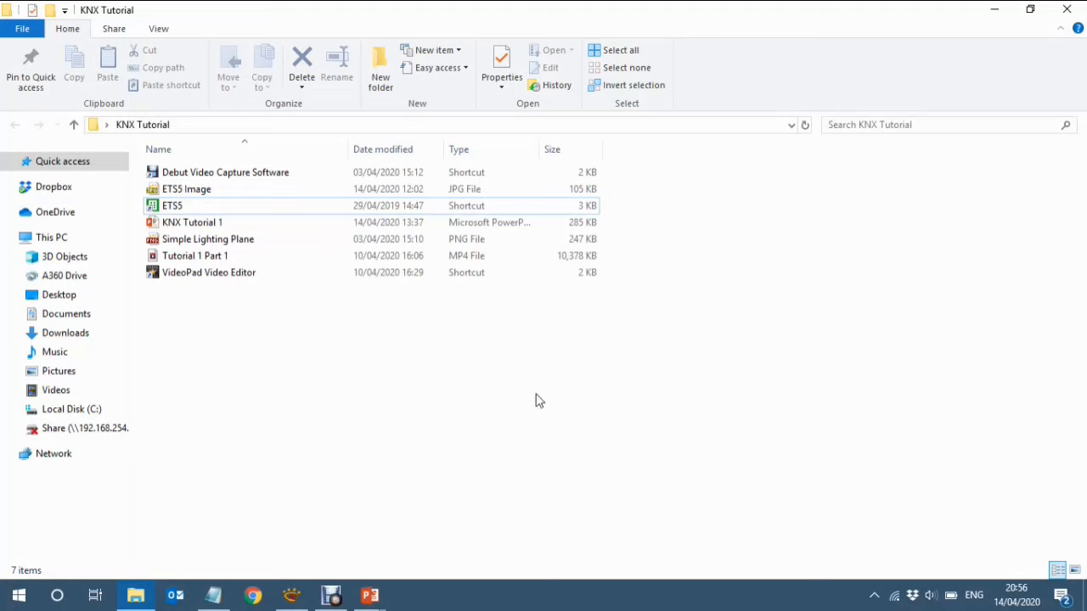
Launch ETS5 from the KNX Tutorial folder and create a new project named KNX Tutorial 1
click(180, 209)
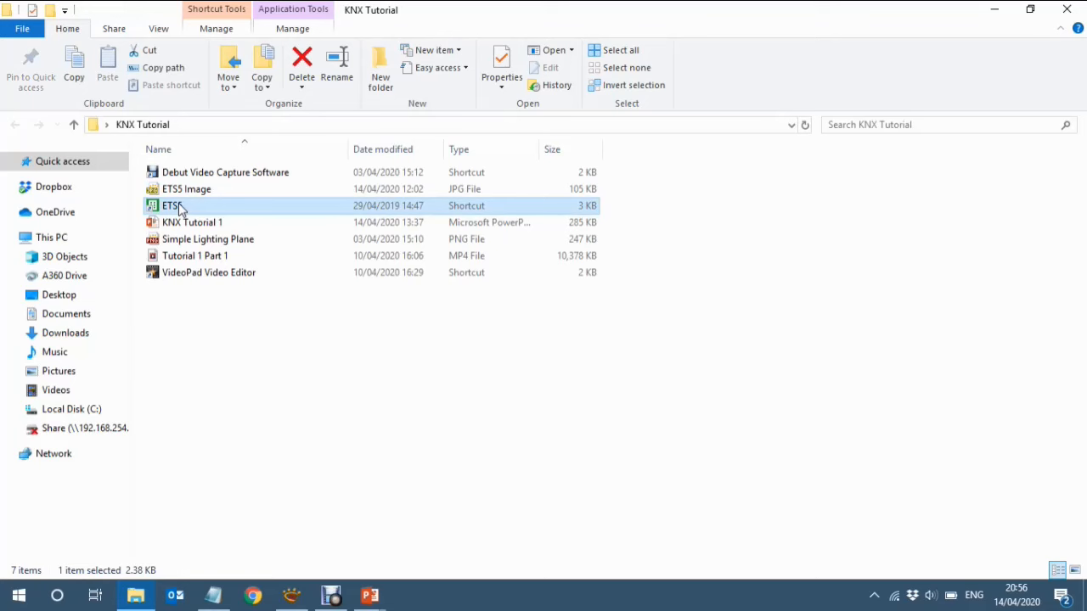
double_click(180, 208)
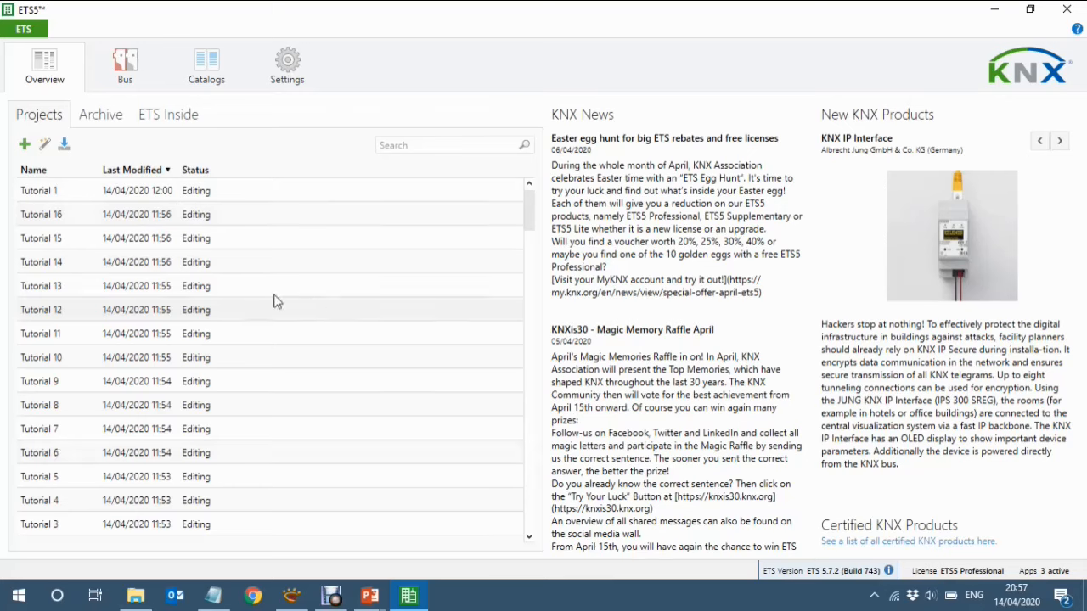
click(23, 146)
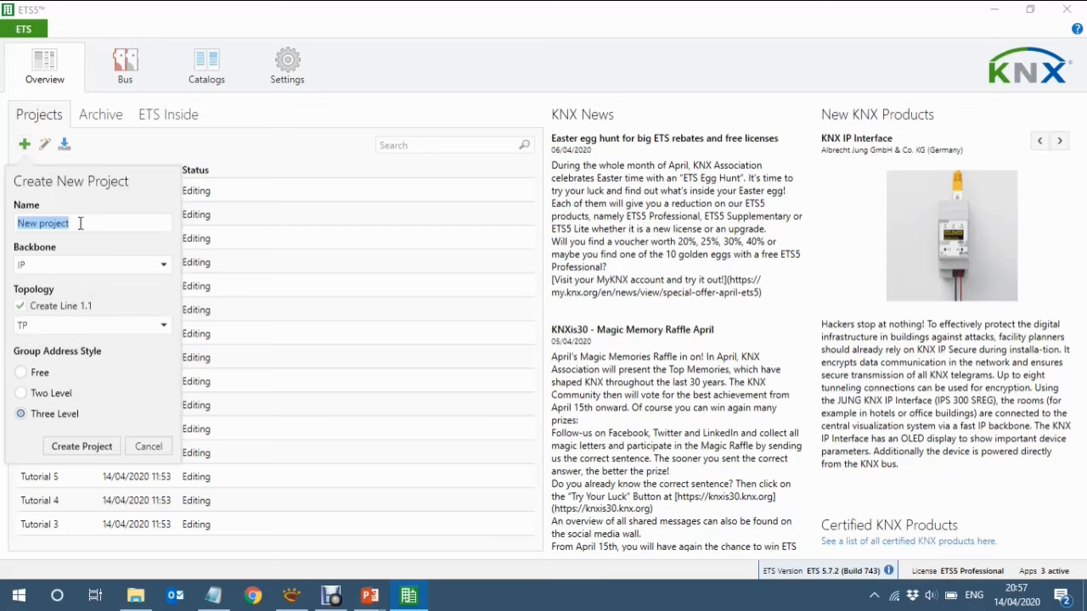
text(KNX Tutoria)
key(BackSpace)
key(BackSpace)
key(BackSpace)
key(BackSpace)
key(BackSpace)
key(BackSpace)
text(torial 1)
click(81, 447)
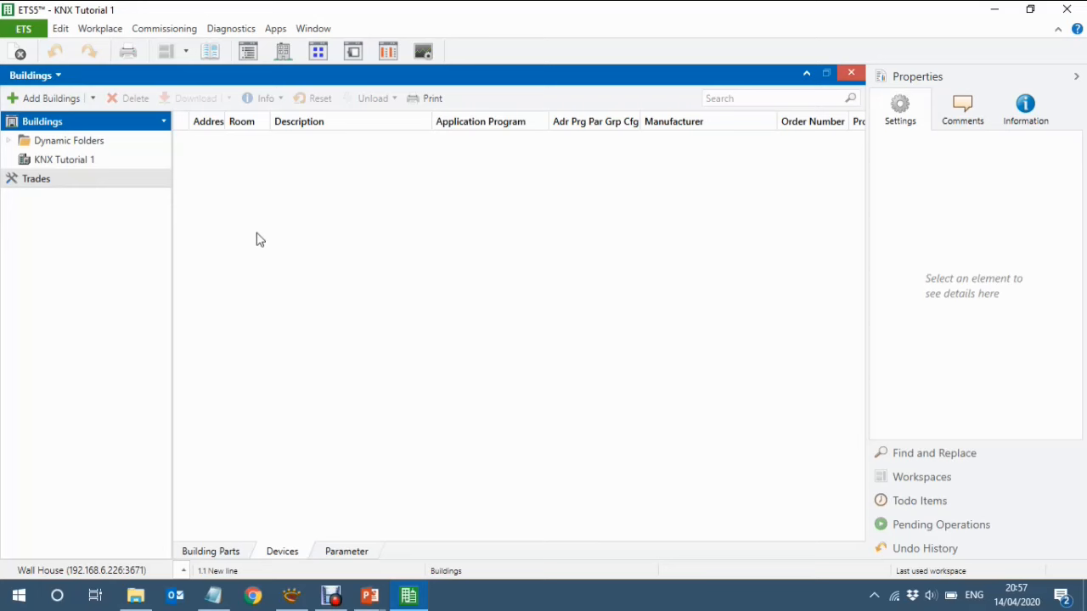
Consult the lighting floor plan in XnView, and in ETS5 add a room named Entry with use Hallway to the KNX Tutorial 1 building
click(292, 598)
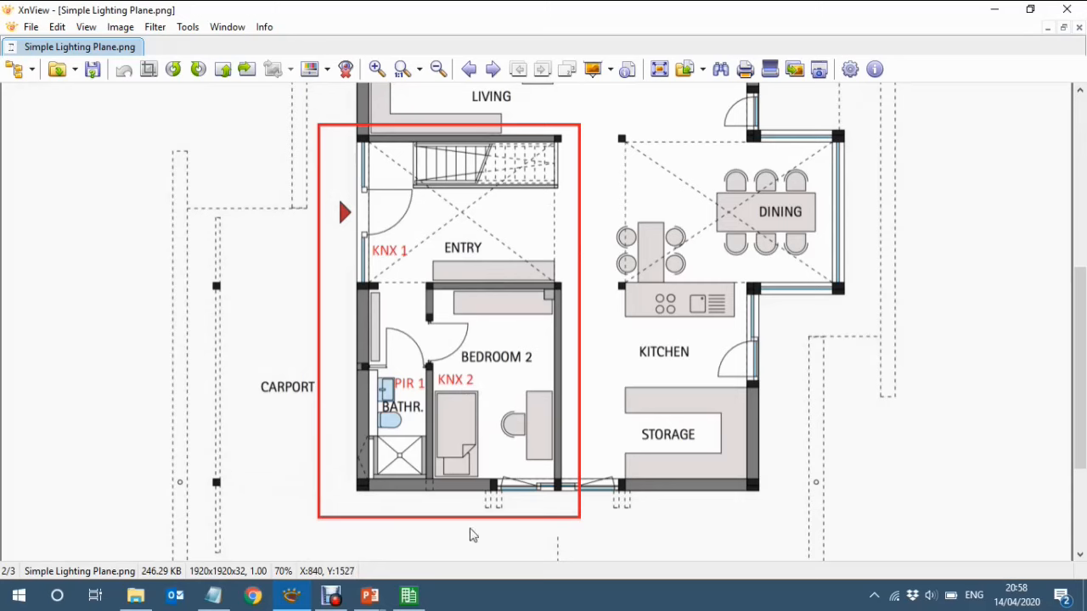
click(409, 596)
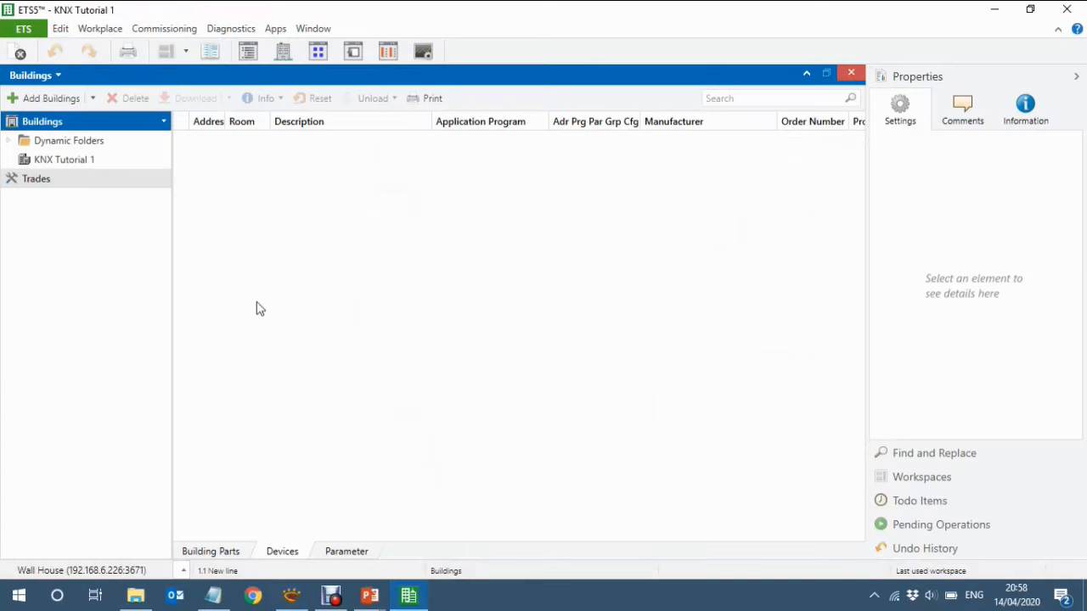
click(49, 168)
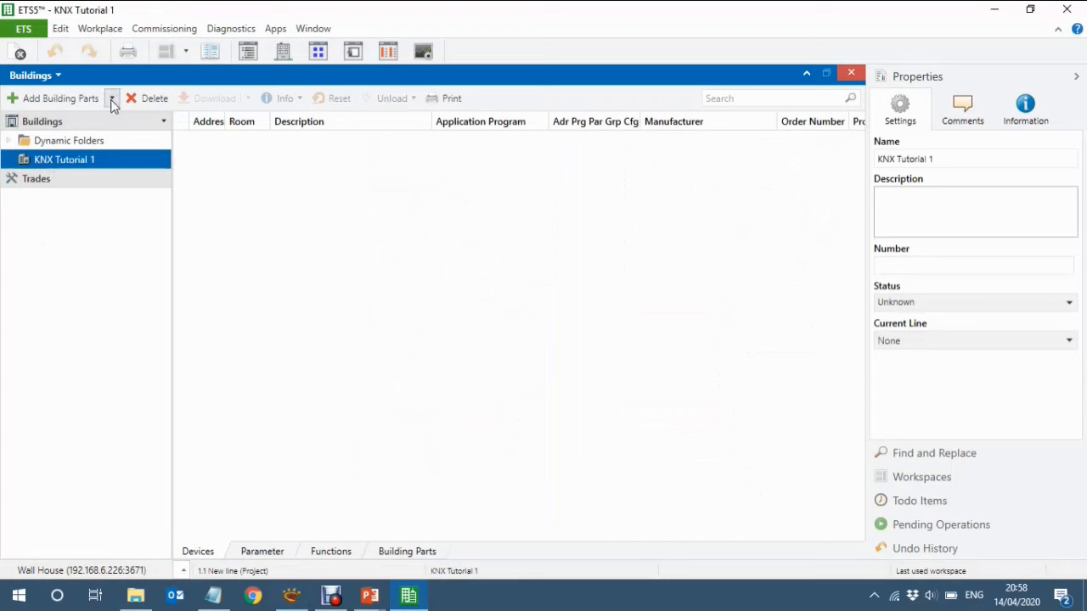
click(111, 100)
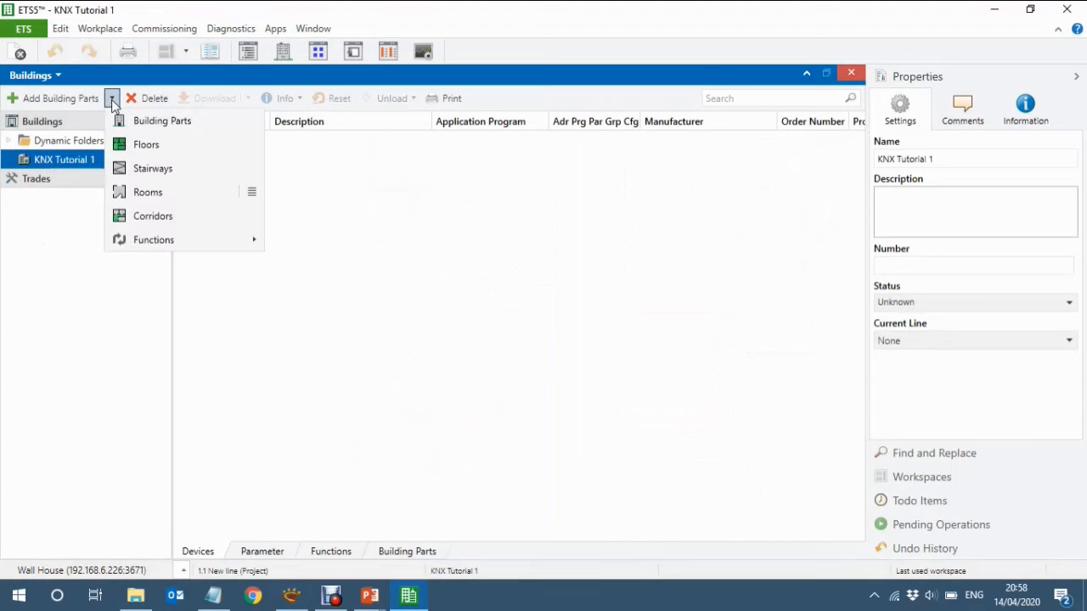
click(180, 188)
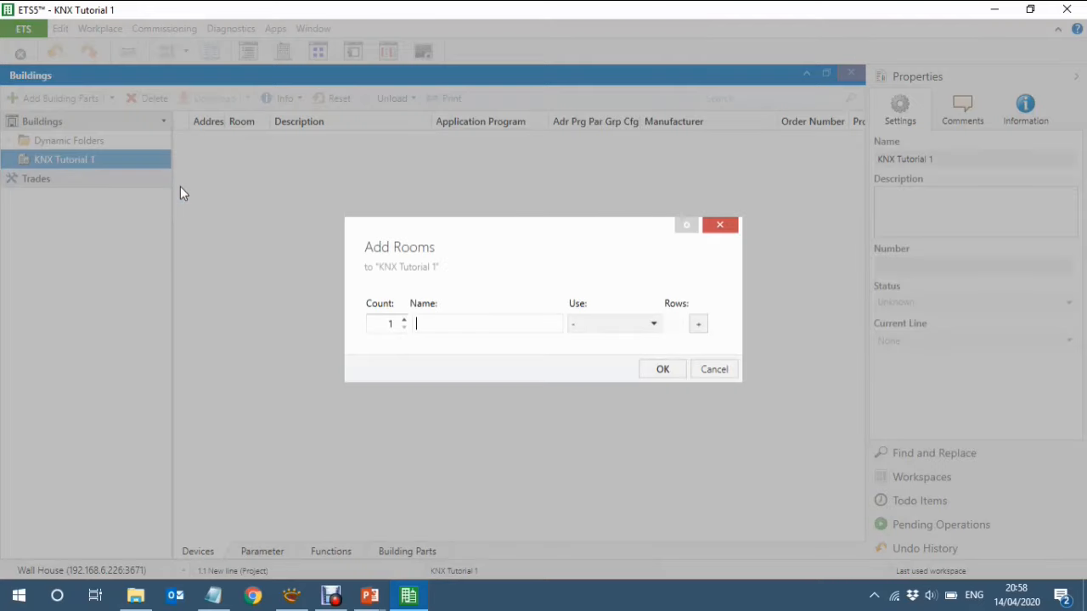
text(Entry)
click(618, 331)
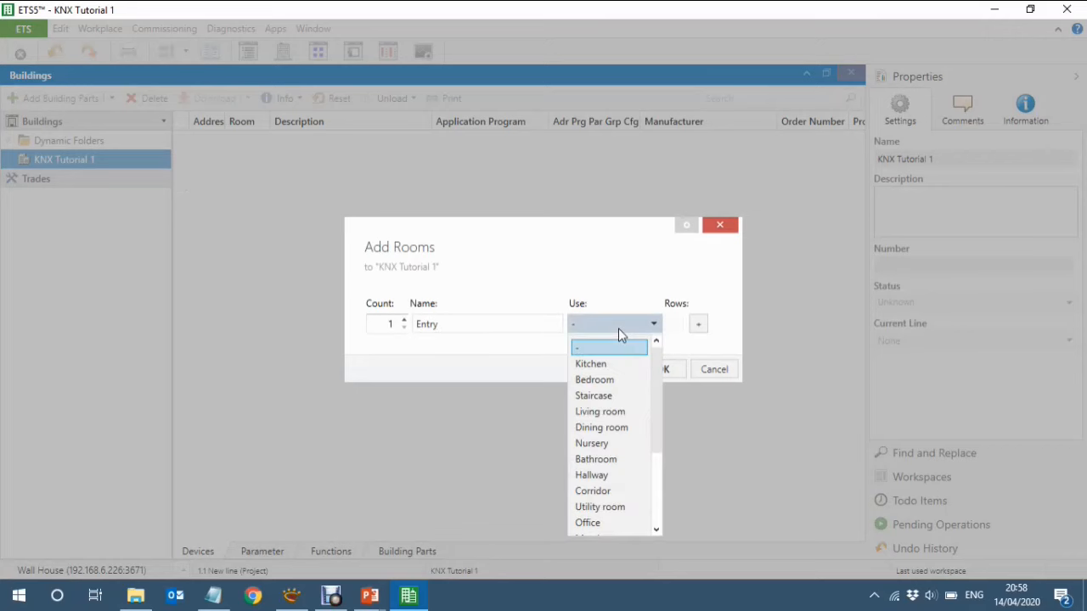
click(630, 475)
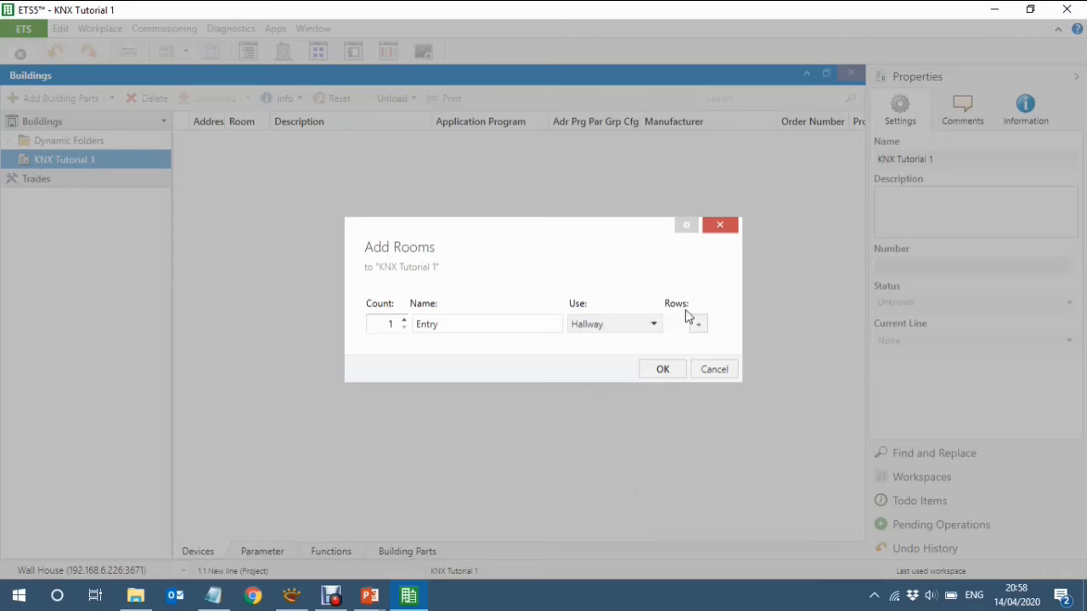
click(645, 328)
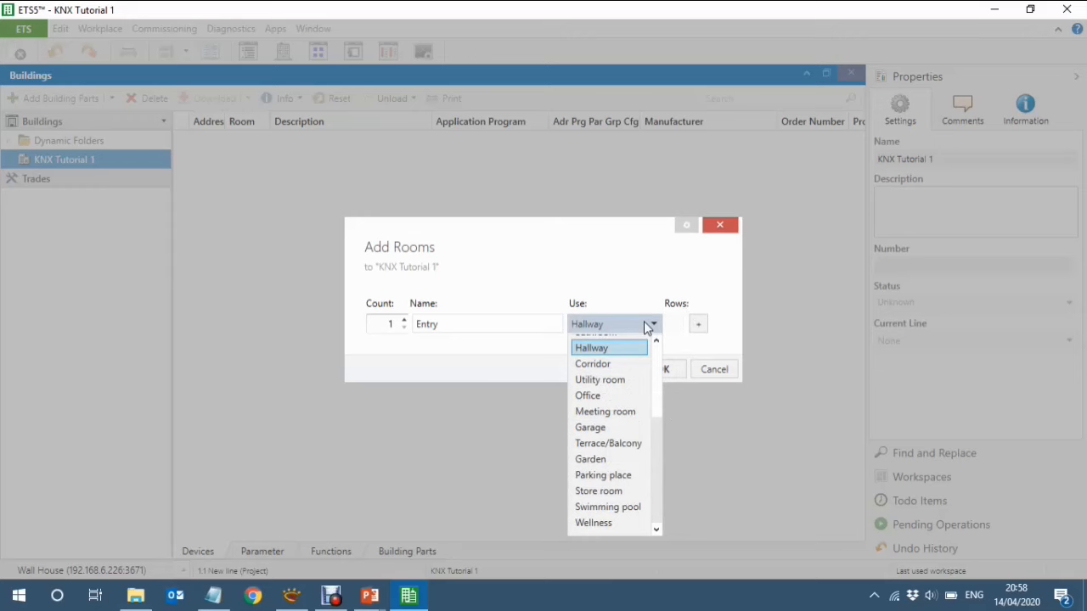
click(600, 259)
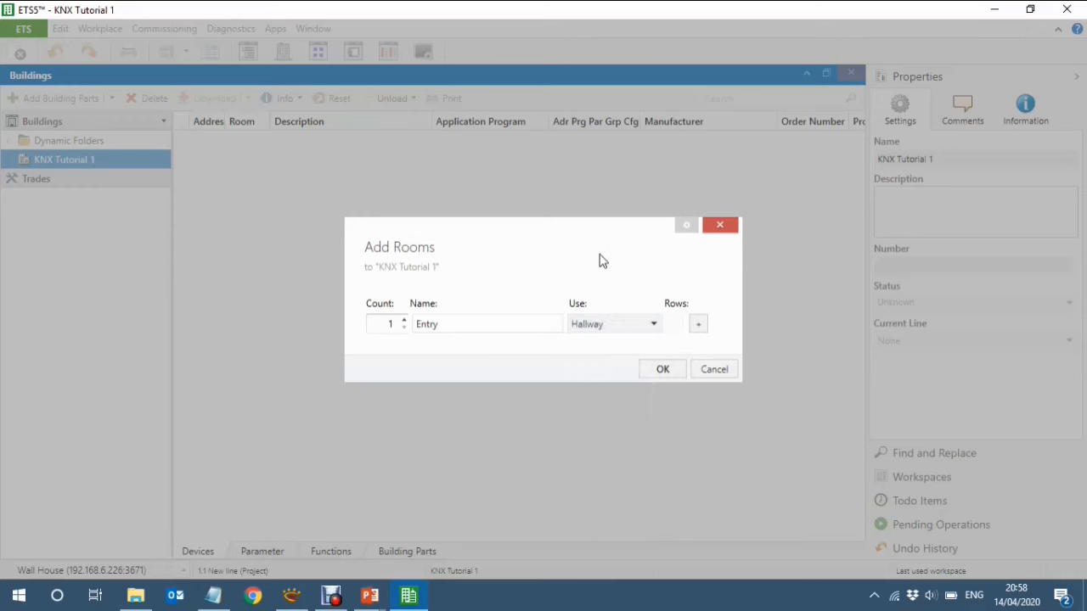
click(663, 371)
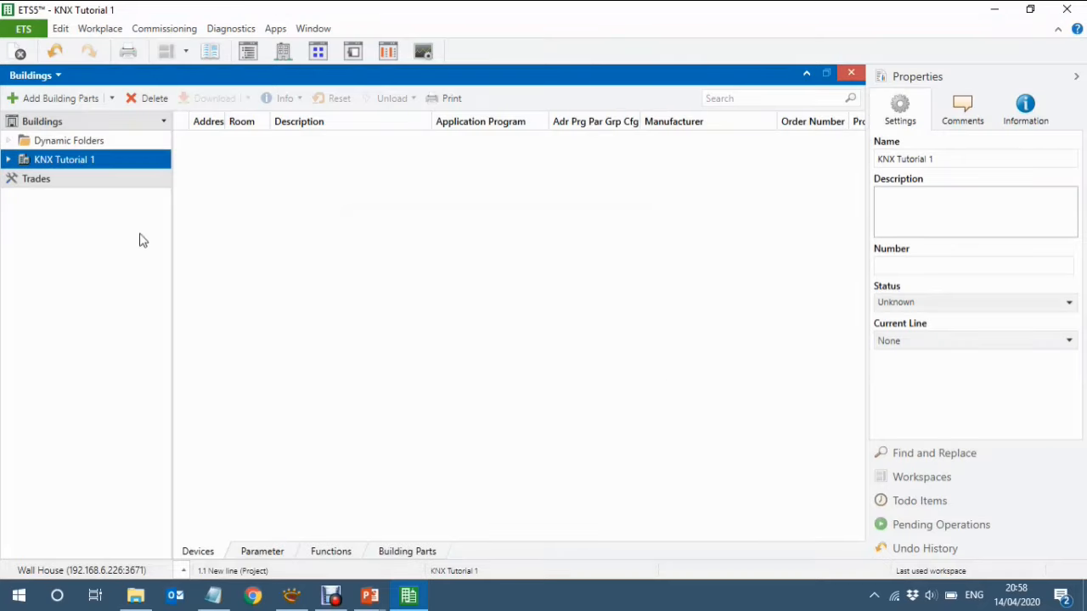
click(8, 162)
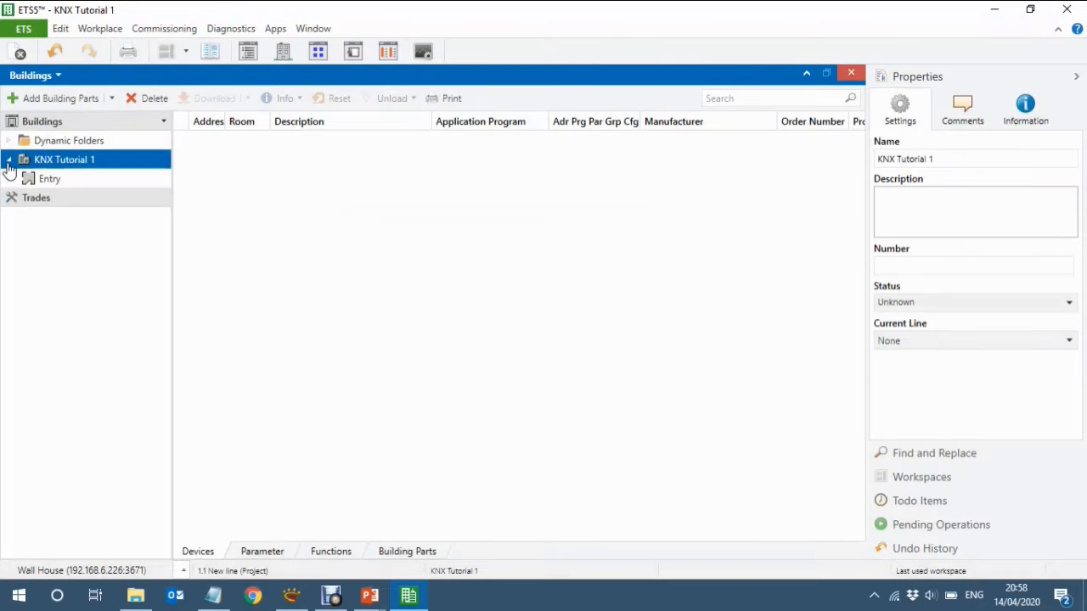
Add two more rooms to the KNX Tutorial 1 building: Bedroom 2 with use Bedroom and Bathroom with use Bathroom
click(112, 99)
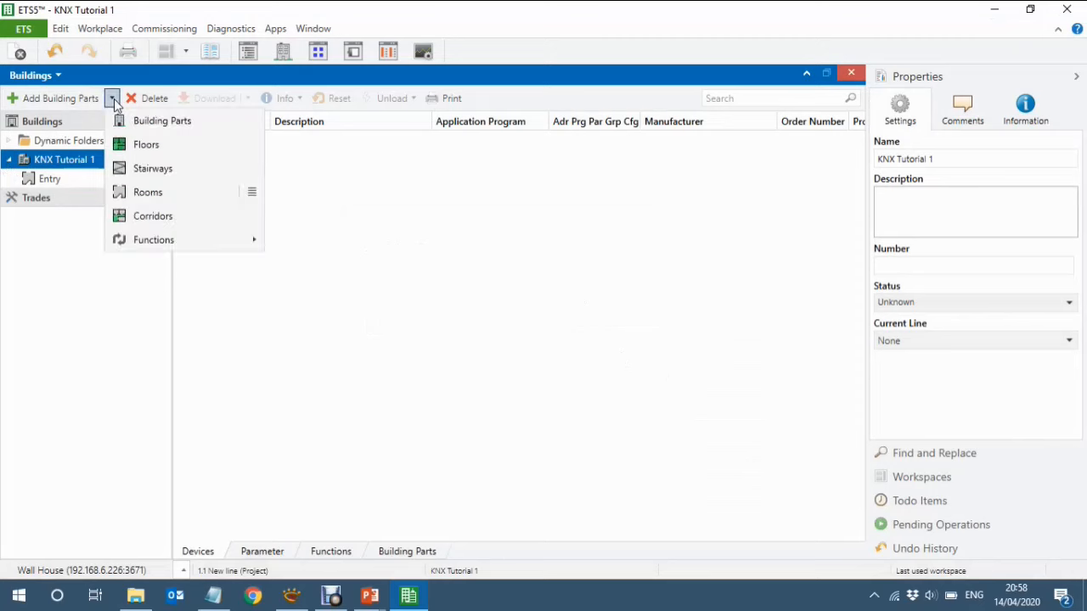
click(192, 199)
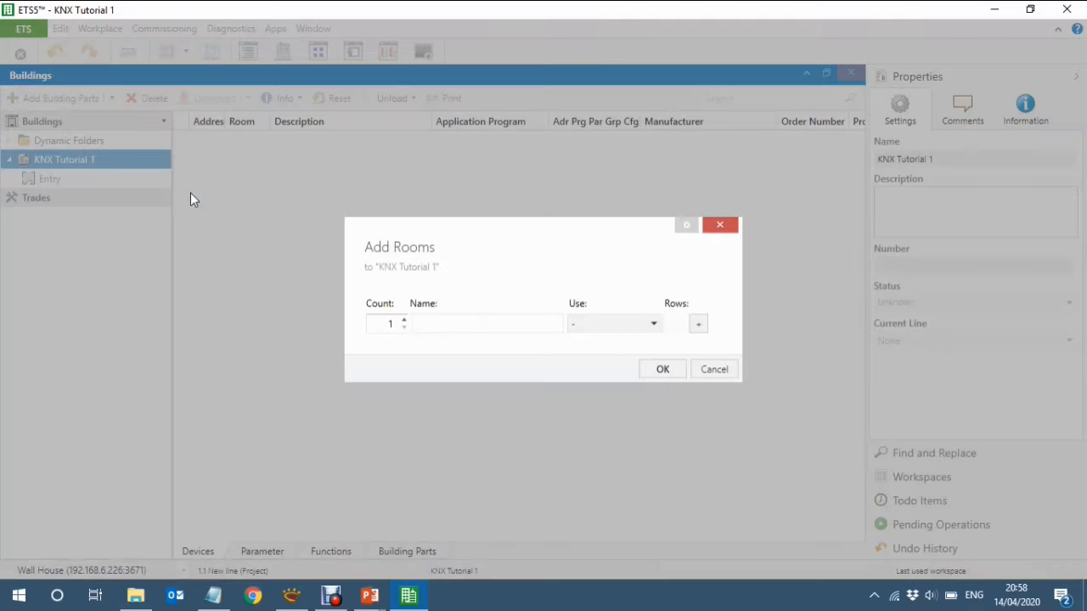
text(Bed)
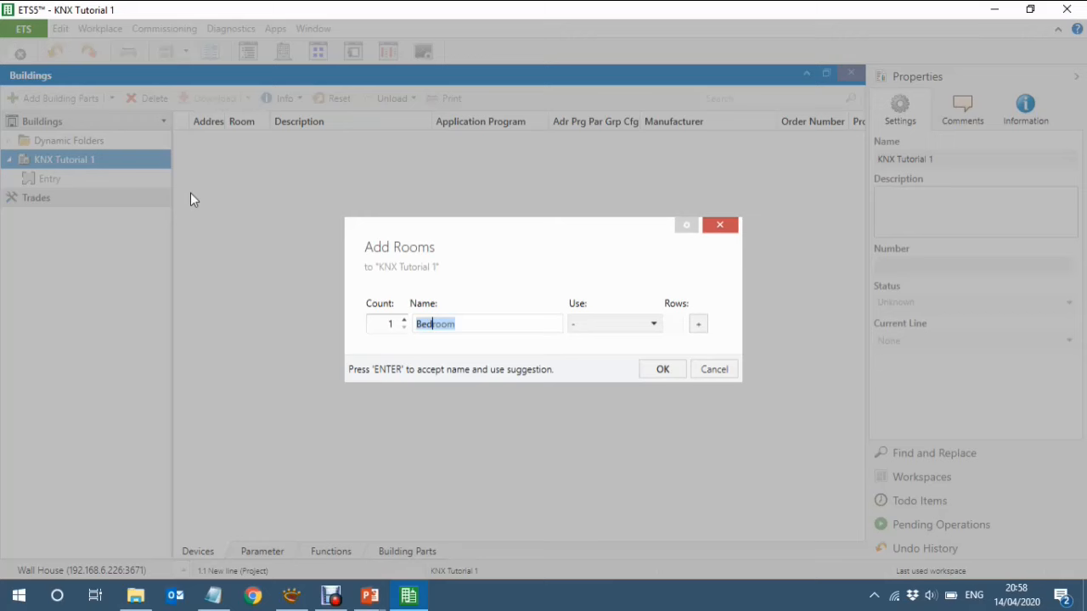
text(room)
key(Return)
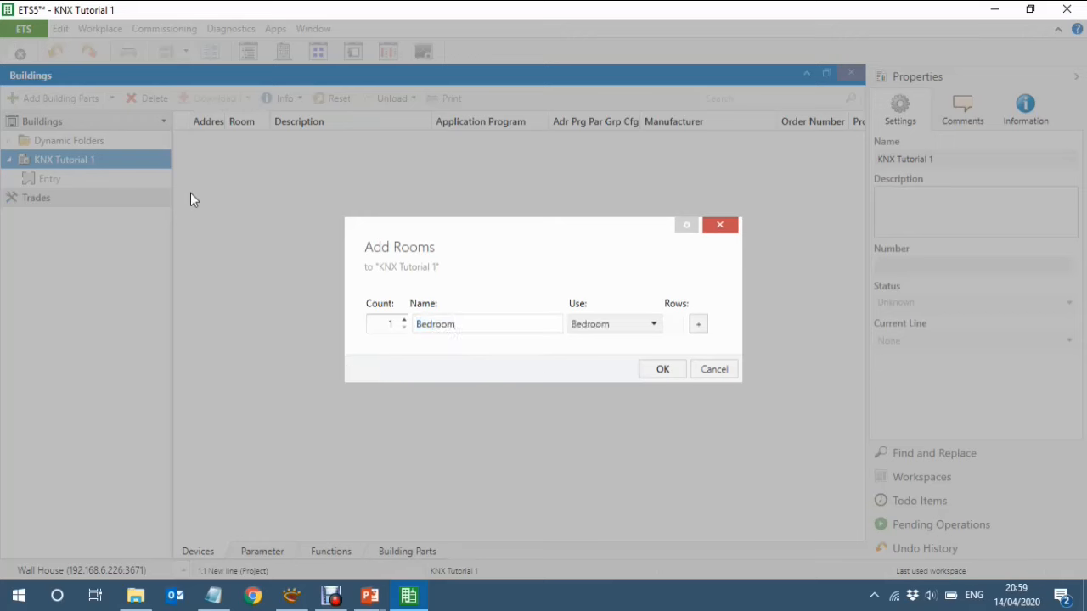
text(2)
click(698, 325)
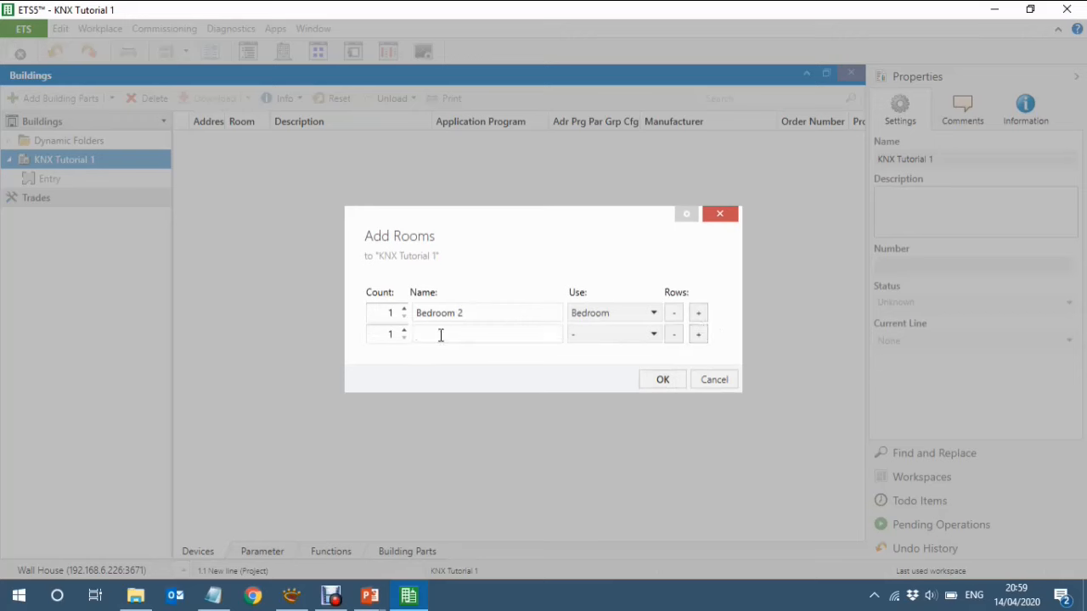
text(Bathroom)
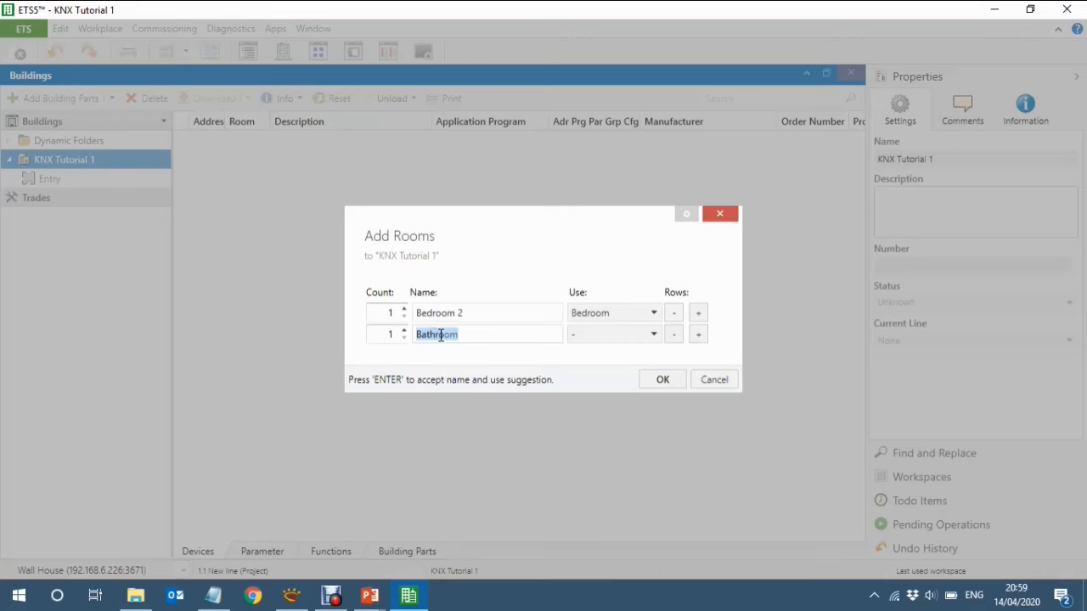
key(Return)
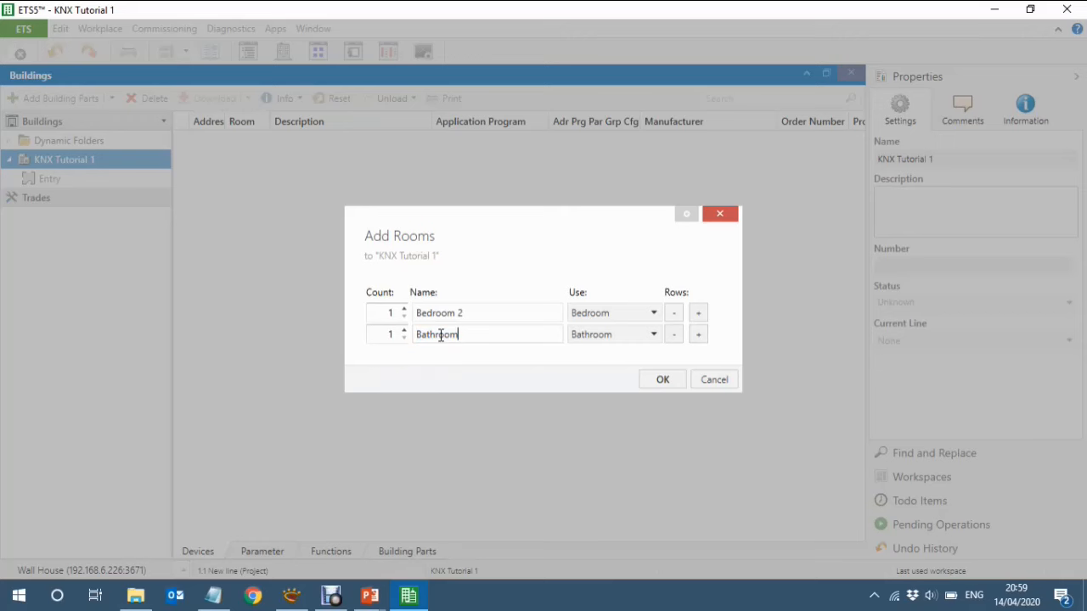
click(663, 381)
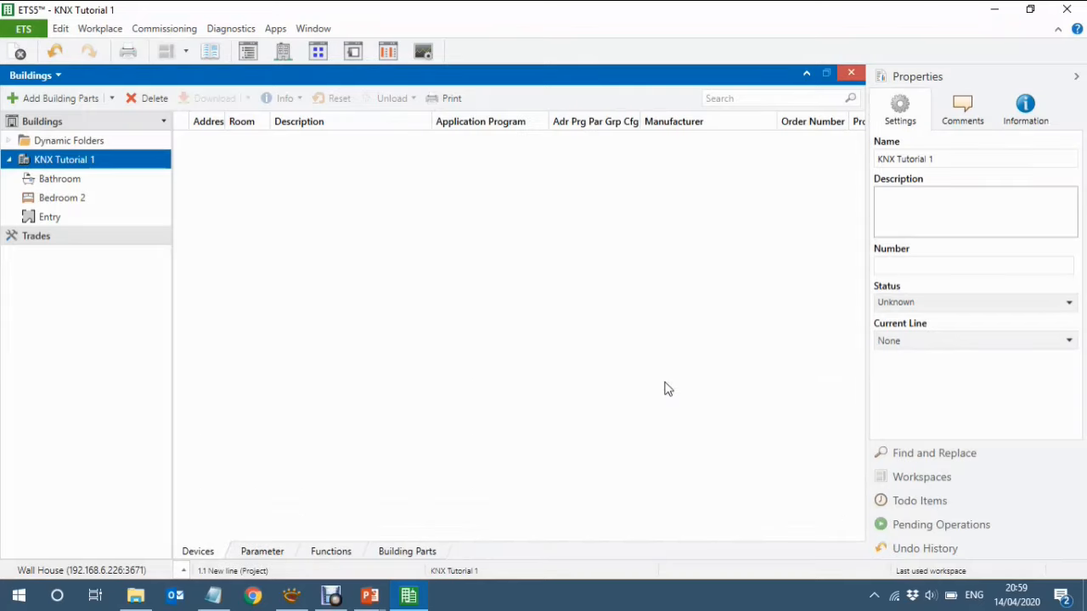
Add one cabinet named KNX Cabinet to the Entry room
click(47, 221)
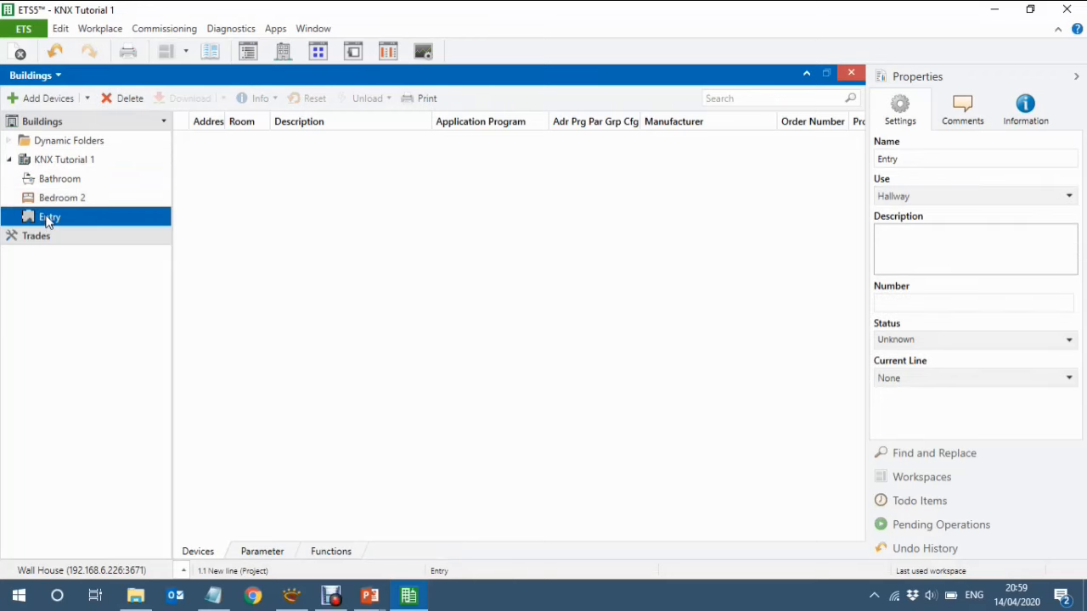
right_click(47, 218)
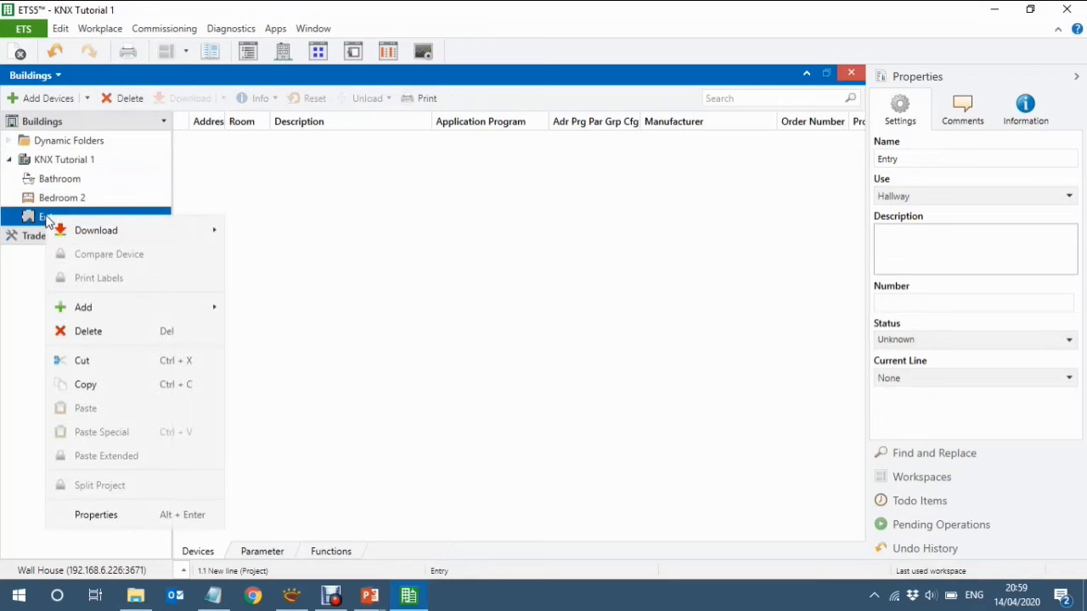
mouse_move(204, 305)
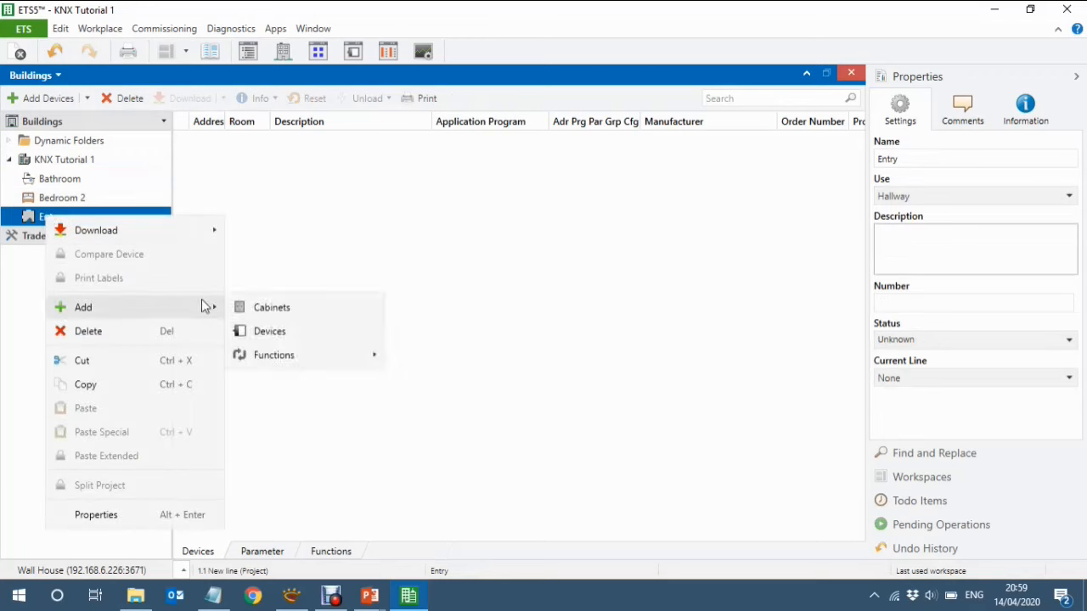
click(269, 308)
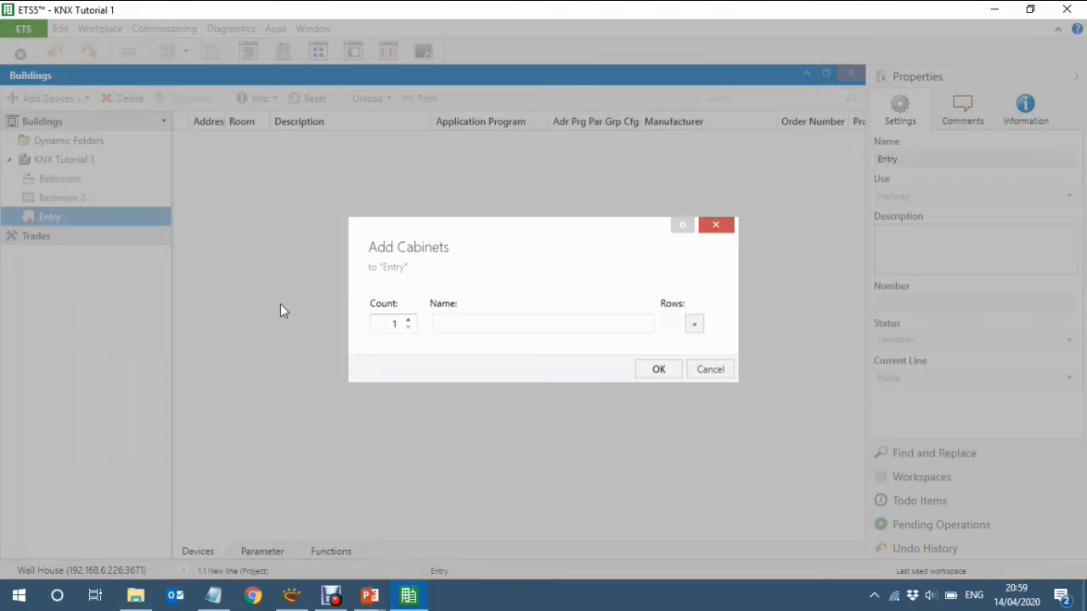
text(KNX Cabinet)
click(656, 372)
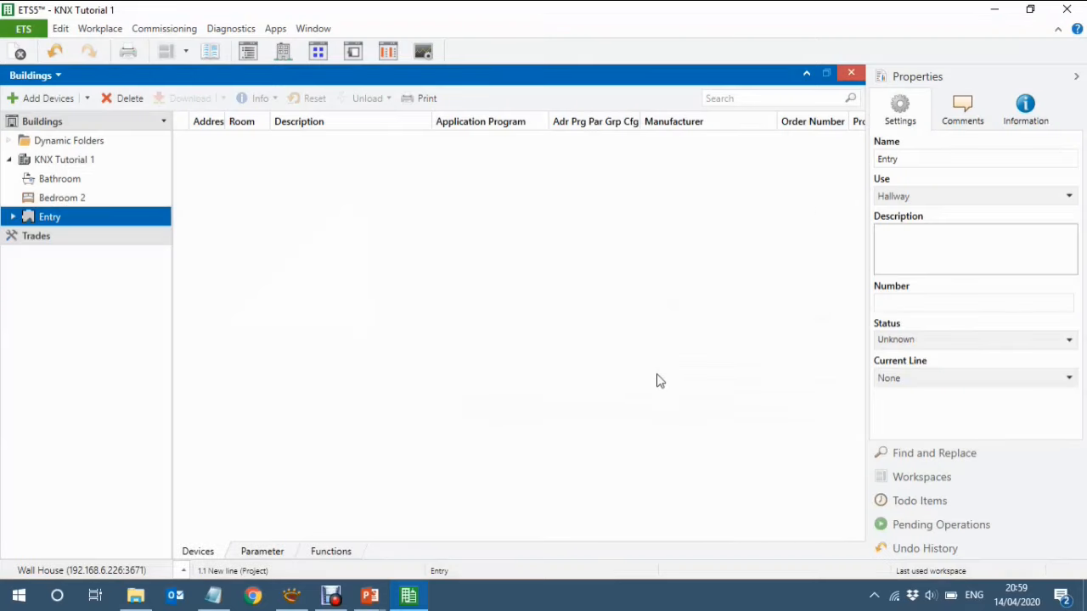
Give the KNX Cabinet a two-line description reading "1x Dimmer" and "1x Switch Actuator"
click(11, 218)
click(58, 236)
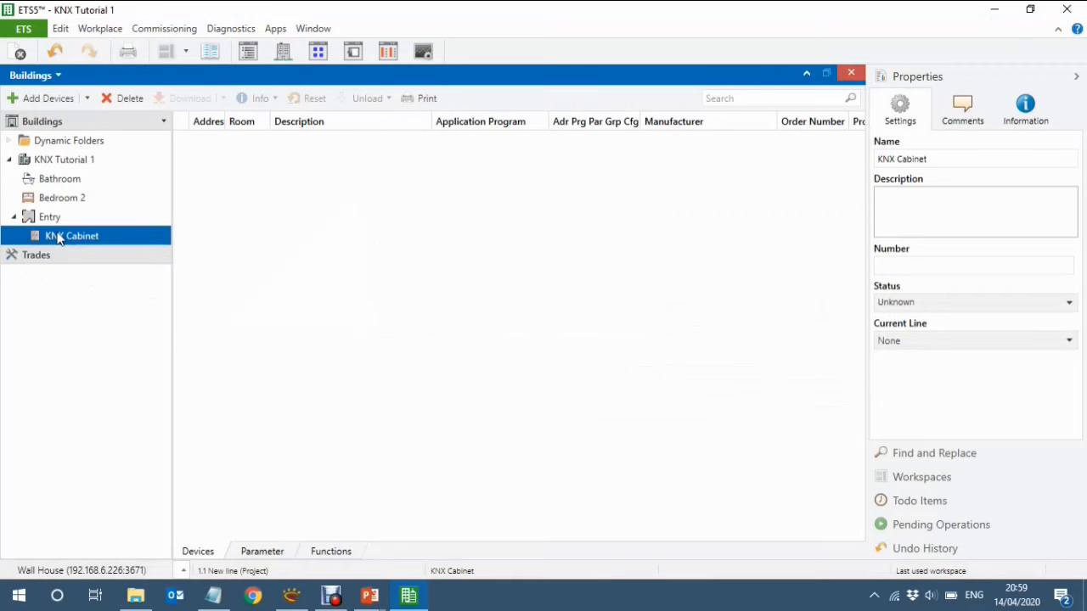
click(909, 204)
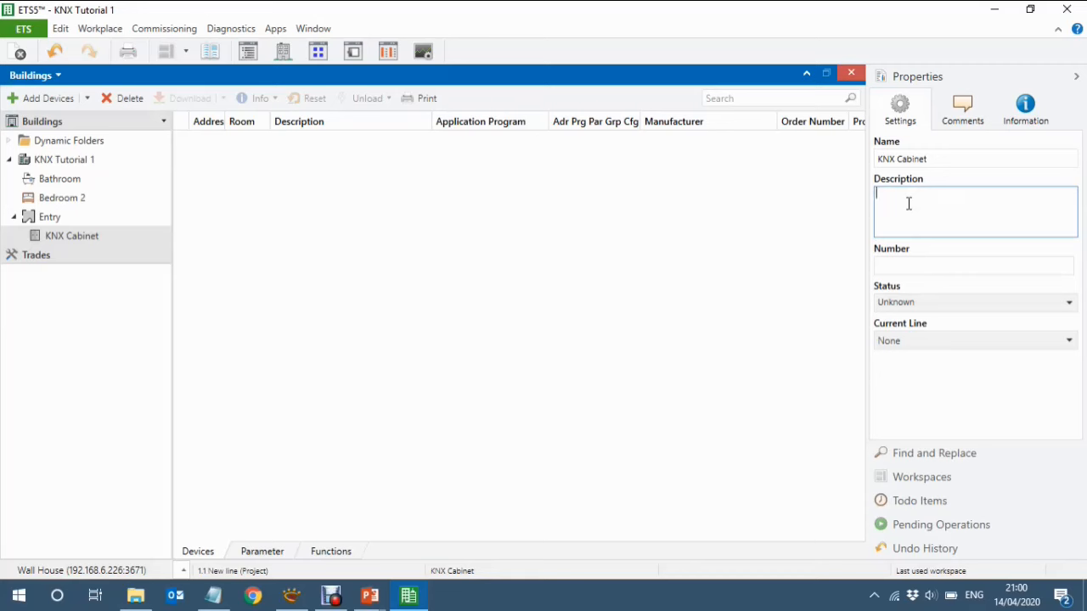
text(T)
text(1x)
text( Dimmer)
key(Return)
text(1x Switch Actuator)
click(63, 241)
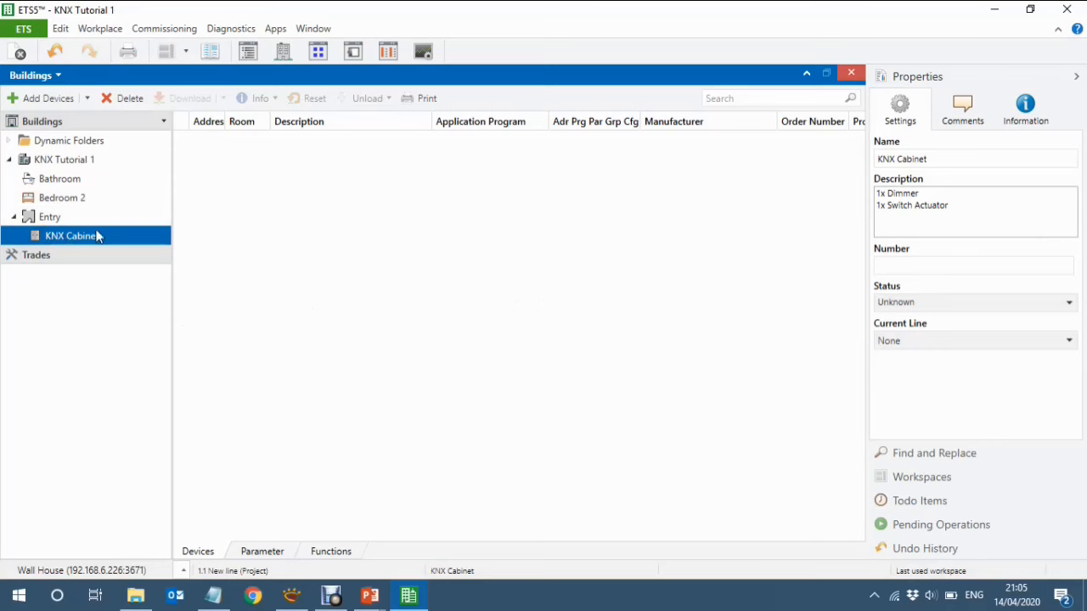
Switch to the running PowerPoint slide show and advance to the Engineering Tool Software (ETS) slide
mouse_move(371, 604)
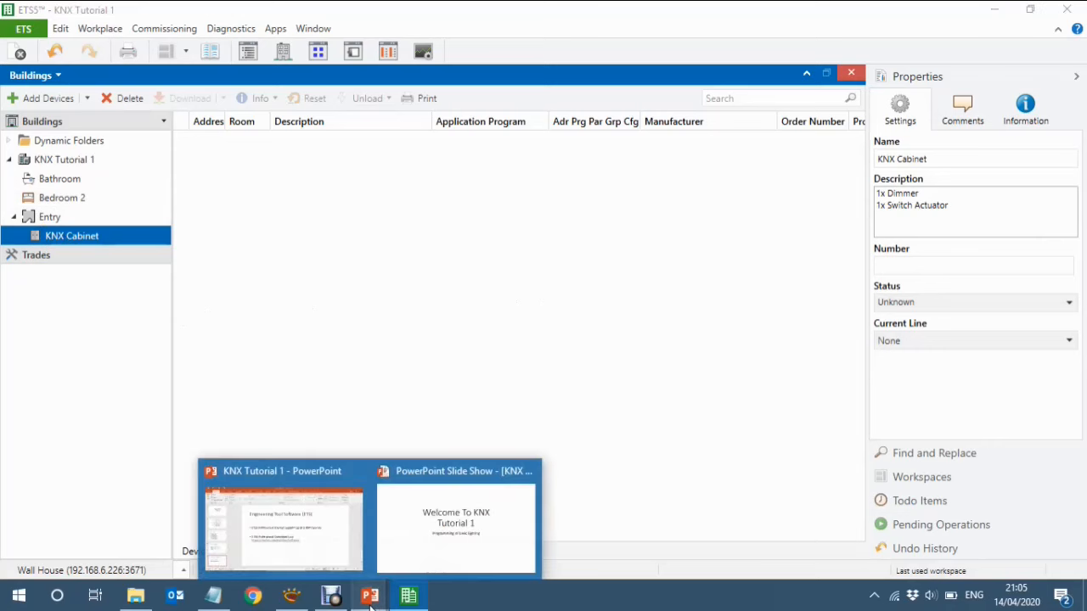
click(450, 561)
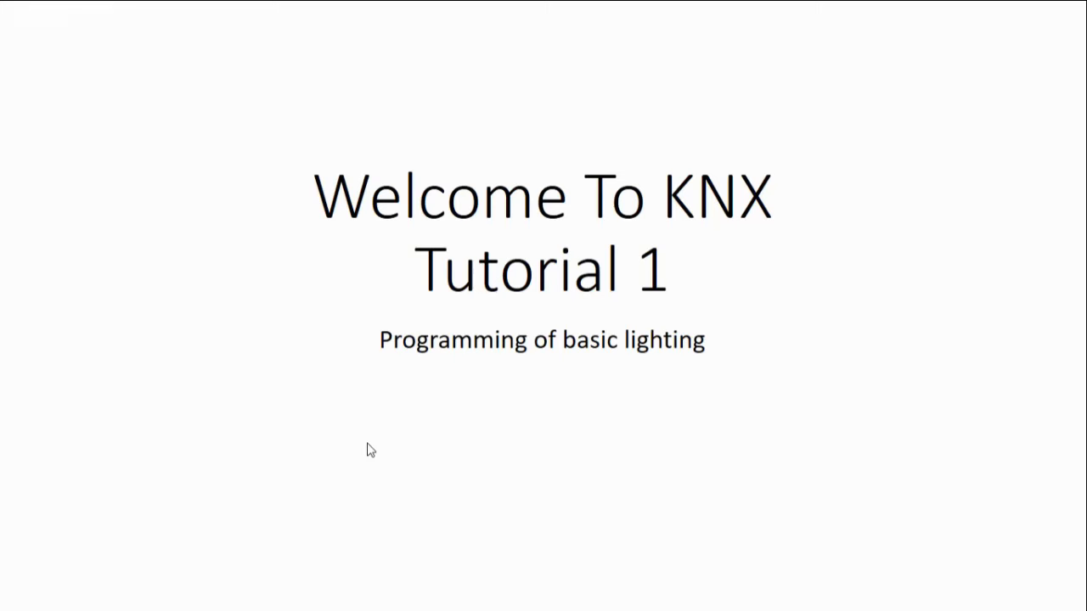
key(Right)
key(Right)
key(Right)
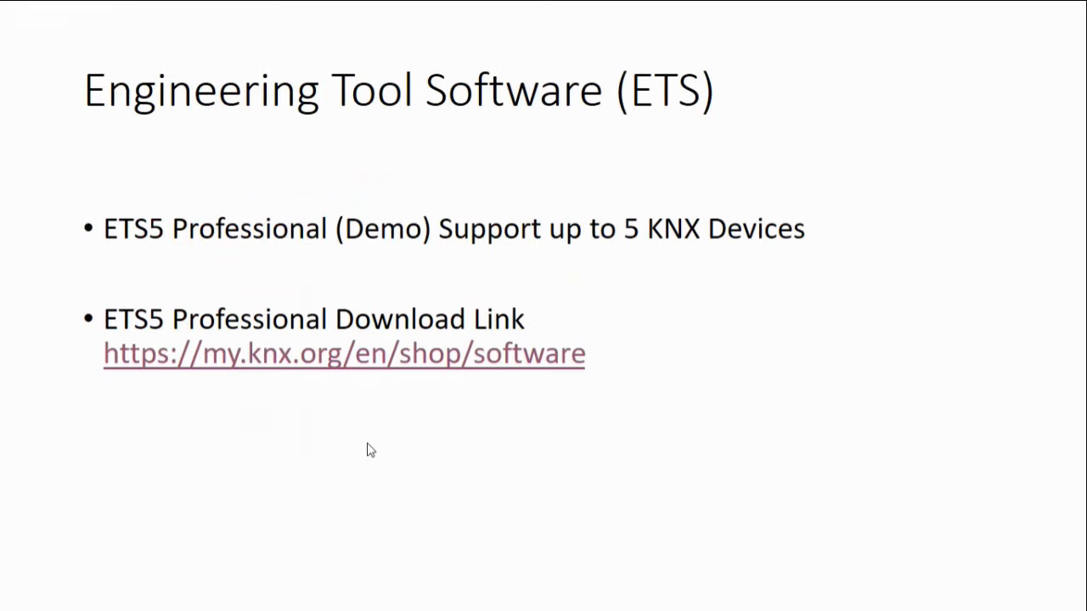
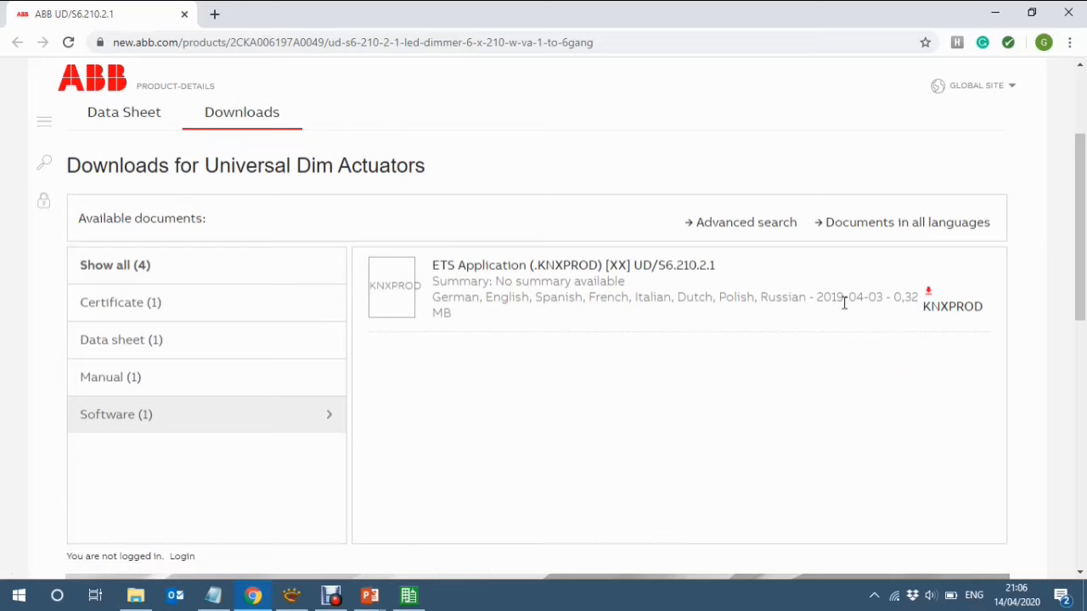
Download the ETS application (.KNXPROD) for the UD/S6.210.2.1 from the ABB page and return to ETS5
click(931, 301)
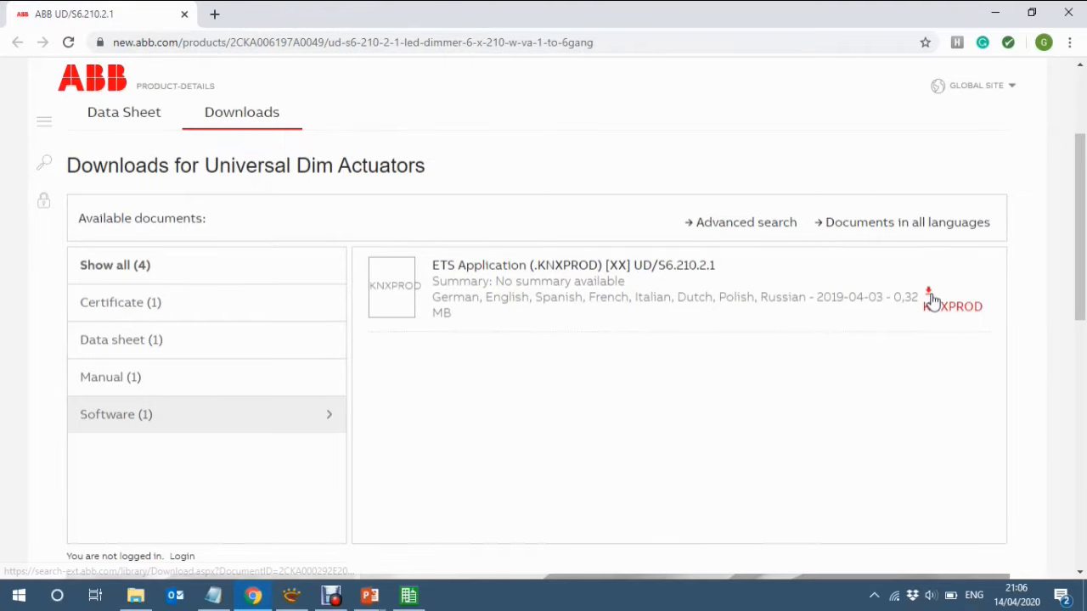
key(alt+Tab)
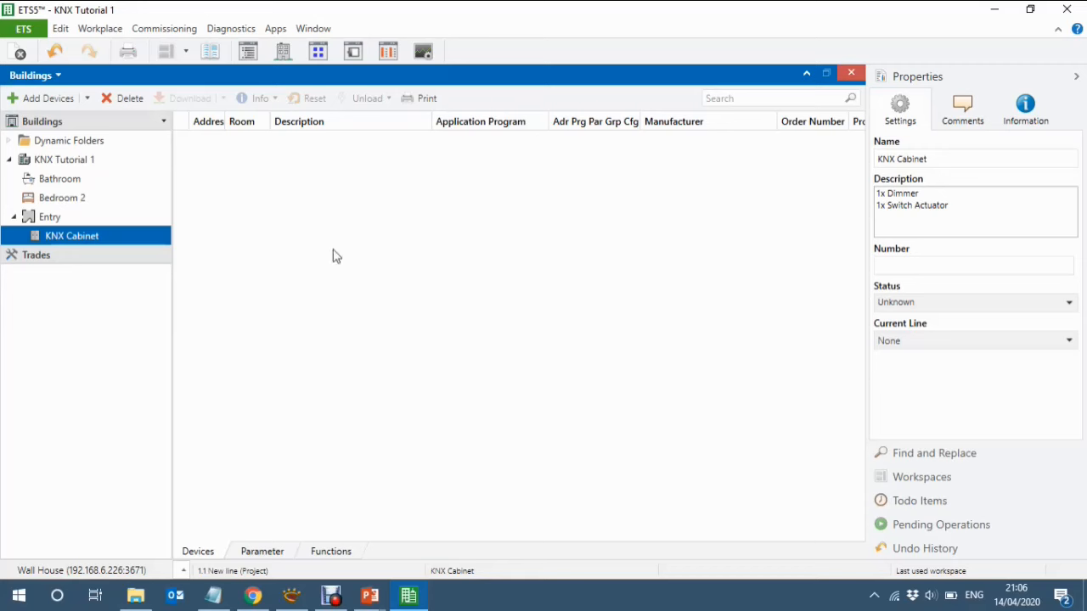
Open the product catalog in a vertical split beside the collapsed-sidebar Buildings view and hide its online entries
click(211, 55)
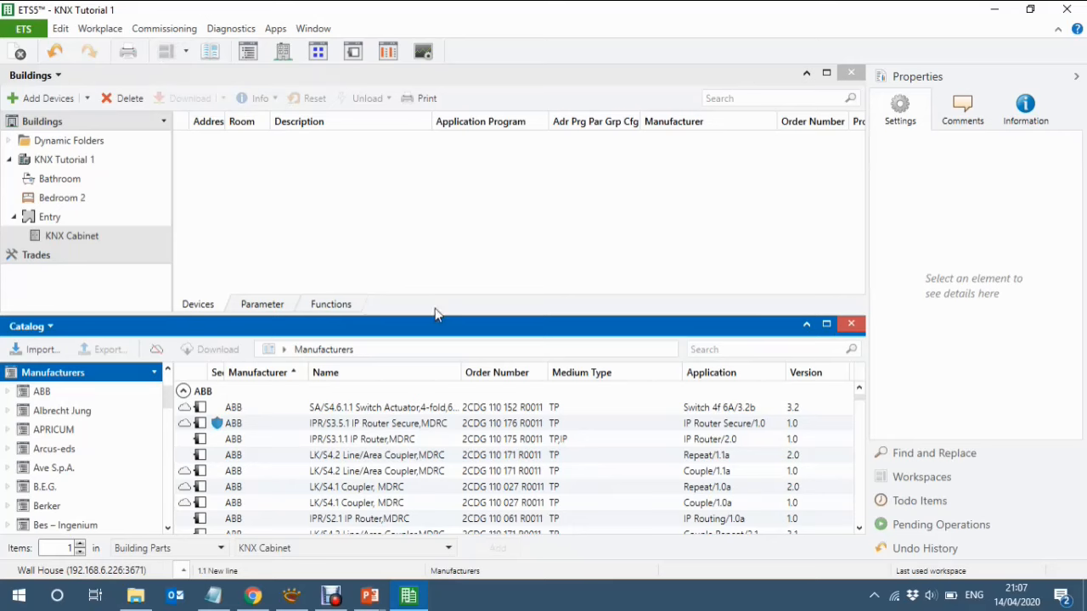
click(185, 54)
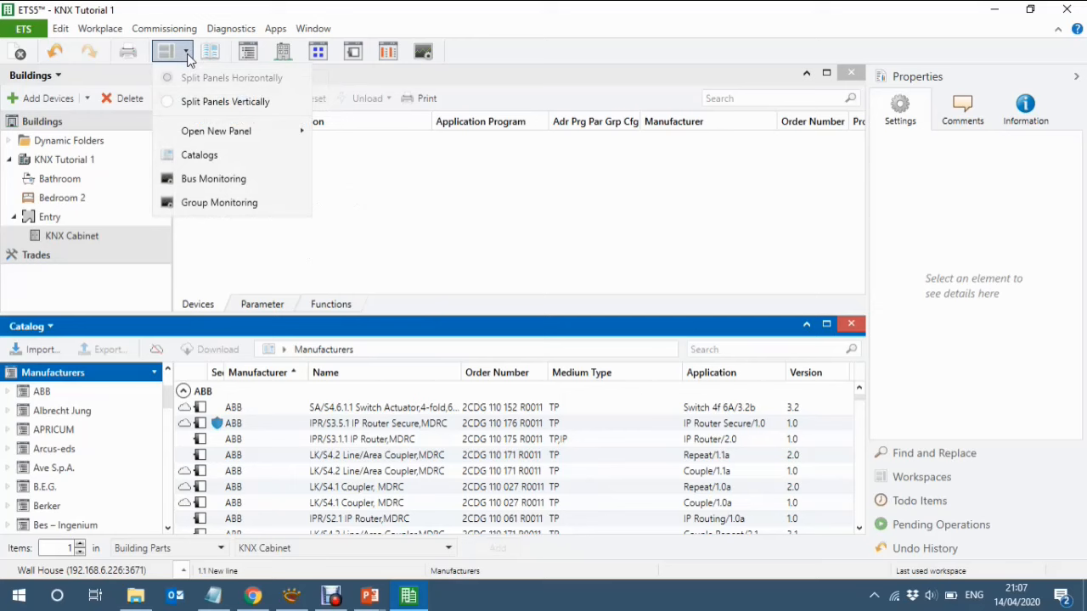
click(202, 107)
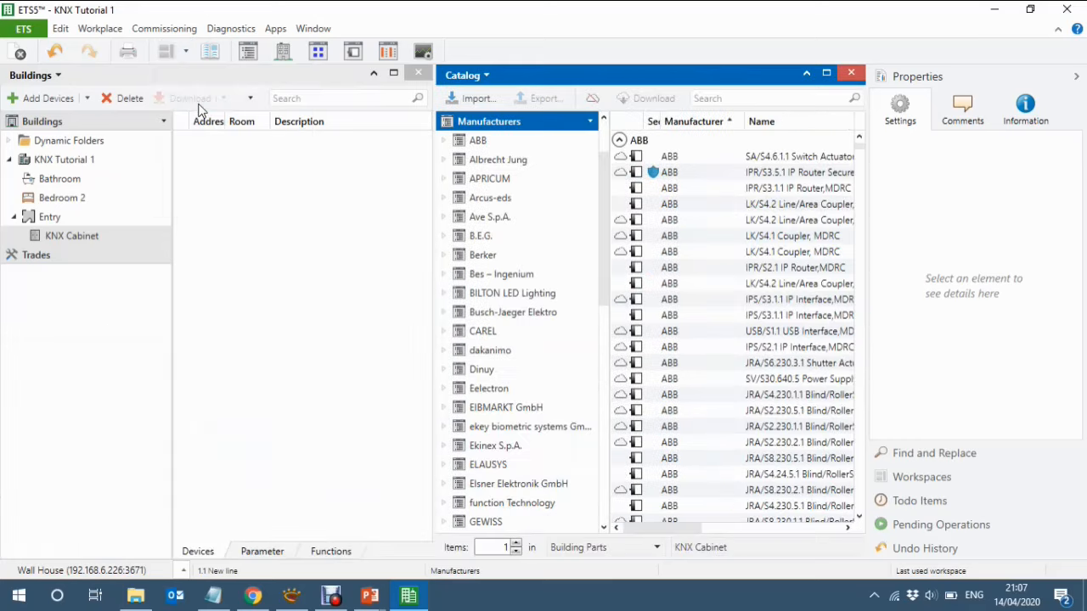
click(1076, 77)
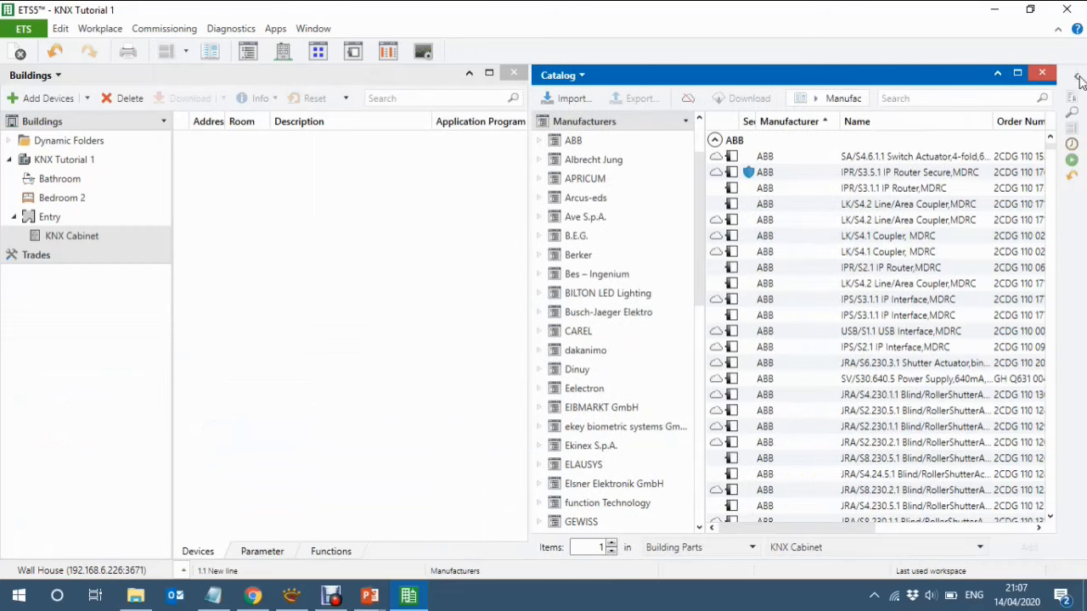
click(688, 100)
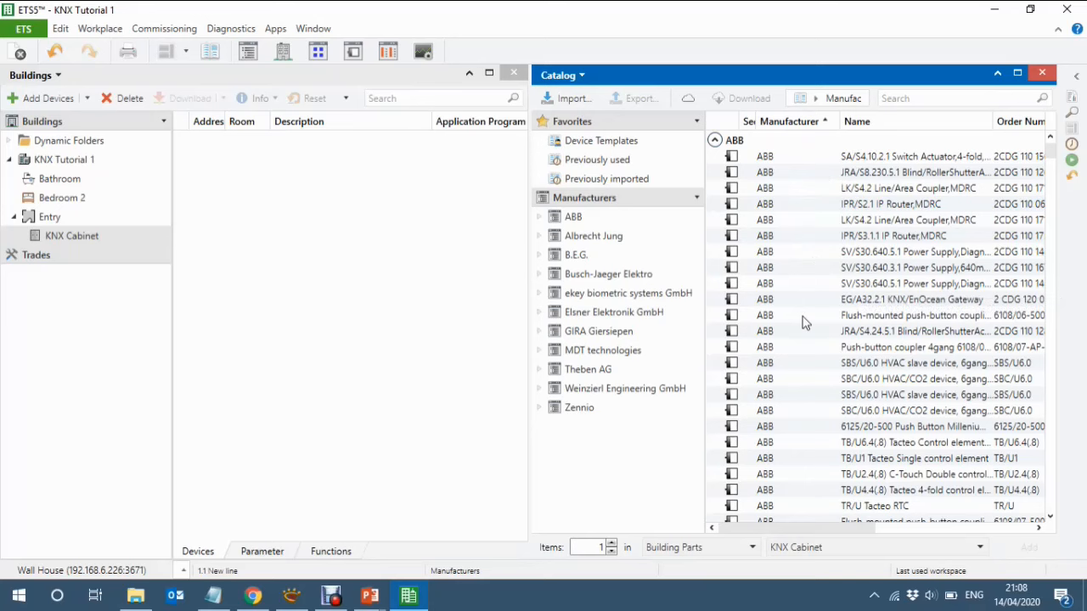
click(571, 101)
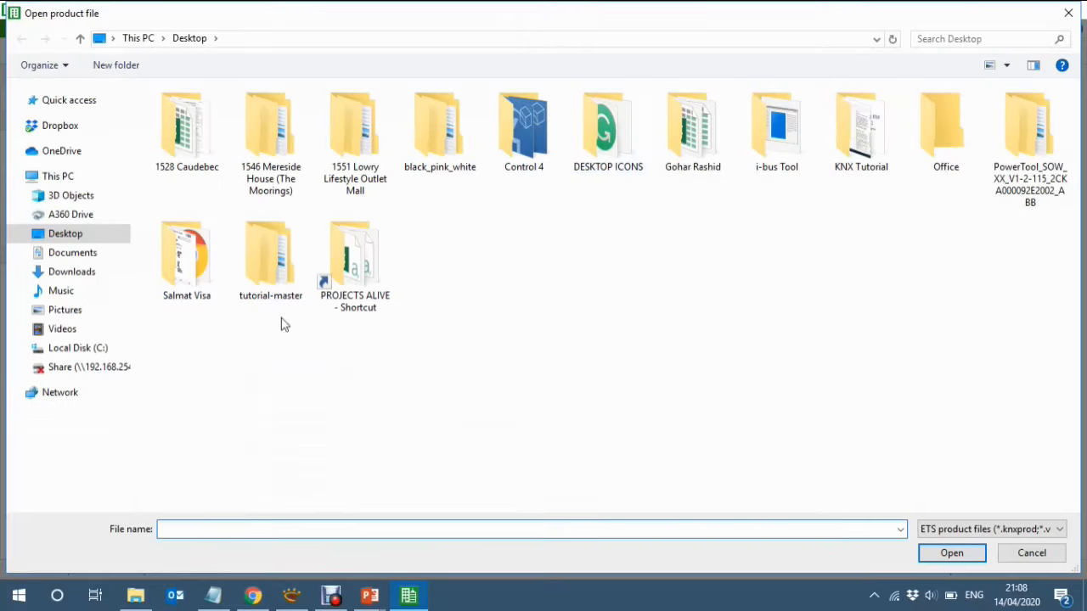
click(68, 282)
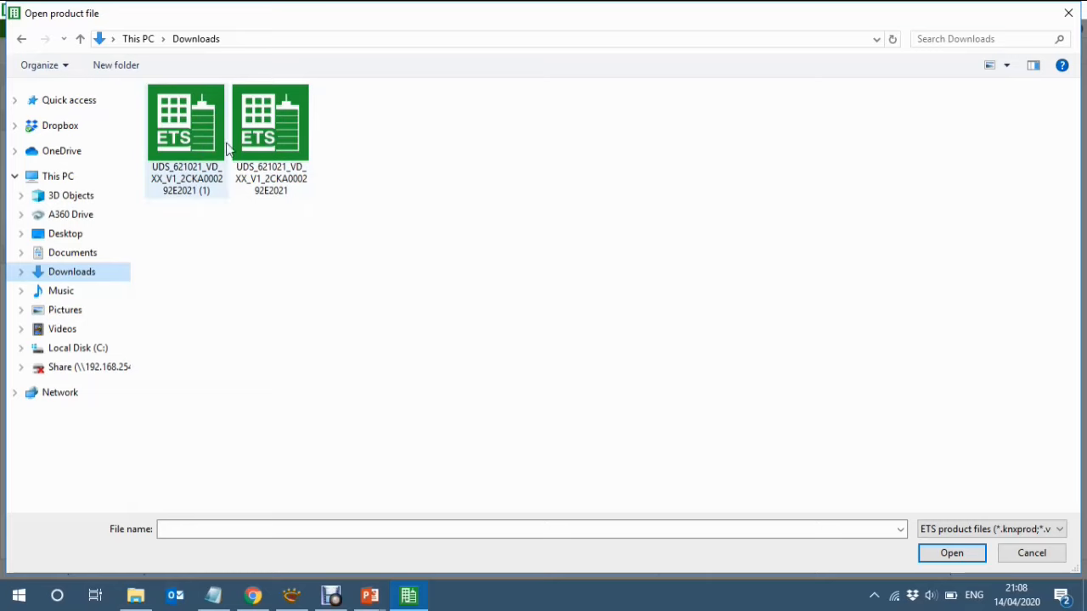
click(277, 141)
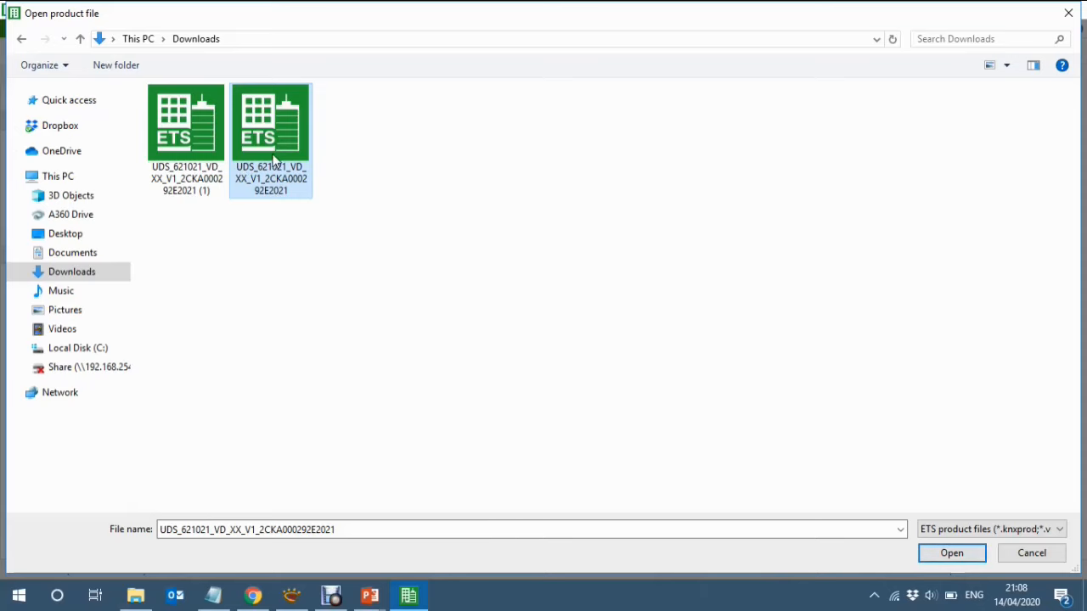
click(945, 562)
click(1033, 554)
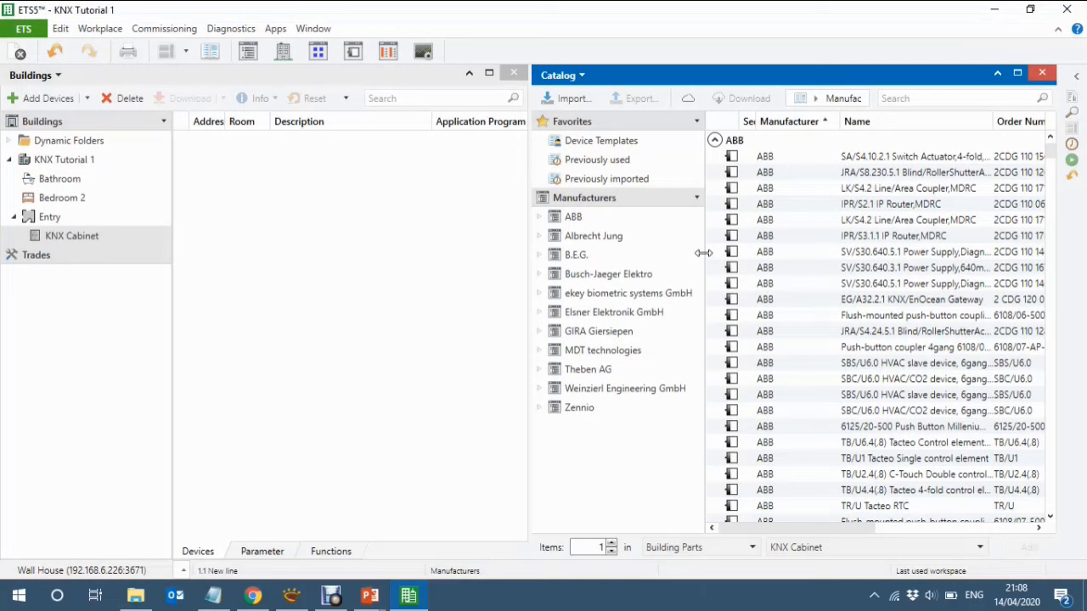
Narrow the manufacturer tree in the catalog to give the product list more room
double_click(703, 252)
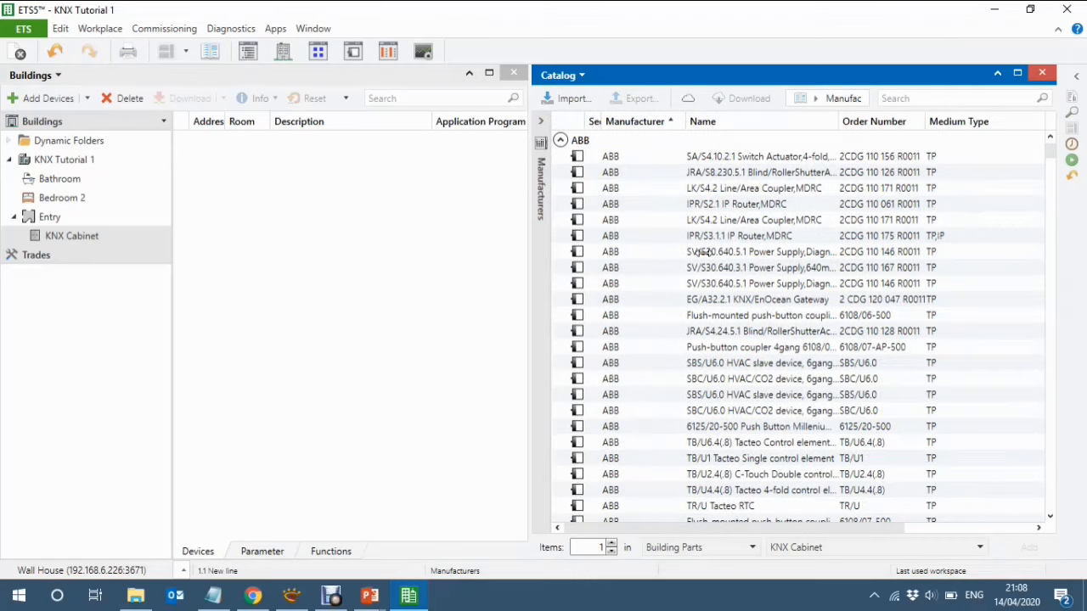
double_click(550, 281)
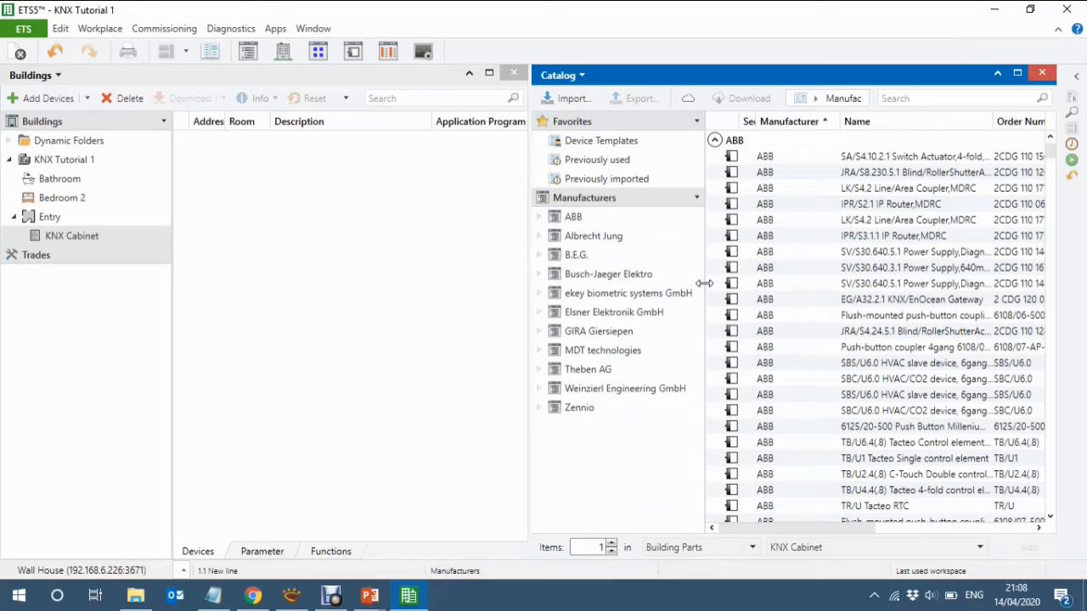
drag(704, 282, 645, 280)
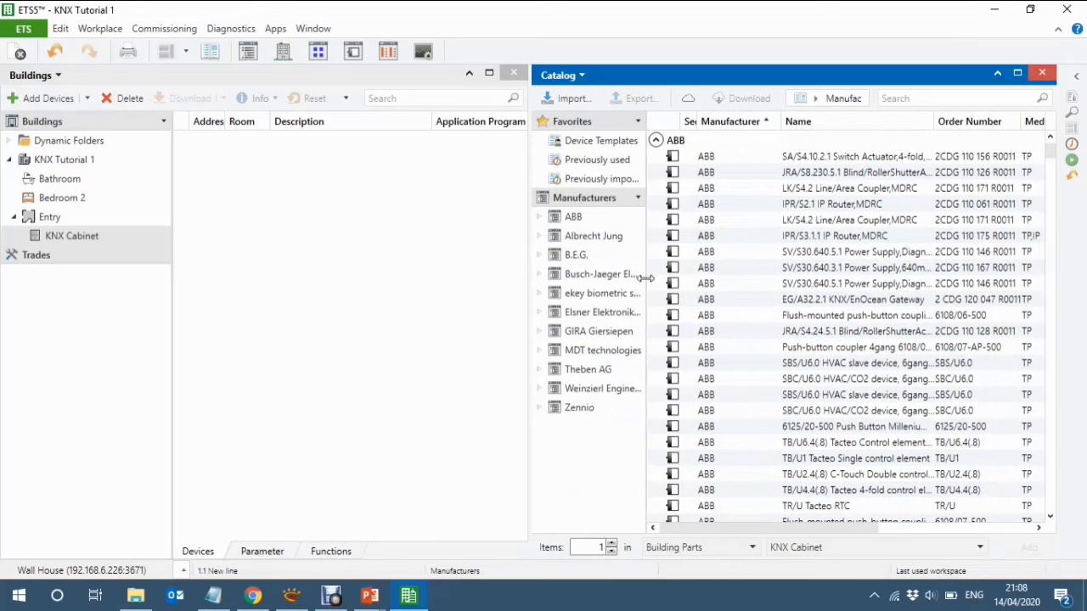
Check the dimming actuator's model number on the KNX Equipment Details slide in PowerPoint, and return to ETS5
click(931, 100)
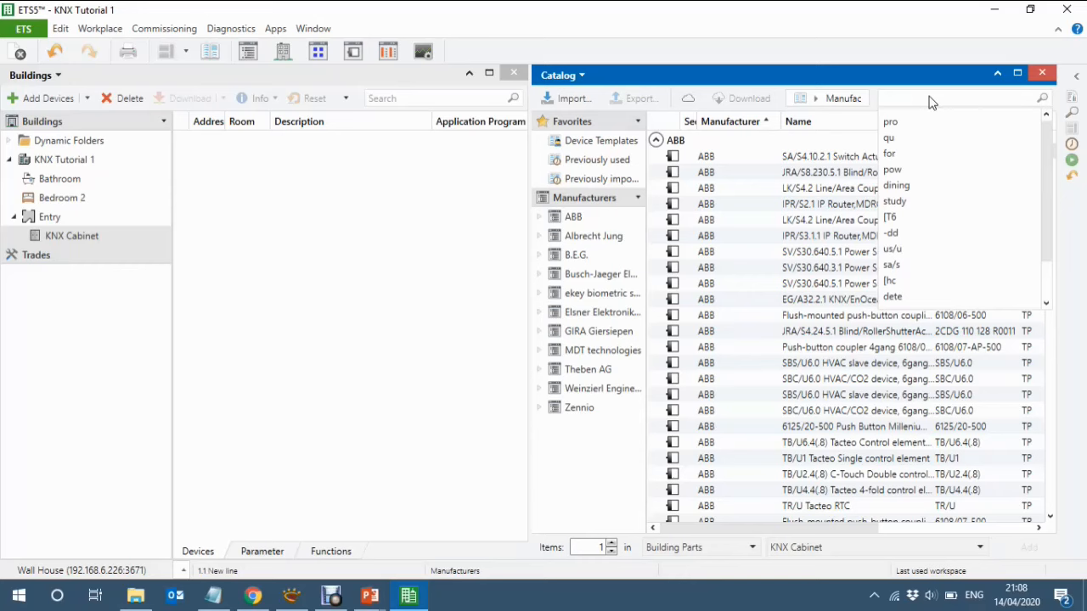
mouse_move(373, 600)
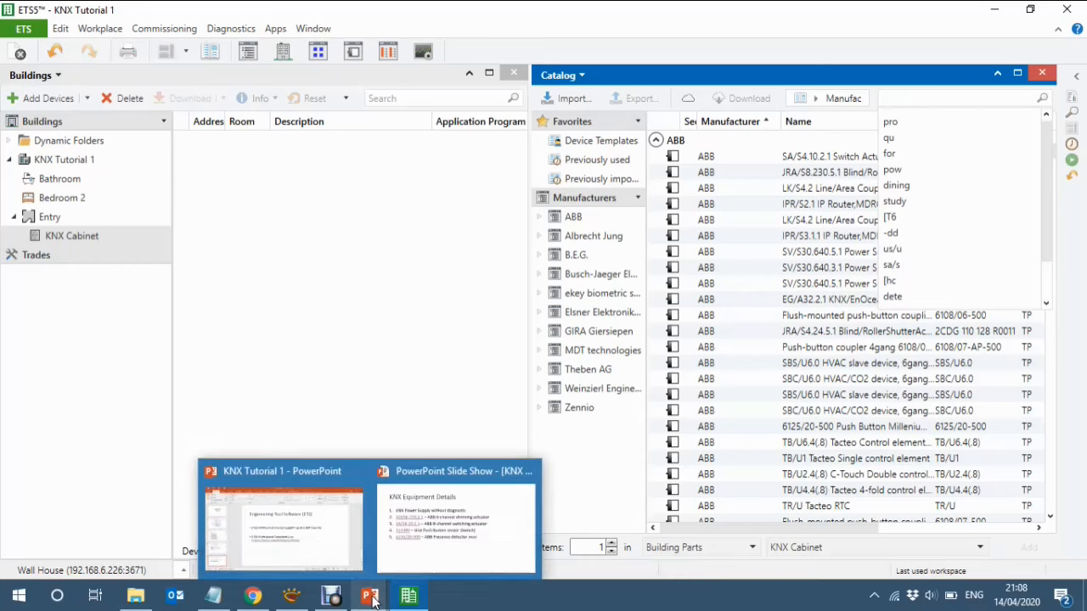
click(431, 559)
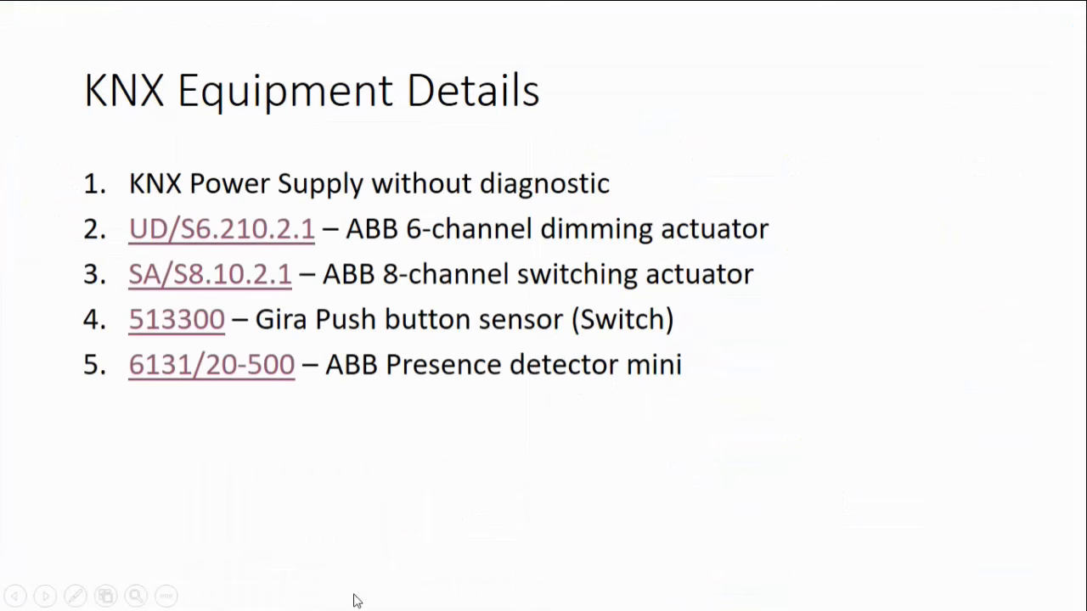
key(alt+Tab)
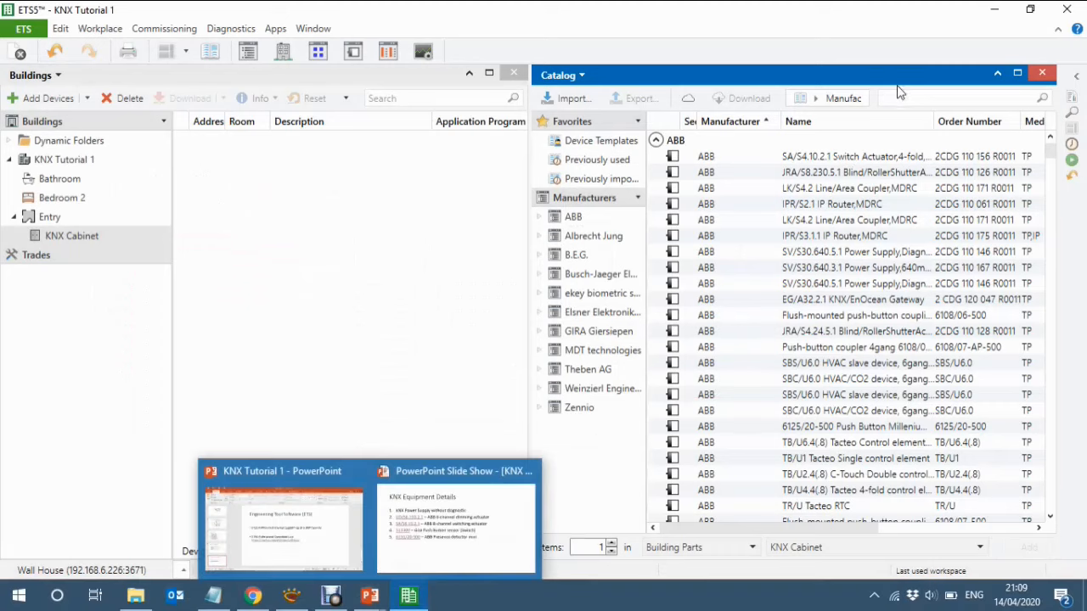
Filter the catalog by "ud/s" and collapse the manufacturer tree so the matching product names have full width
click(910, 101)
text(u)
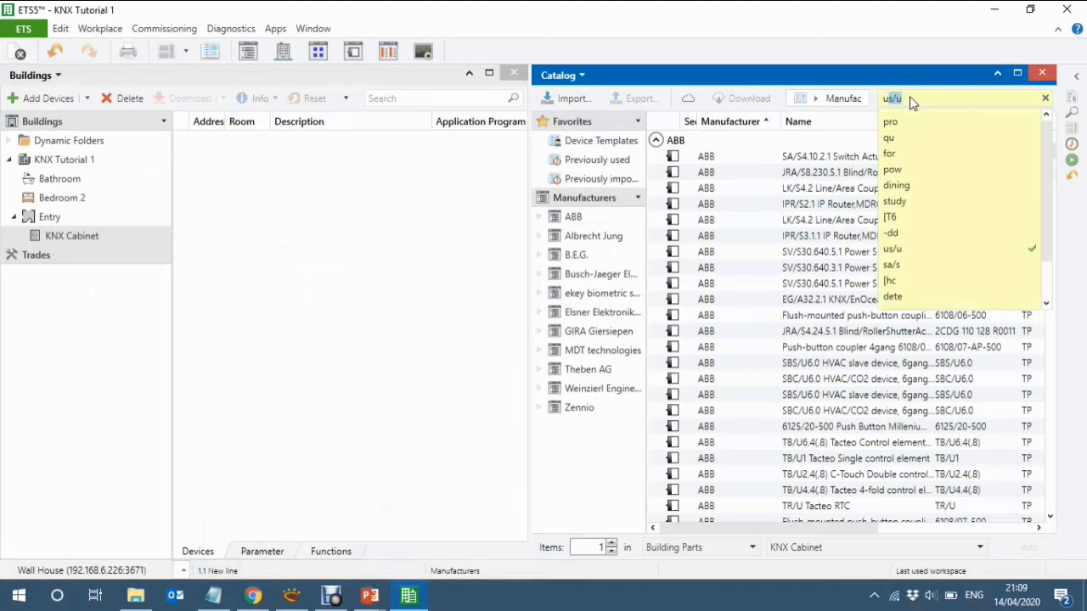
text(d)
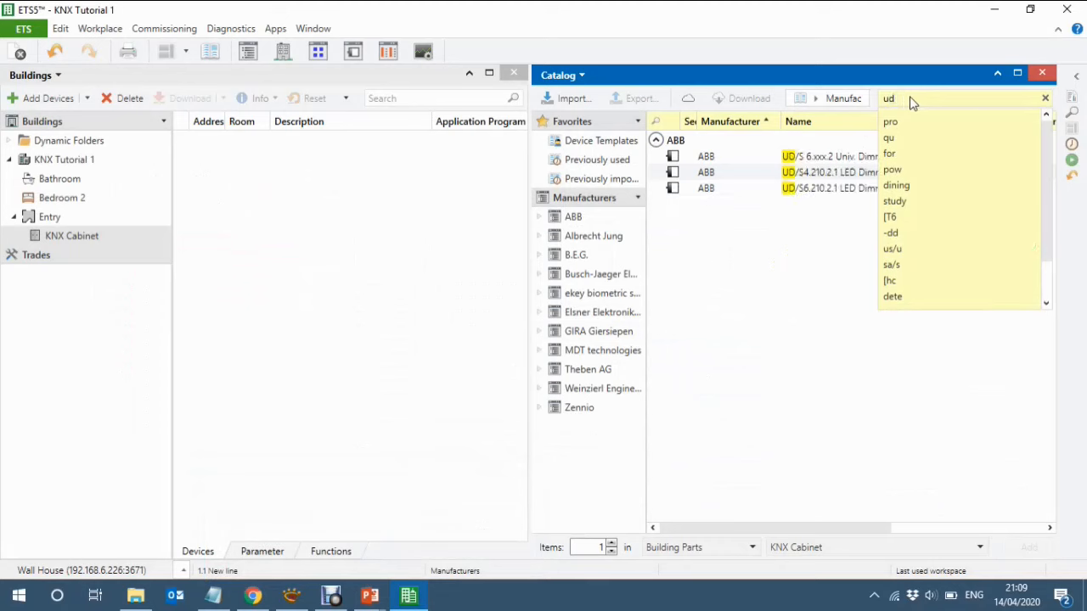
text(/s)
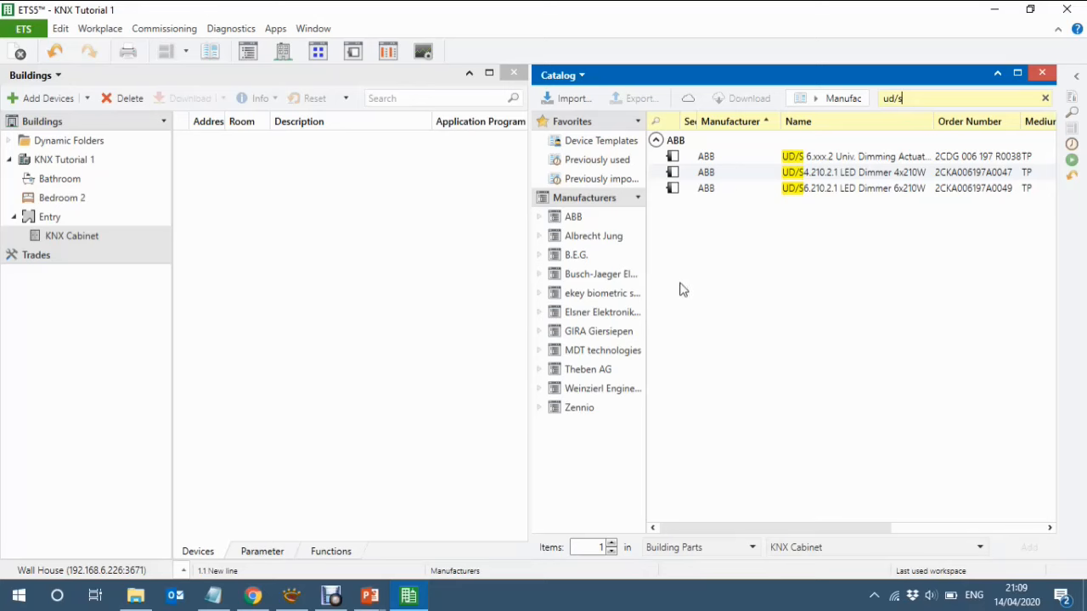
click(645, 299)
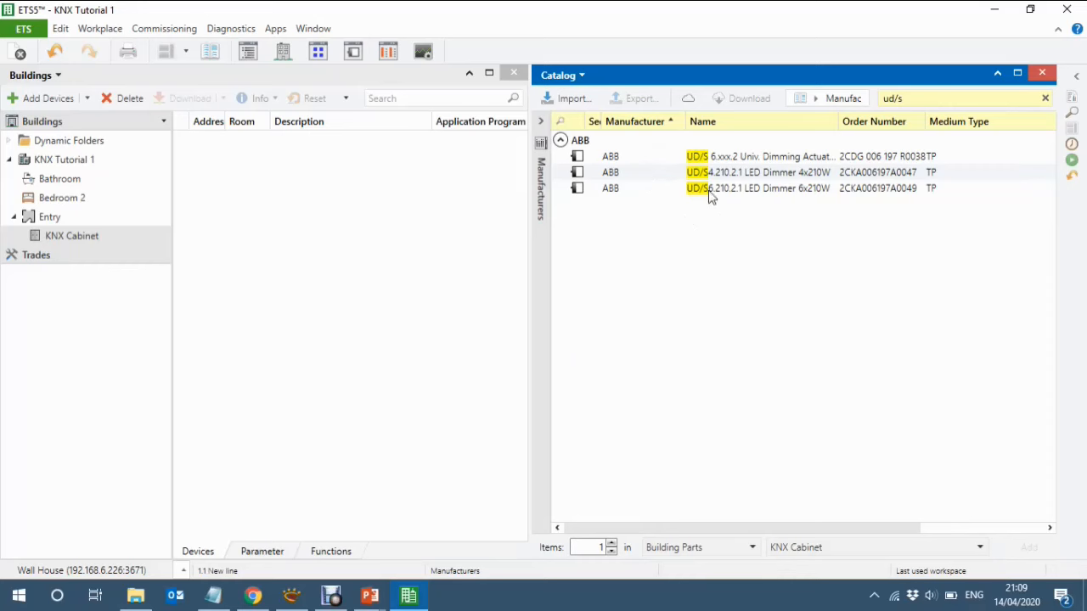
Add the ABB UD/S6.210.2.1 LED Dimmer 6x210W to the KNX Cabinet and widen the device list's Room column
click(738, 176)
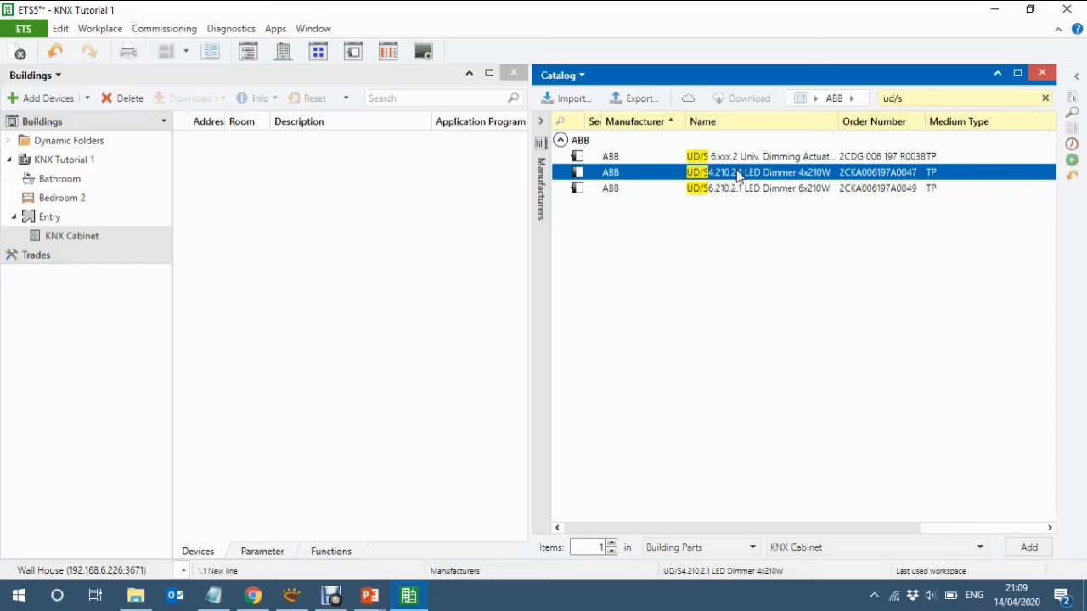
click(730, 189)
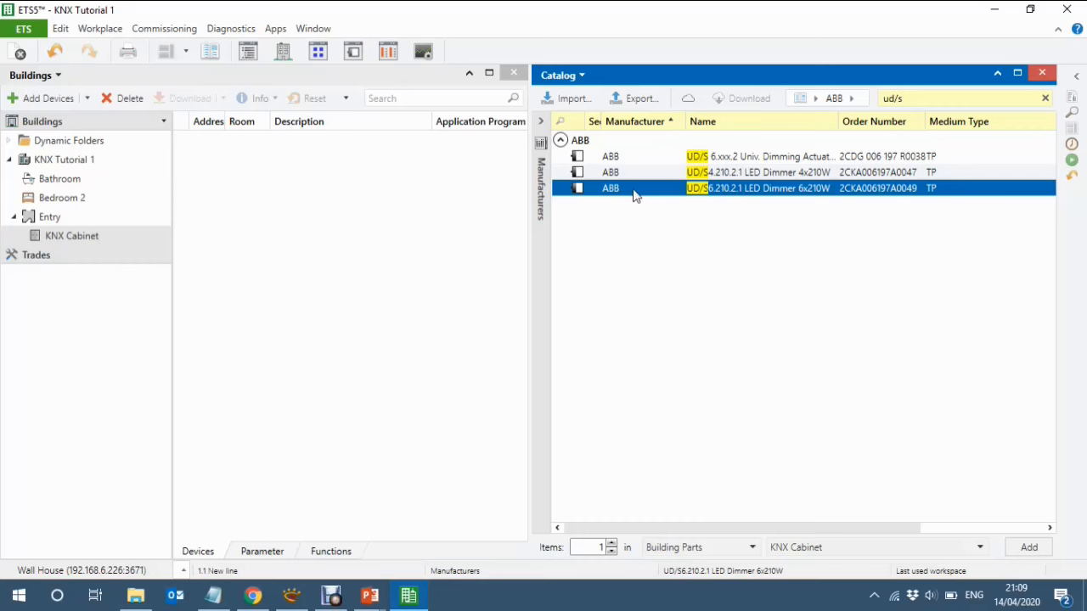
drag(632, 195, 265, 235)
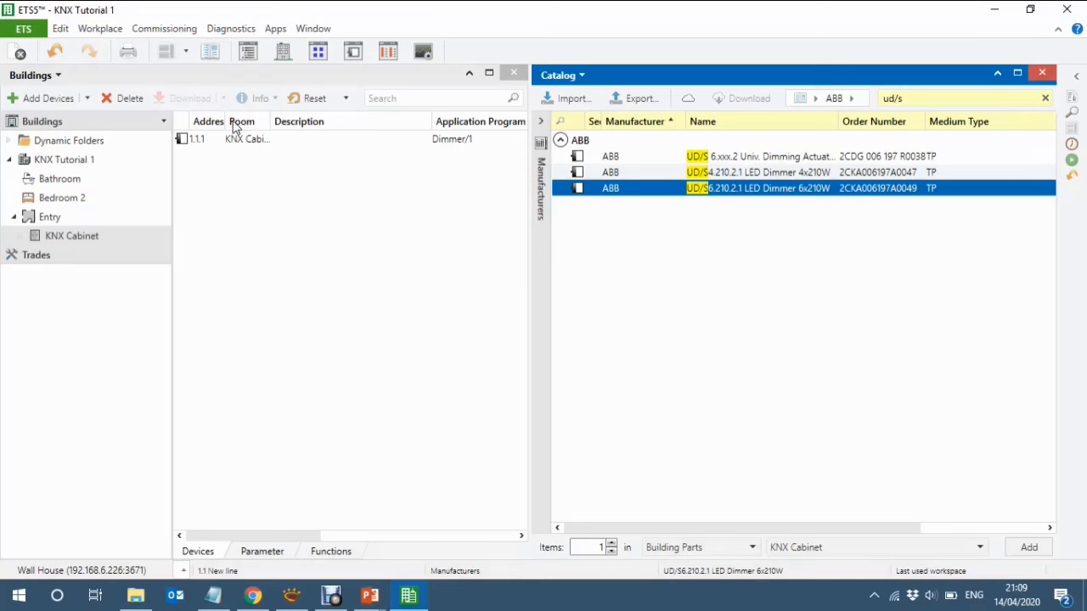
mouse_move(277, 121)
mouse_down()
mouse_move(296, 121)
mouse_move(277, 122)
mouse_up()
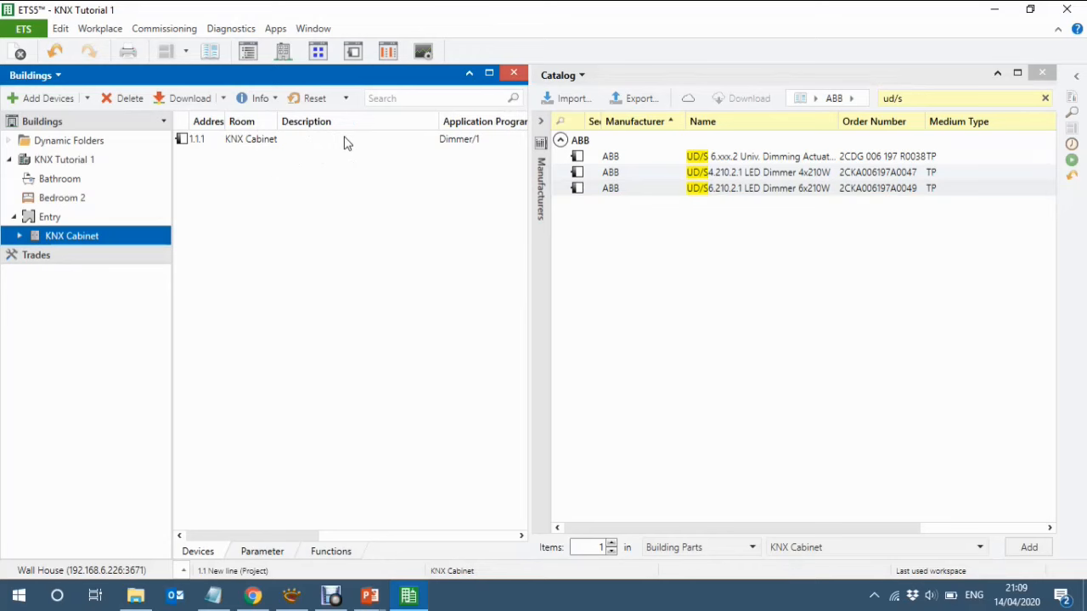
Filter the catalog by "sa/s" and add the ABB SA/S8.10.2.1 8-fold Switch Actuator to the KNX Cabinet
click(919, 101)
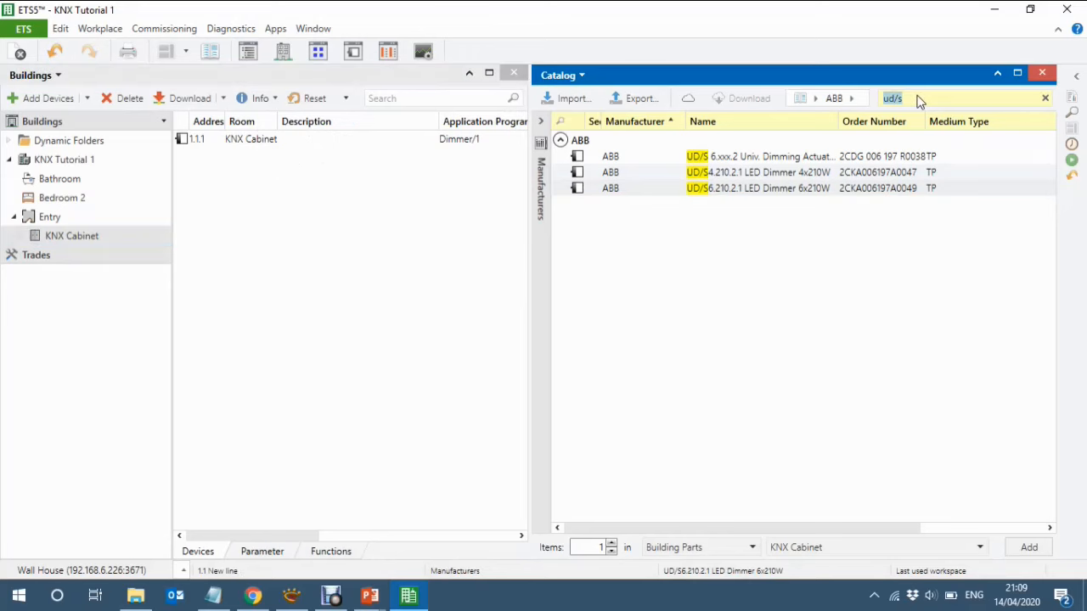
text(sa/s)
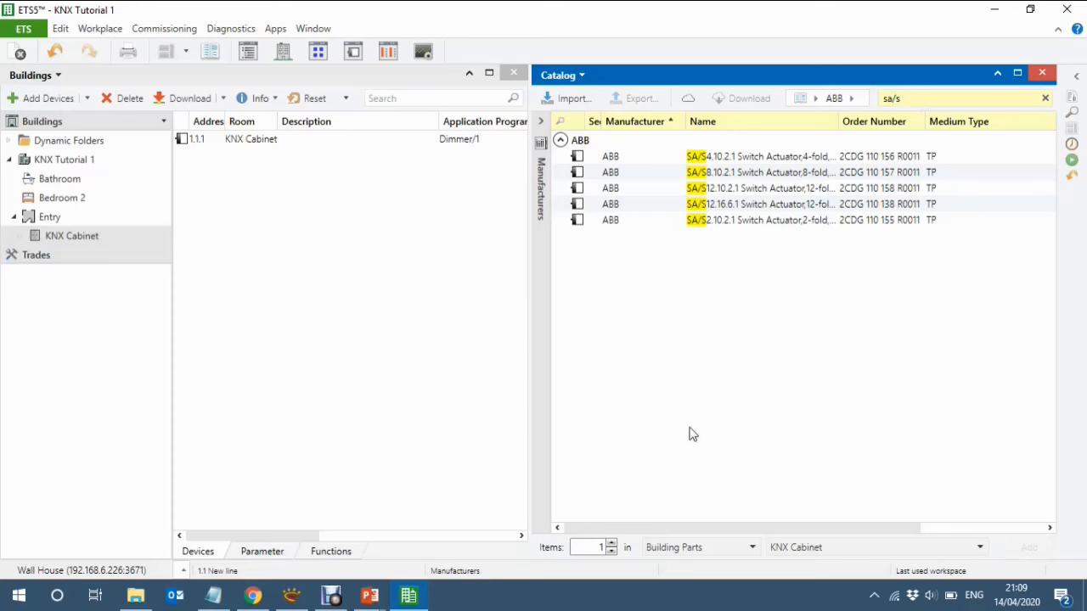
click(648, 174)
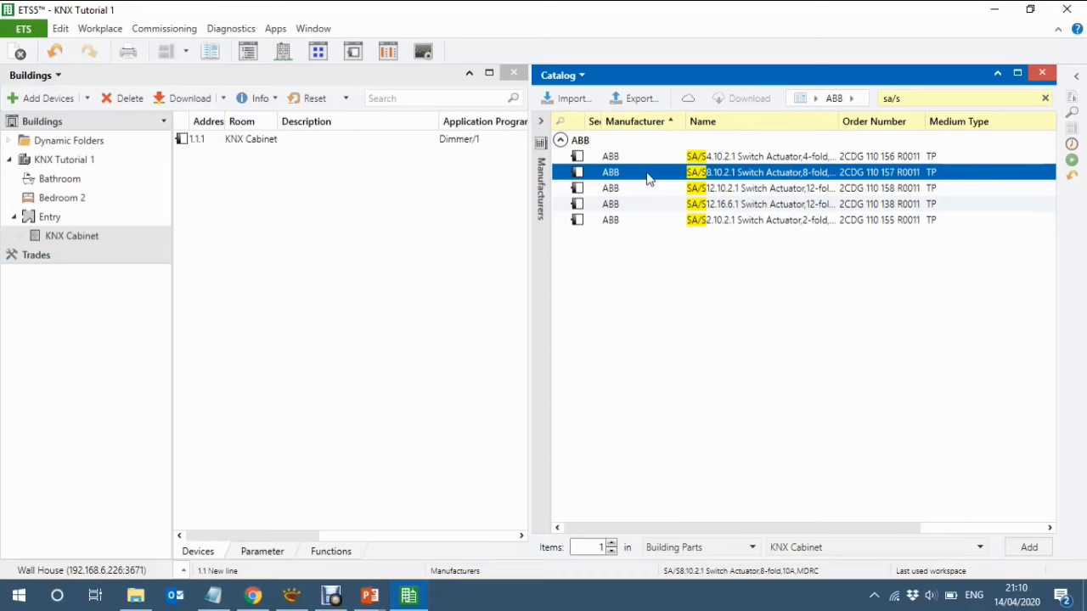
drag(648, 174, 262, 229)
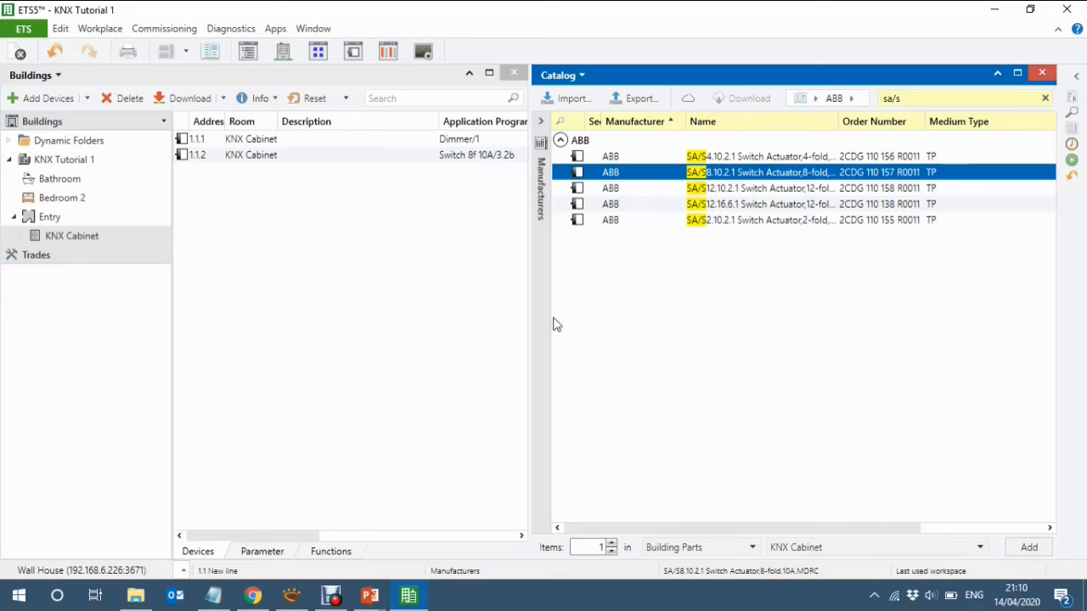
Select the Entry room in the building structure and switch to the KNX Equipment Details slide in PowerPoint
click(59, 201)
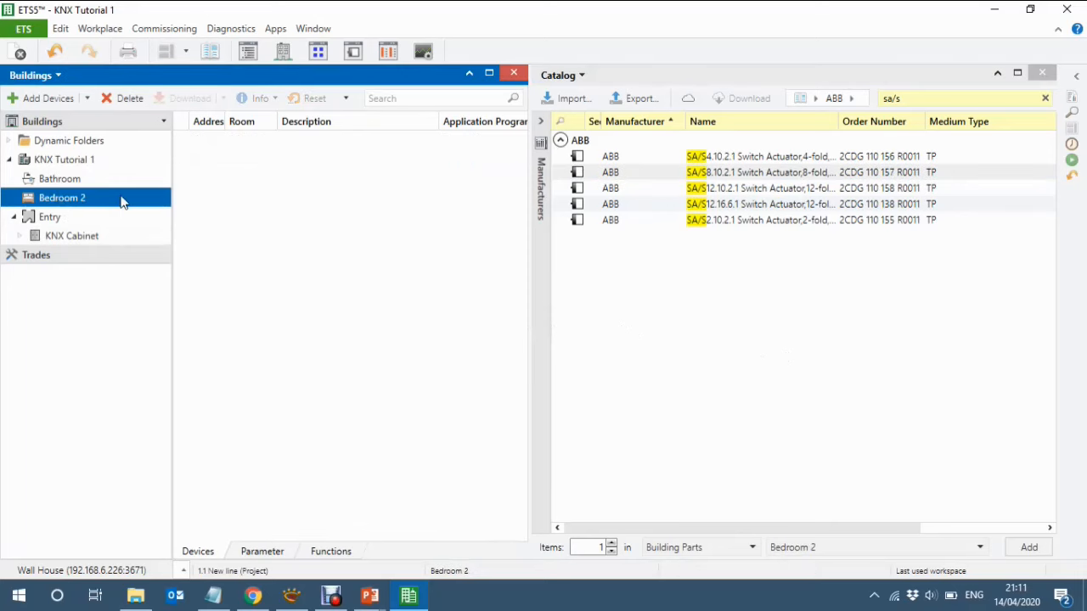
click(49, 220)
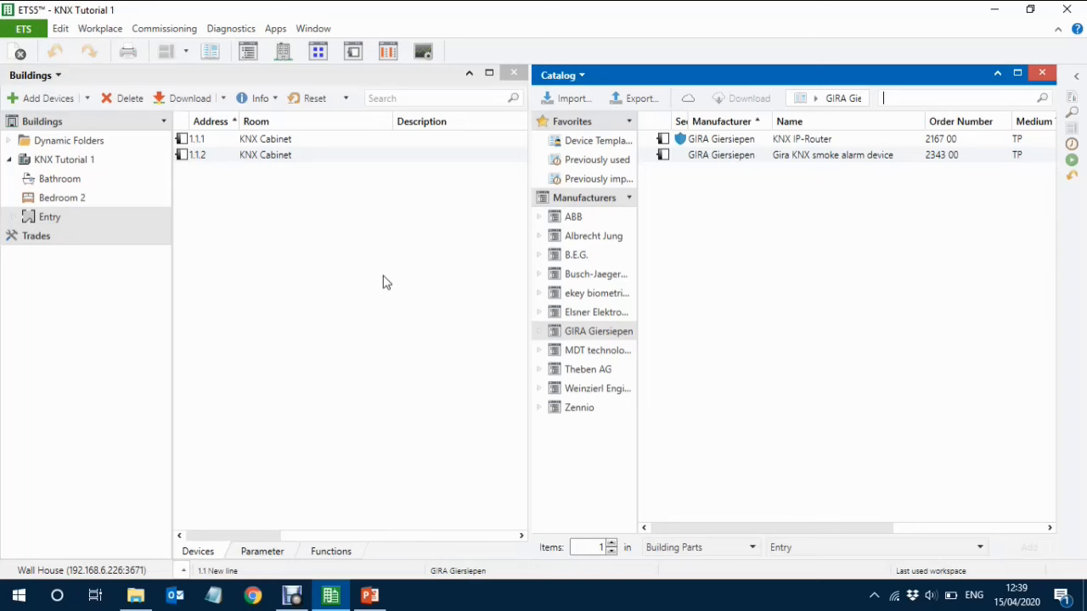
click(44, 218)
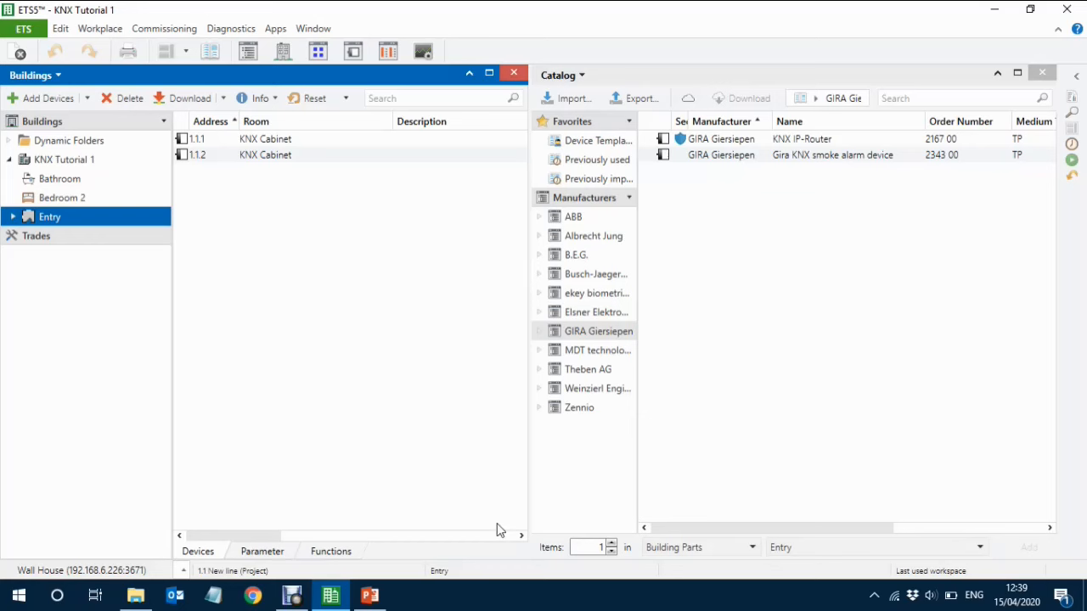
mouse_move(370, 595)
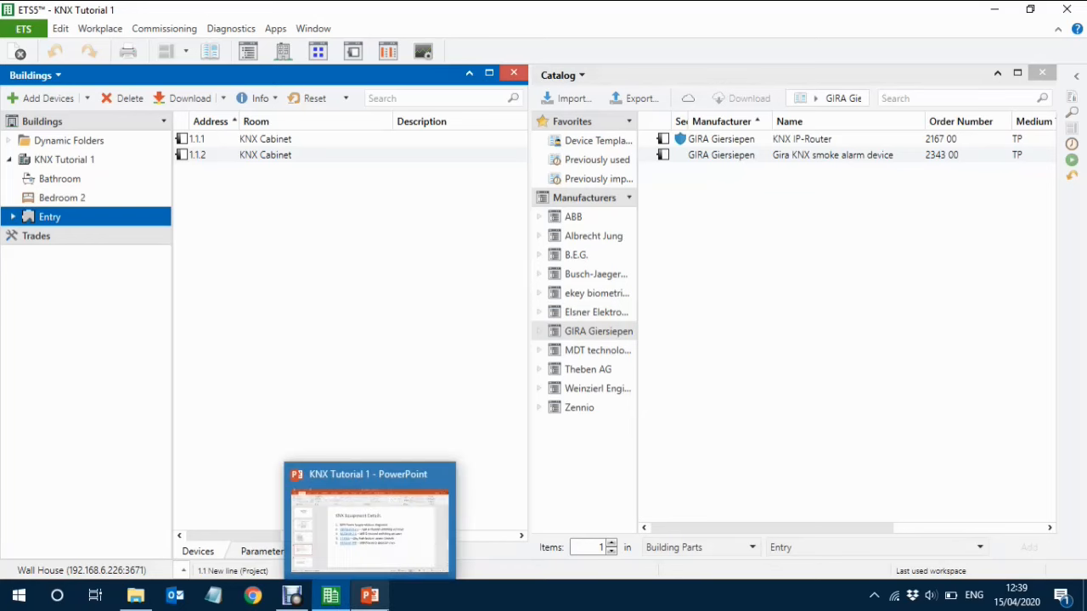
click(369, 595)
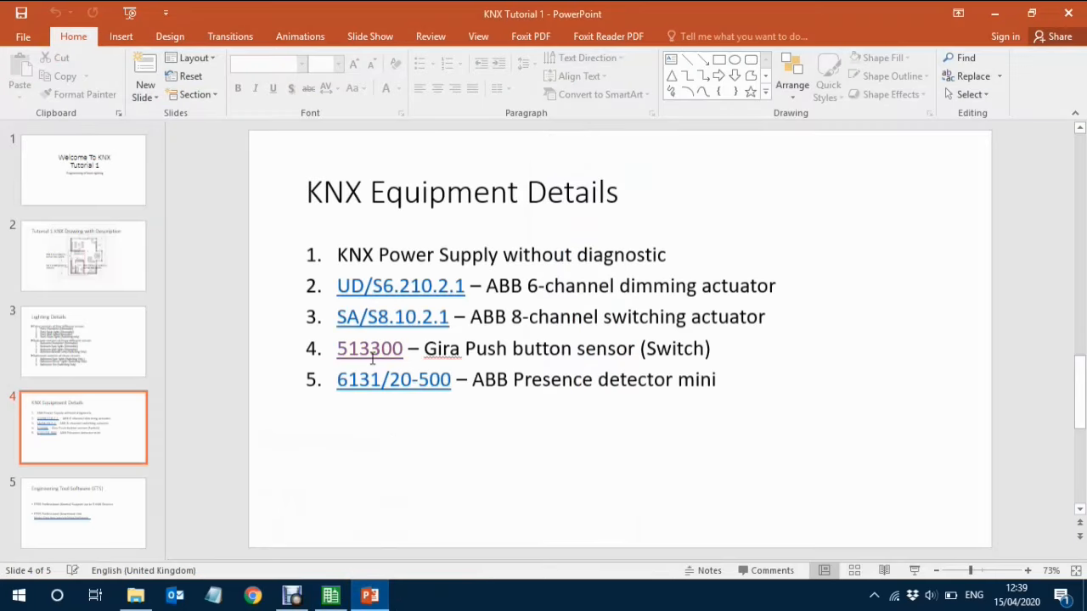
Start the slideshow, go to the KNX Equipment Details slide and open the linked Gira 513300 product page
key(F5)
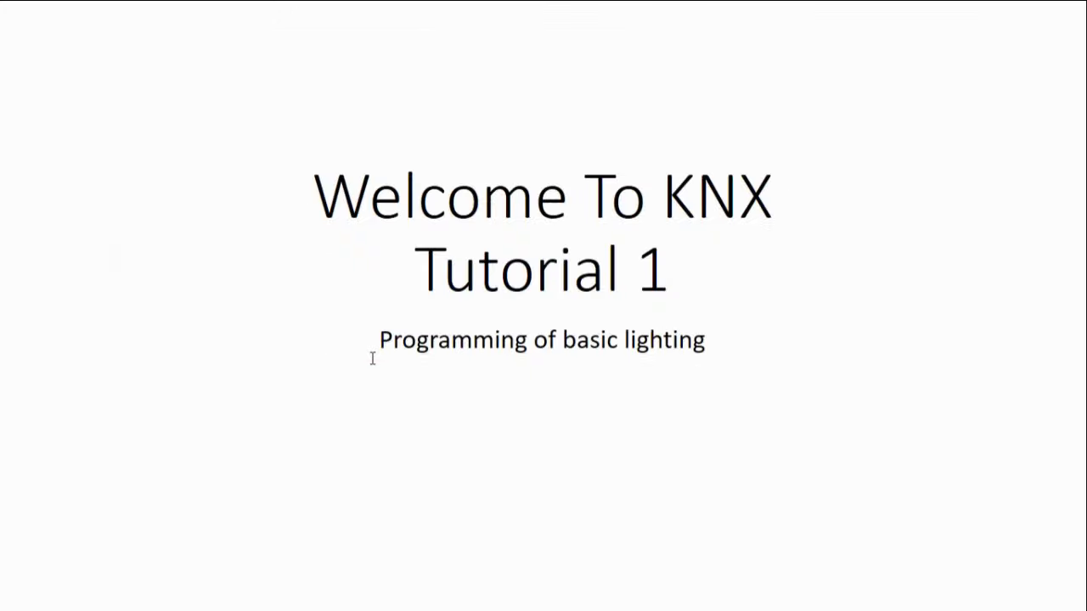
key(Right)
key(Right)
key(Right)
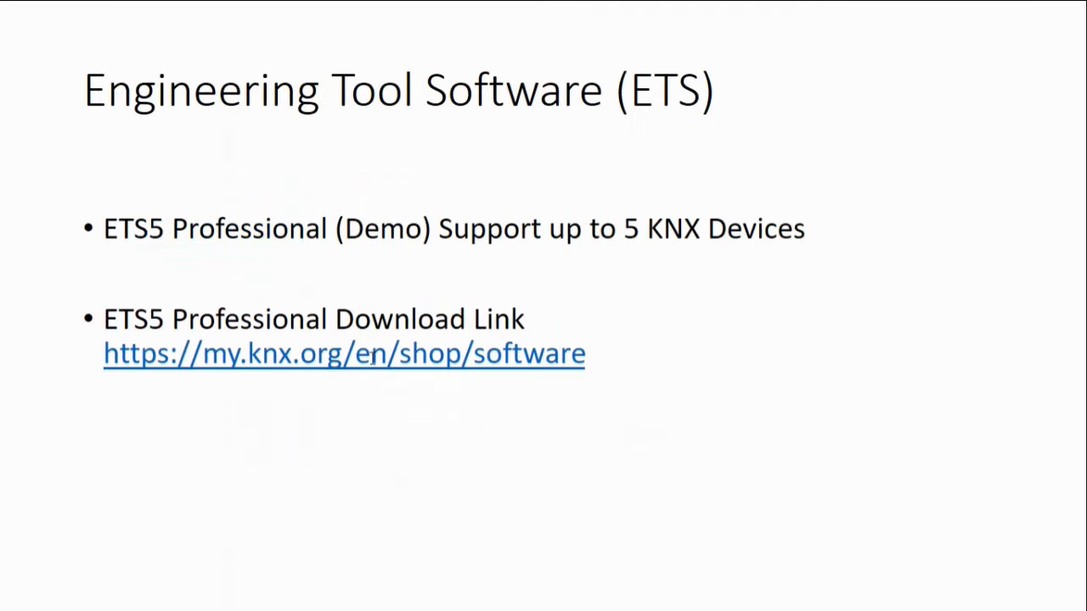
key(Left)
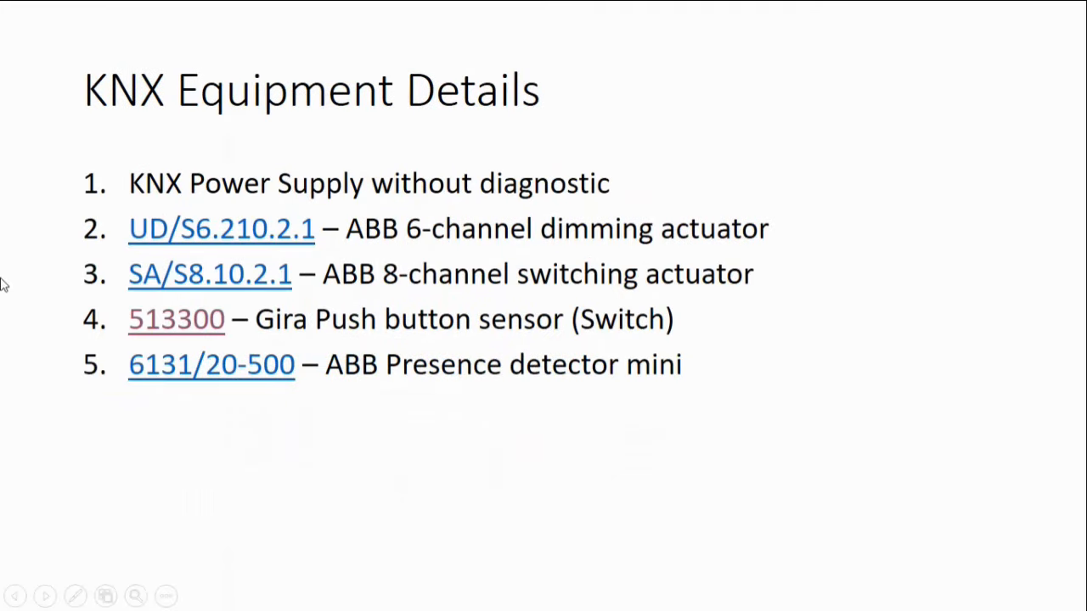
click(168, 328)
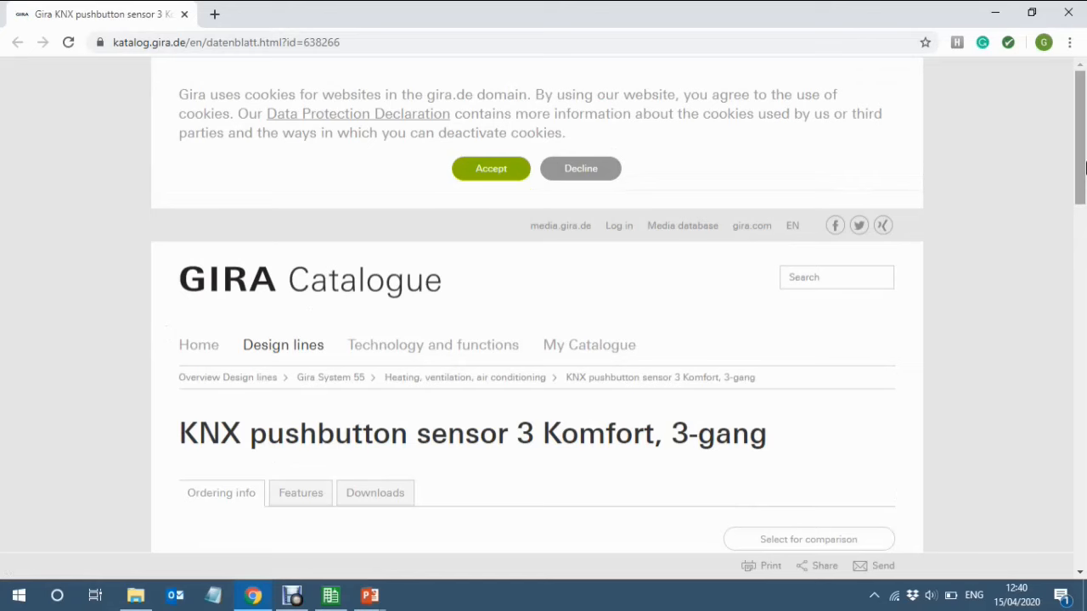
Try to download the VD4 product database for the Push button sensor 3 comfort 3-gang, and return to the product page
drag(1084, 161, 1084, 231)
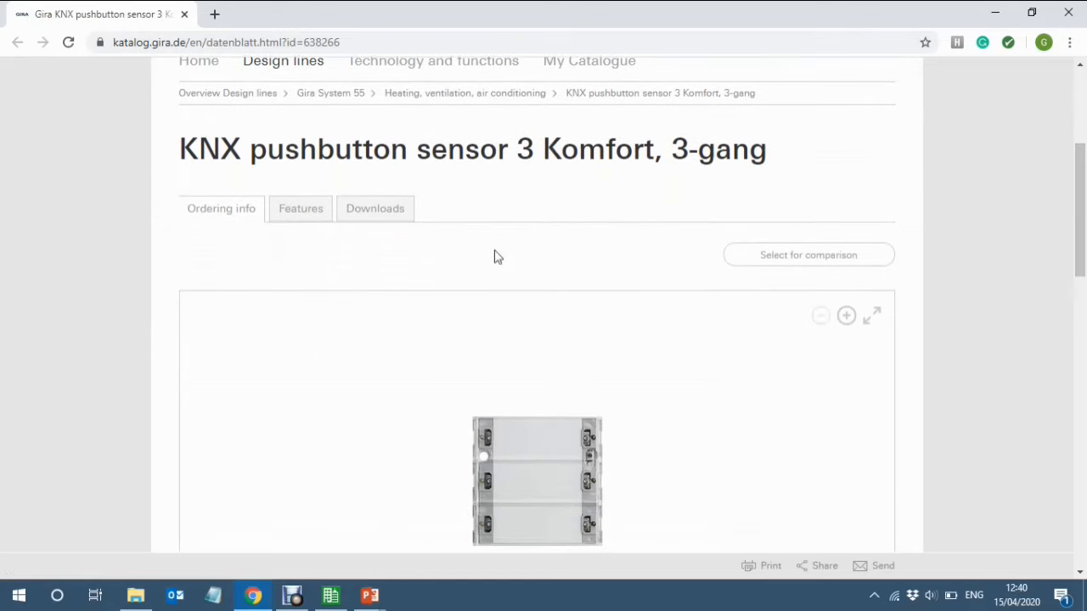
click(382, 219)
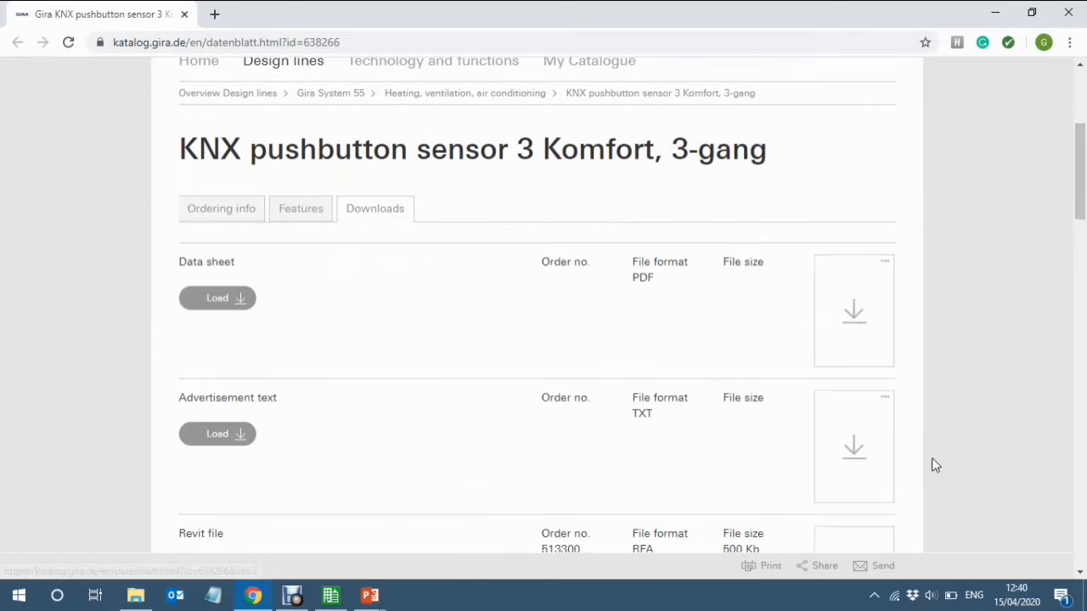
drag(1075, 218, 1084, 497)
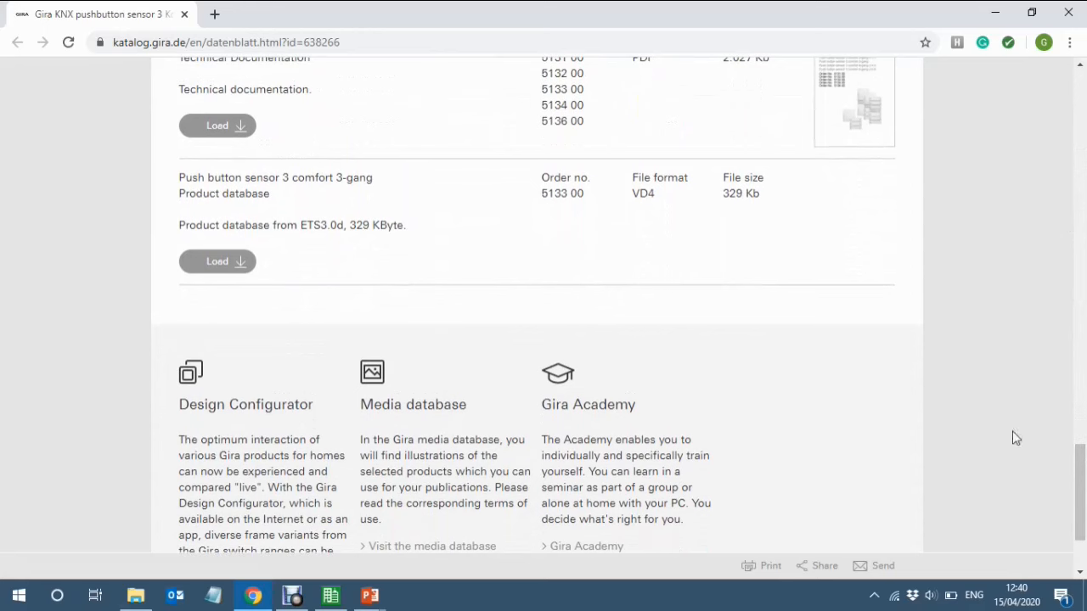
click(223, 270)
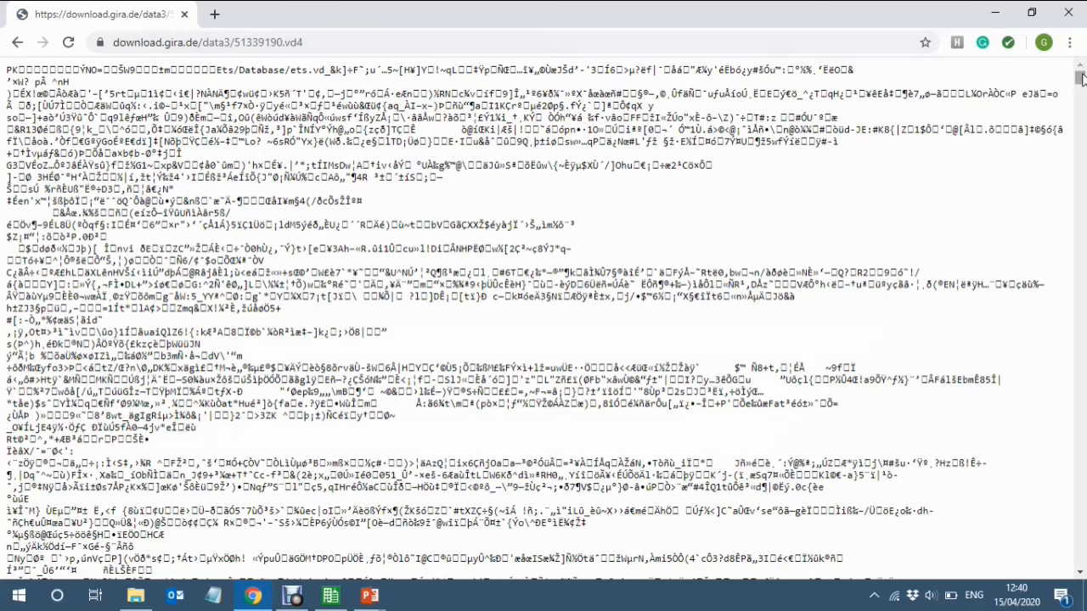
mouse_move(1082, 79)
mouse_down()
mouse_move(1082, 212)
mouse_move(1085, 58)
mouse_up()
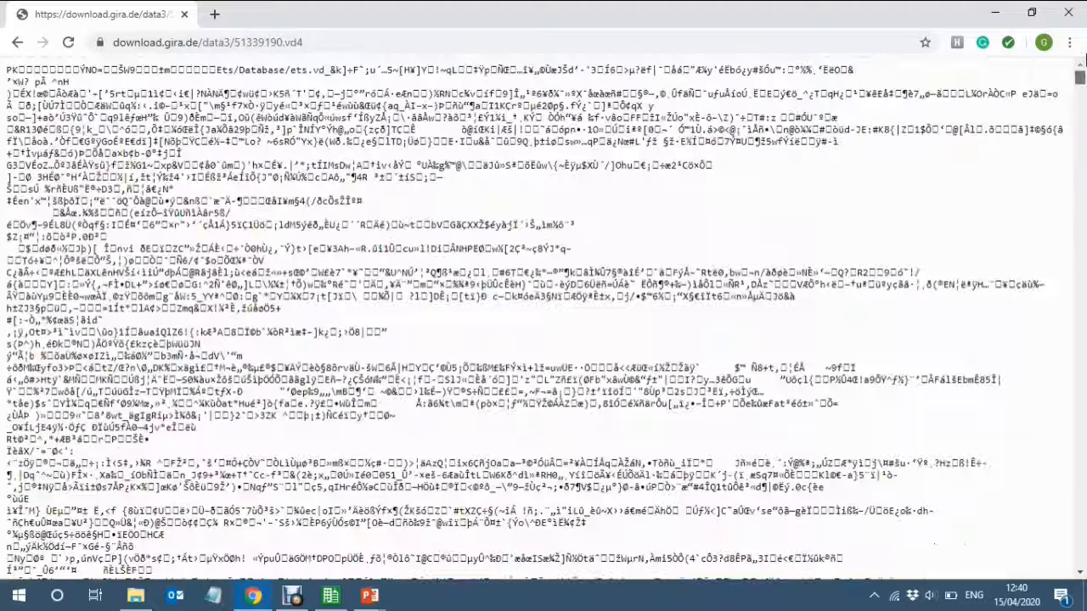
click(17, 44)
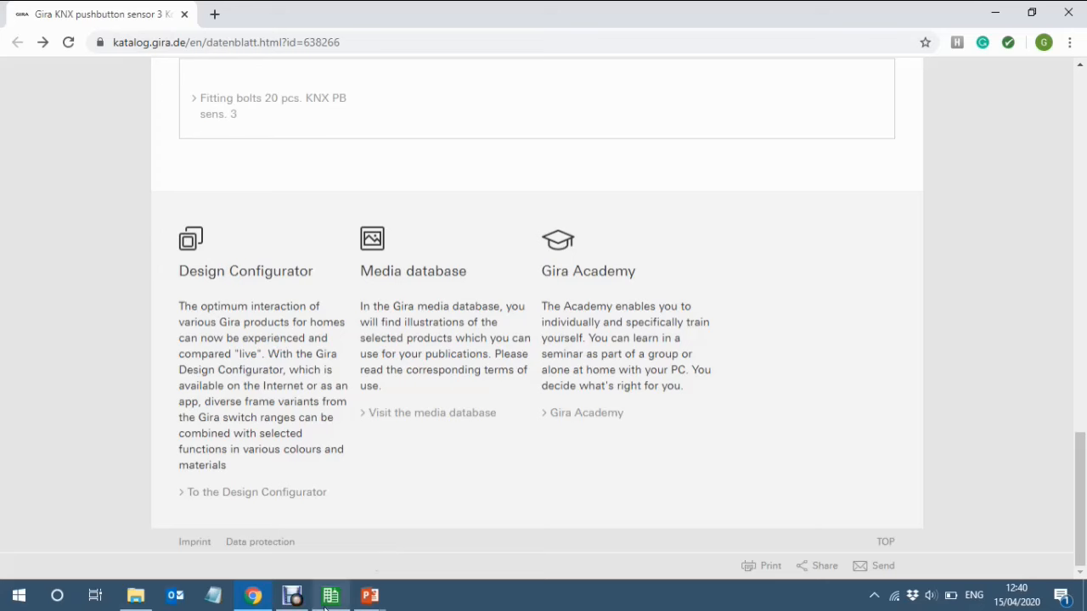
Switch to ETS5, open the Tutorial 1 project, narrow the Description column and copy the Gira push button sensor from Room1
mouse_move(326, 599)
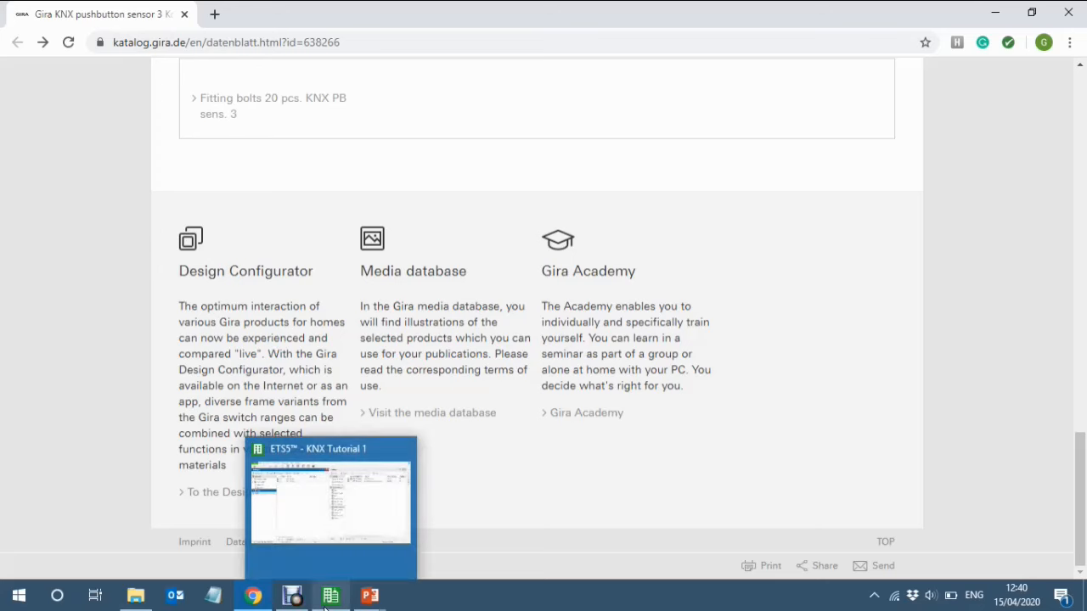
click(326, 599)
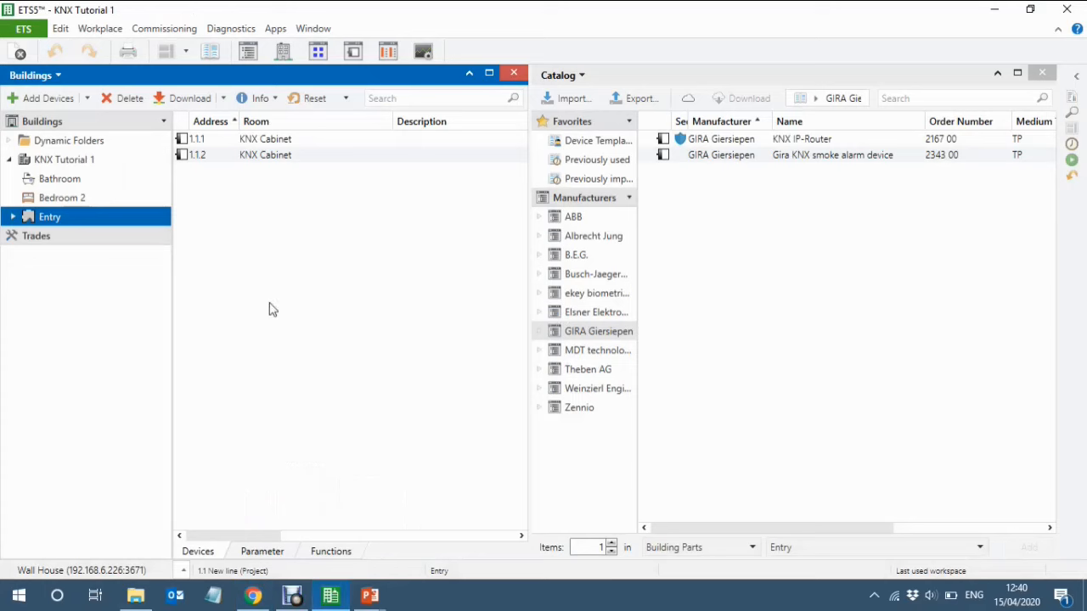
click(14, 34)
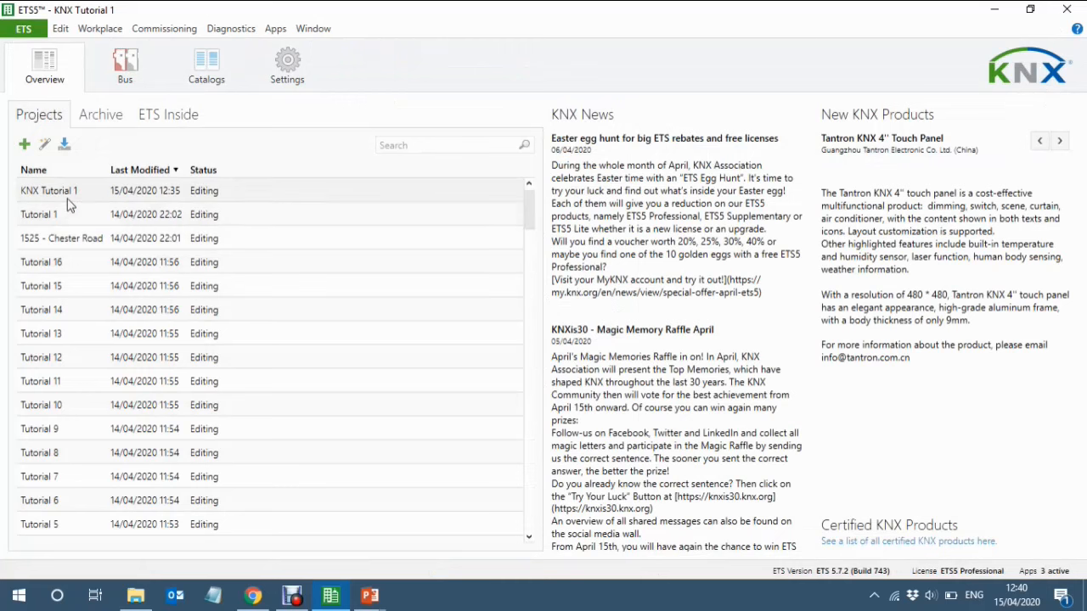
double_click(38, 215)
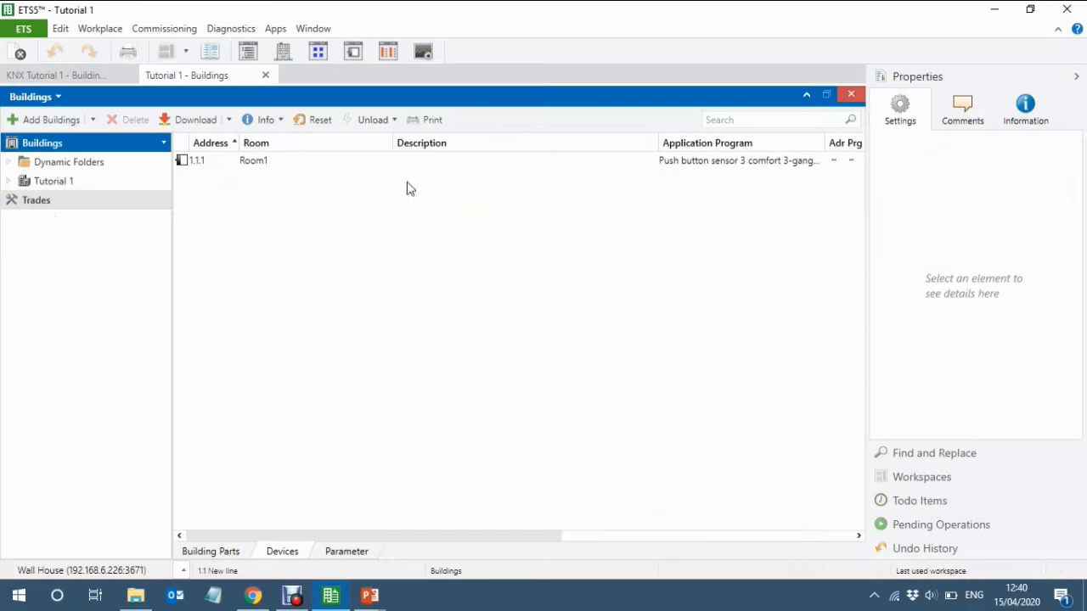
drag(661, 140, 492, 163)
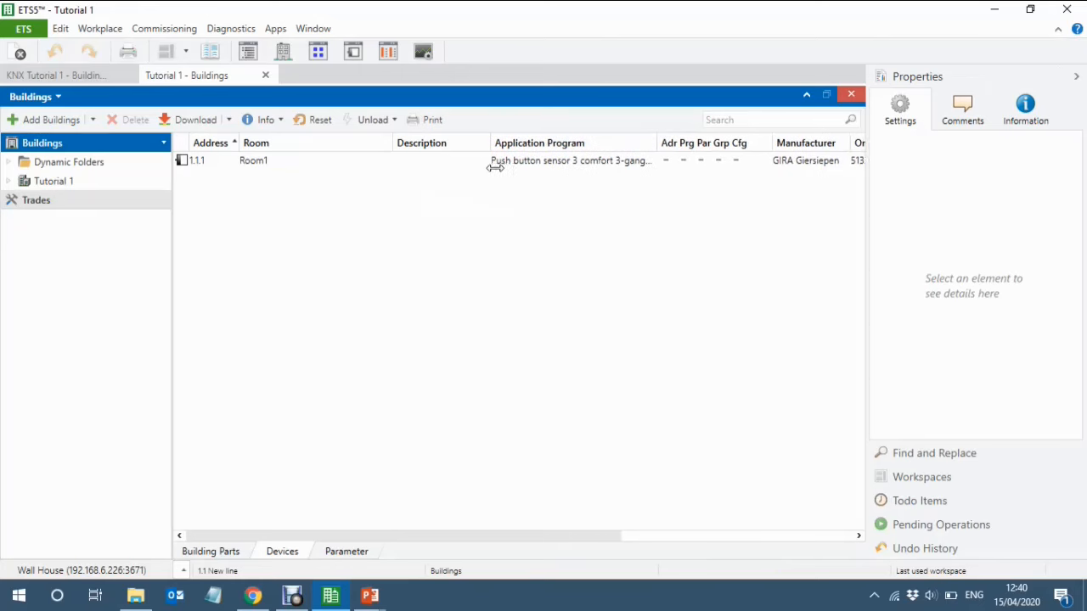
click(330, 162)
right_click(330, 162)
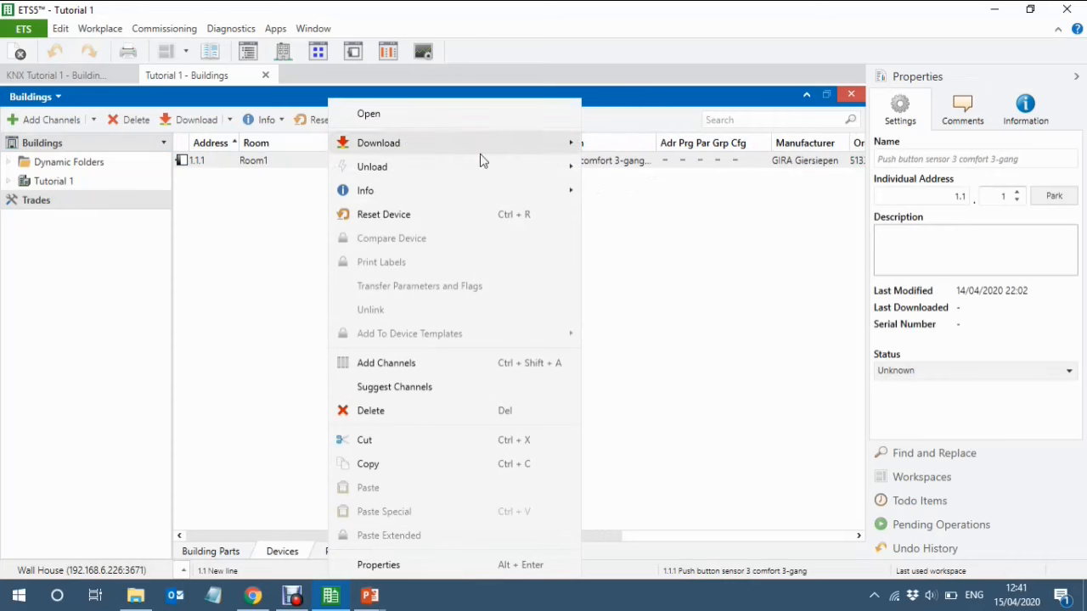
click(387, 466)
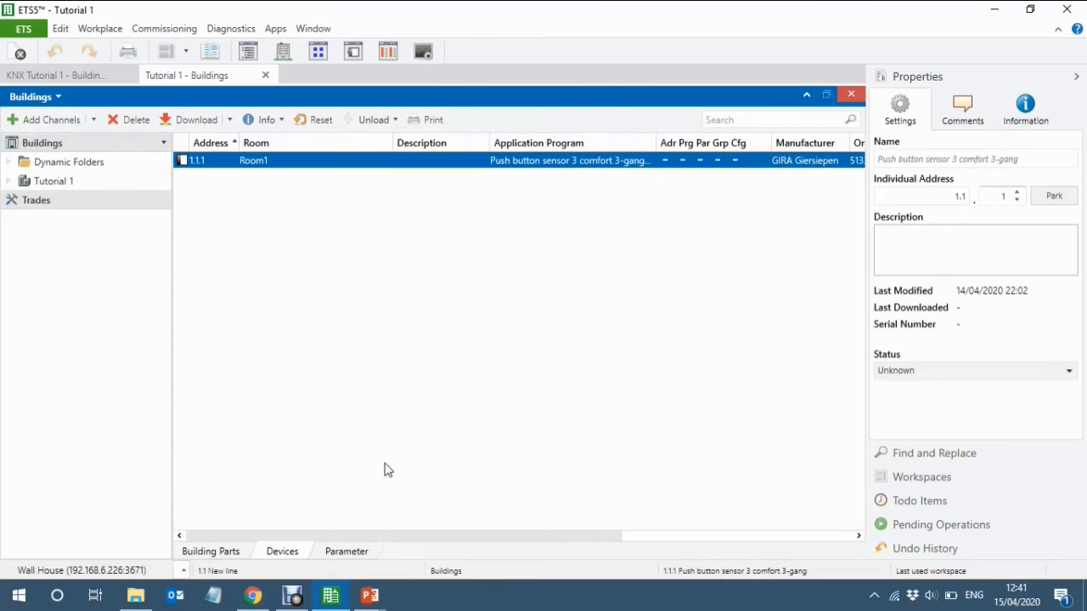
Paste the copied Gira push button sensor into the Entry room of the KNX Tutorial 1 project
click(56, 75)
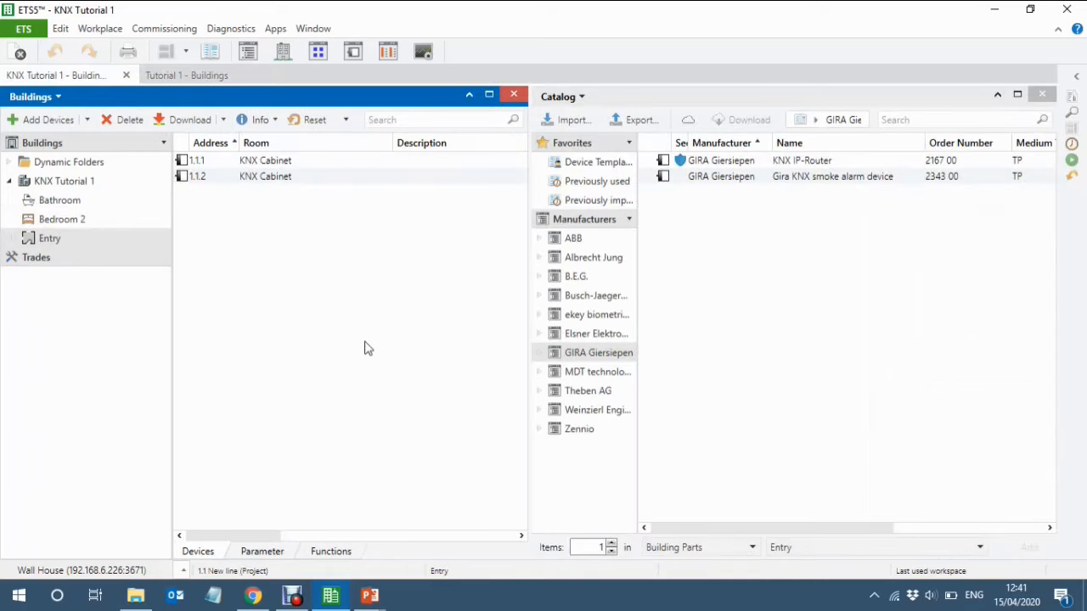
right_click(307, 274)
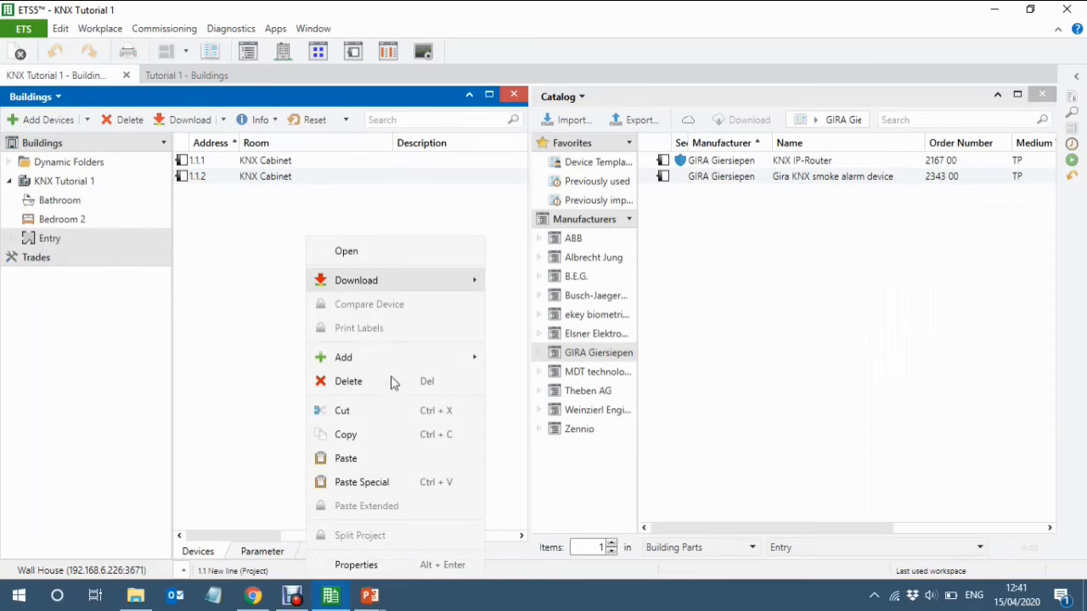
click(348, 458)
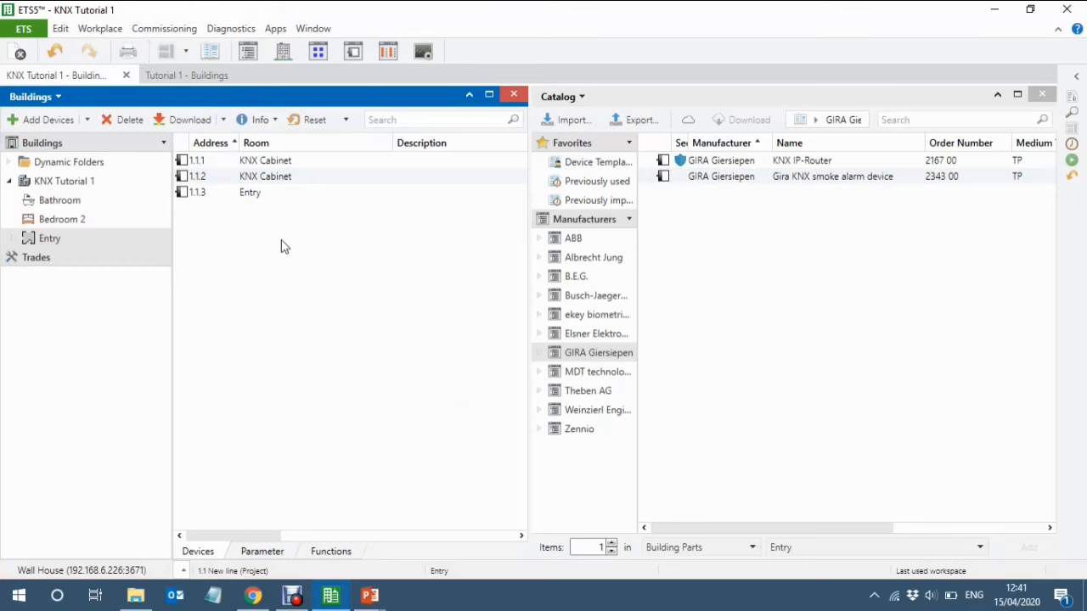
Close the Tutorial 1 project and hide the catalog in KNX Tutorial 1 so the device list has full width
click(180, 77)
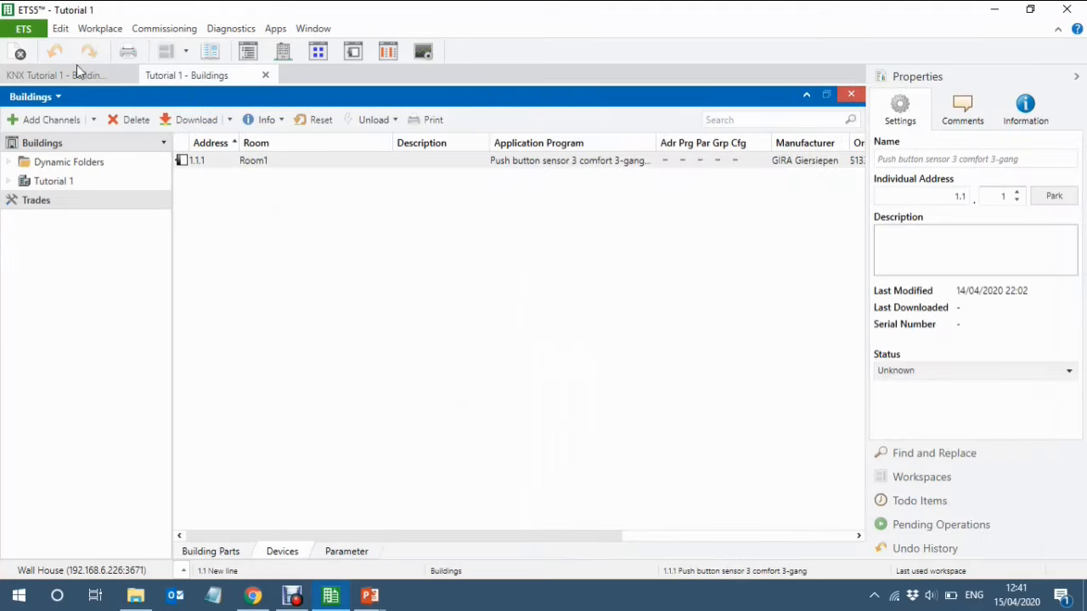
click(17, 54)
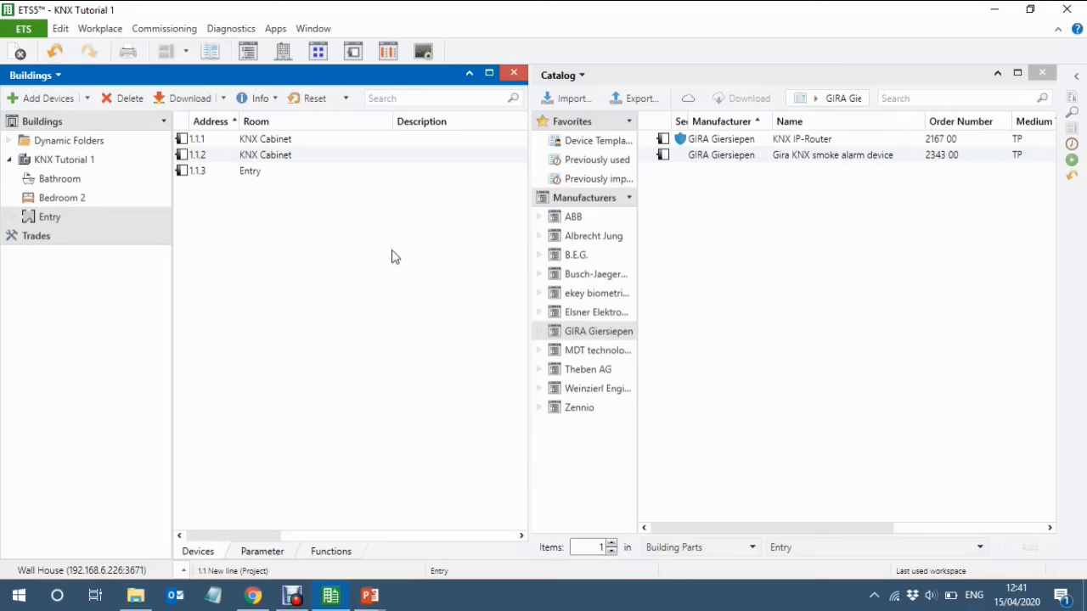
click(1042, 73)
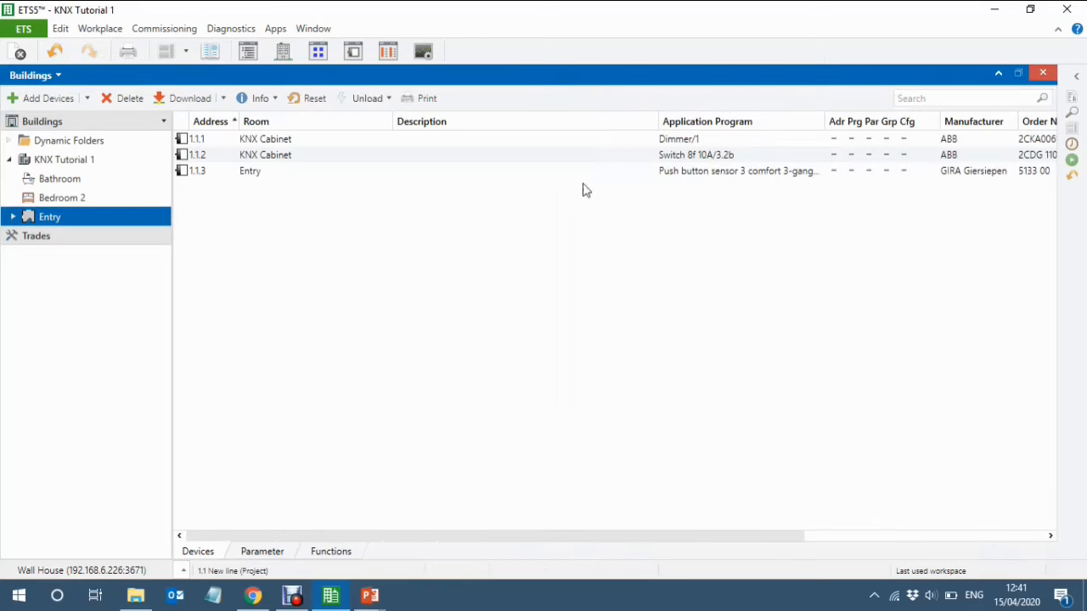
Copy the push button sensor from the Entry room and paste it into Bedroom 2
click(269, 174)
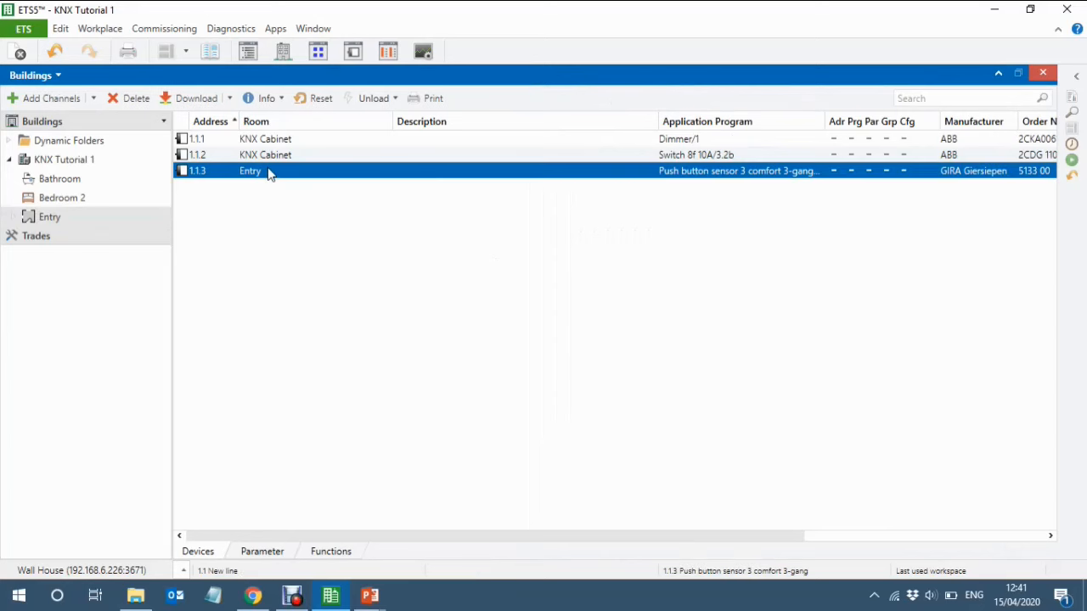
right_click(268, 174)
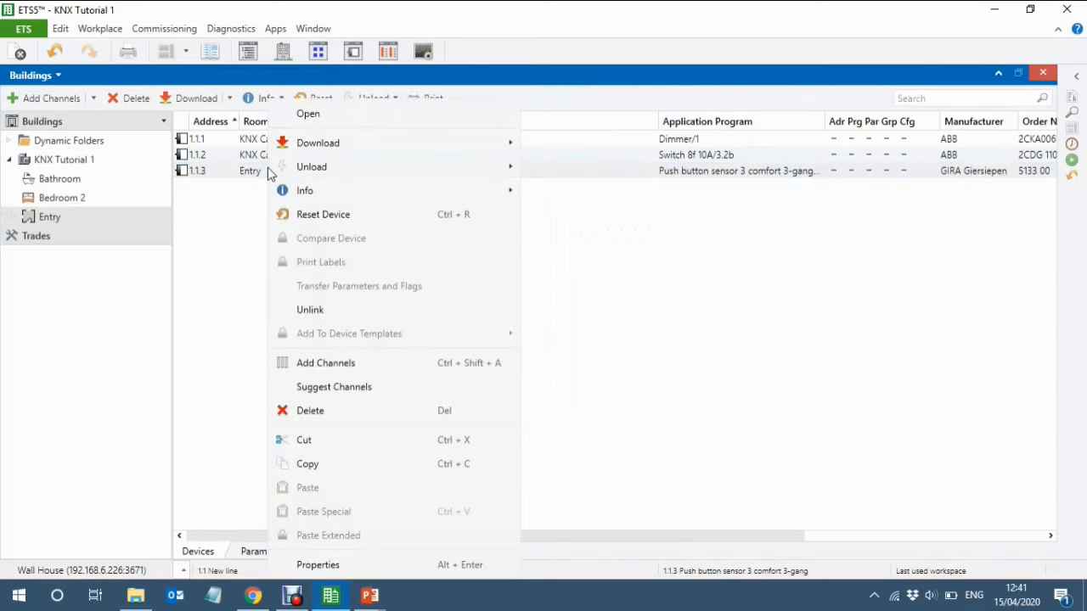
click(311, 465)
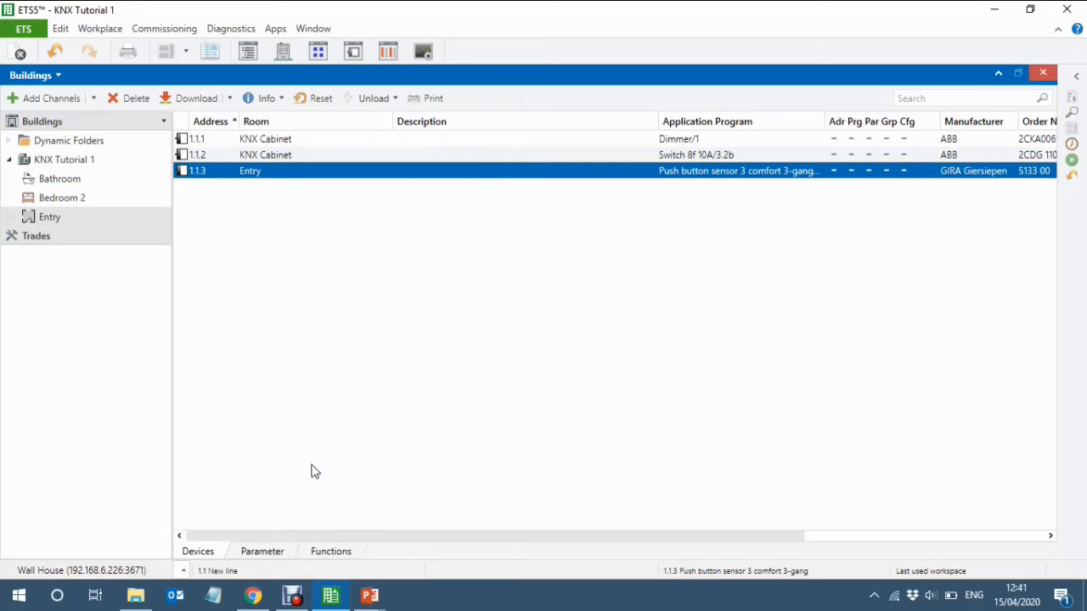
click(74, 200)
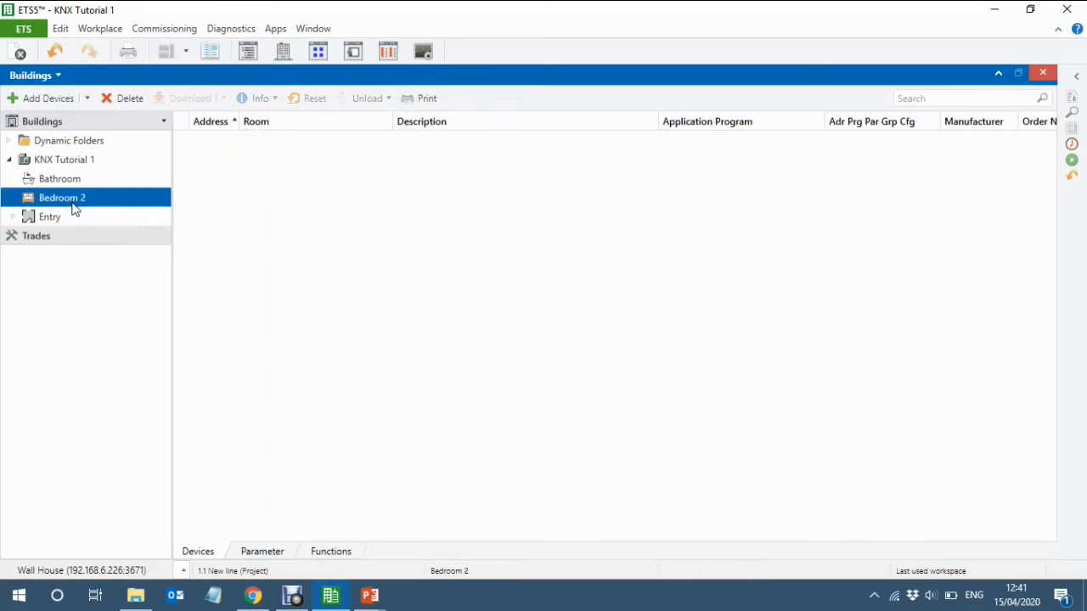
right_click(407, 278)
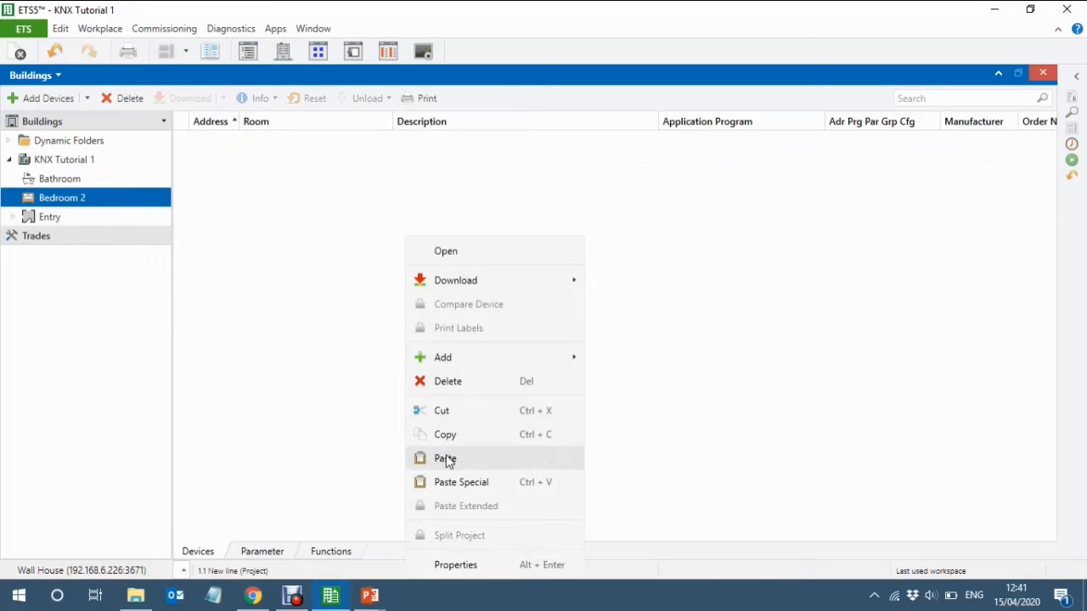
click(445, 459)
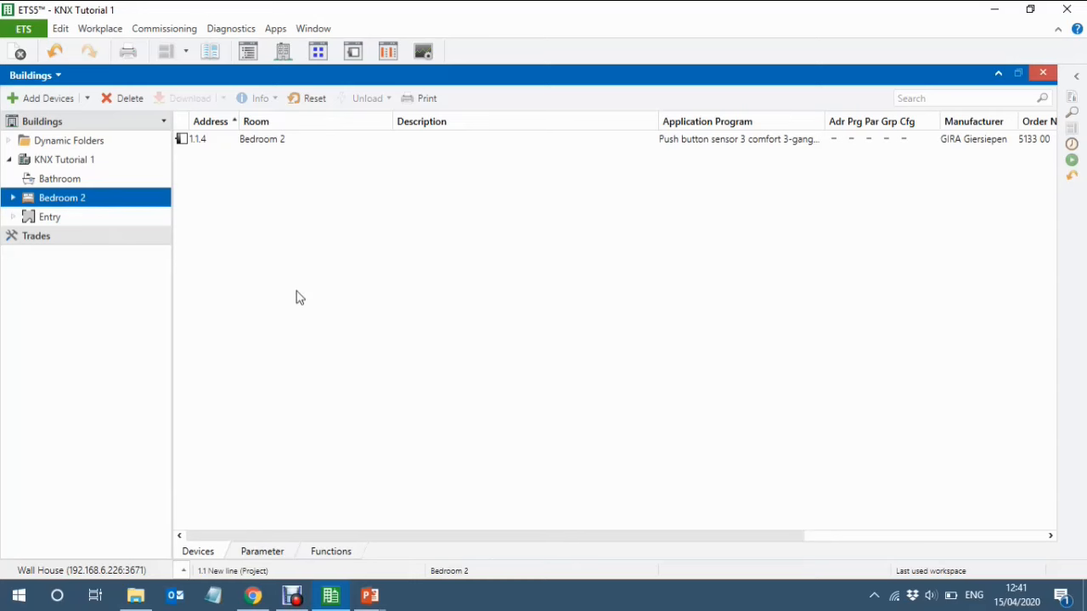
Select the Bathroom and open the product catalog with the online catalog entries switched off
click(62, 179)
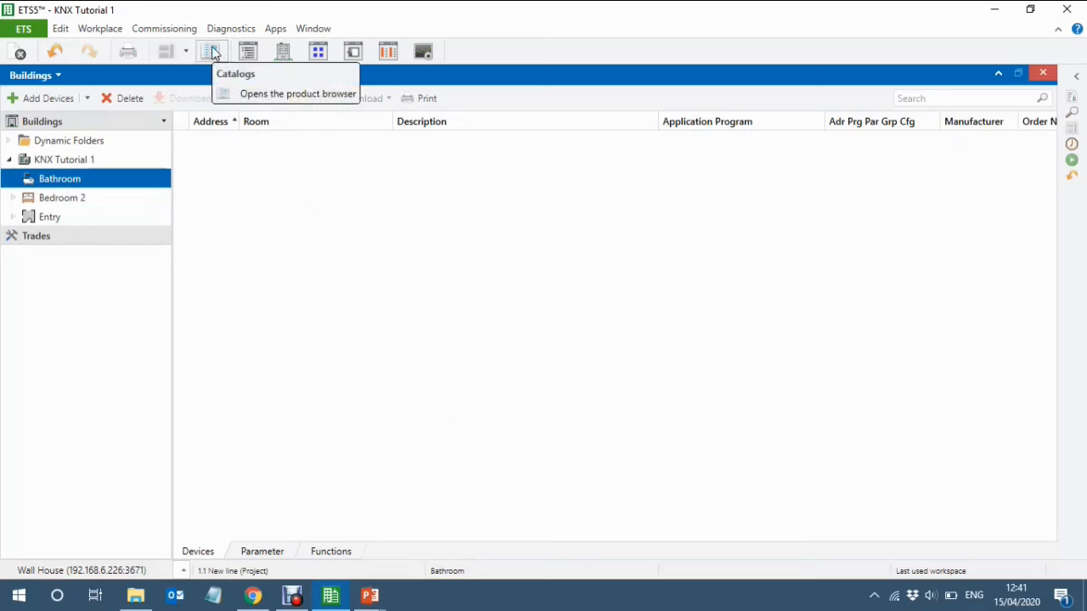
click(213, 53)
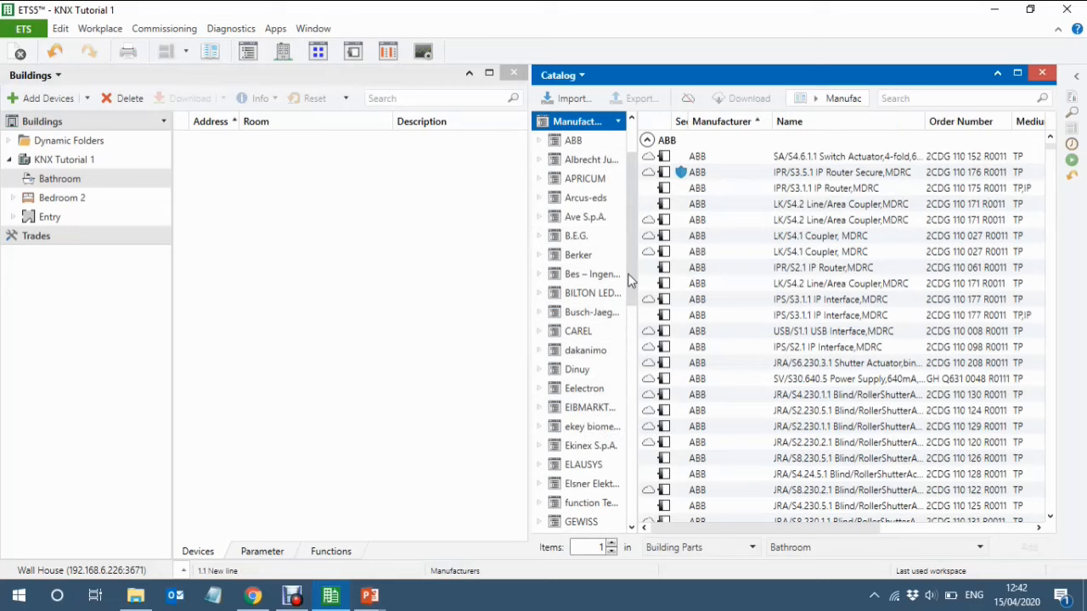
click(688, 103)
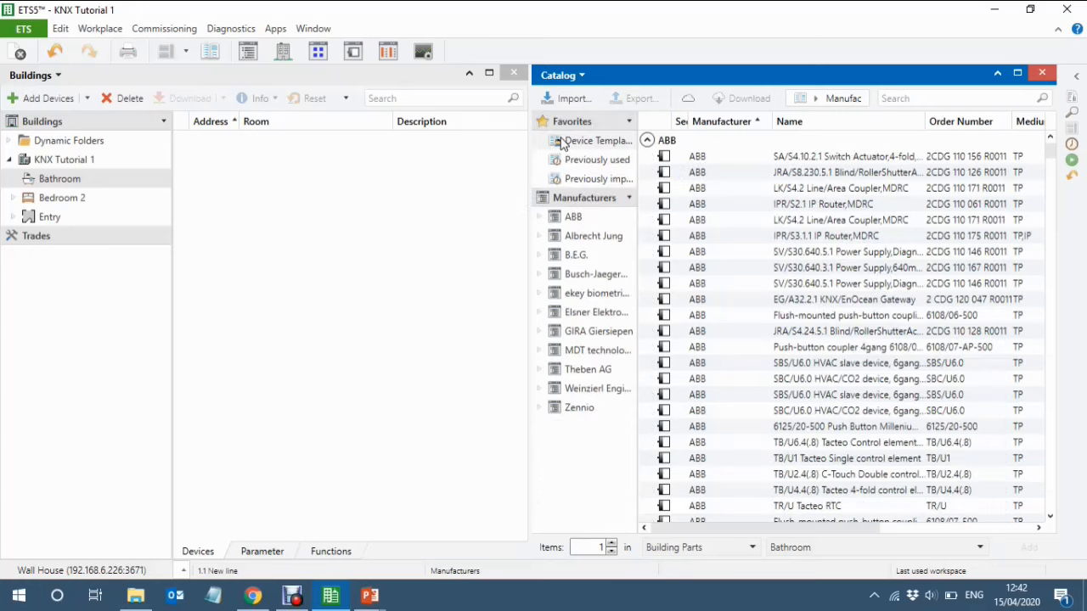
Restrict the catalog to ABB products and filter them by "pre" to find the presence detectors
click(573, 218)
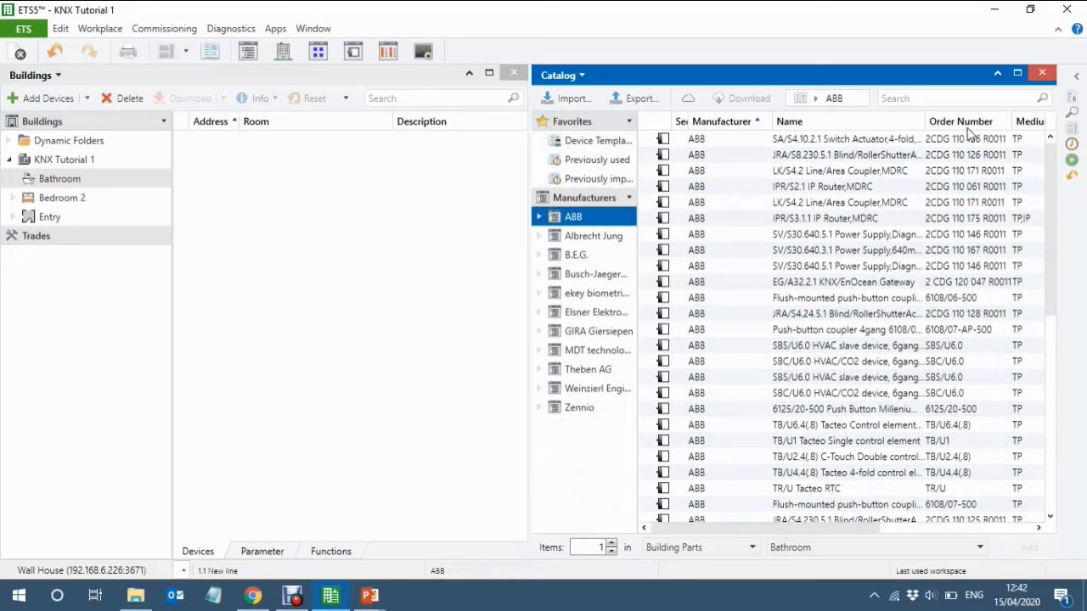
click(942, 99)
text(p)
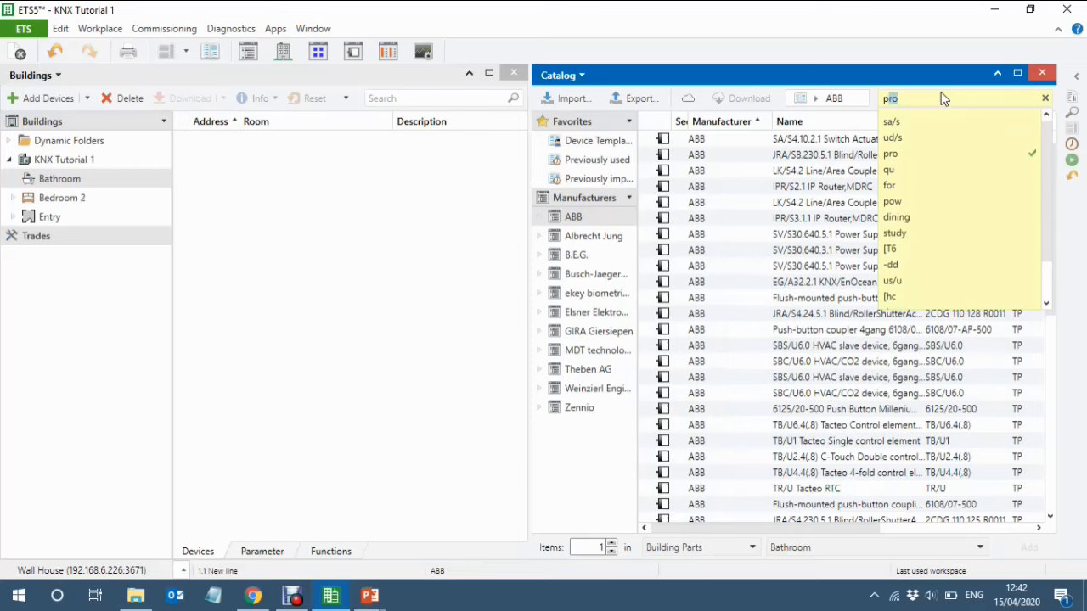
text(re)
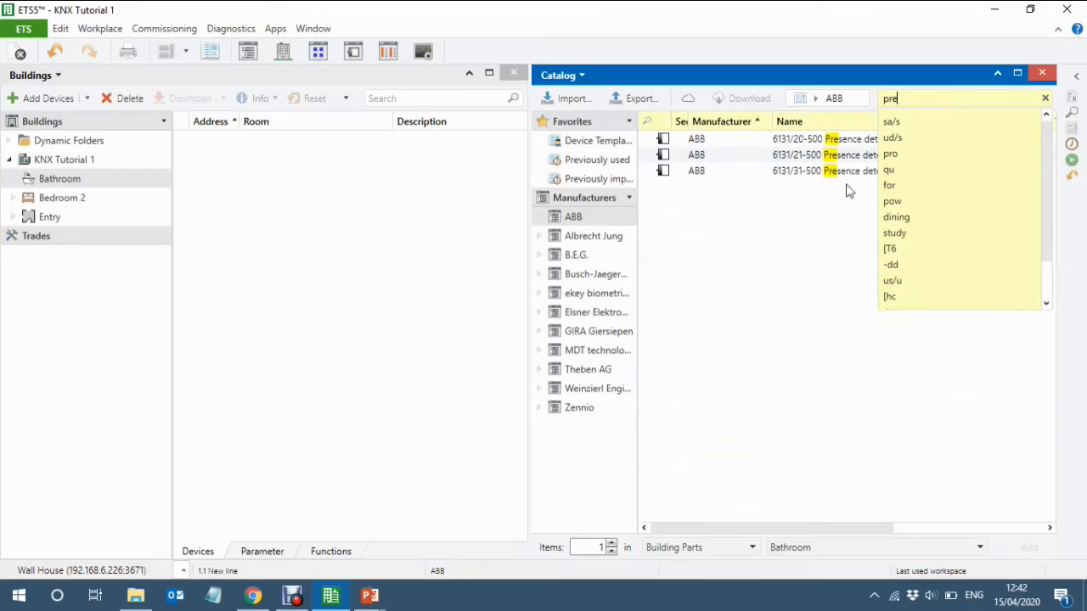
Add the ABB 6131/20-500 Presence detector mini to the Bathroom and close the catalog
click(798, 268)
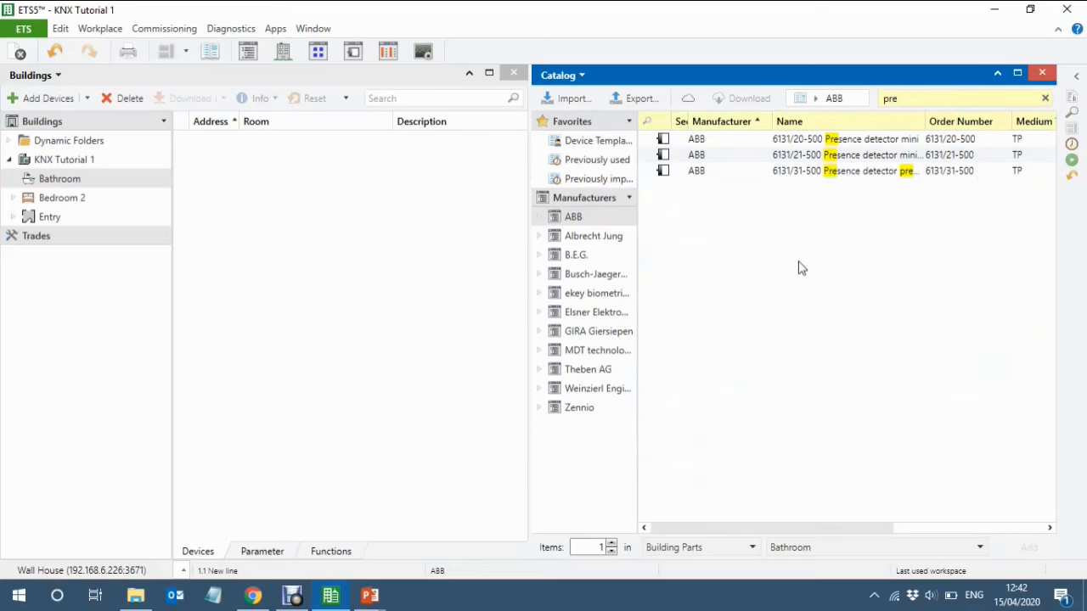
click(725, 143)
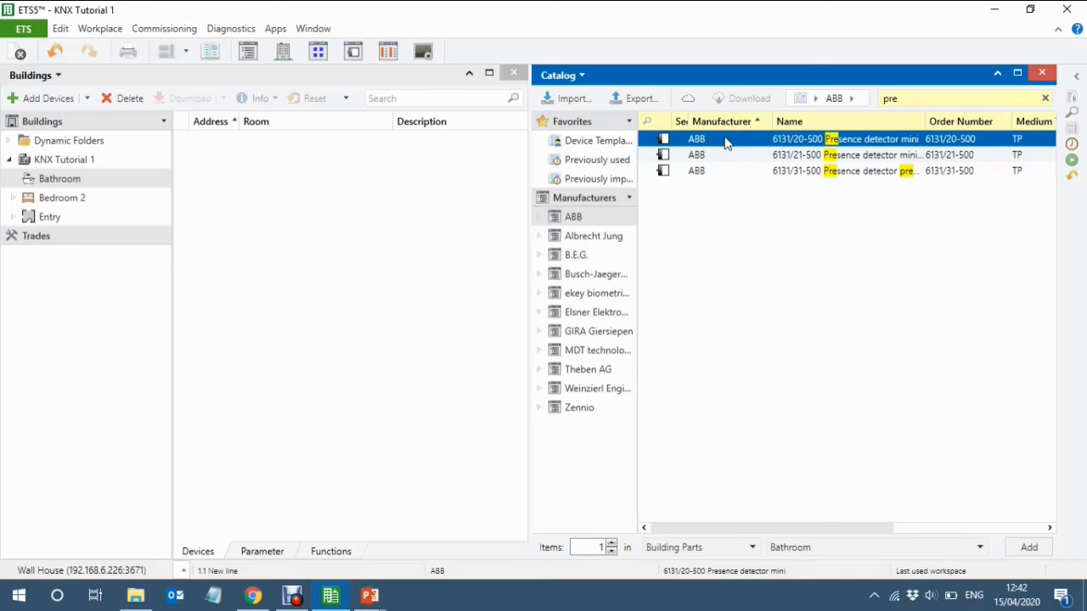
drag(726, 143, 217, 193)
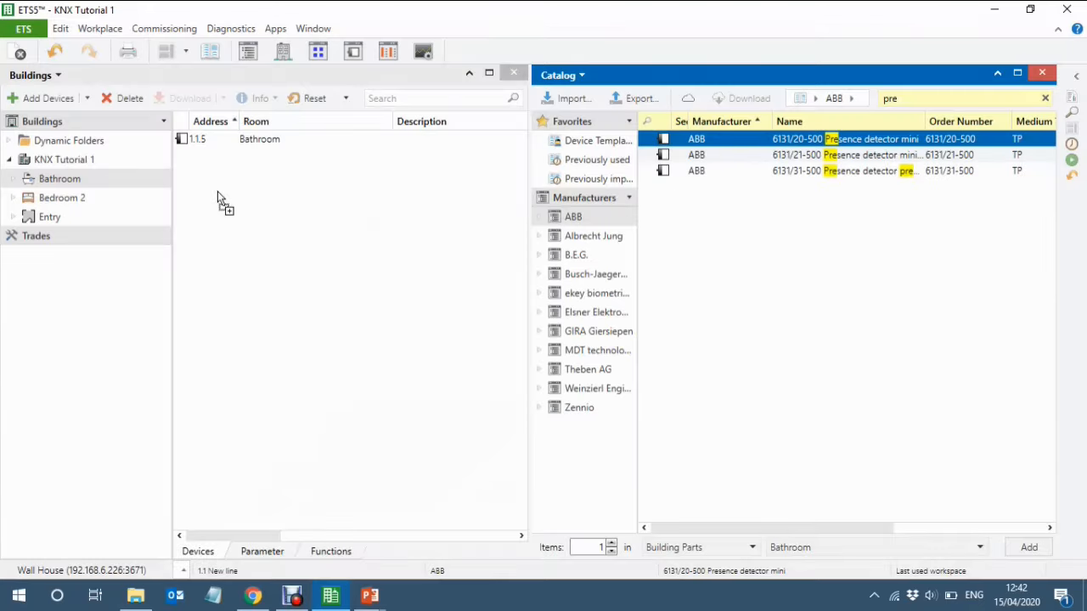
click(1044, 74)
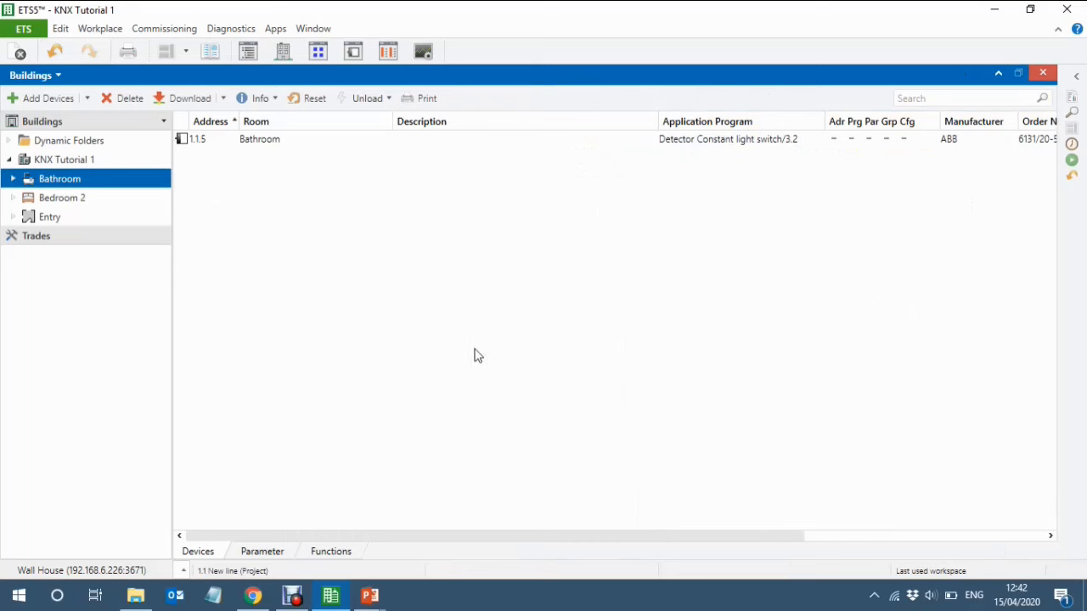
Show the properties of the presence detector in the Bathroom and set its description to "Bathroom PIR"
click(435, 141)
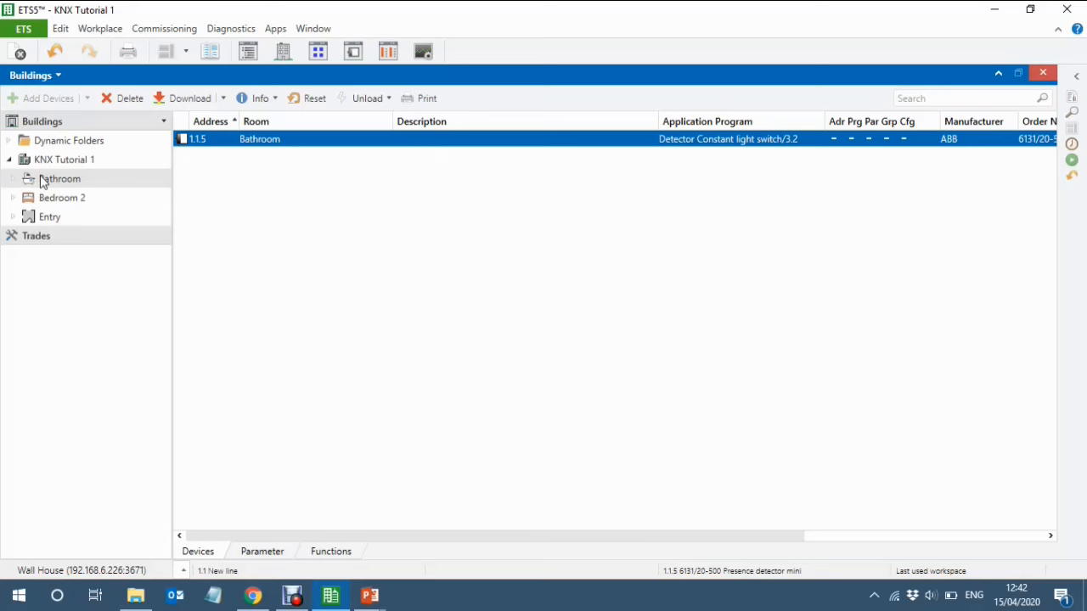
click(13, 180)
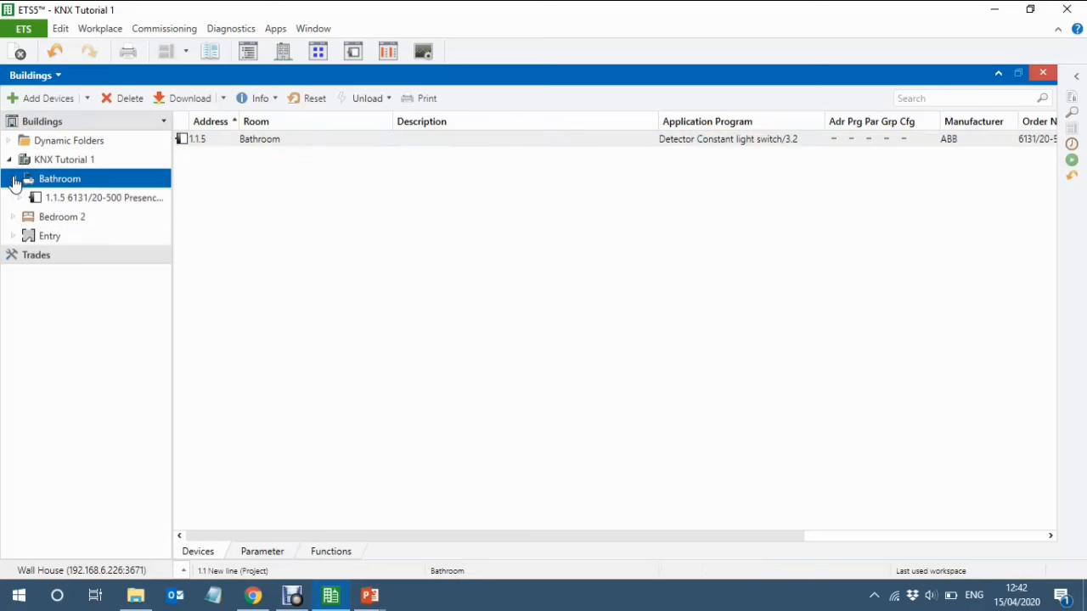
click(81, 202)
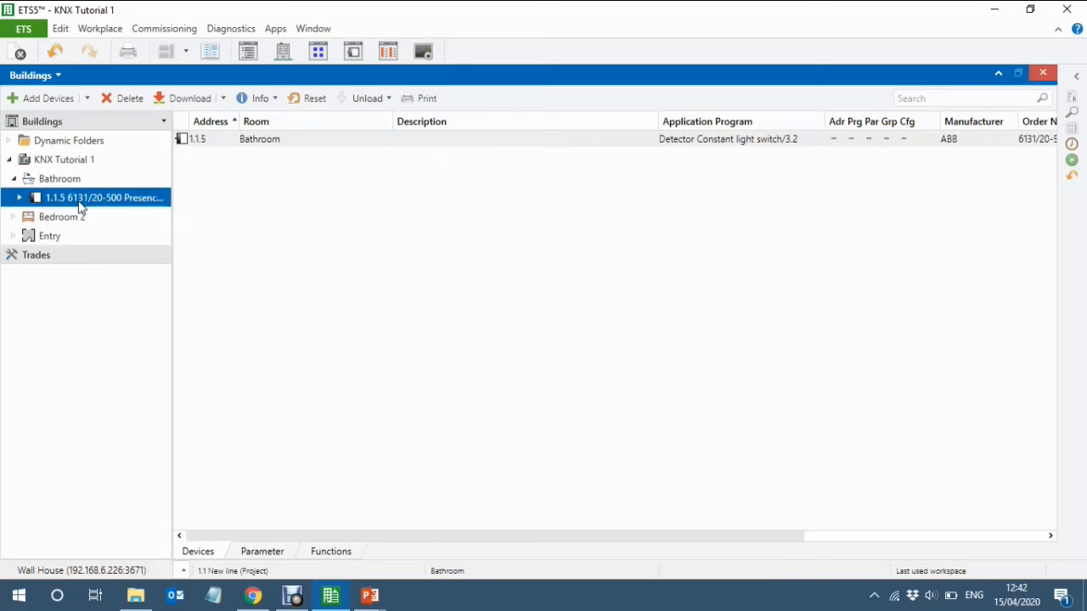
click(1072, 95)
click(894, 239)
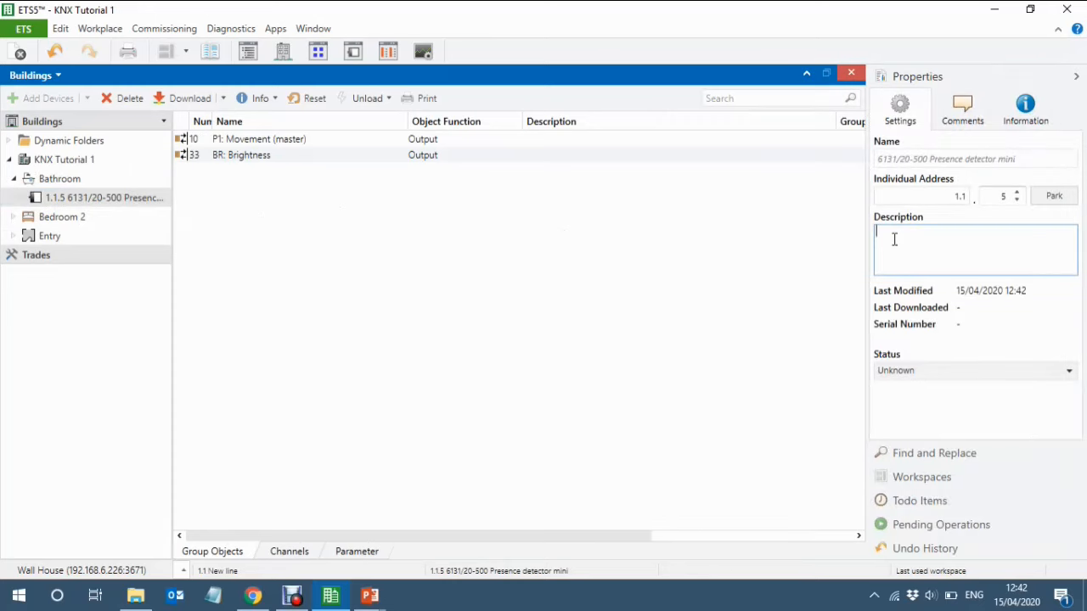
text(Bathroom PIR)
Set the description of the push button sensor in Bedroom 2 to "Bedroom Switch"
click(12, 217)
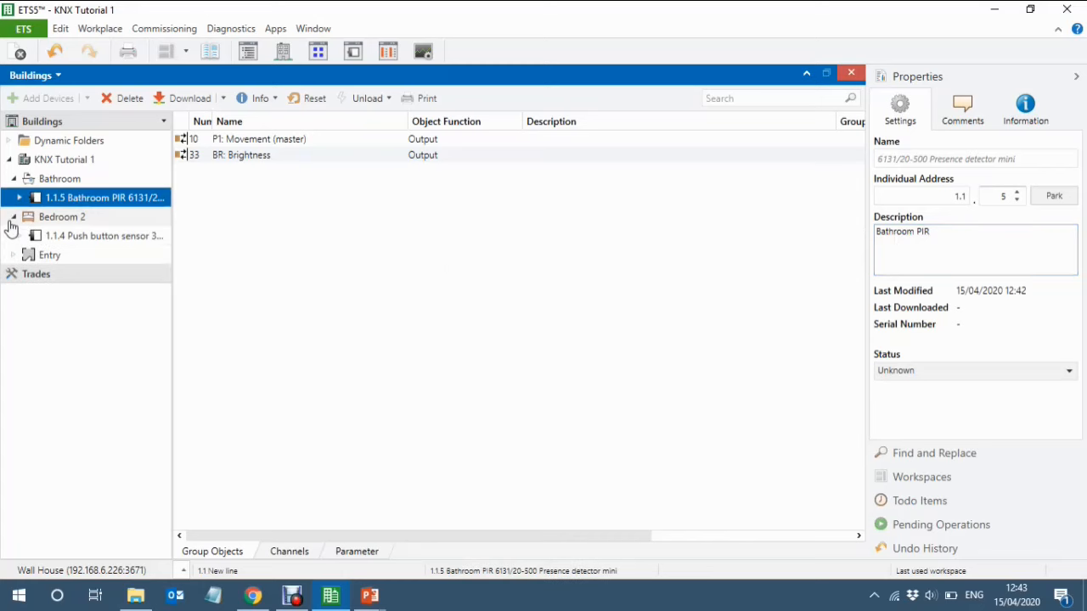
click(62, 236)
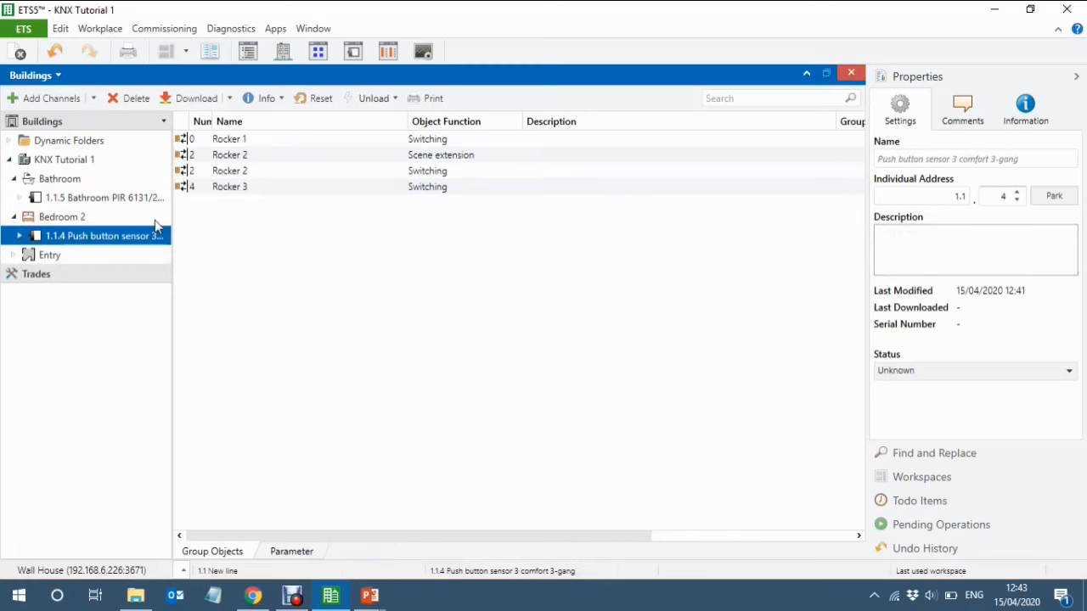
click(903, 244)
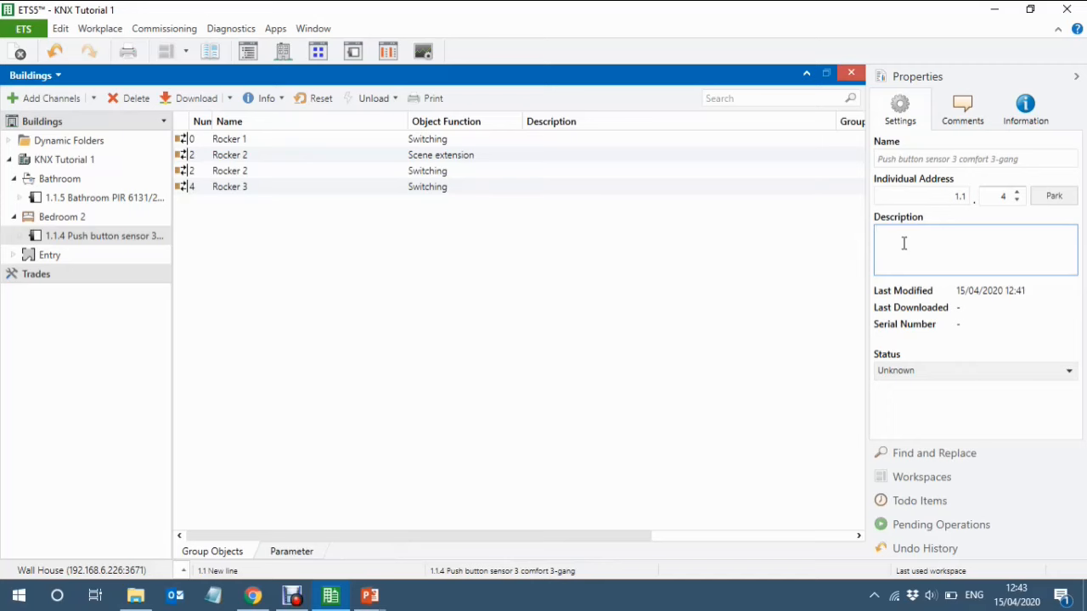
text(Bedroom Switch)
Set the description of the push button sensor in the Entry room to "Entry Switch"
click(12, 257)
click(107, 297)
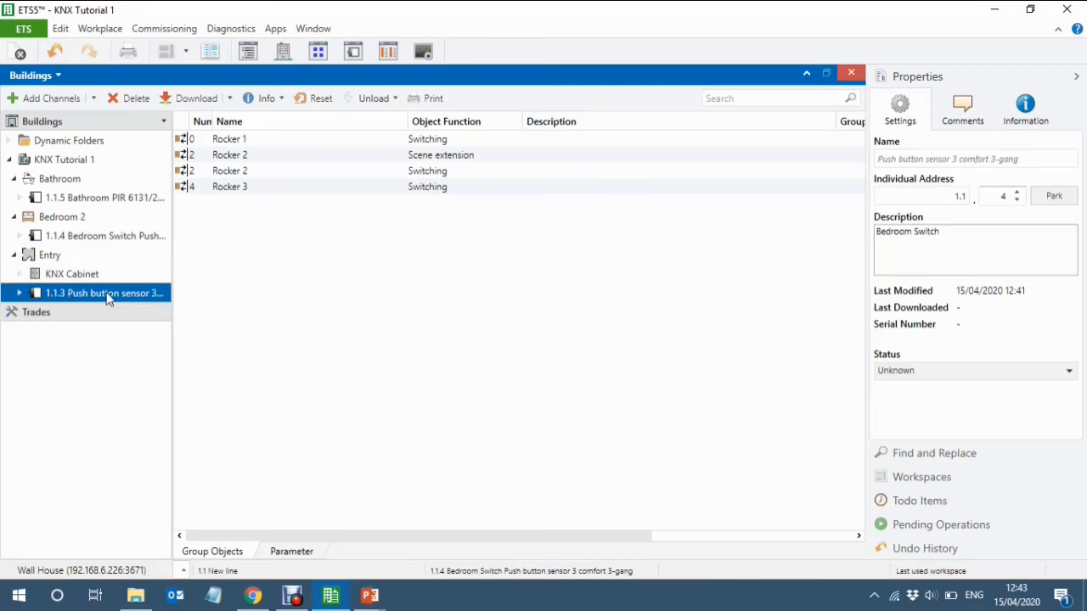
click(935, 245)
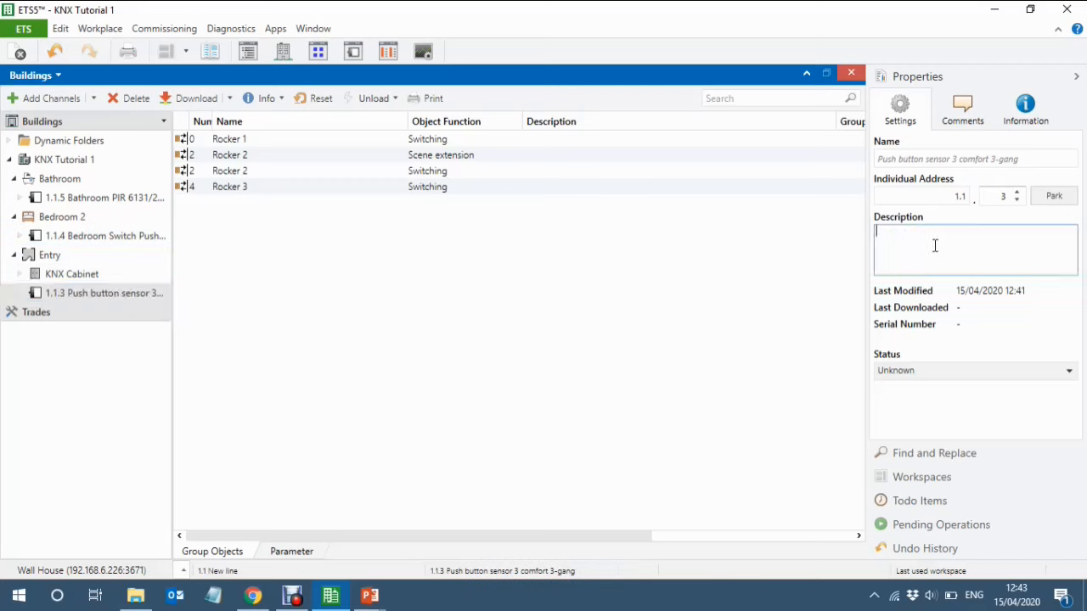
text(Entry Switch)
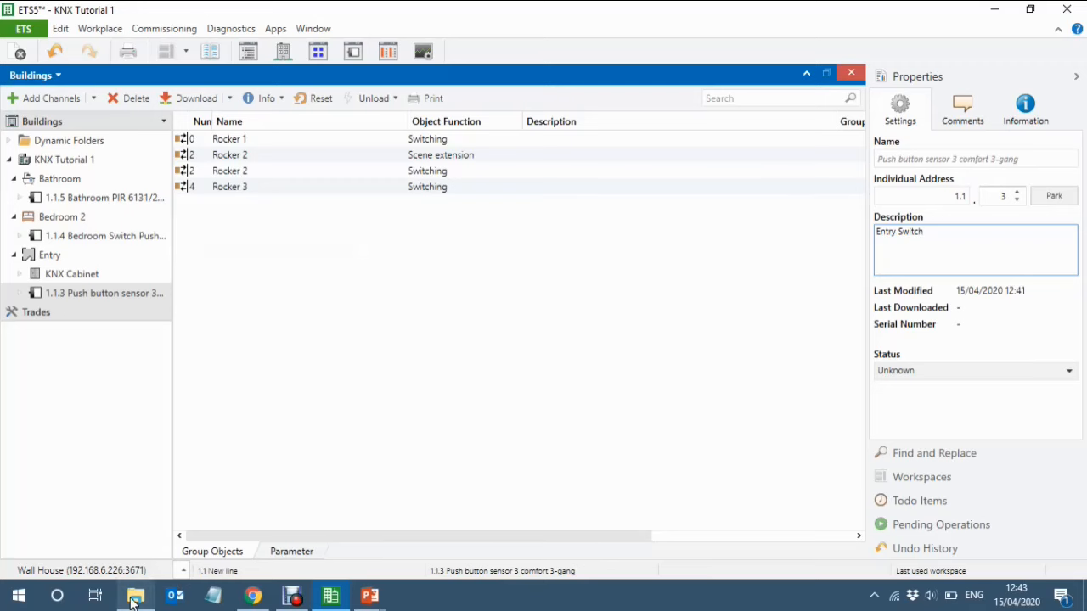
Switch to File Explorer, open the Simple Lighting Plane image from the KNX Tutorial folder and examine the device labels in the red-outlined area
mouse_move(134, 600)
click(148, 559)
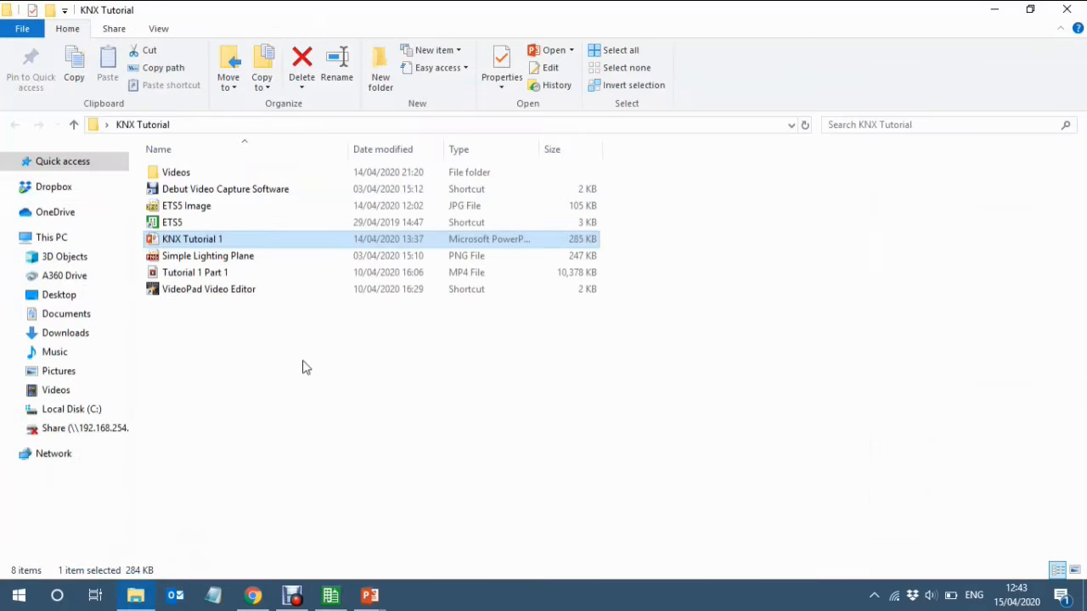
click(200, 260)
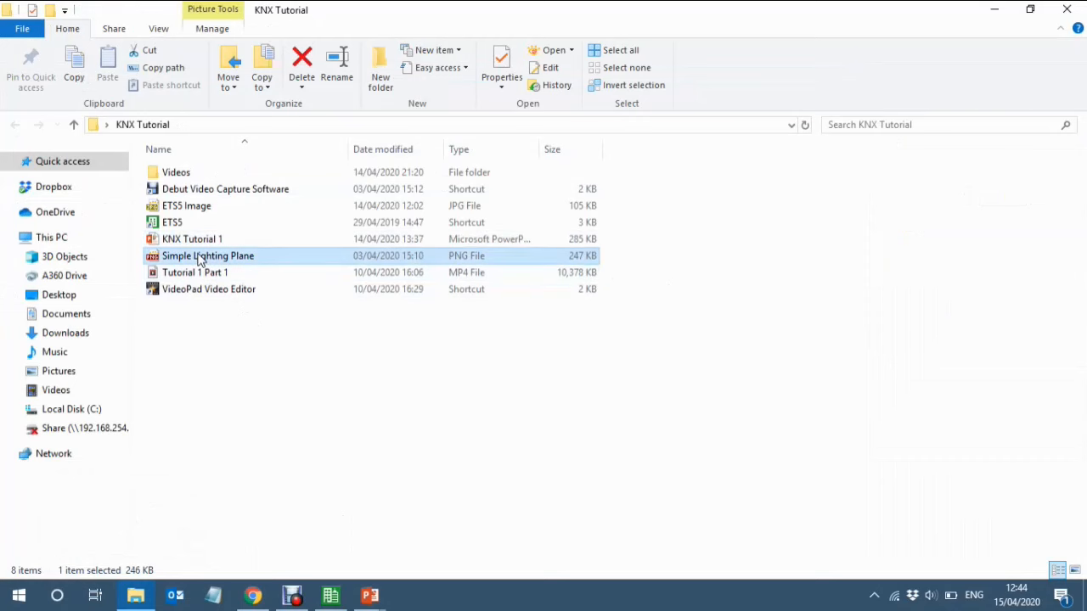
double_click(200, 260)
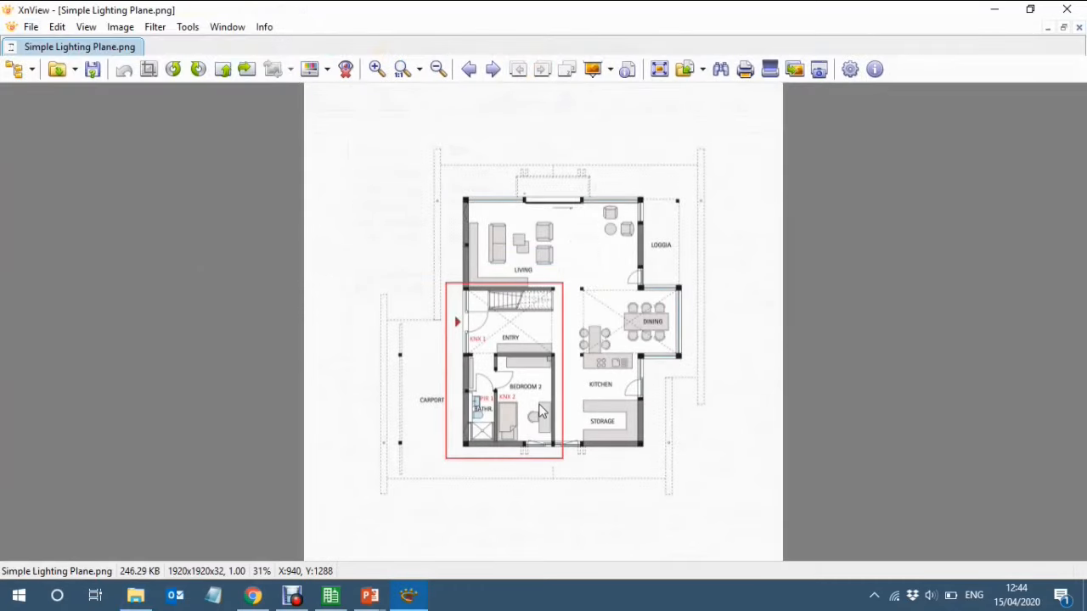
click(376, 70)
click(376, 70)
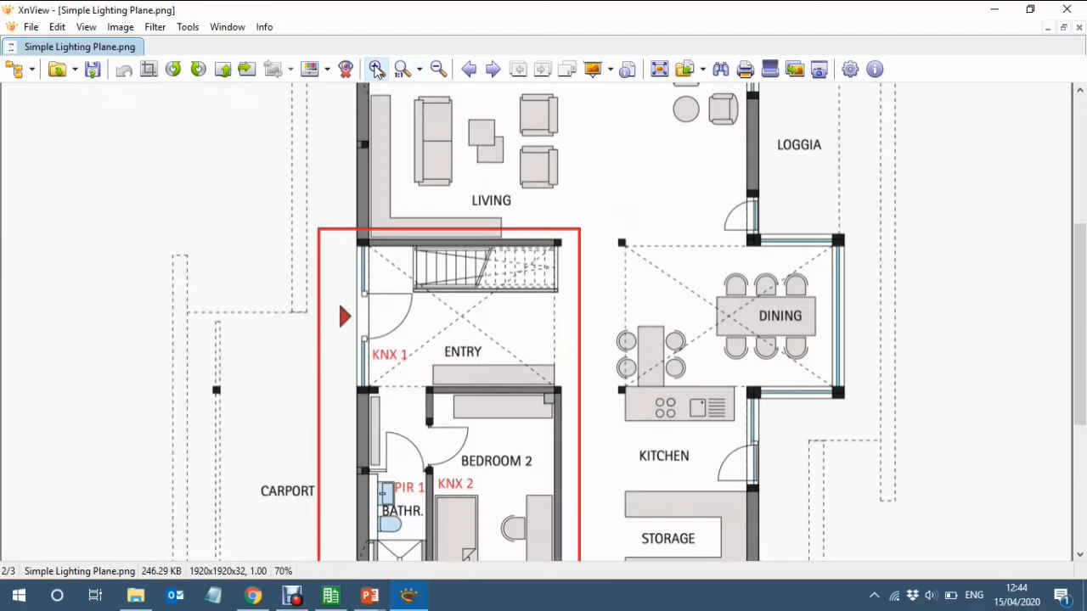
drag(1083, 278, 1083, 329)
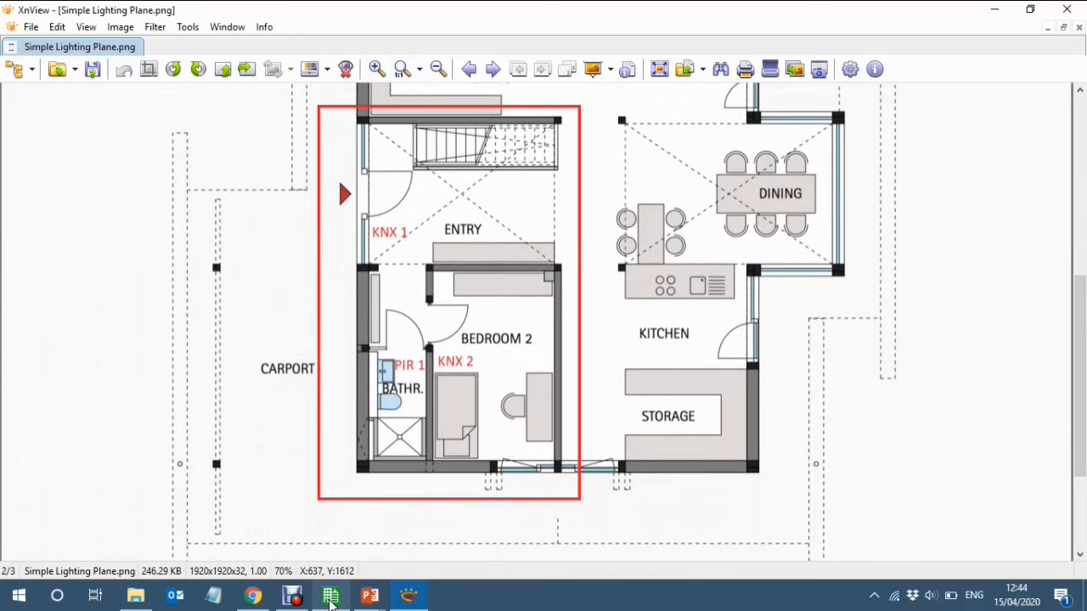
Return to ETS5 and change the Bathroom presence detector's description to "PIR 1"
click(331, 600)
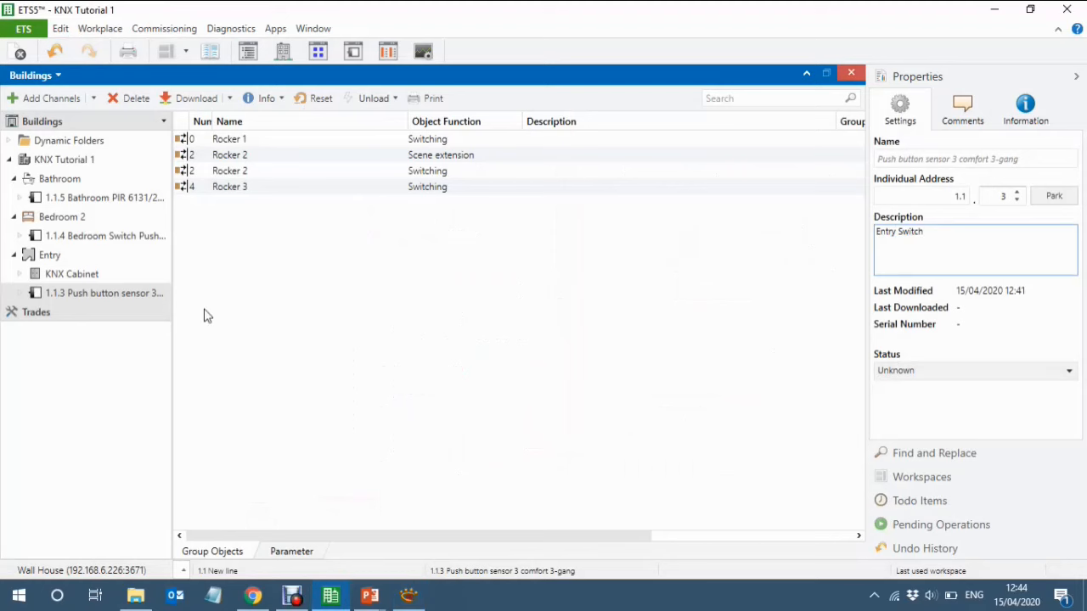
click(55, 200)
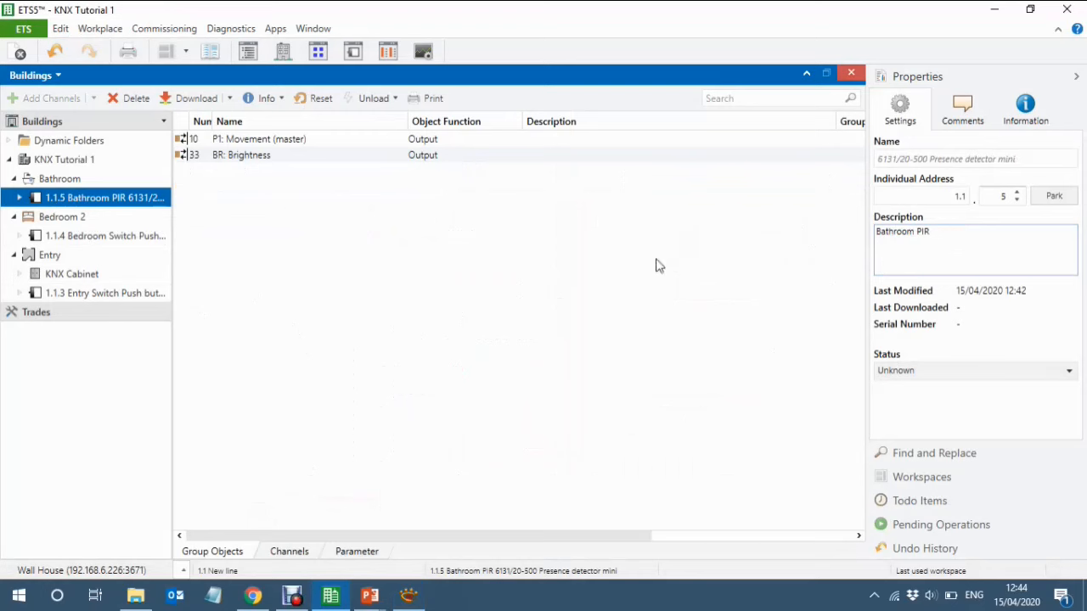
click(926, 235)
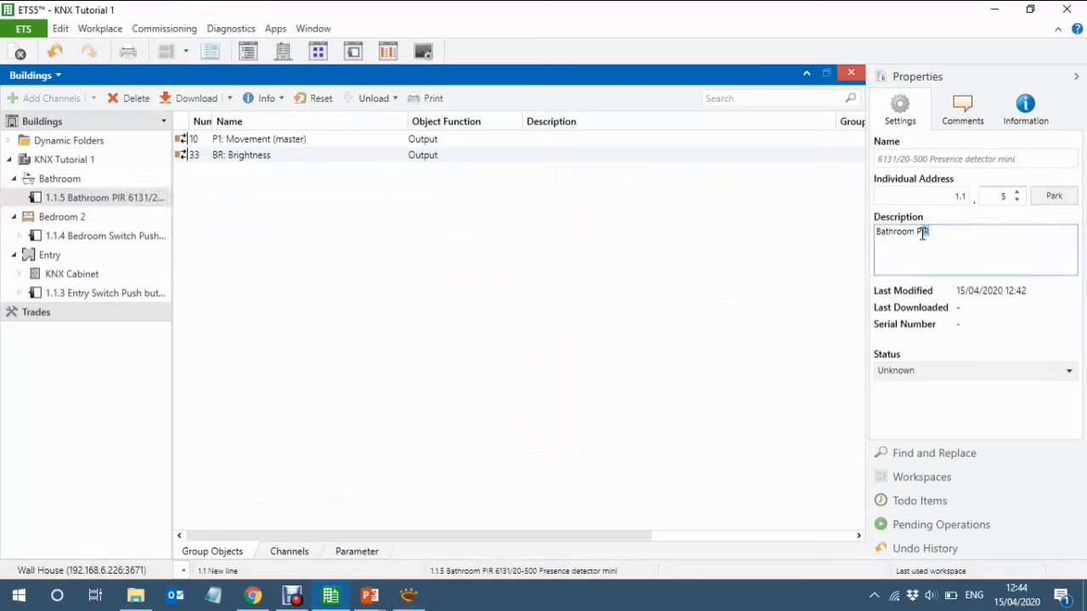
double_click(921, 233)
click(917, 234)
key(BackSpace)
key(BackSpace)
key(BackSpace)
key(BackSpace)
key(BackSpace)
key(BackSpace)
key(BackSpace)
key(BackSpace)
key(BackSpace)
text(1)
Change the description of the Entry room's push button sensor to "KNX 1"
click(49, 258)
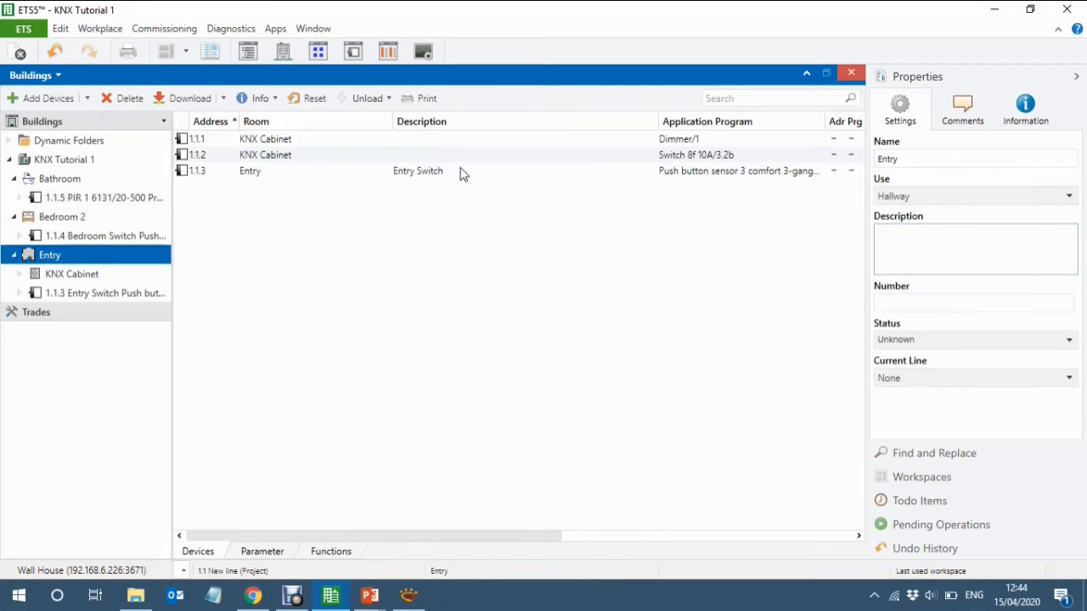
click(461, 172)
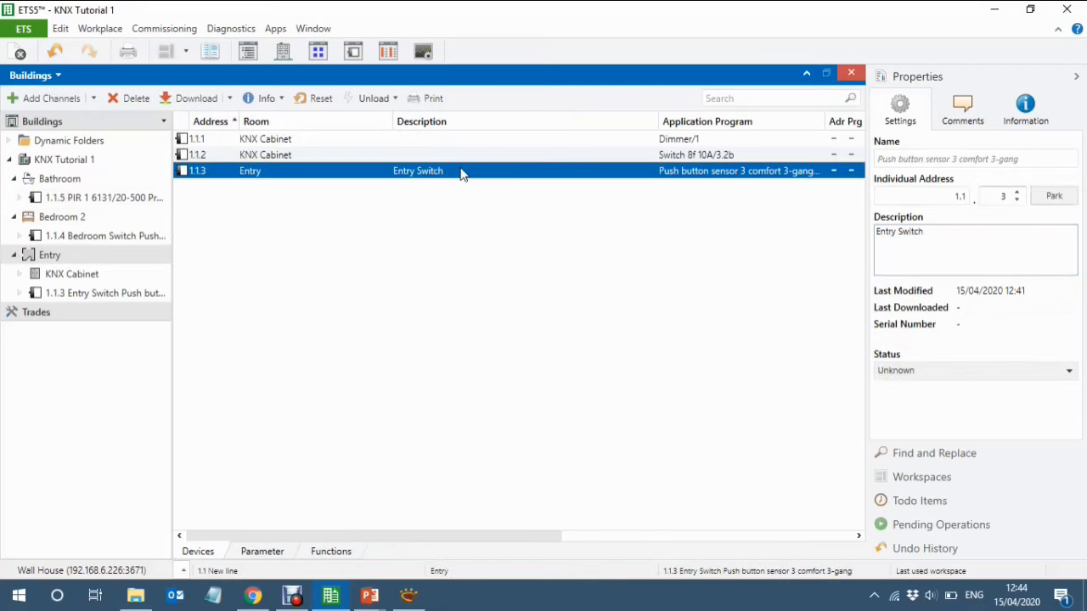
click(940, 240)
text(K)
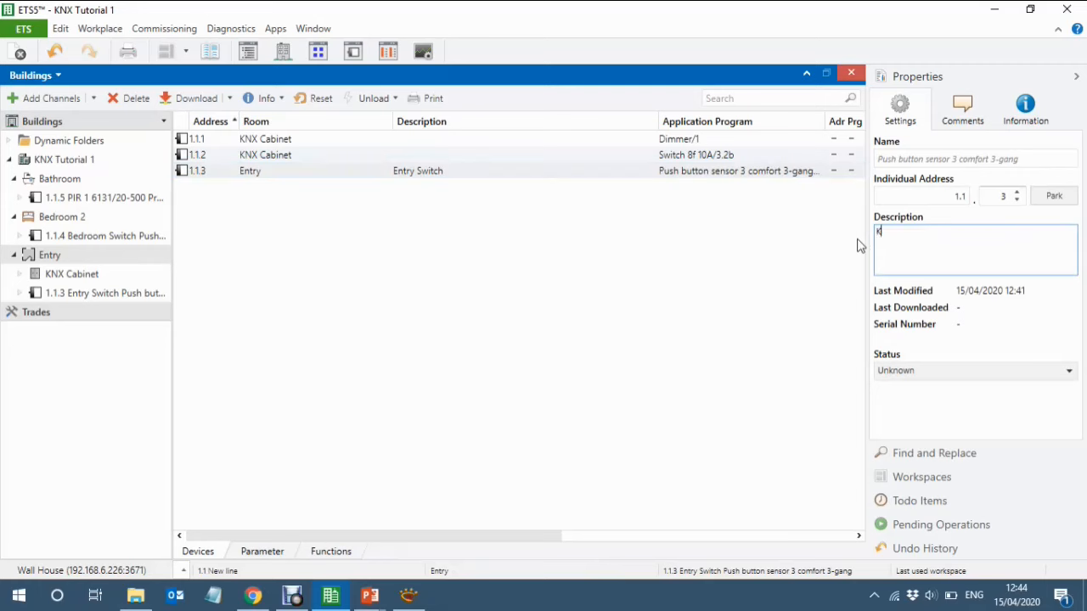
text(NX 1)
Change the description of the push button sensor in Bedroom 2 to "KNX 1"
click(68, 220)
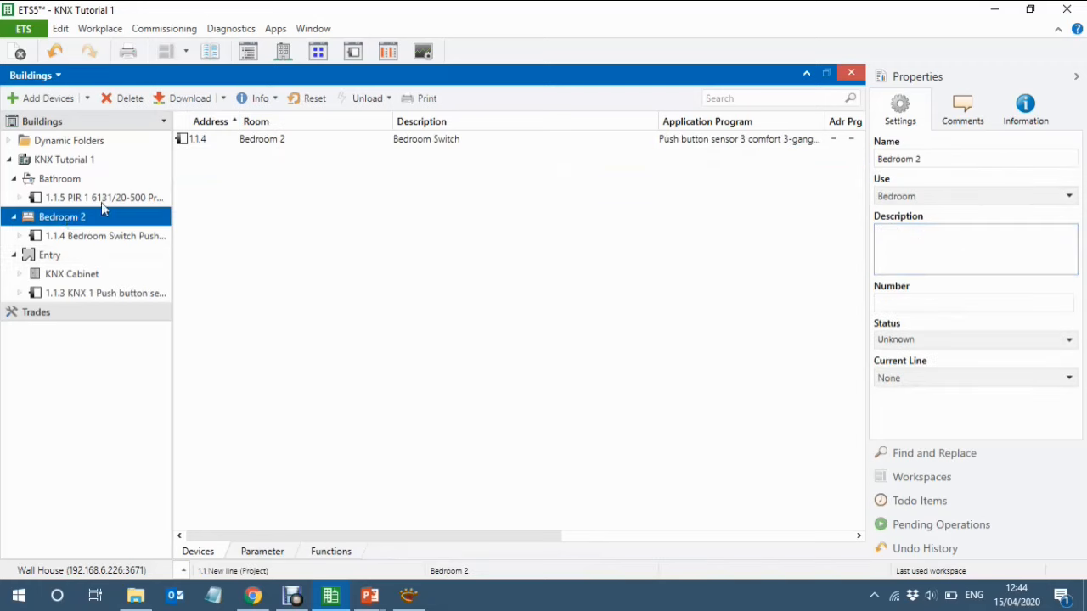
click(478, 140)
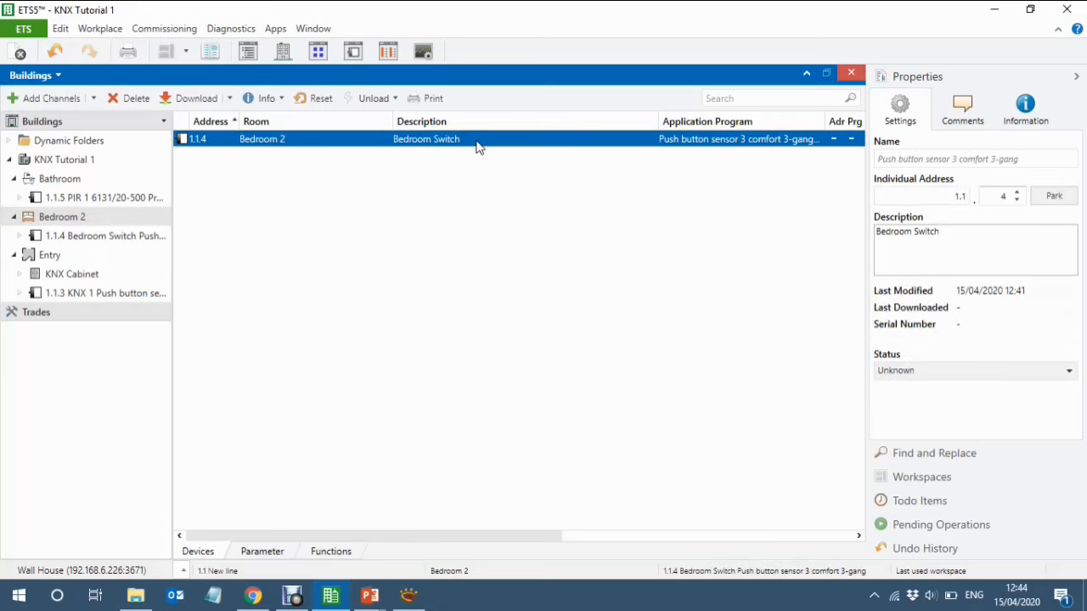
click(477, 141)
text(K)
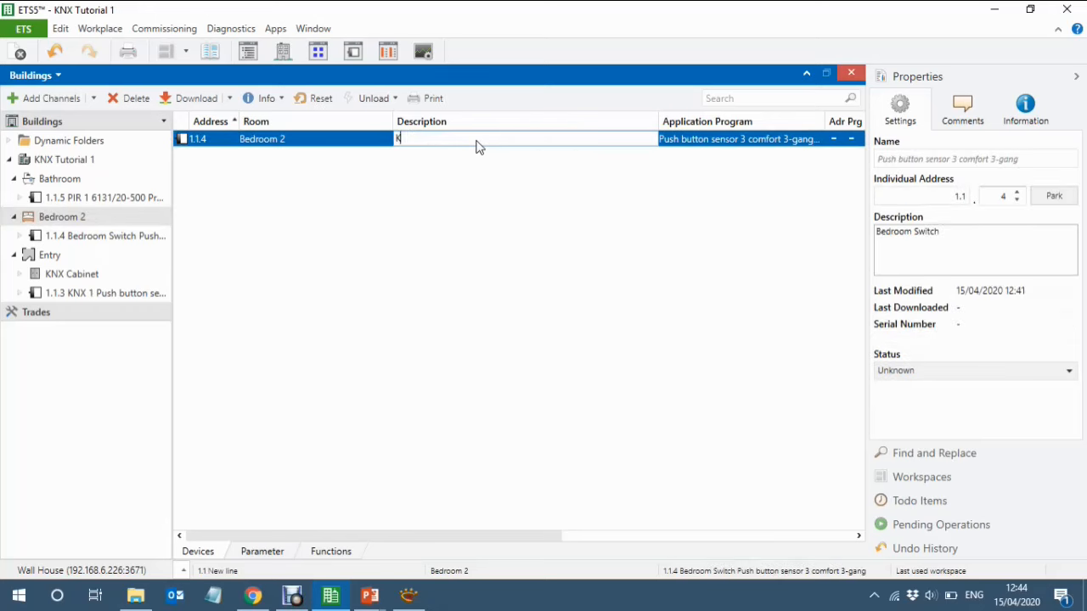
text(NX 1)
click(46, 219)
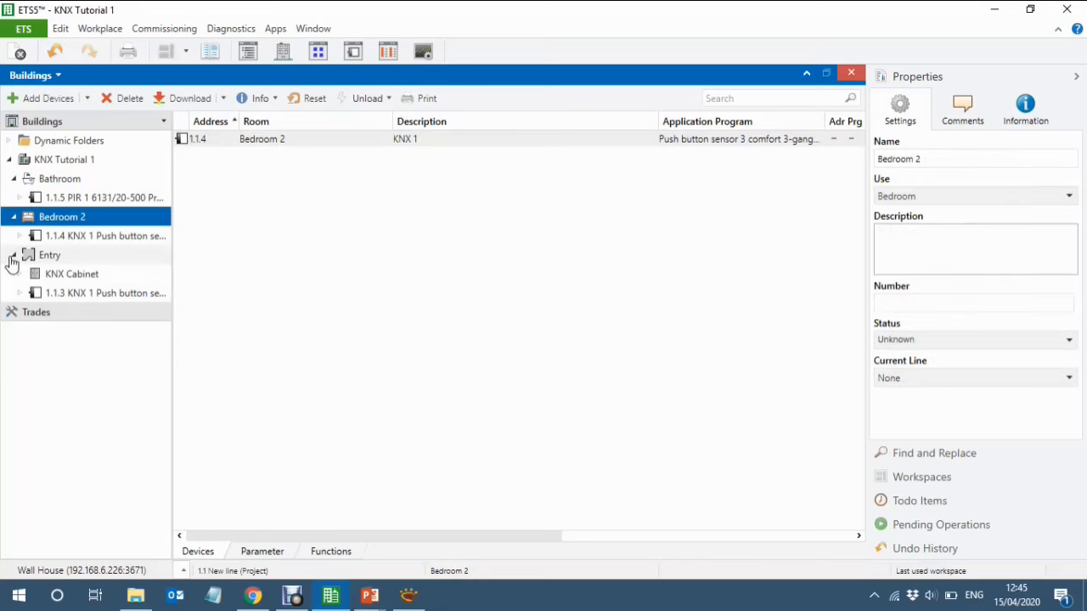
Collapse the Entry, Bathroom and Bedroom 2 rooms in the building tree
click(12, 256)
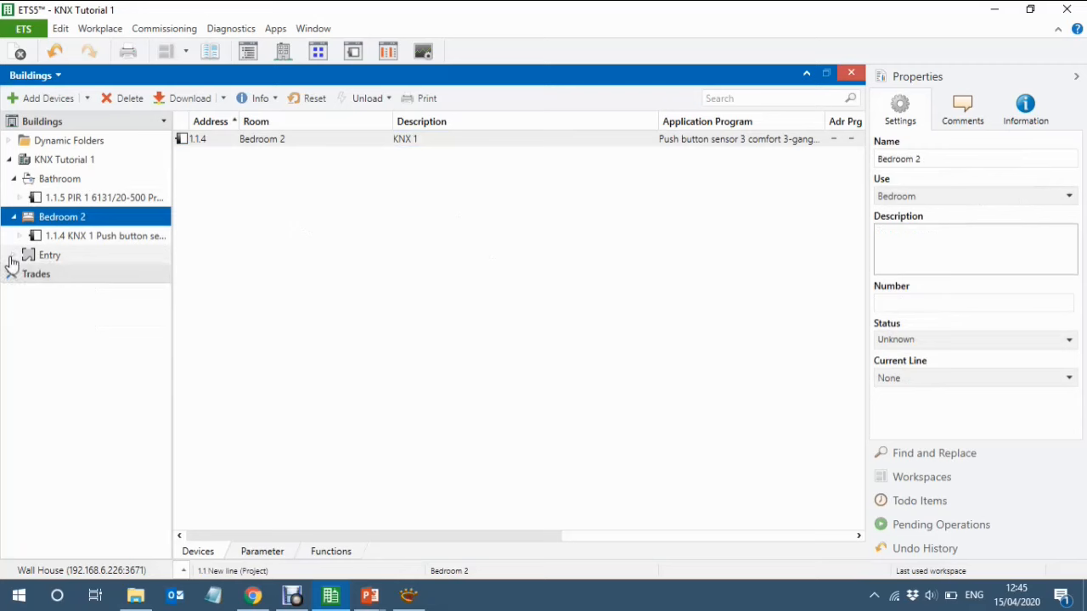
click(12, 180)
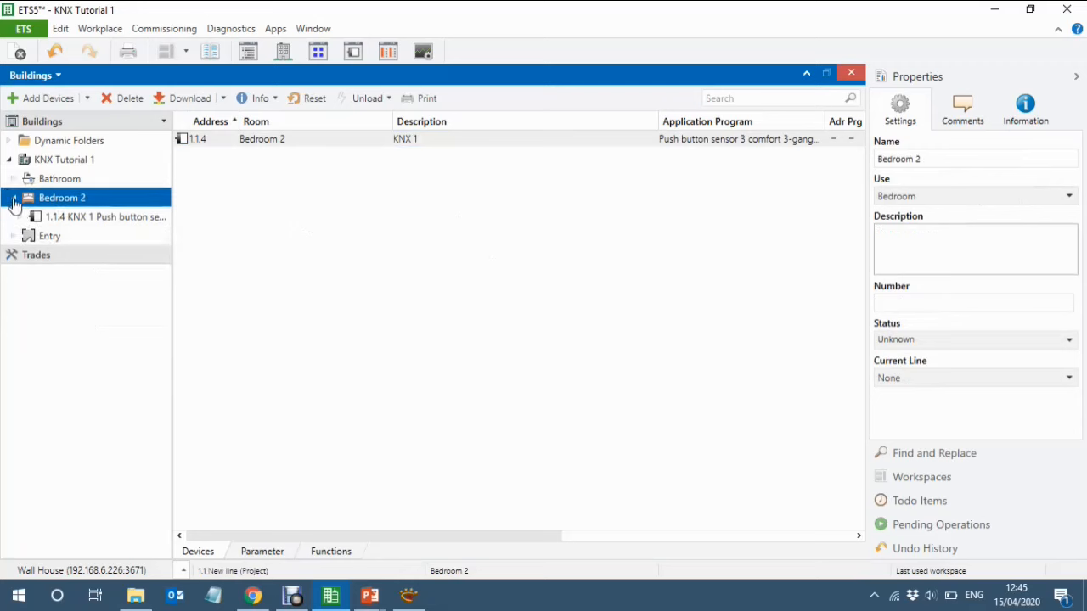
click(14, 198)
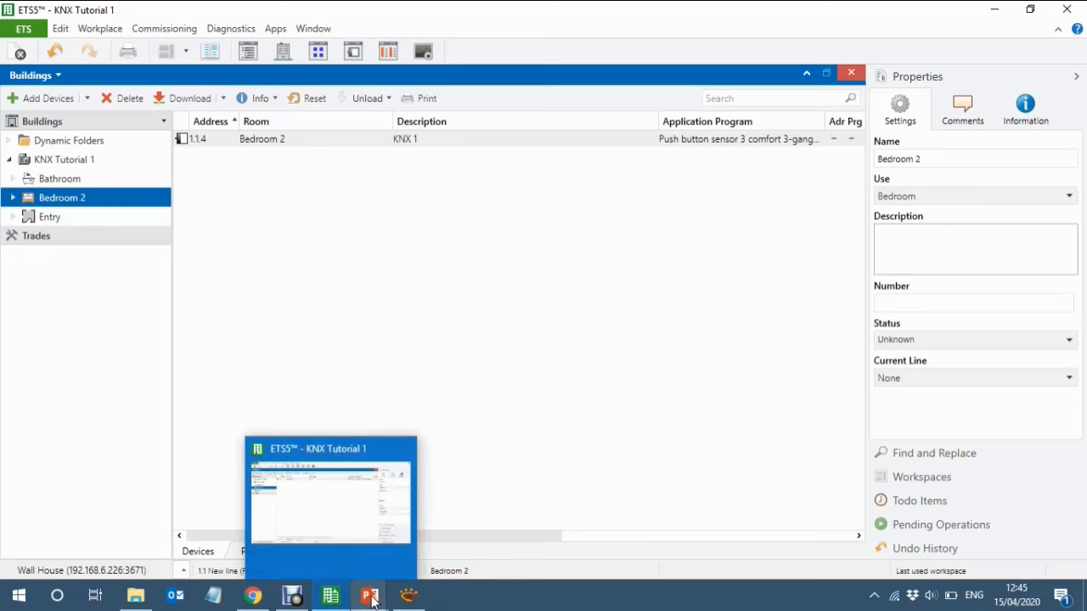
Switch to XnView and review the device labels on the Simple Lighting Plane floor plan
mouse_move(371, 597)
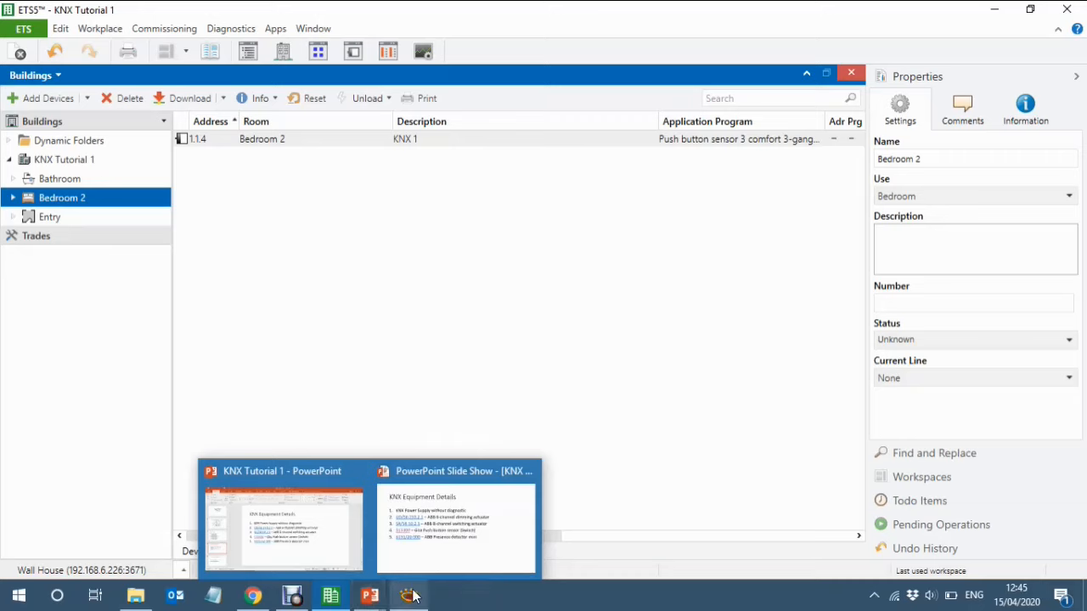
click(410, 596)
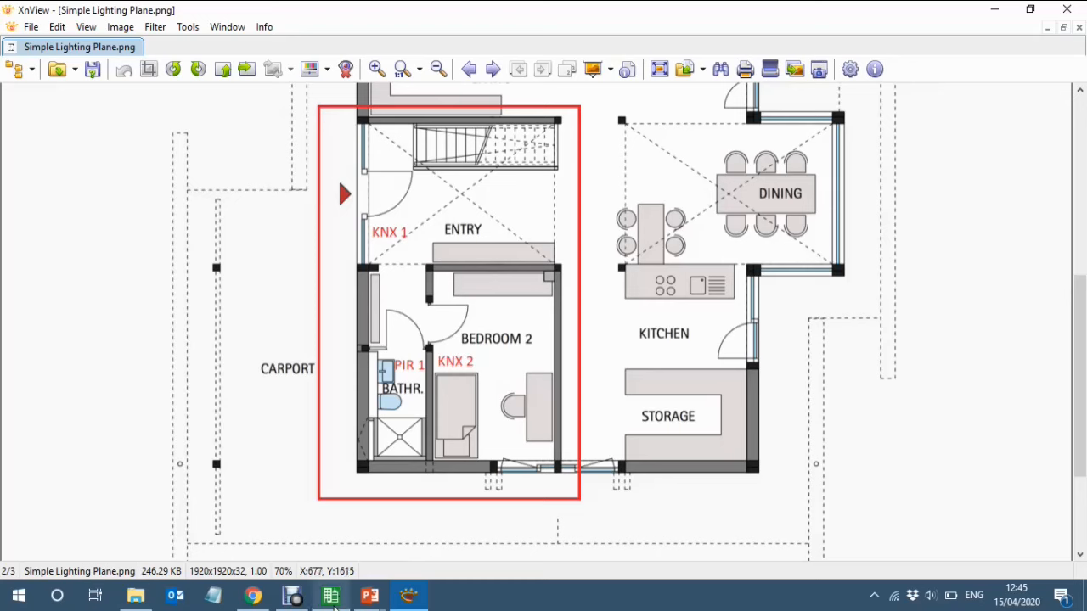
mouse_move(333, 604)
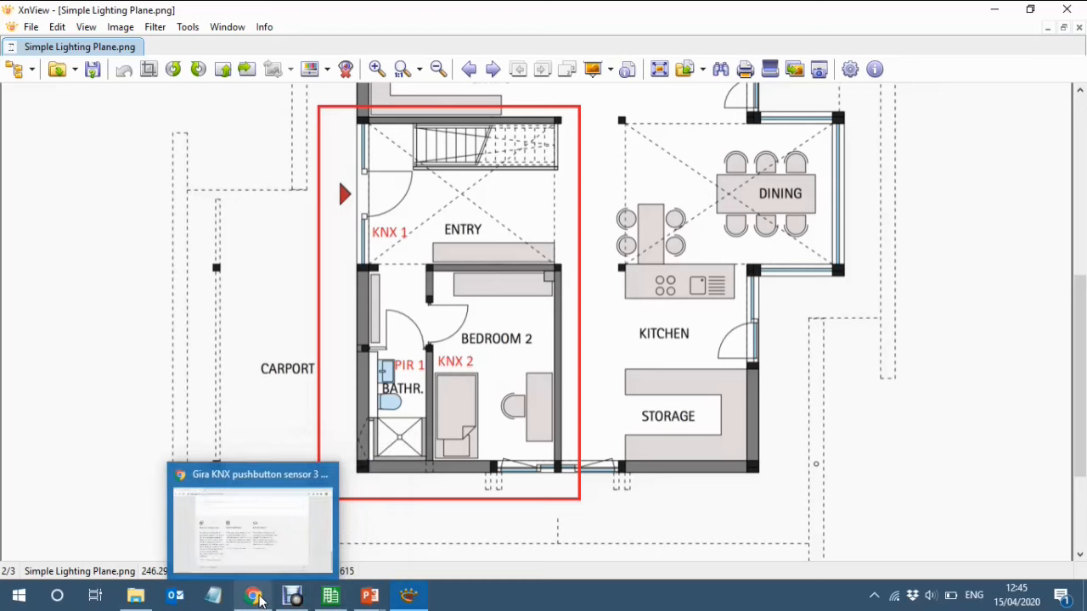
Switch to Chrome and examine the rocker layout in the product image of the Gira KNX pushbutton sensor 3
click(259, 599)
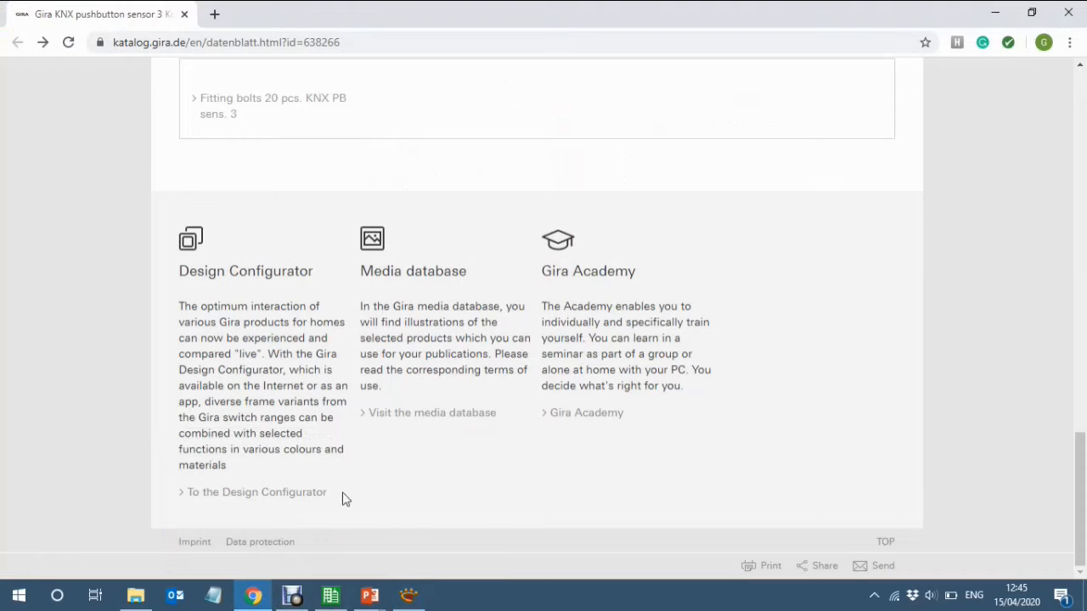
scroll(641, 311, up, 1)
scroll(640, 311, up, 15)
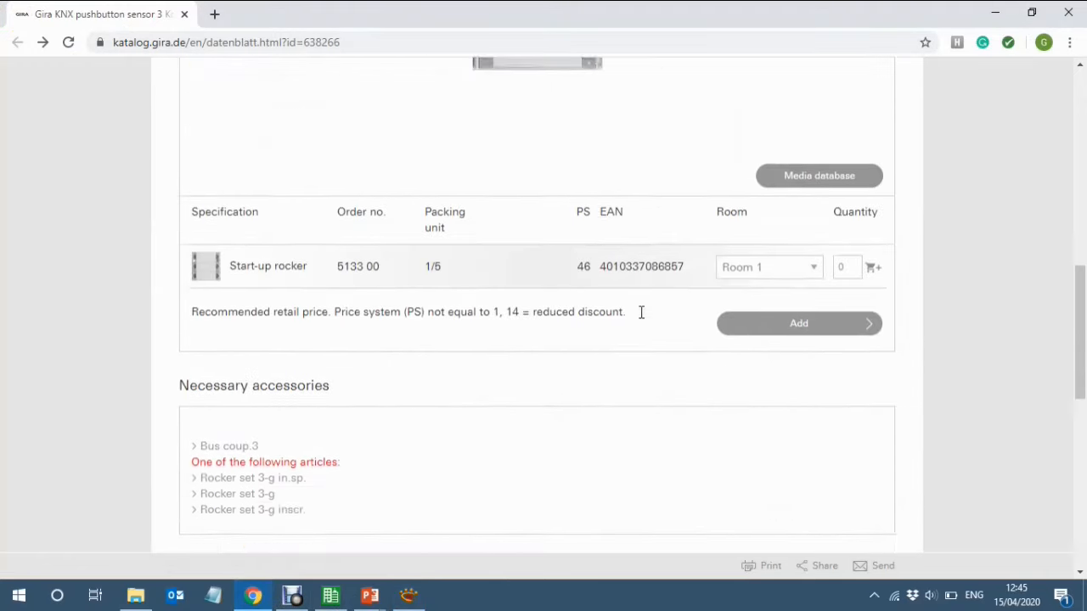
scroll(641, 311, down, 3)
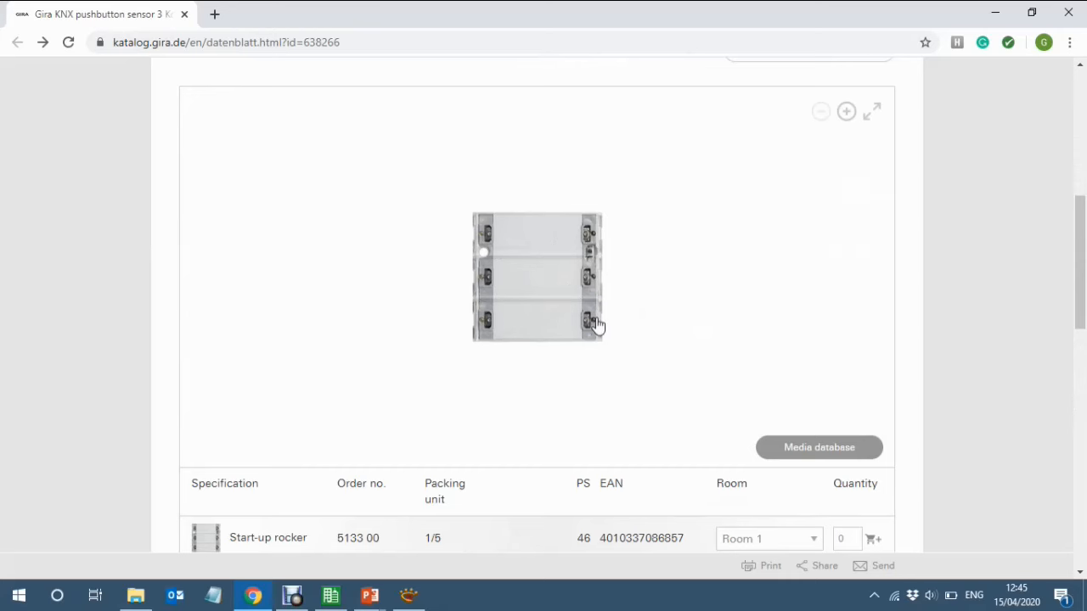
scroll(597, 324, up, 1)
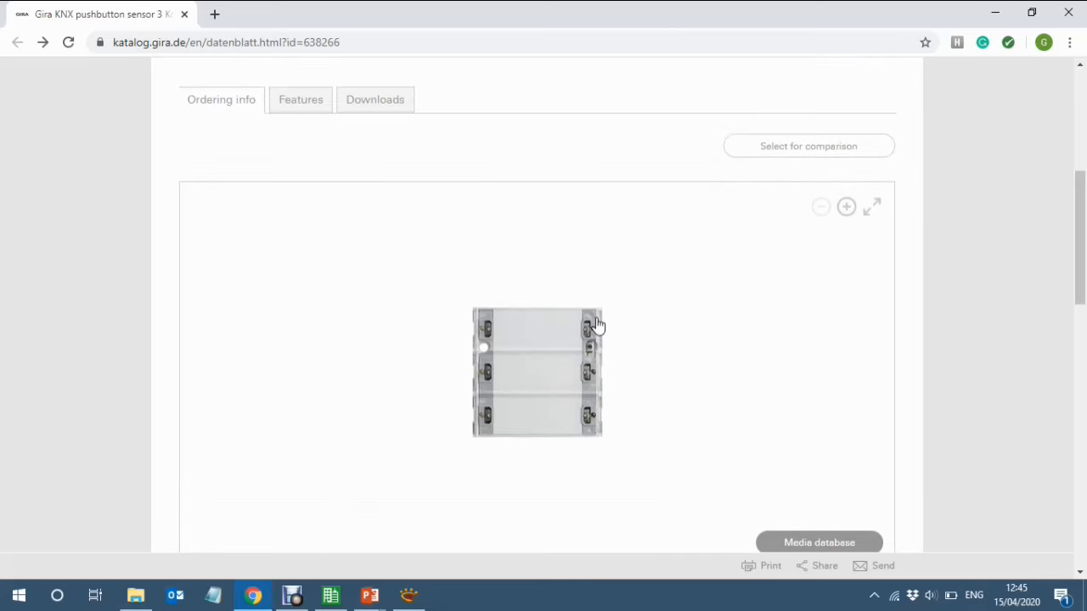
scroll(597, 324, down, 1)
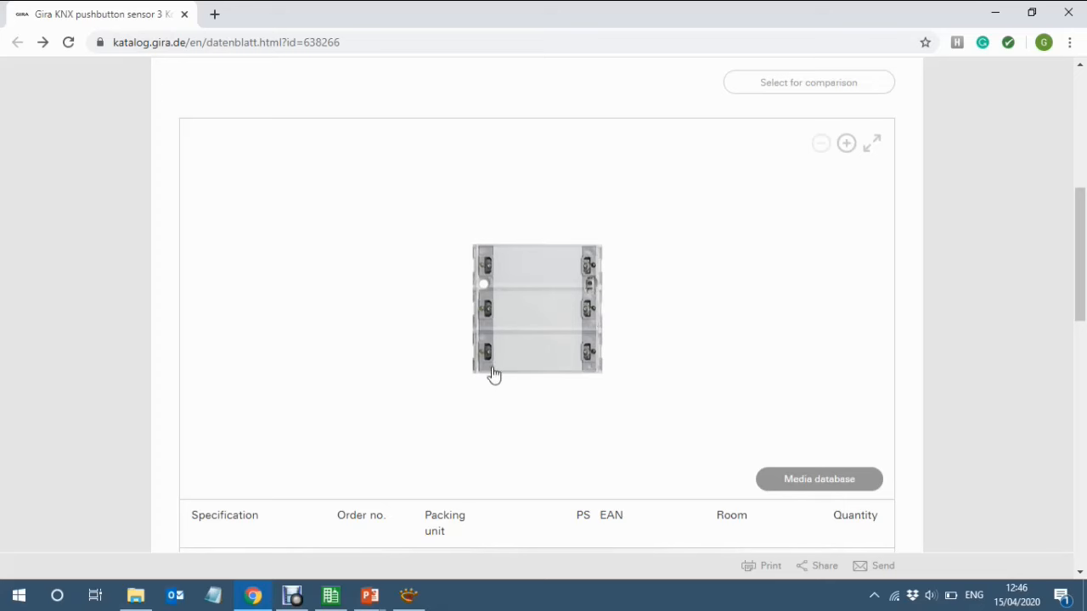
Switch to the running KNX Tutorial 1 slide show in PowerPoint to review the project details
mouse_move(329, 602)
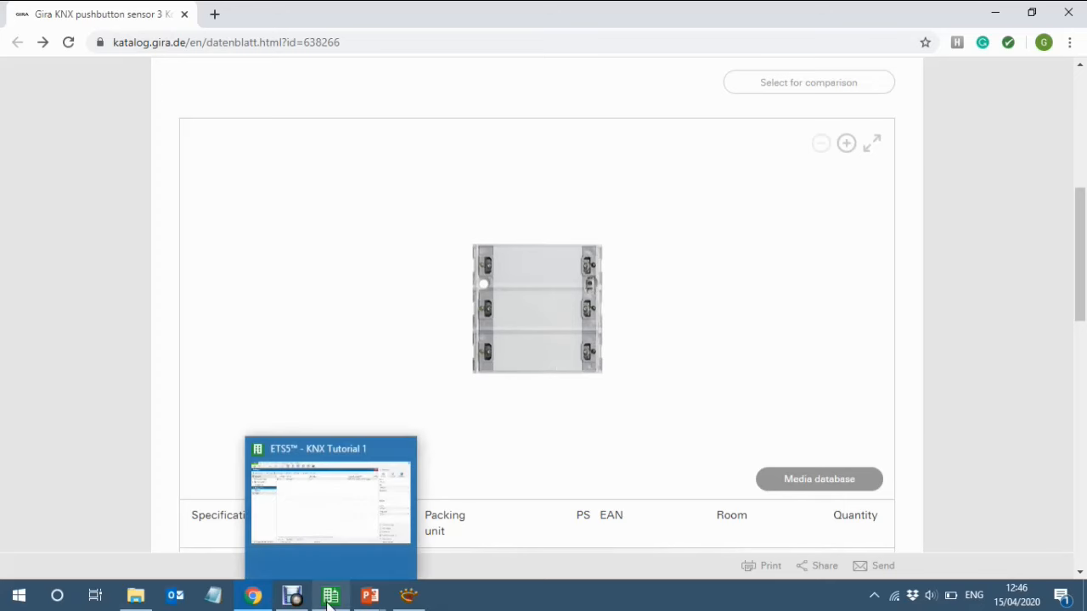
mouse_move(369, 600)
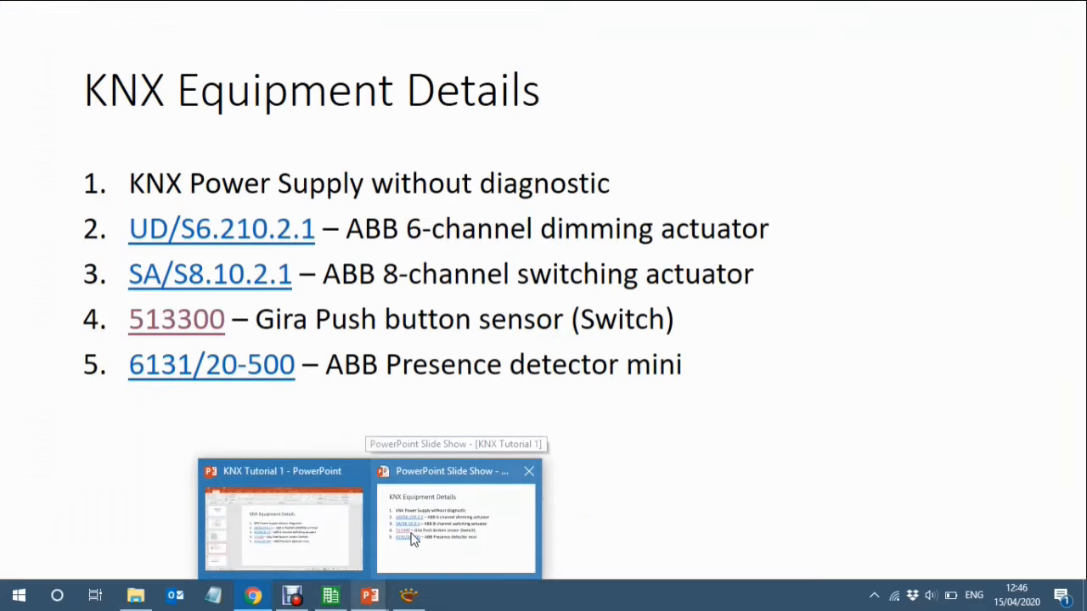
click(414, 540)
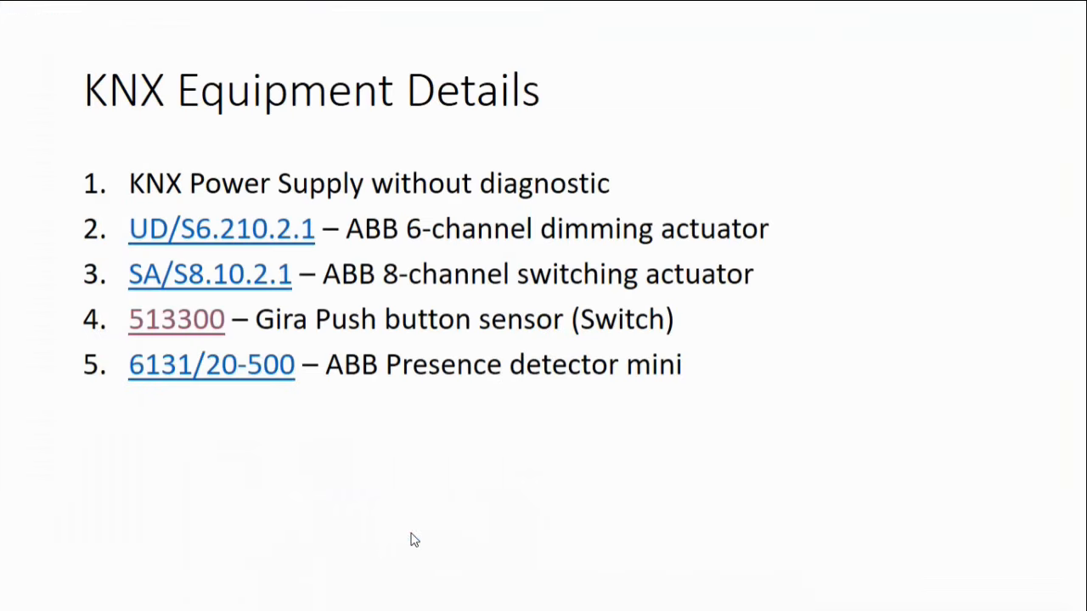
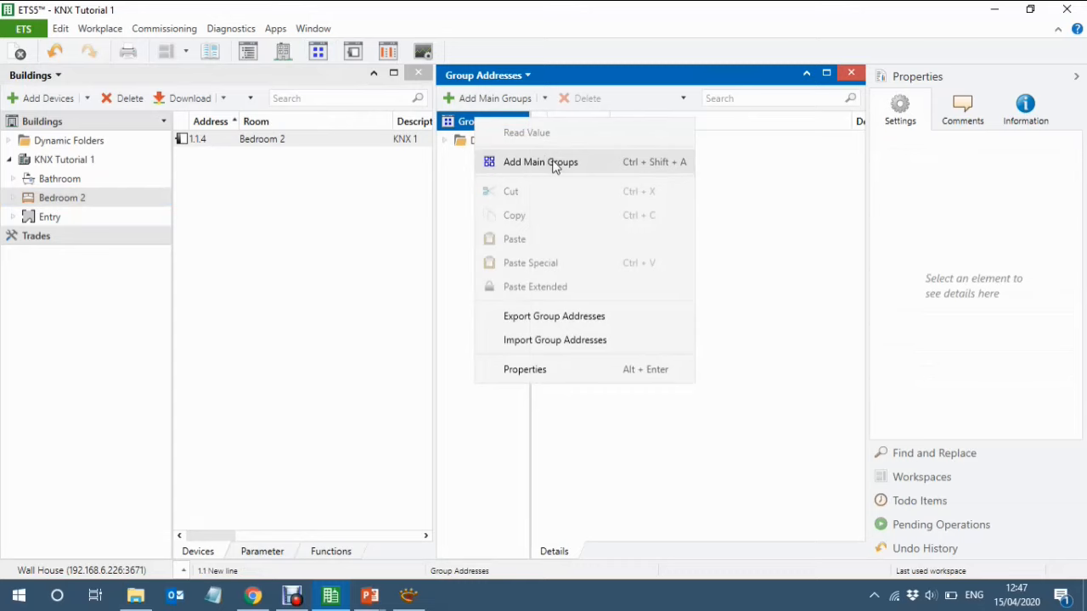
Add one main group named "KNX Tutorial 1 Group Addresses" to the group addresses
click(552, 162)
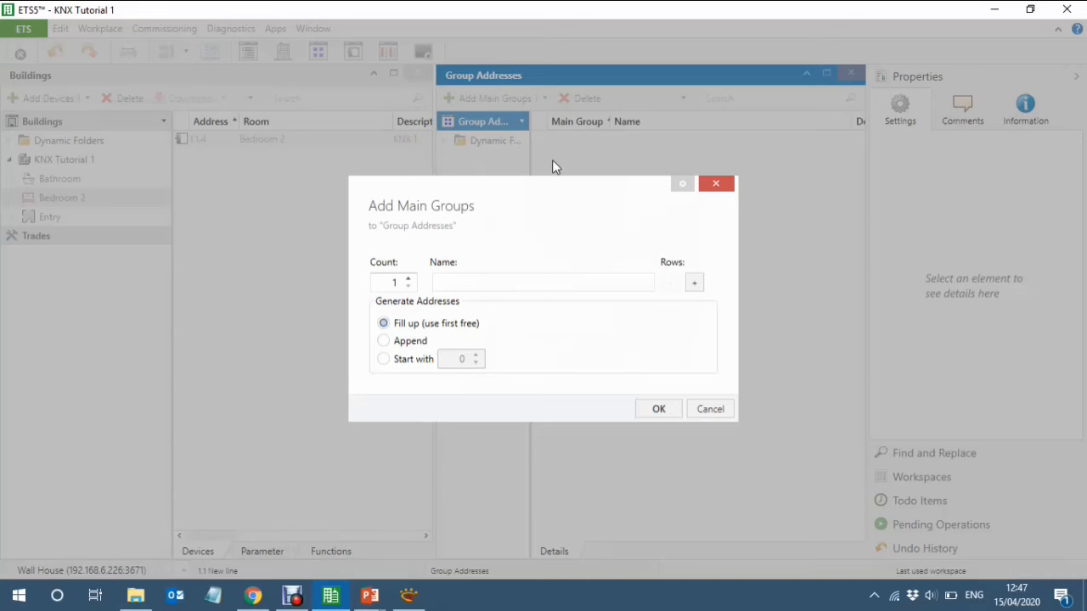
text(KNX Tutorial 1 Group Address)
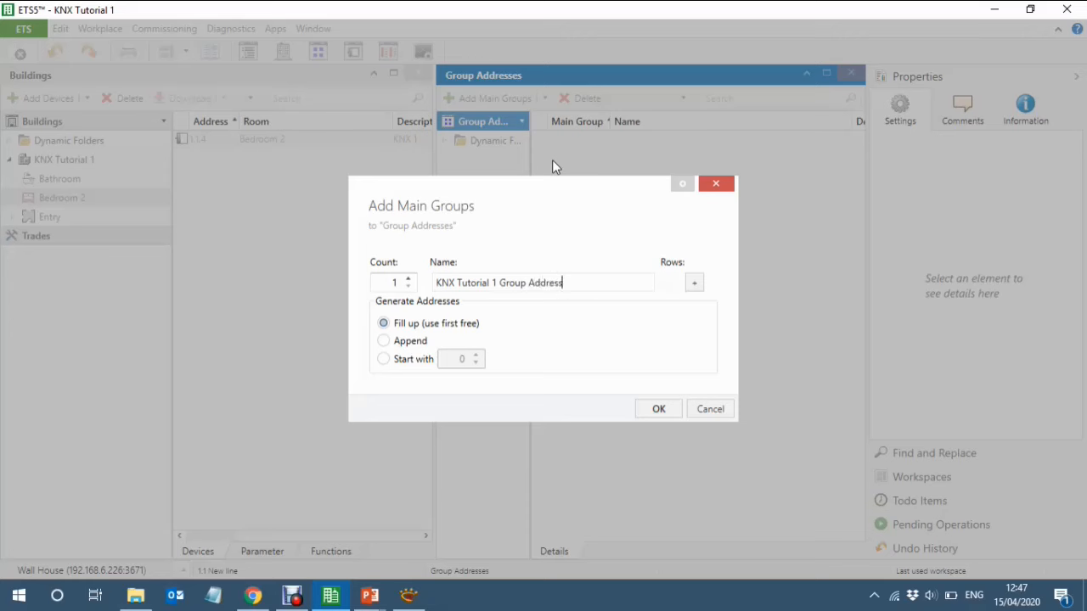
text(es)
click(649, 409)
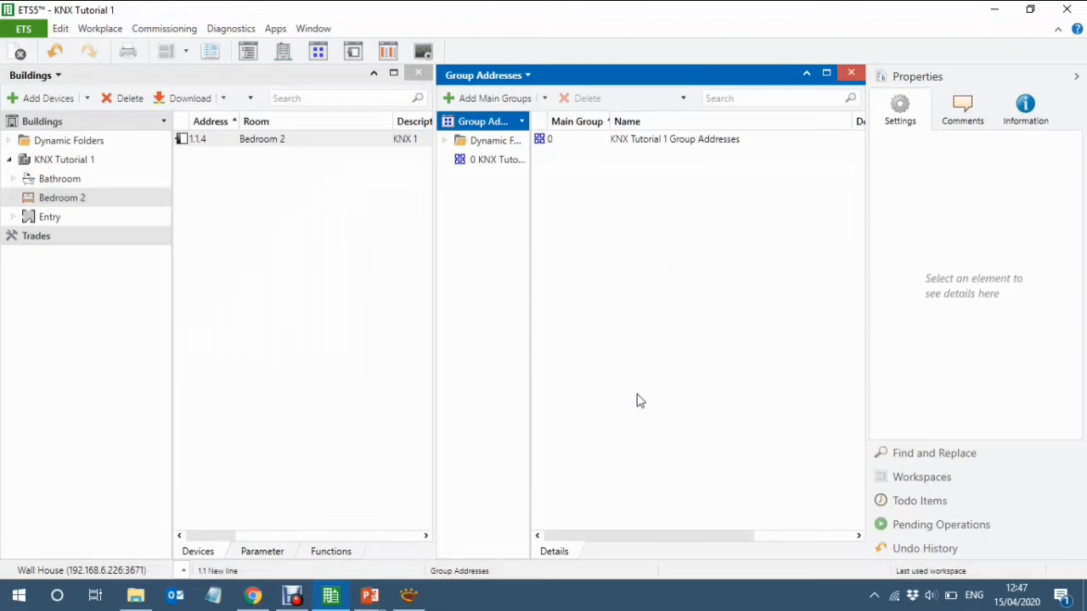
Add middle groups "Entry Lighting", "Bedroom 2 Lighting" and "Bathroom Lighting & Fan" under the KNX Tutorial 1 main group, and select the Entry Lighting group
click(488, 161)
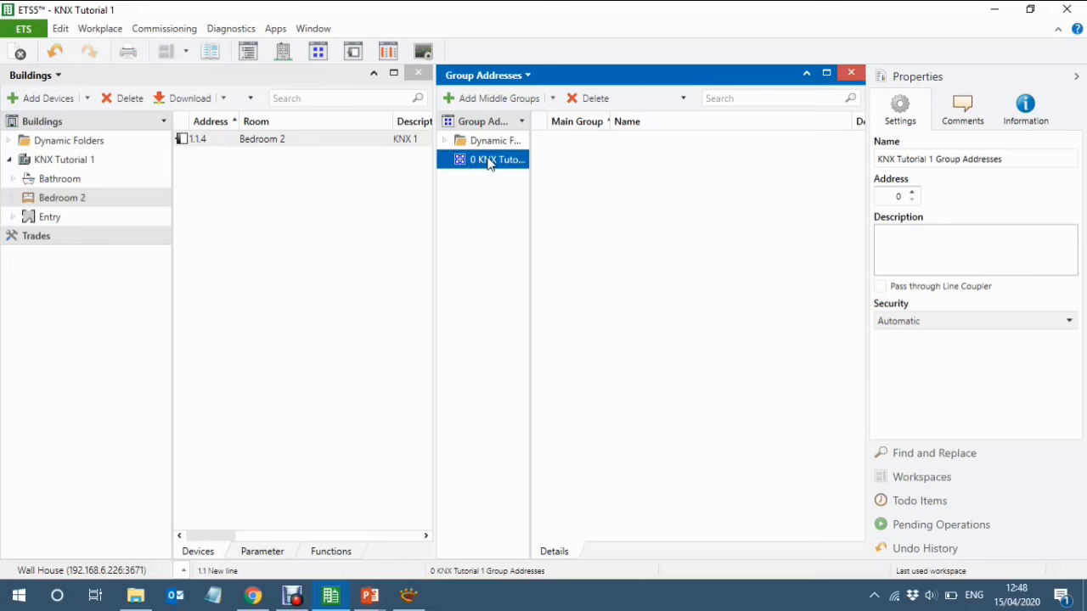
right_click(489, 163)
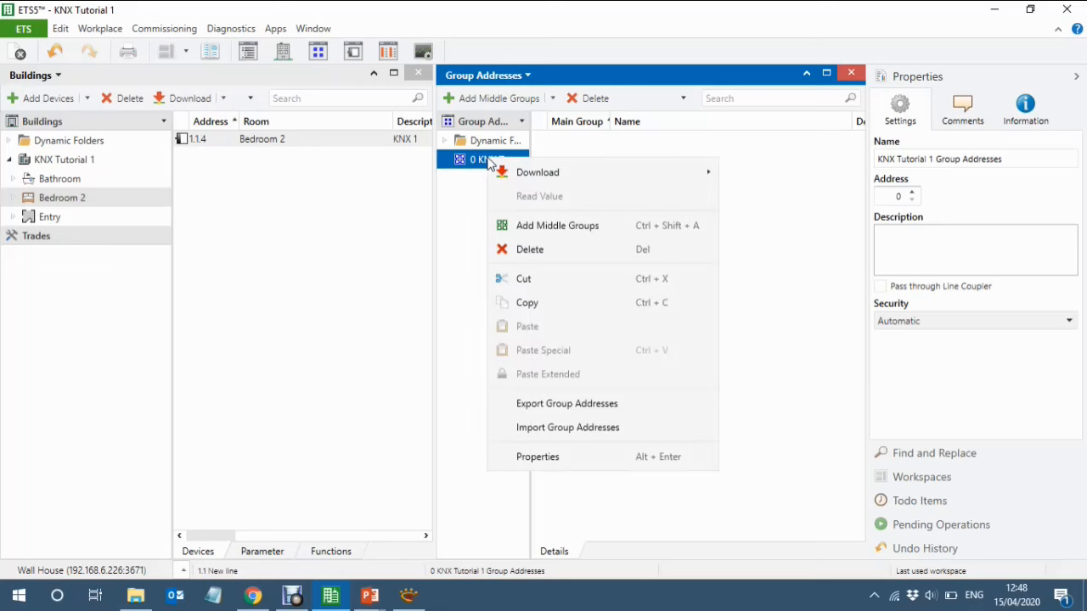
click(564, 238)
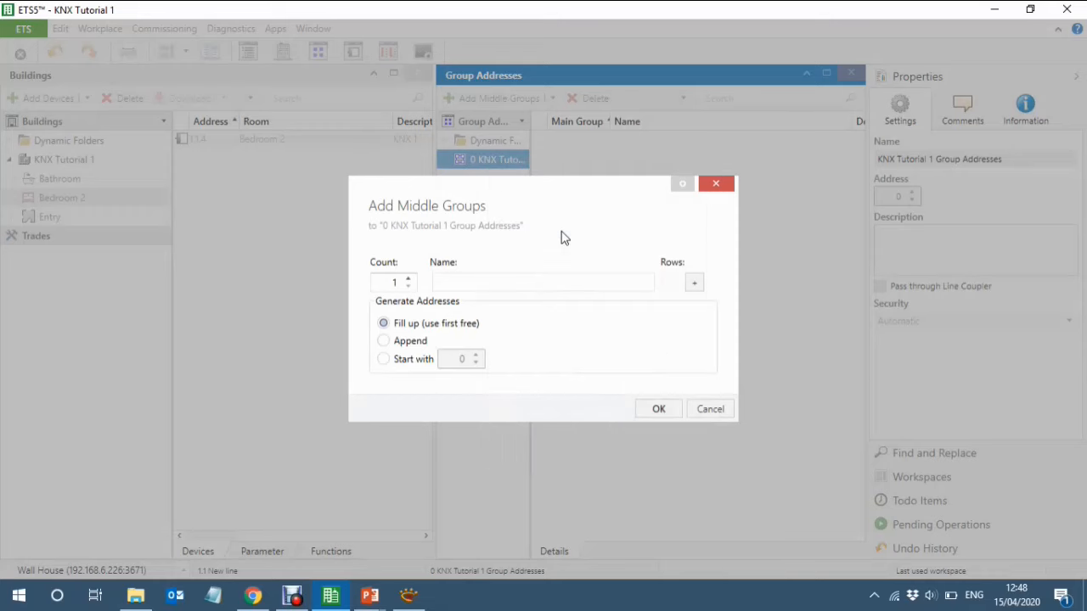
text(Entry Lighting)
click(694, 284)
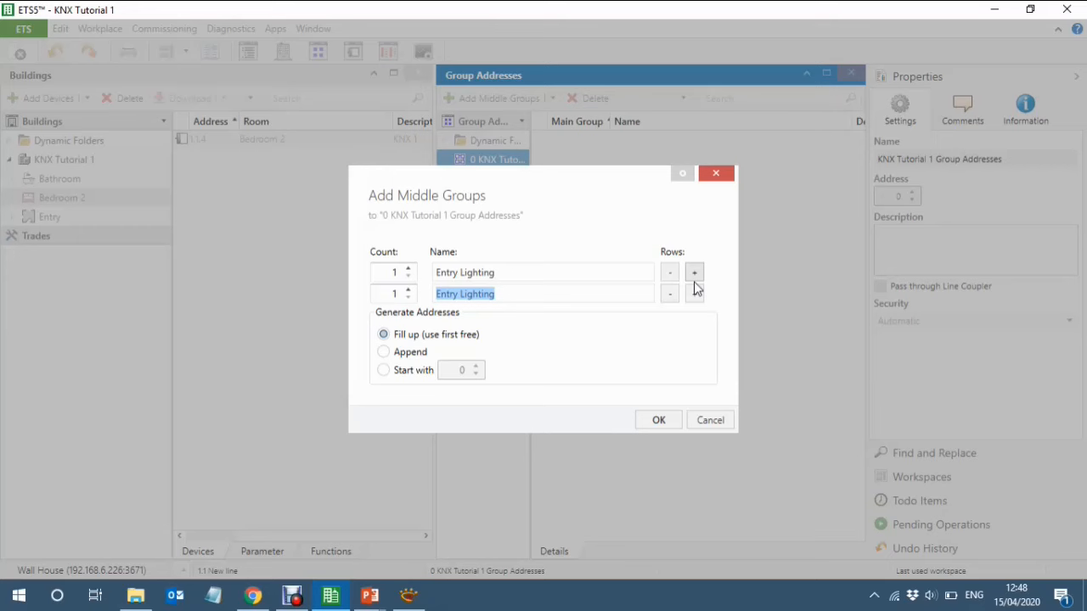
text(B)
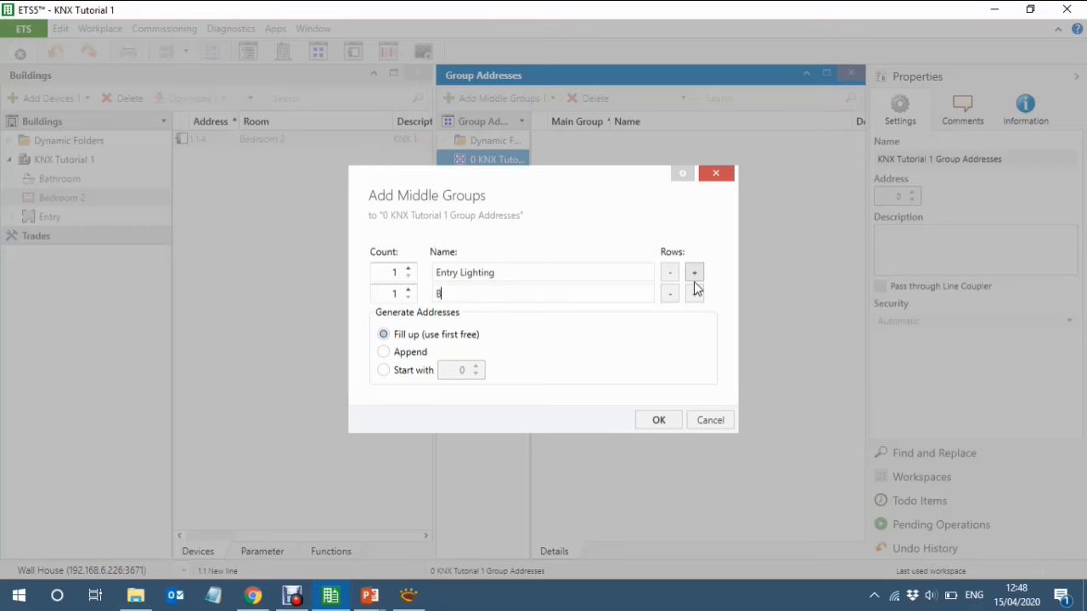
text(edroom 2 Lighting)
click(695, 294)
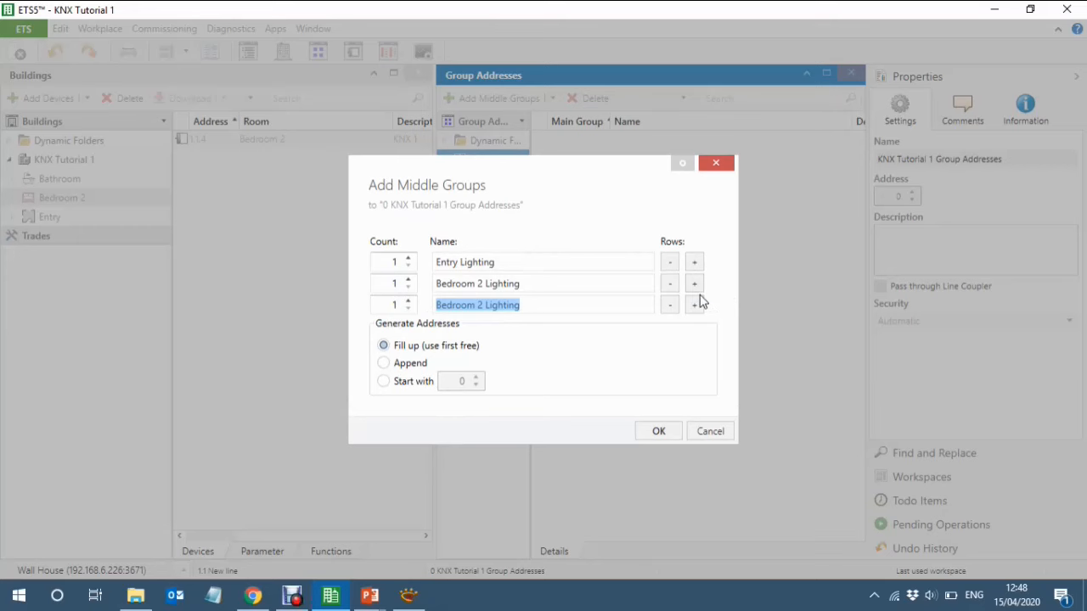
text(Ba)
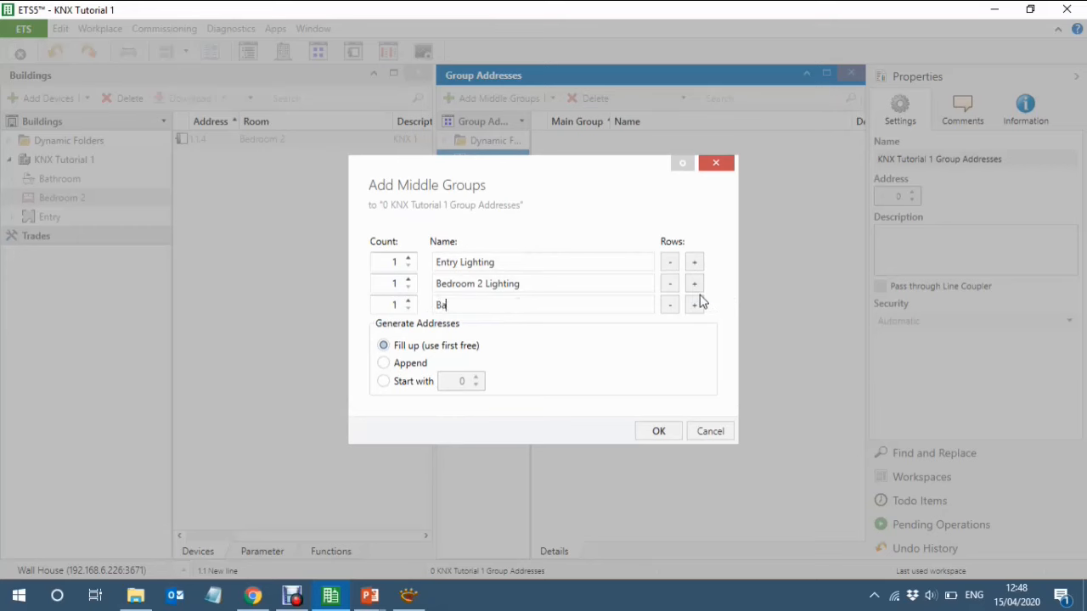
text(throom Lighting & Fan)
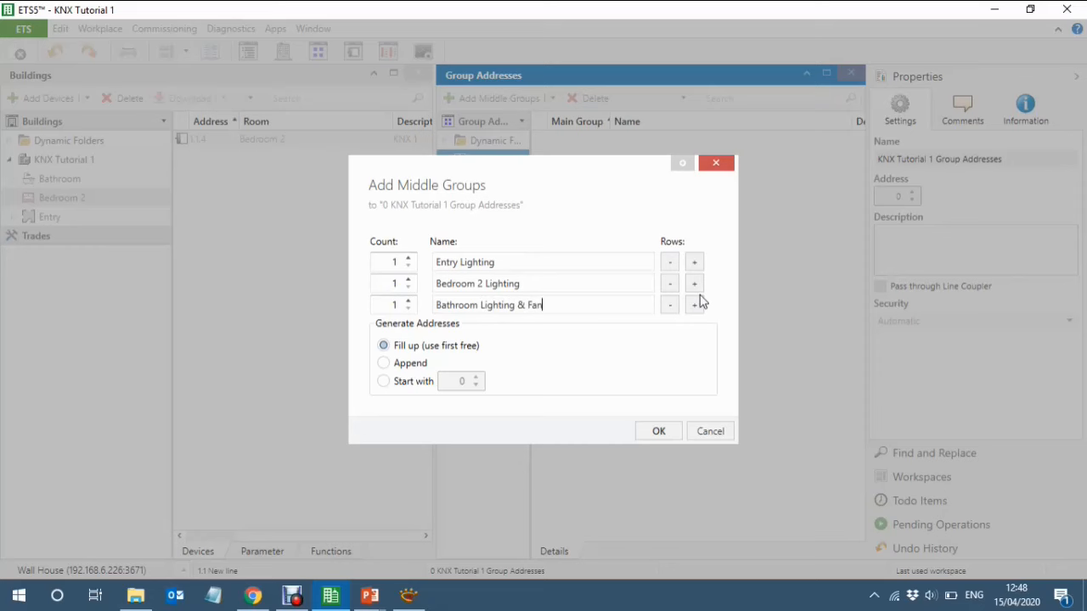
click(660, 432)
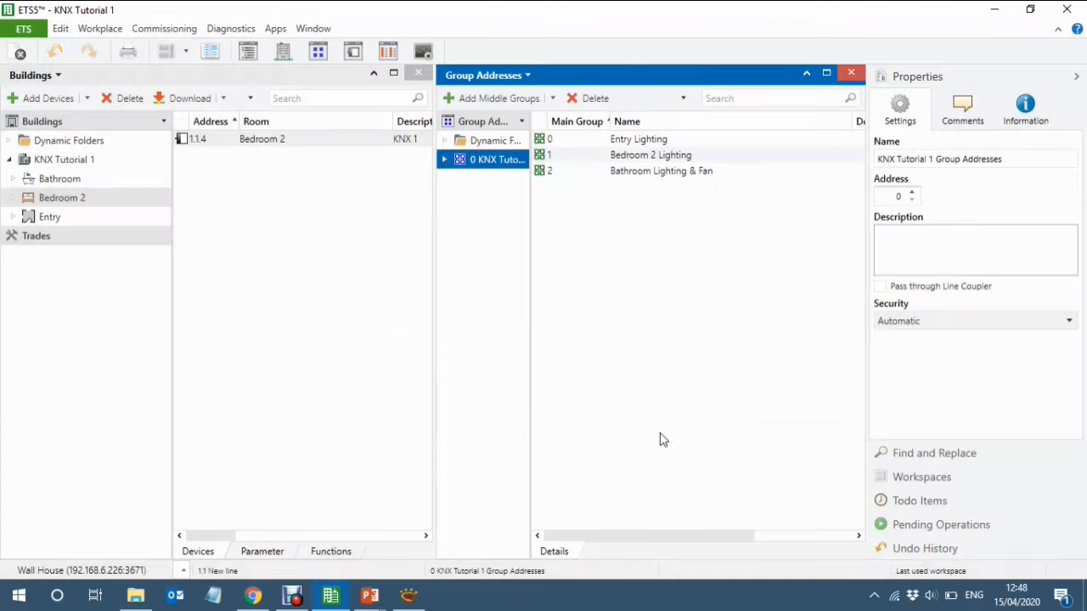
click(445, 163)
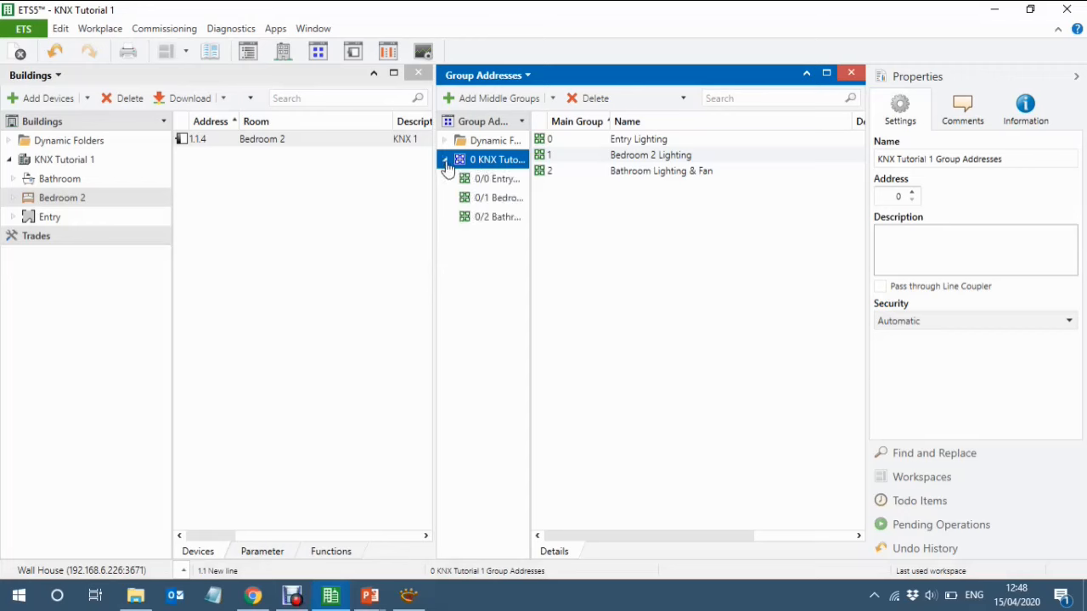
click(489, 180)
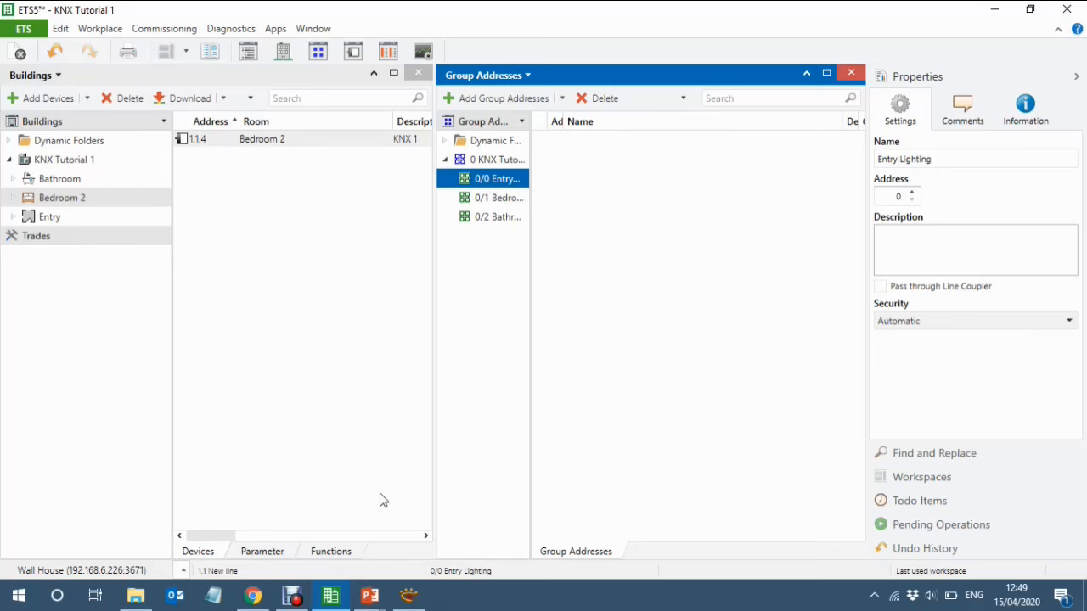
Switch to the KNX Tutorial 1 presentation in PowerPoint and copy "Entry Chandelier" from the Lighting Details slide
click(376, 599)
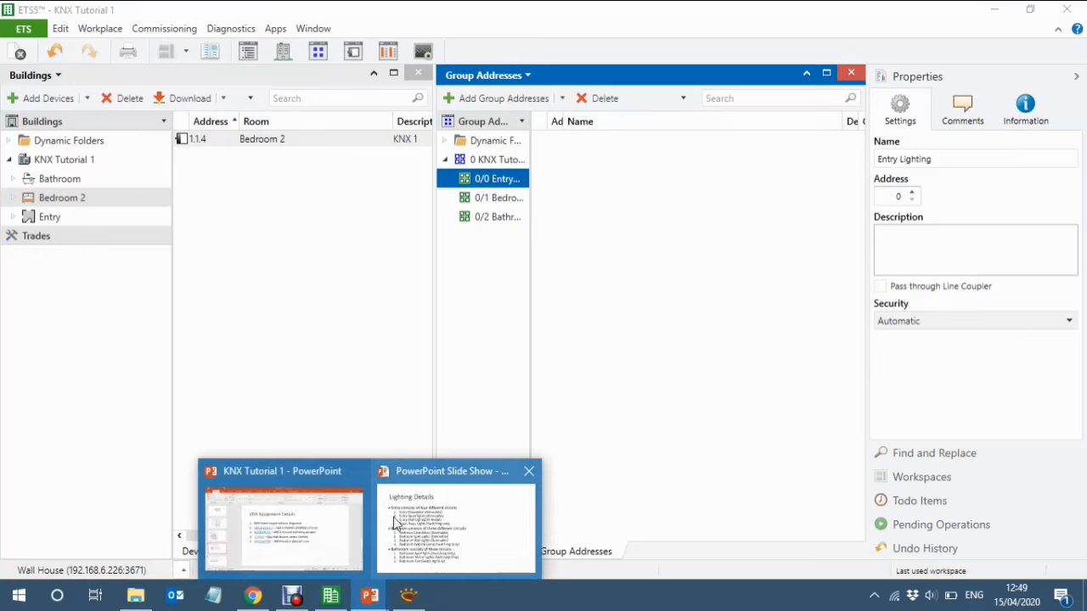
click(318, 527)
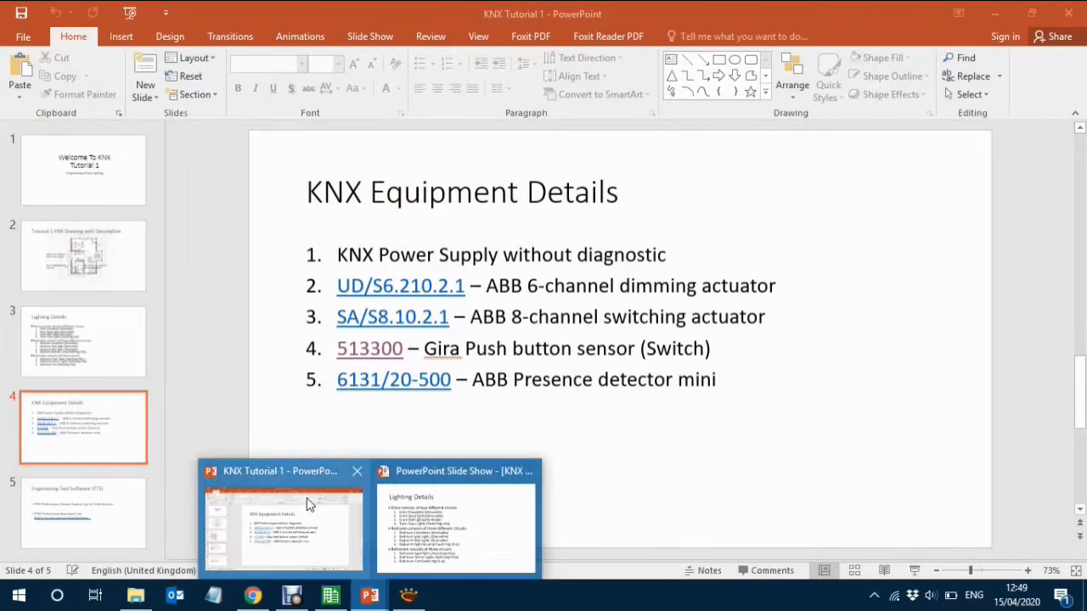
click(309, 504)
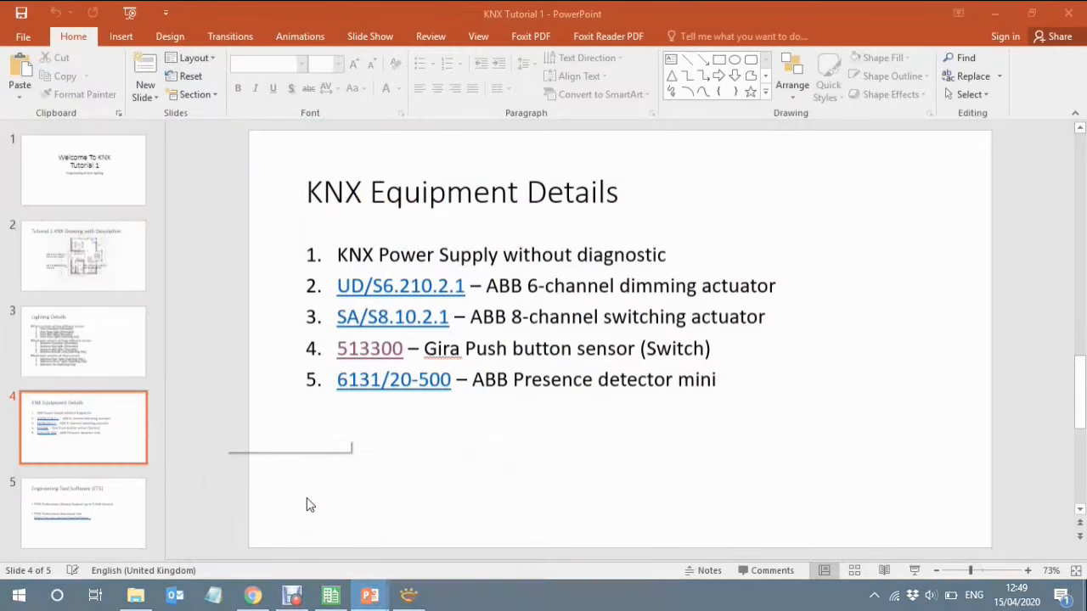
click(71, 339)
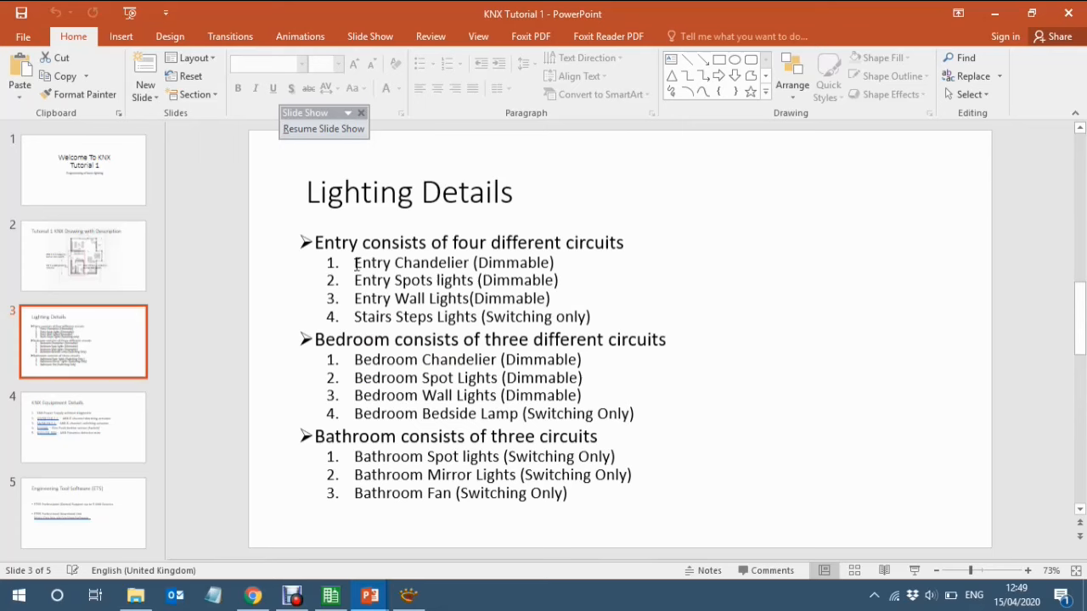
drag(354, 263, 449, 270)
key(ctrl+c)
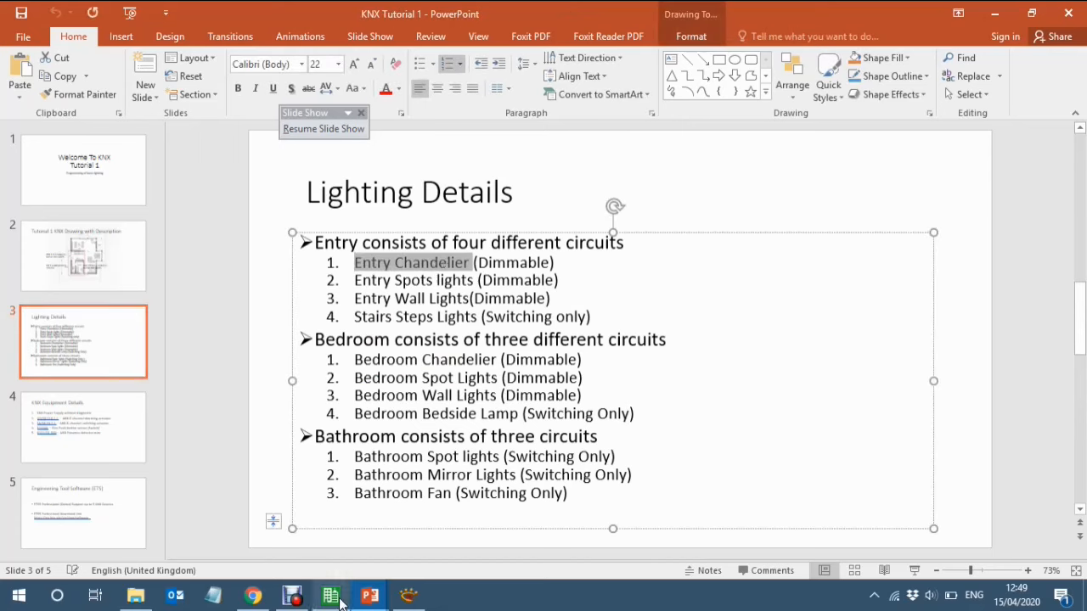
Return to ETS5 and start adding group addresses to Entry Lighting, naming the first one "Entry Chandelier On/Off"
mouse_move(339, 601)
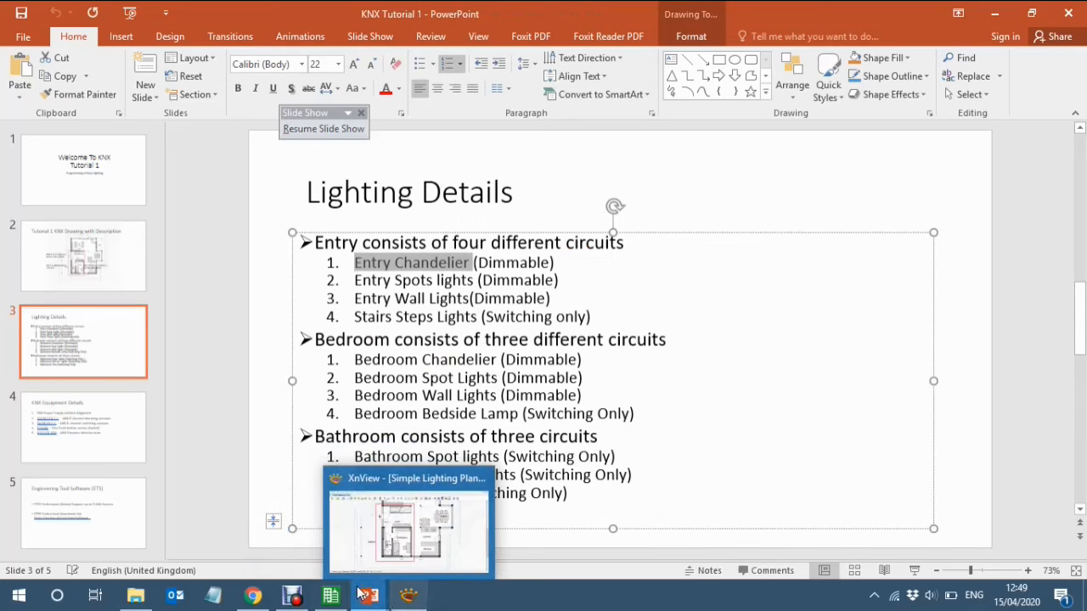
click(332, 603)
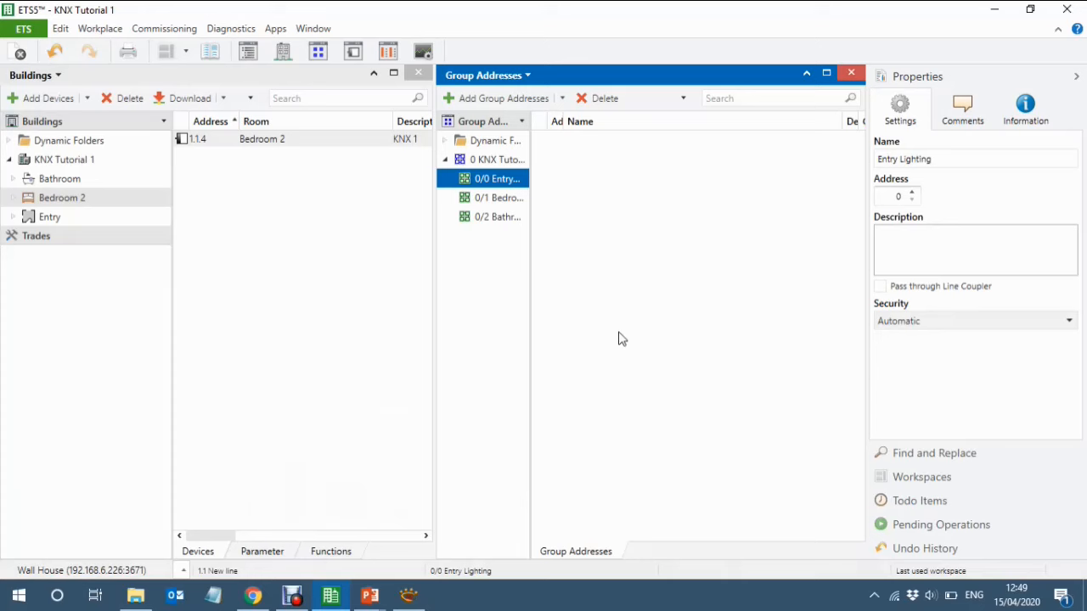
right_click(491, 181)
click(559, 243)
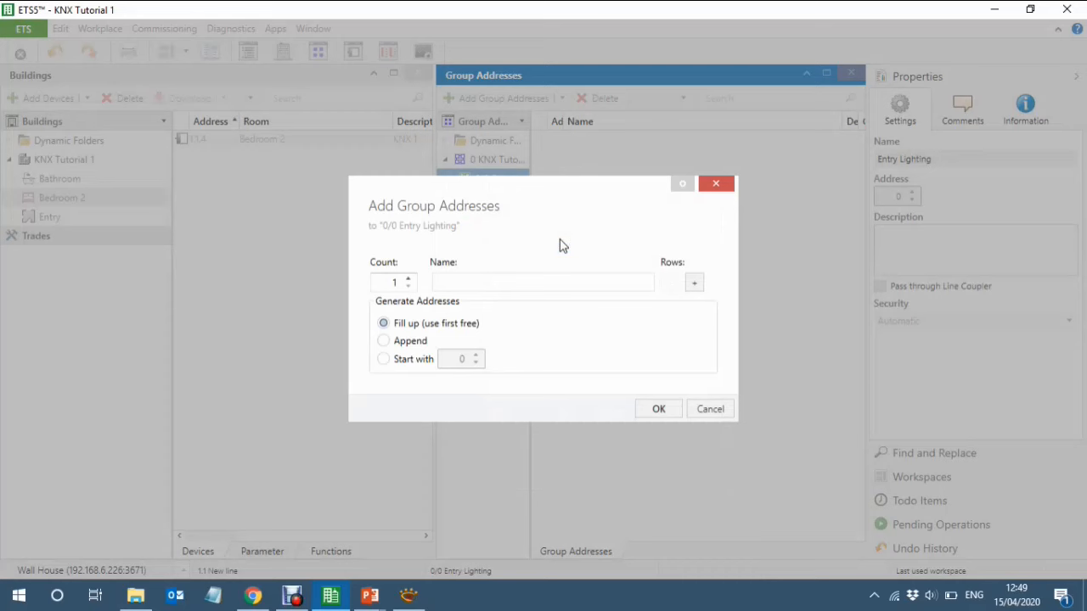
key(ctrl+v)
text(On/O)
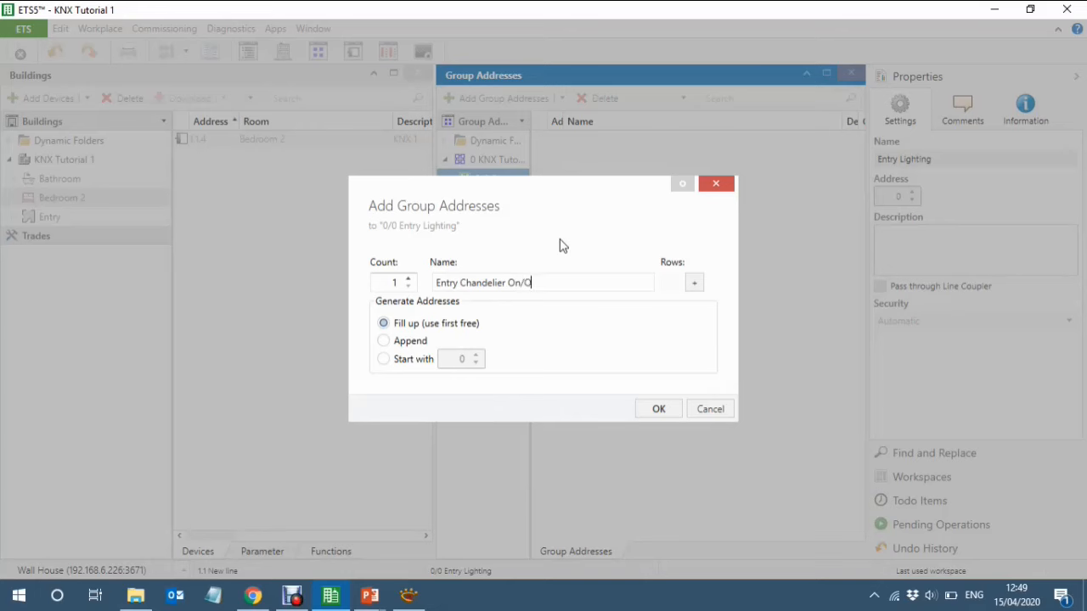
text(ff)
Add a second group address row named "Entry Chandelier On/Off (Status)"
click(693, 285)
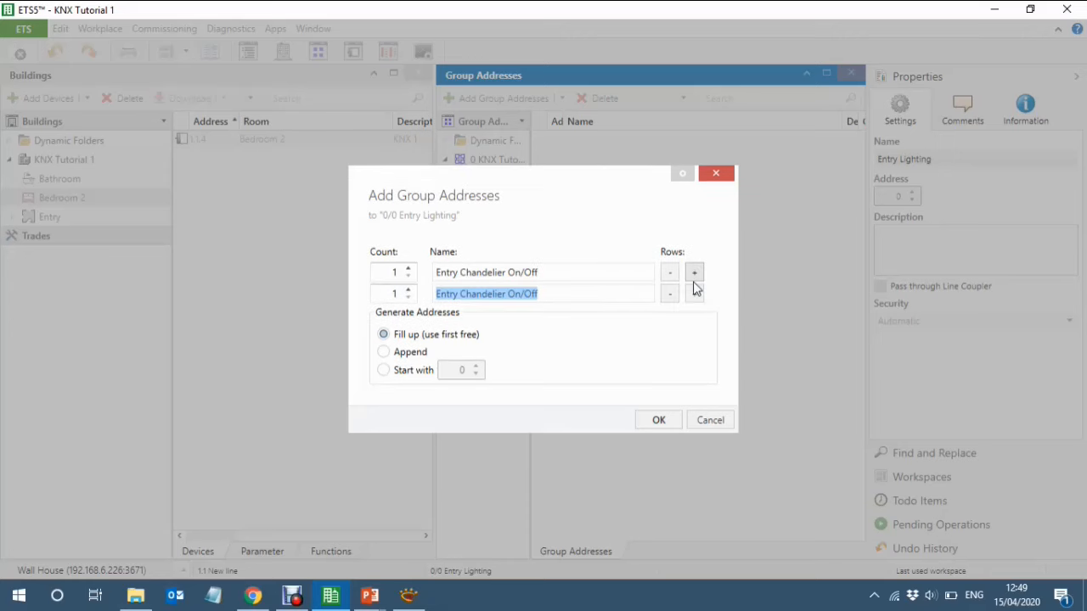
key(Right)
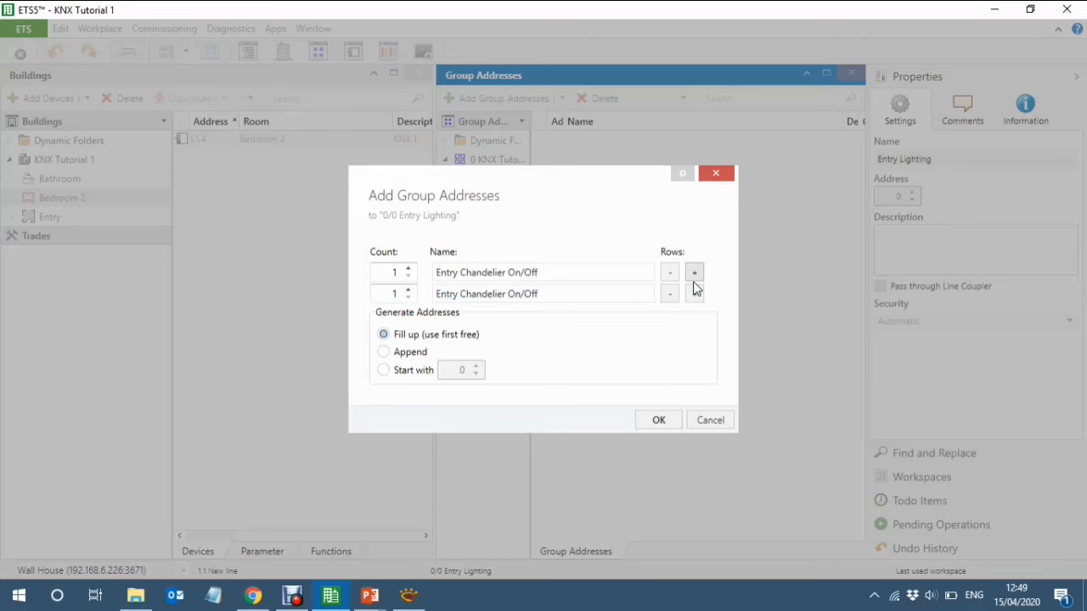
text((Status))
Add a third group address row named "Entry Chandelier Rel Dimming (4-bit)"
click(695, 295)
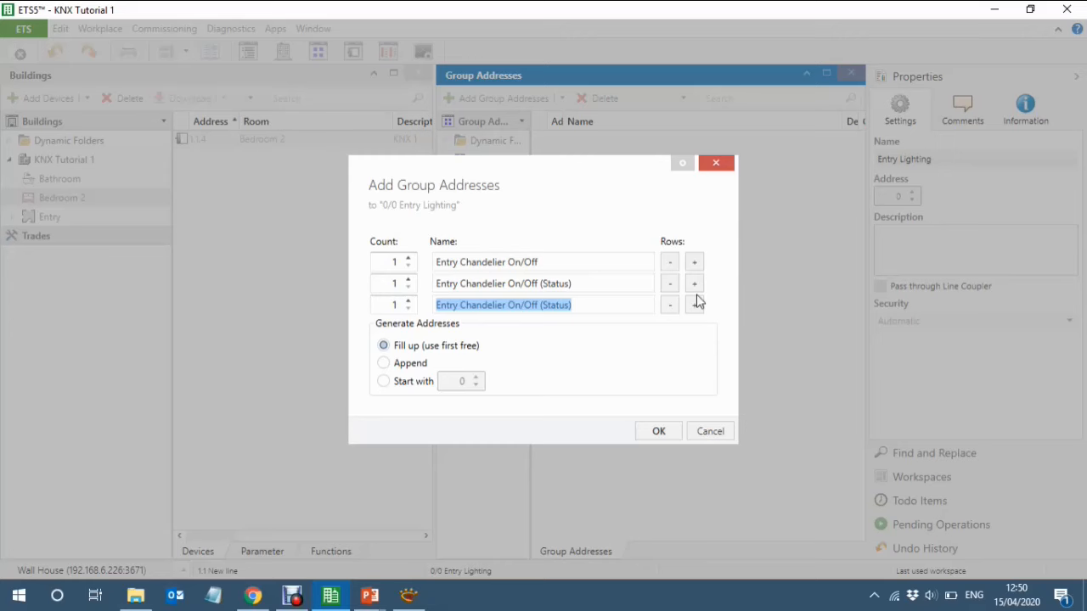
key(End)
key(BackSpace)
key(BackSpace)
key(BackSpace)
key(BackSpace)
key(BackSpace)
key(BackSpace)
key(BackSpace)
key(BackSpace)
key(BackSpace)
key(BackSpace)
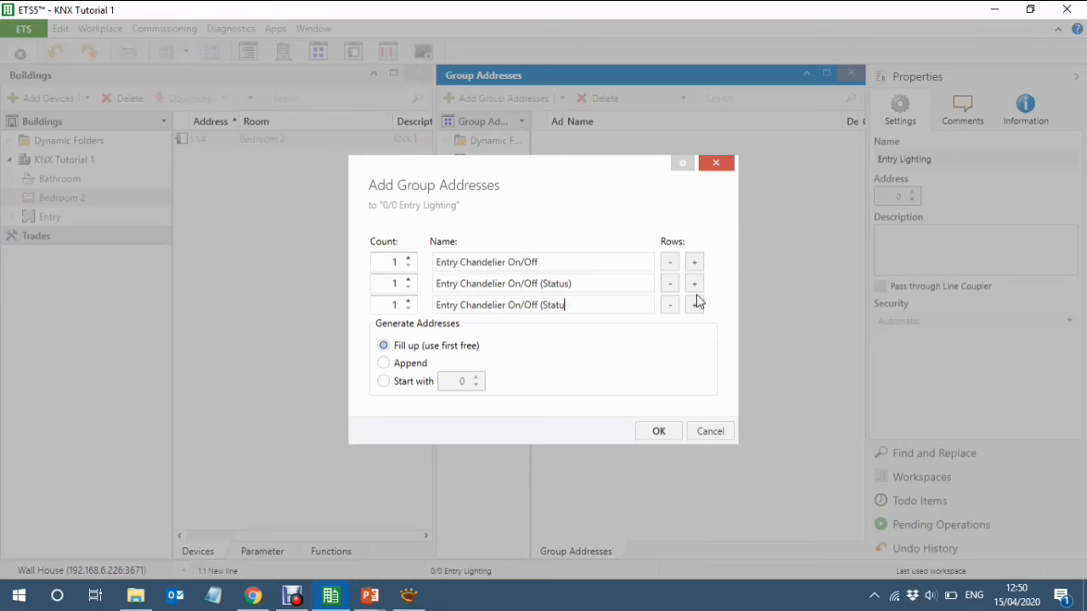
key(BackSpace)
key(BackSpace)
key(BackSpace)
key(BackSpace)
key(BackSpace)
text(Rel Dimming (4-bit))
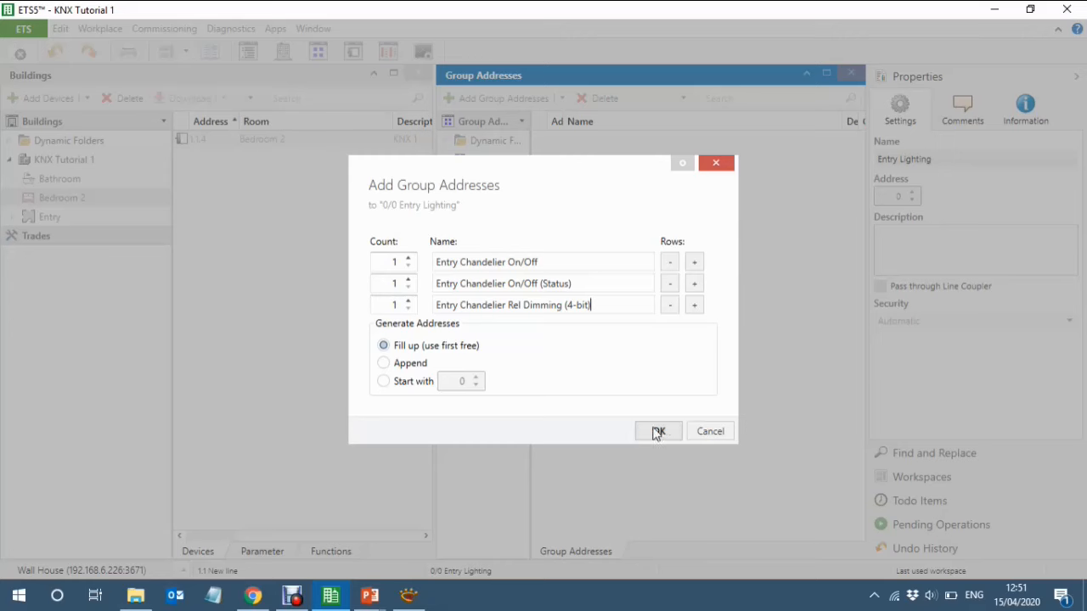
Add three placeholder rows named "----" to create six group addresses in Entry Lighting, and widen the list's Address column
click(695, 306)
text(-)
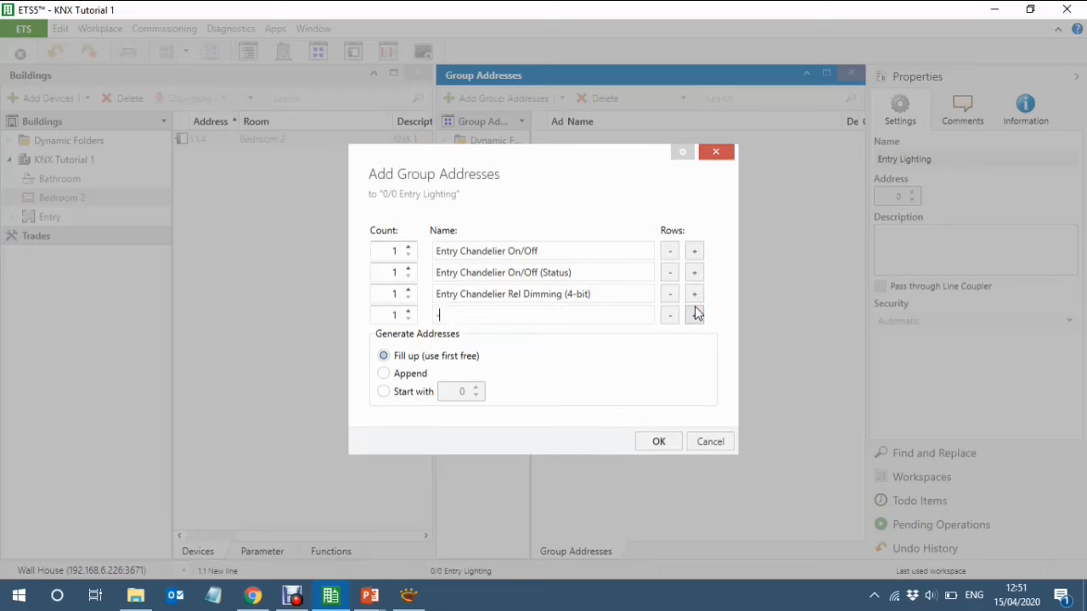
text(---)
click(694, 319)
click(695, 315)
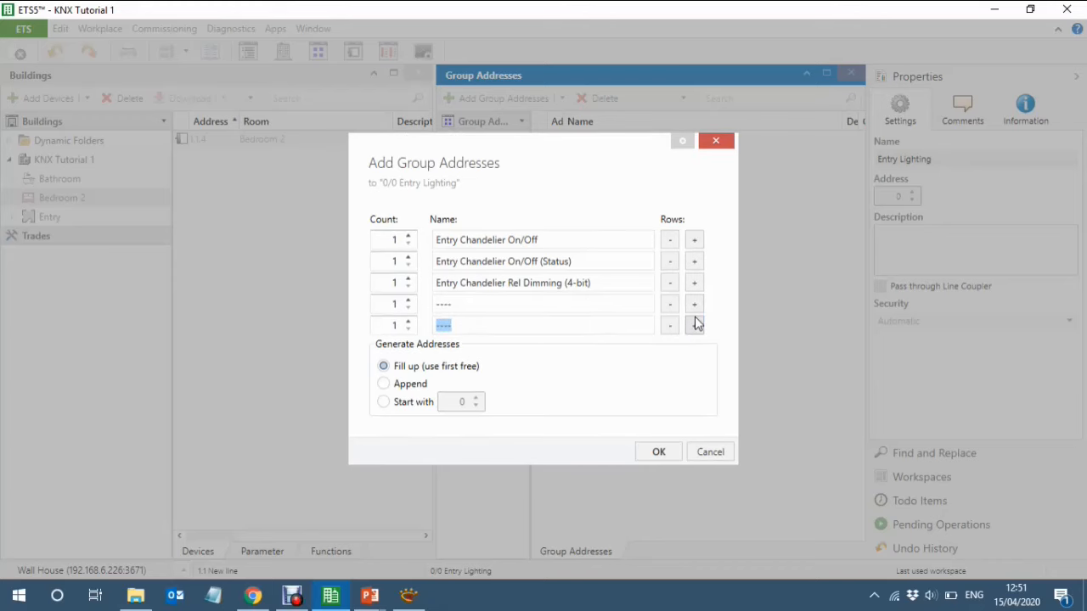
click(694, 325)
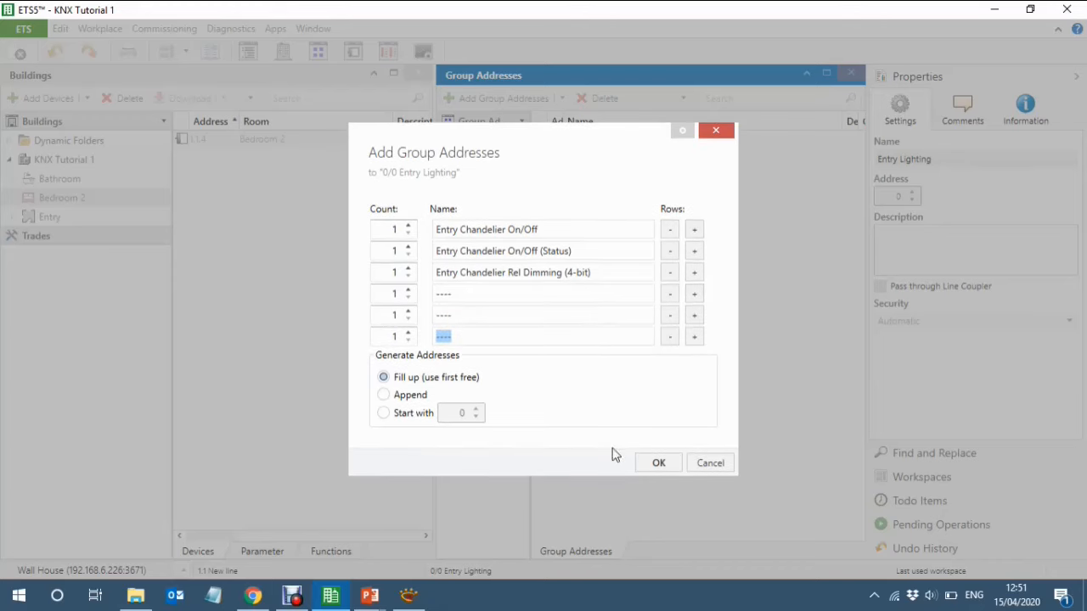
click(651, 468)
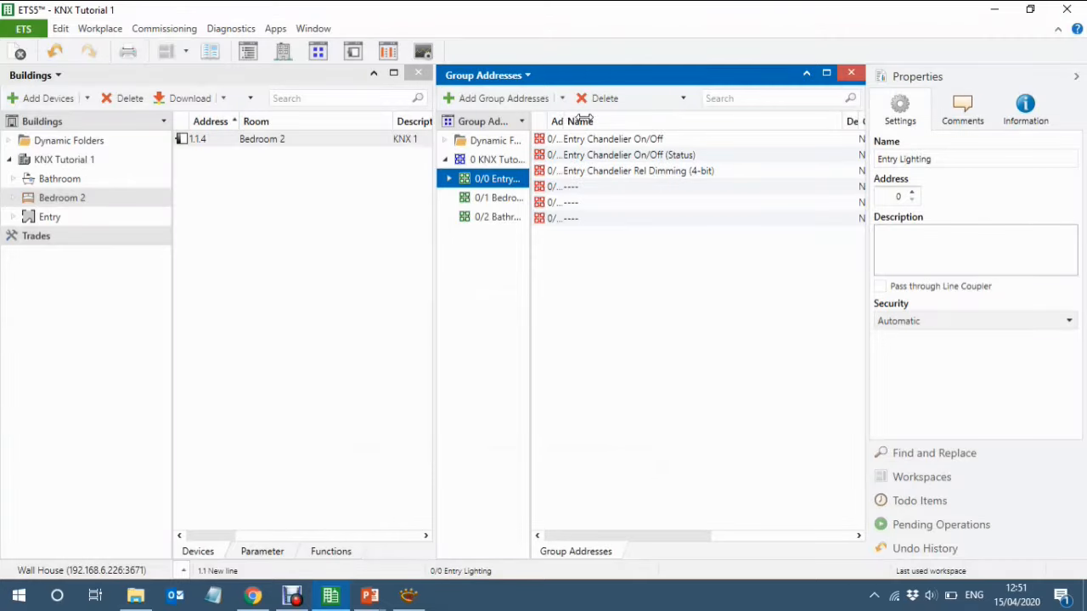
mouse_move(584, 119)
mouse_down()
mouse_move(602, 117)
mouse_move(588, 117)
mouse_up()
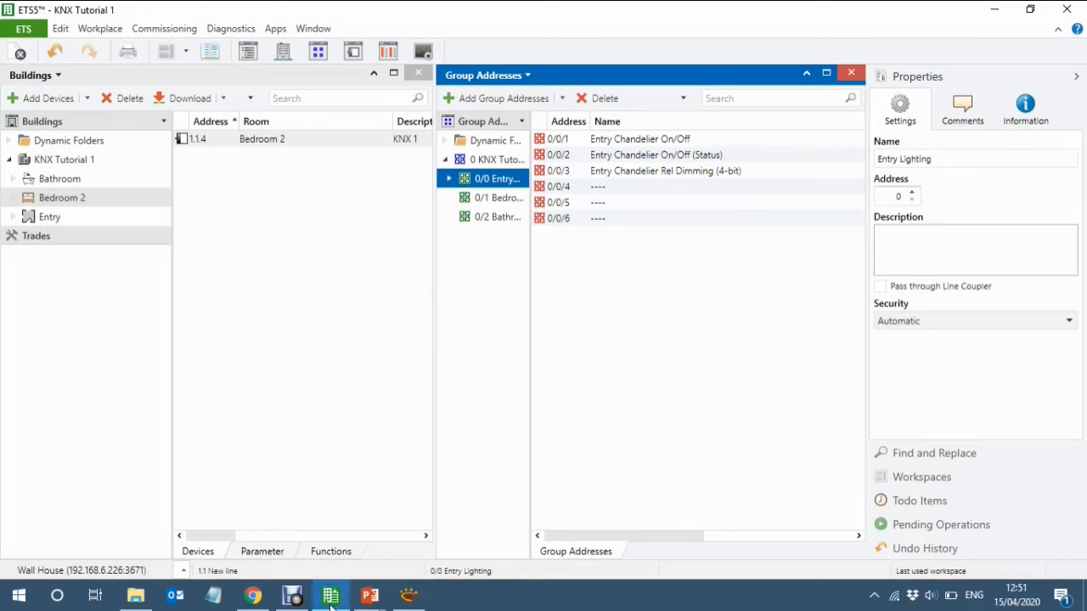
Switch to PowerPoint to review the entry circuits on the Lighting Details slide, and return to ETS5
mouse_move(330, 600)
mouse_move(371, 598)
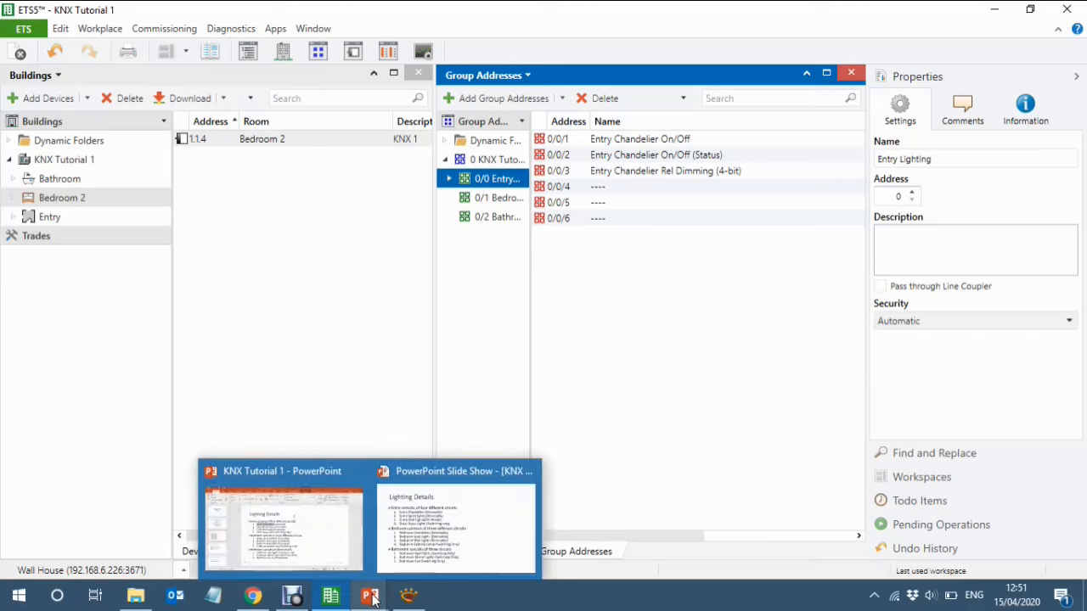
click(427, 541)
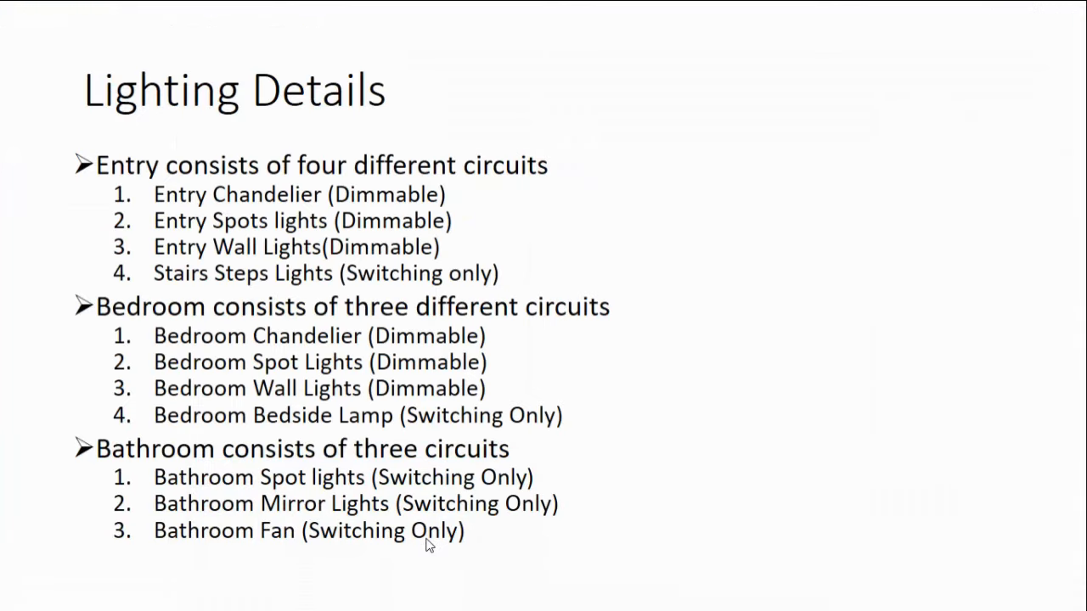
key(alt+Tab)
click(367, 595)
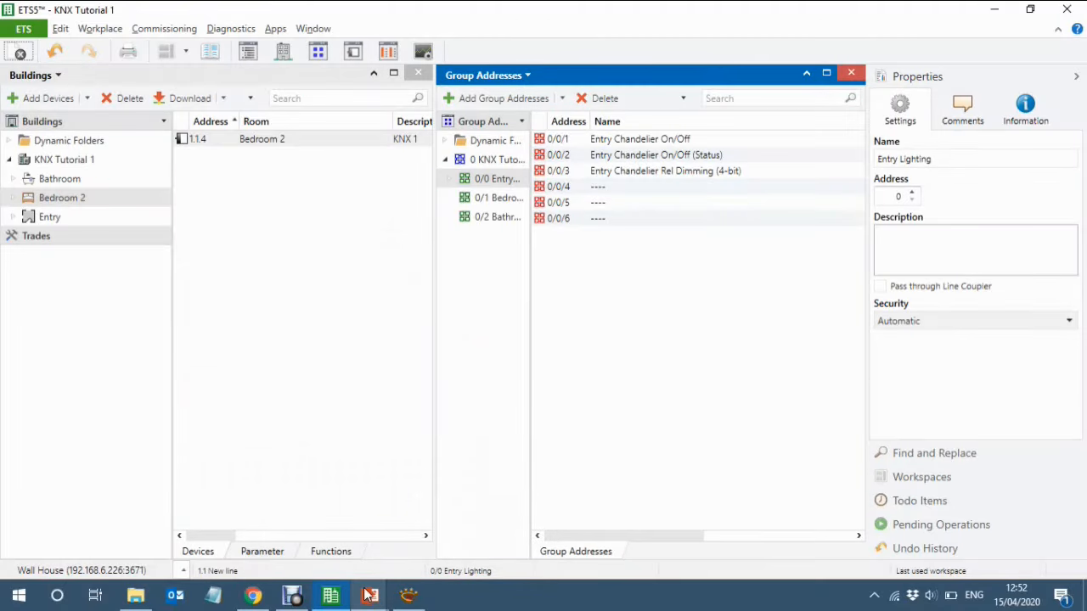
key(alt+Tab)
key(alt+Tab)
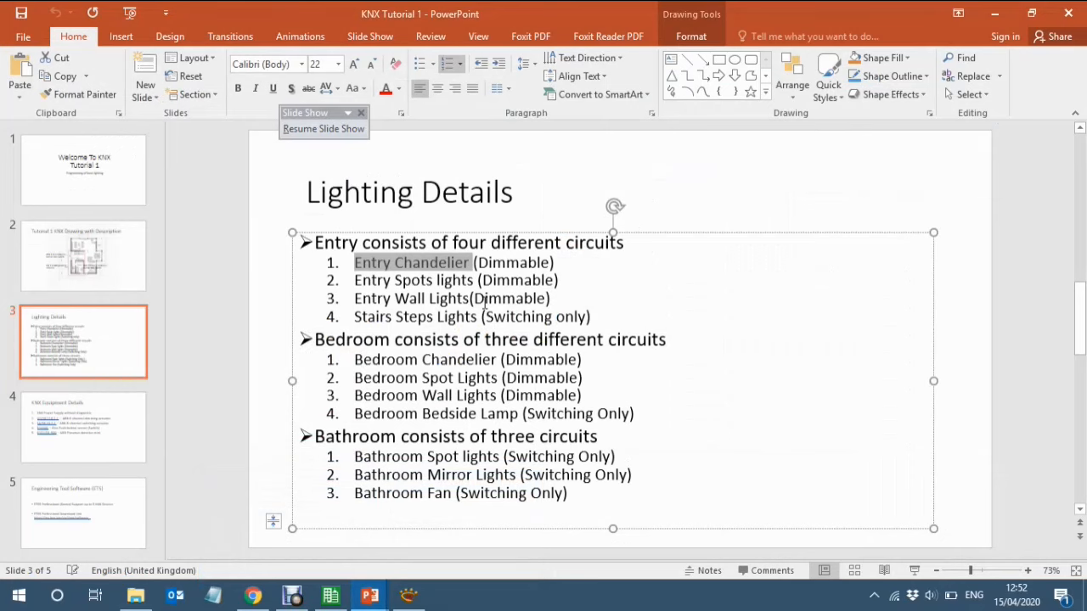
key(alt+Tab)
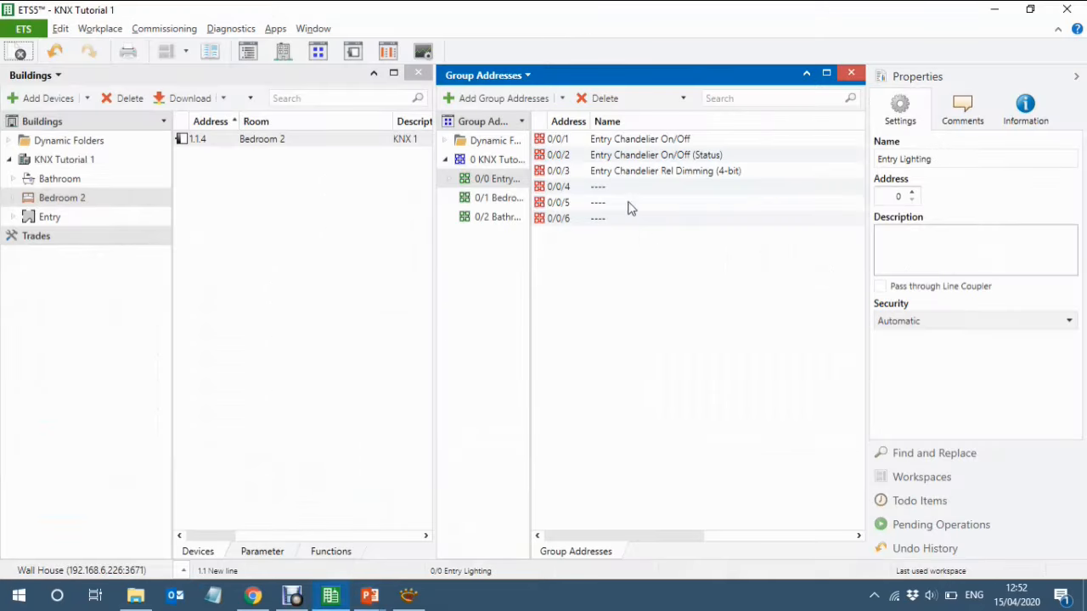
Try to duplicate the six Entry Lighting group addresses with Paste Special, selecting them from the last one up to the first
click(614, 219)
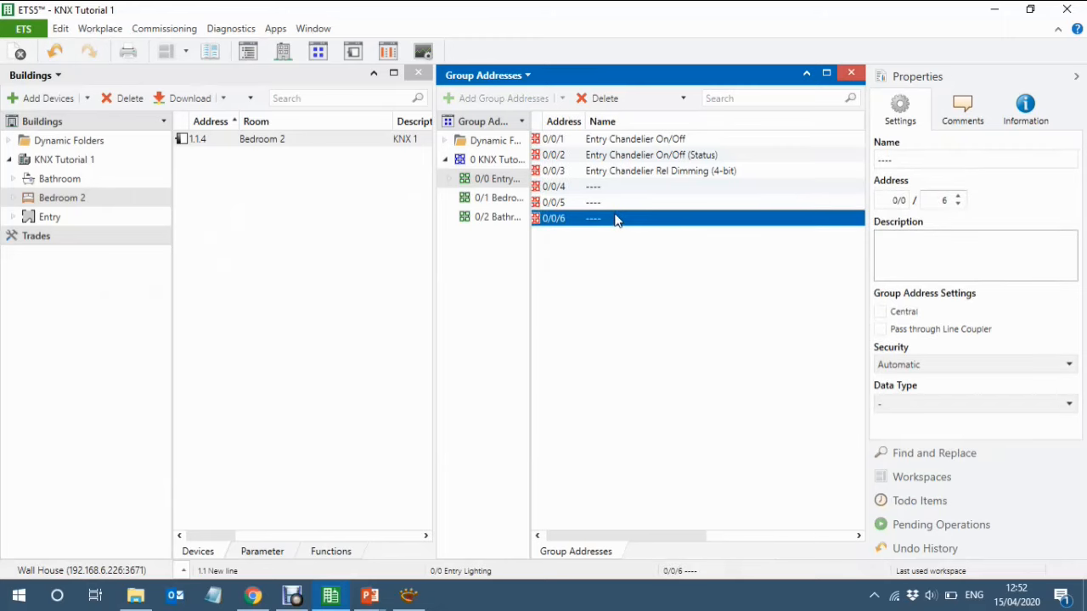
key(shift+Up)
key(shift+Up)
key(shift+Up)
key(shift+Up)
key(shift+Up)
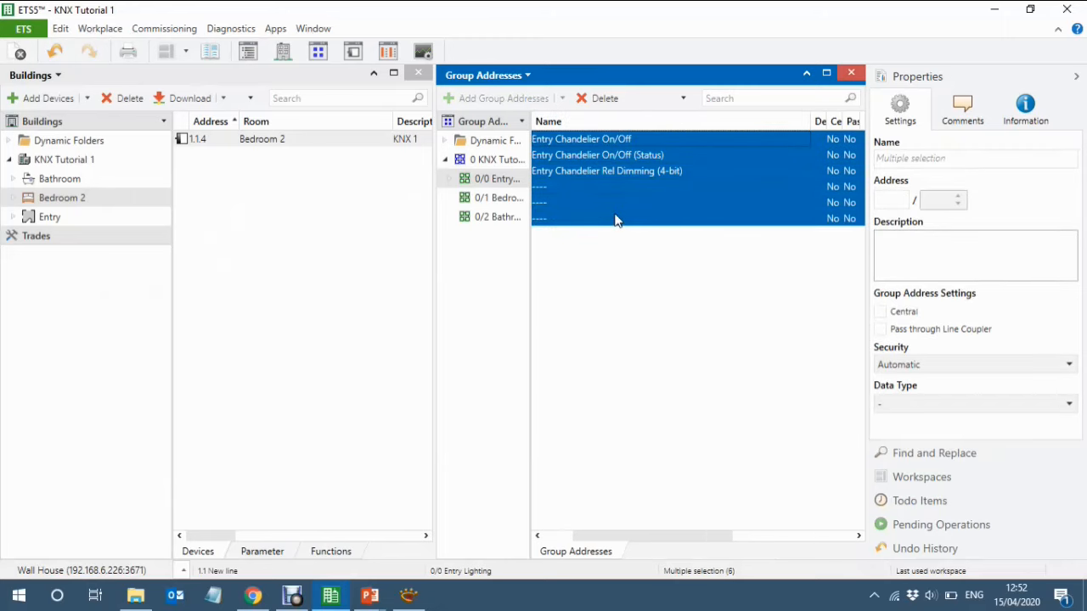
key(ctrl+shift+v)
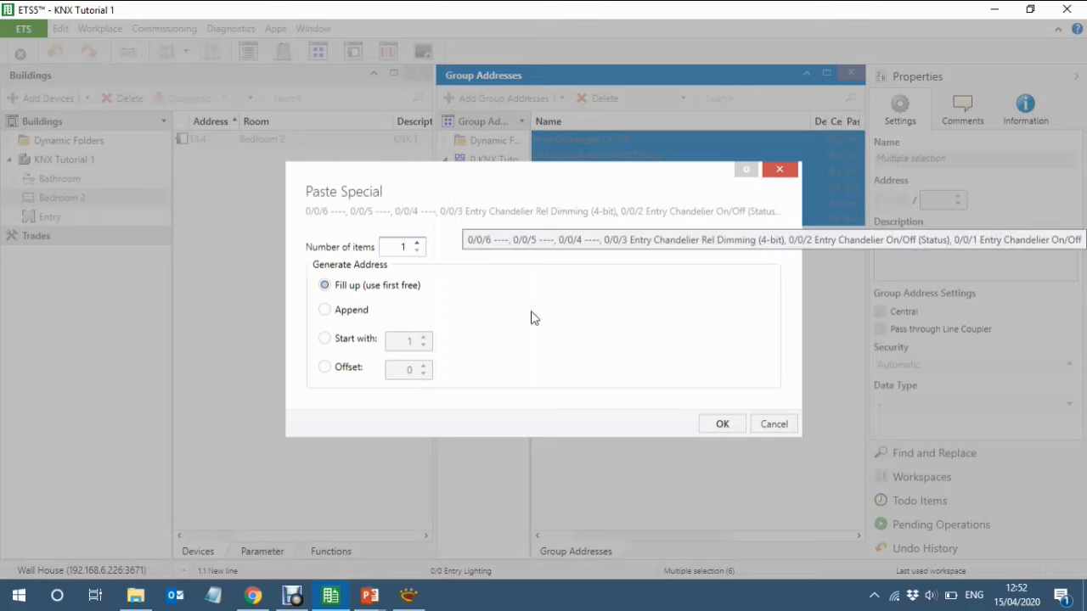
click(722, 425)
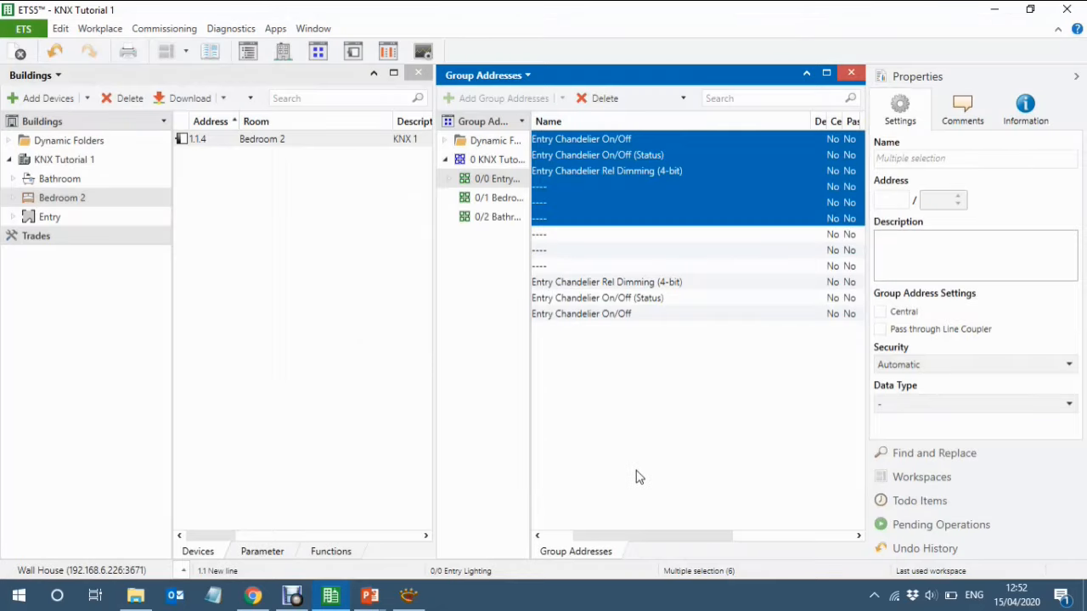
key(ctrl+z)
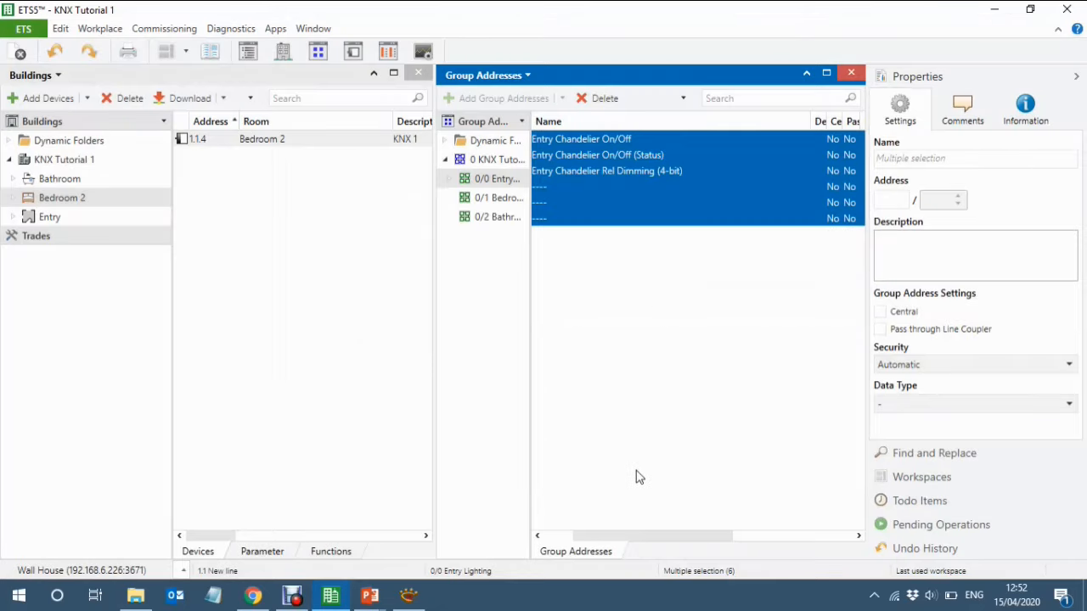
Duplicate the six Entry Lighting group addresses once with Paste Special, selecting them from first to last and using Fill up (use first free)
click(561, 221)
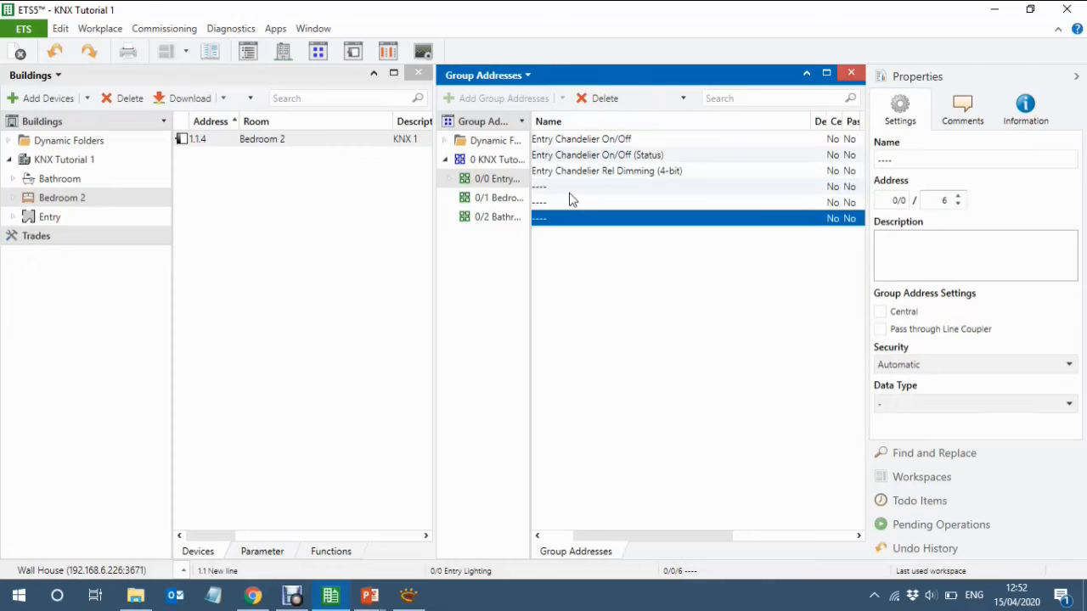
click(637, 144)
key(shift+Down)
key(shift+Down)
key(shift+Down)
key(shift+Down)
key(shift+Down)
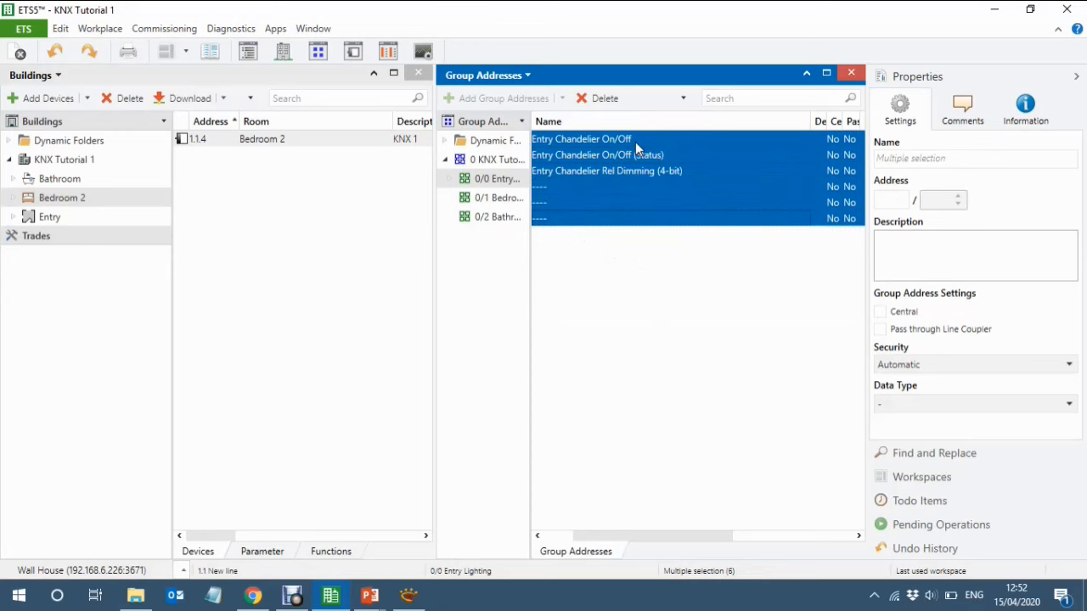
key(ctrl+shift+v)
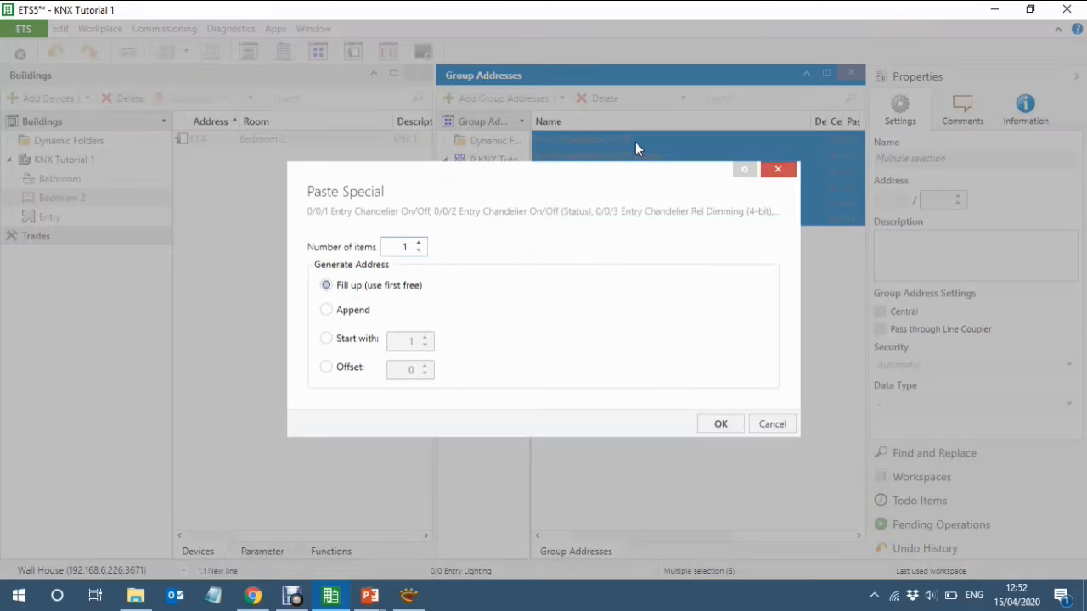
click(713, 424)
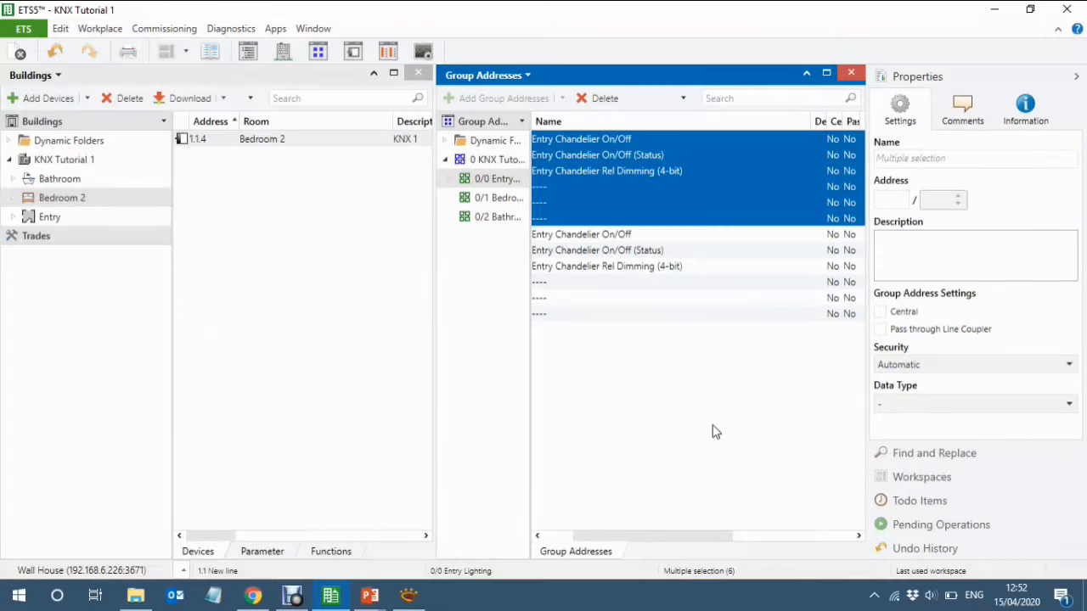
Collapse the Properties sidebar and the group address tree to give the group address list more room
click(1076, 76)
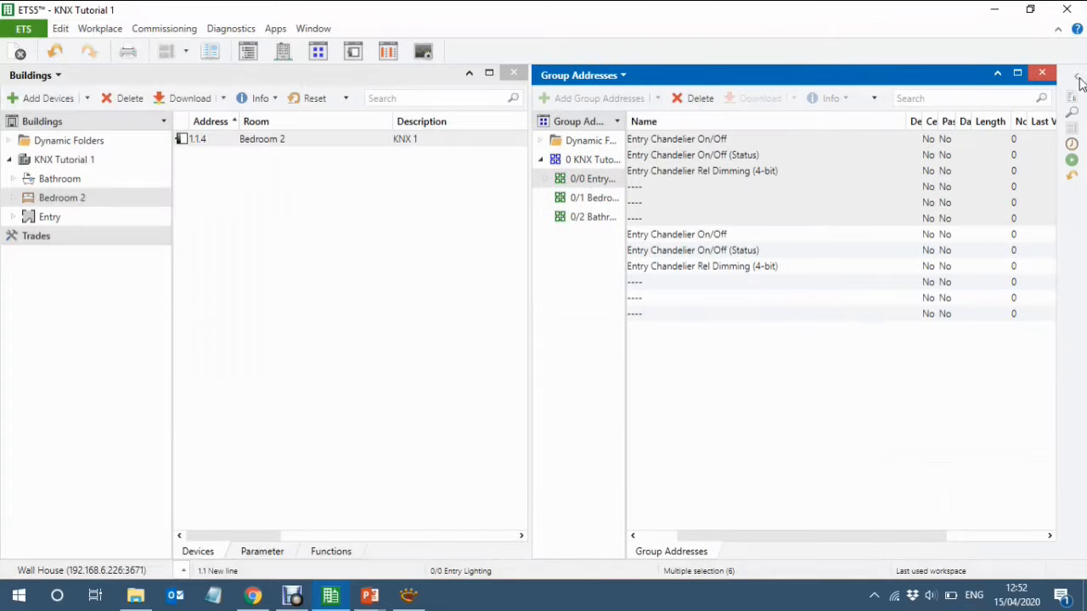
double_click(626, 359)
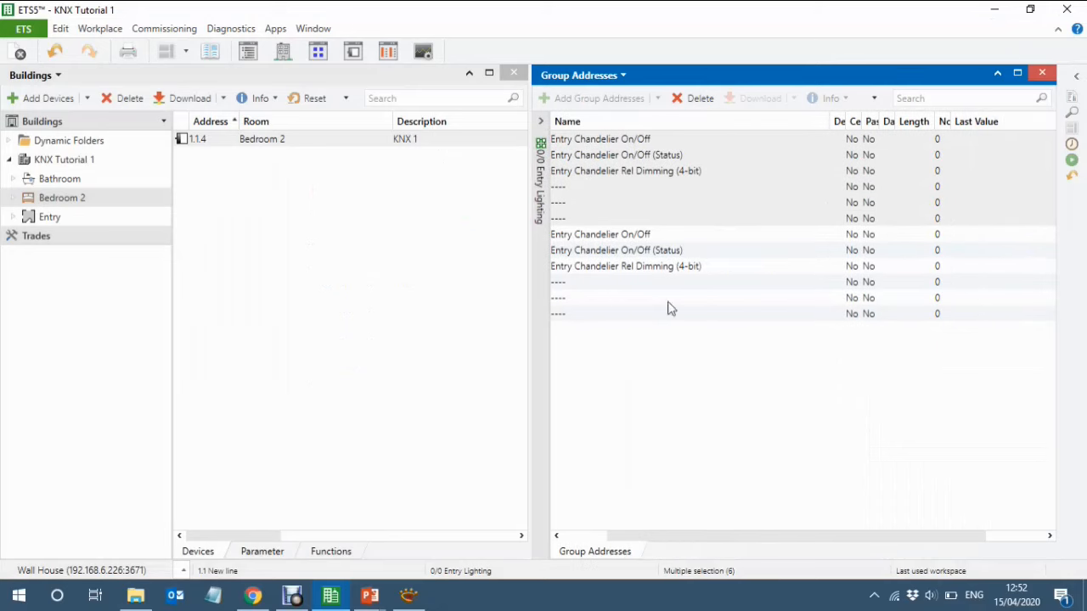
drag(682, 536, 591, 539)
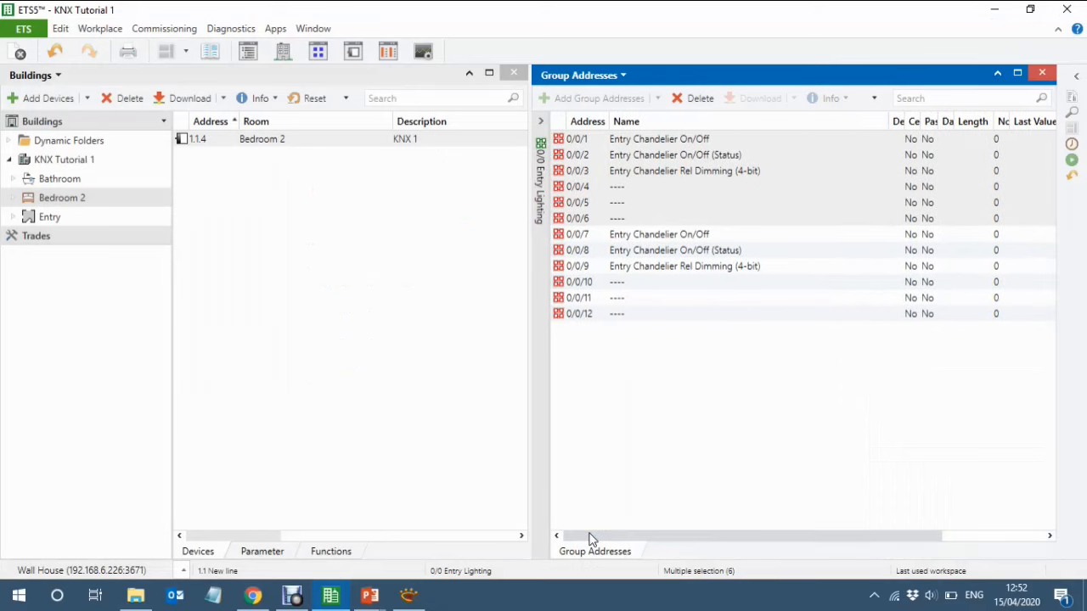
Remove the "Entry Chandelier" prefix from the name of group address 0/0/7, keeping only "On/Off"
click(740, 236)
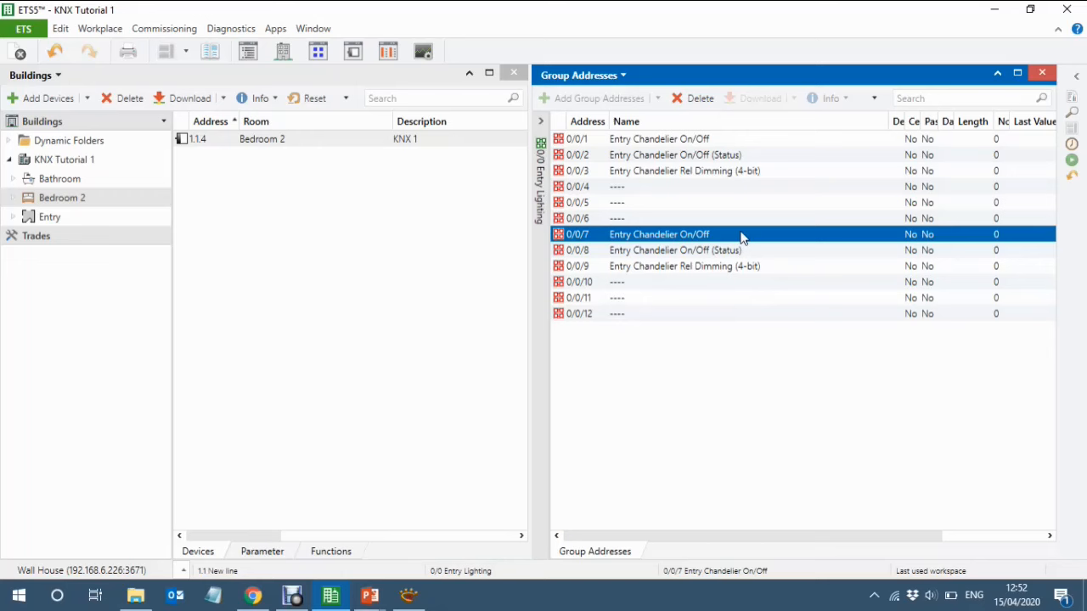
click(741, 236)
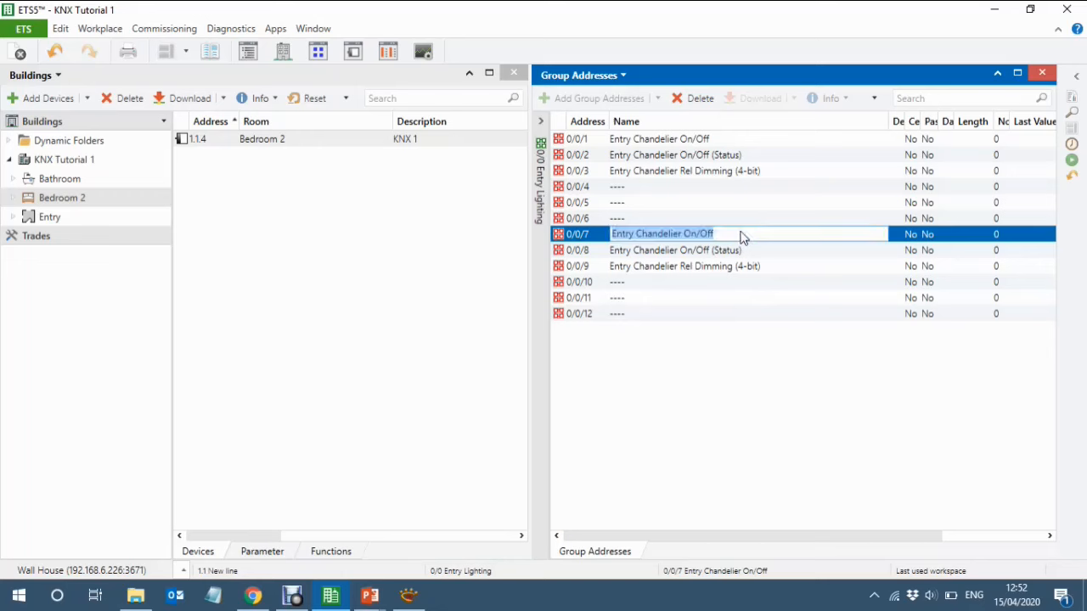
key(Home)
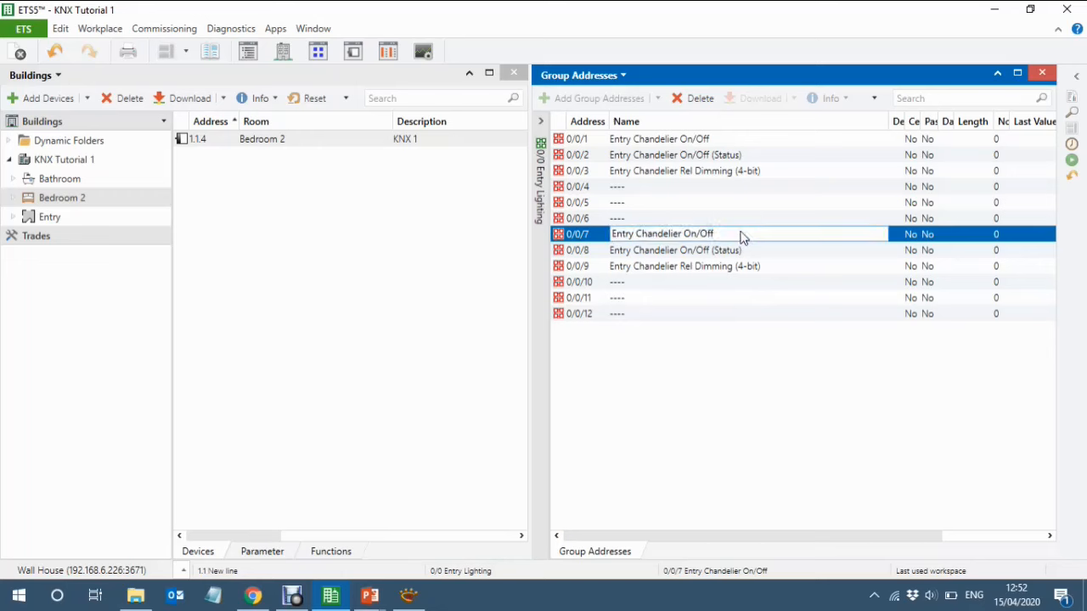
key(shift+Right)
key(shift+Right)
key(shift+Right)
key(shift+Right)
key(shift+Right)
key(shift+Right)
key(shift+Right)
key(shift+Right)
key(shift+Right)
key(shift+Right)
key(shift+Right)
key(shift+Right)
key(shift+Right)
key(shift+Right)
key(shift+Right)
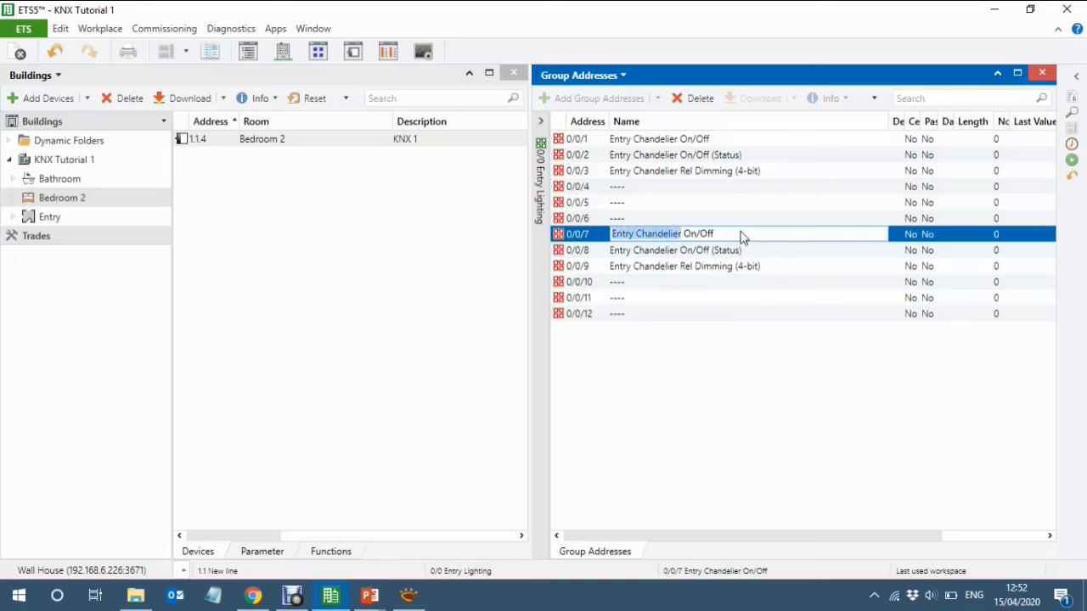
key(BackSpace)
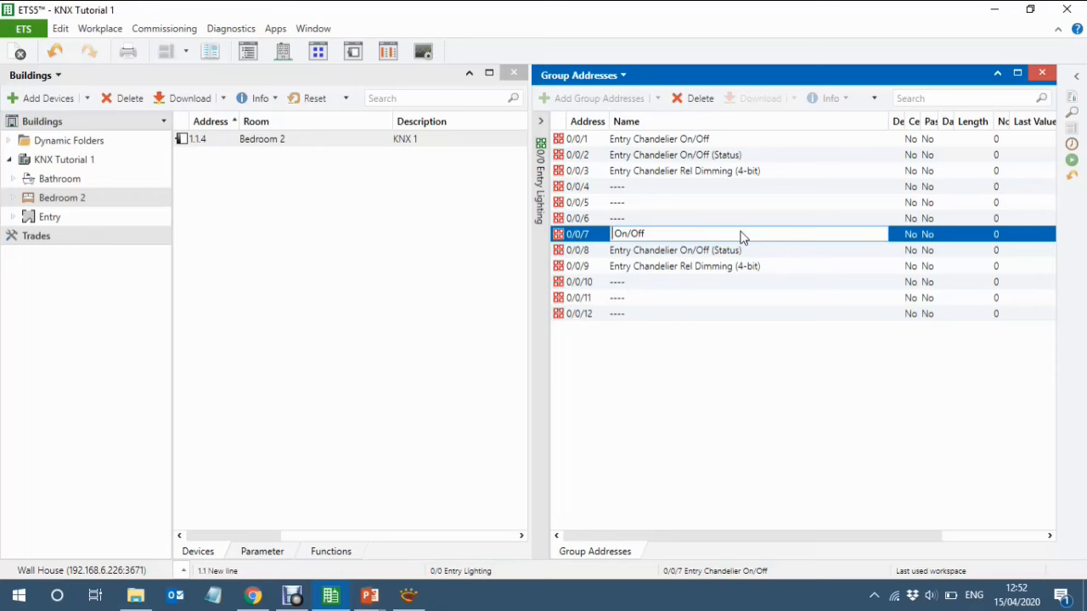
Remove the "Entry Chandelier" prefix from the name of group address 0/0/8, keeping only "On/Off (Status)"
key(Down)
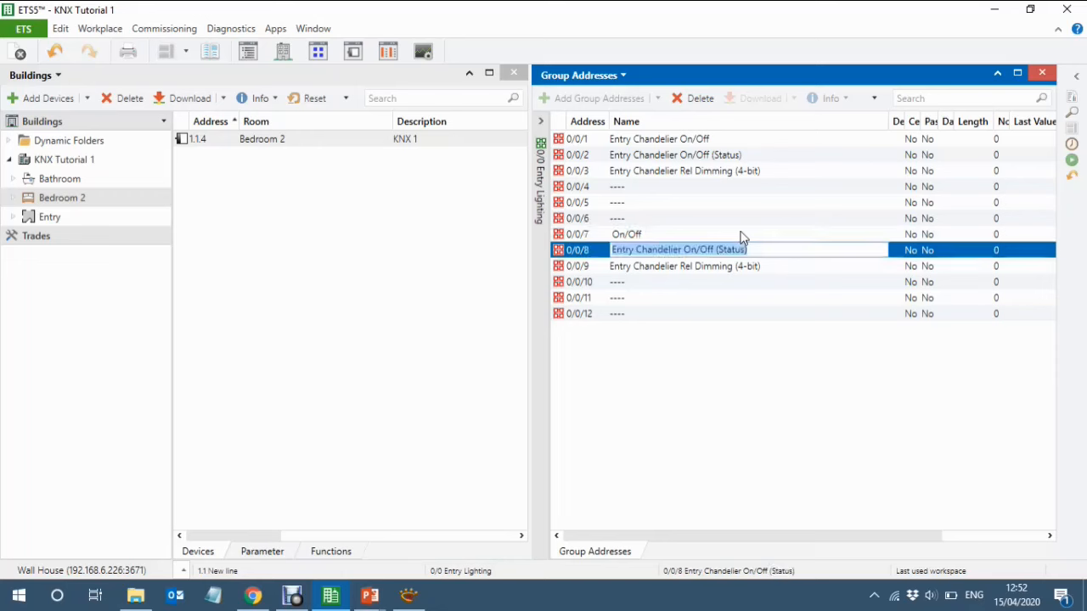
key(shift+Left)
key(shift+Left)
key(shift+Left)
key(shift+Left)
key(shift+Left)
key(shift+Left)
key(shift+Left)
key(shift+Left)
key(shift+Left)
key(shift+Left)
key(shift+Left)
key(shift+Left)
key(shift+Left)
key(shift+Left)
key(shift+Left)
key(shift+Left)
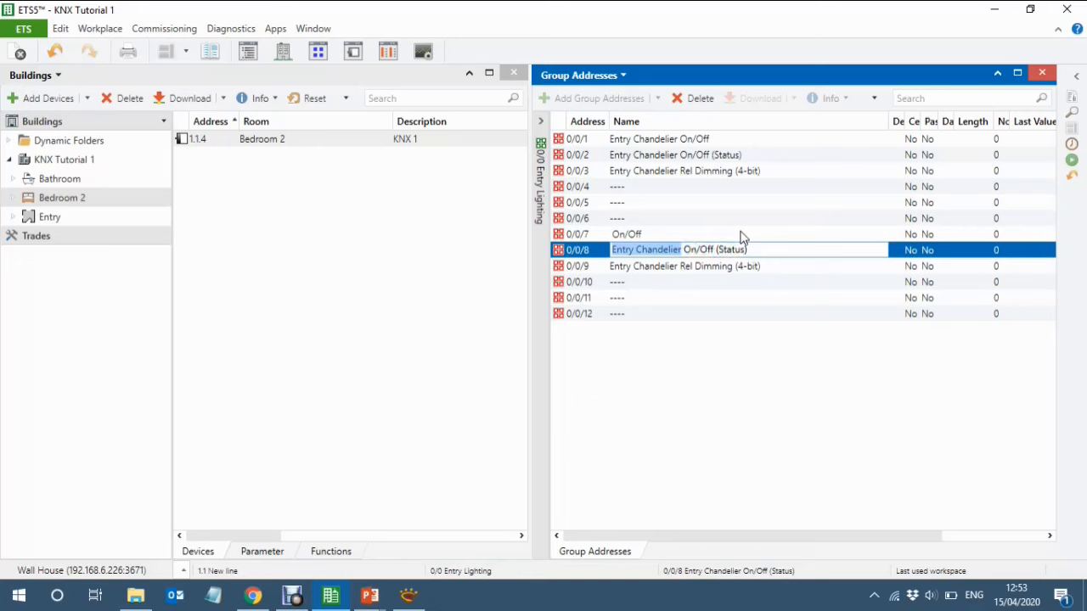
key(BackSpace)
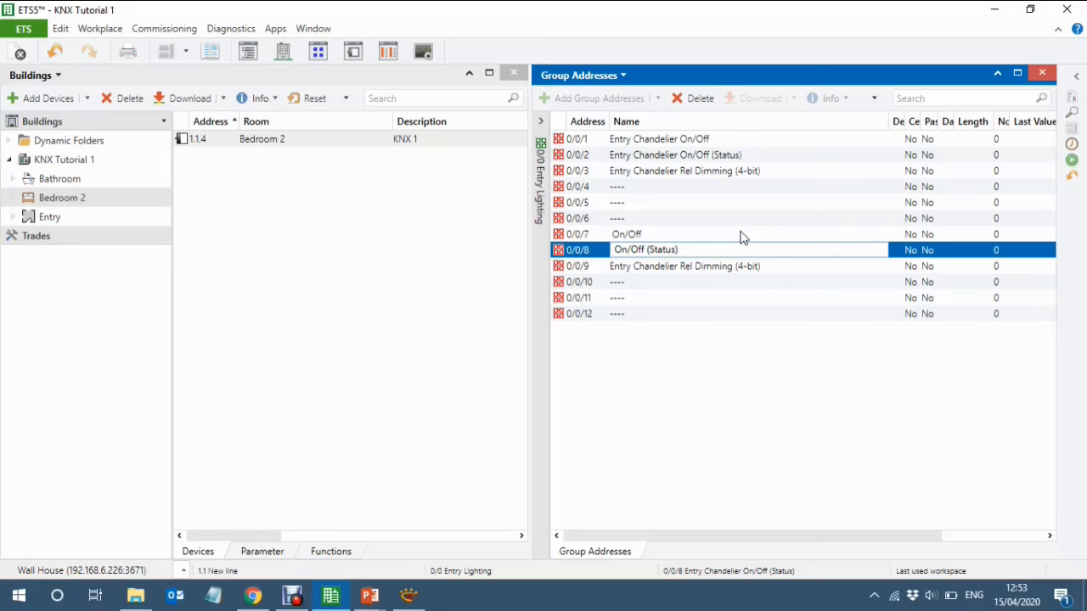
Remove the "Entry Chandelier" prefix from the name of group address 0/0/9, keeping only "Rel Dimming (4-bit)"
click(789, 270)
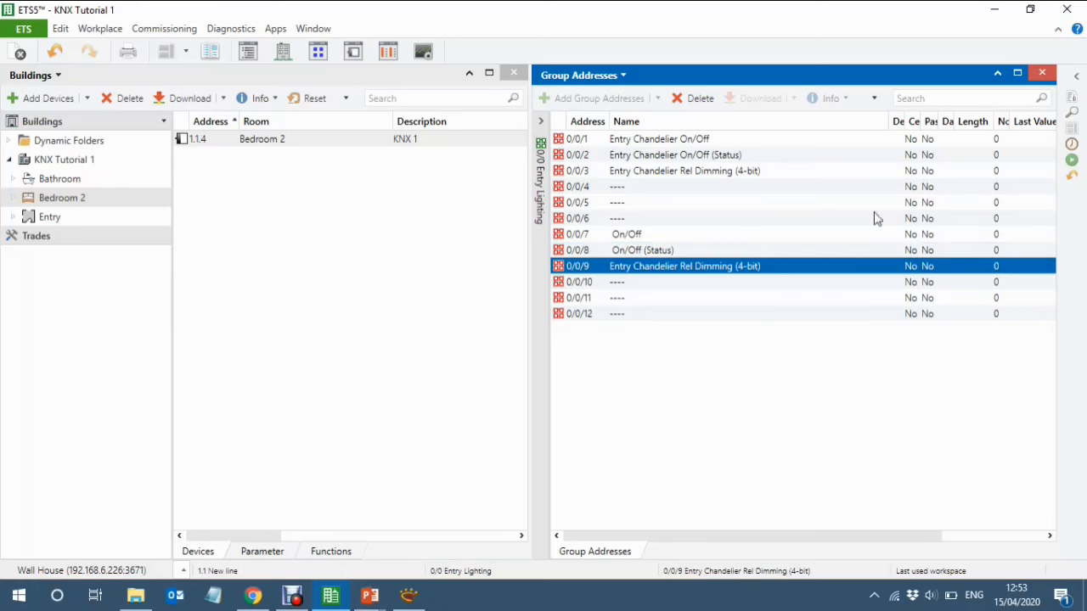
click(1075, 77)
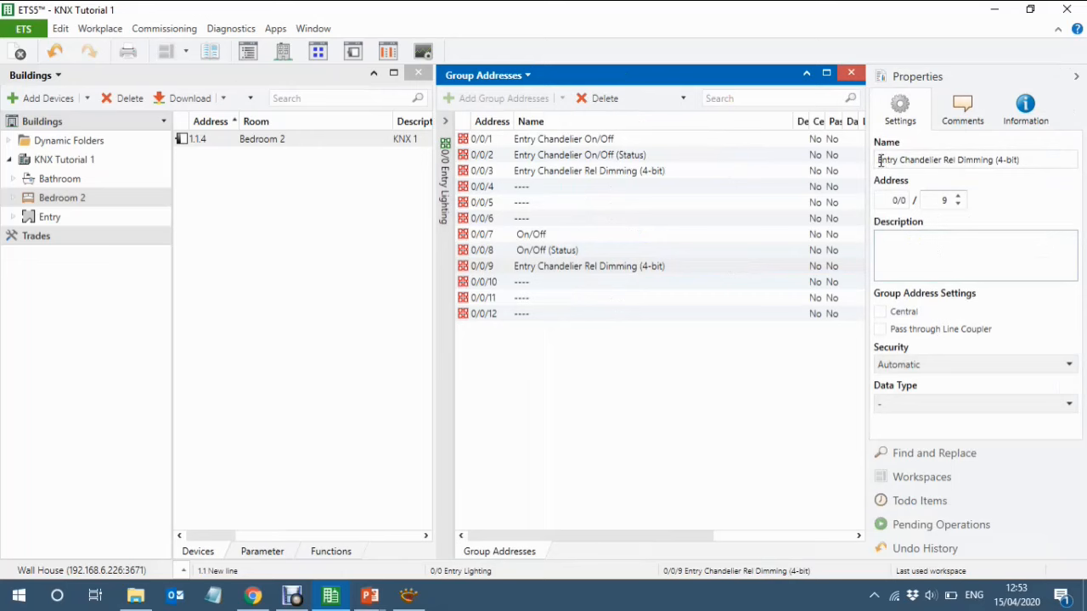
drag(878, 159, 942, 161)
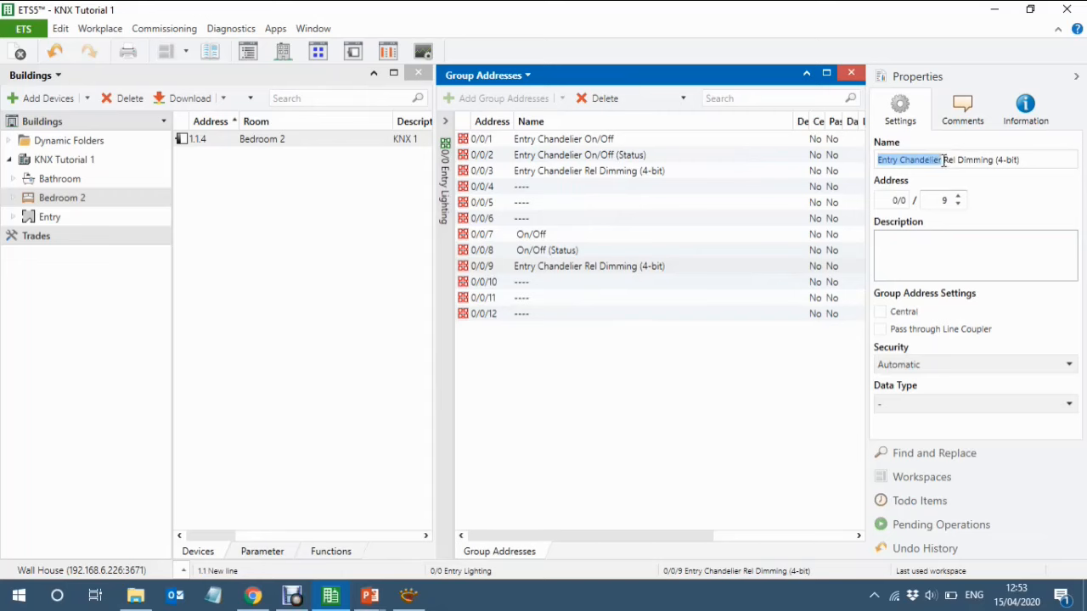
key(BackSpace)
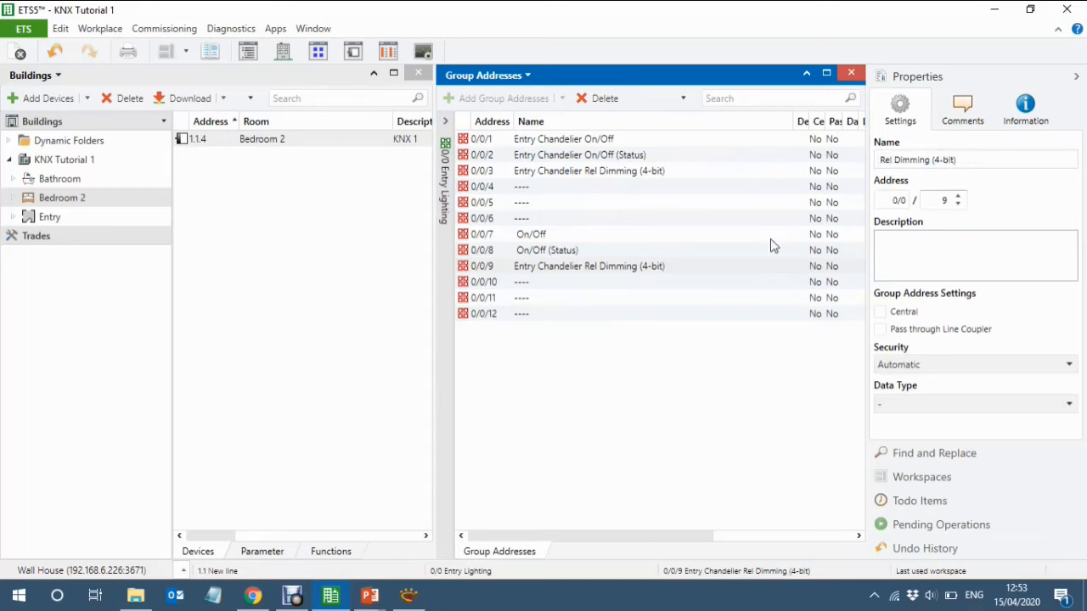
click(547, 316)
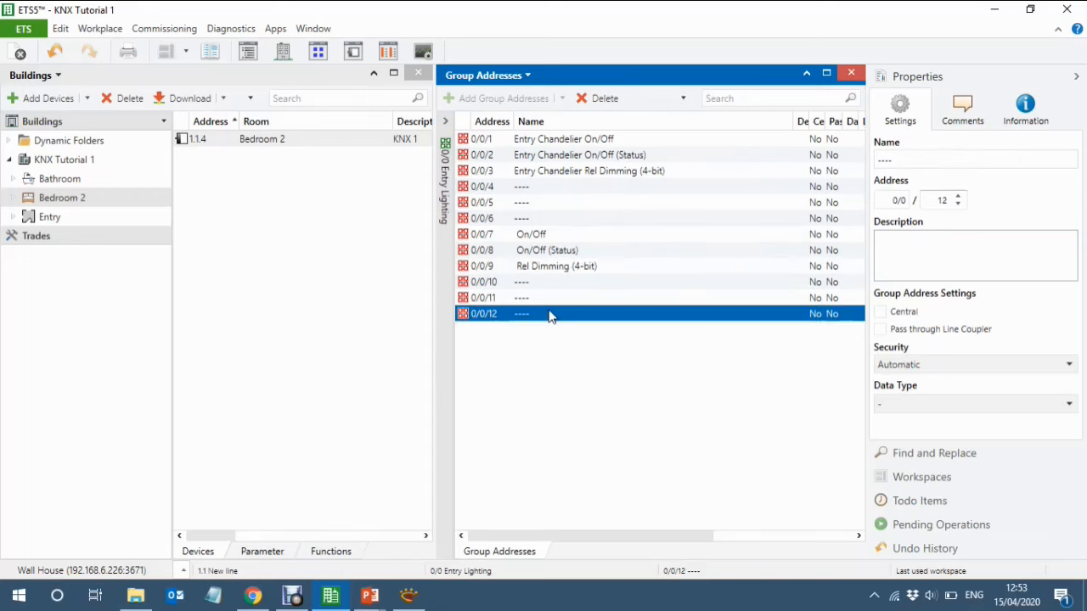
Duplicate group addresses 0/0/7 to 0/0/12 once with Paste Special, using Fill up (use first free)
click(563, 240)
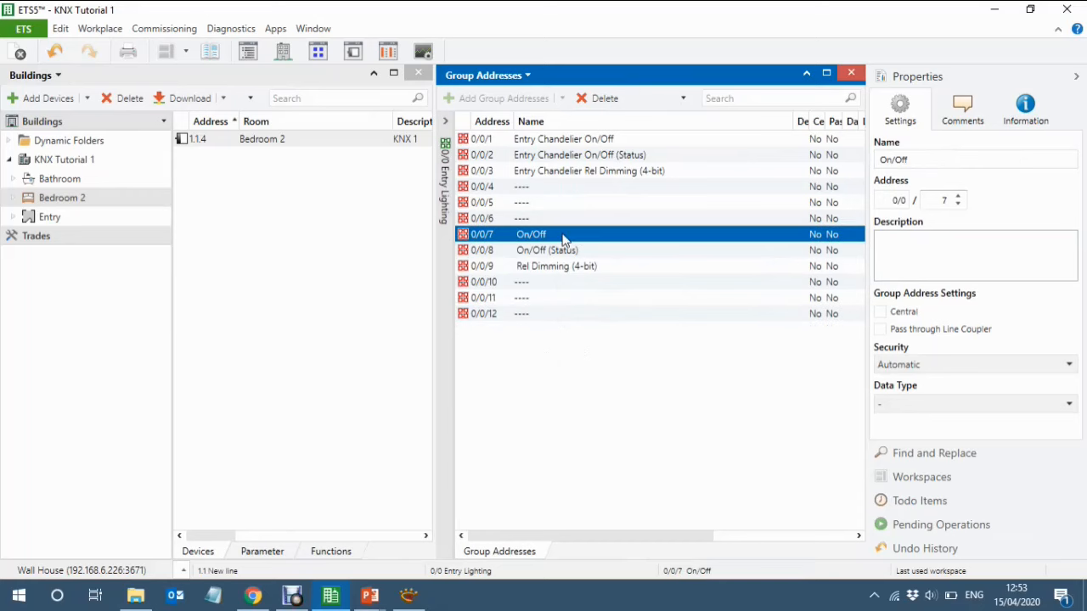
key(shift+Down)
key(shift+Down)
key(shift+Down)
key(shift+Down)
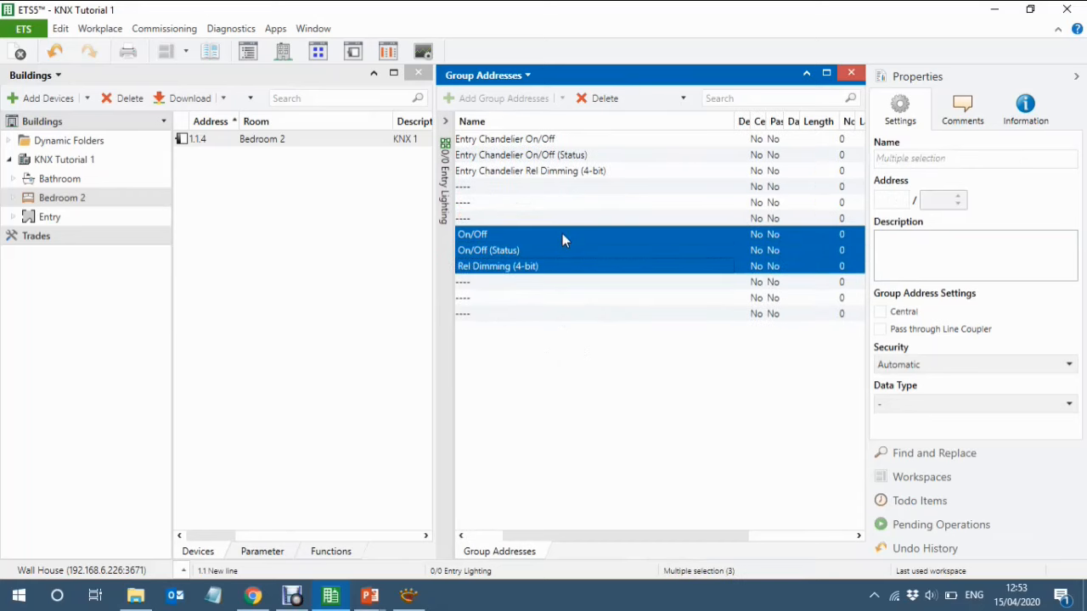
key(shift+Down)
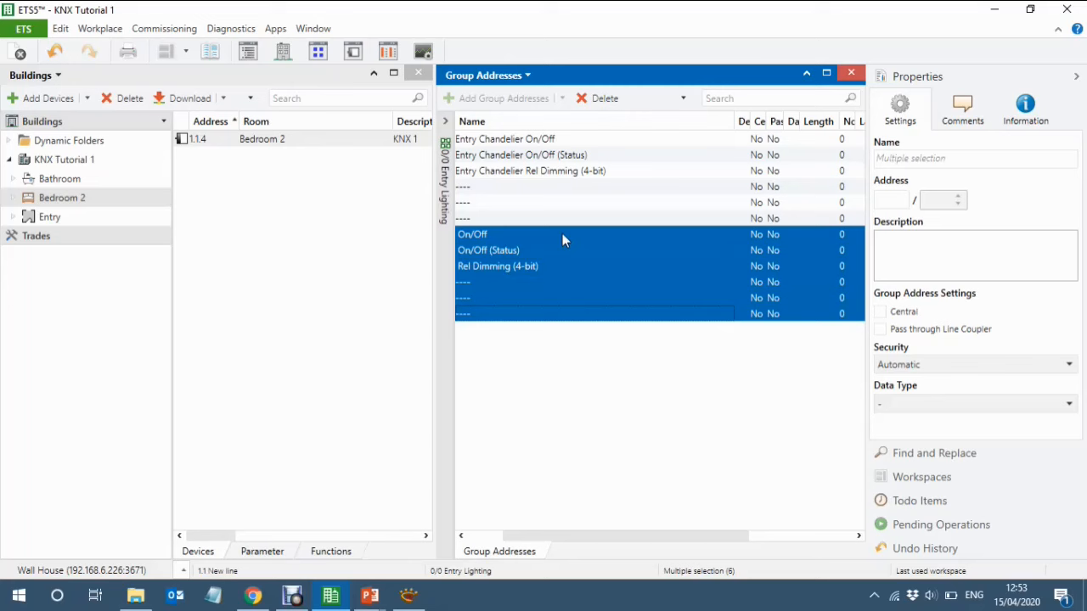
key(ctrl+shift+v)
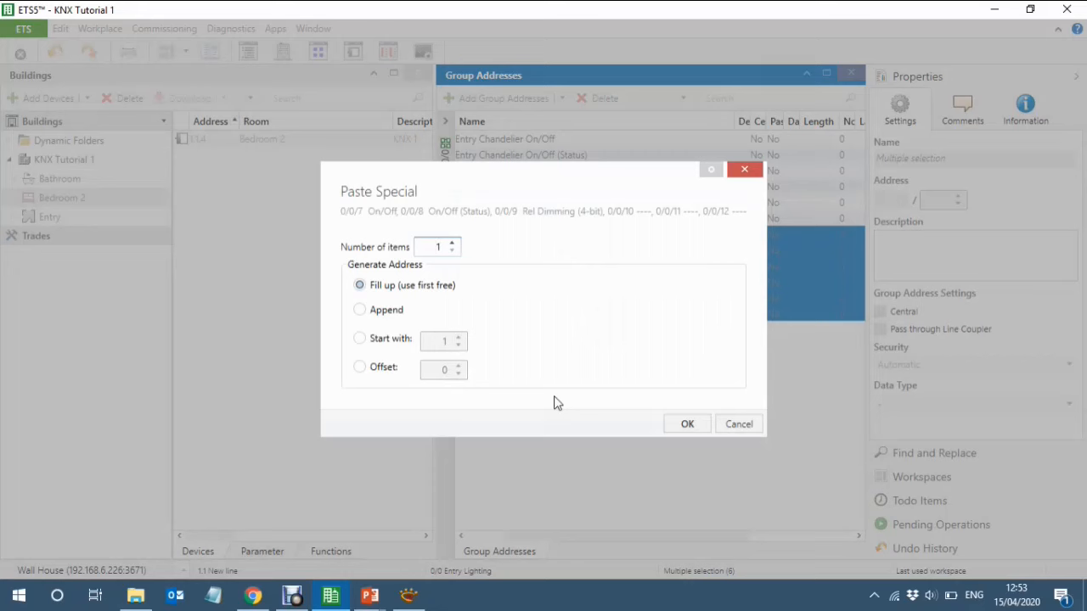
click(686, 424)
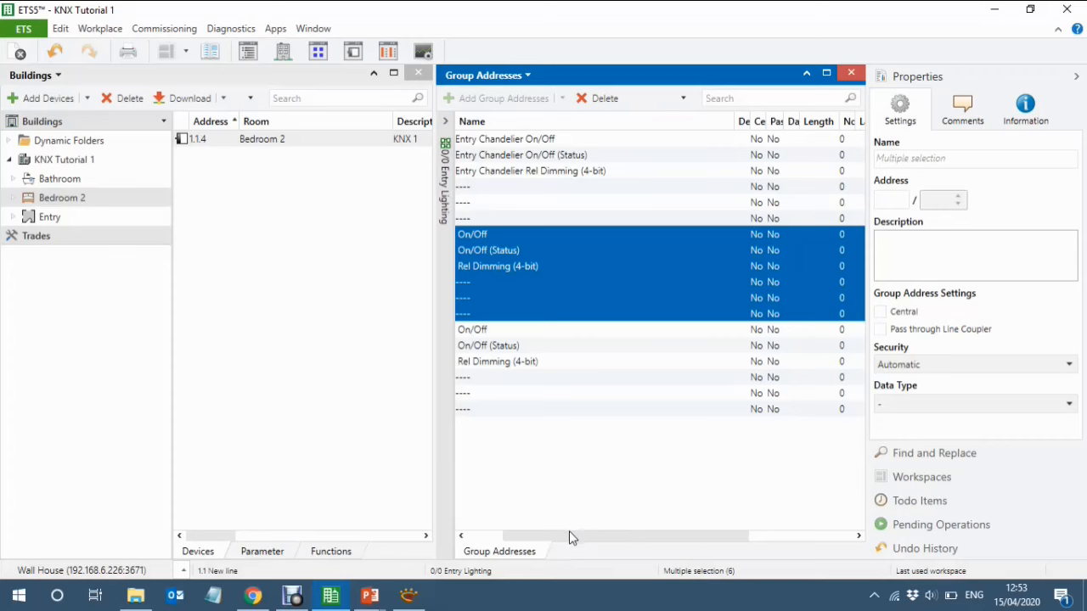
Add the prefix "Entry Spot Lights" to the name of group address 0/0/7, giving "Entry Spot Lights On/Off"
drag(565, 536, 461, 538)
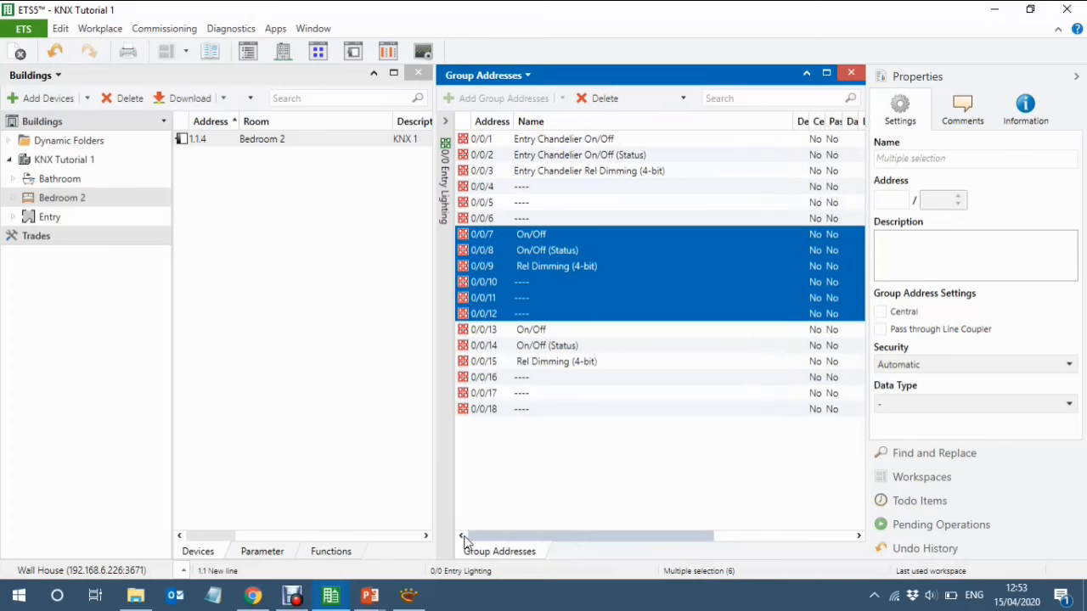
click(588, 234)
click(587, 234)
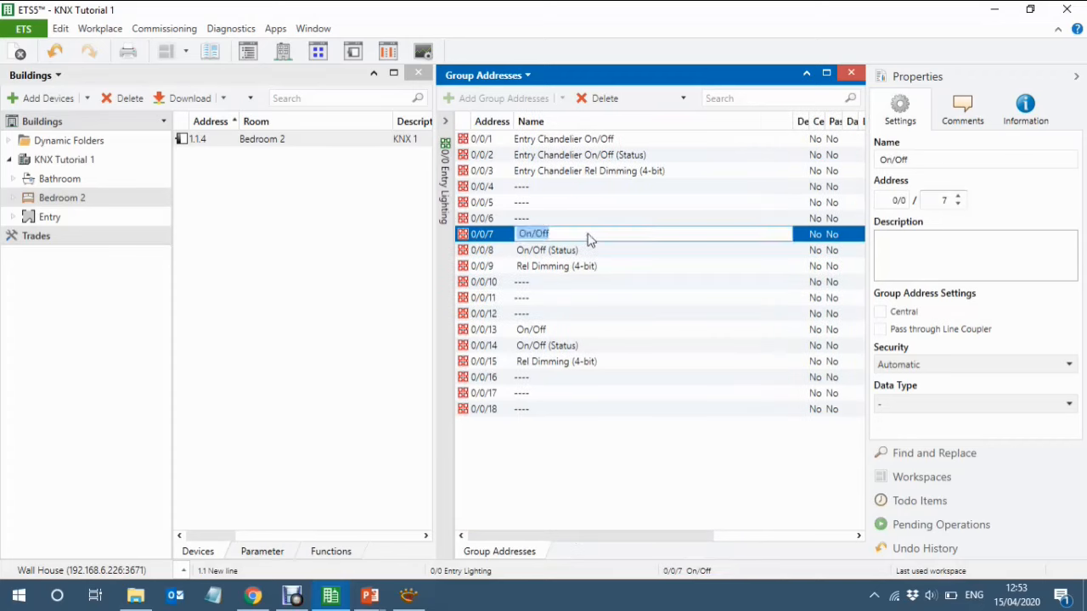
key(Left)
text(Entr)
text(y )
text(Spot)
text( Light)
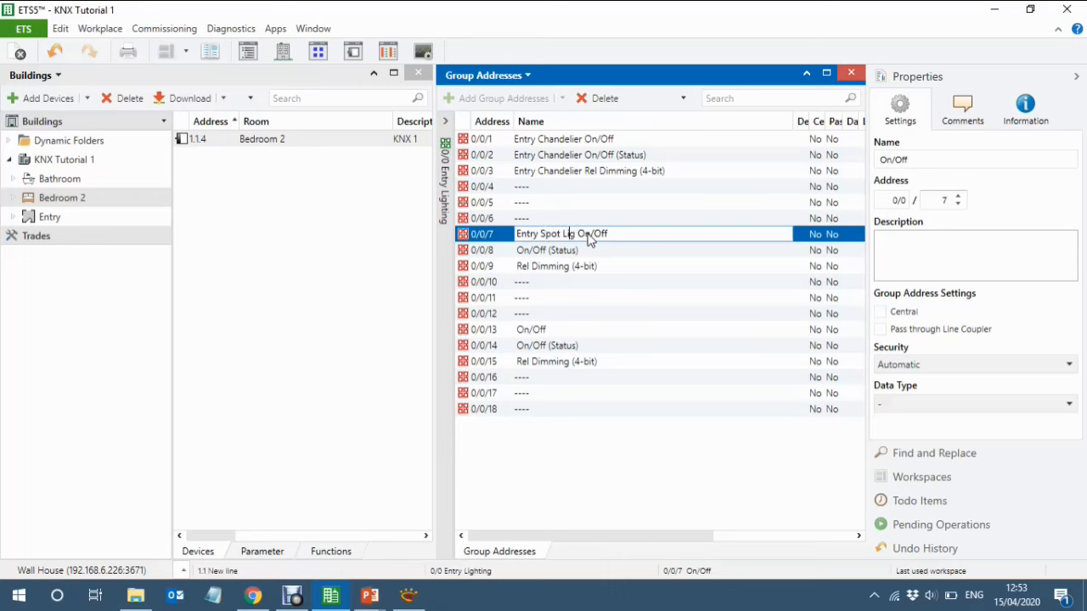
text(s)
Copy the "Entry Spot Lights" prefix from 0/0/7 to the start of the names of group addresses 0/0/8 and 0/0/9
key(shift+Left)
key(shift+Left)
key(shift+Left)
key(shift+Left)
key(shift+Left)
key(shift+Left)
key(shift+Left)
key(shift+Left)
key(shift+Left)
key(shift+Left)
key(shift+Left)
key(shift+Left)
key(shift+Left)
key(shift+Left)
key(shift+Left)
key(shift+Left)
key(shift+Left)
key(ctrl+c)
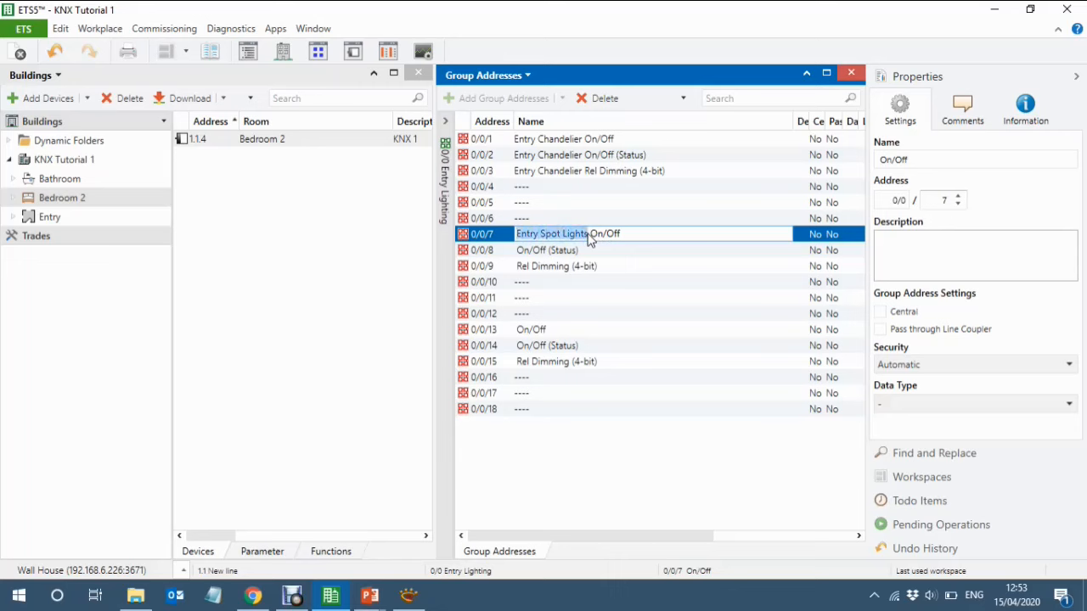
key(Right)
key(Down)
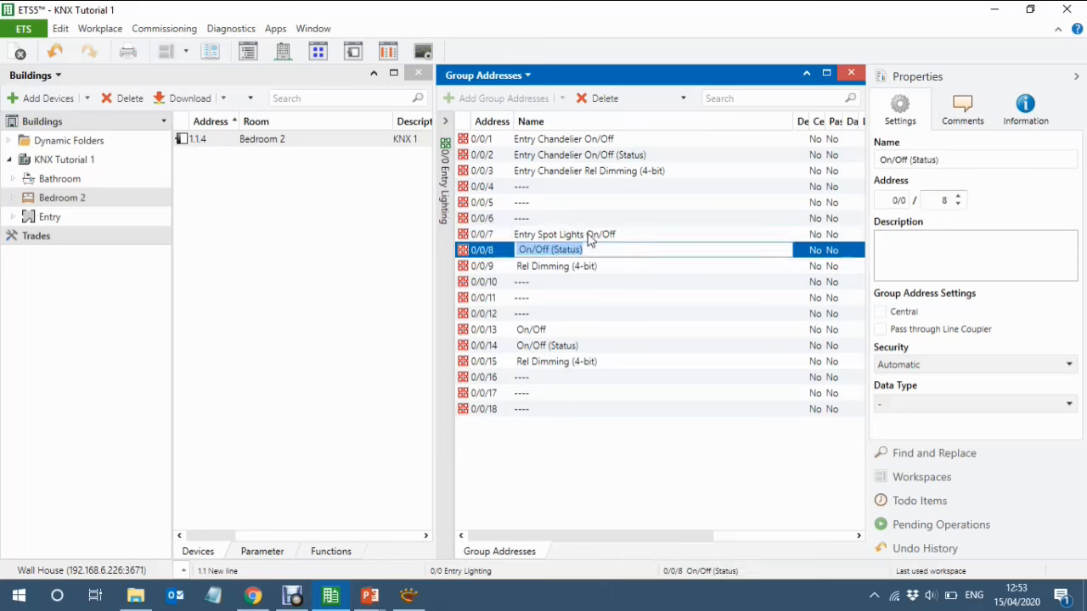
key(Home)
key(ctrl+v)
key(Down)
key(Home)
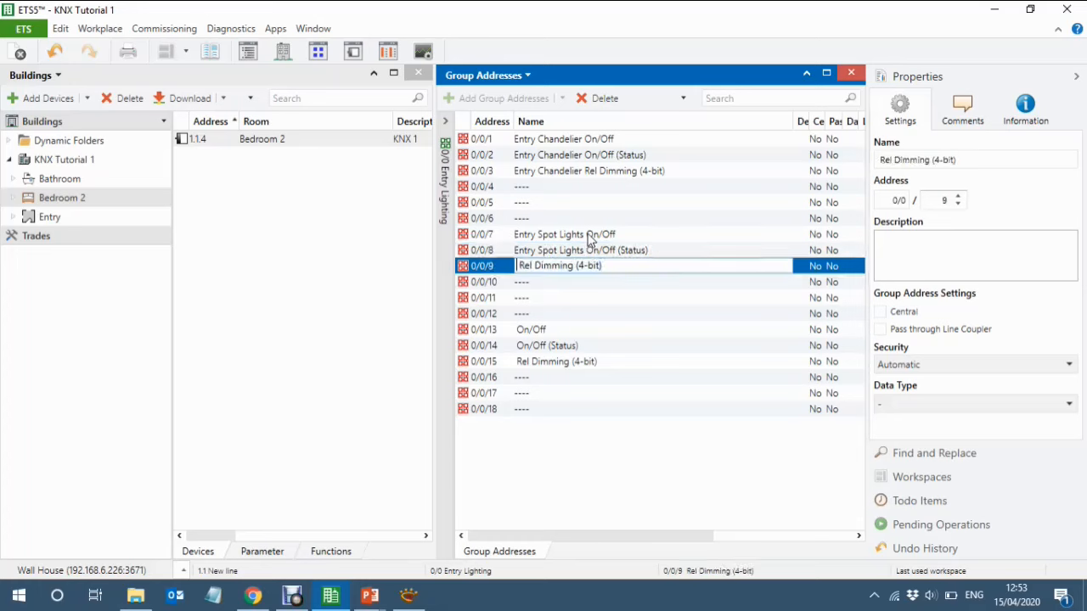
key(ctrl+v)
Rename group address 0/0/13 as "Entry Wall Lights On/Off", reusing the copied "Entry Spot Lights" prefix with "Spot" replaced by "Wall"
key(Down)
key(Down)
key(Down)
key(Down)
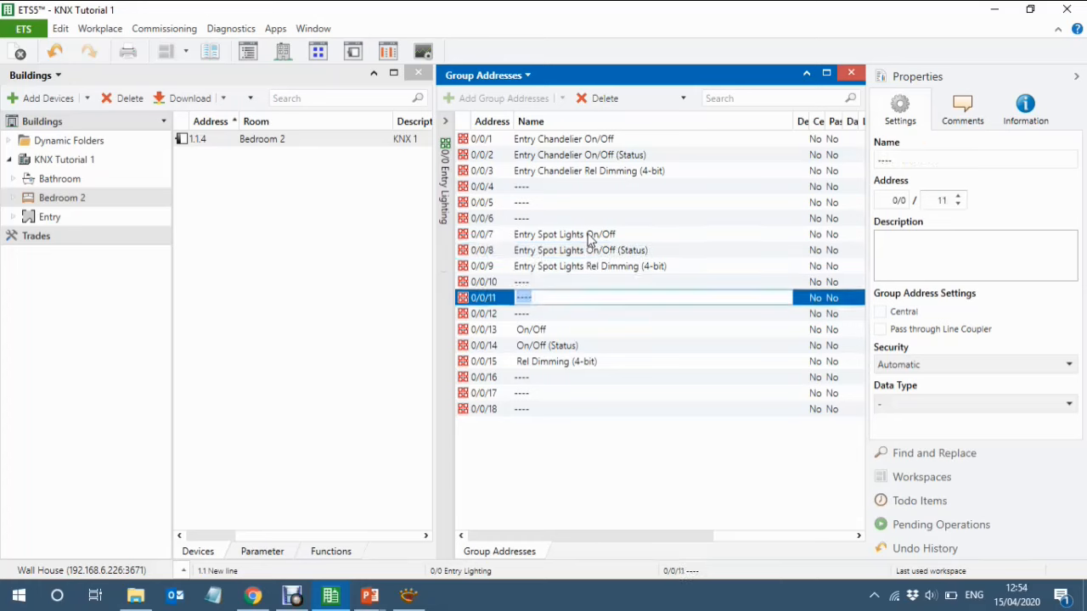
key(Home)
key(ctrl+v)
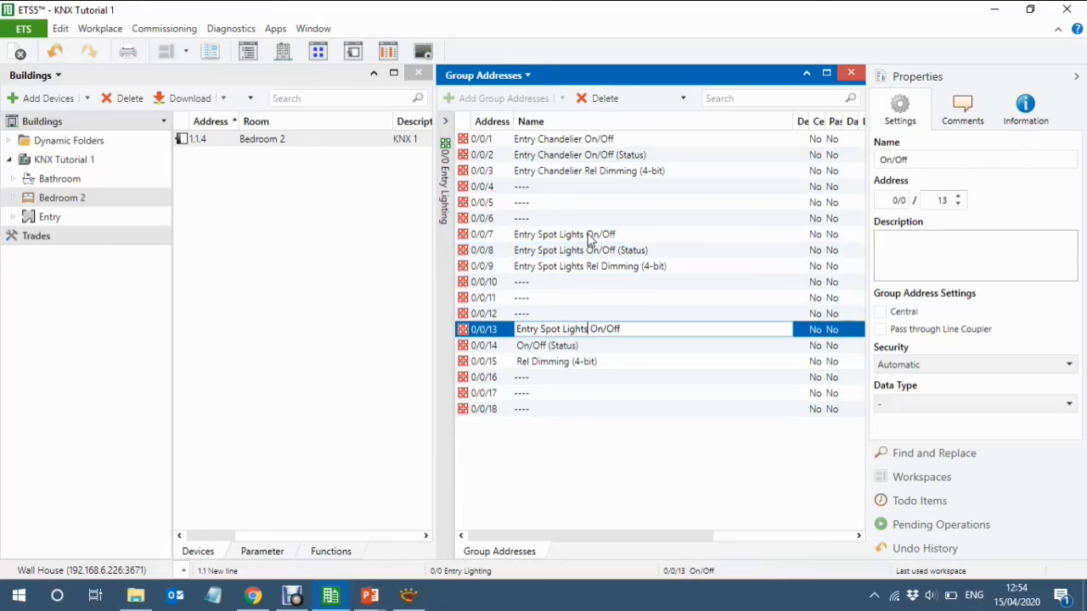
key(BackSpace)
key(BackSpace)
key(BackSpace)
key(BackSpace)
key(BackSpace)
key(BackSpace)
key(BackSpace)
key(BackSpace)
key(BackSpace)
key(BackSpace)
key(BackSpace)
key(BackSpace)
text(Wall Lights)
Copy the "Entry Wall Lights" prefix from 0/0/13 to the start of the names of group addresses 0/0/14 and 0/0/15
key(ctrl+shift+Left)
key(ctrl+shift+Left)
key(ctrl+shift+Left)
key(ctrl+c)
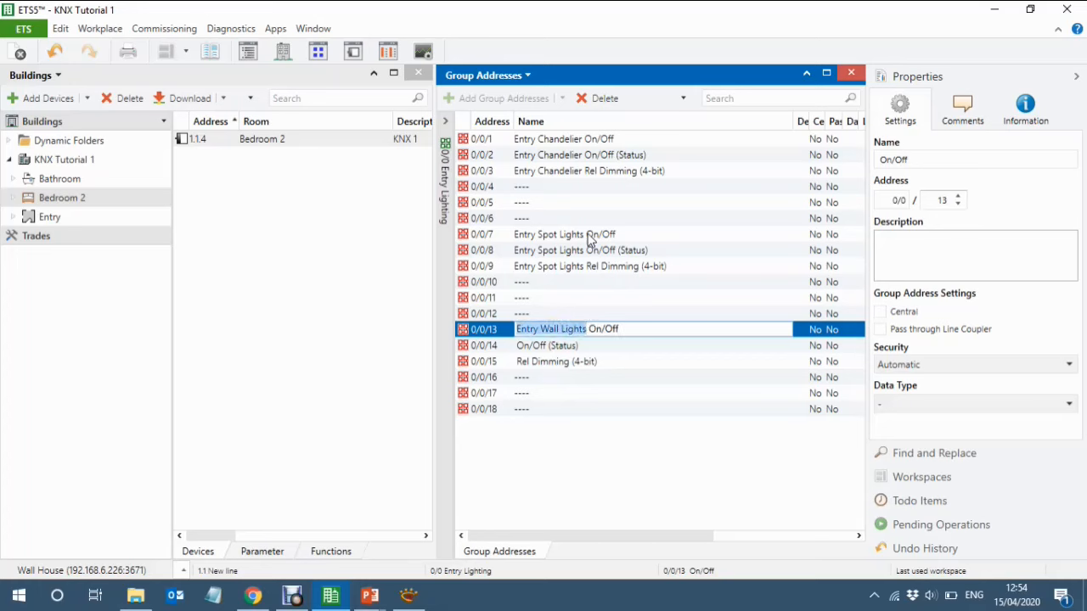
key(Right)
key(Down)
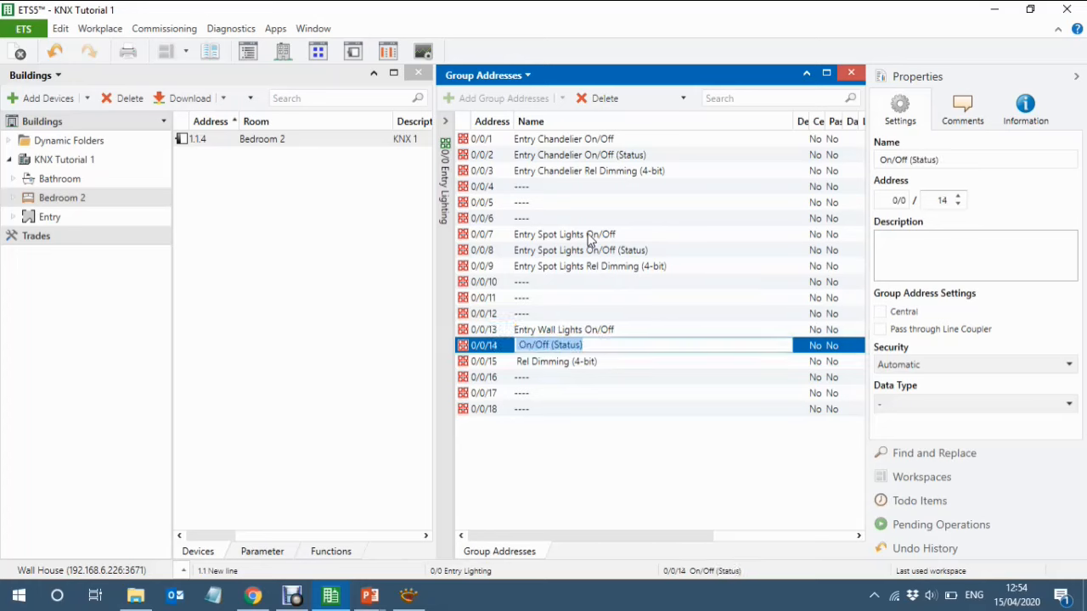
key(Left)
key(ctrl+v)
key(Down)
key(Left)
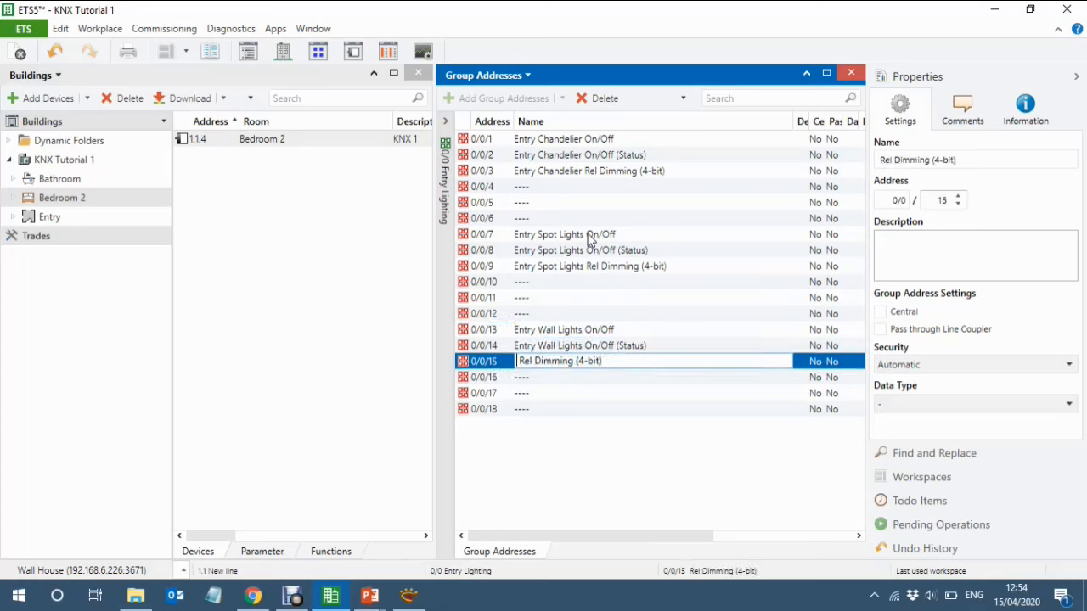
key(ctrl+v)
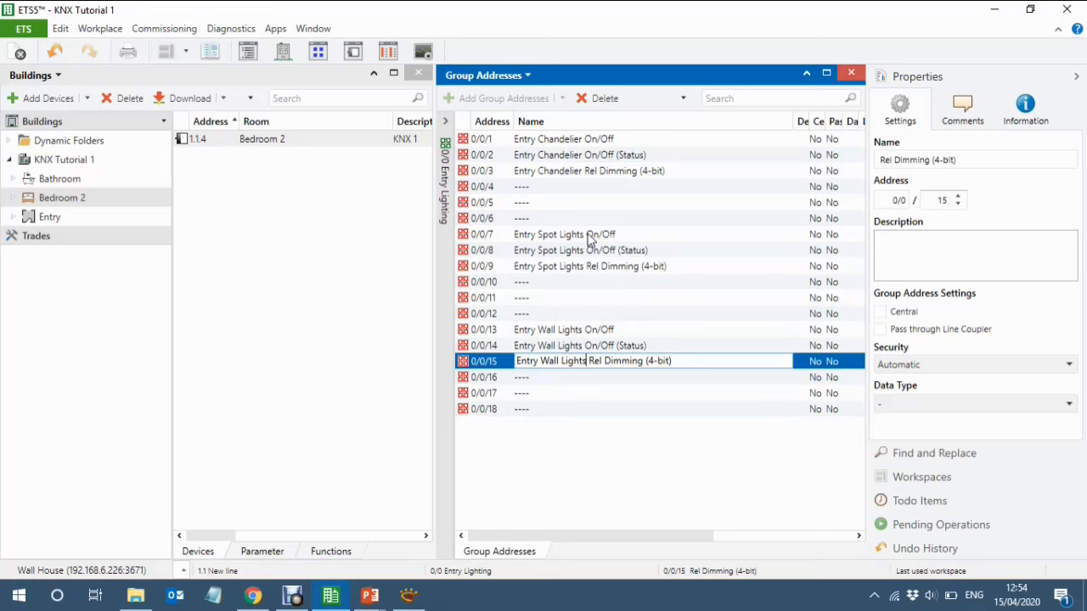
key(Down)
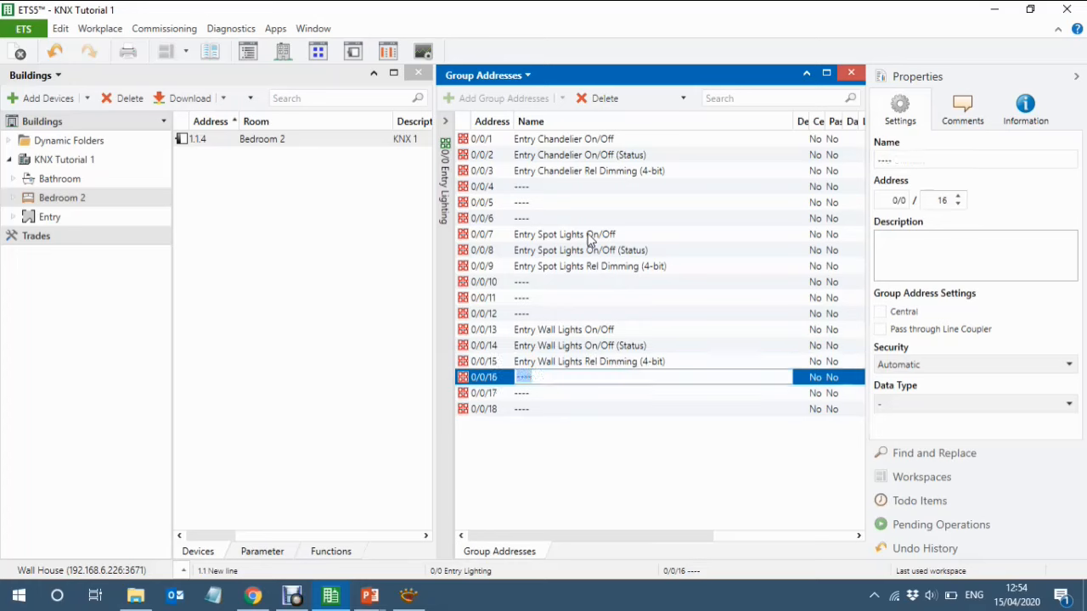
key(Return)
key(Return)
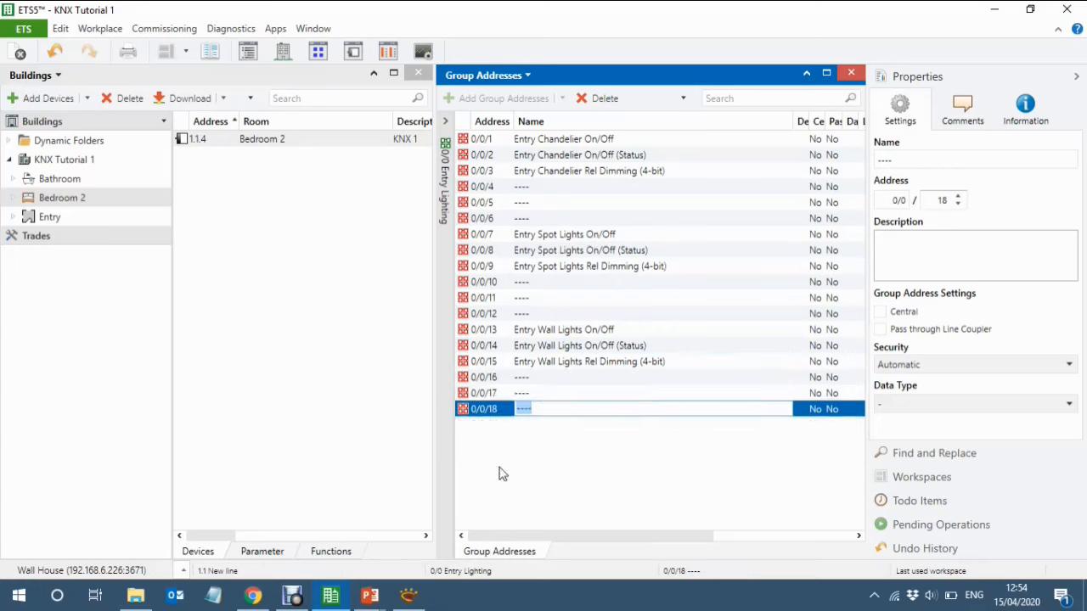
key(ctrl+v)
key(BackSpace)
key(BackSpace)
key(BackSpace)
key(BackSpace)
key(BackSpace)
key(BackSpace)
key(BackSpace)
key(BackSpace)
key(BackSpace)
key(BackSpace)
key(BackSpace)
key(BackSpace)
key(BackSpace)
key(BackSpace)
key(BackSpace)
key(BackSpace)
key(BackSpace)
text(E)
key(Escape)
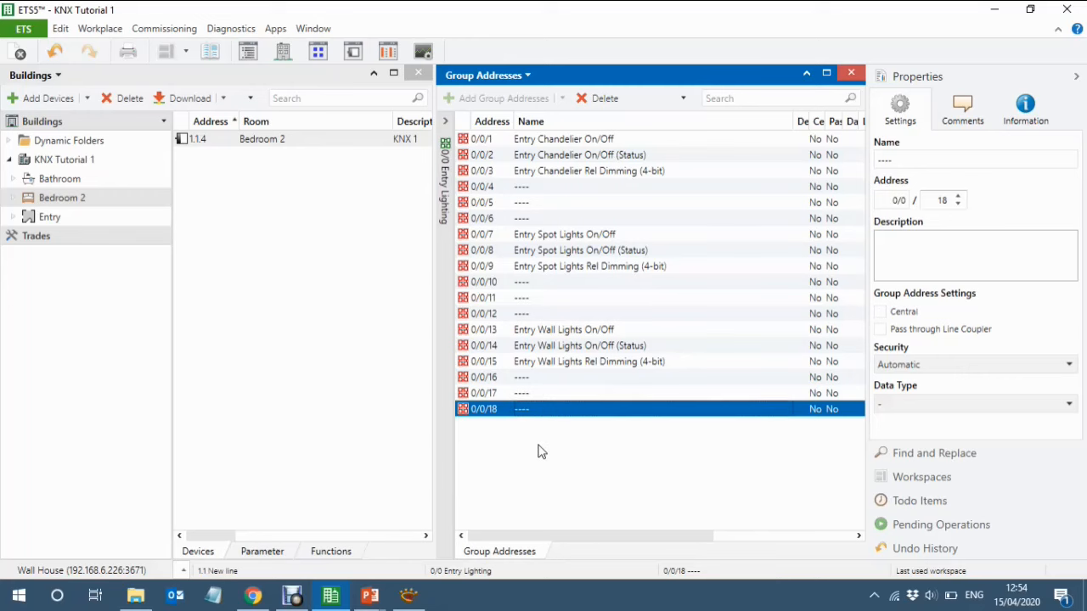
Duplicate the six-address Entry Spot Lights block into 0/0/19 to 0/0/24 with Paste Special, and rename the copied dimming address 0/0/21 as "----"
key(ctrl+shift+v)
click(718, 429)
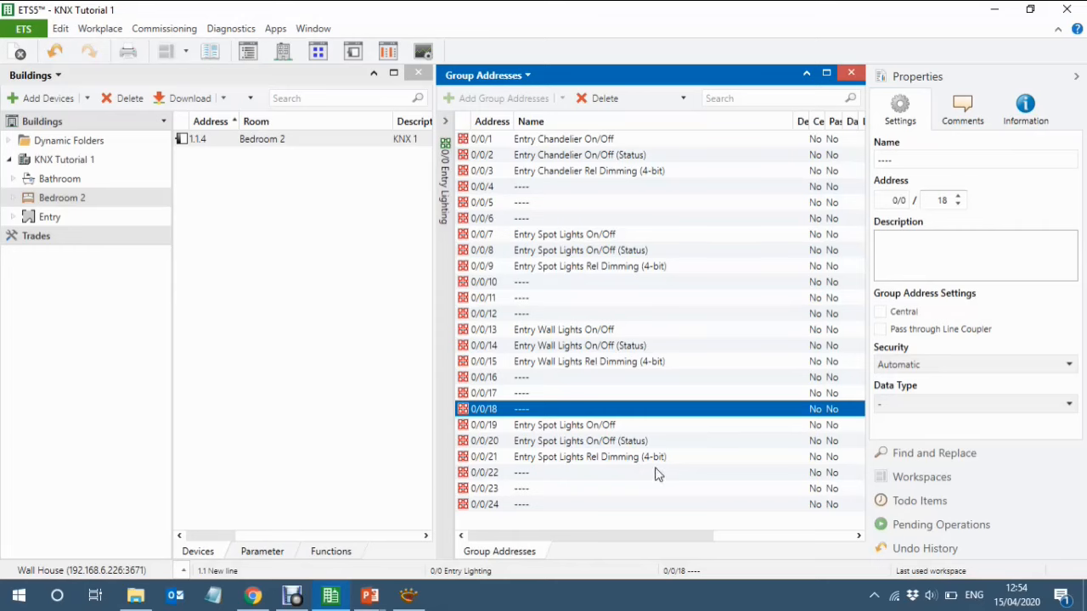
click(506, 459)
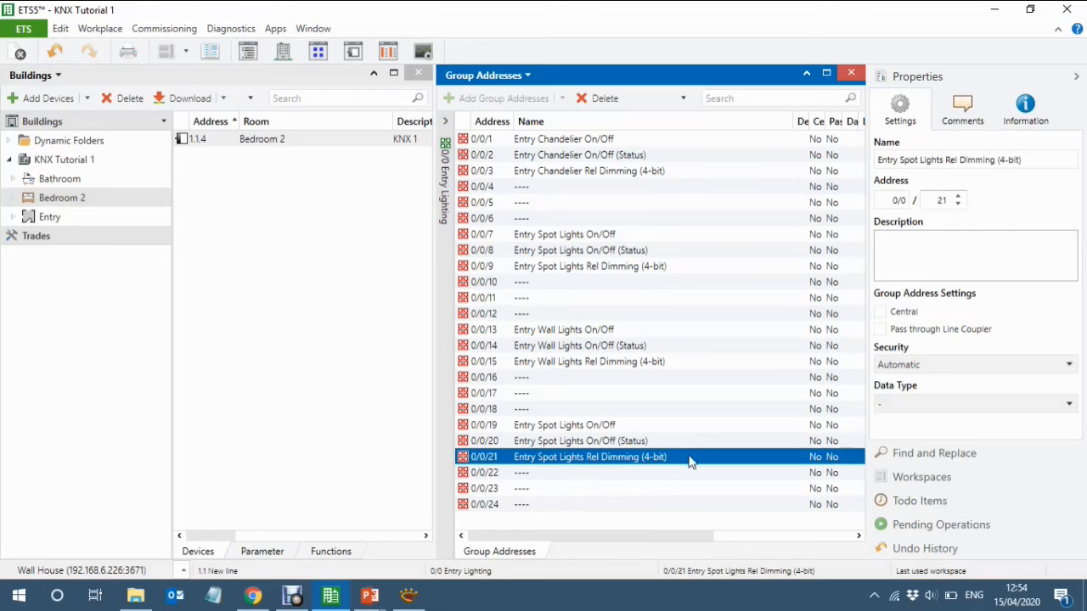
click(597, 477)
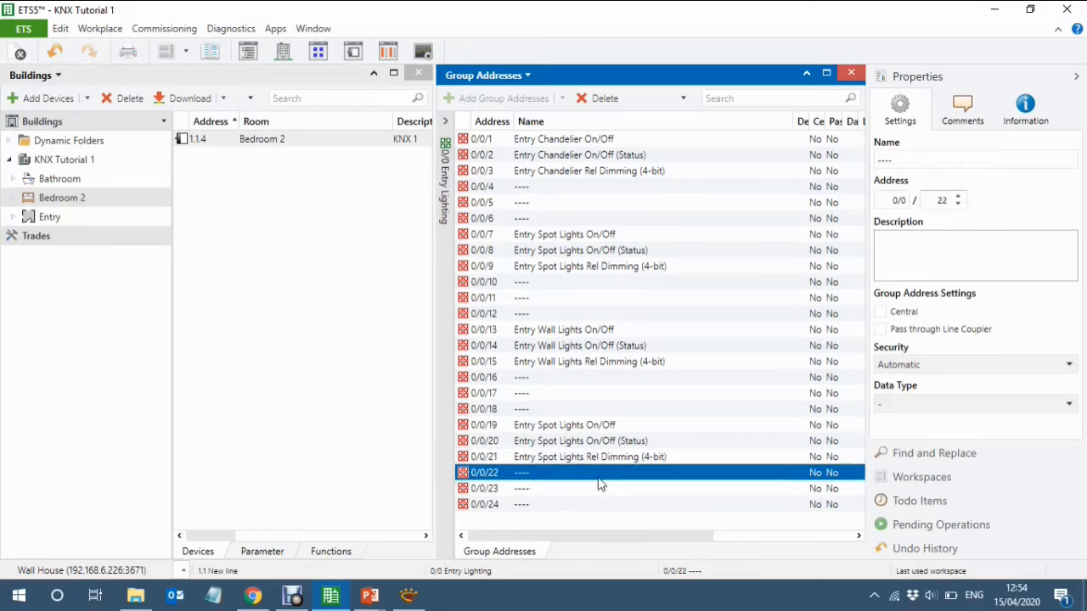
click(598, 477)
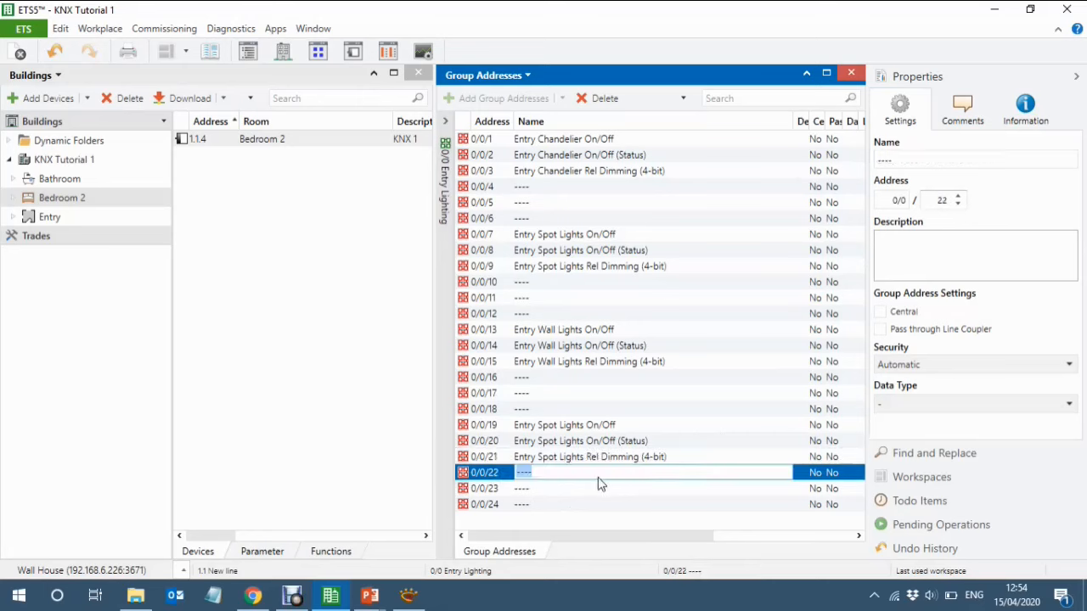
key(Up)
text(----)
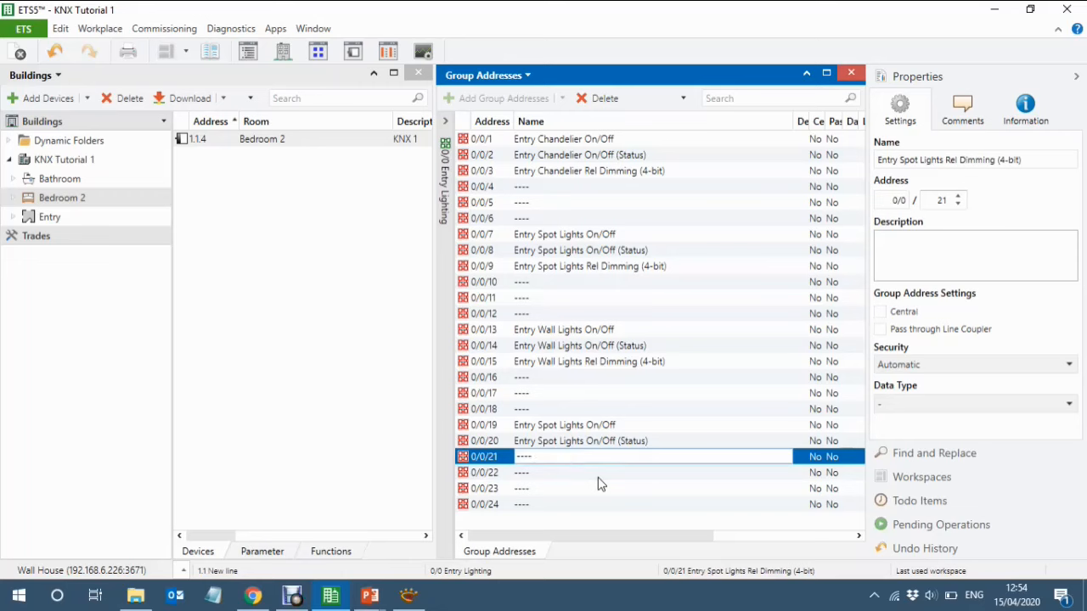
Replace "Spot" with "Statirs Step" in the name of group address 0/0/19, giving "Entry Statirs Step Lights On/Off"
key(Up)
key(Up)
key(End)
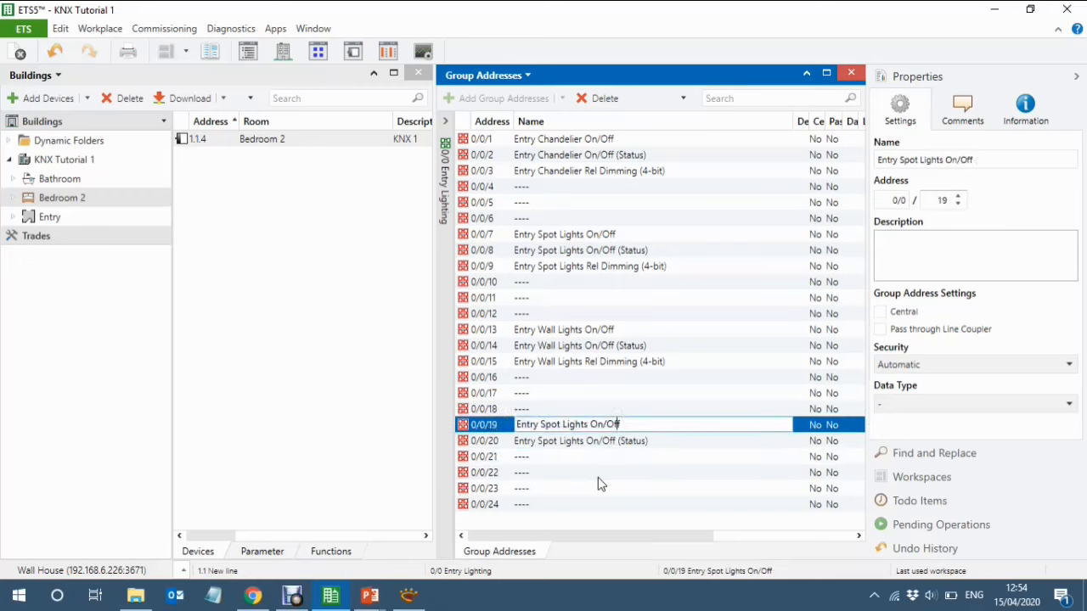
key(Left)
key(Left)
key(Left)
key(Left)
key(BackSpace)
key(BackSpace)
key(BackSpace)
key(BackSpace)
text(st)
key(BackSpace)
key(BackSpace)
text(Statirs)
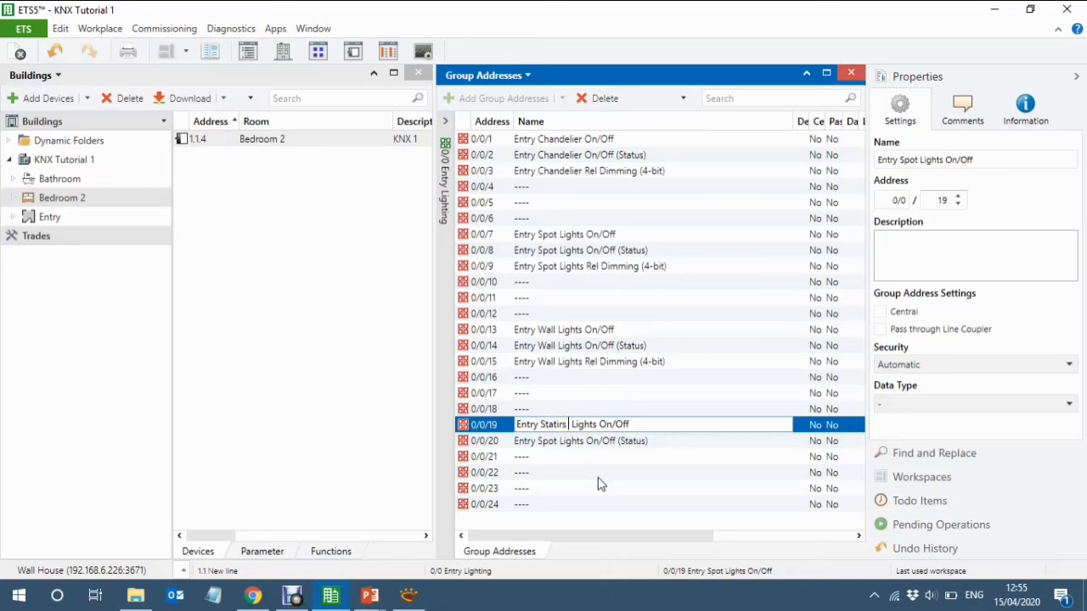
text( Step)
key(Down)
Rename group address 0/0/20 as "Entry Statirs Step Lights On/Off (Status)", replacing "Spot Lights" with "Statirs Step Lights" copied from 0/0/19
key(Right)
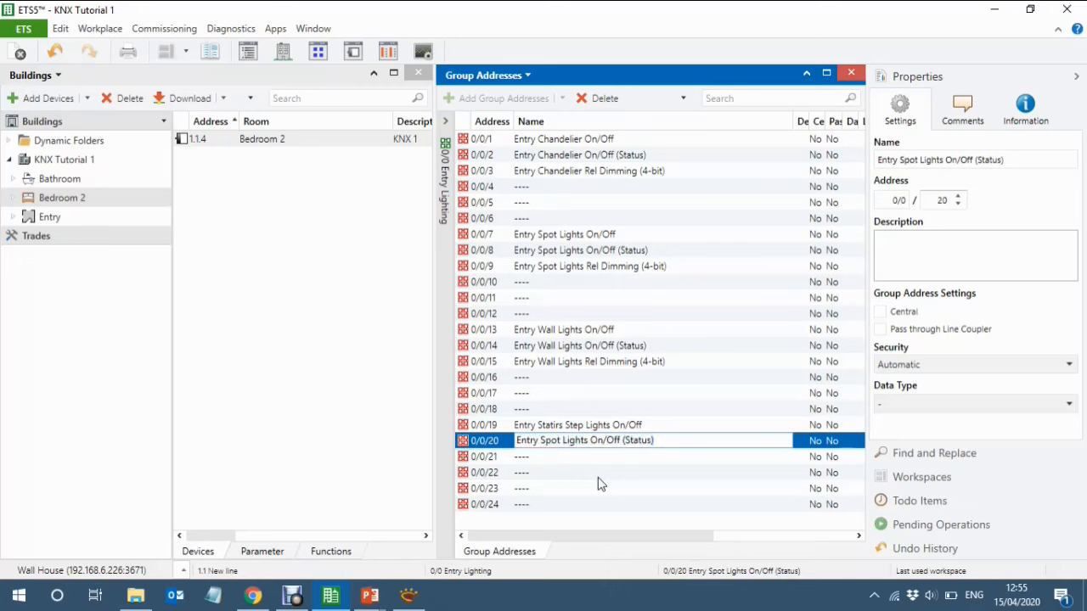
key(Up)
key(Left)
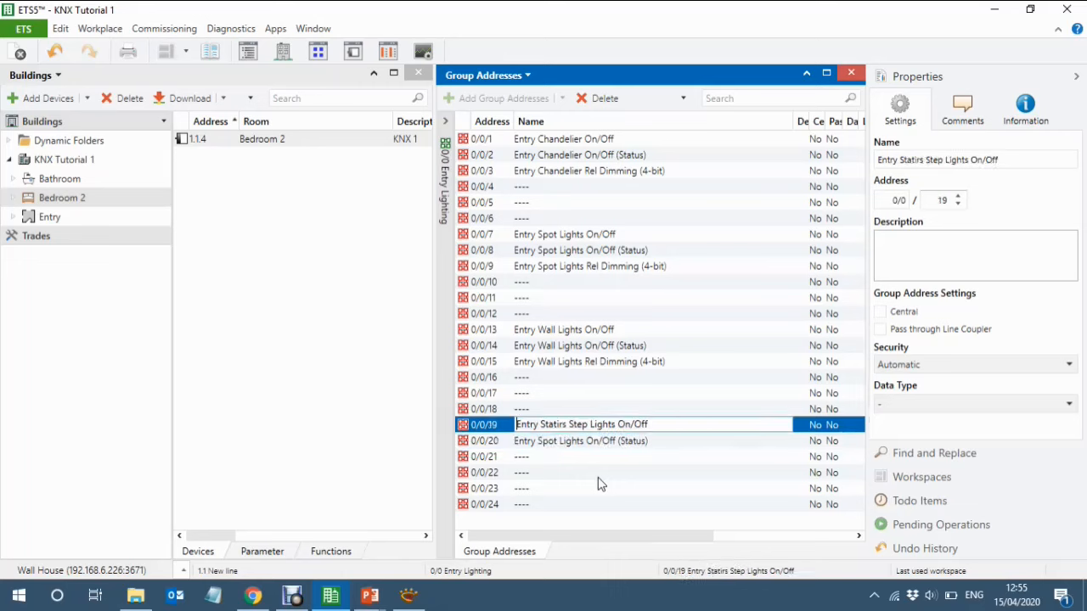
key(Right)
key(Right)
key(Right)
key(Right)
key(shift+Right)
key(shift+Right)
key(shift+Right)
key(shift+Right)
key(shift+Right)
key(shift+Right)
key(shift+Right)
key(shift+Right)
key(shift+Right)
key(shift+Right)
key(shift+Right)
key(shift+Right)
key(shift+Right)
key(shift+Right)
key(shift+Right)
key(shift+Right)
key(shift+Right)
key(shift+Right)
key(shift+Right)
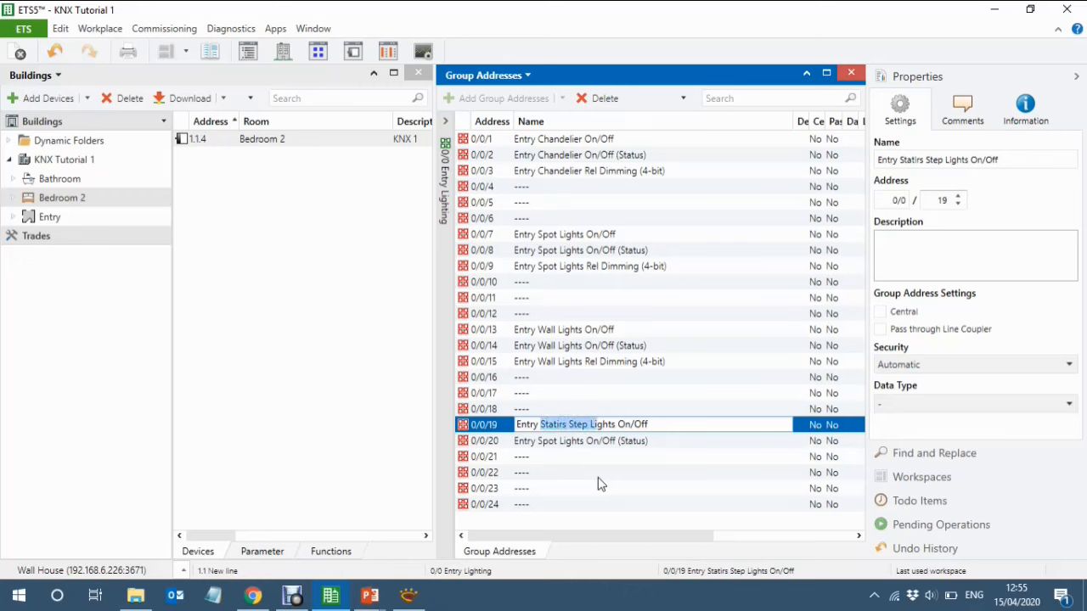
key(shift+Right)
key(ctrl+c)
key(Down)
key(Down)
key(Left)
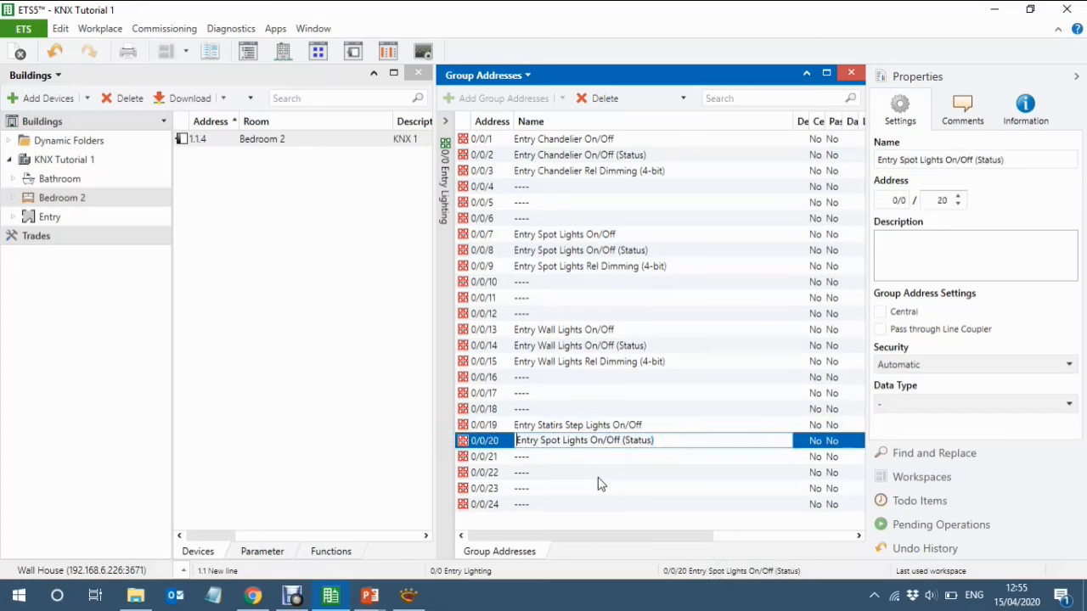
key(ctrl+Right)
key(shift+Right)
key(shift+Right)
key(shift+Right)
key(shift+Right)
key(shift+Right)
key(shift+Right)
key(shift+Right)
key(shift+Right)
key(shift+Right)
key(shift+Right)
key(shift+Right)
key(shift+Right)
key(shift+Right)
key(shift+Right)
key(shift+Right)
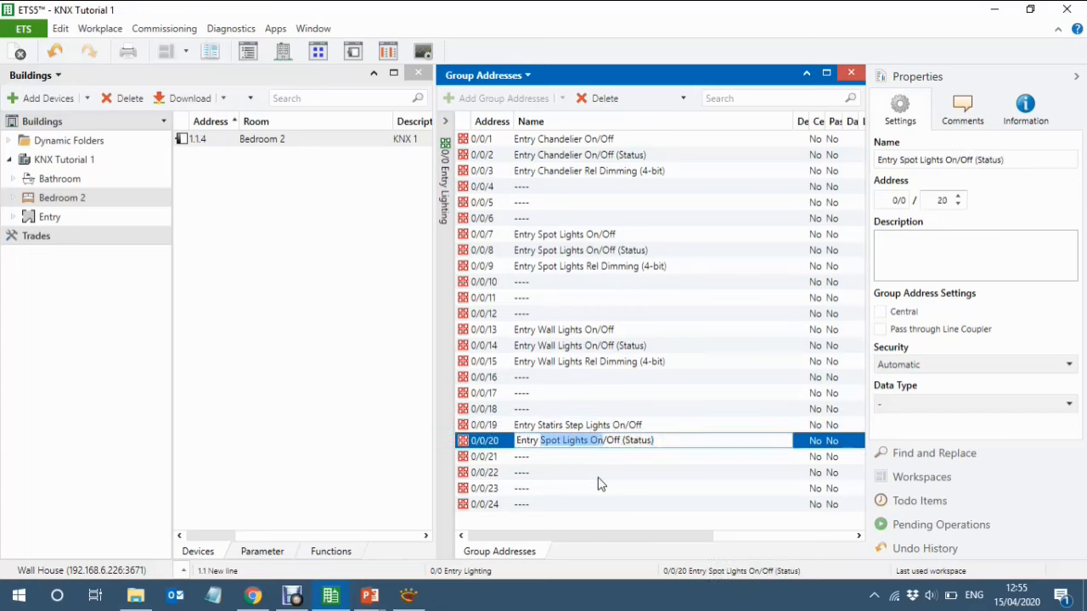
key(shift+Left)
key(shift+Left)
key(shift+Left)
key(ctrl+v)
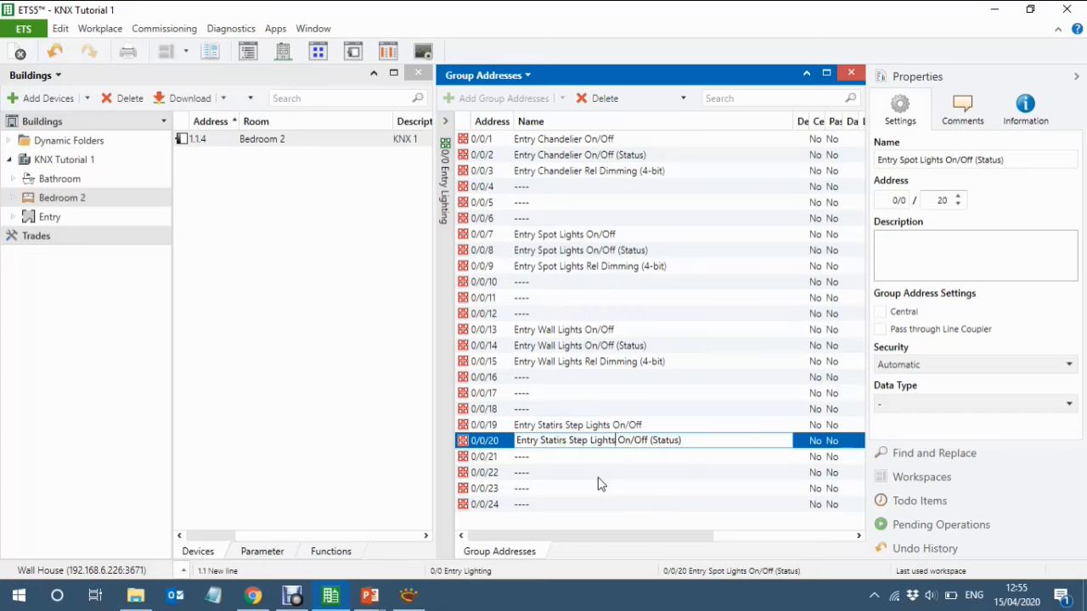
key(Return)
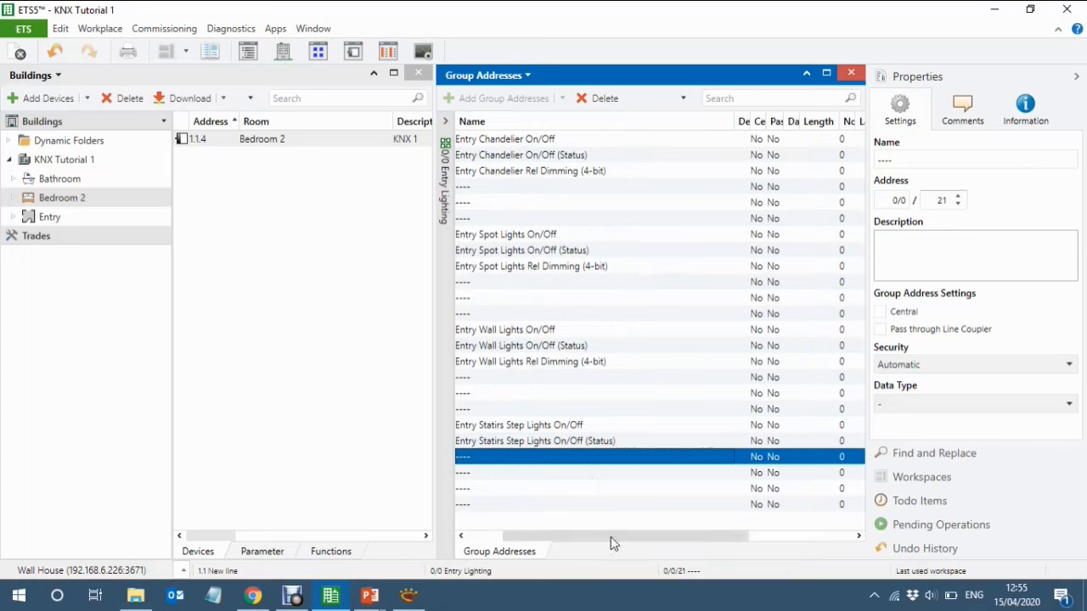
Display the group objects of LED dimmer 1.1.1 in the Entry's KNX Cabinet, with the properties and building tree collapsed
drag(610, 536, 510, 535)
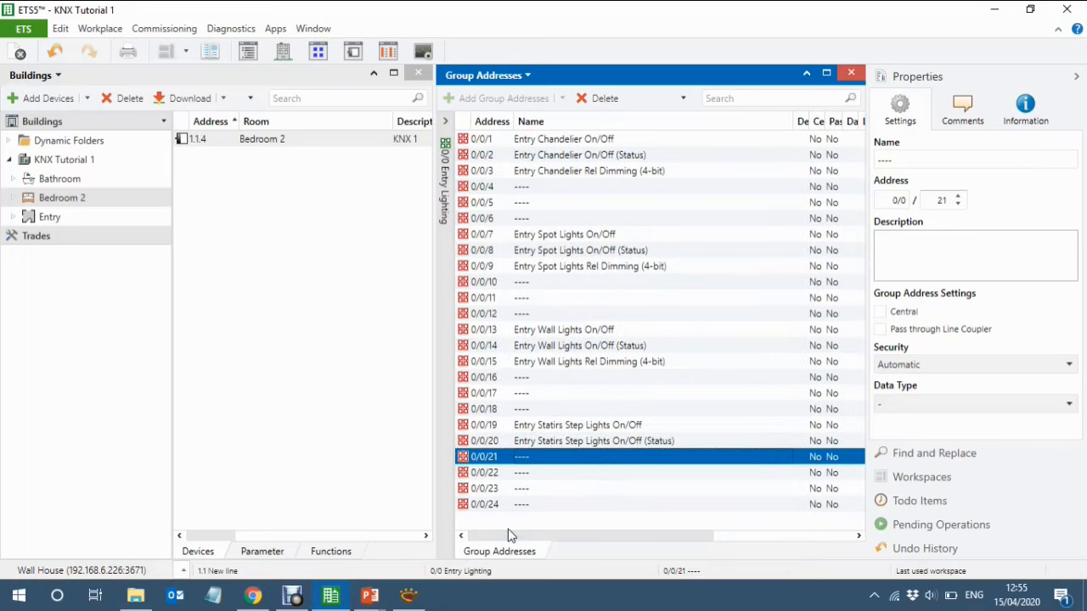
click(1075, 79)
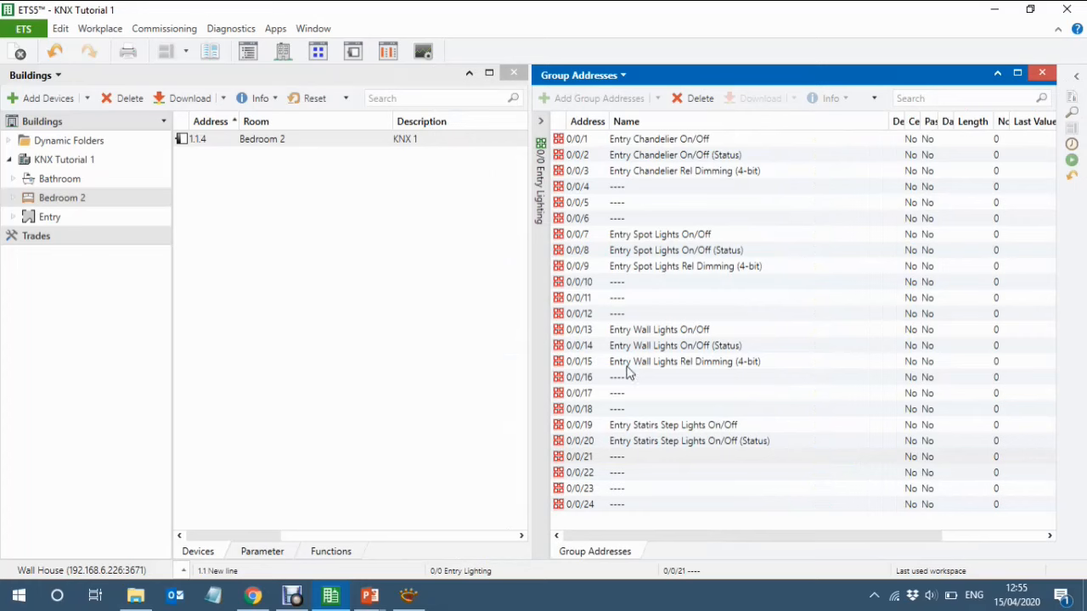
click(12, 218)
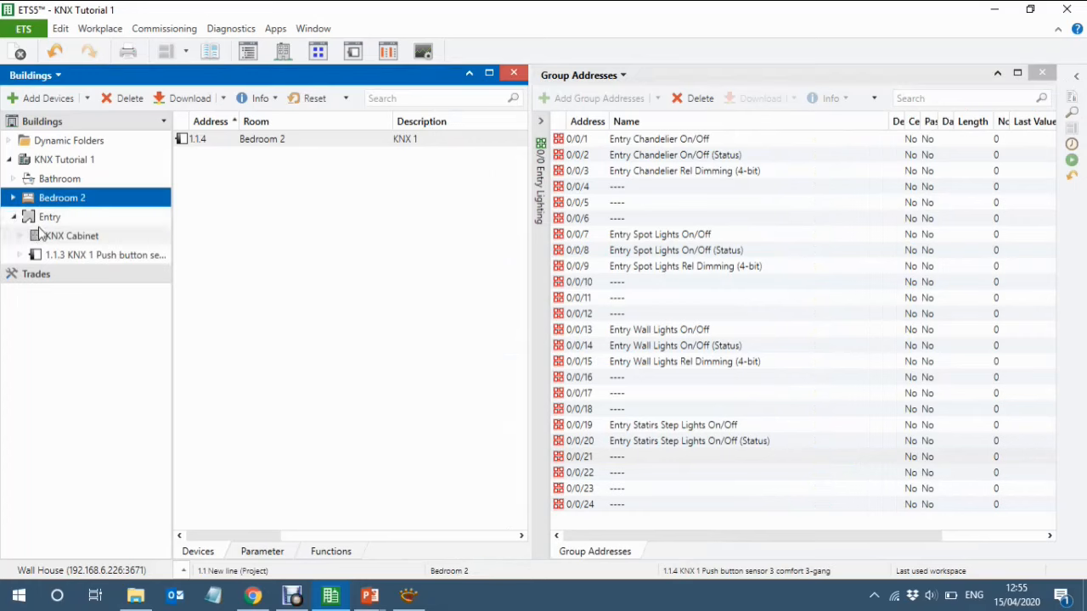
click(20, 236)
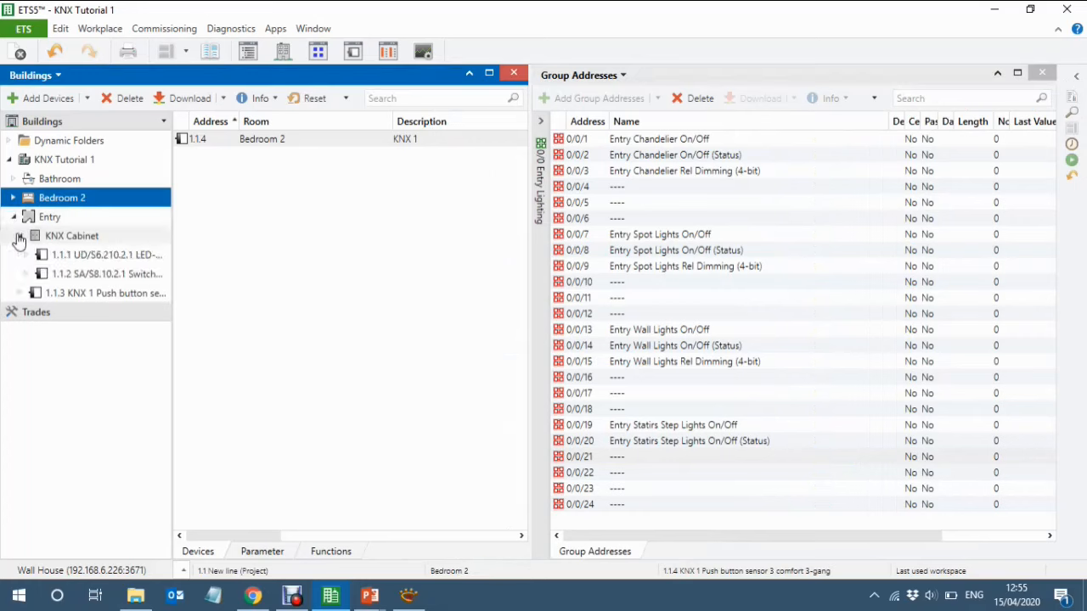
click(83, 258)
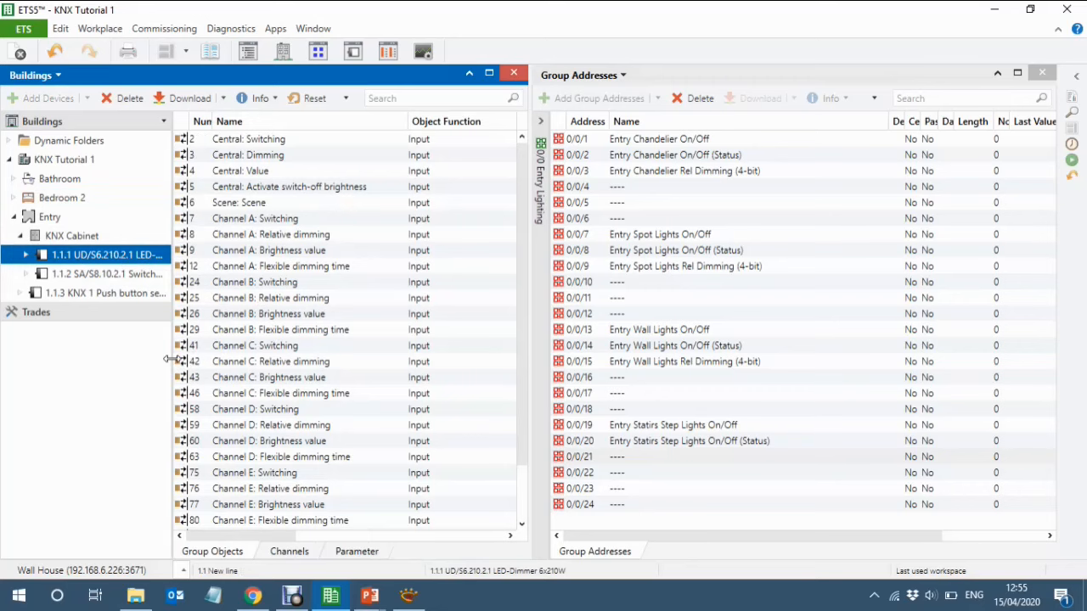
double_click(172, 359)
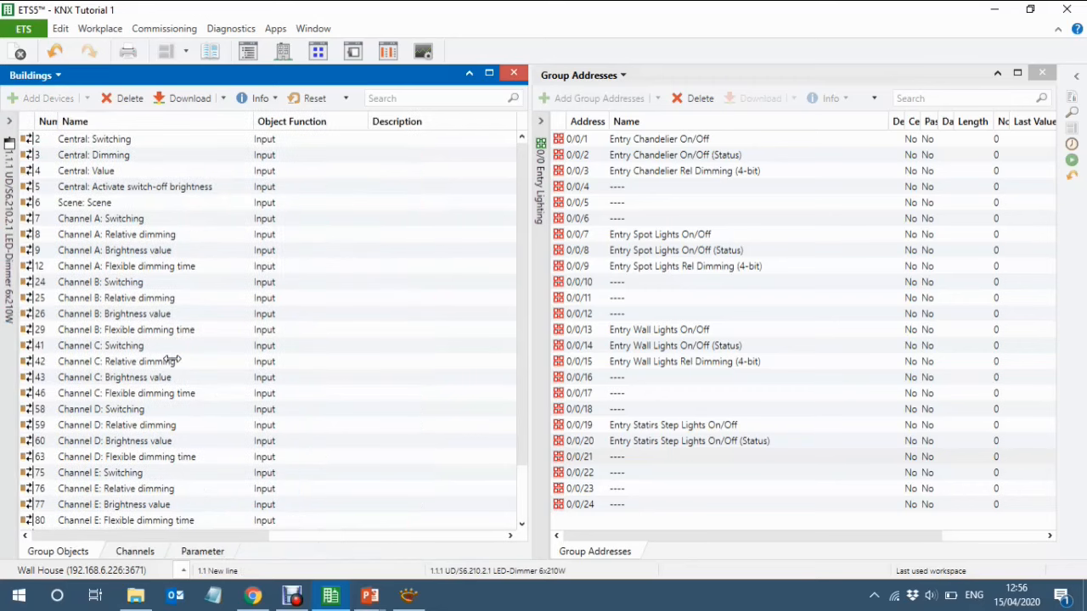
Set the minimum dimming value to 5% in the basic settings of the LED dimmer's parameter masters
click(194, 551)
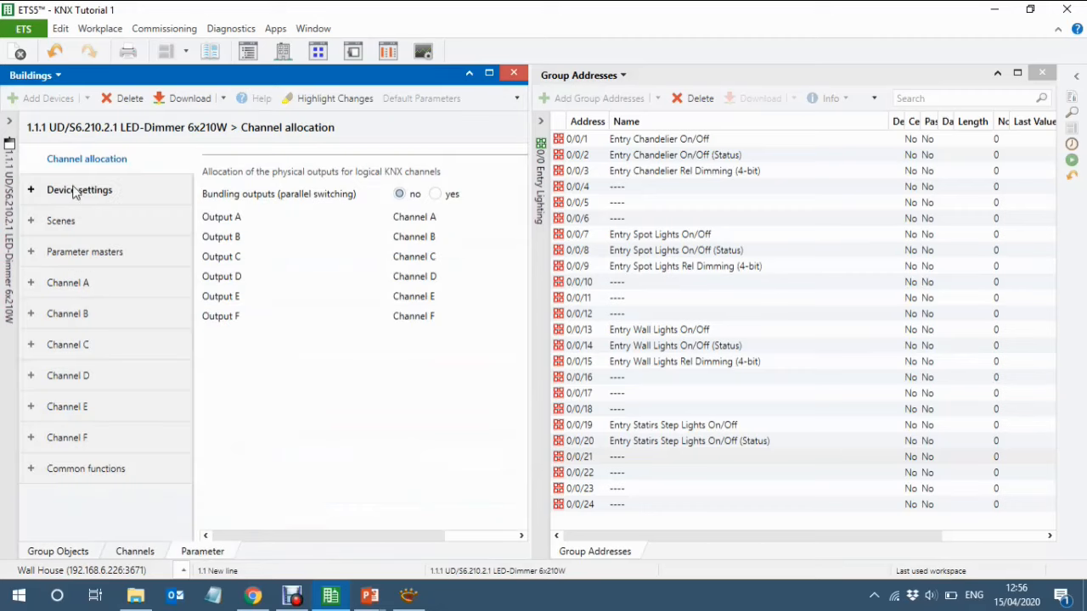
click(88, 253)
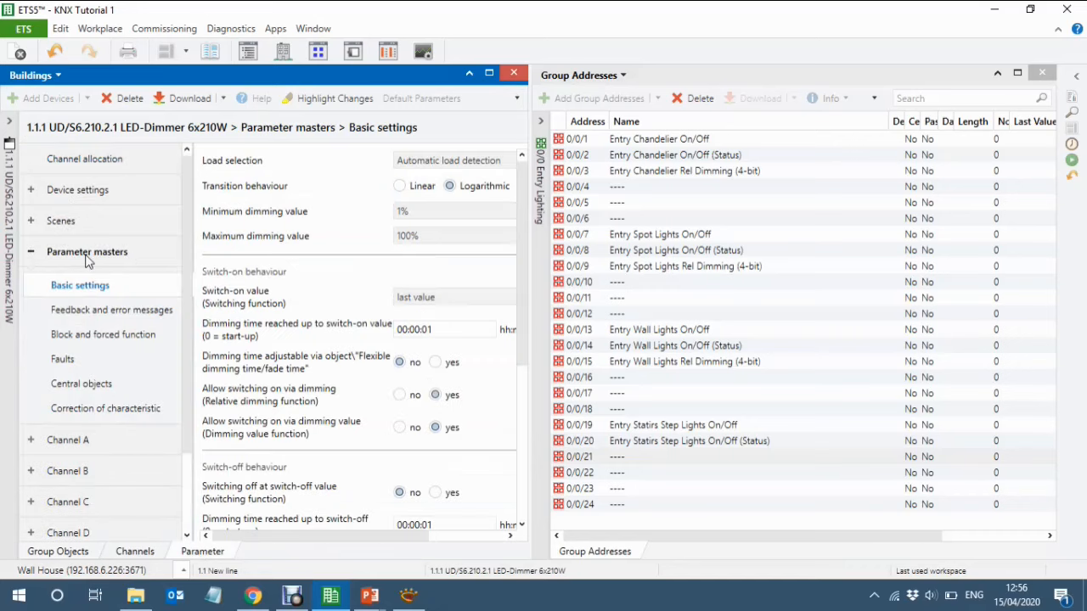
click(192, 285)
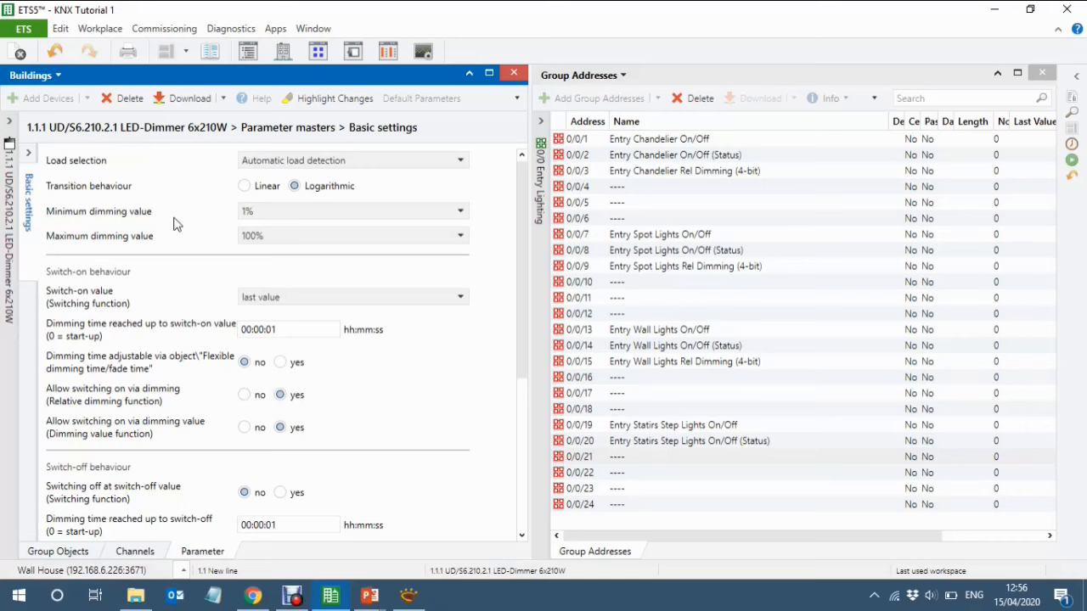
click(294, 216)
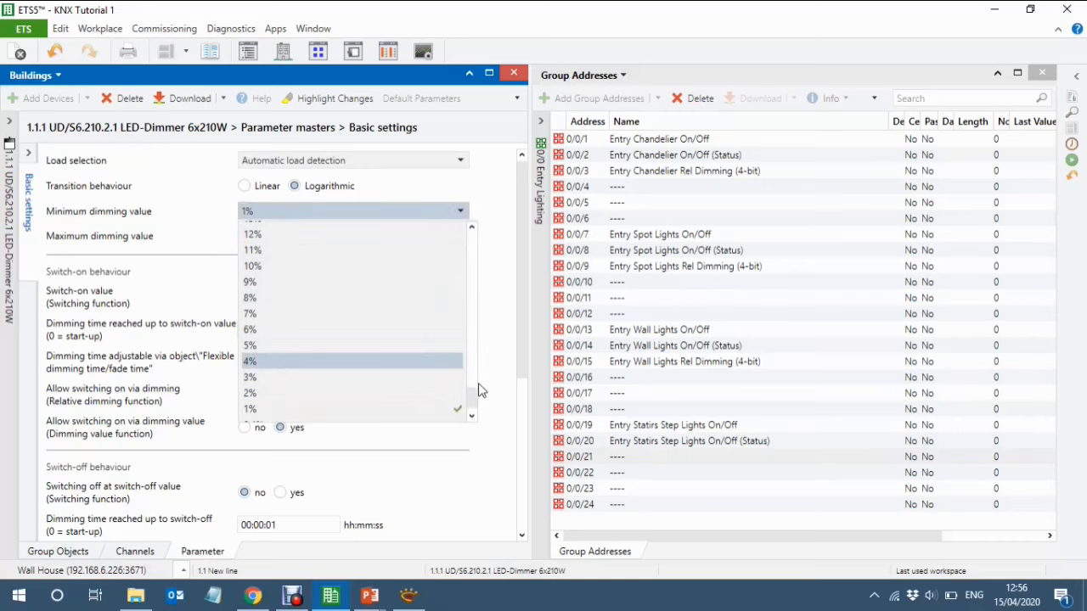
drag(473, 399, 474, 240)
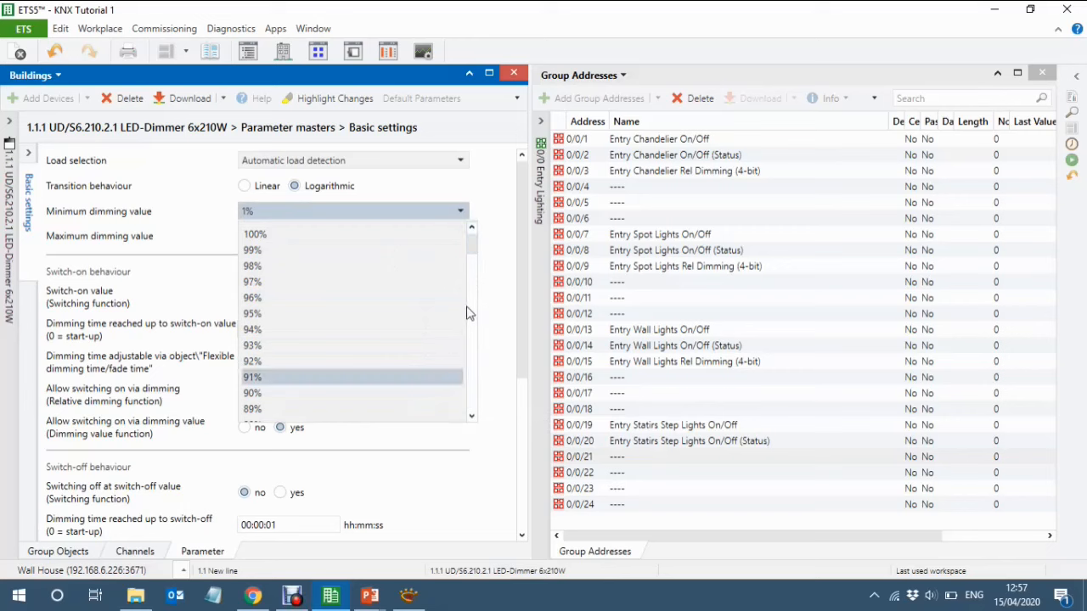
drag(476, 286, 473, 404)
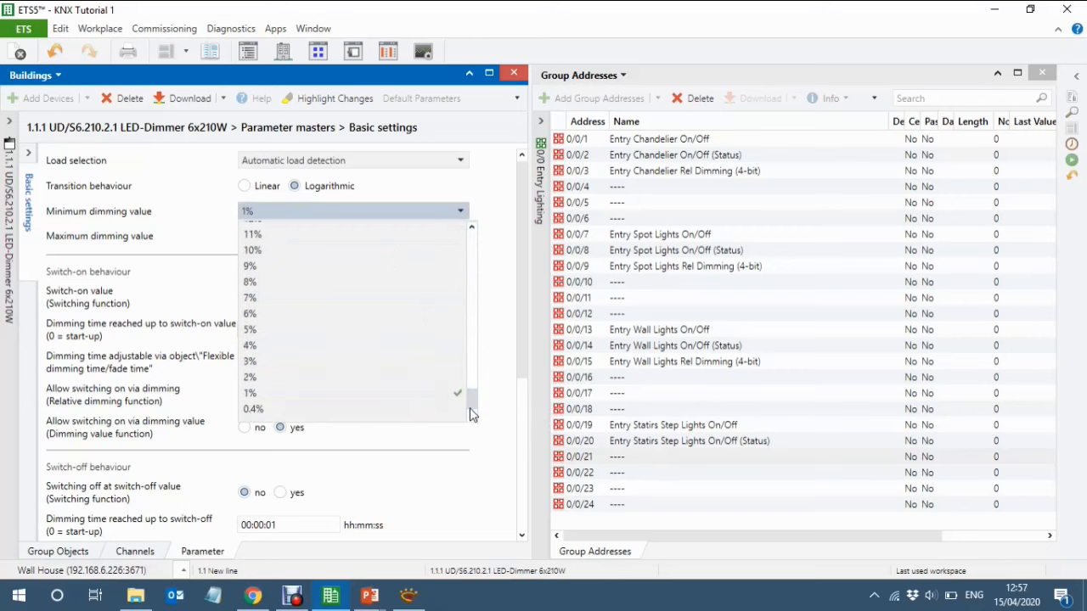
click(299, 333)
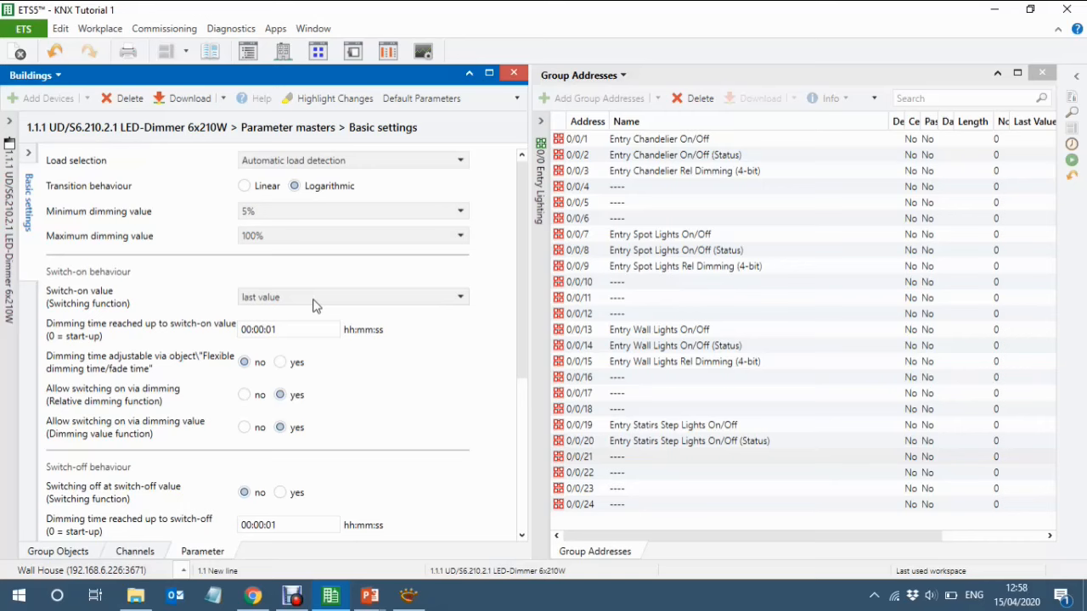
Set the switch-on value for the switching function to 90% in the dimmer's master basic settings
click(313, 302)
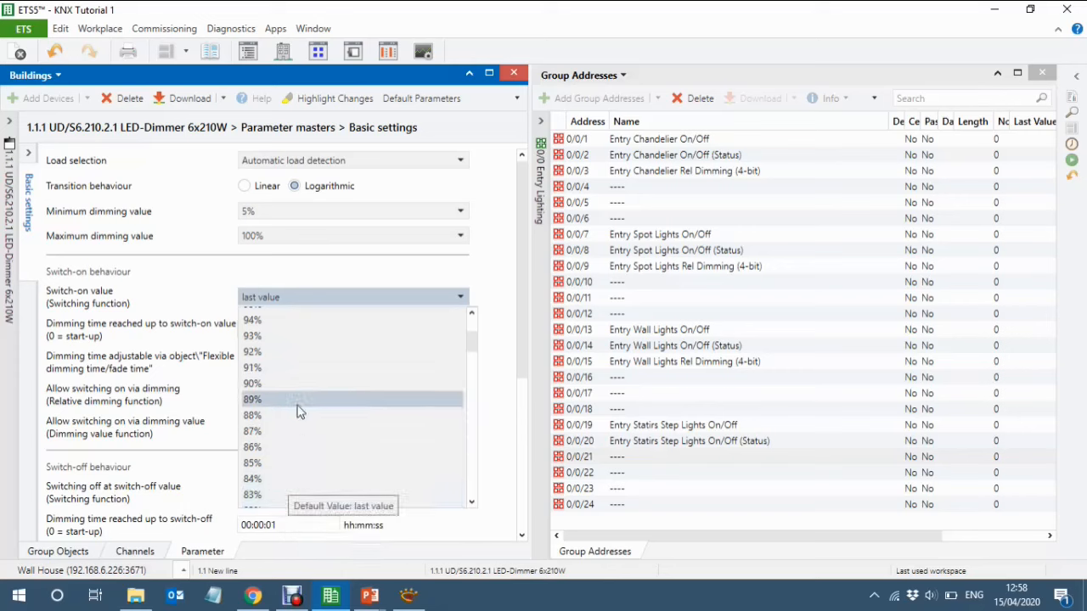
click(298, 384)
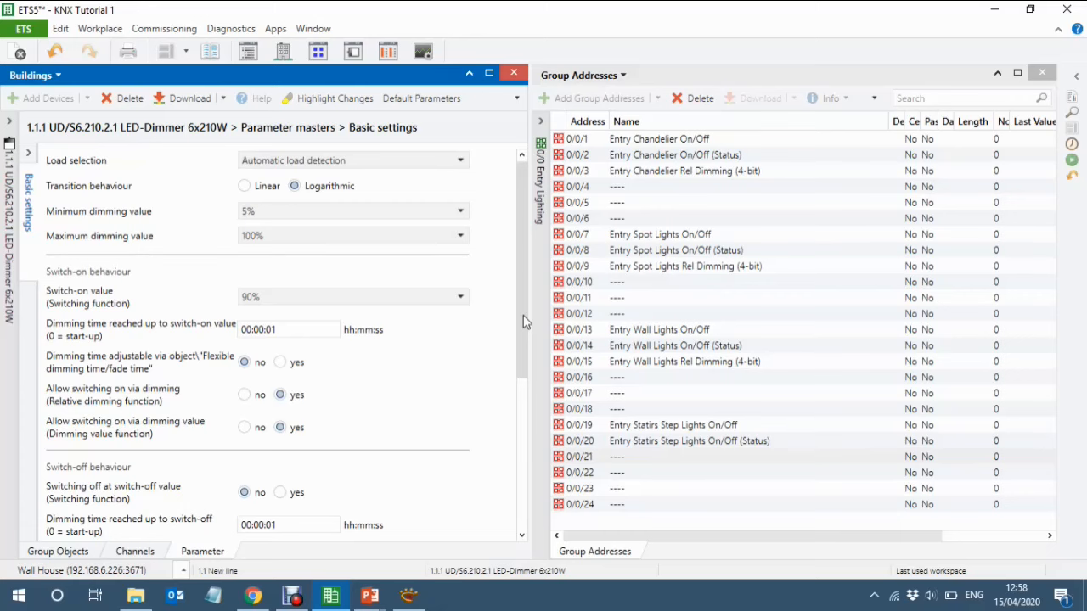
drag(524, 320, 521, 270)
Enable the "Switching status" communication object in the parameter masters' feedback and error messages, after checking Channel A's objects and settings
click(53, 553)
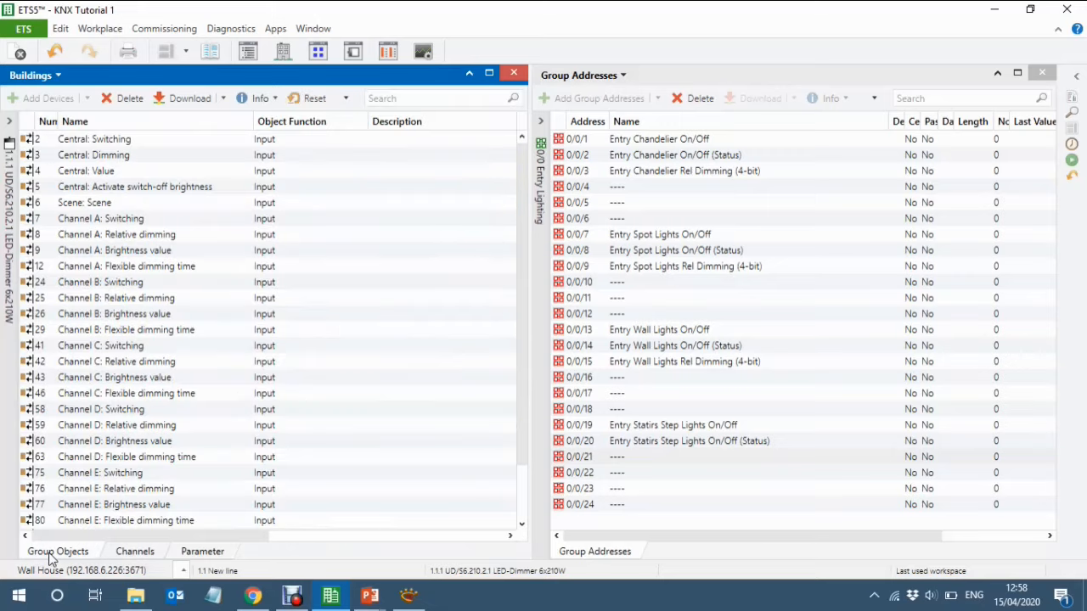
click(192, 223)
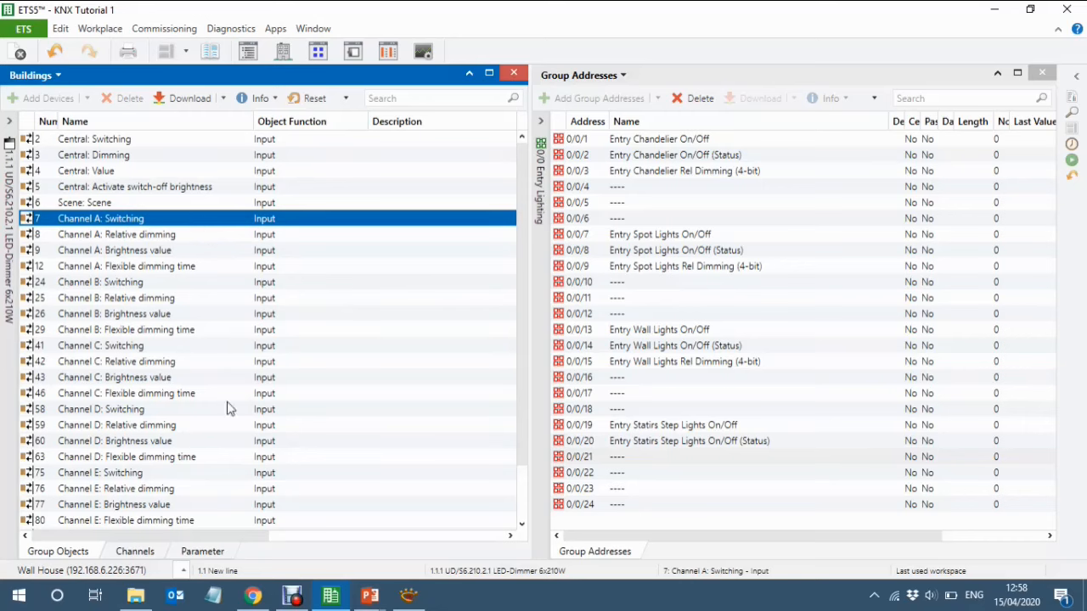
drag(149, 536, 82, 537)
click(202, 551)
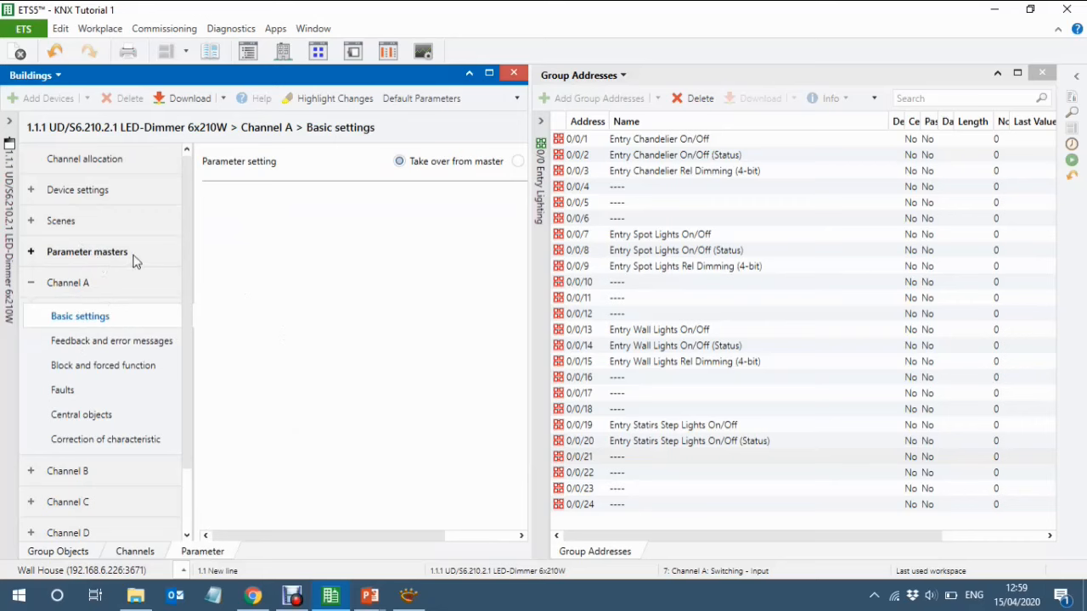
click(122, 348)
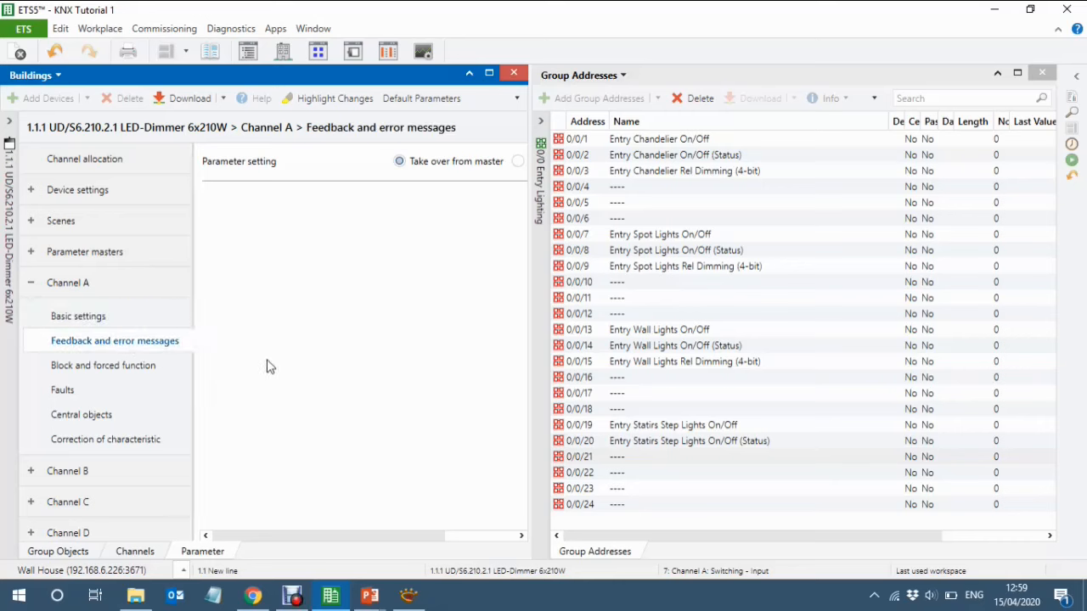
click(80, 255)
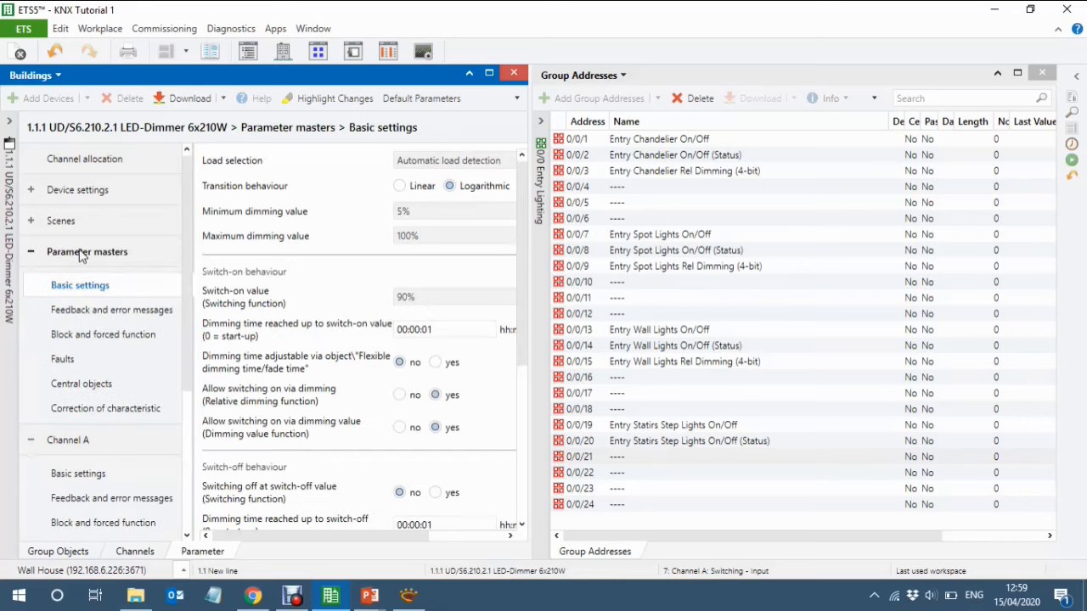
click(138, 315)
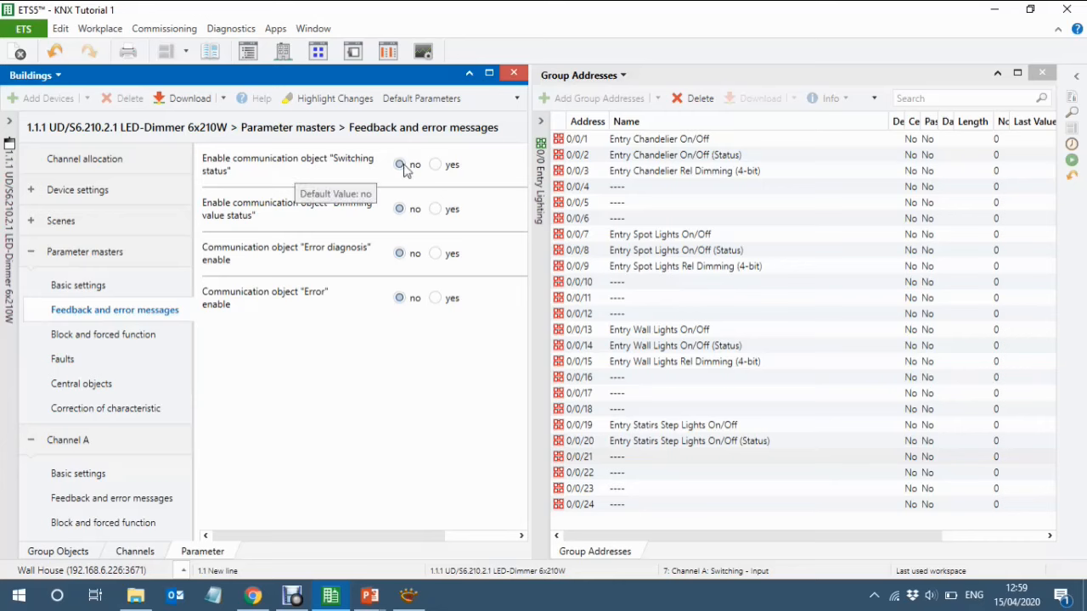
click(435, 164)
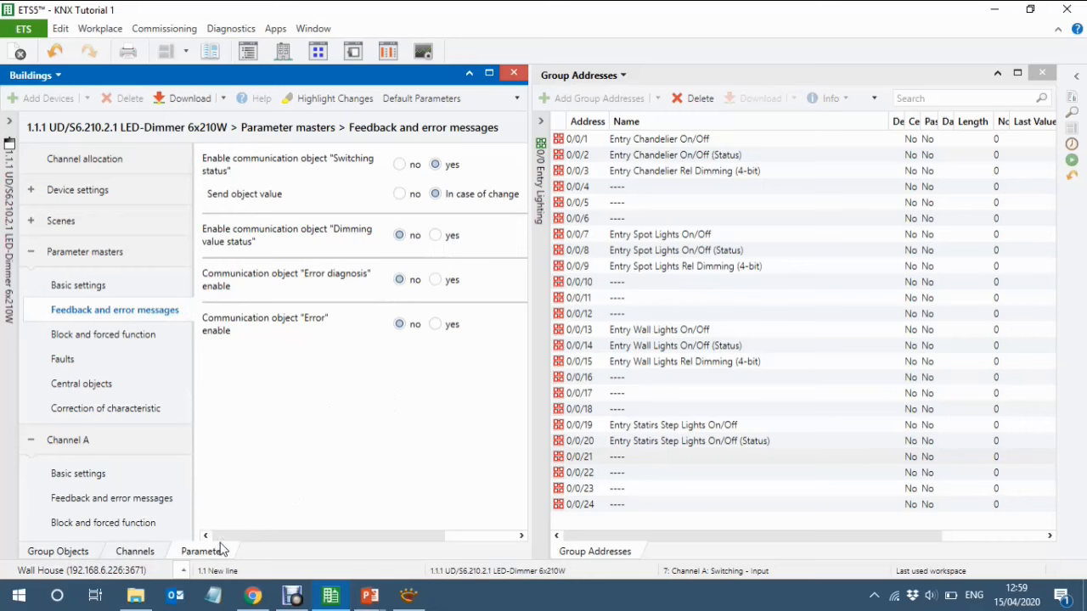
Link the dimmer's "Channel A: Switching" group object to group address 0/0/1 Entry Chandelier On/Off
click(58, 552)
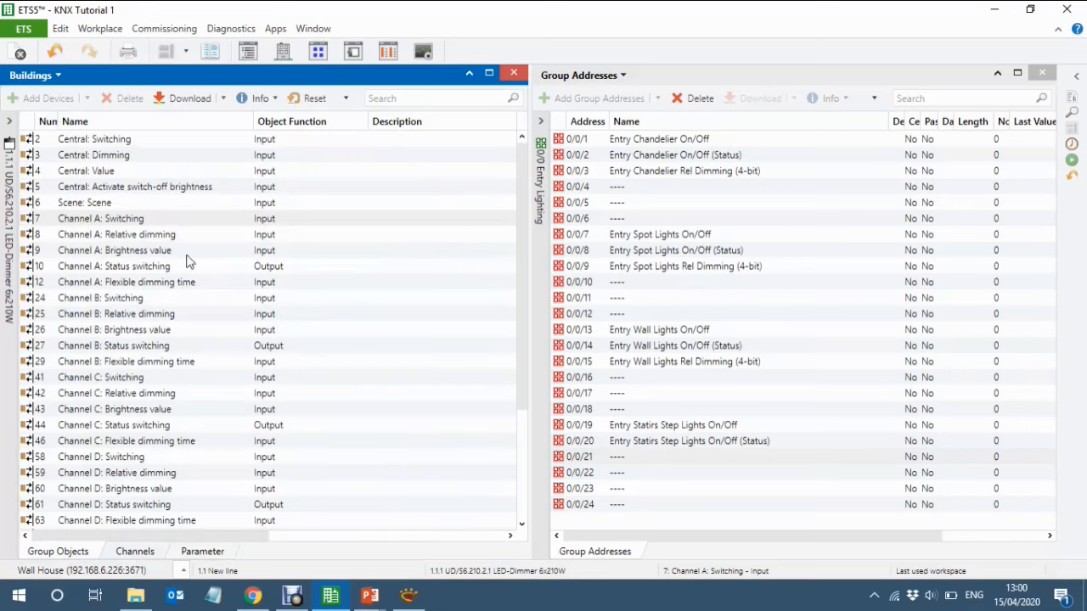
click(176, 220)
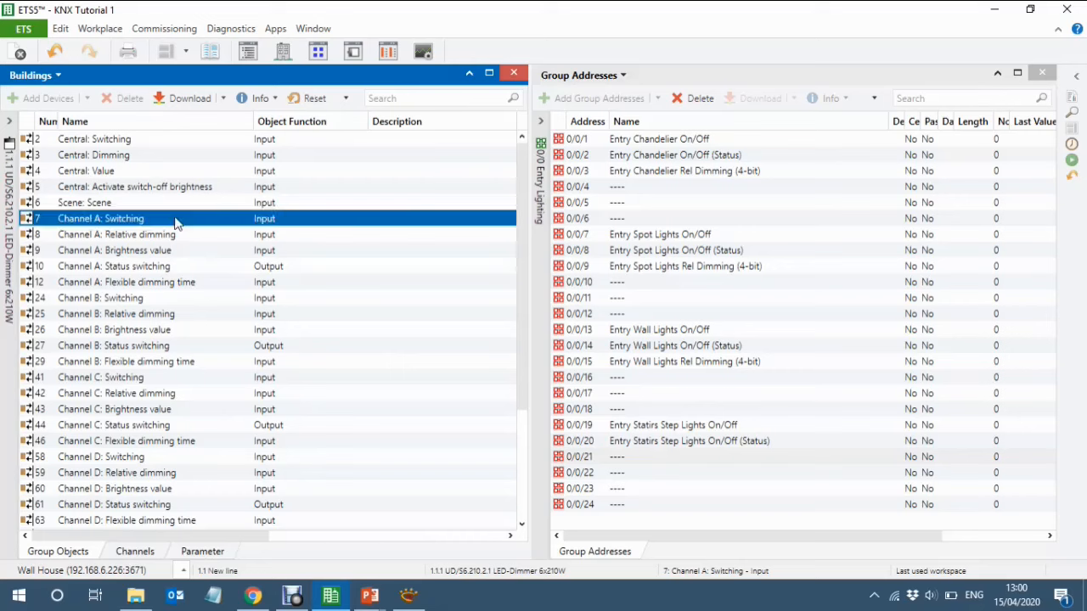
click(176, 272)
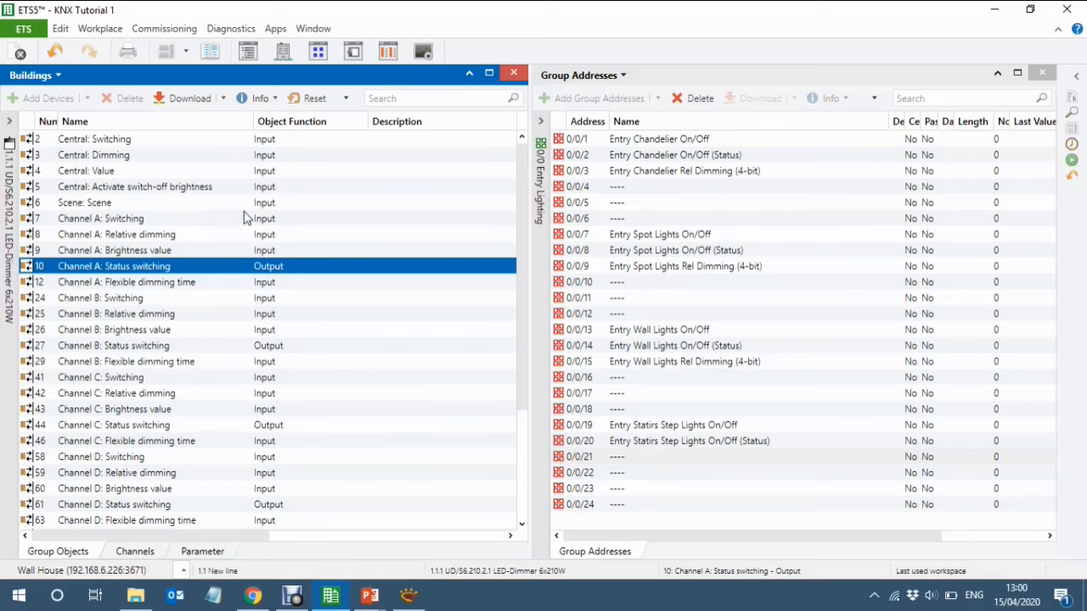
click(214, 220)
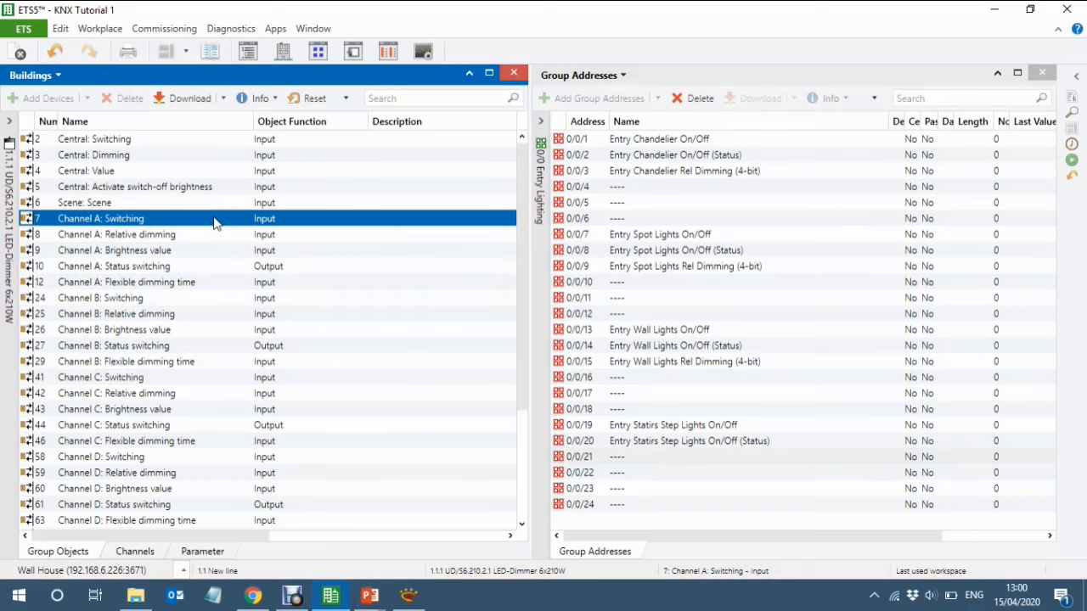
drag(214, 223, 713, 146)
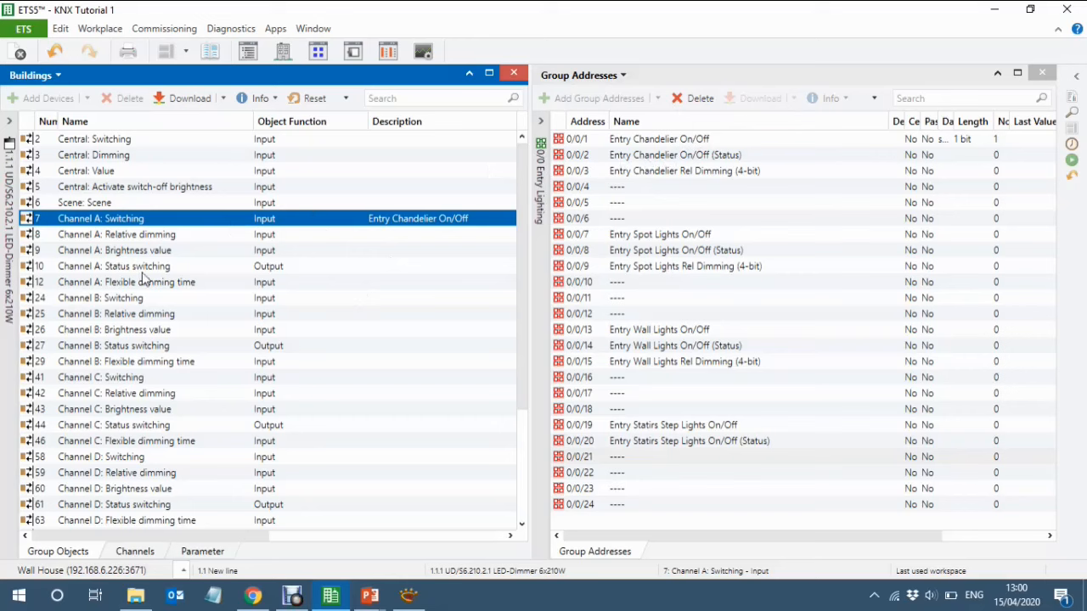
Link the dimmer's Channel A Status switching object to 0/0/2 Entry Chandelier On/Off (Status) and Relative dimming to 0/0/3 Entry Chandelier Rel Dimming (4-bit)
click(96, 268)
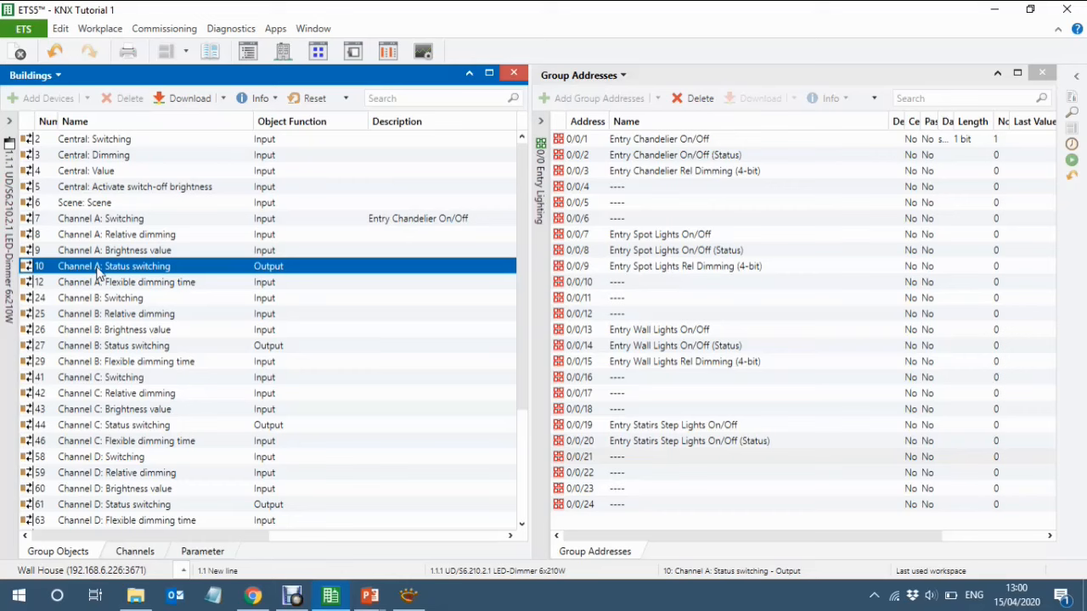
drag(98, 272, 682, 158)
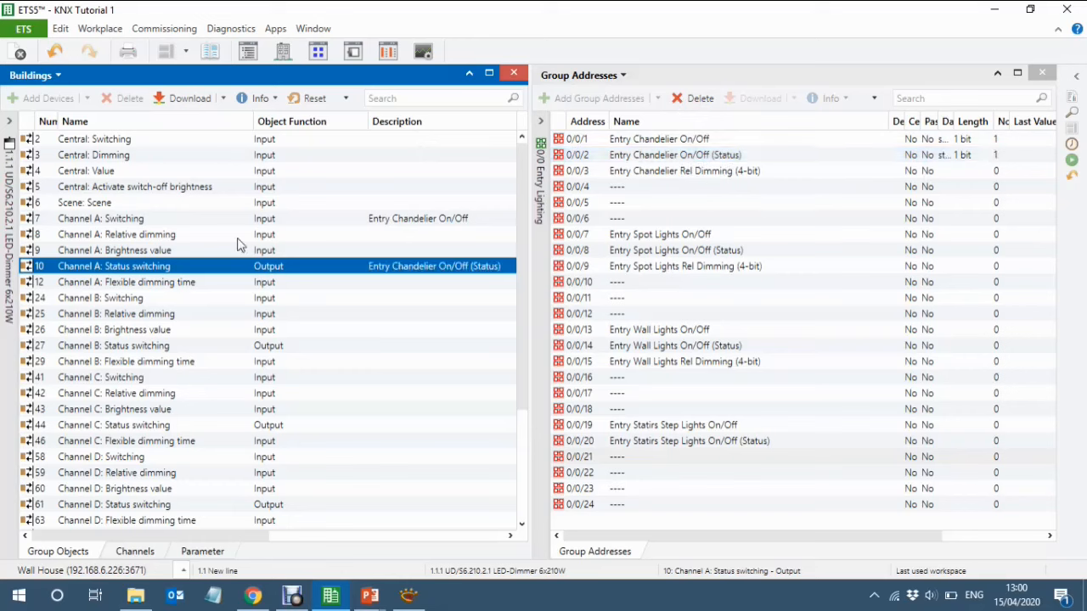
click(176, 240)
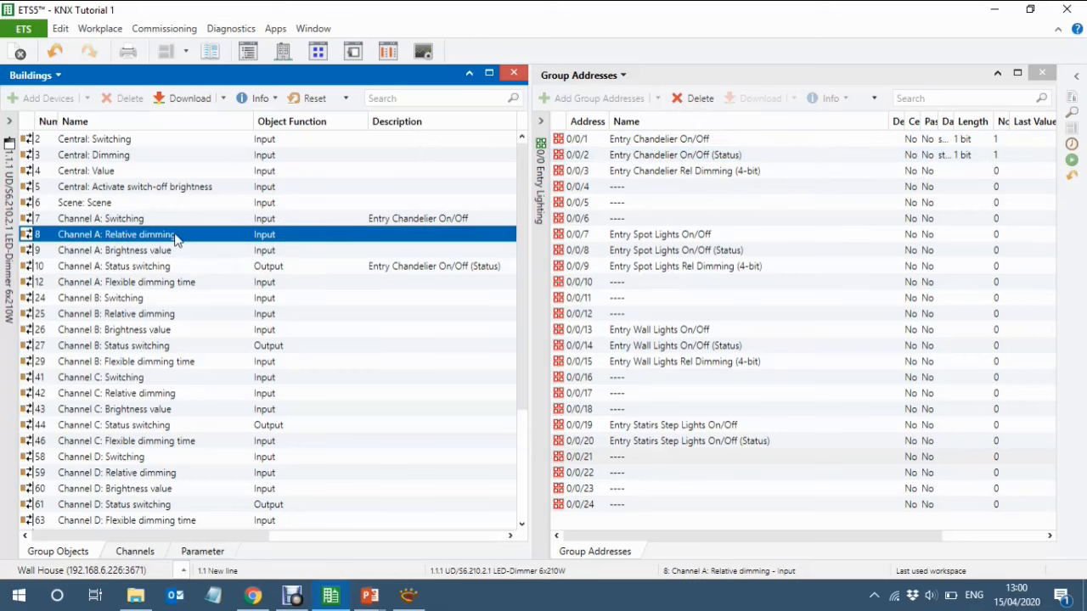
drag(175, 240, 713, 172)
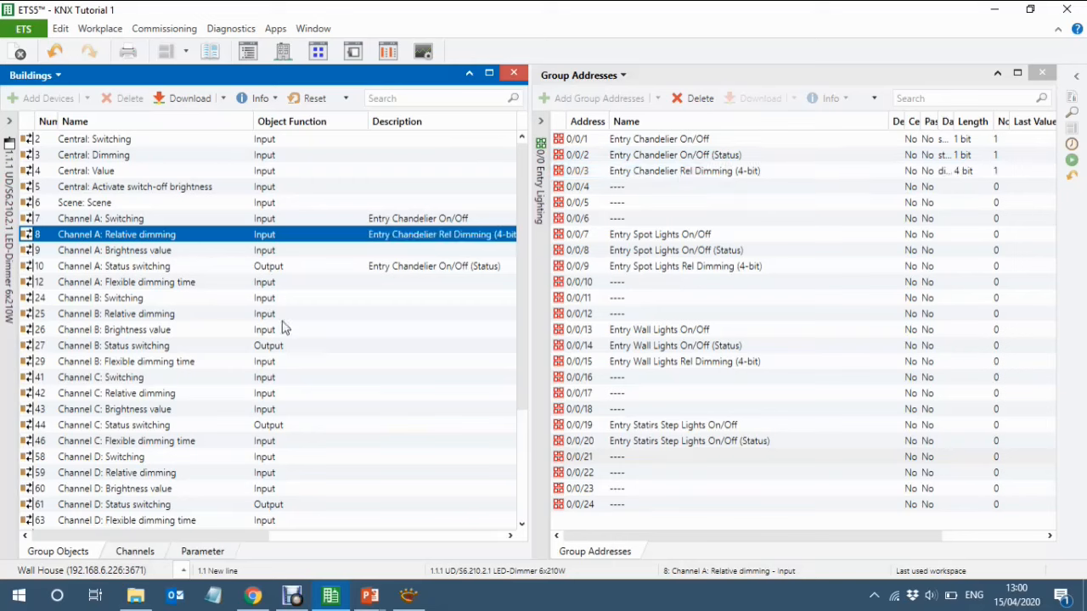
Link Channel B's Switching, Status switching and Relative dimming objects to the Entry Spot Lights group addresses 0/0/7, 0/0/8 and 0/0/9 respectively
click(161, 299)
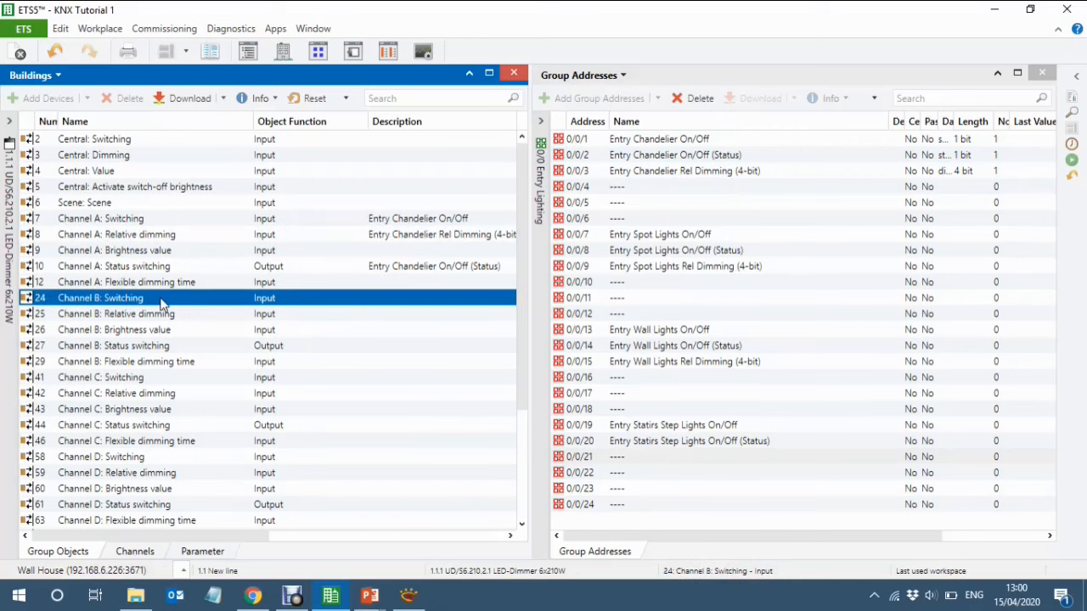
drag(163, 303, 719, 236)
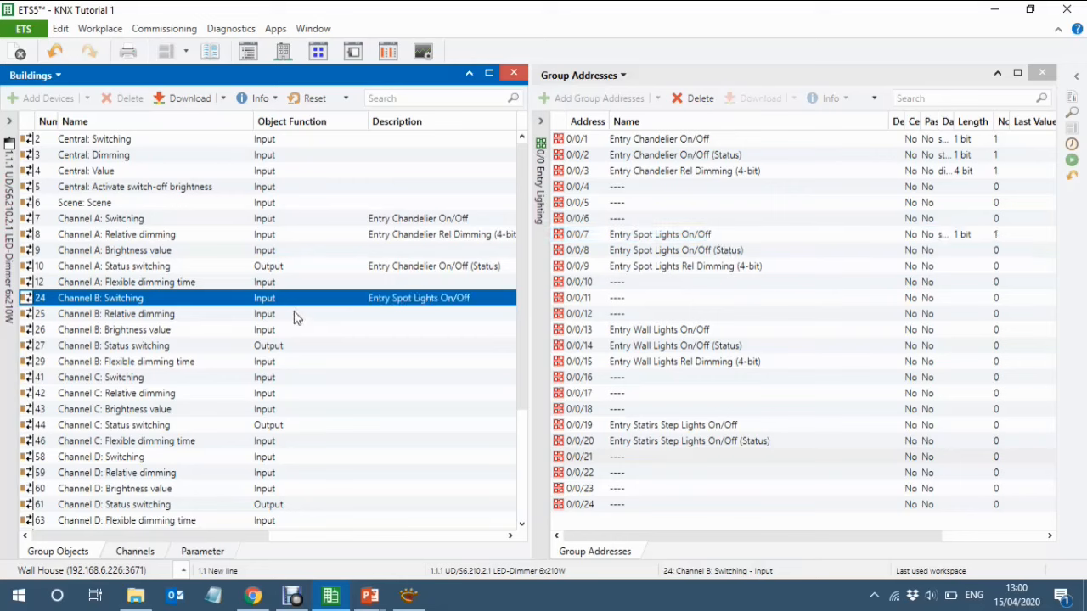
click(180, 349)
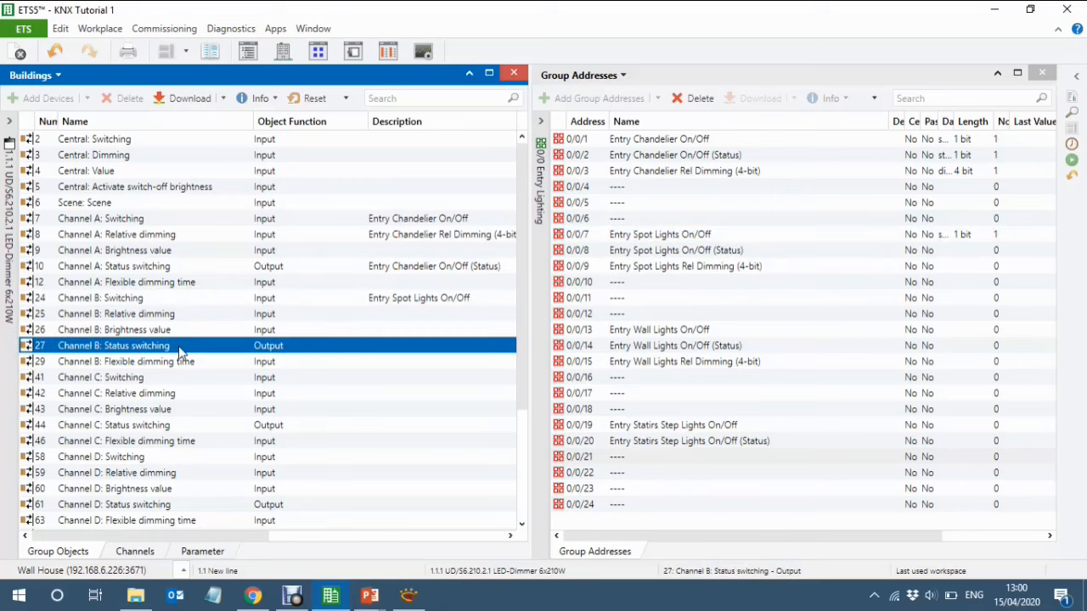
drag(180, 349, 781, 257)
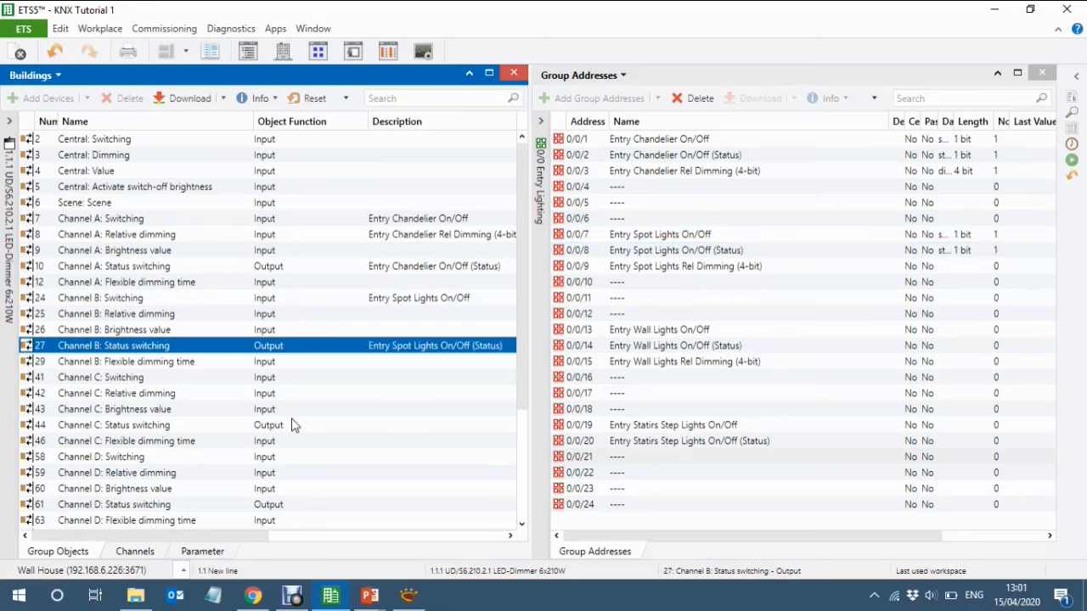
click(204, 316)
drag(204, 318, 770, 269)
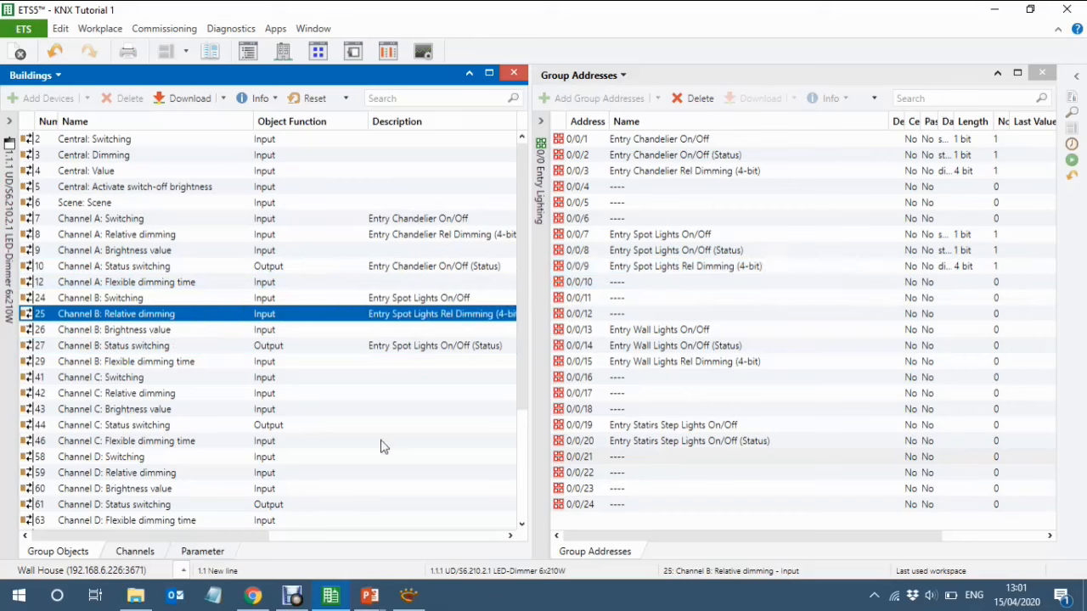
Link Channel C's Switching, Status switching and Relative dimming objects to the Entry Wall Lights group addresses 0/0/13, 0/0/14 and 0/0/15 respectively
click(121, 381)
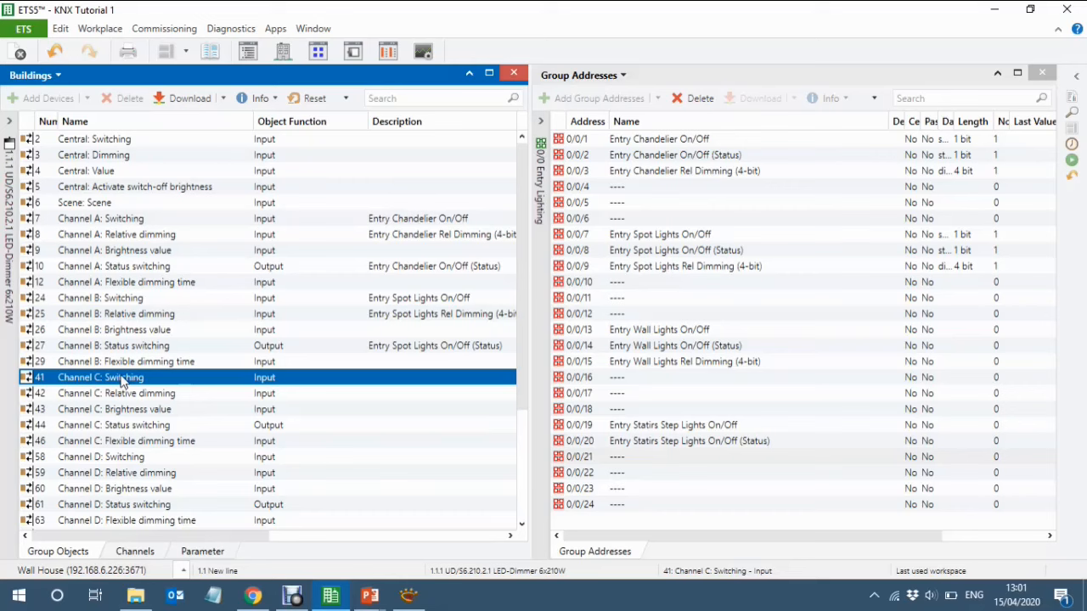
drag(122, 381, 717, 335)
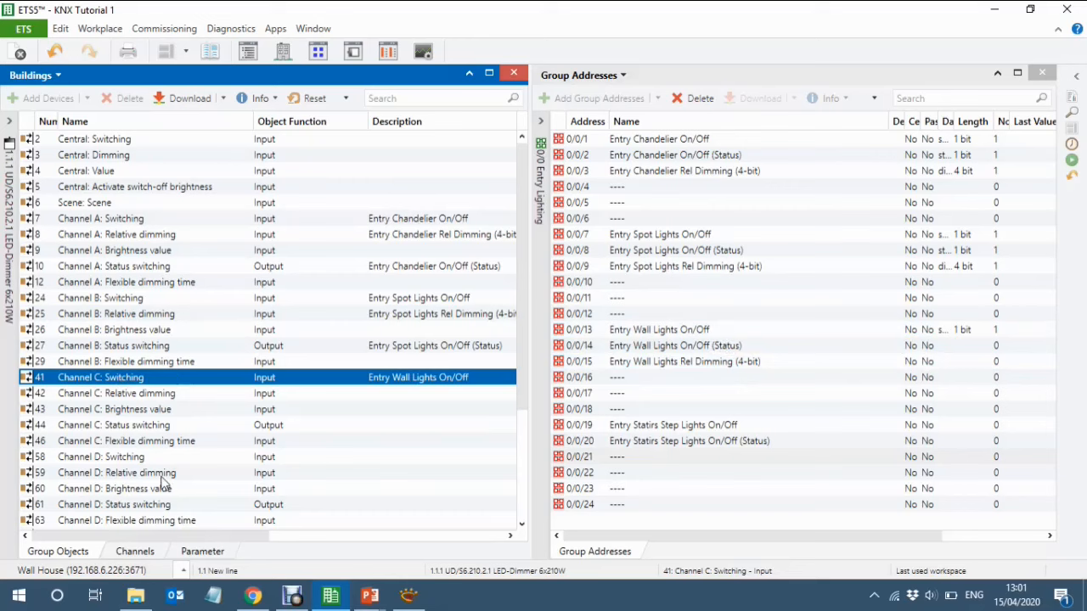
click(178, 428)
drag(179, 428, 737, 347)
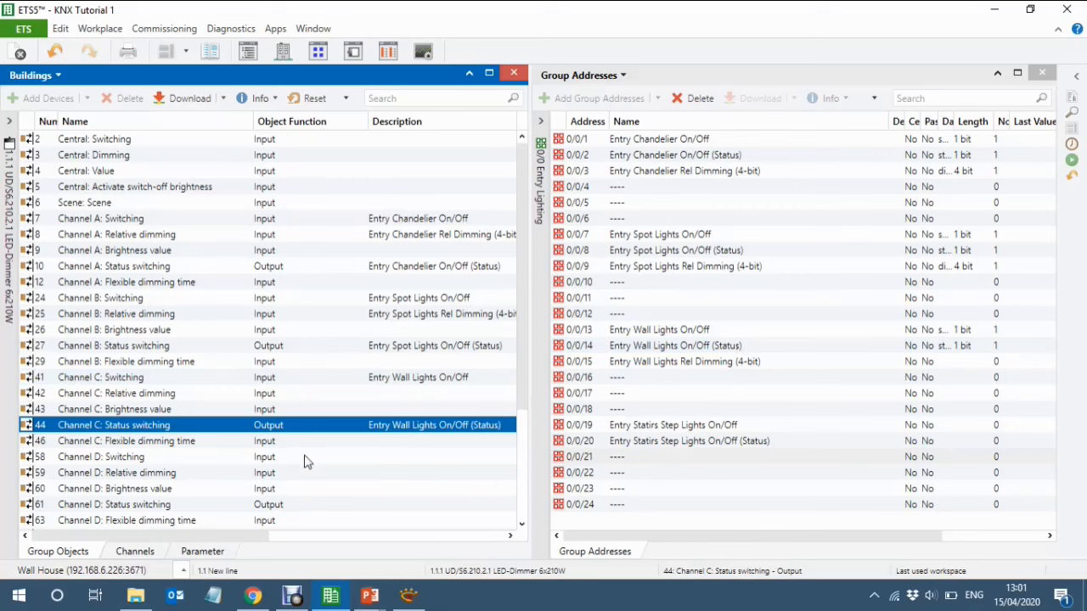
click(186, 393)
drag(187, 393, 769, 360)
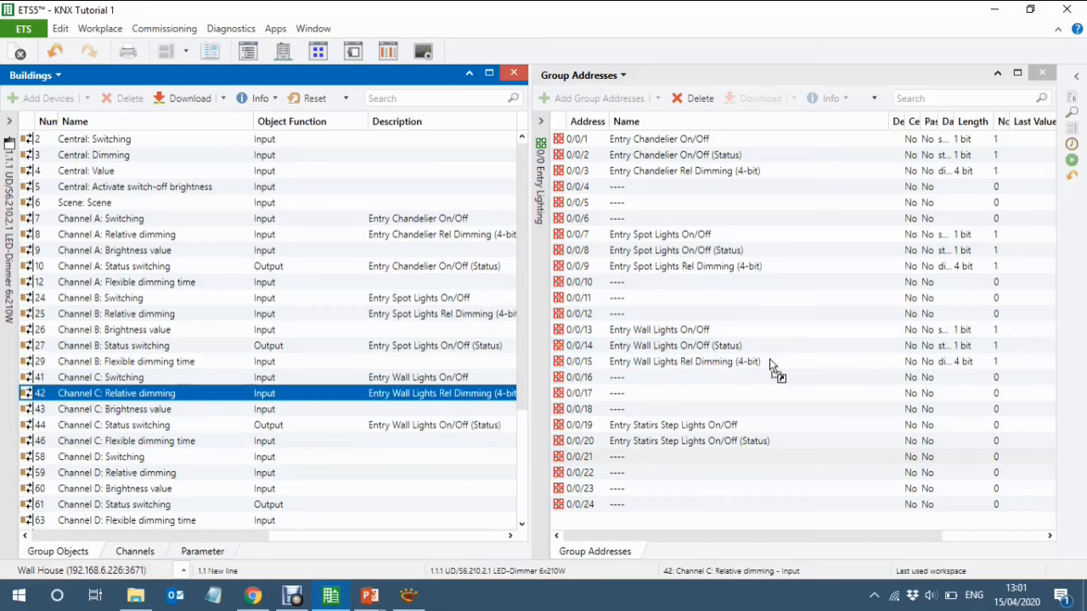
Show the group objects of the 1.1.2 SA/S8.10.2.1 switch actuator in the KNX Cabinet and select Output A's Switch object
click(4, 373)
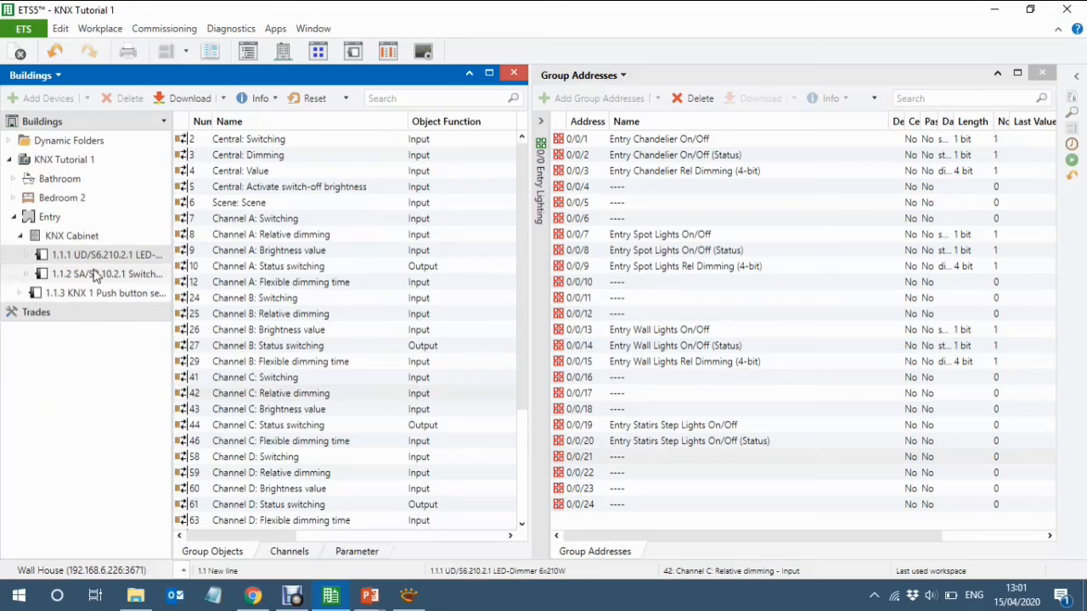
click(95, 275)
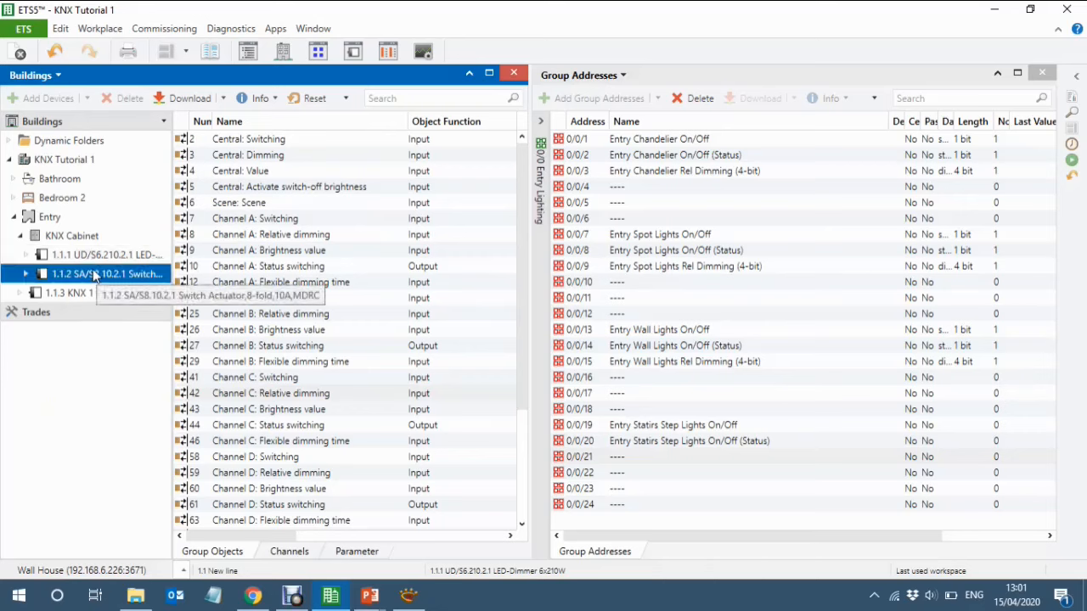
click(170, 285)
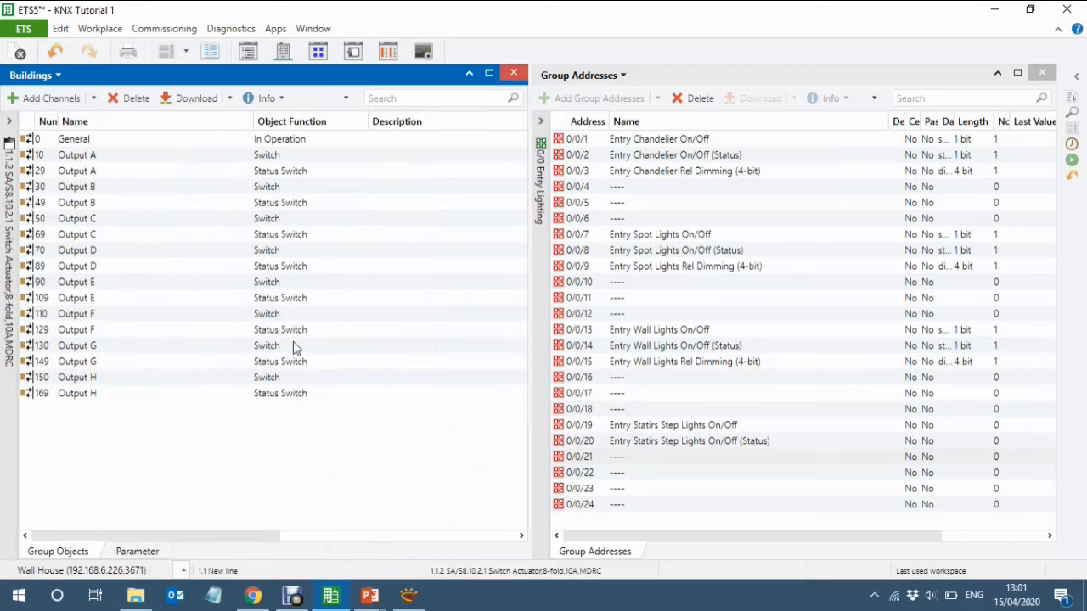
click(163, 158)
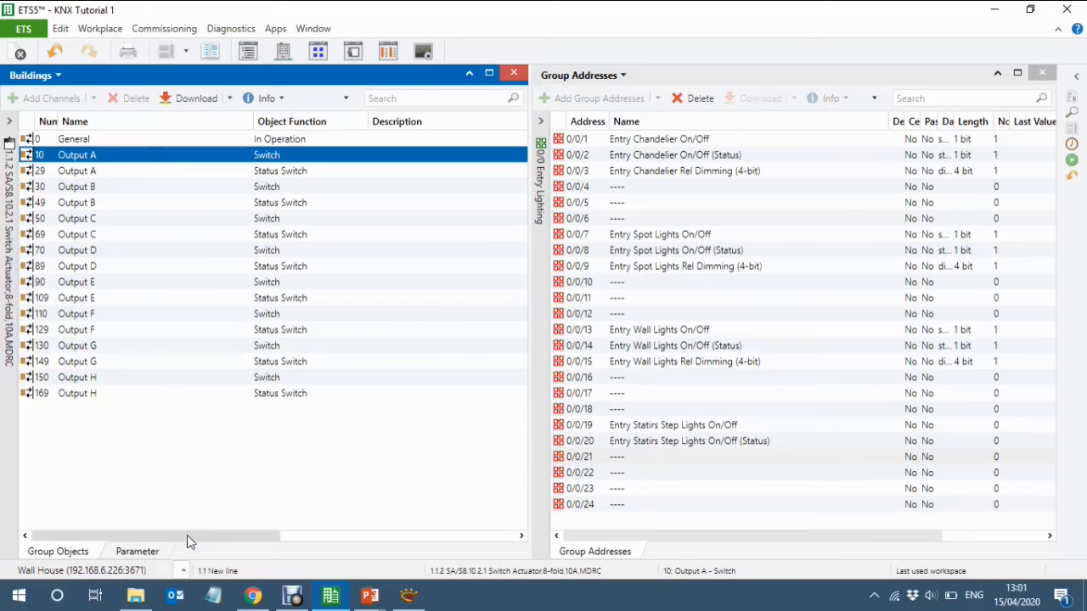
drag(182, 539, 92, 505)
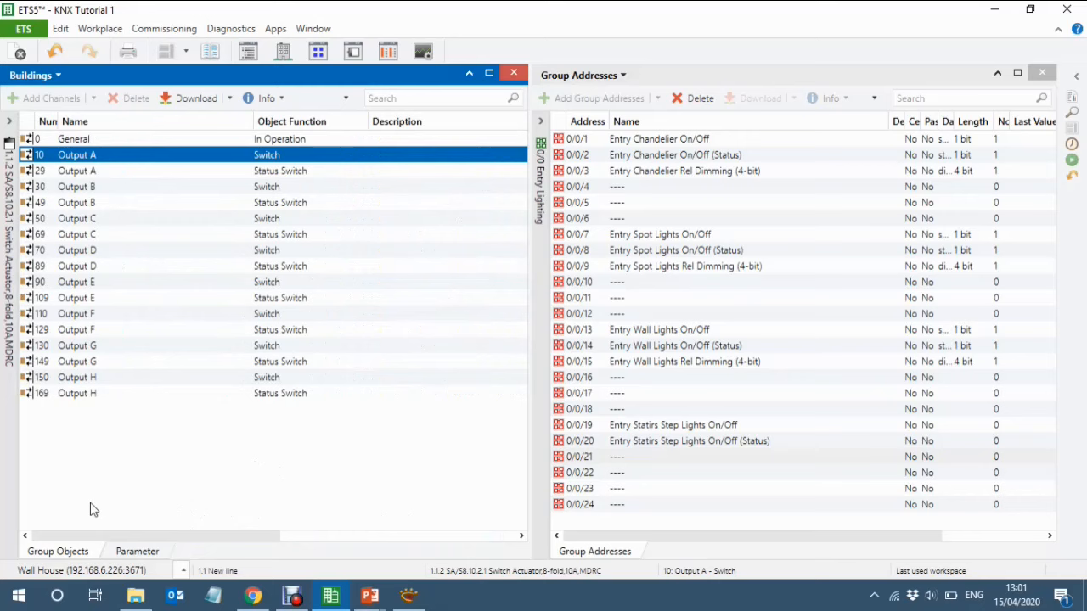
Examine the switch actuator's general parameters for outputs A and B, including Output A's status response options for the "Status Switch" object
click(137, 552)
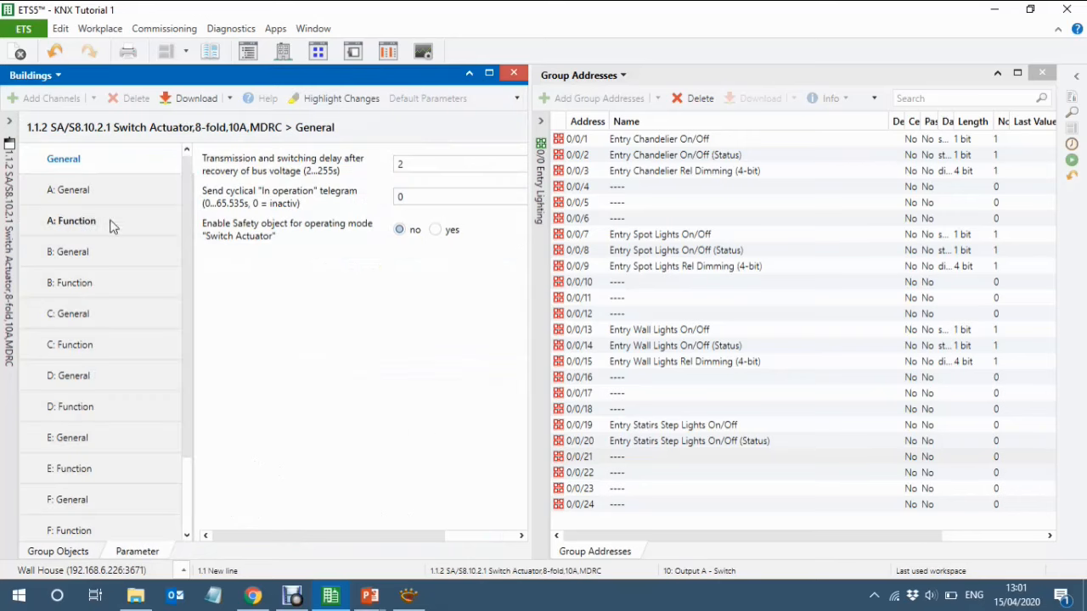
click(75, 194)
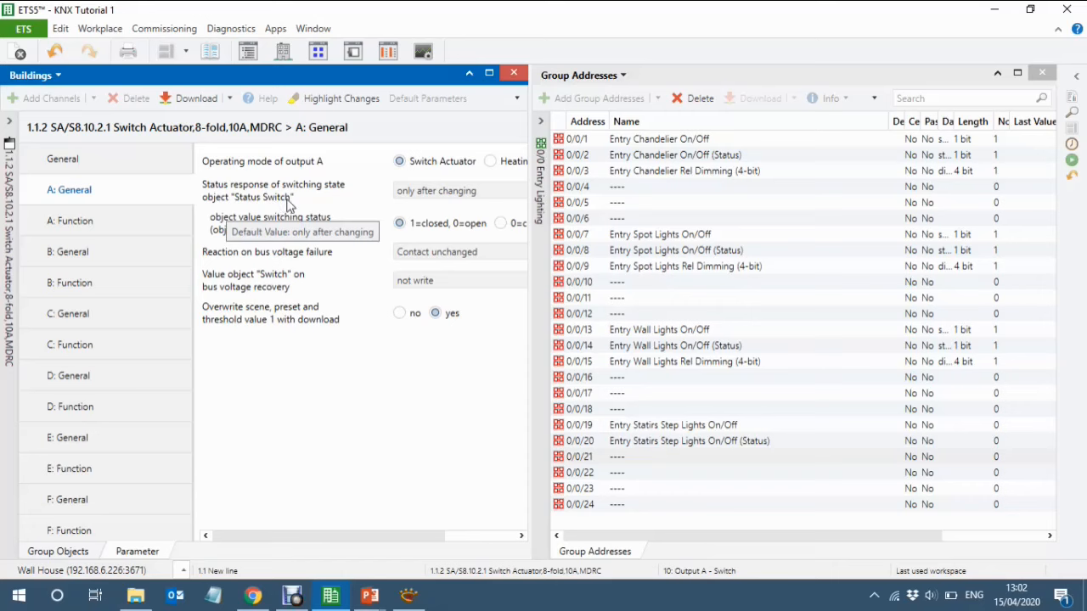
click(437, 197)
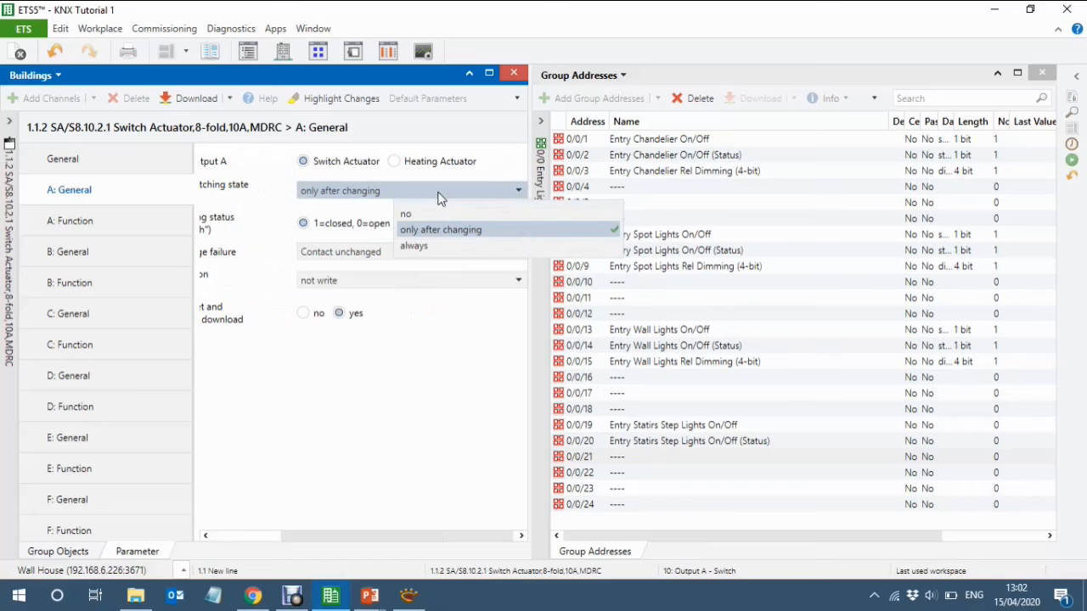
click(380, 409)
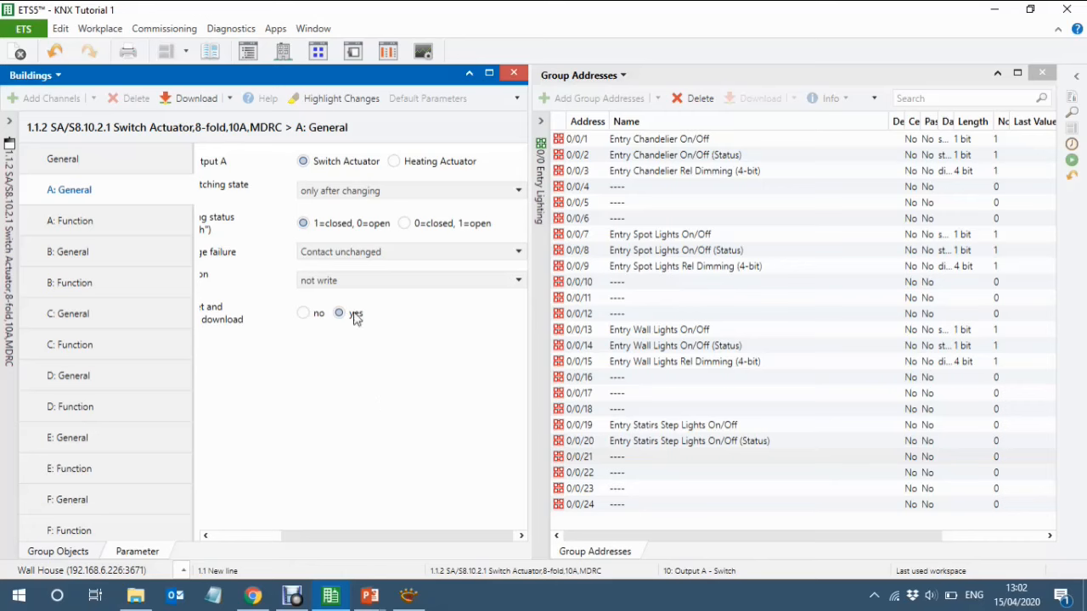
click(56, 551)
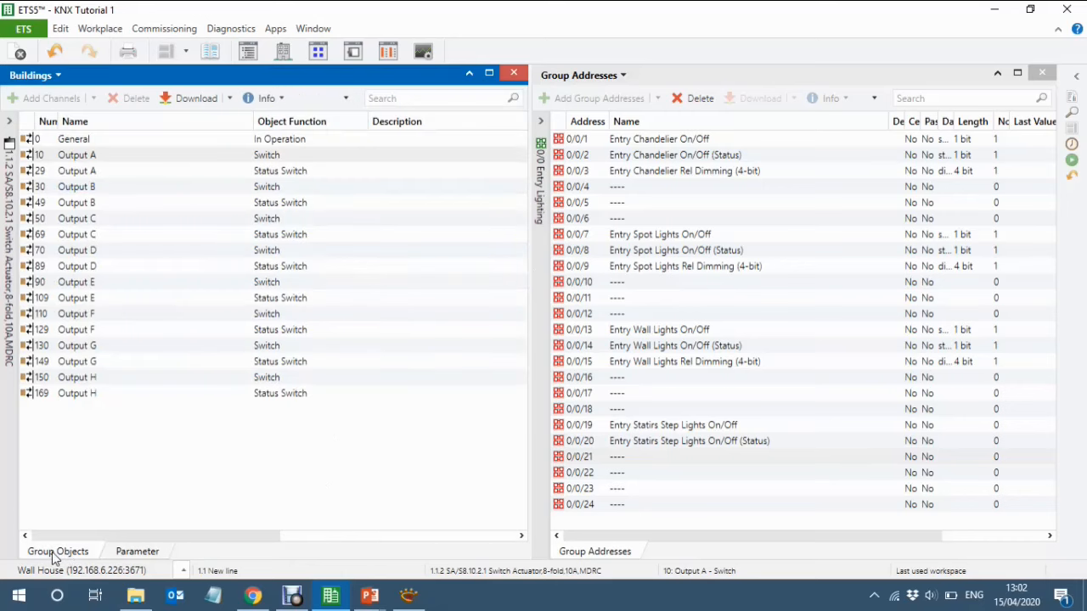
click(128, 553)
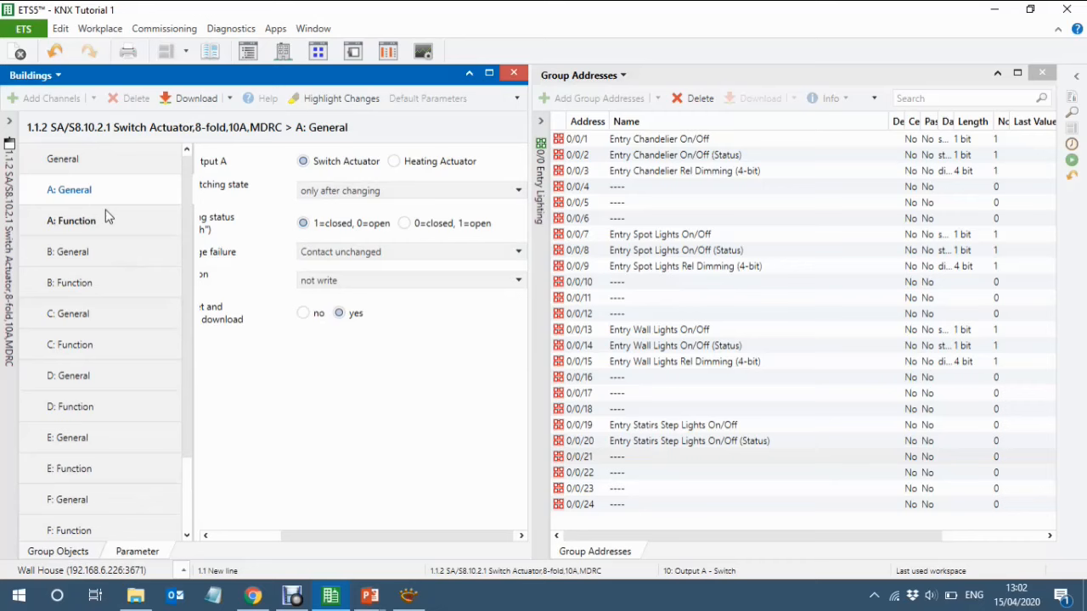
click(70, 253)
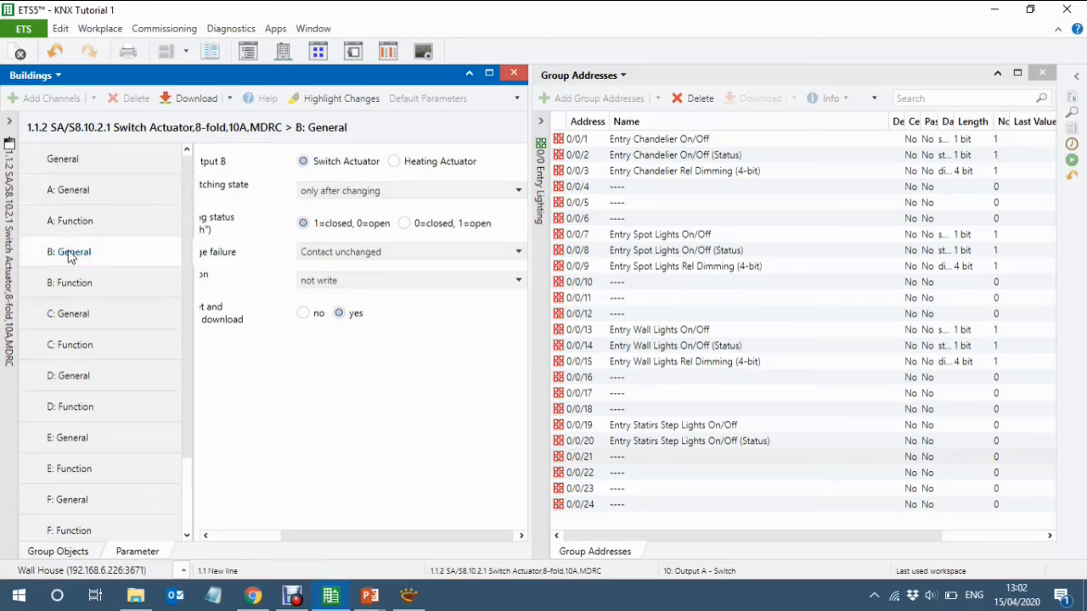
Review the general parameters of outputs C and A on the SA/S8.10.2.1 switch actuator
click(83, 314)
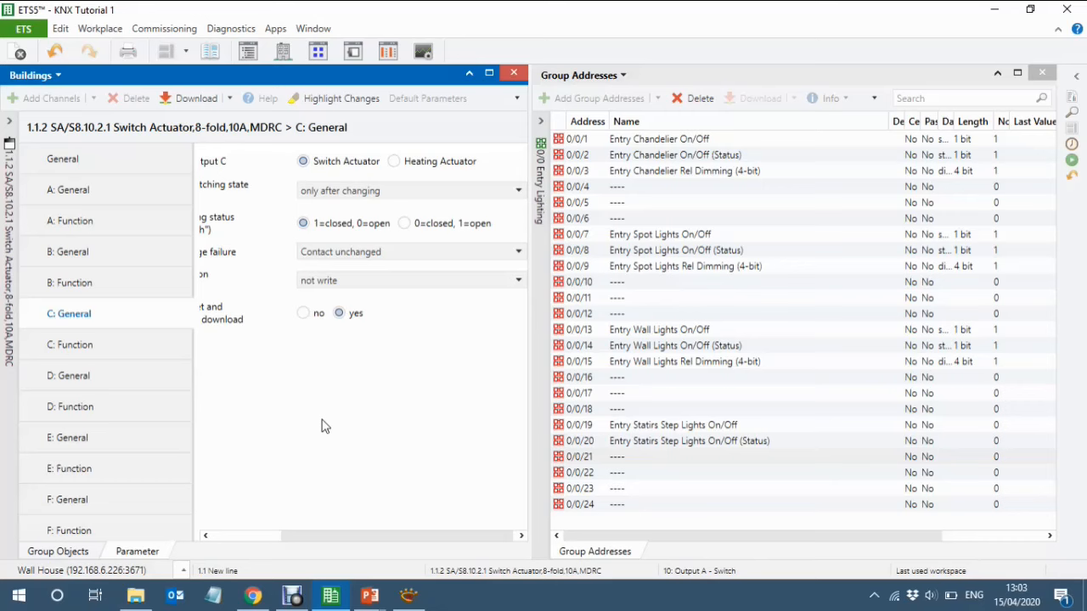
click(73, 188)
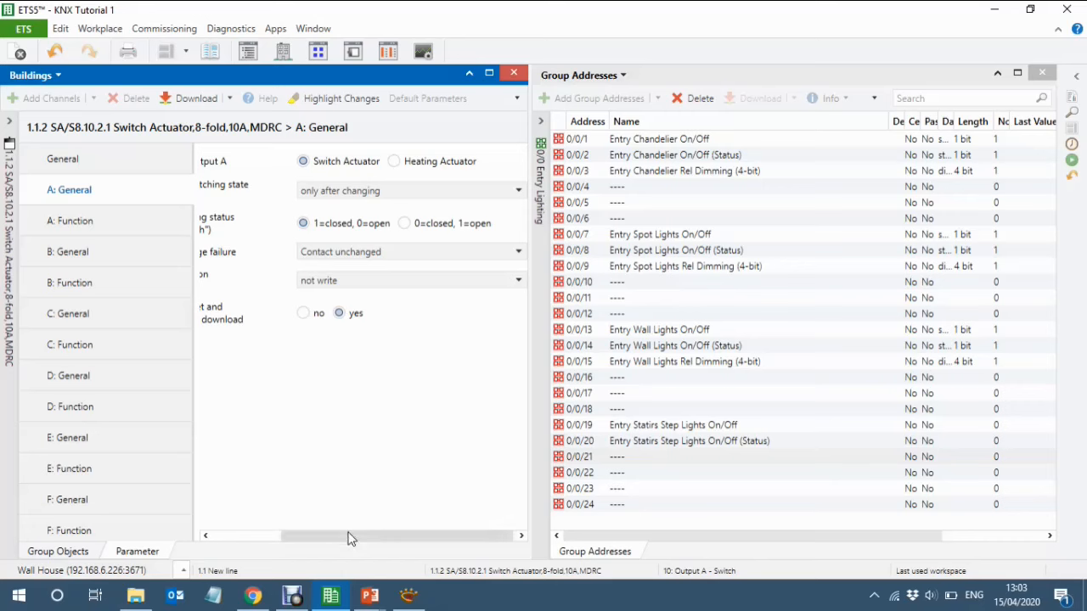
drag(323, 535, 248, 535)
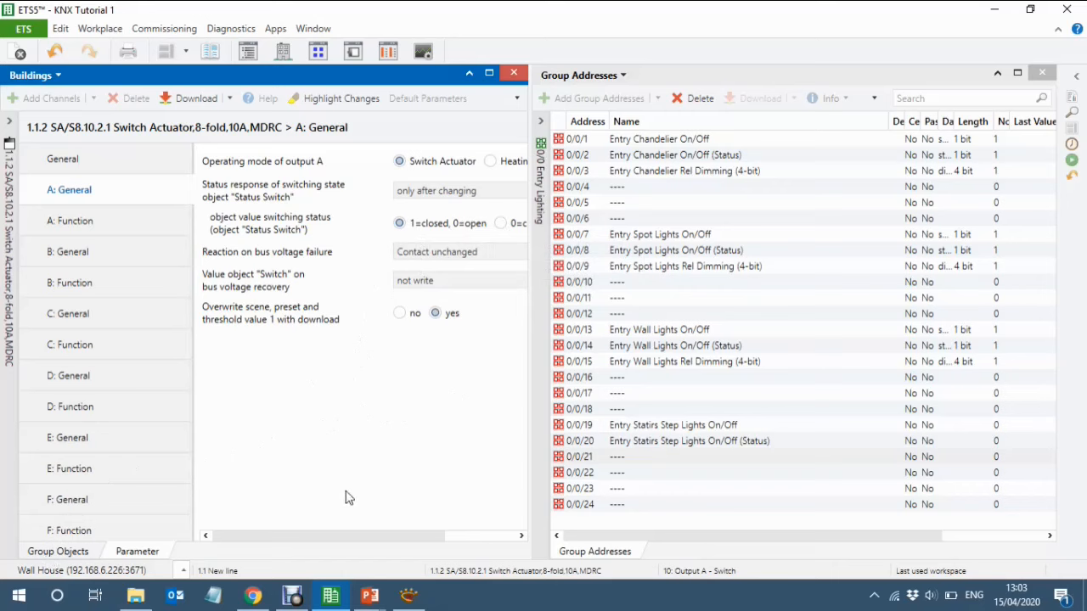
drag(295, 534, 393, 531)
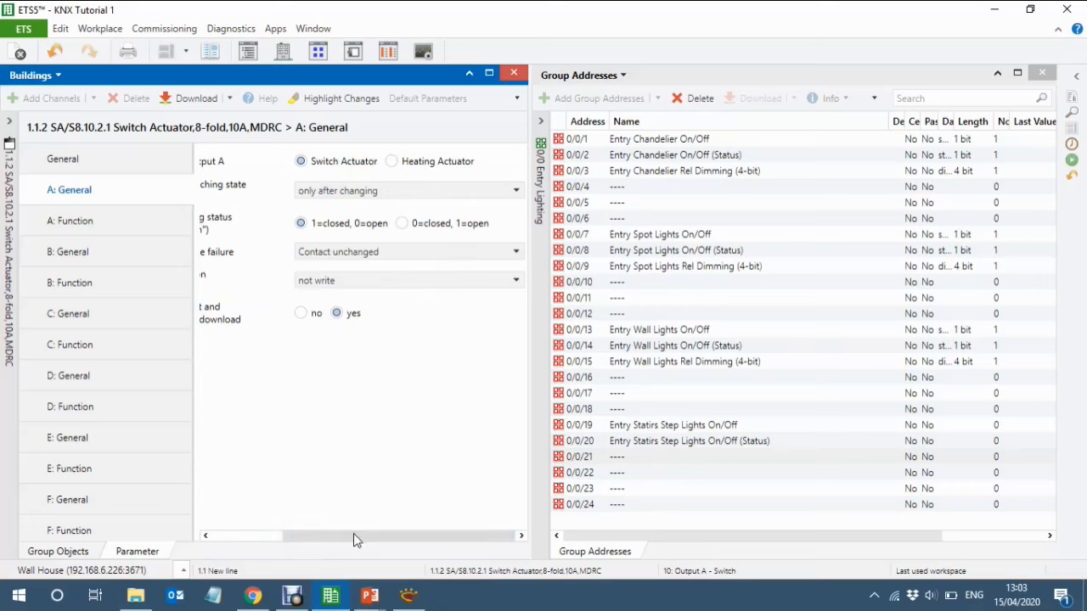
drag(353, 533, 230, 533)
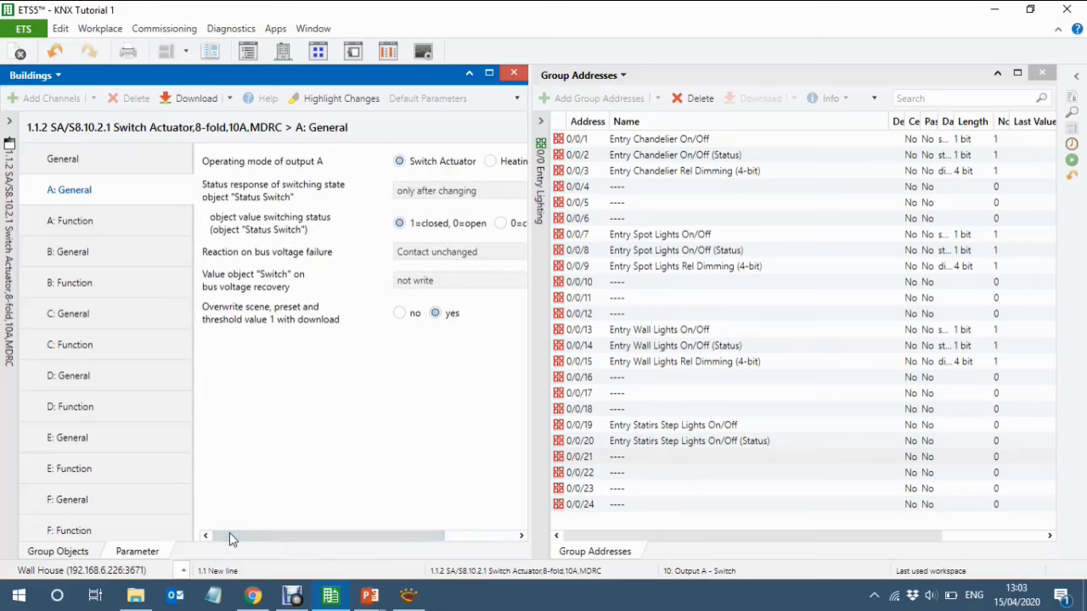
Link the switch actuator's Output A Switch object to group address 0/0/19 and its Status Switch object to 0/0/20
click(56, 552)
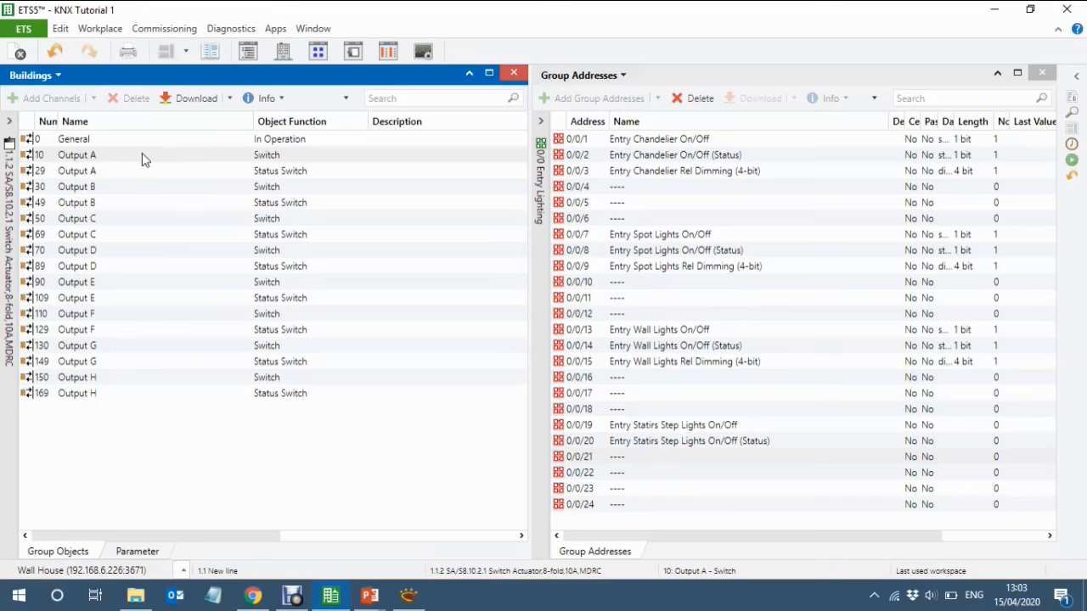
drag(142, 160, 721, 421)
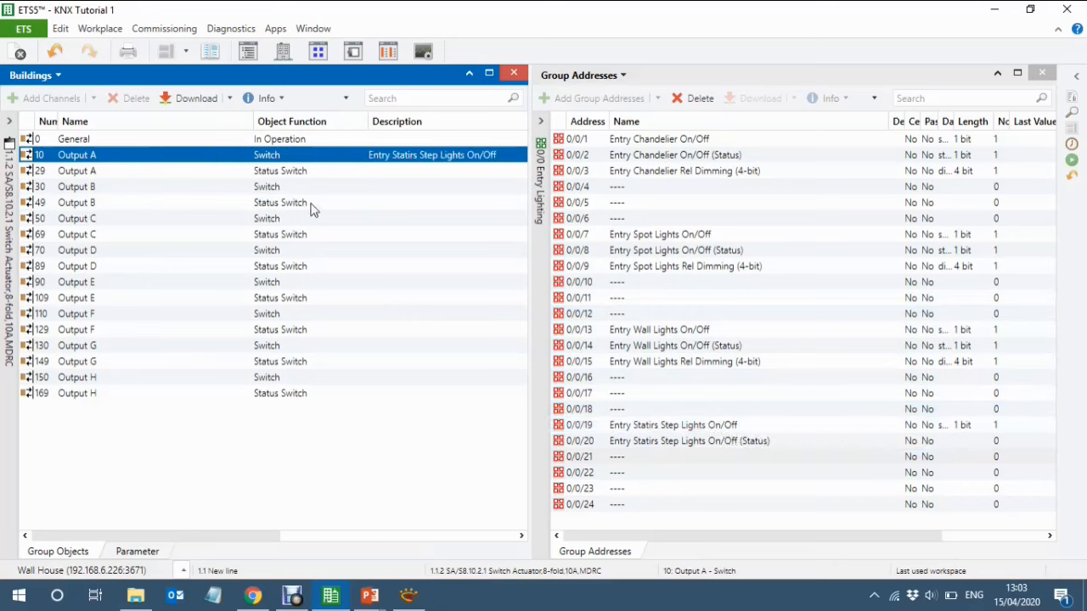
click(148, 174)
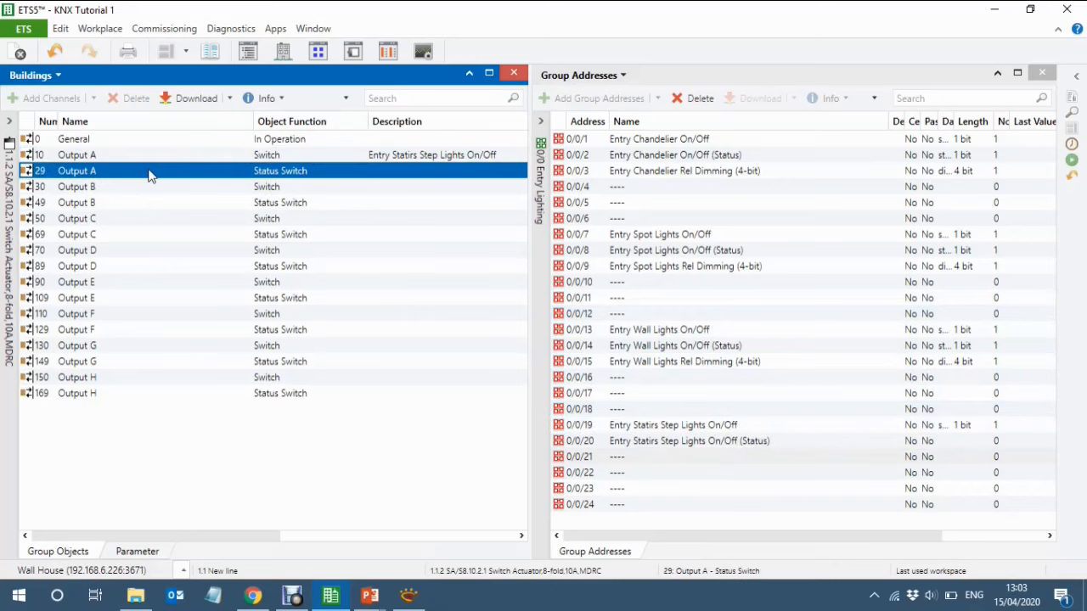
drag(148, 174, 762, 445)
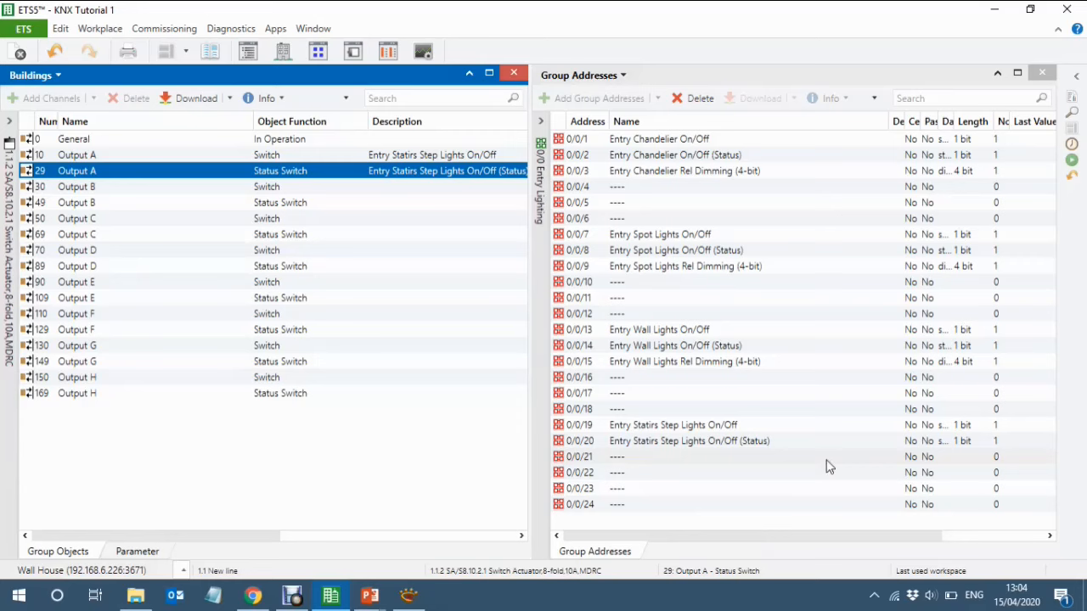
Duplicate group addresses 0/0/13 to 0/0/18 once with Paste Special, filling up from the first free address
click(605, 332)
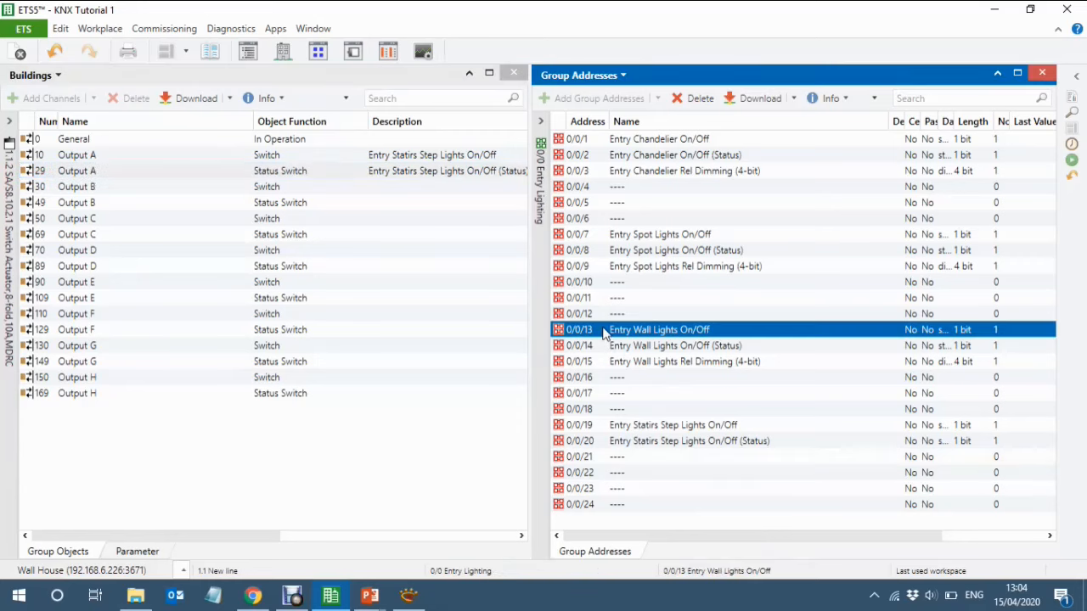
key(shift+Down)
key(shift+Down)
key(shift+Down)
key(shift+Down)
key(shift+Down)
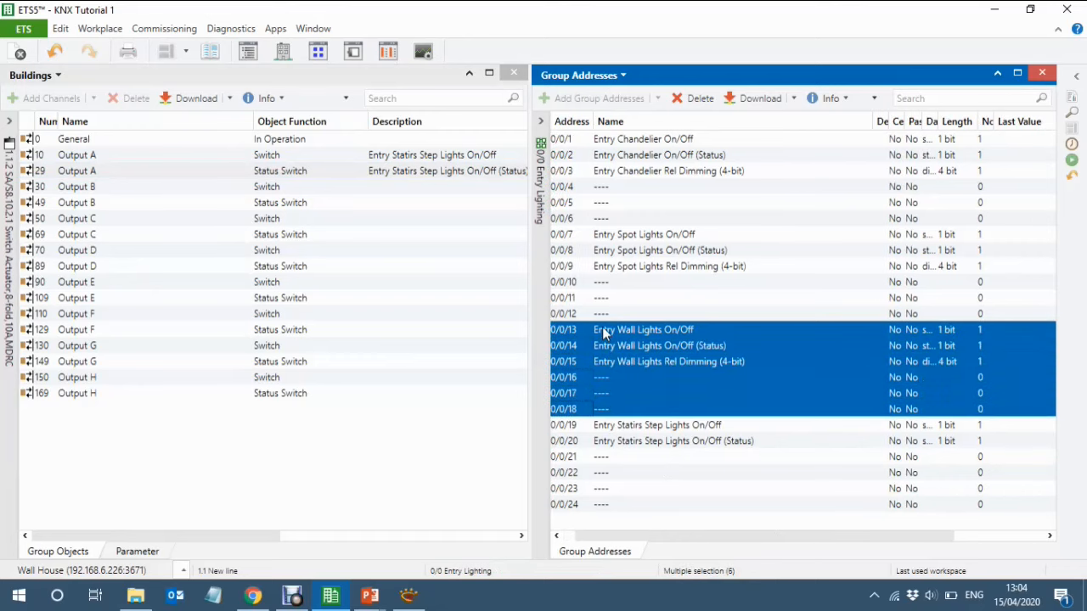
key(ctrl+shift+v)
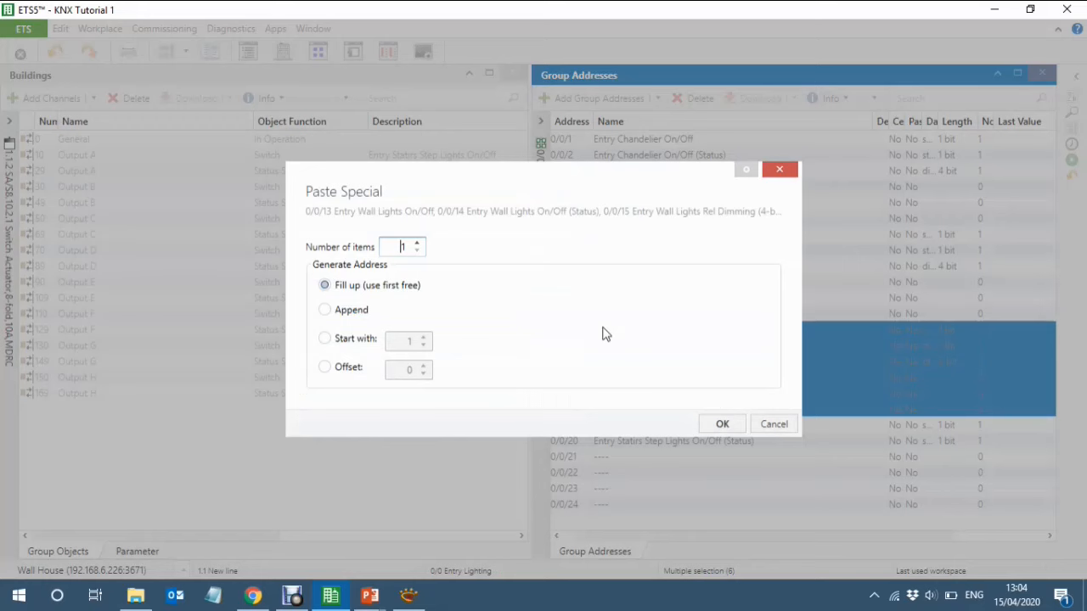
click(721, 425)
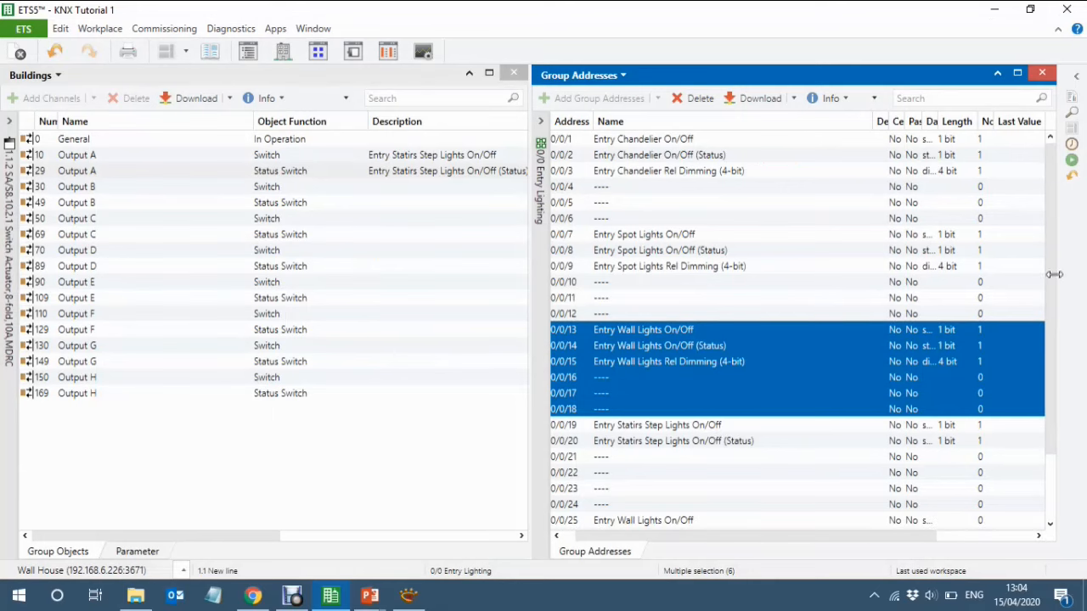
Rename group address 0/0/25 as "All Entry Lights On/Off"
drag(1050, 271, 1078, 431)
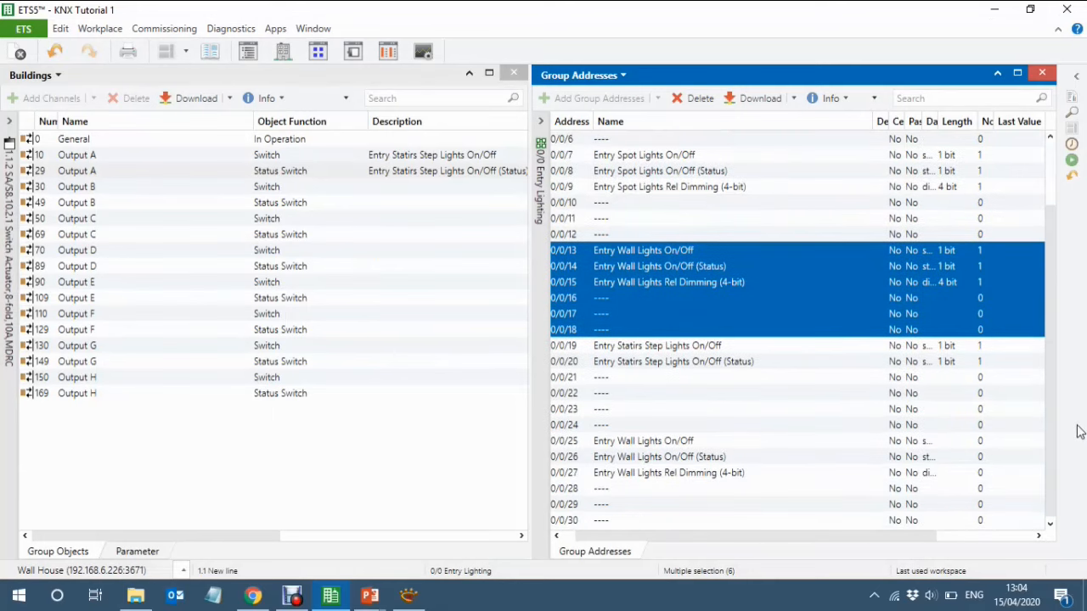
click(715, 441)
click(715, 442)
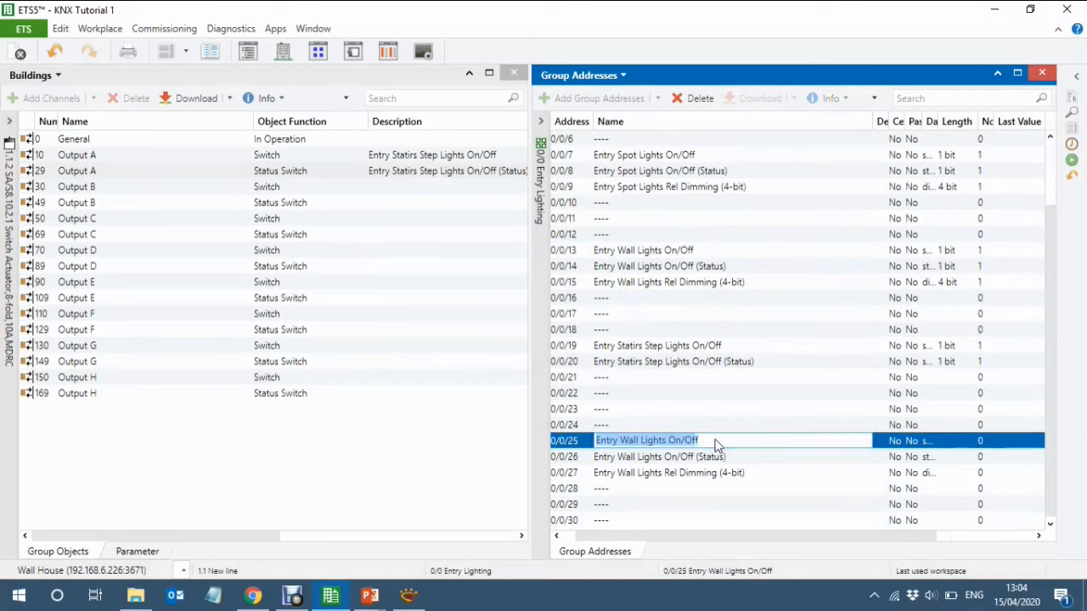
key(shift+Left)
key(shift+Left)
key(shift+Left)
key(shift+Left)
key(shift+Left)
key(shift+Left)
key(shift+Right)
key(BackSpace)
text(All)
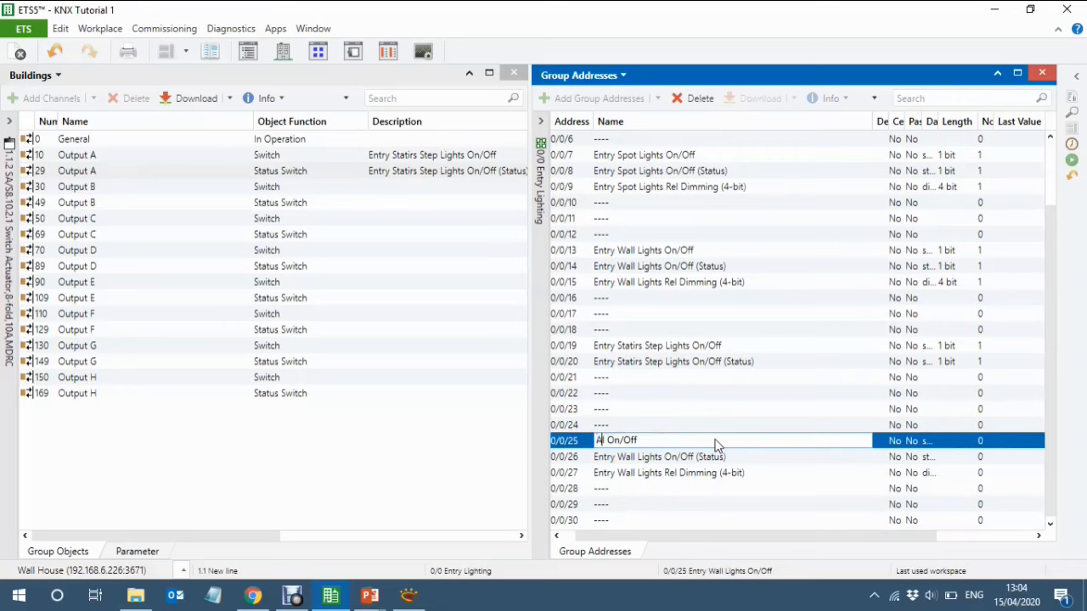
text( Entry Lights)
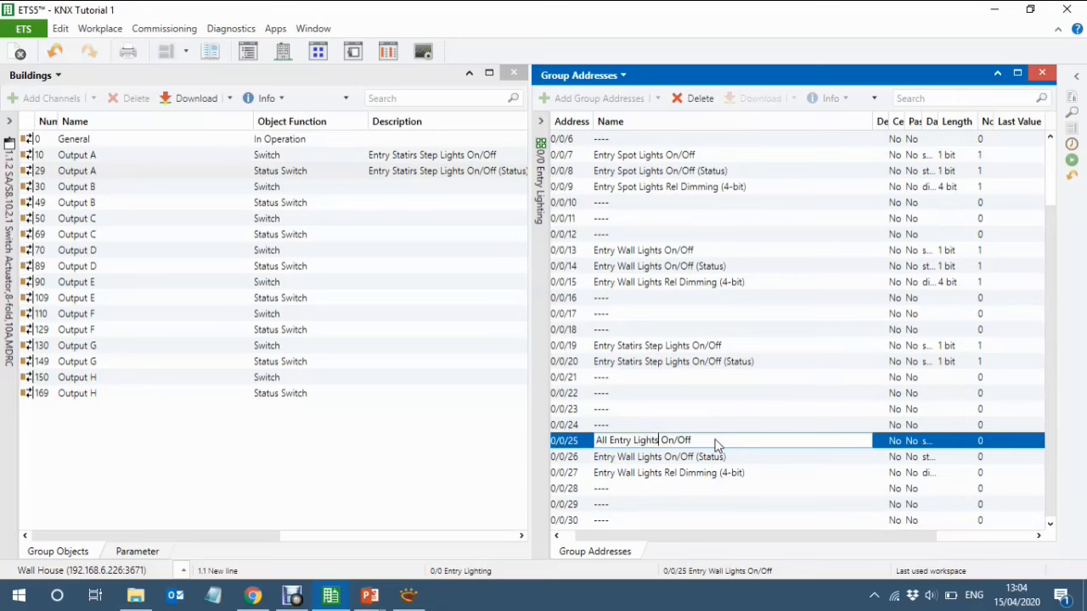
key(shift+Left)
key(shift+Left)
key(shift+Left)
key(shift+Left)
key(shift+Left)
key(shift+Left)
key(shift+Left)
key(shift+Left)
key(shift+Left)
key(shift+Left)
key(shift+Left)
key(shift+Left)
key(shift+Left)
key(shift+Left)
key(shift+Left)
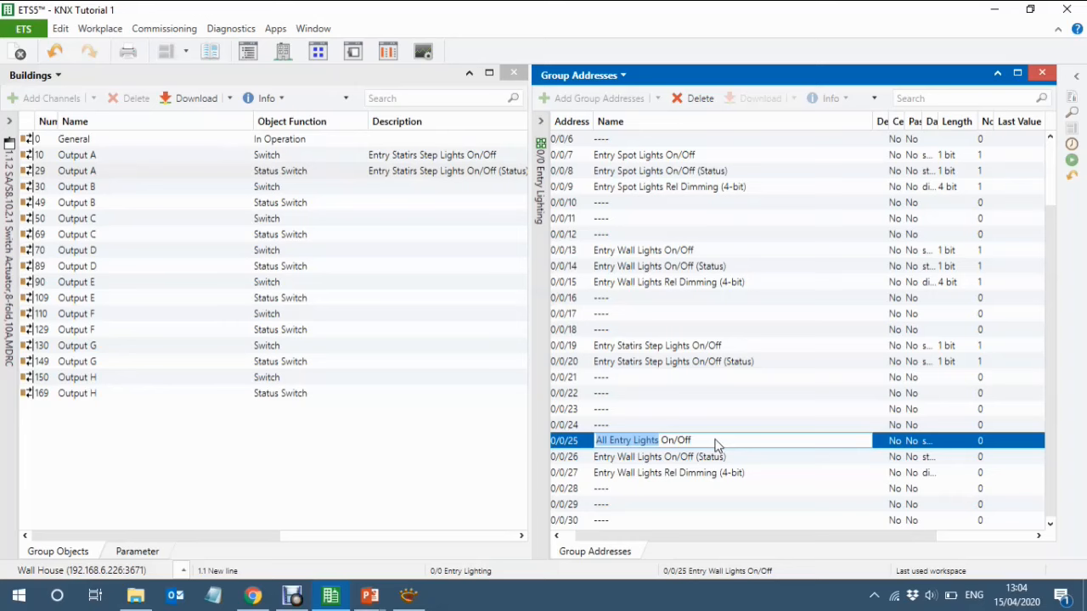
key(Down)
Copy the name "Entry Wall Lights Rel Dimming (4-bit)" from group address 0/0/27 to 0/0/26
key(Down)
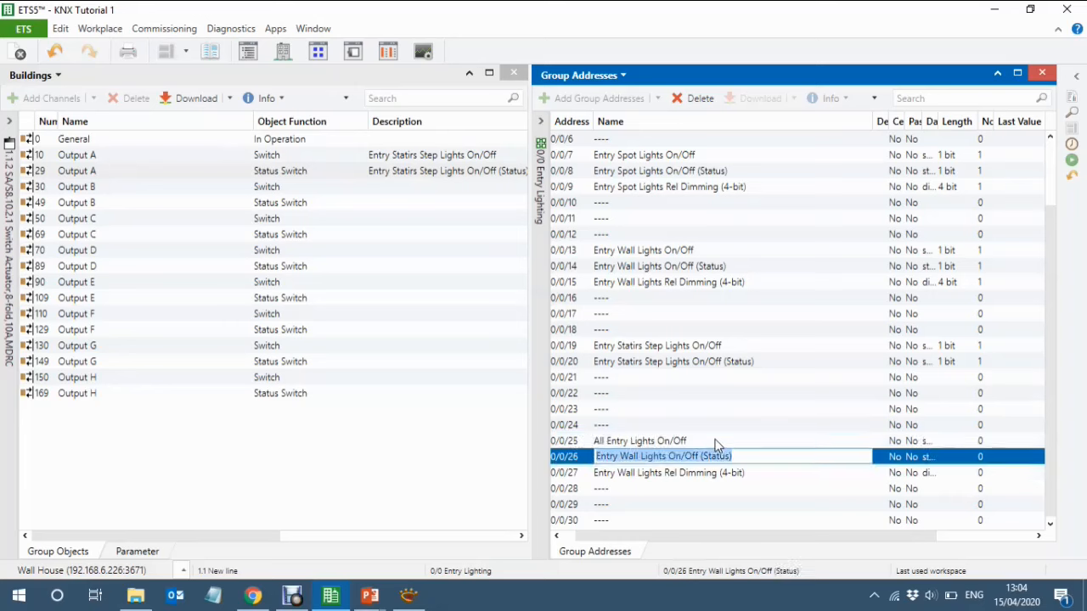
key(Down)
key(ctrl+c)
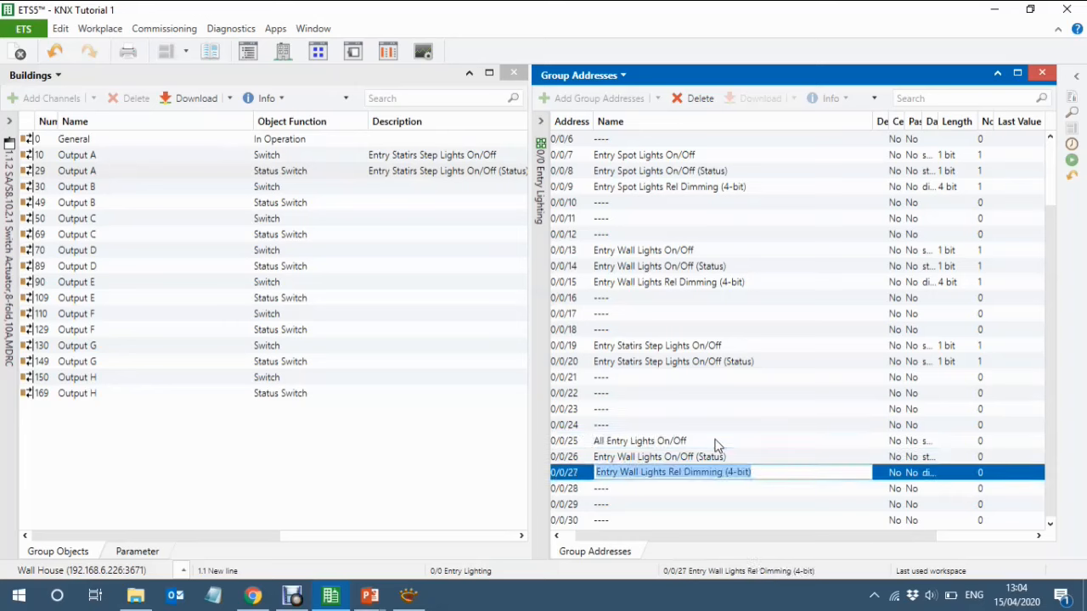
key(Up)
key(ctrl+v)
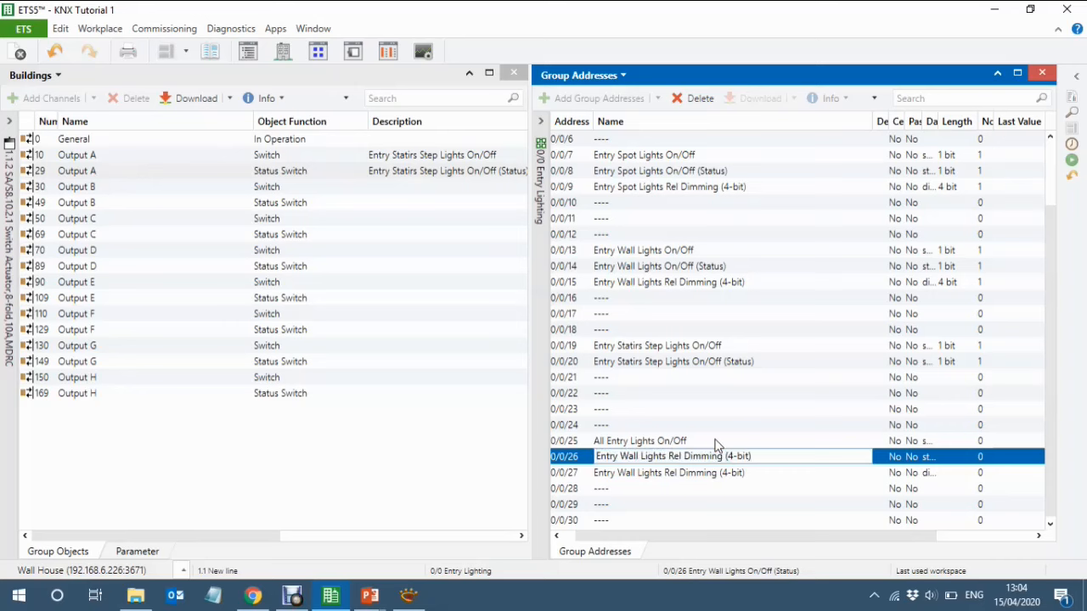
Copy "All Entry Lights" from 0/0/25 into the name of 0/0/26, making it "All Entry Lights Rel Dimming (4-bit)"
key(Up)
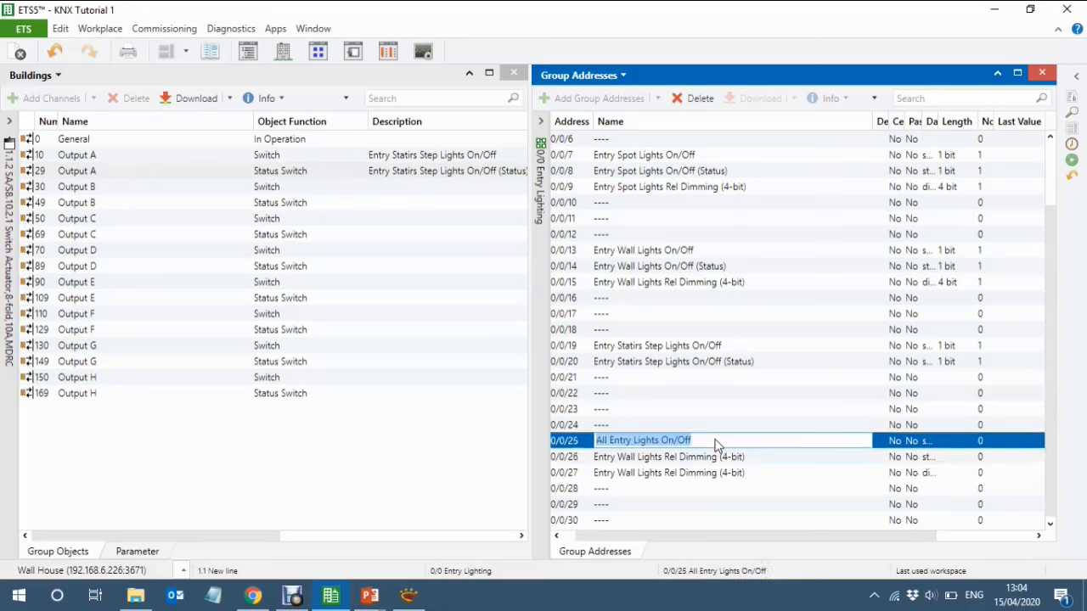
key(ctrl+shift+Left)
key(ctrl+c)
key(Right)
key(Return)
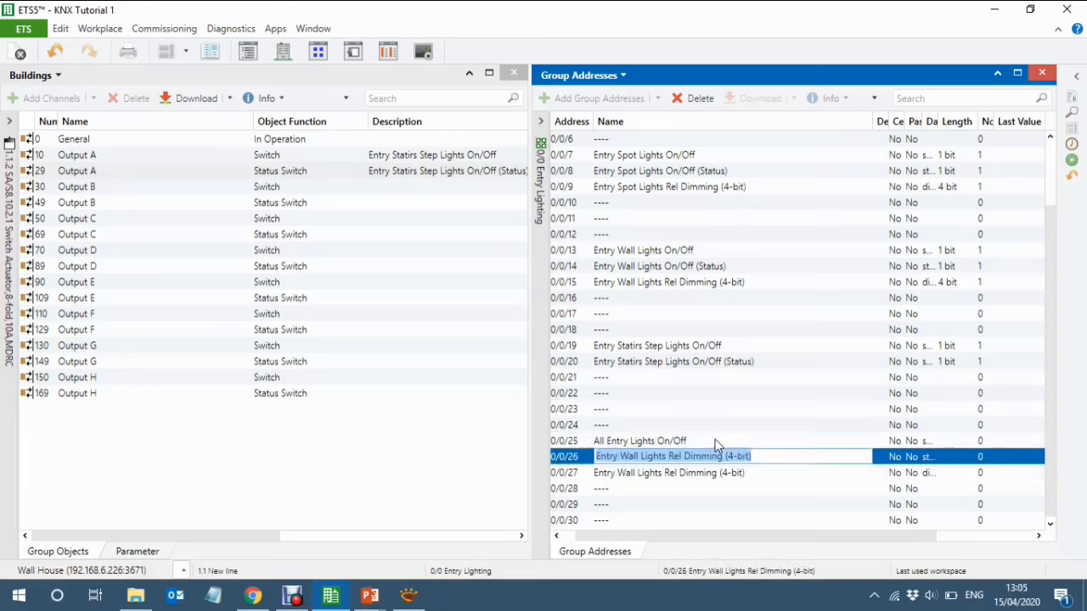
key(shift+Left)
key(shift+Left)
key(shift+Left)
key(shift+Left)
key(shift+Left)
key(shift+Left)
key(shift+Left)
key(shift+Left)
key(shift+Left)
key(shift+Left)
key(shift+Left)
key(shift+Left)
key(shift+Left)
key(shift+Left)
key(shift+Left)
key(shift+Left)
key(shift+Left)
key(shift+Left)
key(shift+Left)
key(shift+Left)
key(ctrl+v)
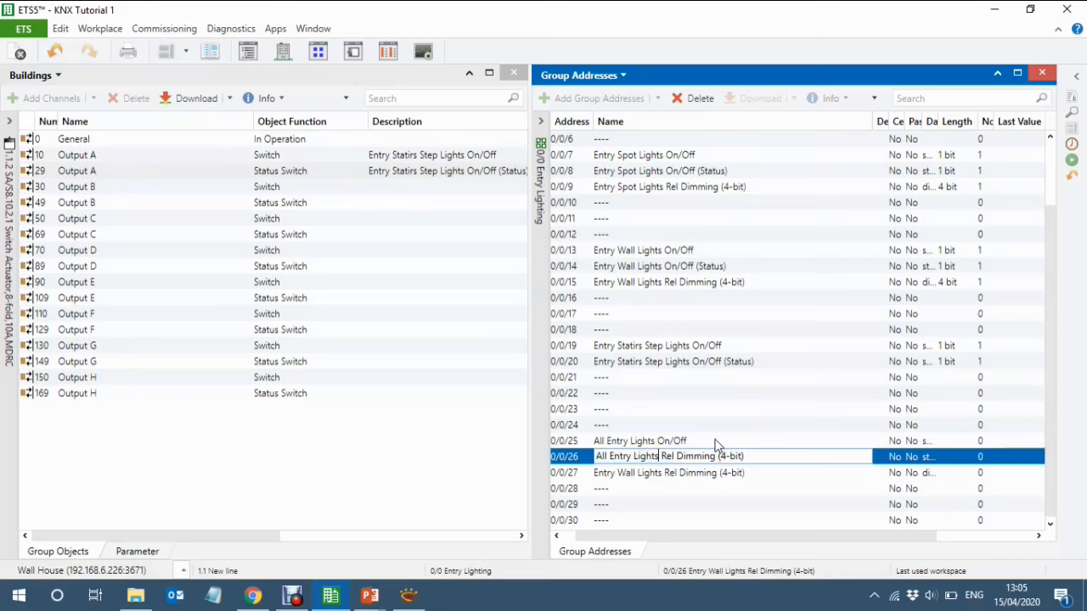
key(Return)
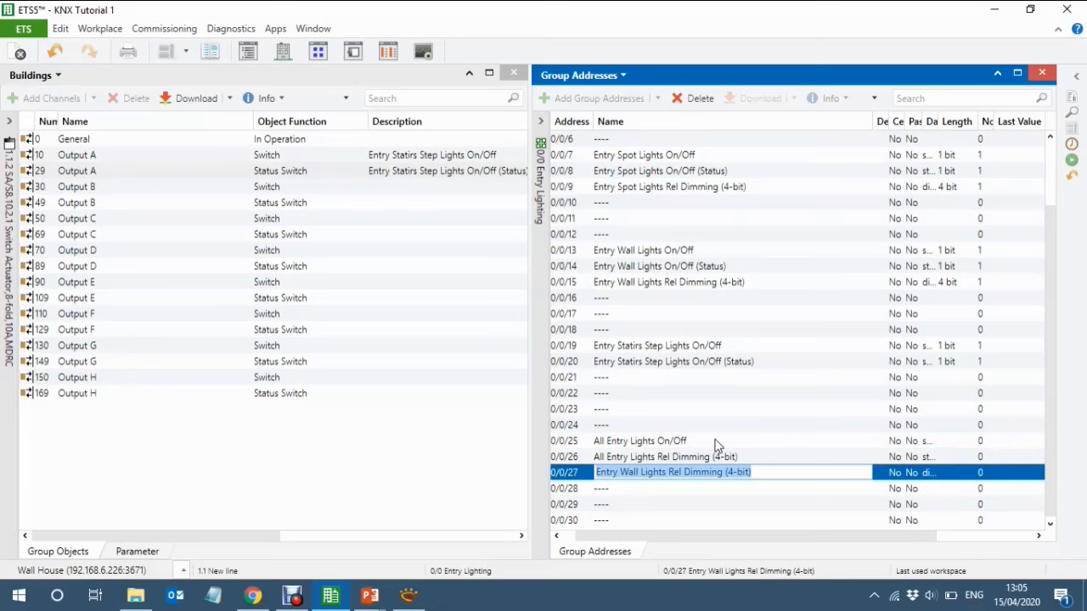
Rename group address 0/0/27 as the placeholder "----"
key(Return)
key(Up)
text(----)
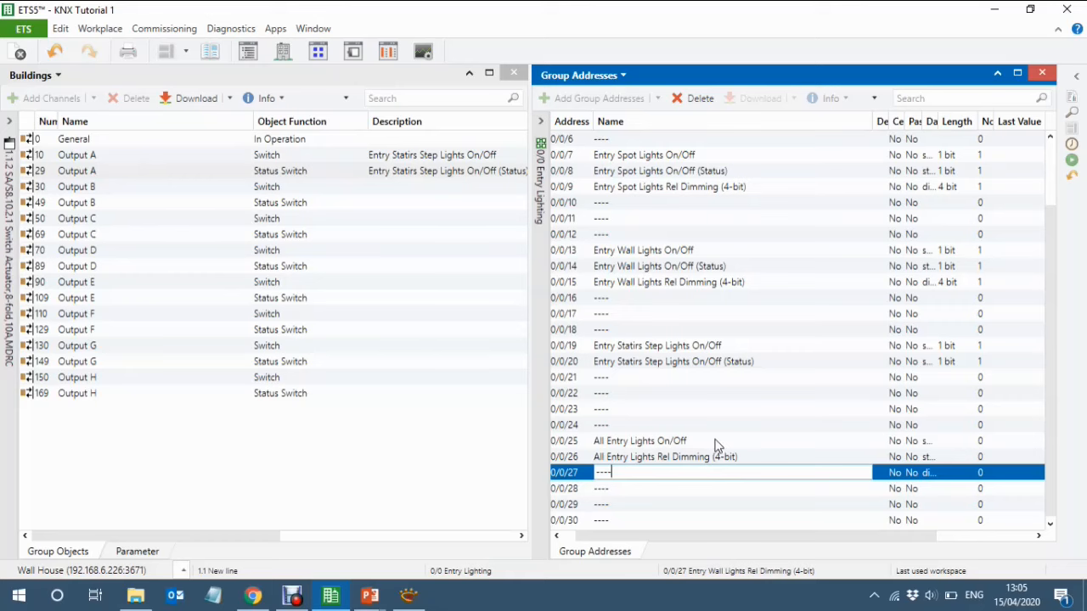
key(Return)
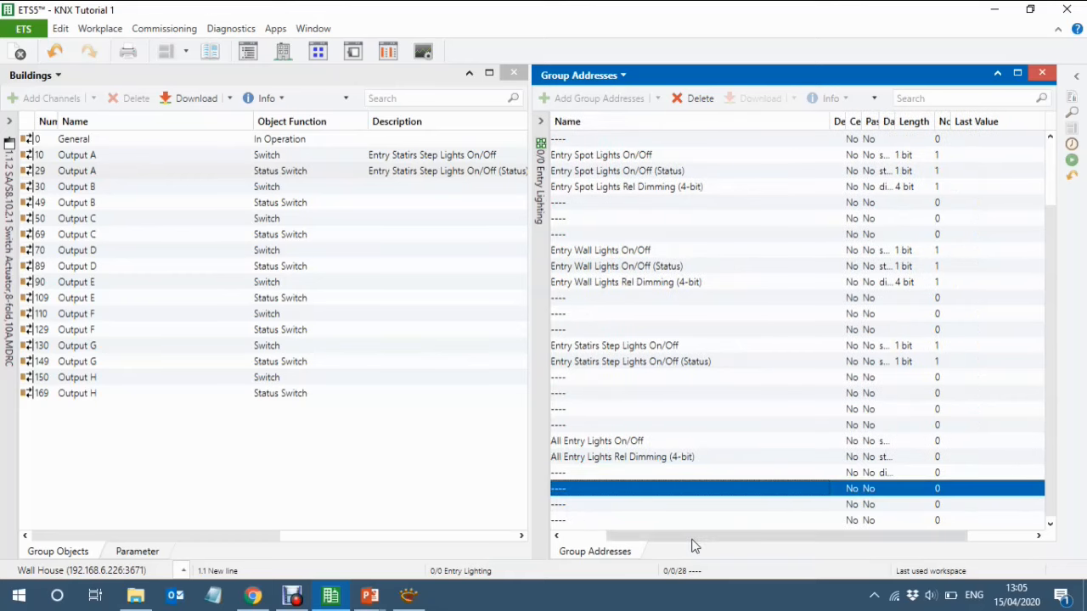
drag(718, 538, 628, 538)
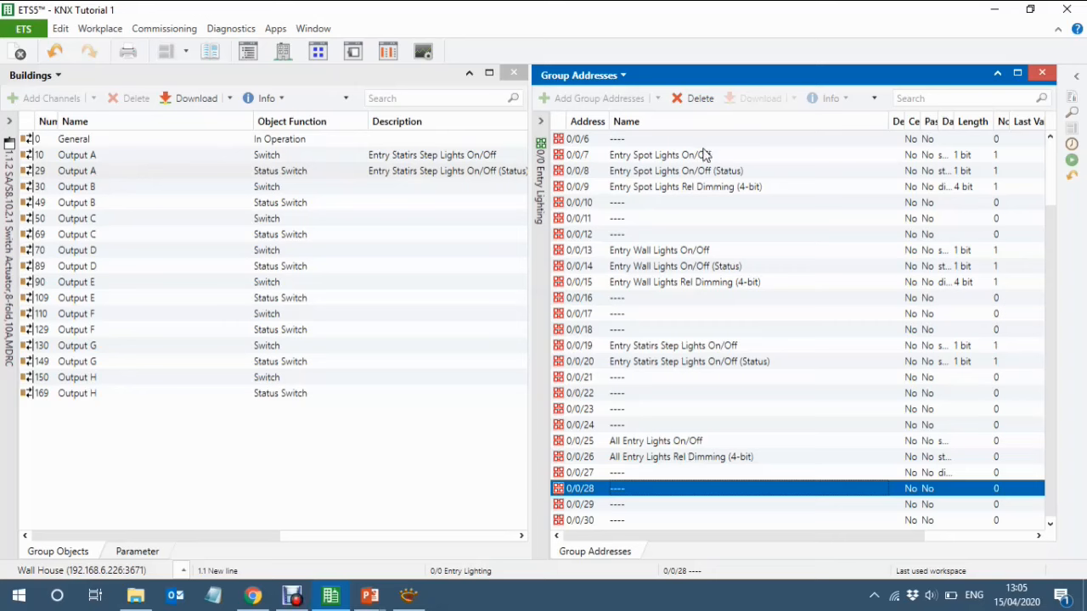
Show the group objects of the 1.1.1 UD/S6.210.2.1 LED dimmer in the Entry's KNX Cabinet
click(716, 443)
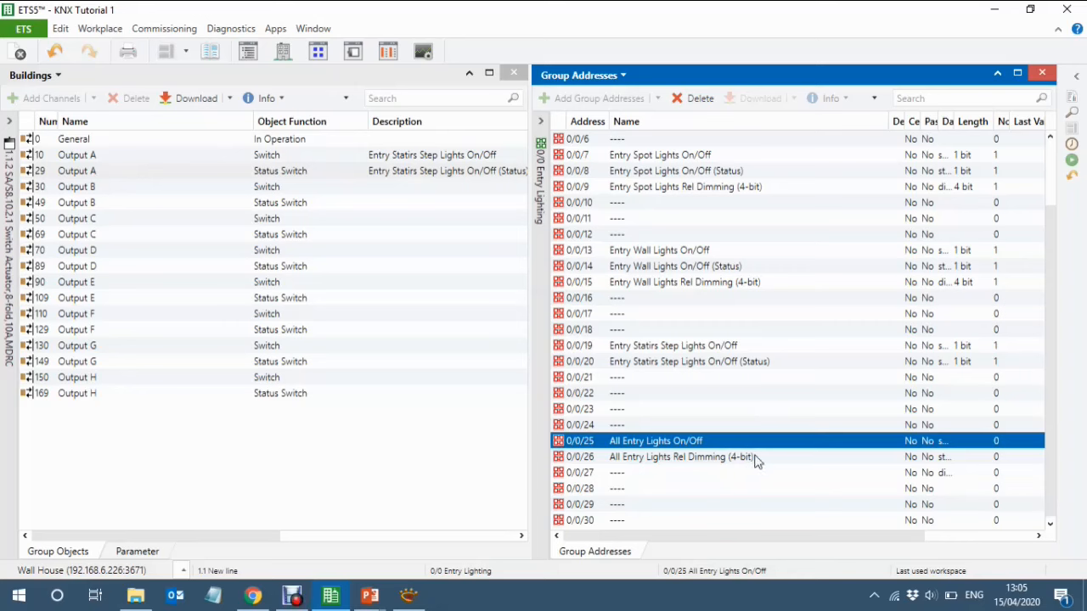
click(755, 459)
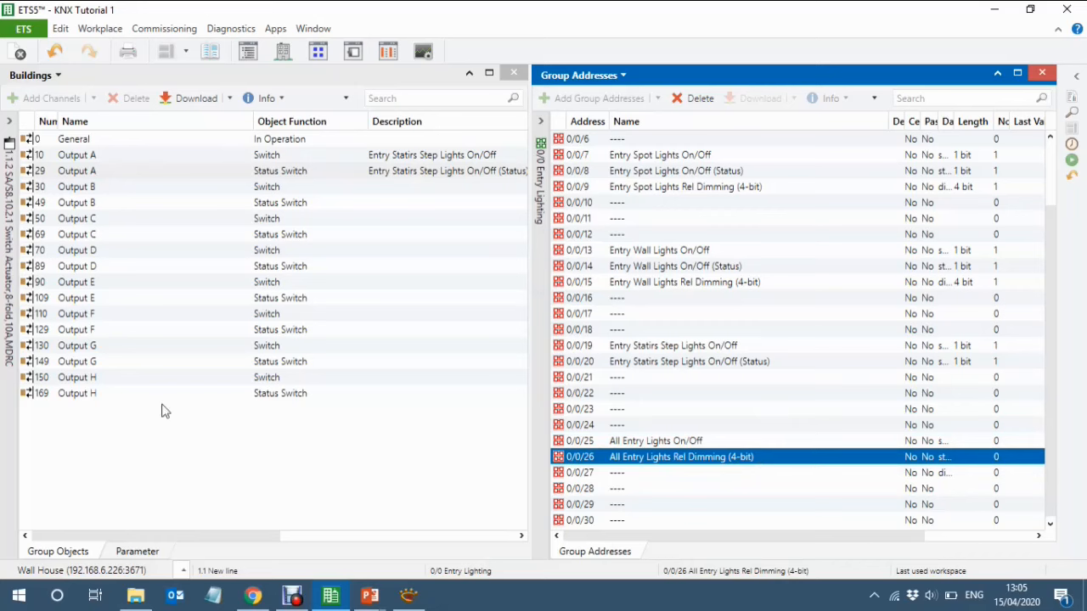
click(167, 155)
click(8, 344)
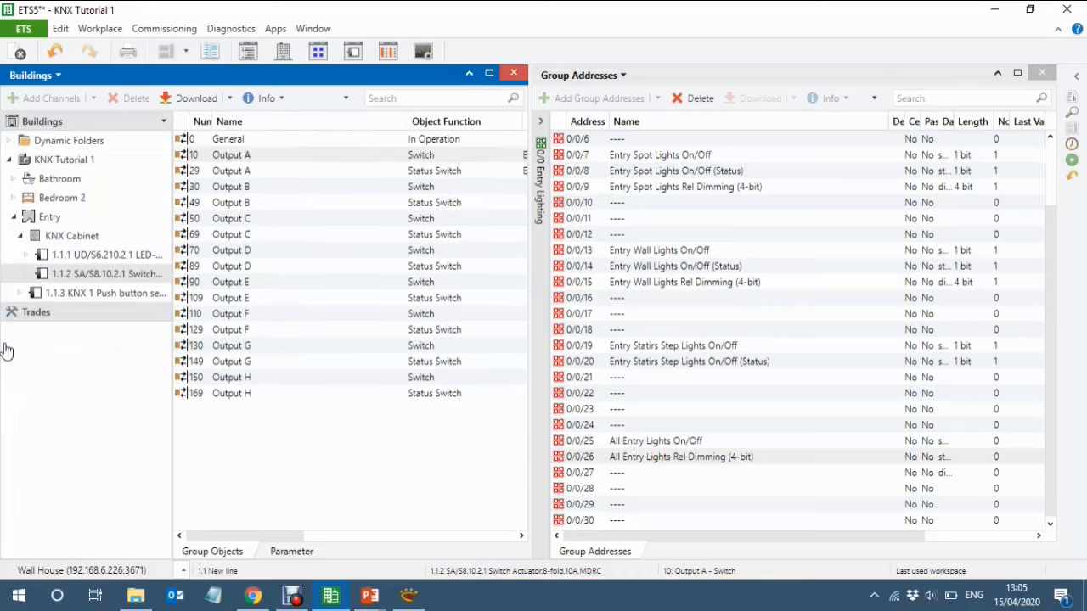
click(84, 260)
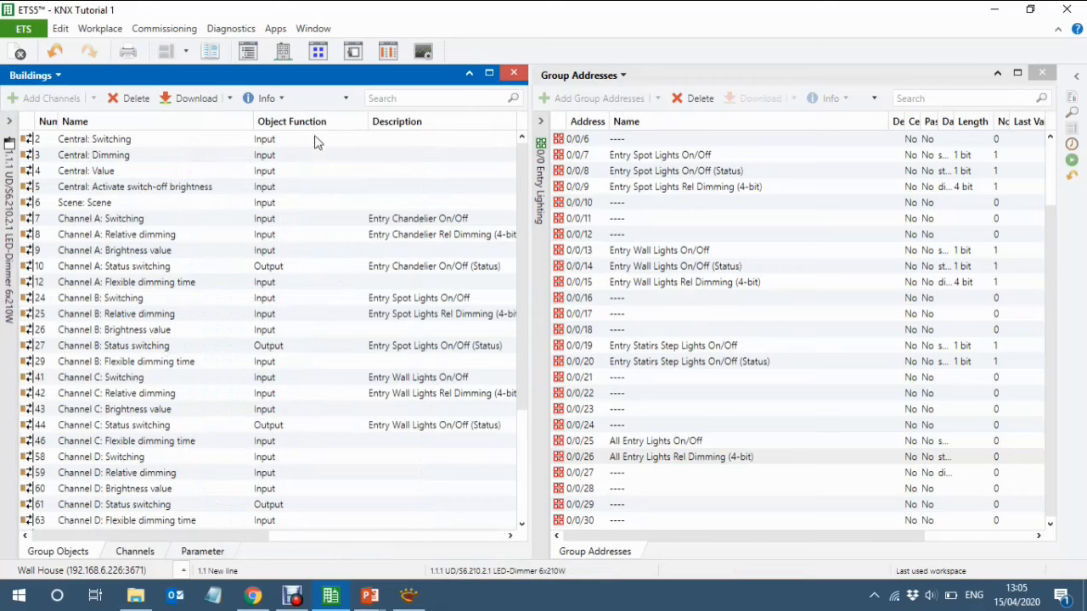
Narrow the Name, Object Function and Description columns of the dimmer's group objects so the Group Address column fits in view
drag(252, 121, 211, 120)
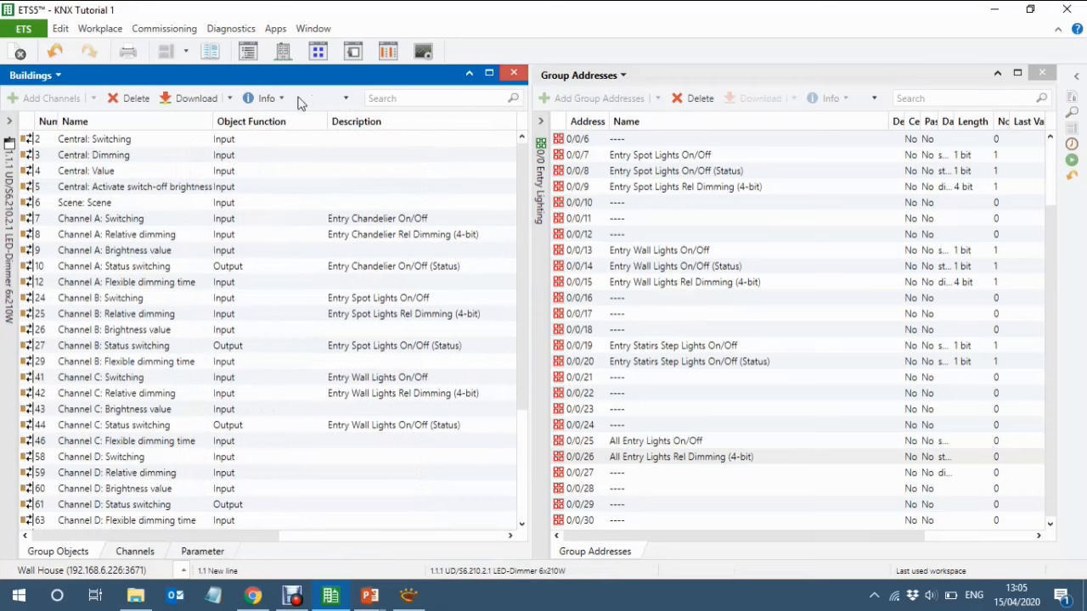
drag(325, 120, 269, 121)
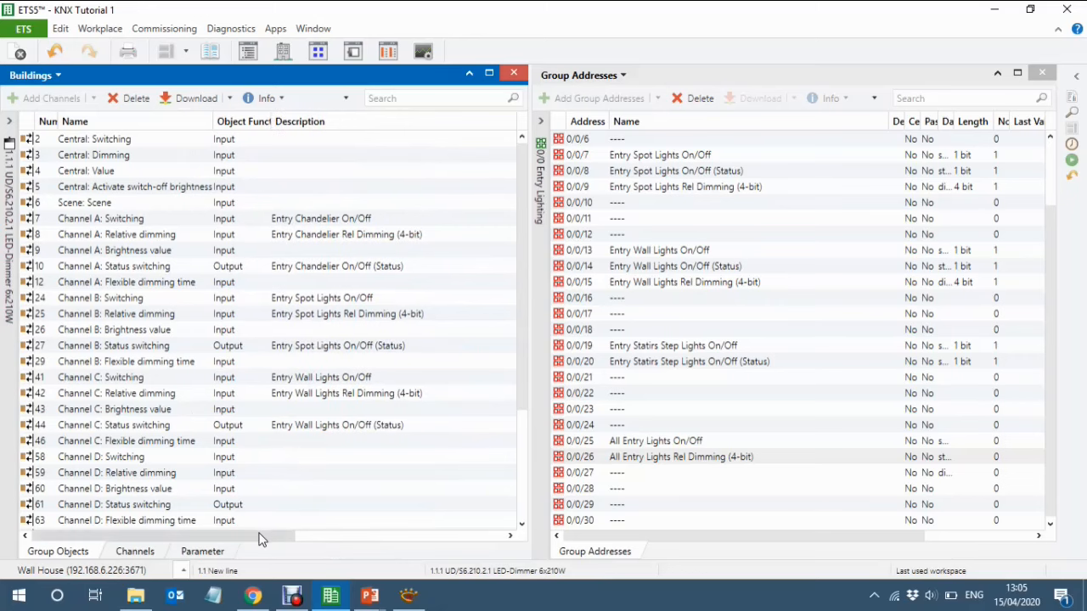
drag(262, 536, 309, 536)
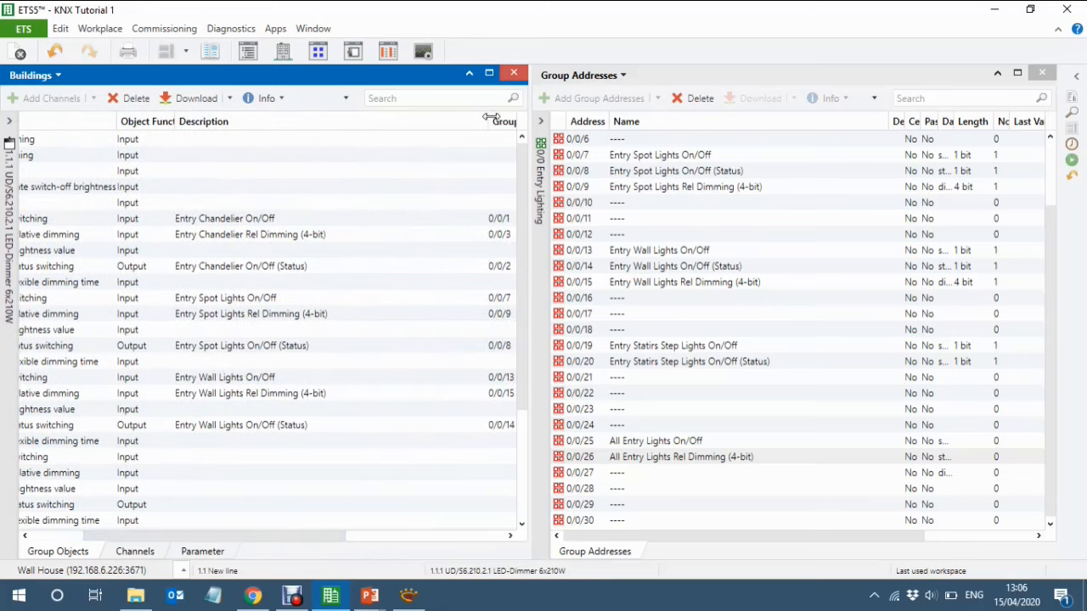
drag(489, 121, 382, 121)
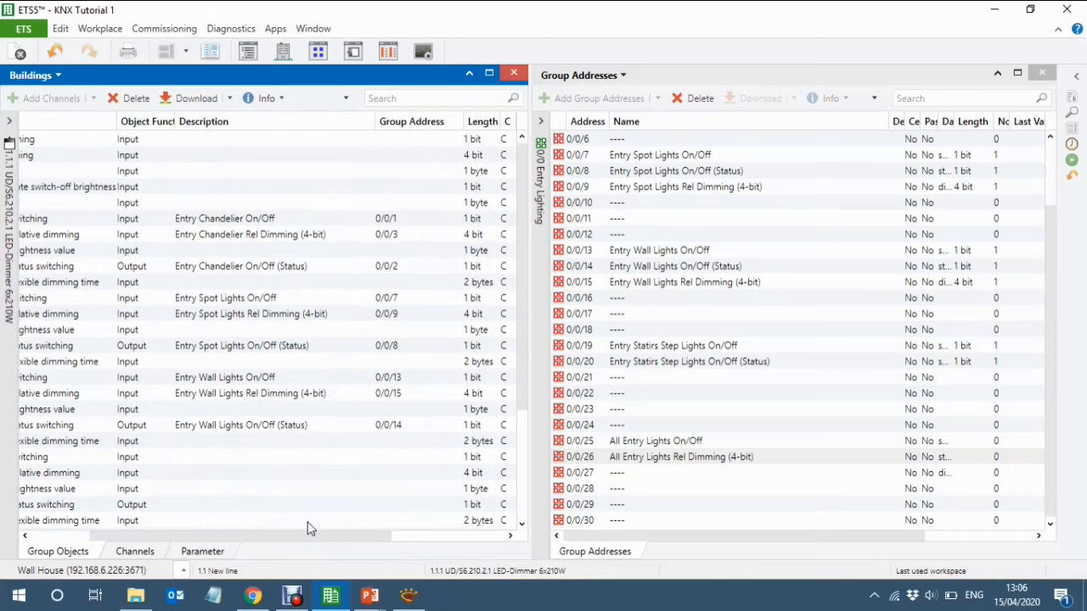
drag(306, 537, 241, 540)
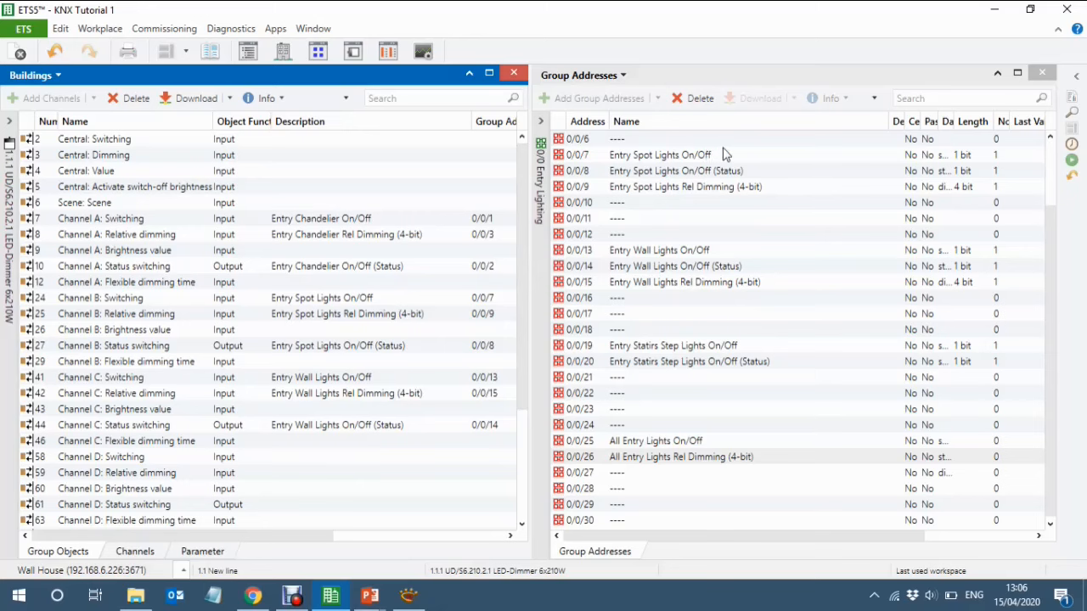
Link the dimmer's Channel A: Switching object to group address 0/0/25 All Entry Lights On/Off and check its group addresses
click(1050, 138)
click(1050, 138)
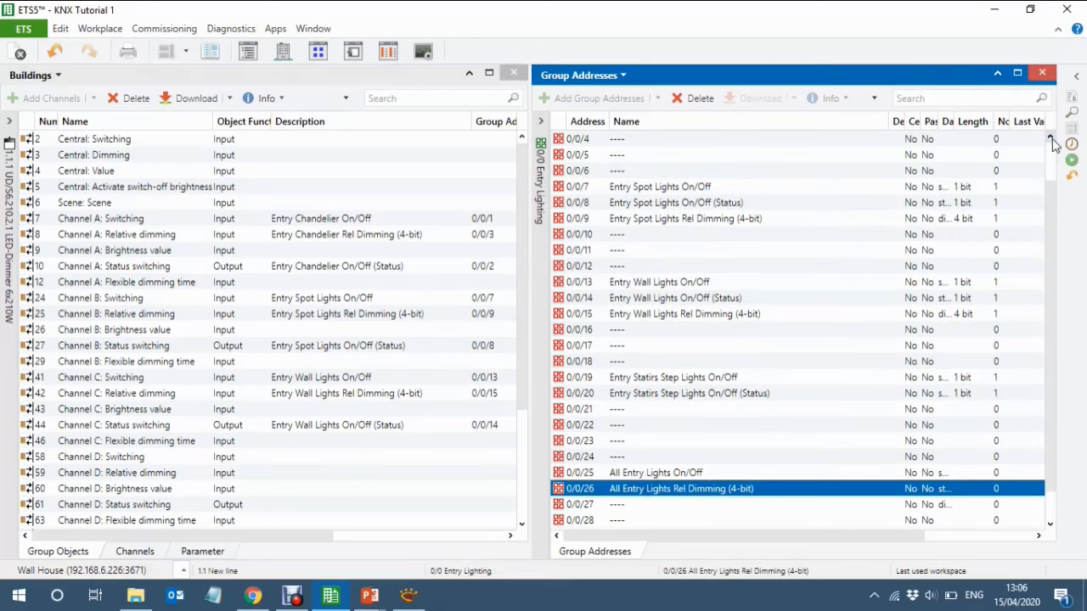
click(1050, 138)
click(1051, 138)
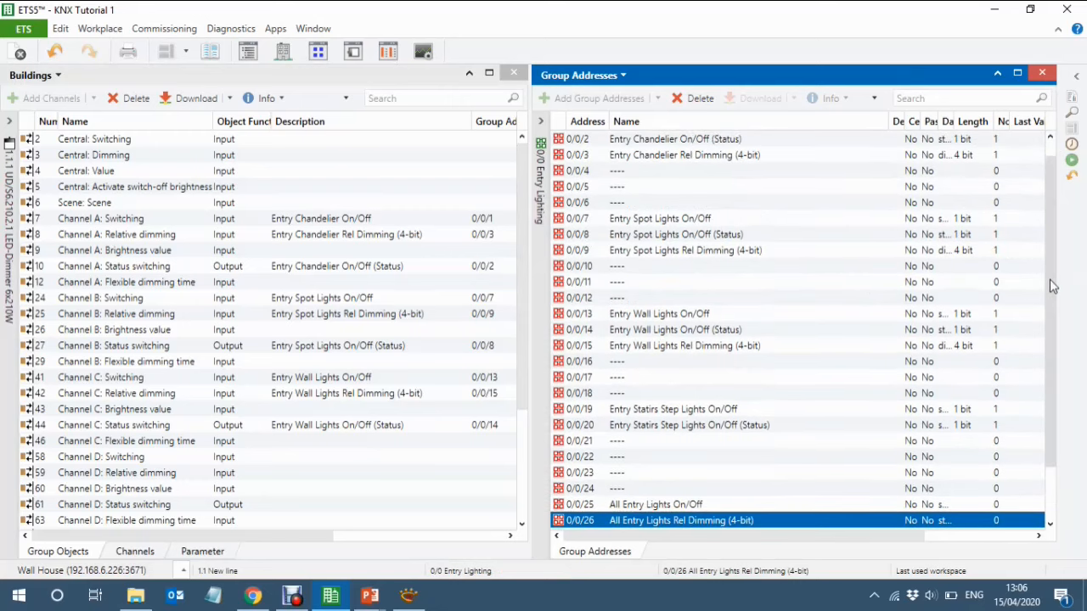
click(245, 222)
drag(244, 221, 722, 502)
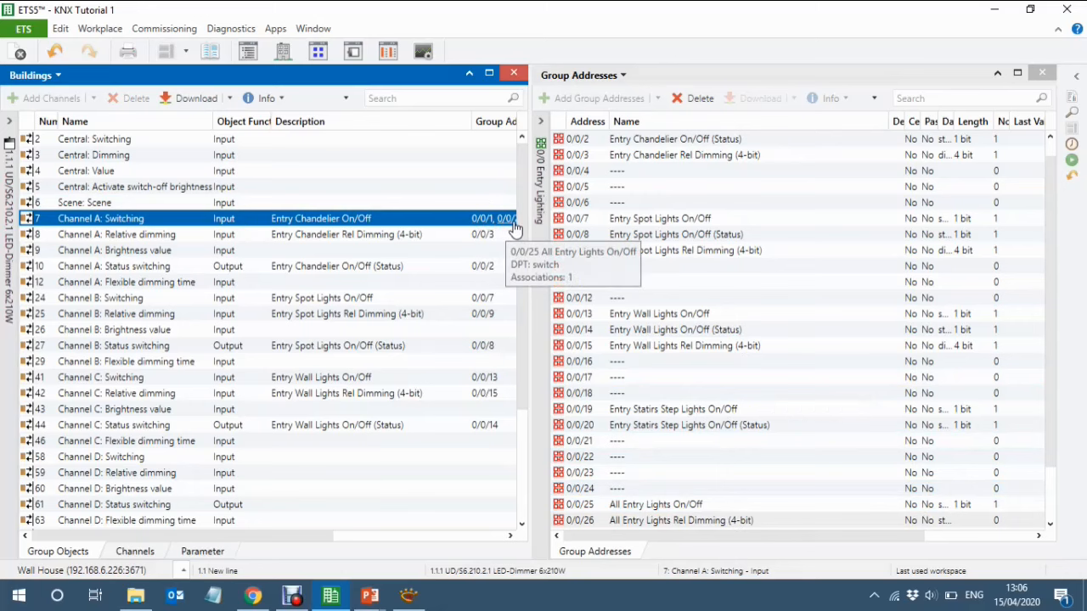
drag(302, 538, 319, 539)
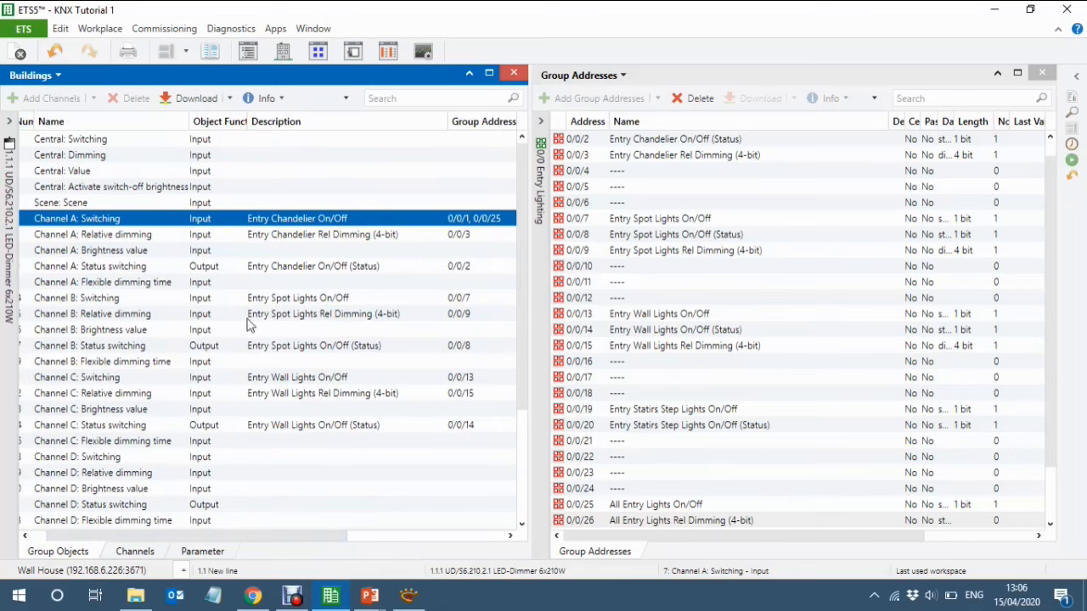
Link the Channel B: Switching and Channel C: Switching objects to group address 0/0/25 All Entry Lights On/Off
click(223, 302)
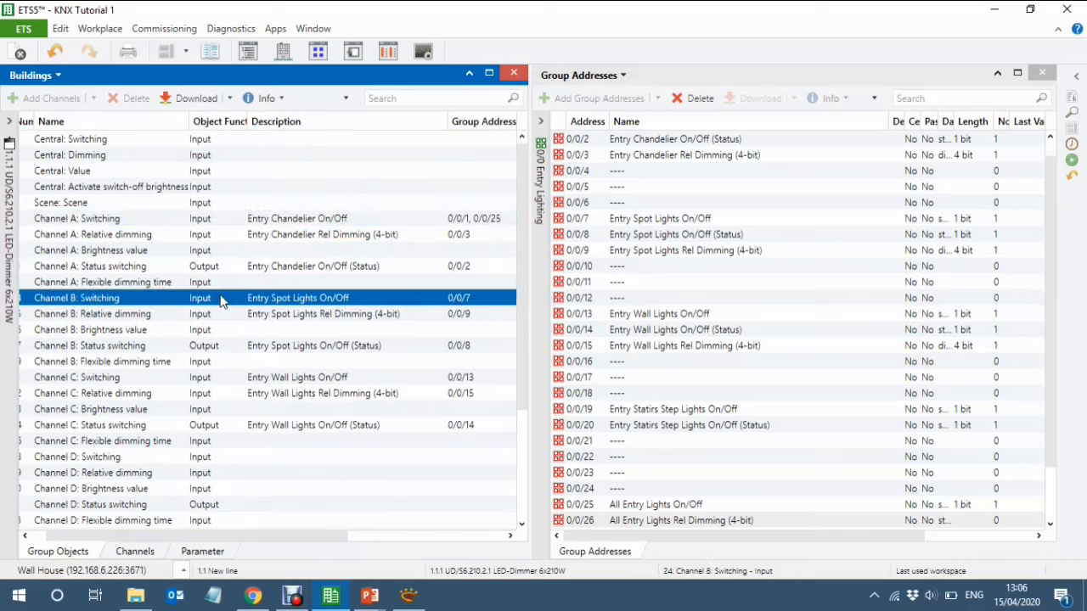
drag(223, 303, 721, 506)
click(229, 382)
drag(229, 384, 711, 509)
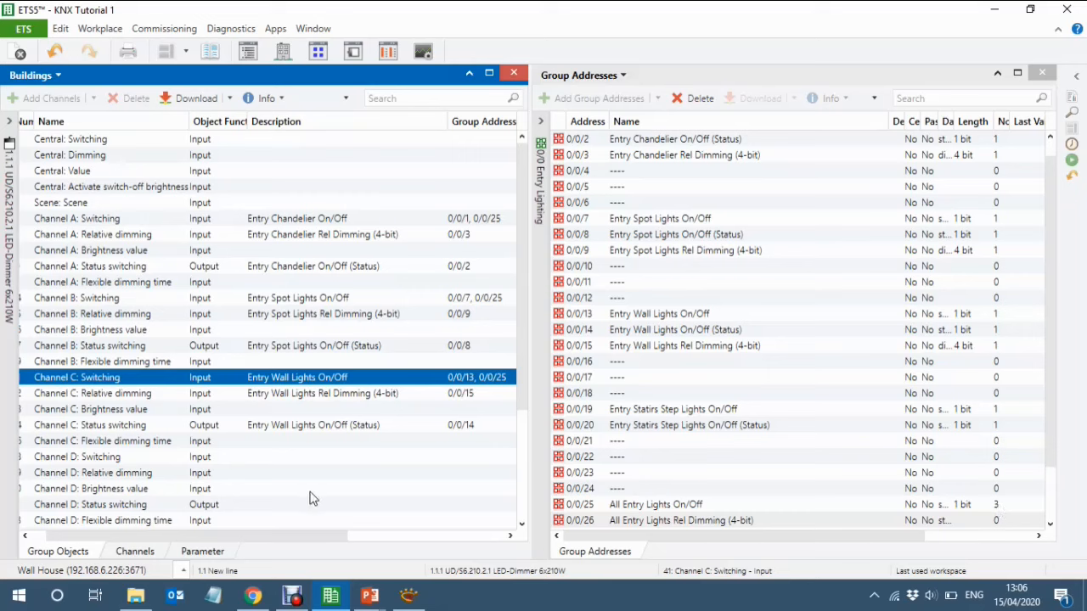
Try linking the Channel A, B and C Relative dimming objects together to 0/0/26, adopting the group object's data type, and undo it
click(224, 239)
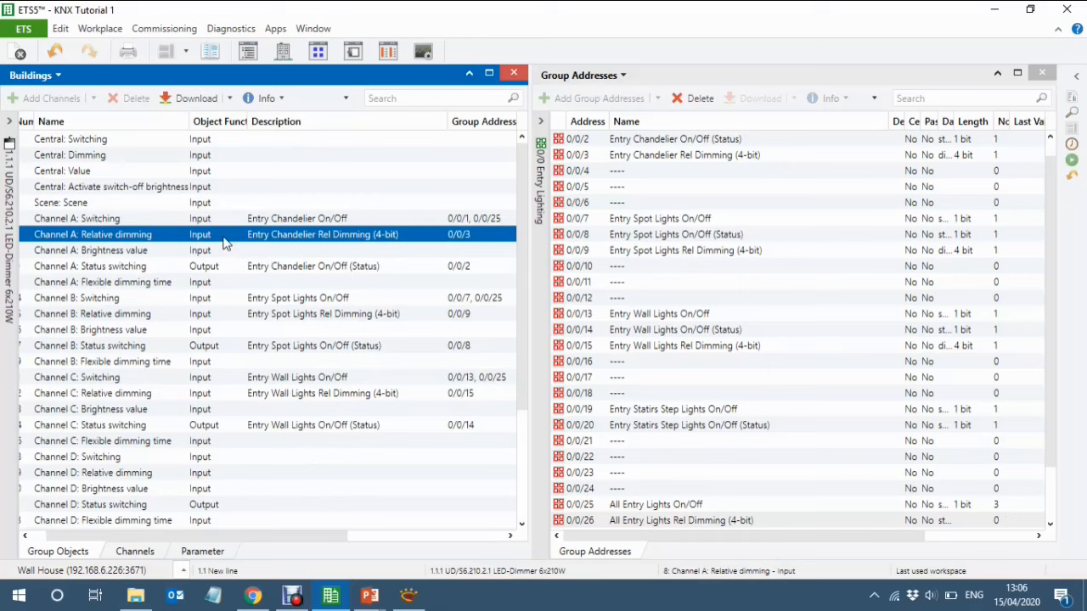
ctrl+click(236, 315)
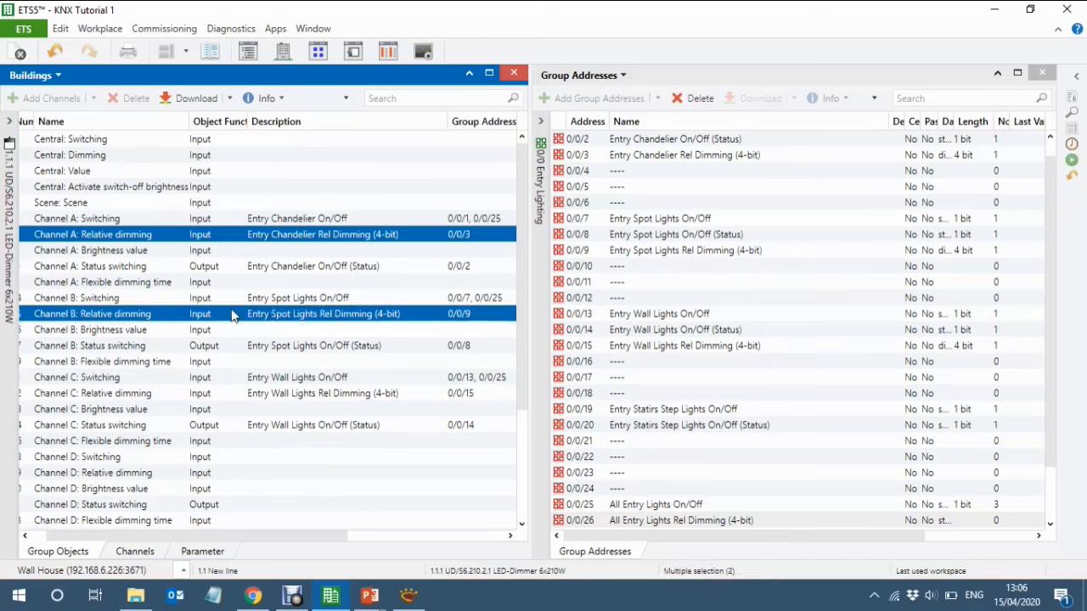
ctrl+click(236, 396)
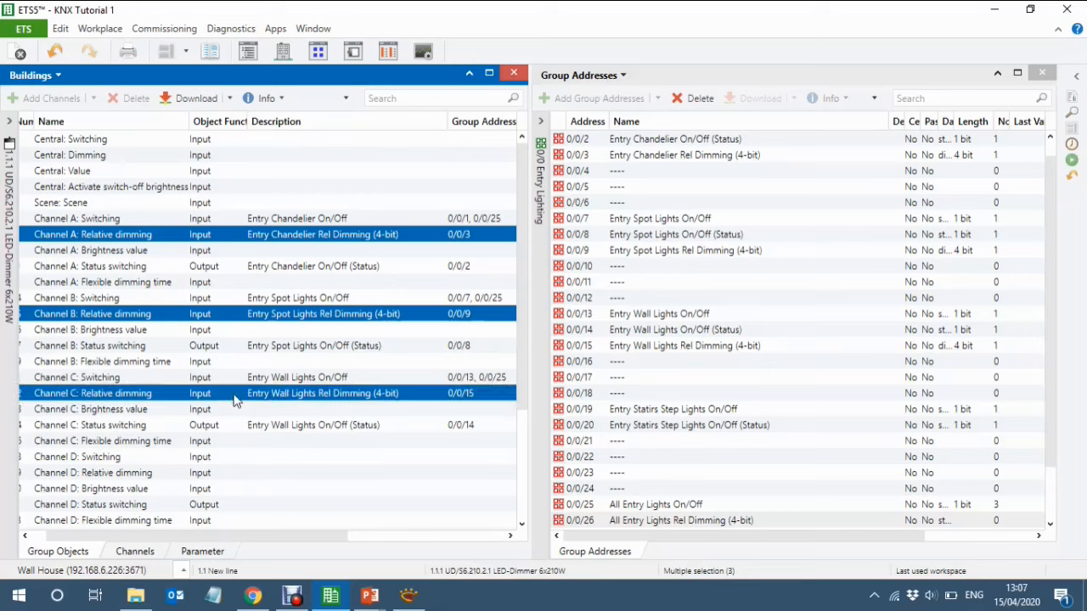
drag(236, 401, 755, 519)
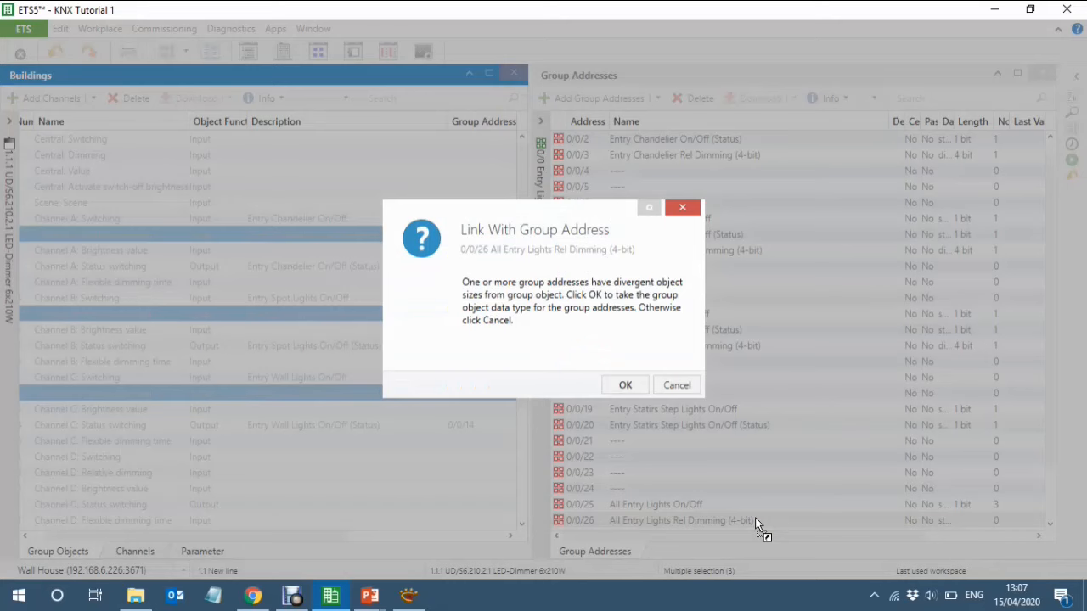
click(624, 386)
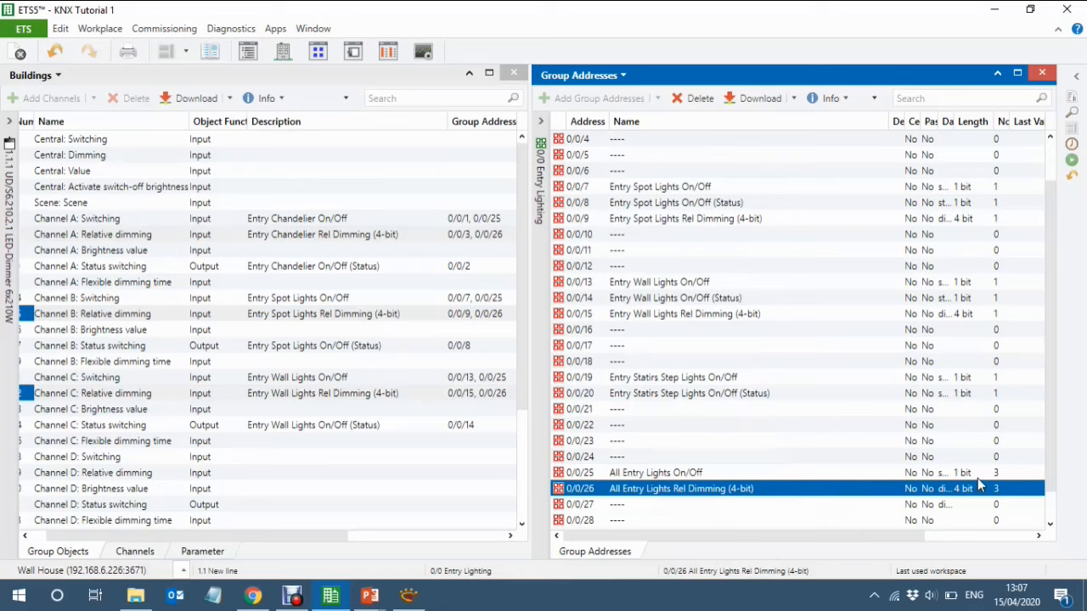
key(ctrl+z)
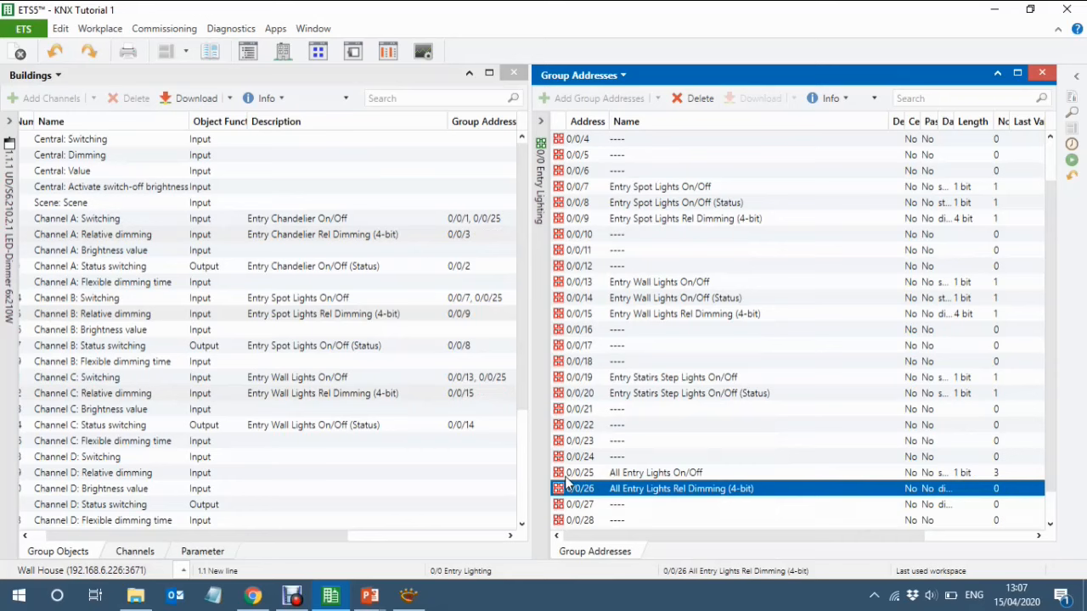
Widen the Data Type column of the group addresses, and undo and redo the Channel C: Switching link to 0/0/25
click(405, 238)
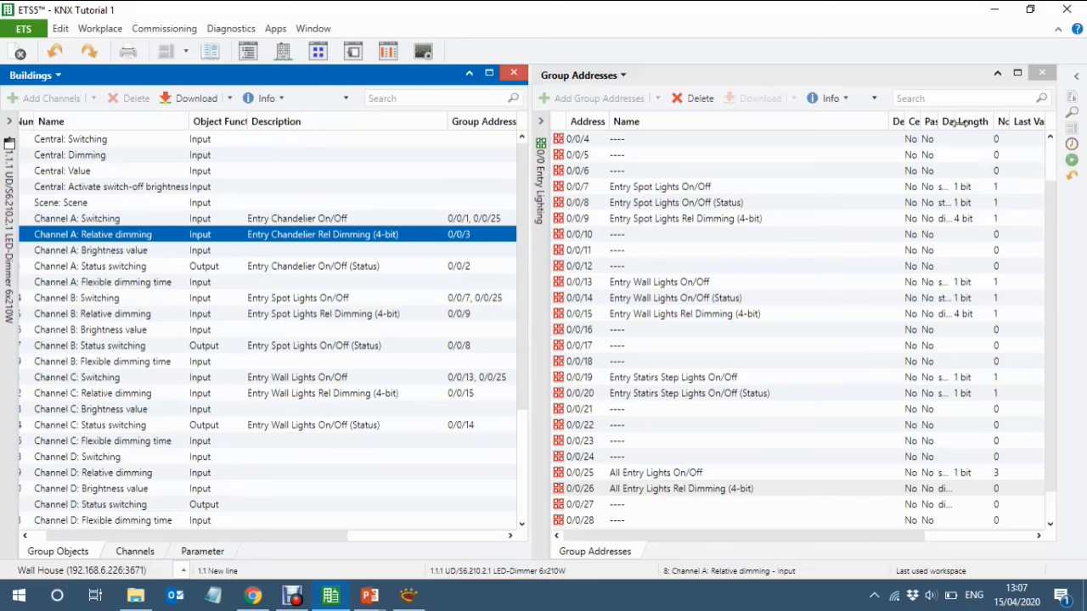
drag(949, 122, 989, 122)
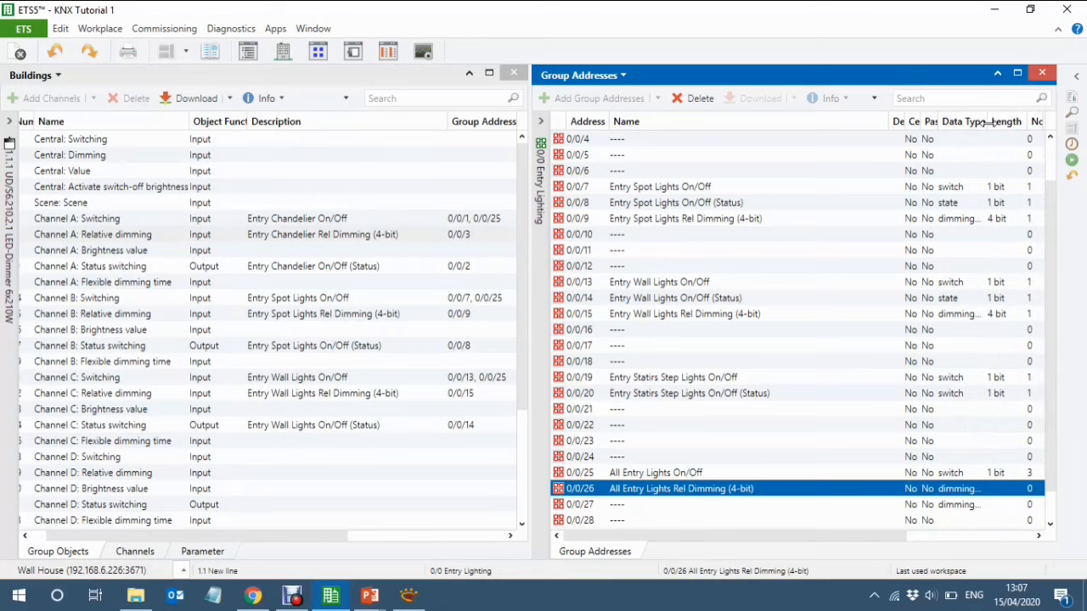
key(ctrl+z)
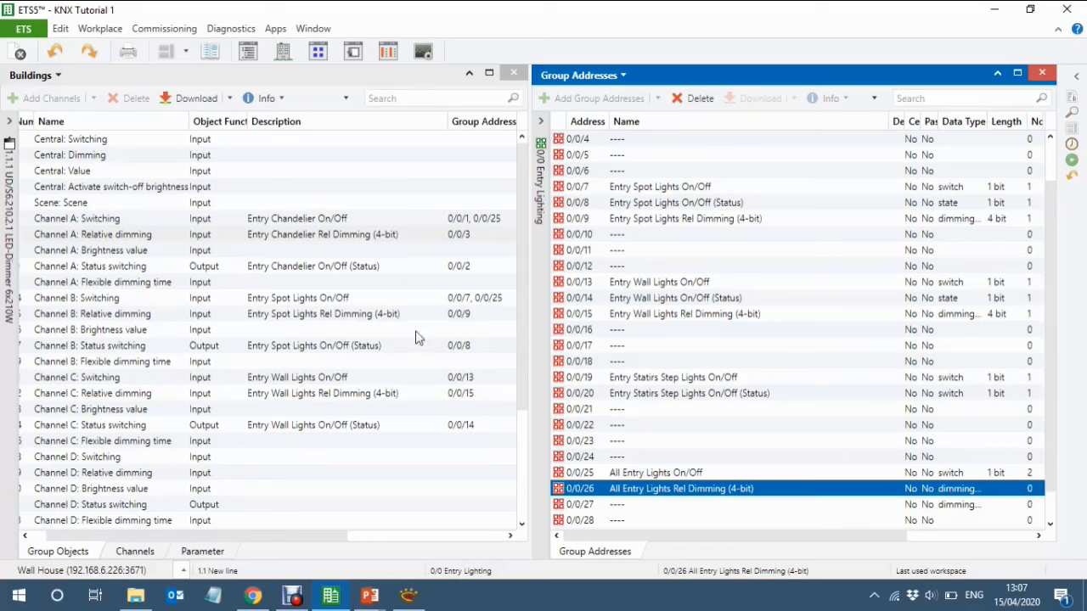
click(93, 53)
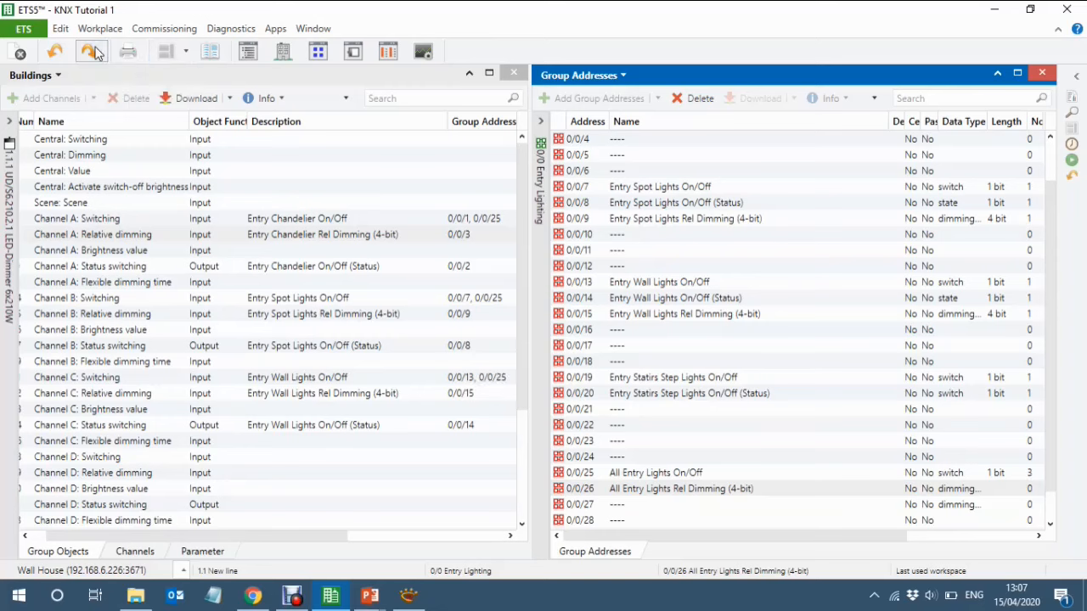
Link the Relative dimming objects of Channels A, B and C together to group address 0/0/26 All Entry Lights Rel Dimming (4-bit)
click(239, 400)
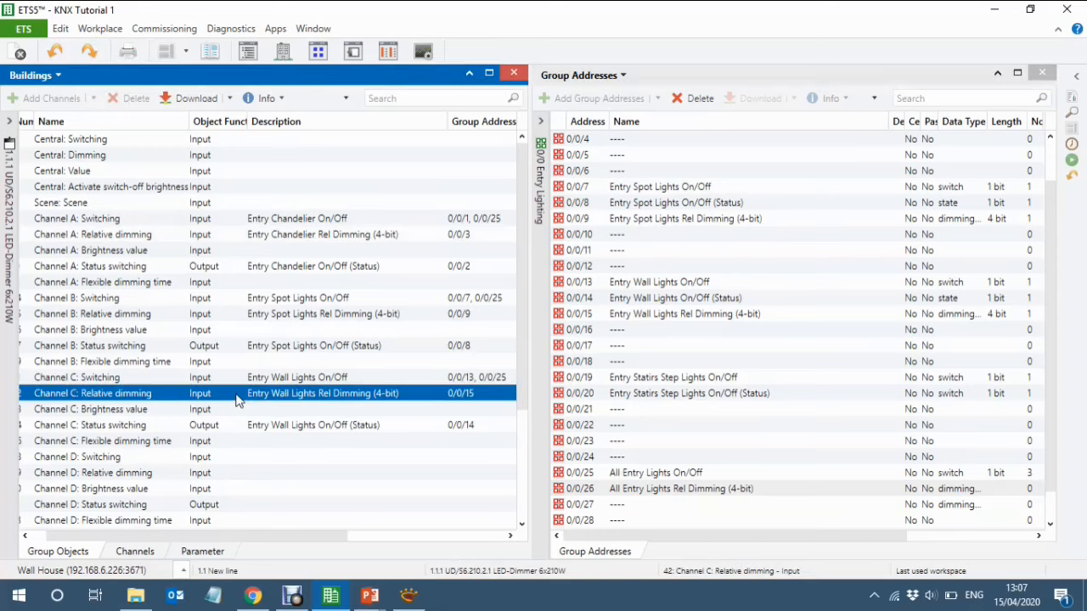
ctrl+click(232, 316)
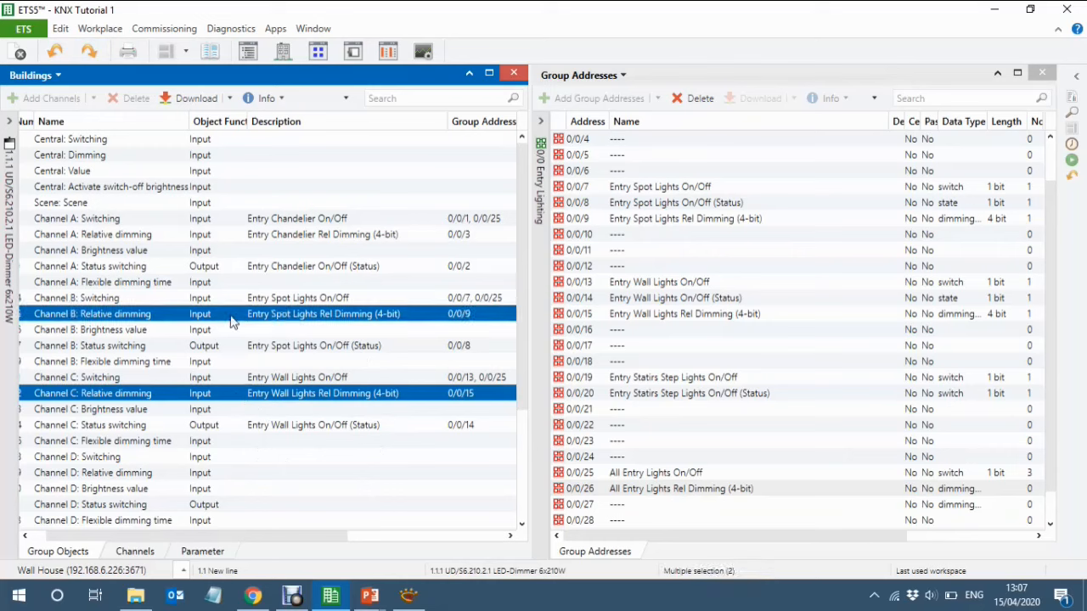
ctrl+click(222, 235)
drag(223, 235, 676, 490)
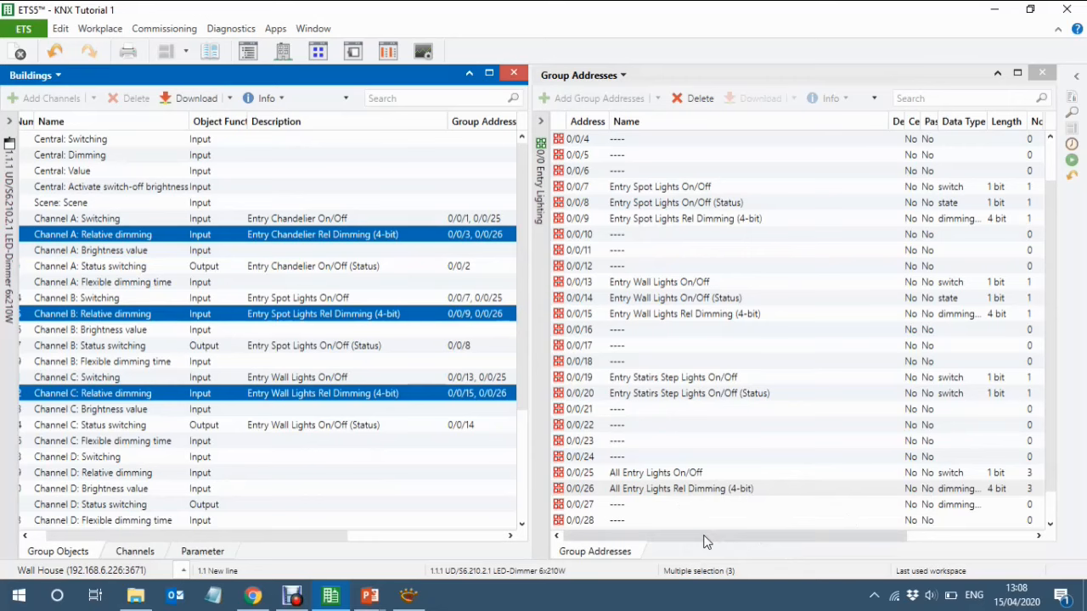
mouse_move(705, 542)
mouse_down()
mouse_move(785, 533)
mouse_move(694, 545)
mouse_up()
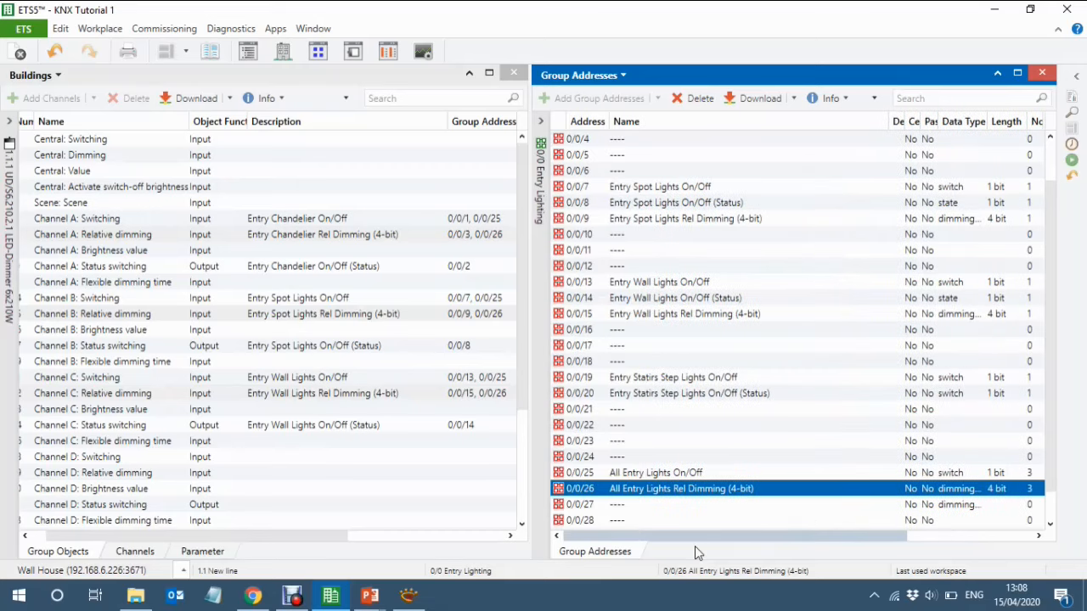
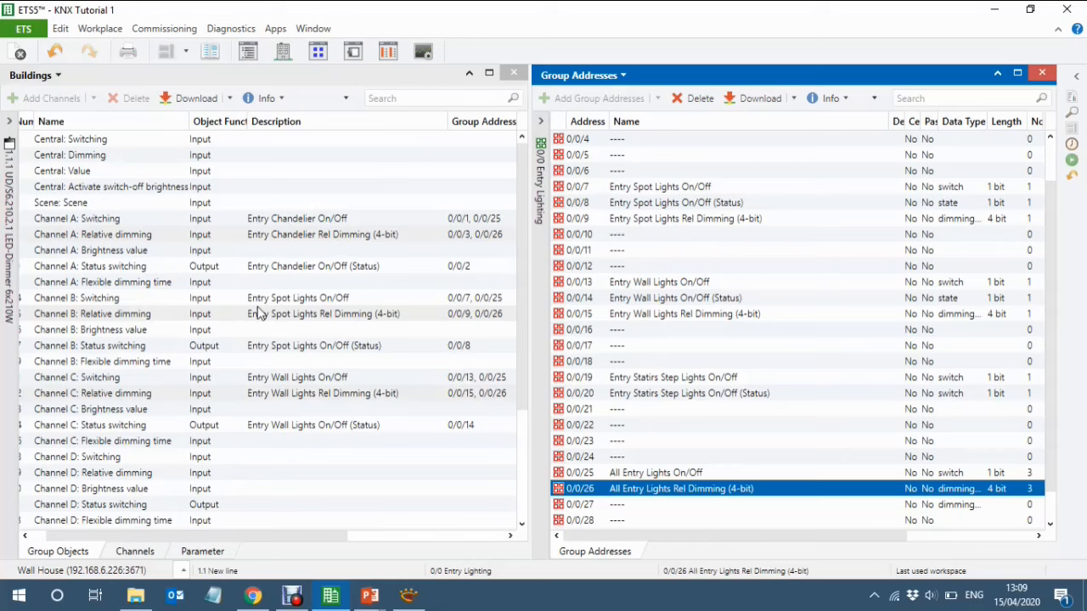
Show the group objects of the 1.1.3 KNX 1 Push button sensor 3 comfort 3-gang in the Entry, with the building tree collapsed
click(763, 193)
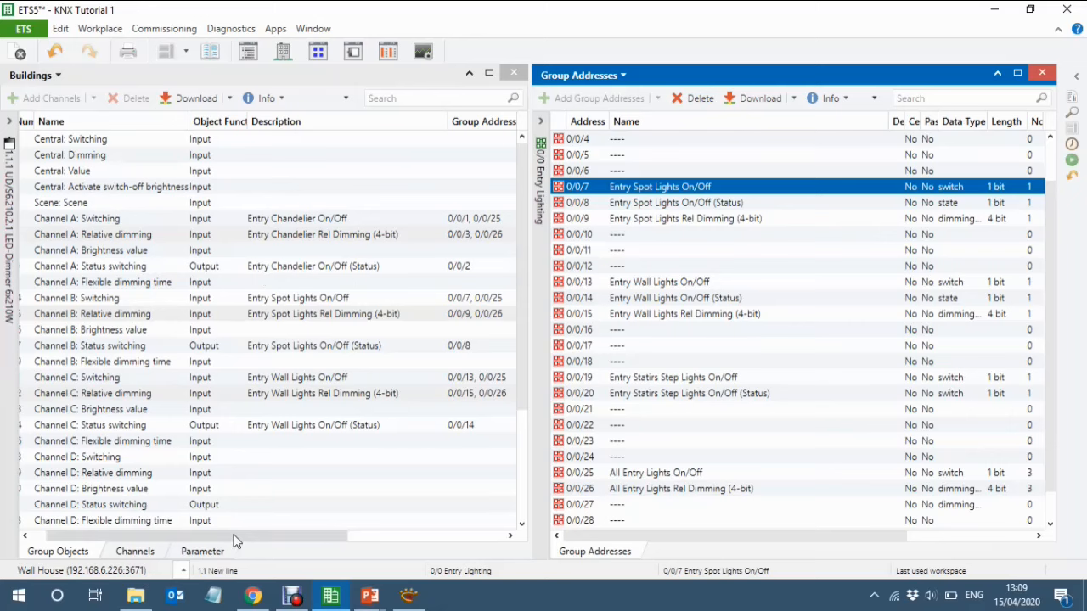
drag(236, 541, 48, 550)
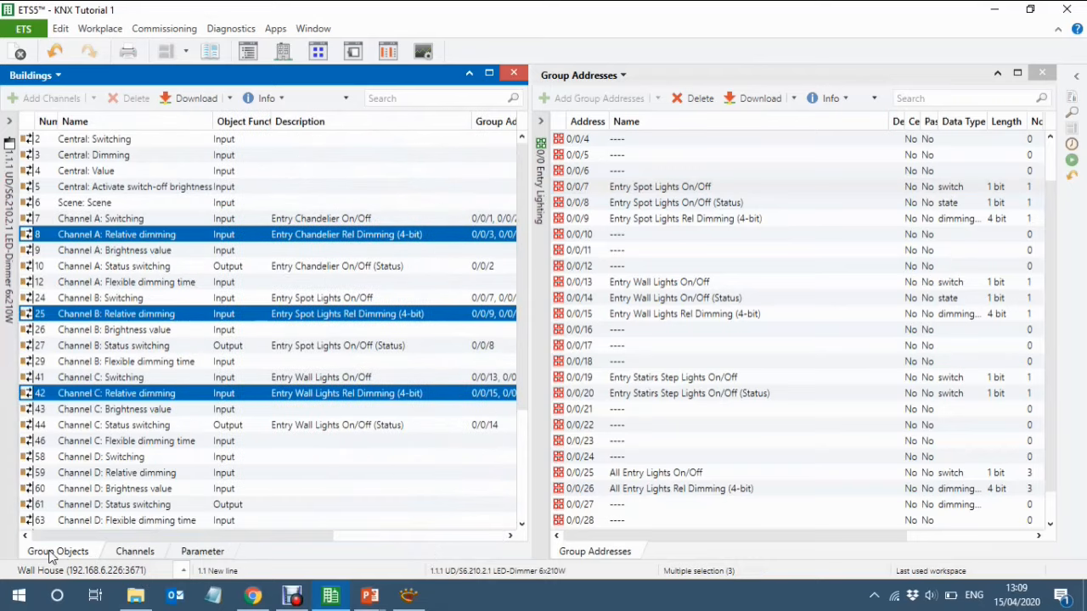
click(4, 423)
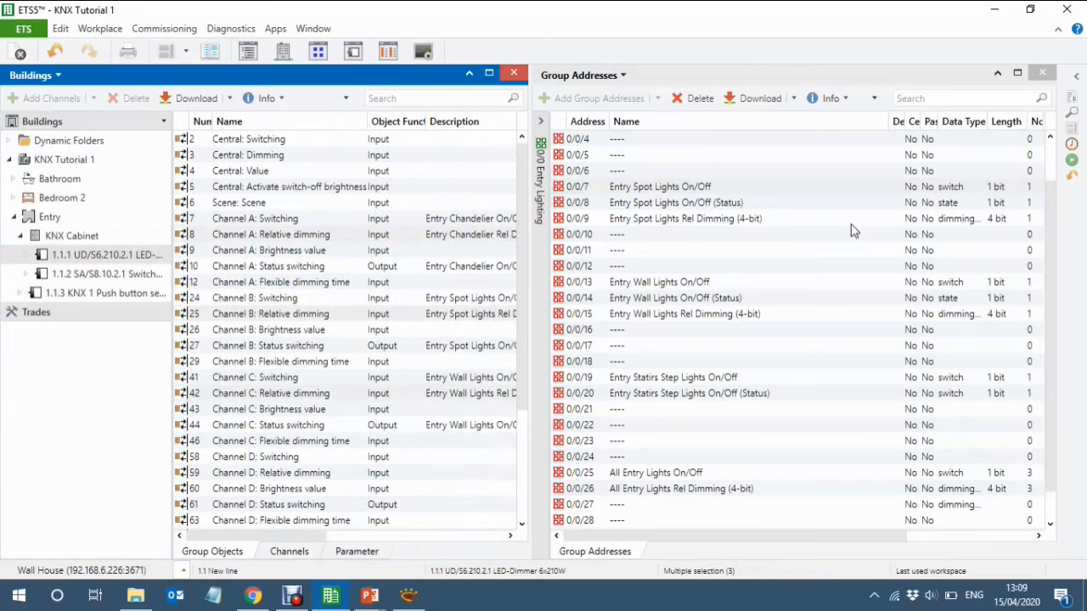
click(1056, 372)
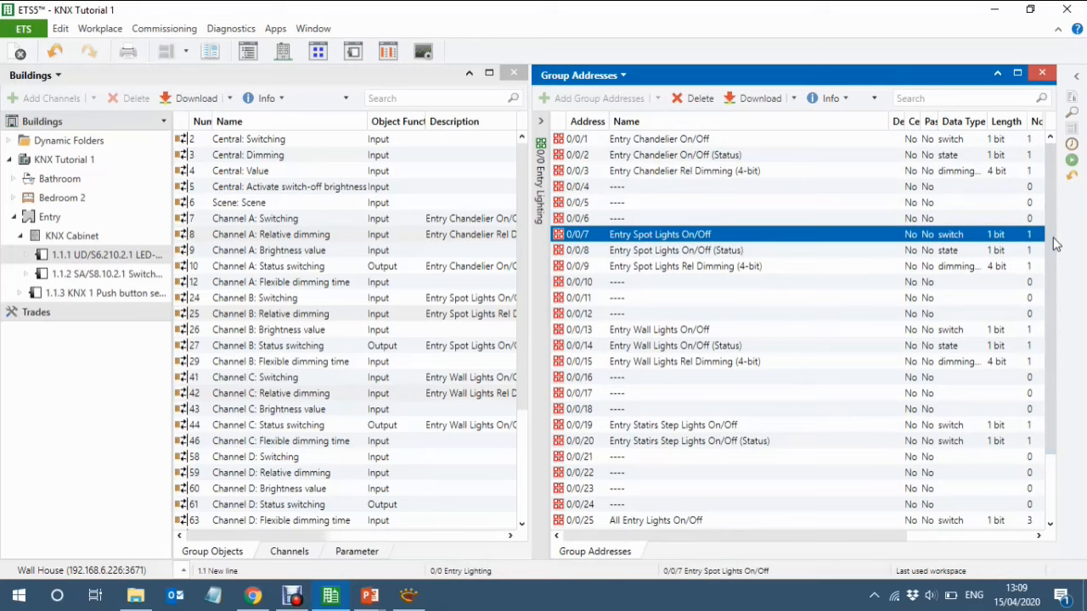
click(69, 297)
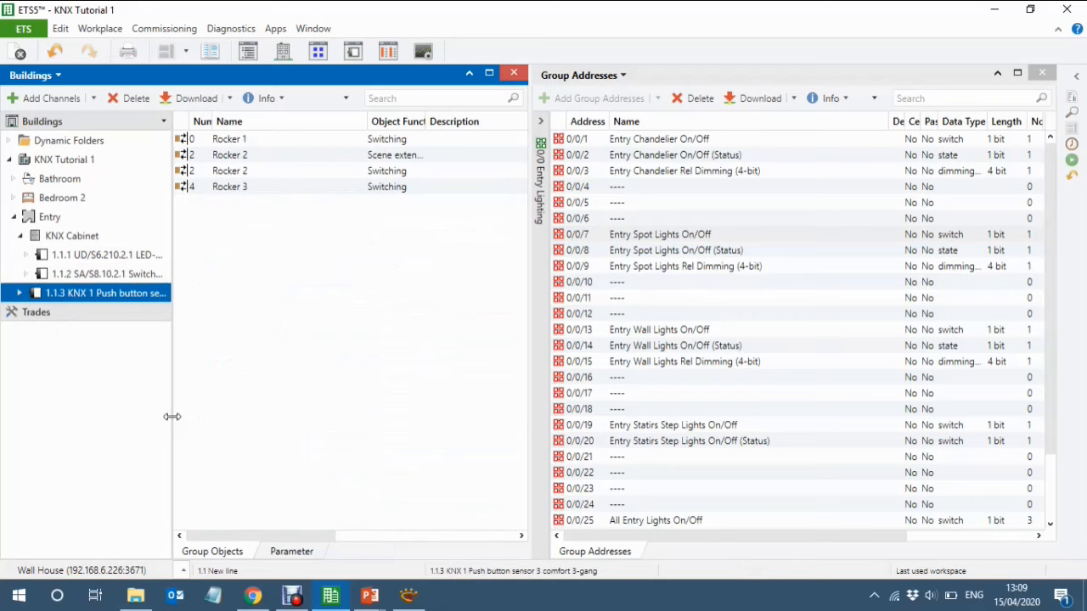
click(171, 417)
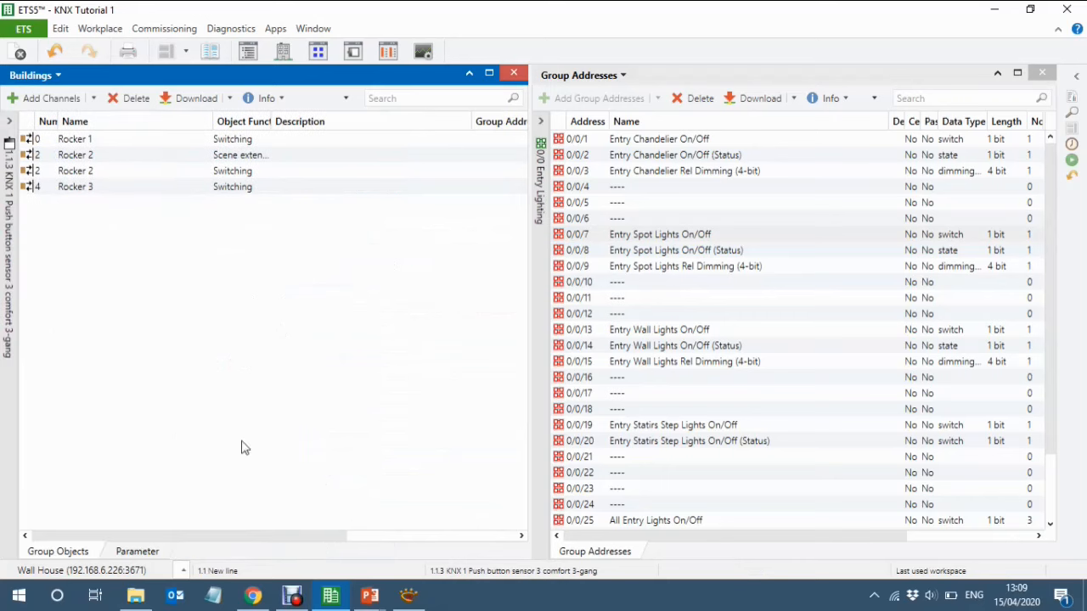
Open the General parameters of the 1.1.3 push button sensor and toggle the highlighting of changed parameters on and off
click(139, 552)
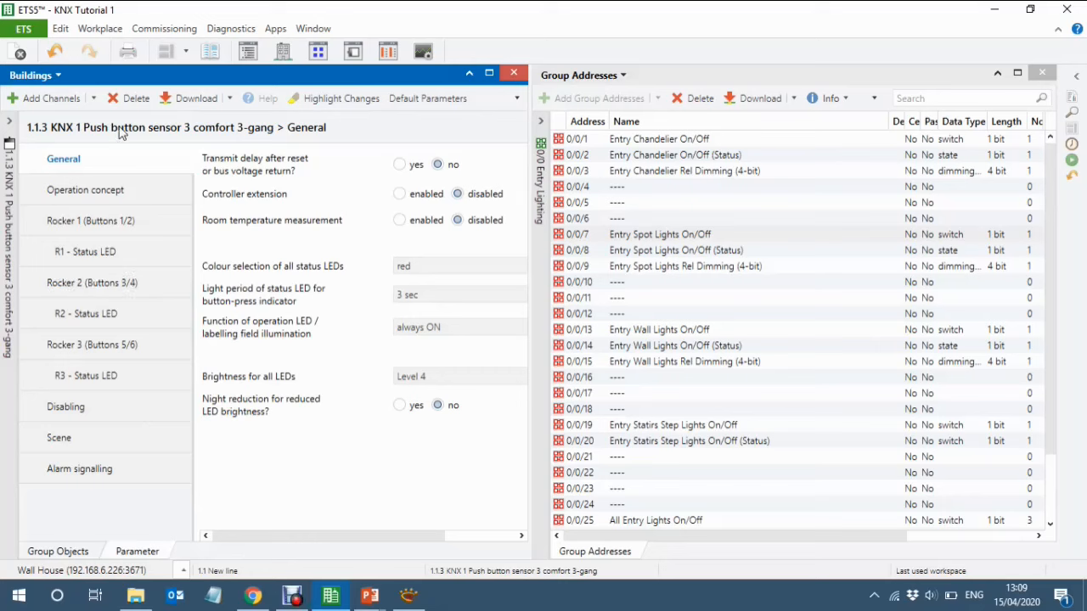
click(342, 99)
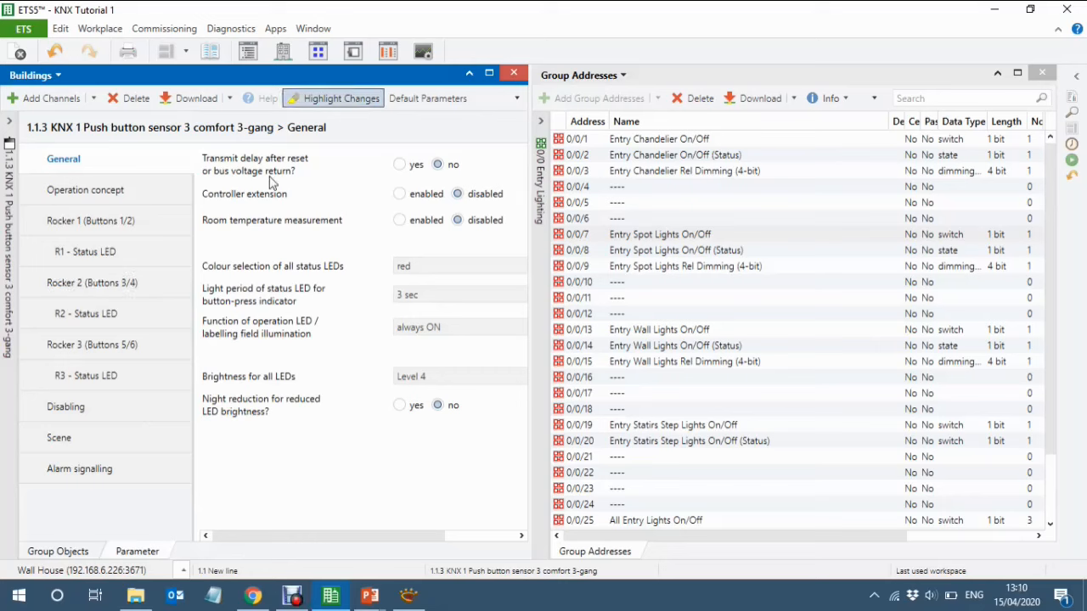
click(324, 100)
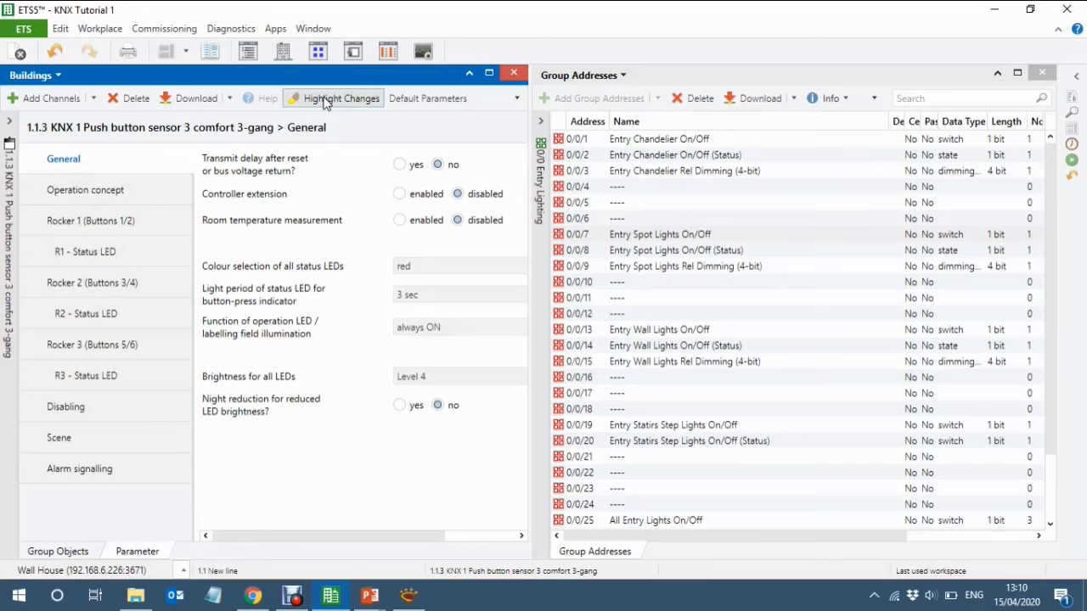
Show the push button sensor's group objects and widen the Object Function column to fit the Rocker 2 Scene extension entry
click(324, 100)
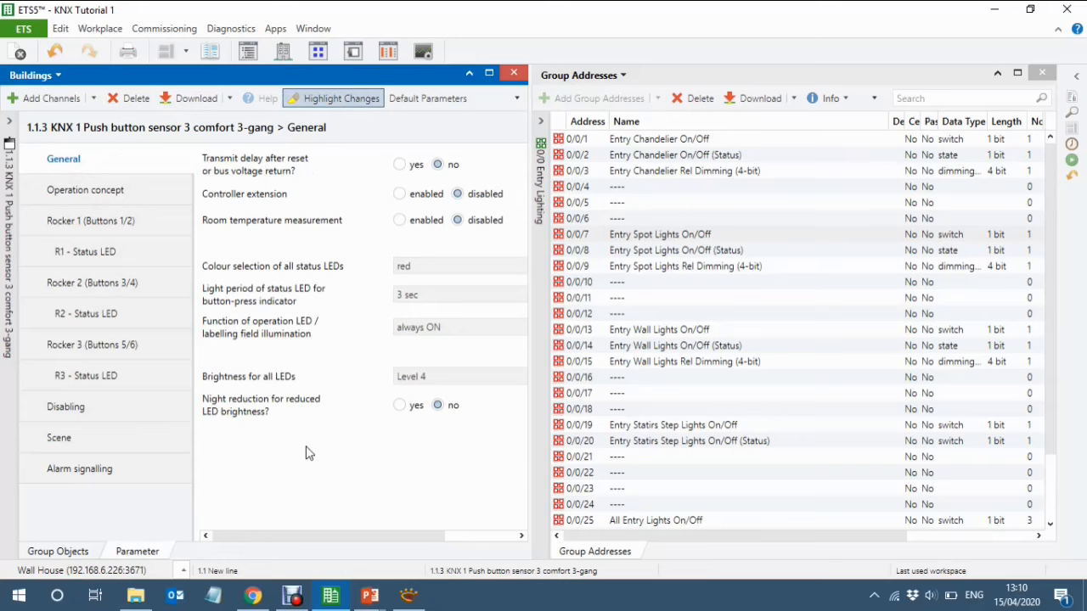
click(51, 553)
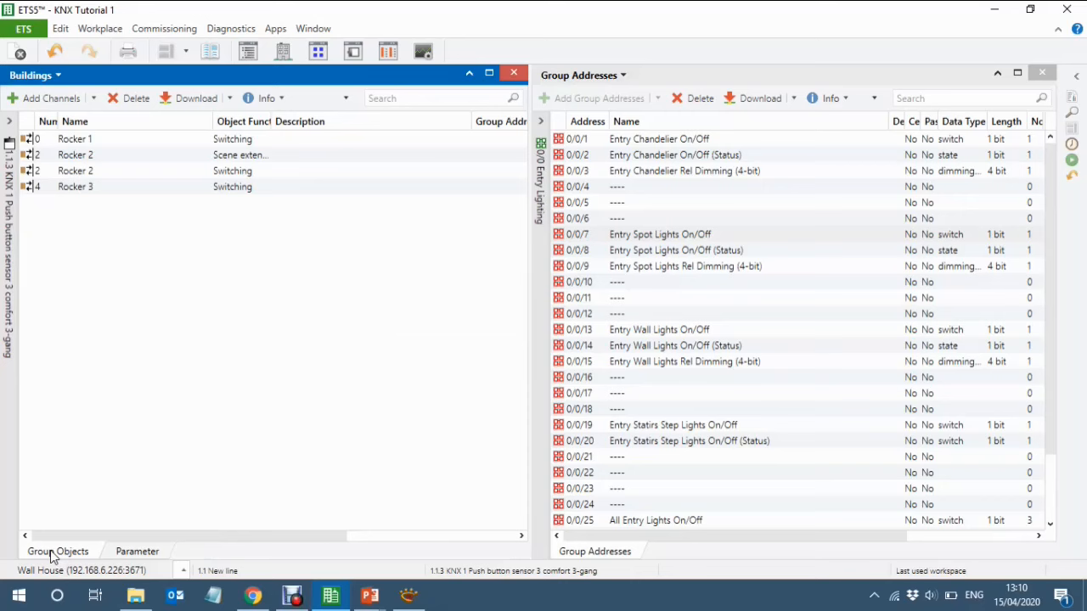
click(148, 159)
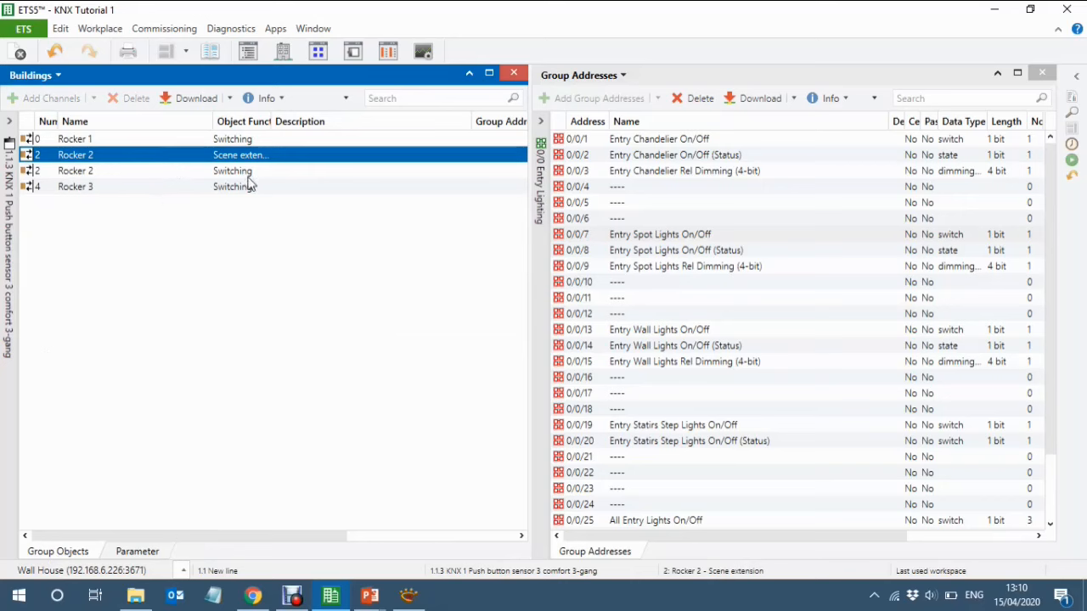
drag(270, 119, 294, 144)
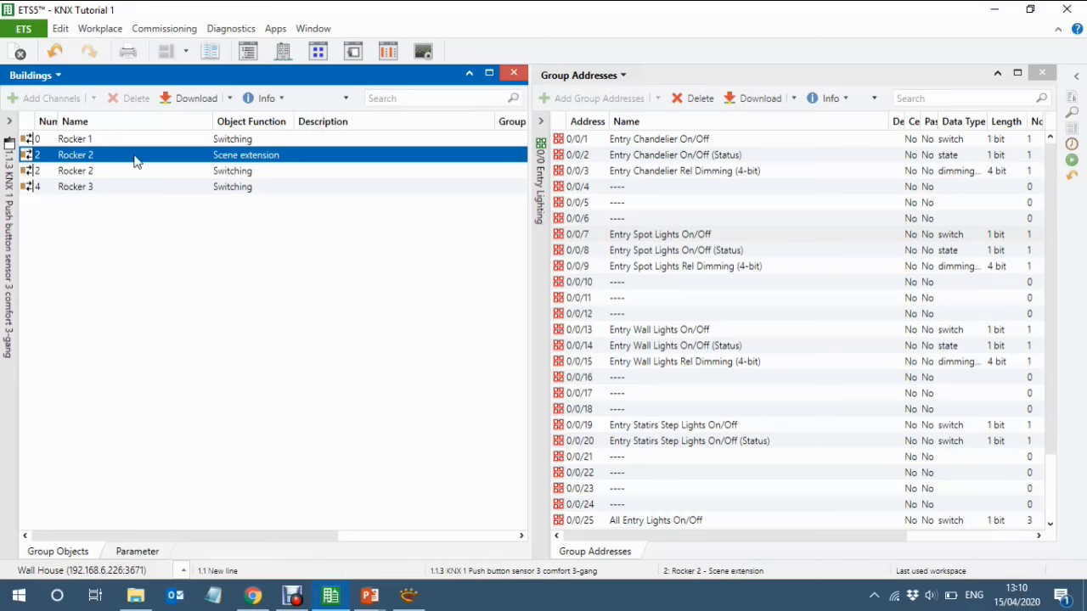
Set the sensor's operation concept to Button function for buttons 3 and 4 and for buttons 5 and 6
click(143, 553)
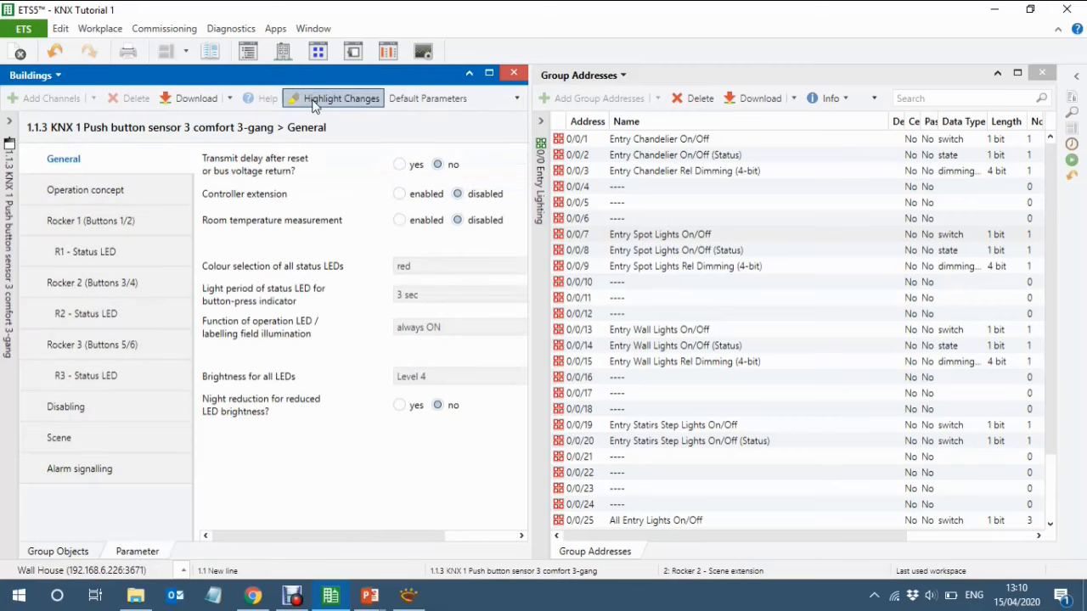
click(314, 100)
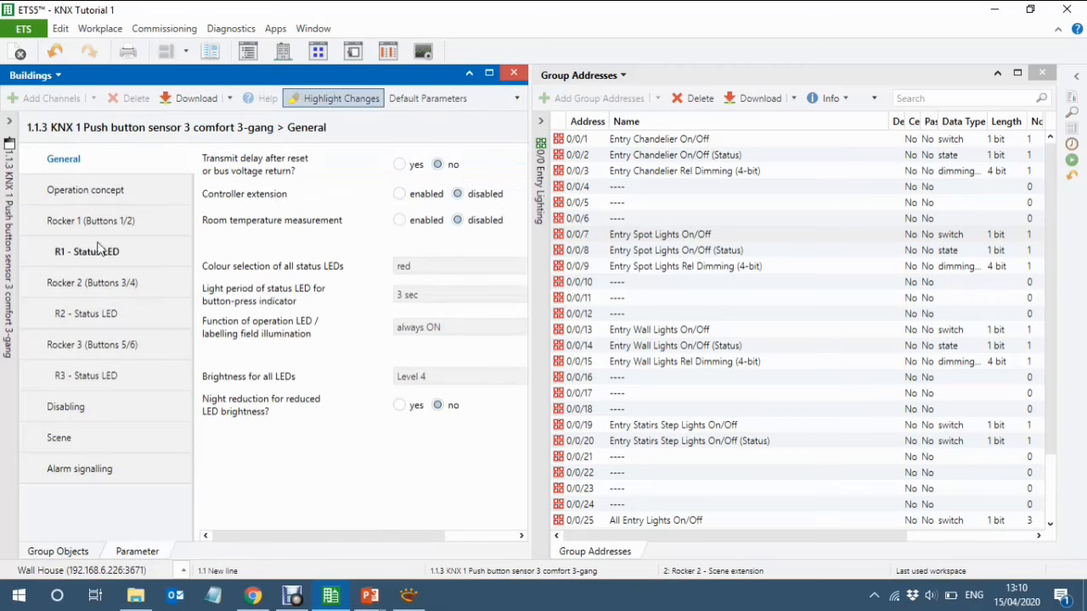
click(79, 193)
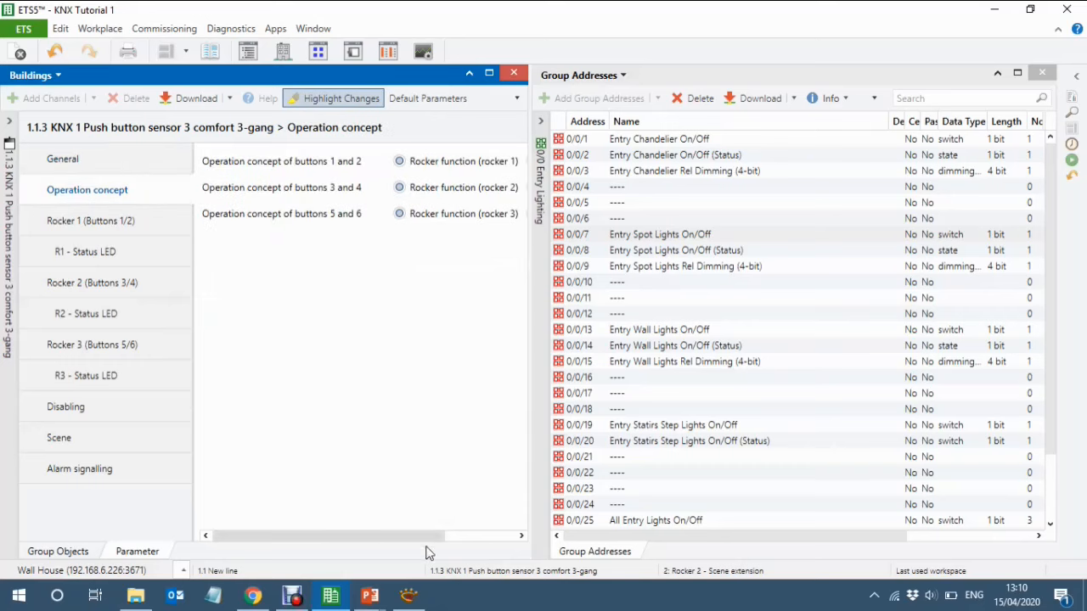
drag(323, 533, 403, 546)
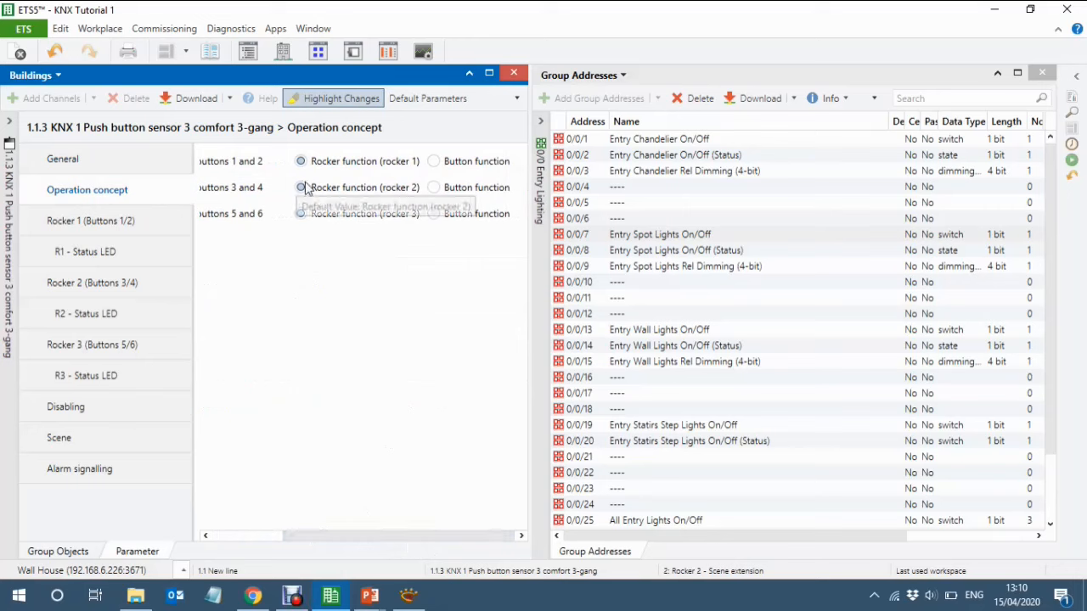
click(433, 188)
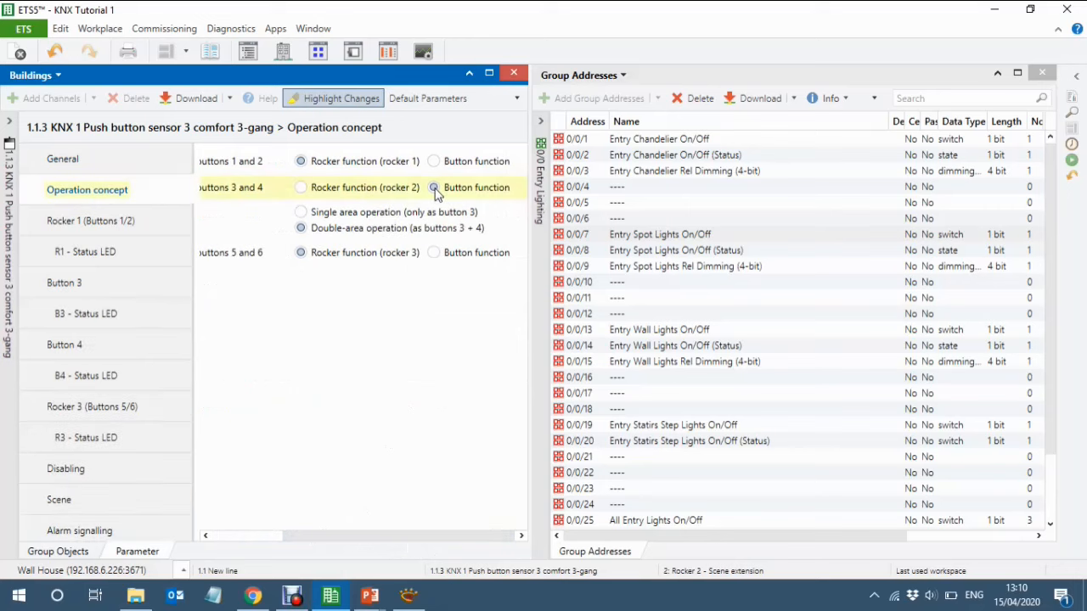
click(434, 253)
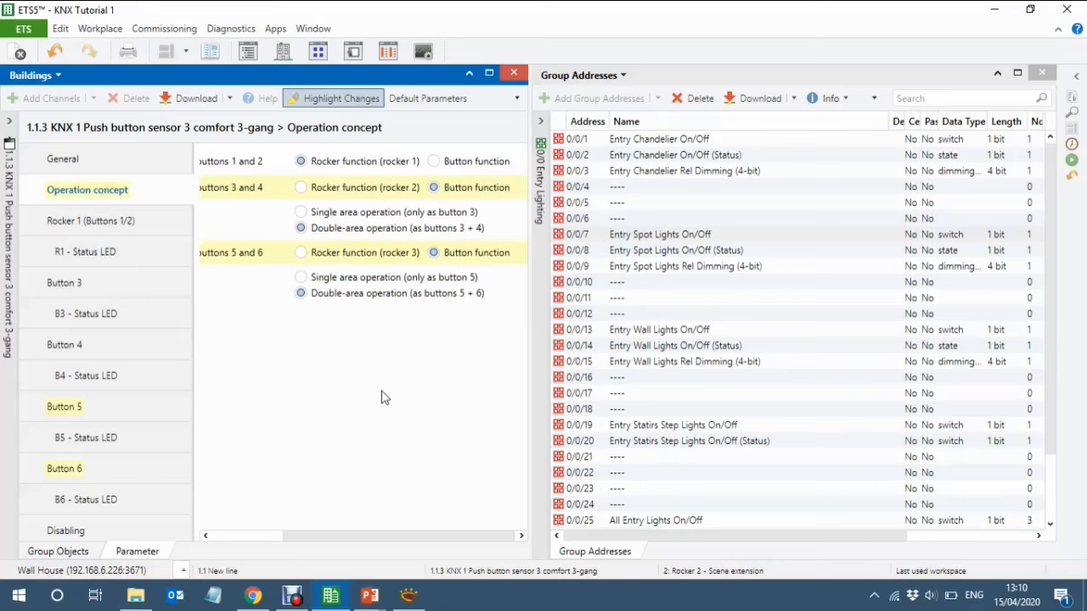
Set the function of Rocker 1 (Buttons 1/2) to Dimming
click(71, 228)
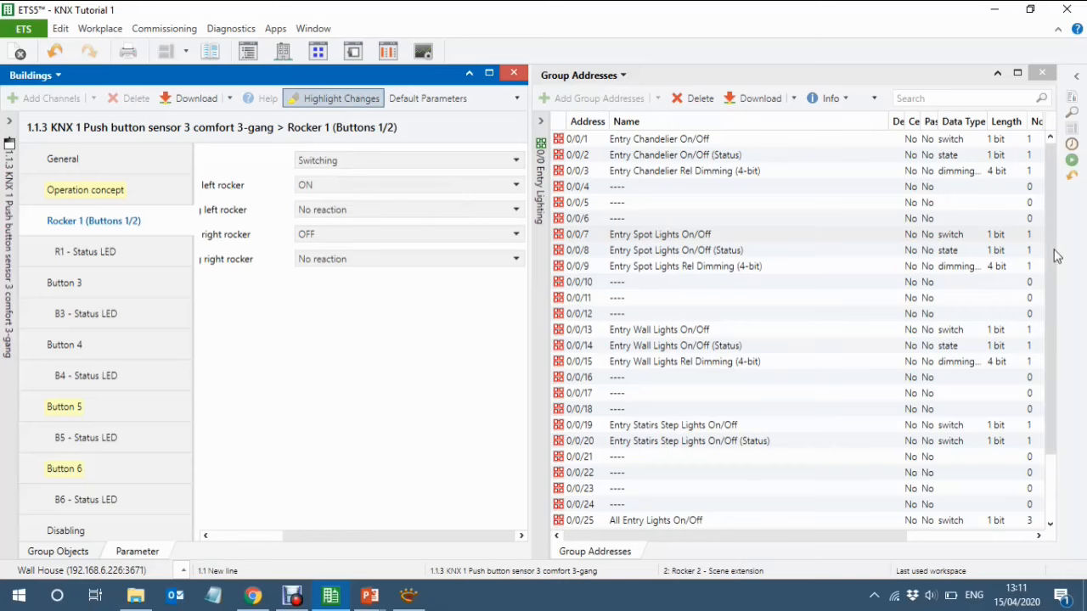
drag(1053, 251, 1067, 349)
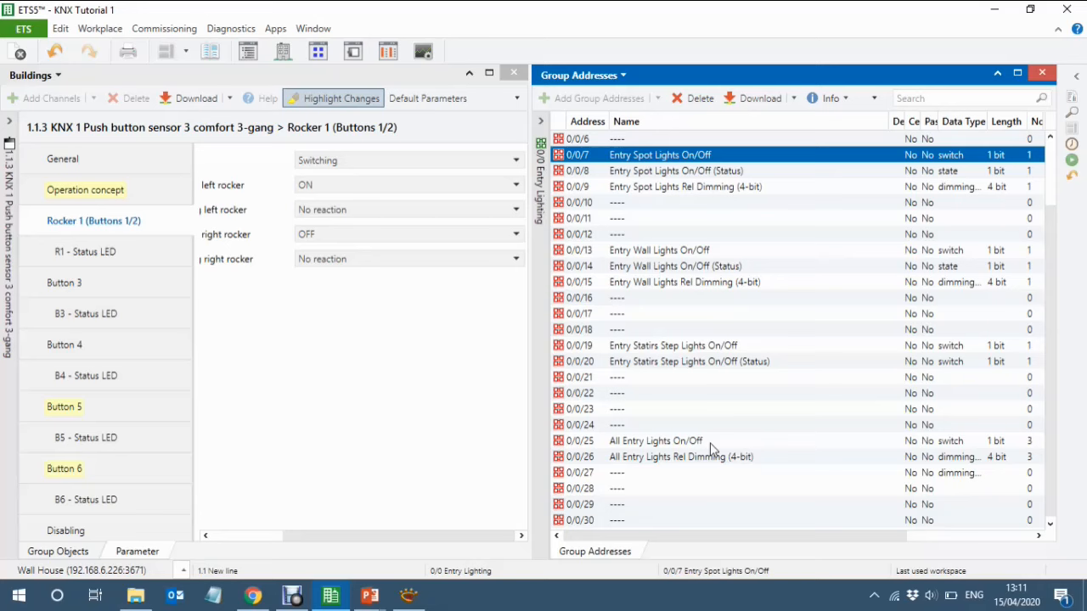
click(337, 170)
click(338, 167)
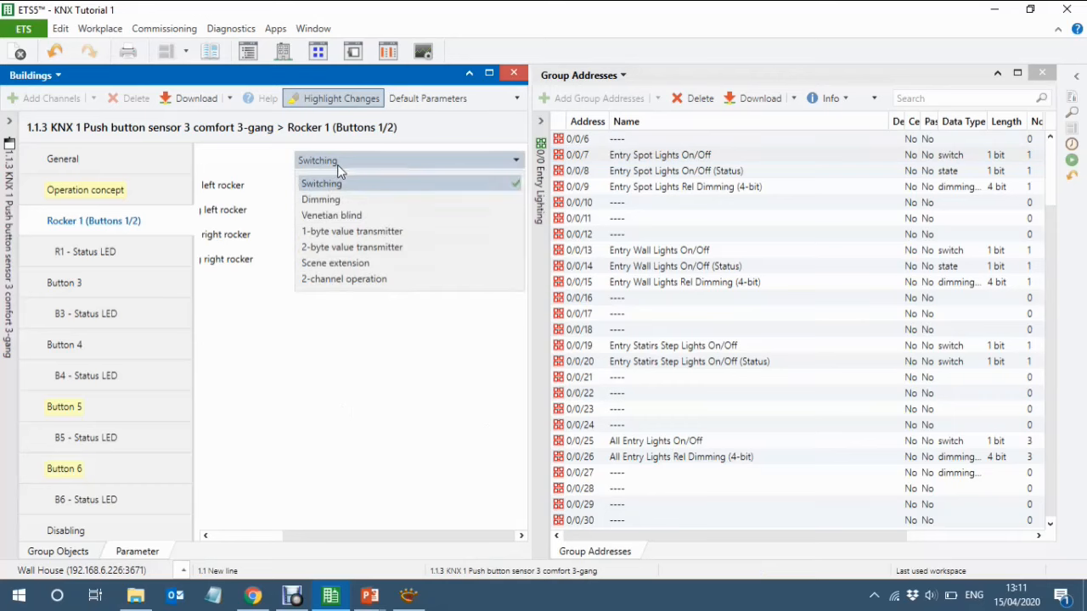
click(364, 202)
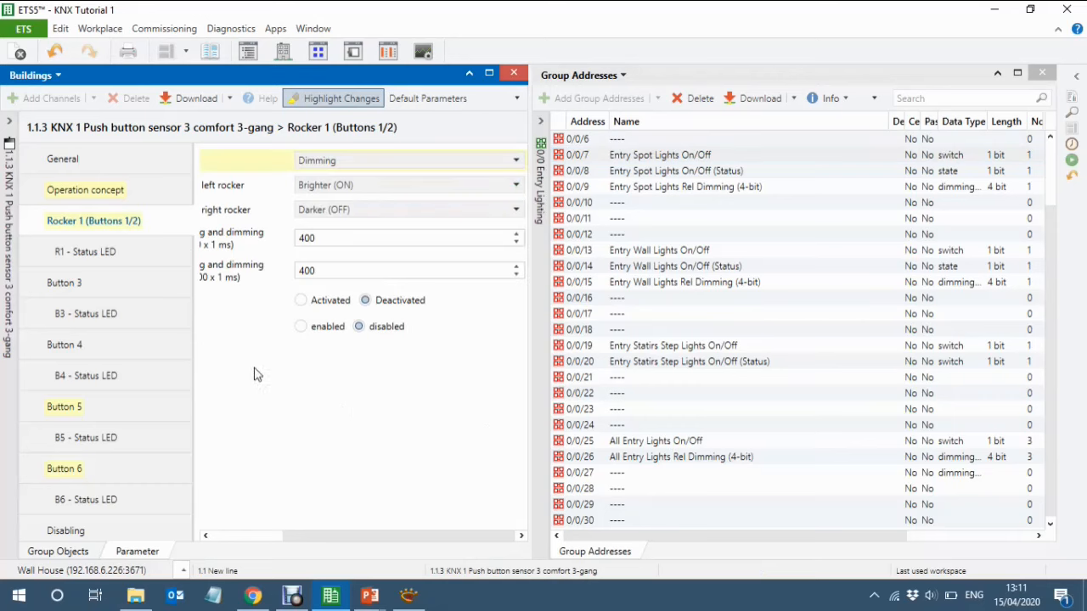
drag(337, 534, 267, 535)
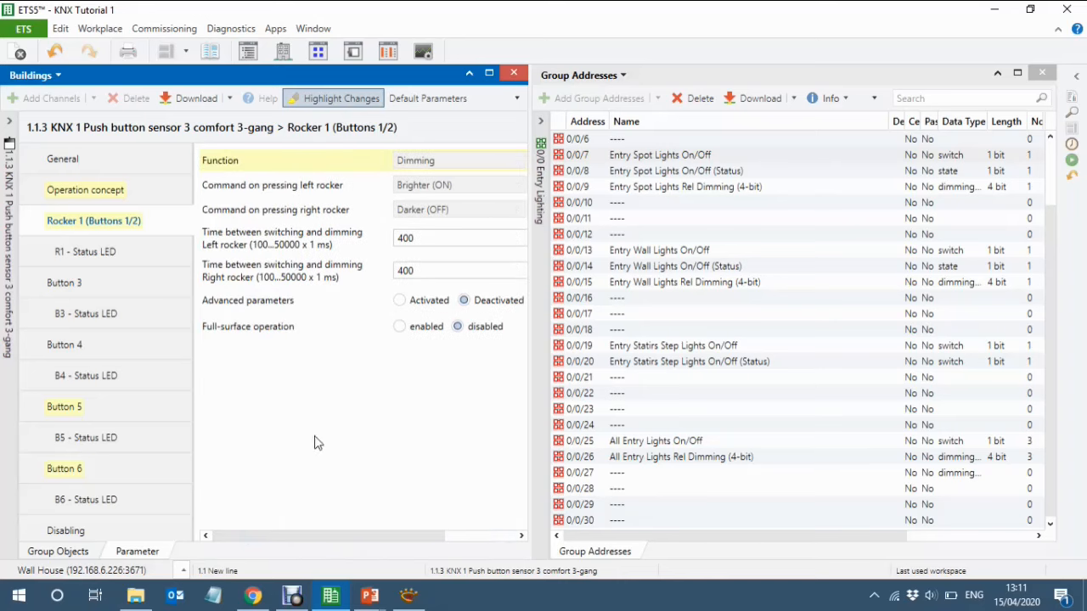
Link Rocker 1's Switching object to 0/0/25 All Entry Lights On/Off and its Dimming object to 0/0/26 All Entry Lights Rel Dimming (4-bit)
click(44, 553)
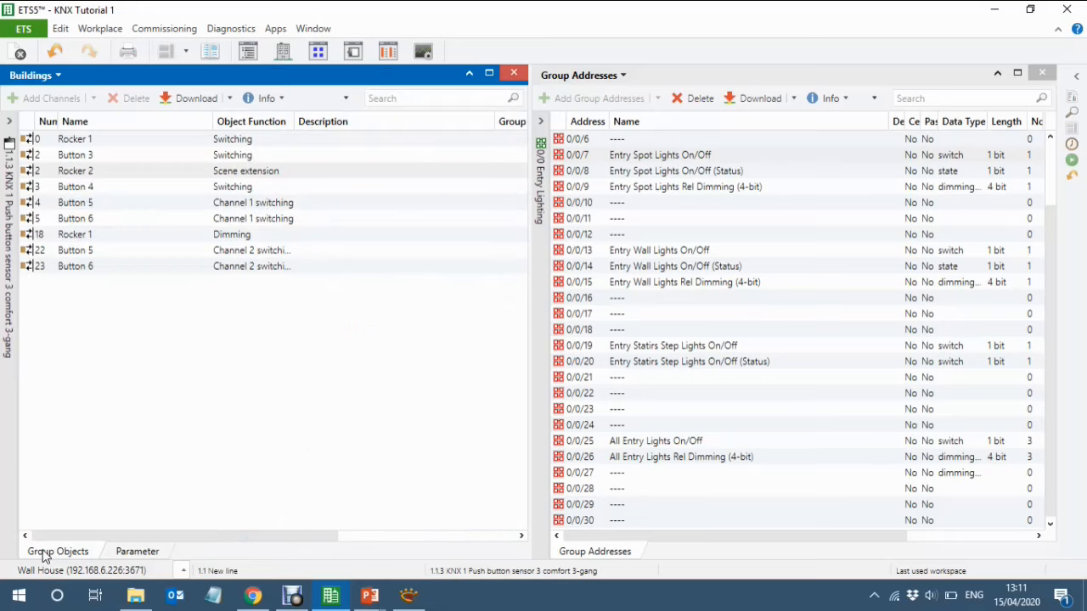
click(159, 142)
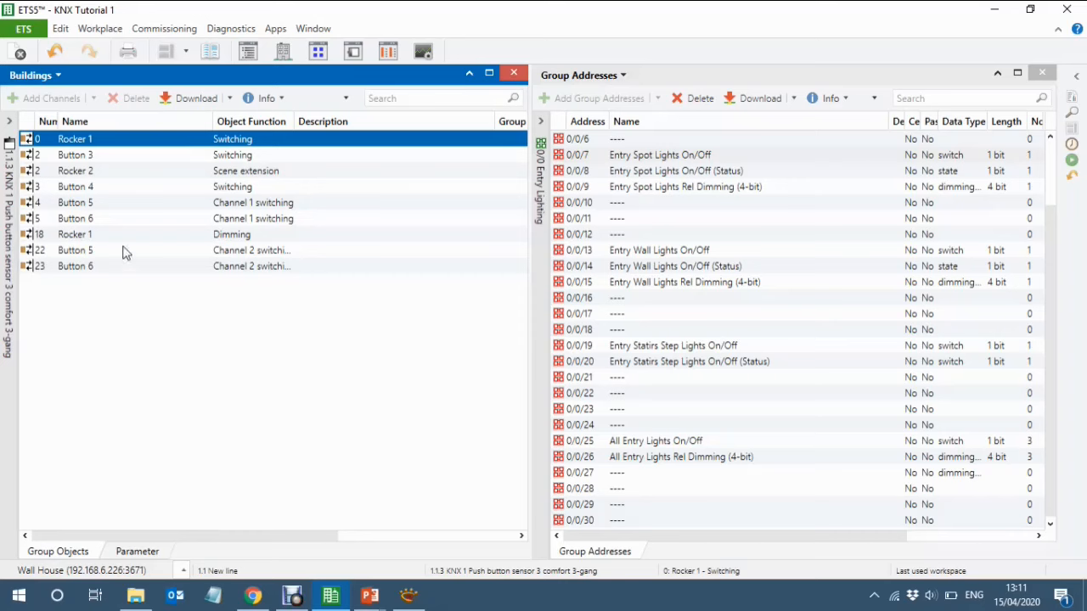
click(136, 234)
click(140, 141)
drag(141, 146, 730, 443)
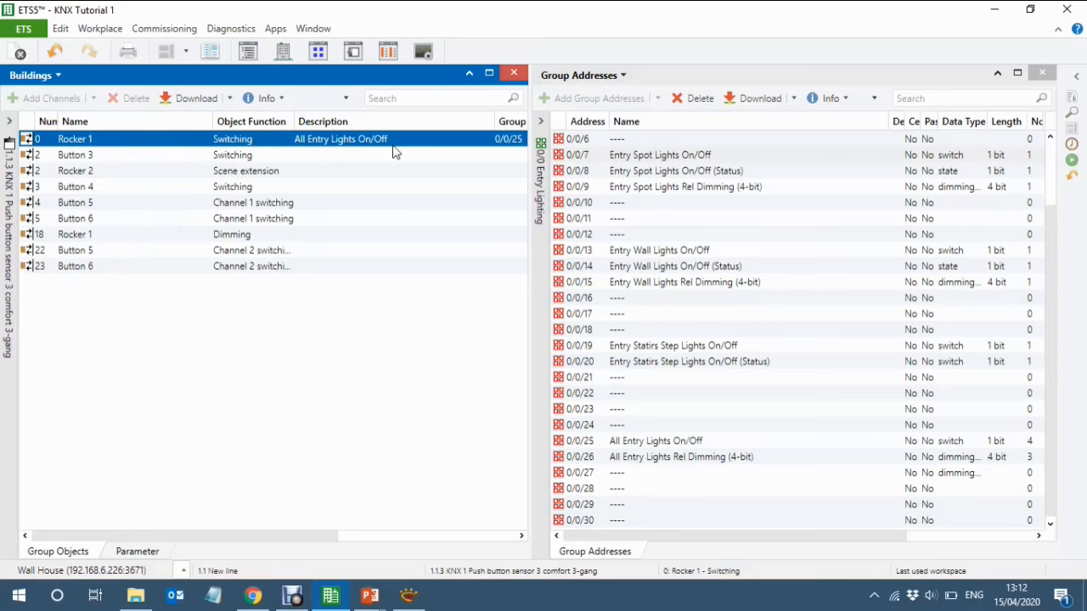
click(133, 241)
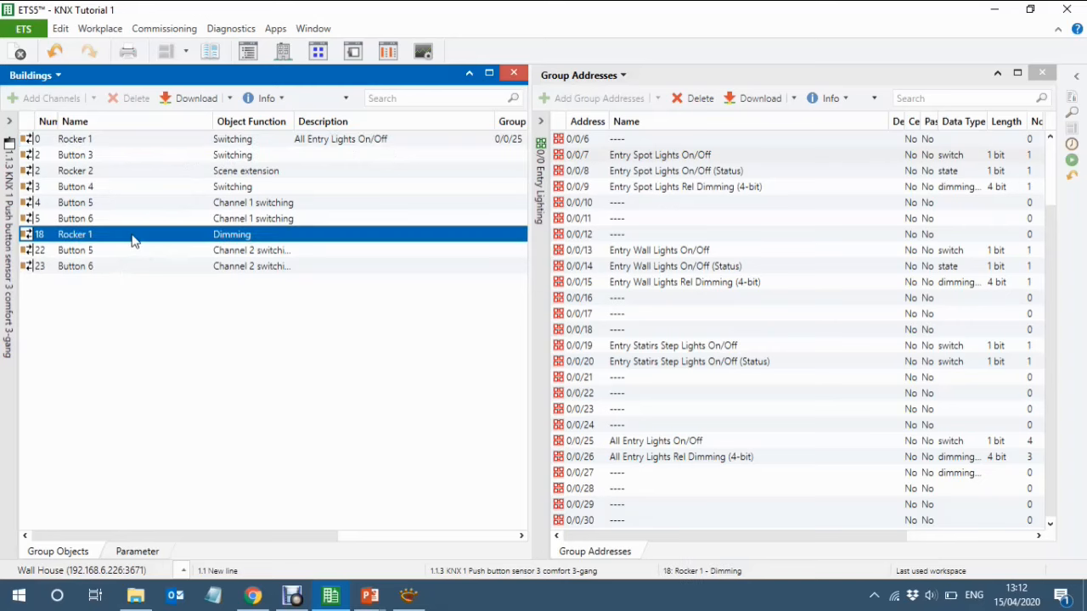
drag(134, 241, 746, 455)
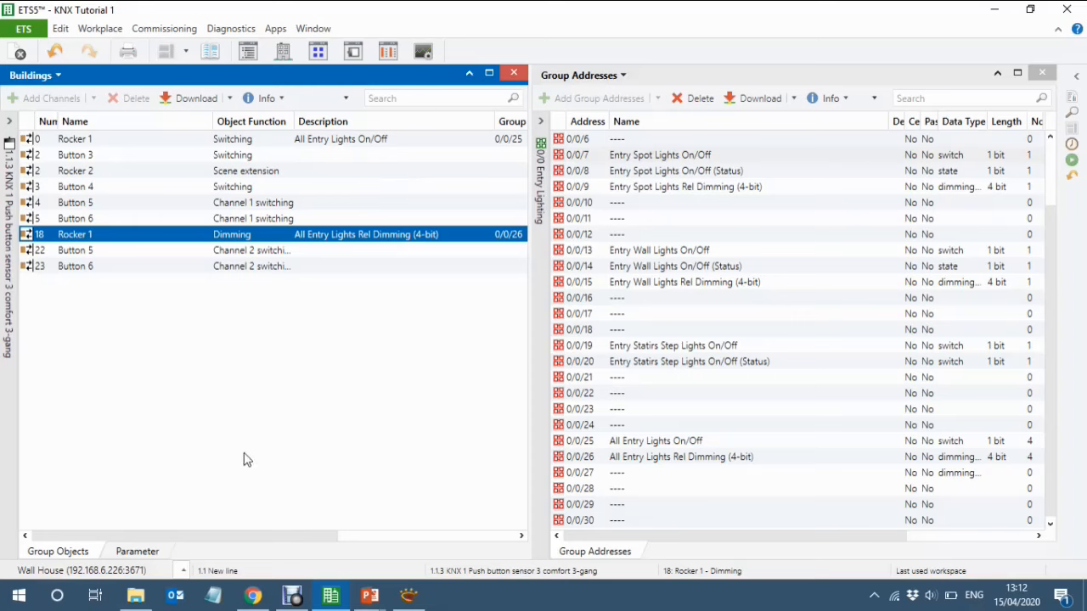
Set the function of Button 3, Button 4 and Button 5 in the sensor's parameters to Dimming
click(136, 552)
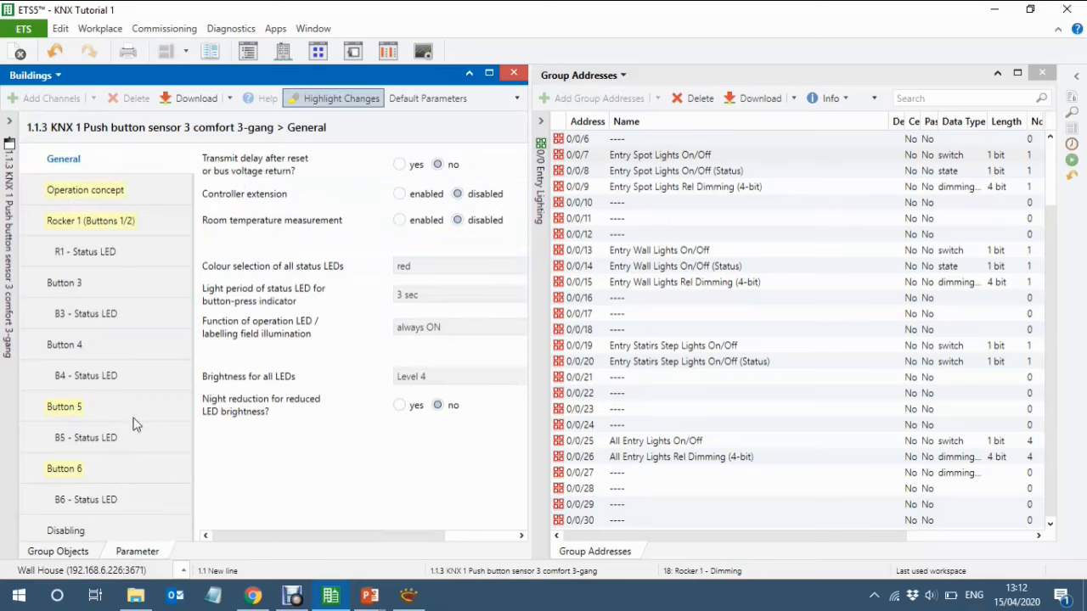
click(68, 289)
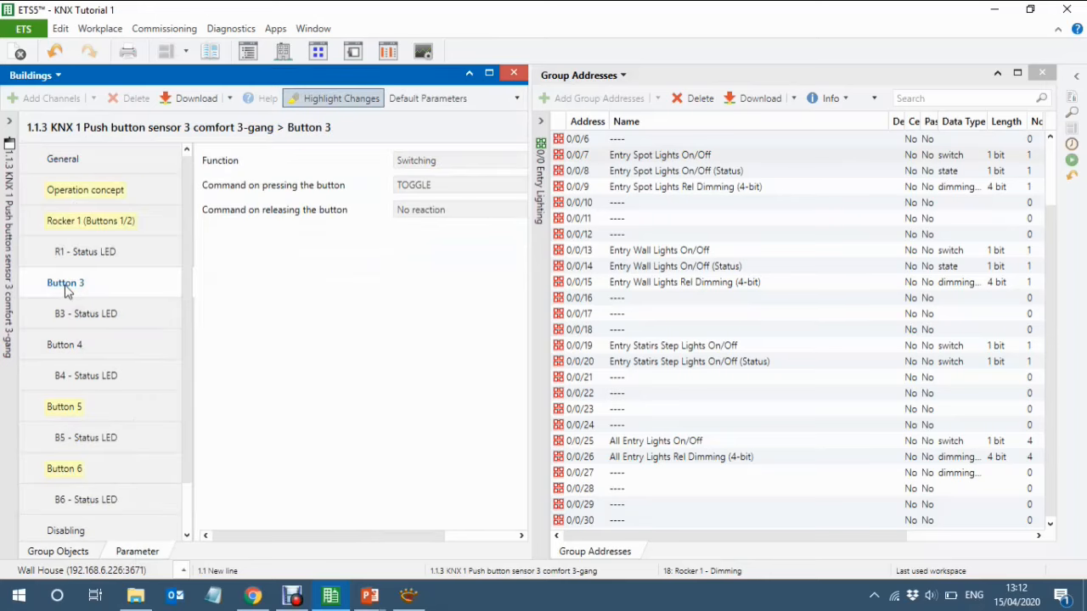
click(427, 167)
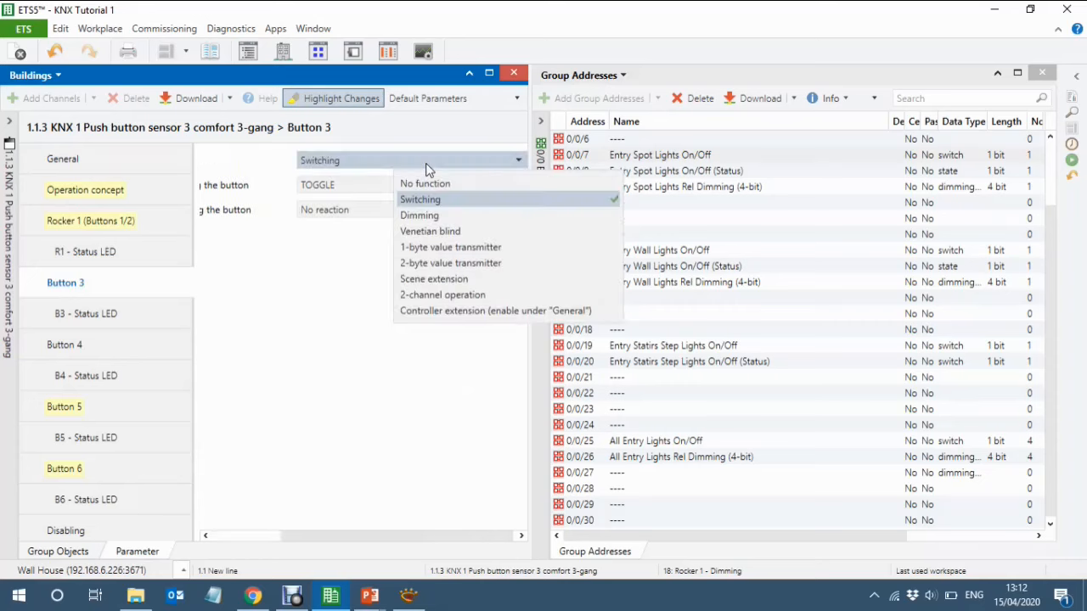
click(427, 217)
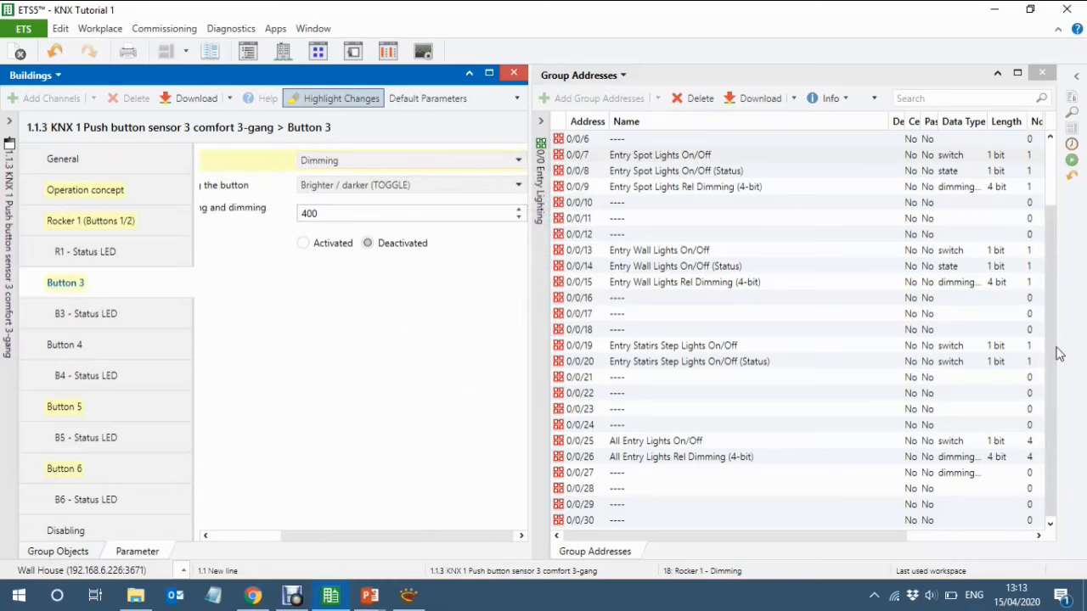
drag(1056, 335, 1058, 262)
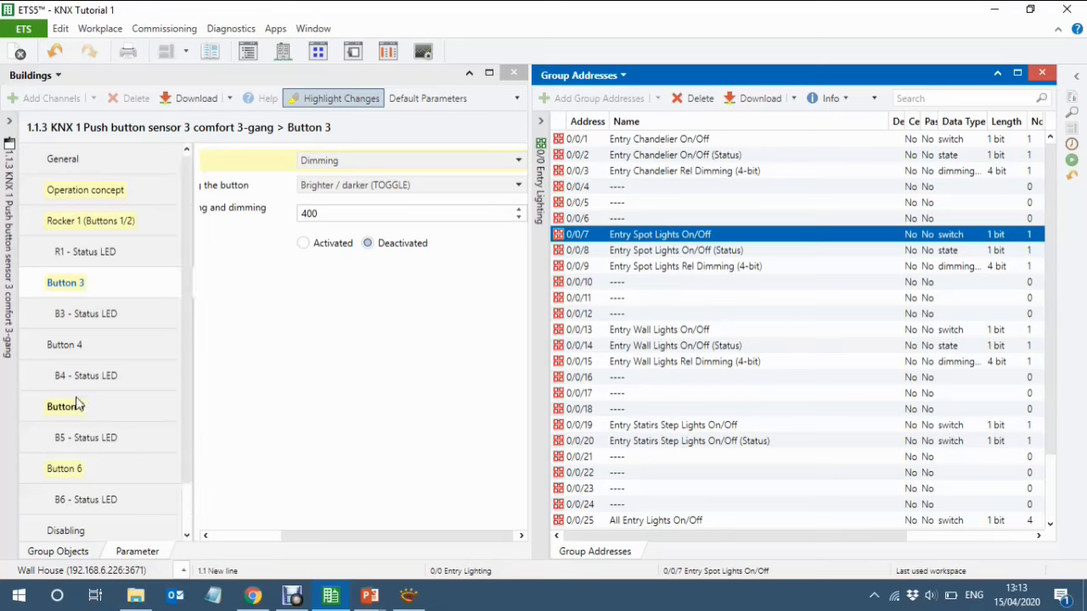
click(66, 348)
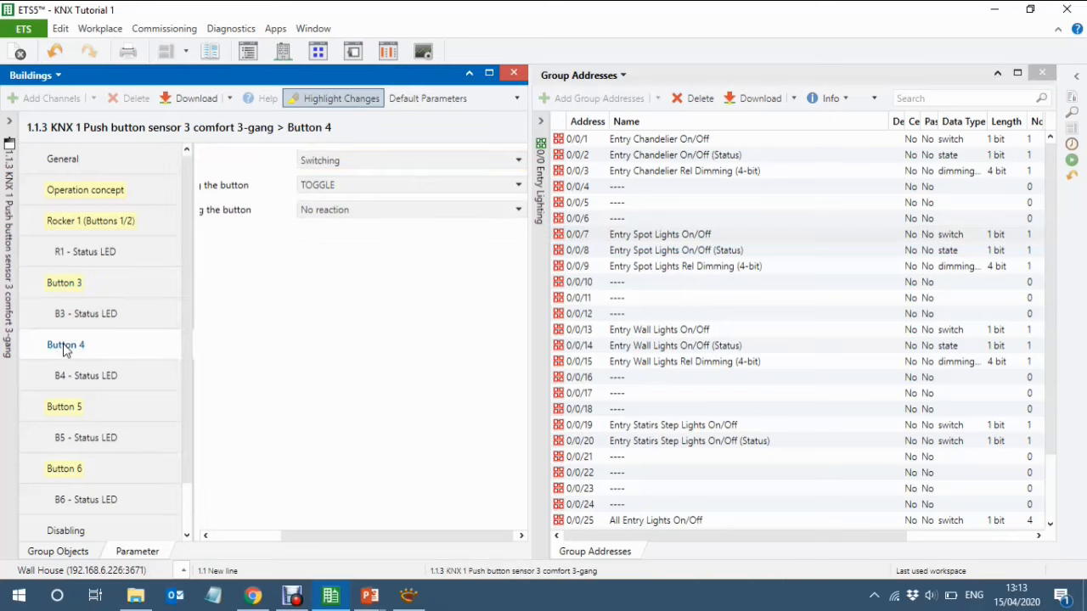
click(353, 160)
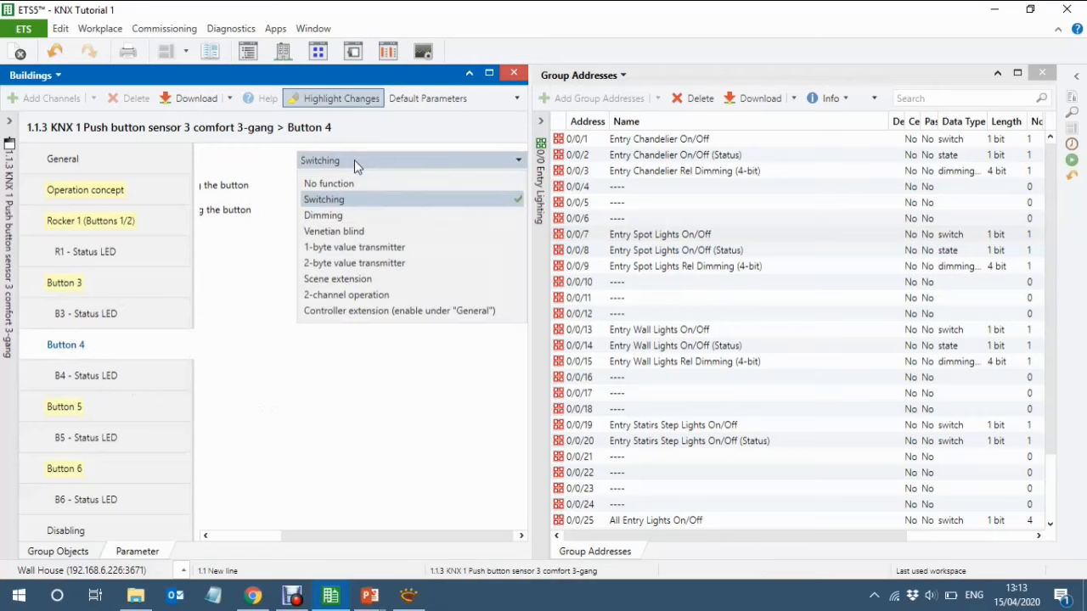
click(336, 217)
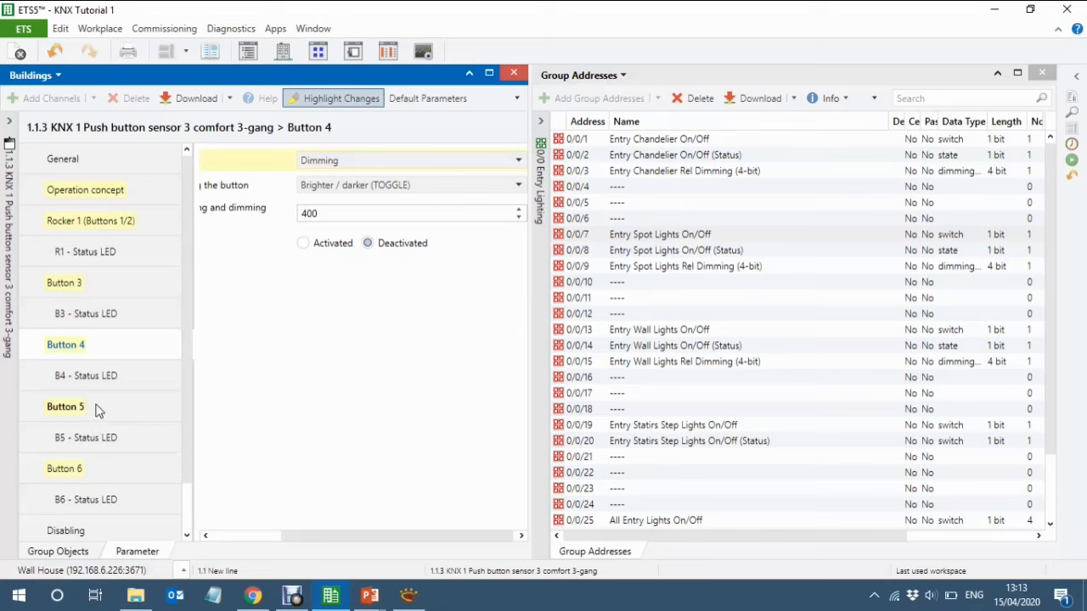
click(67, 407)
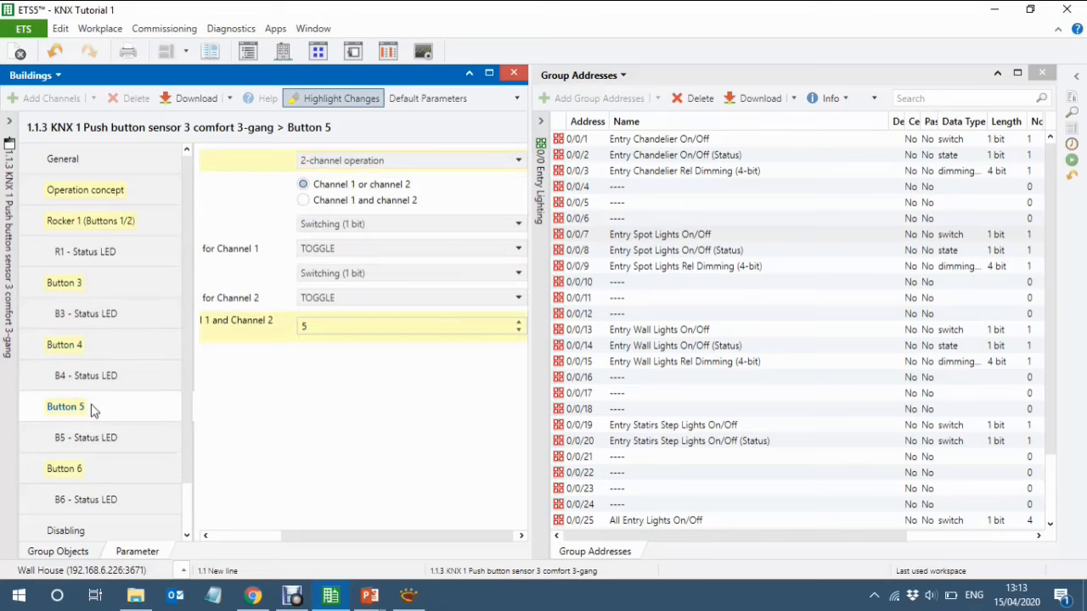
click(396, 160)
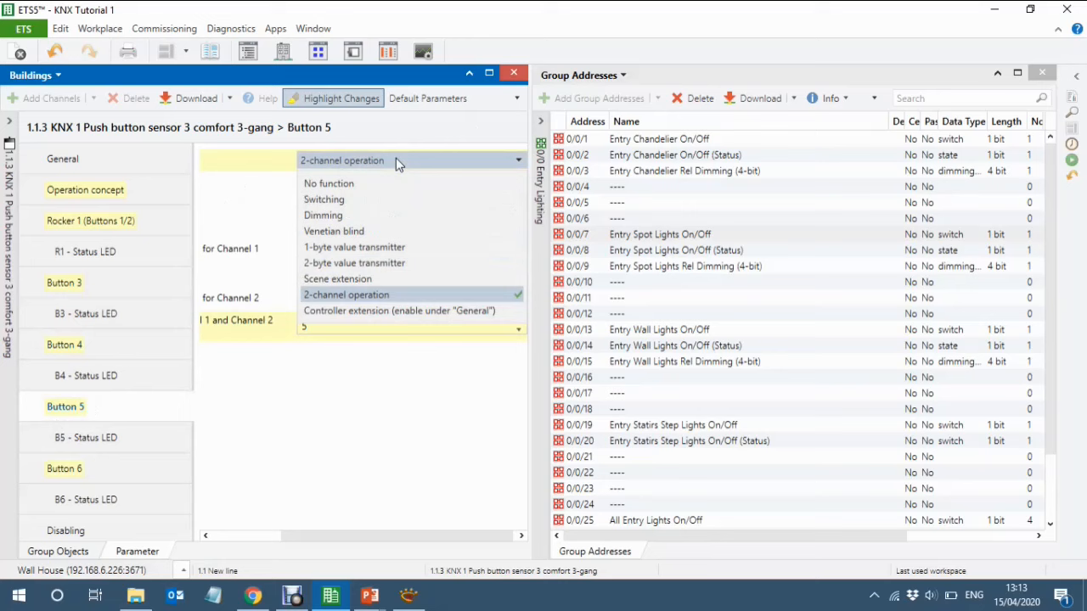
click(356, 216)
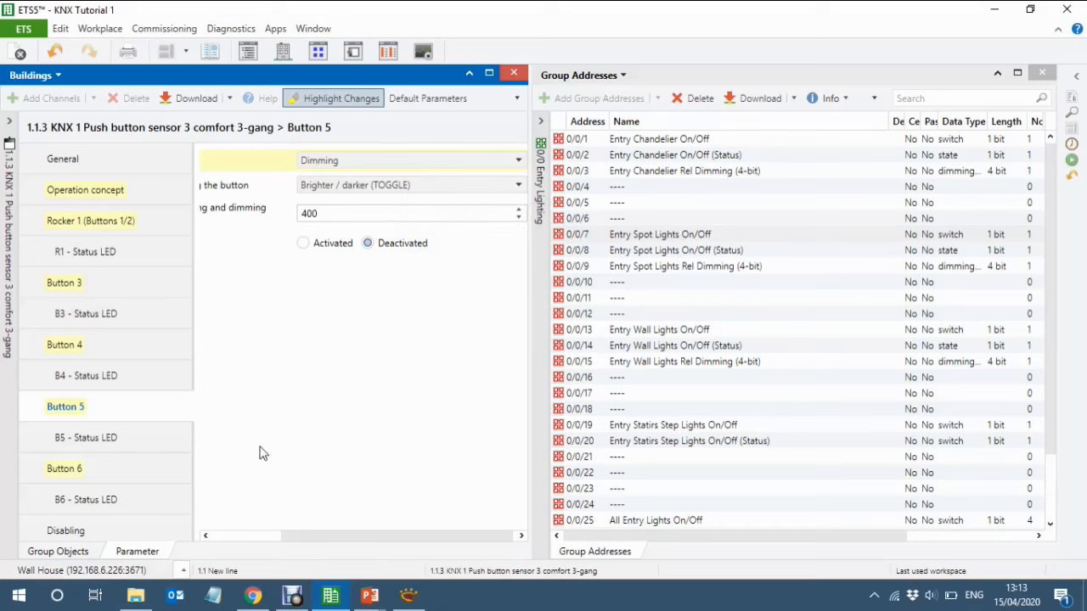
Set the function of Button 6 to Switching, keep its press command on TOGGLE, and show the sensor's group objects
click(93, 469)
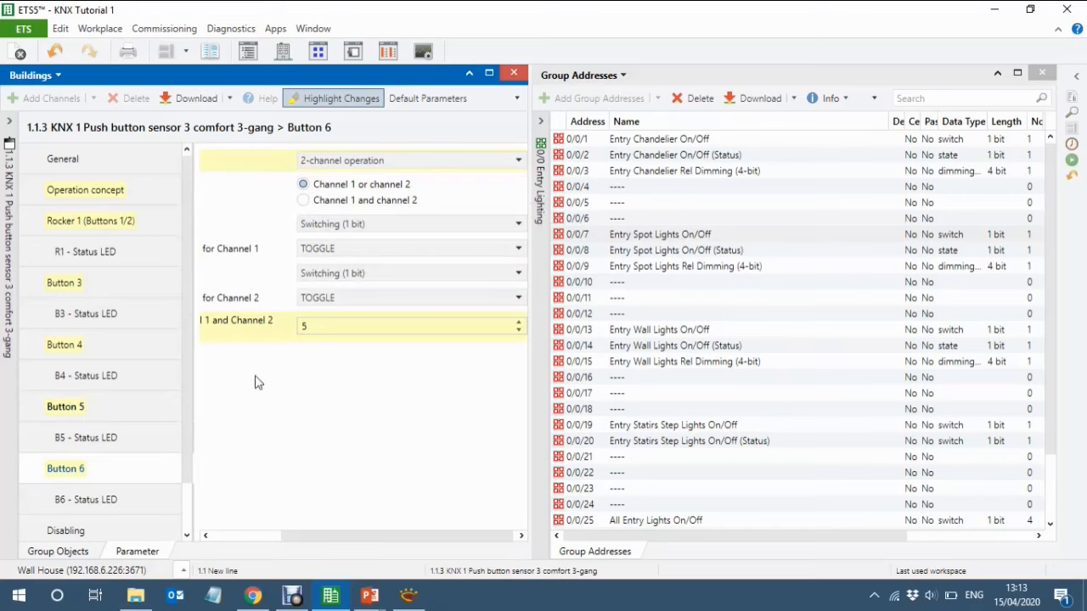
click(400, 162)
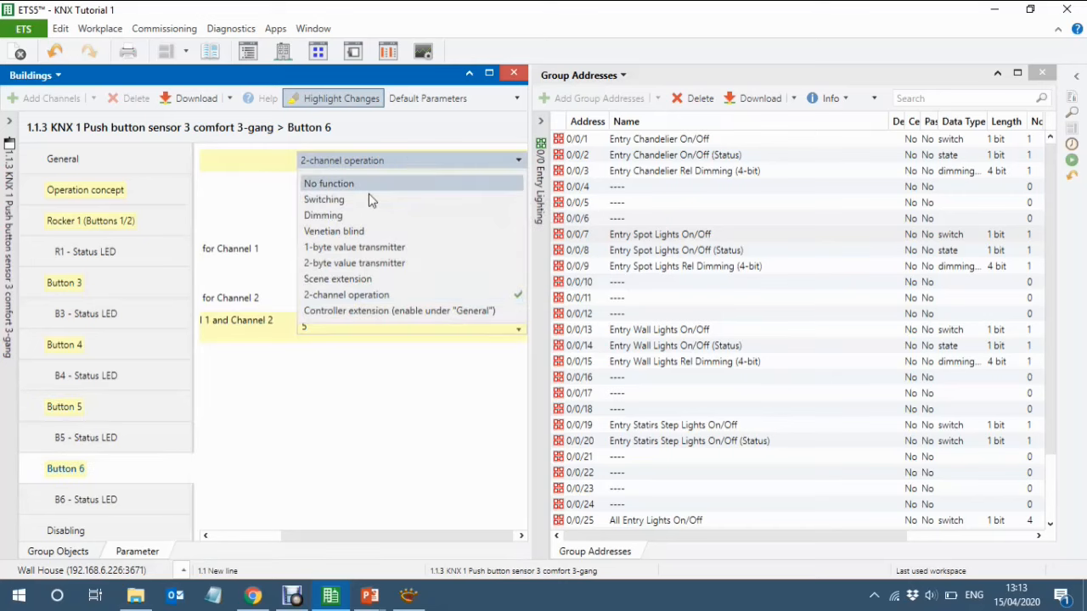
click(358, 201)
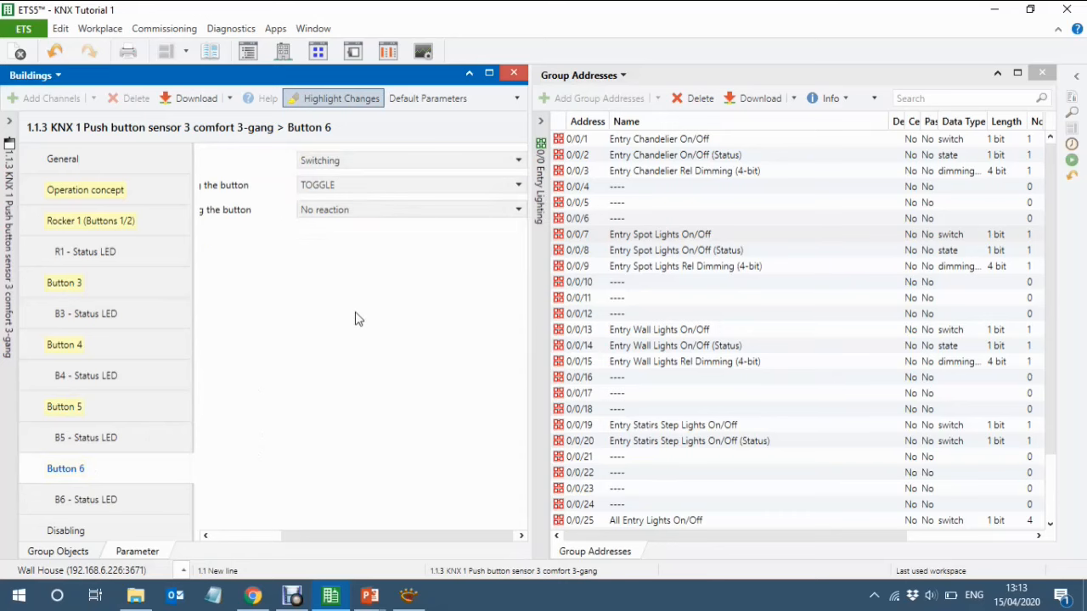
click(356, 185)
click(356, 185)
click(53, 554)
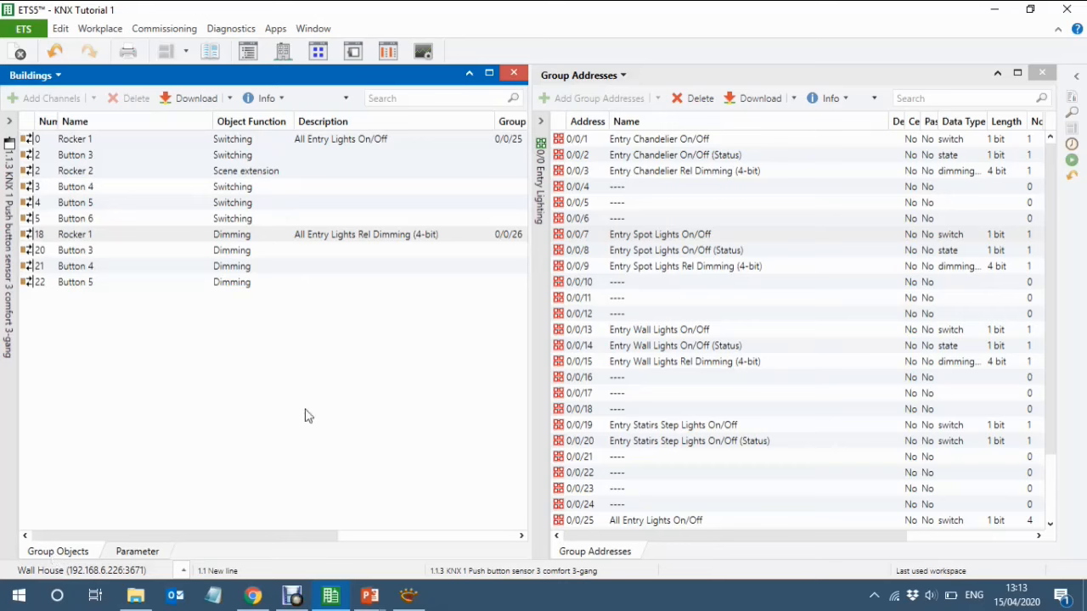
Link Button 3's Switching object to 0/0/1 Entry Chandelier On/Off and its Dimming object to 0/0/3 Entry Chandelier Rel Dimming (4-bit)
click(125, 158)
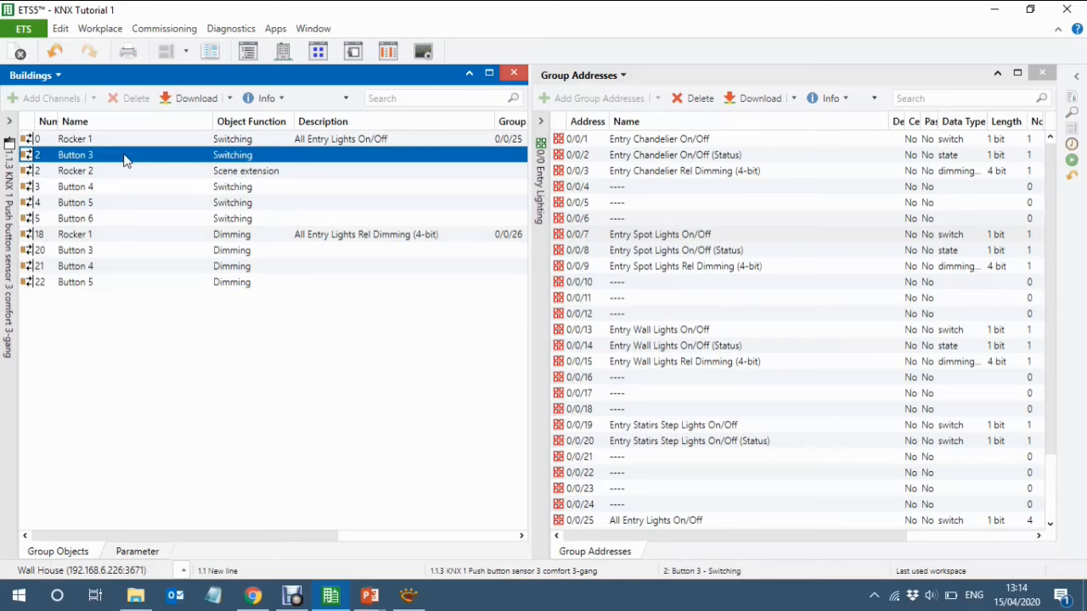
click(1055, 142)
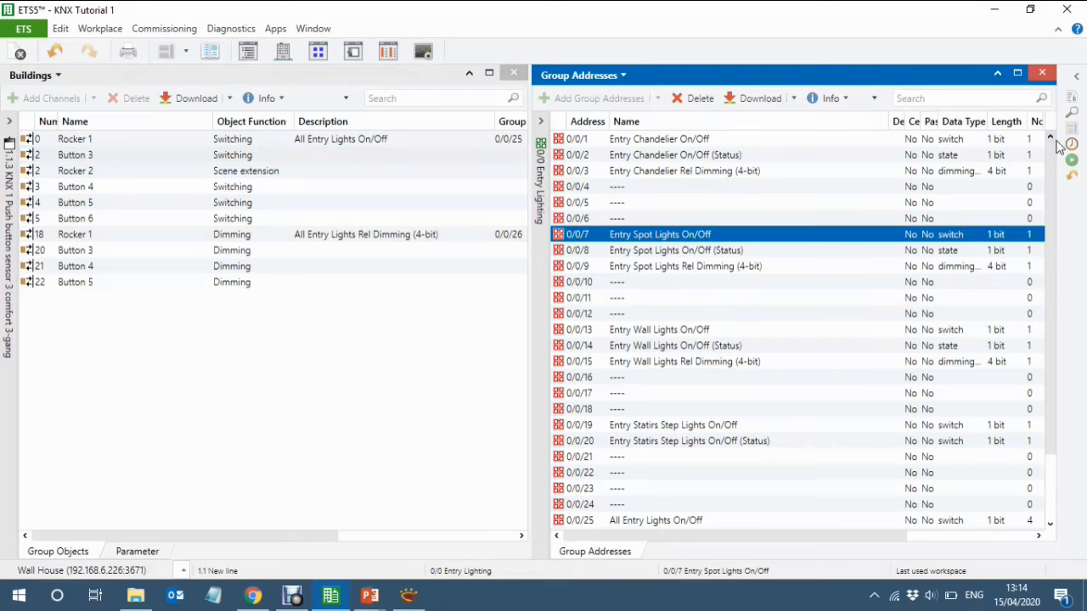
click(696, 140)
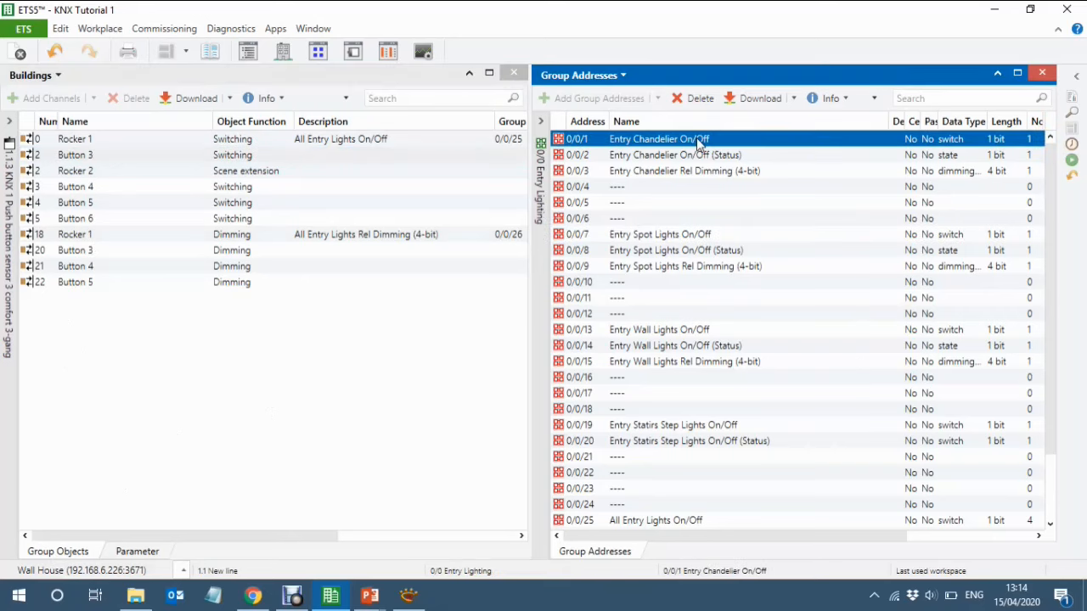
drag(697, 137, 305, 160)
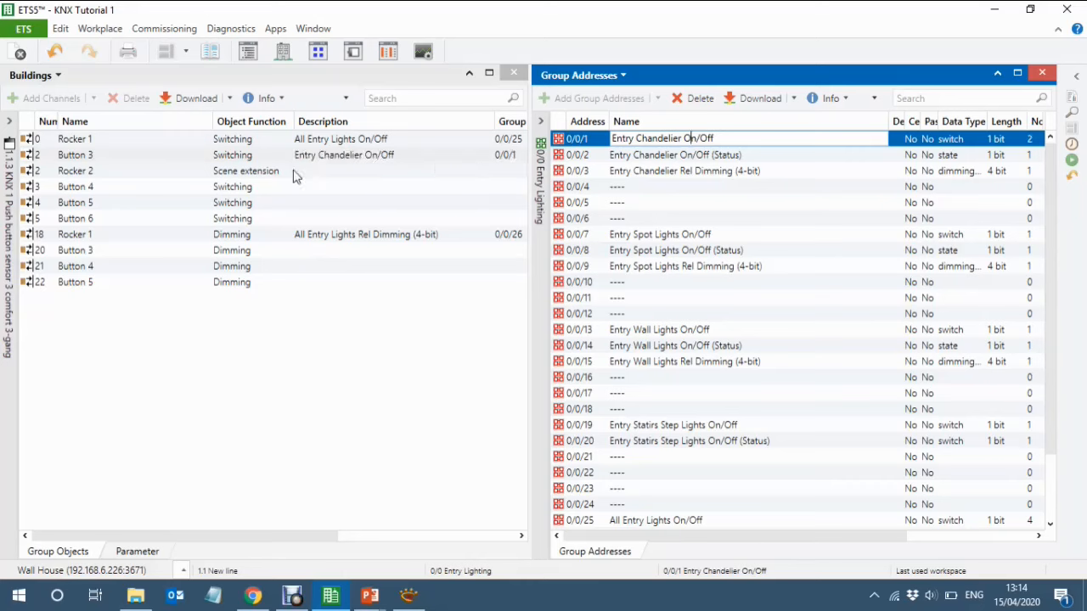
click(196, 259)
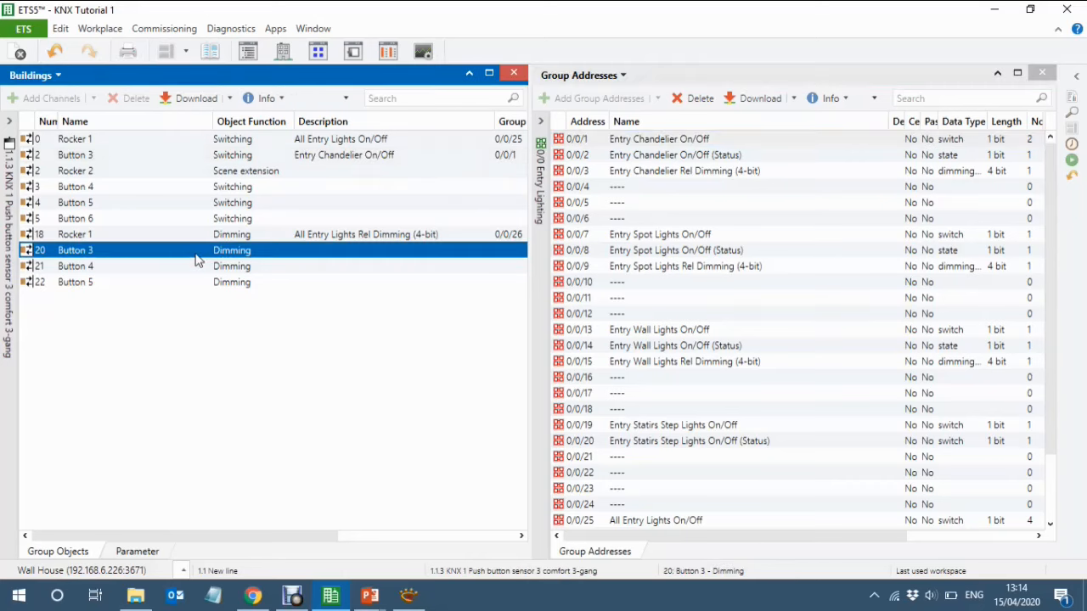
drag(197, 258, 746, 173)
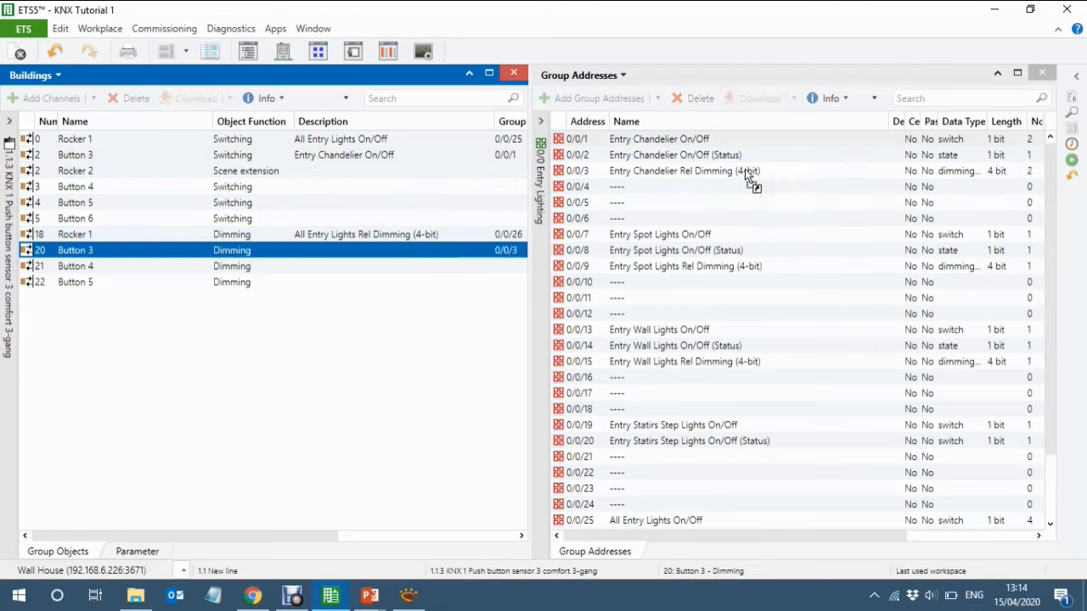
Link Button 4's Switching object to 0/0/7 Entry Spot Lights On/Off and its Dimming object to 0/0/9 Entry Spot Lights Rel Dimming (4-bit)
click(668, 238)
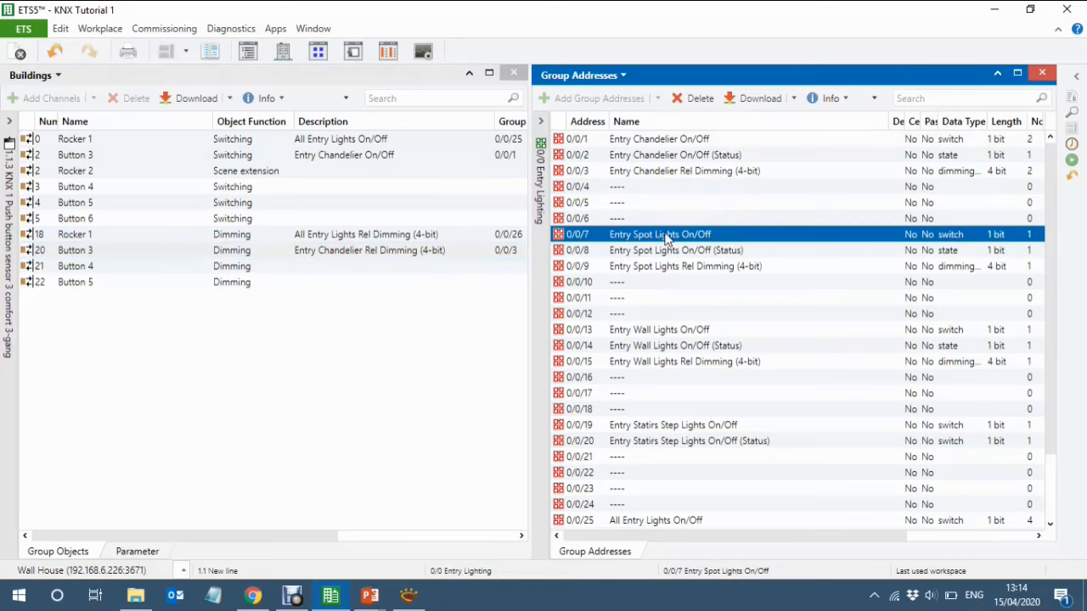
drag(667, 237, 338, 187)
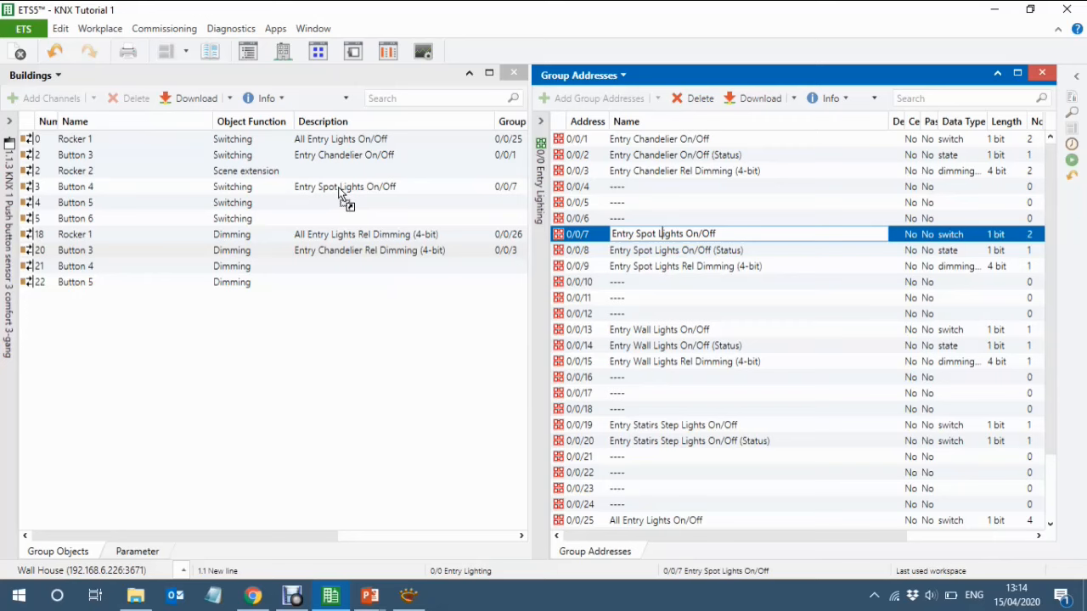
click(276, 265)
drag(275, 266, 751, 273)
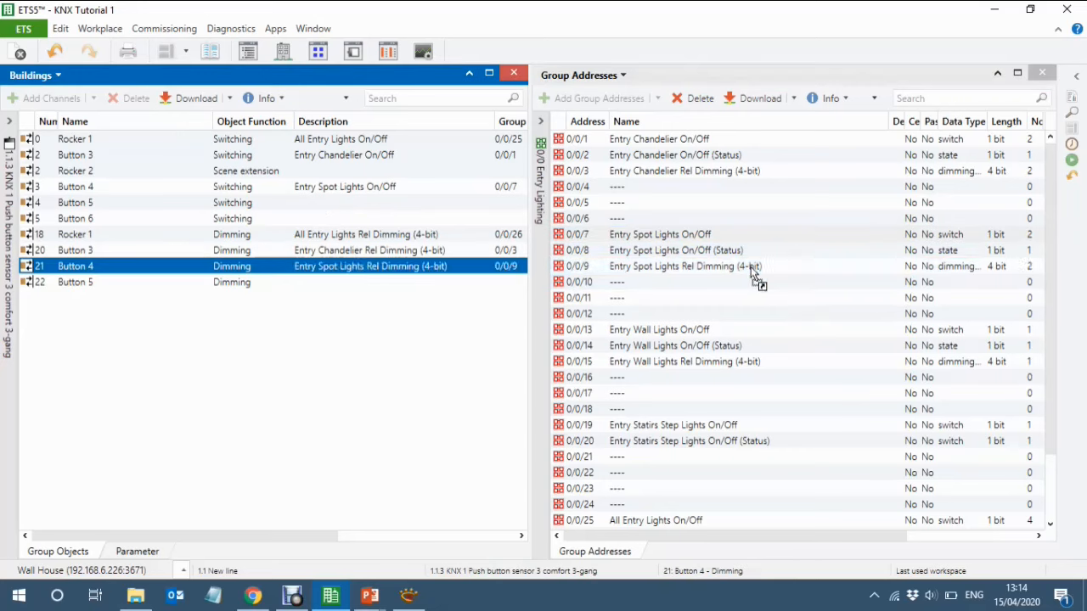
Link Button 5's Switching object to 0/0/13 Entry Wall Lights On/Off and its Dimming object to 0/0/15 Entry Wall Lights Rel Dimming (4-bit)
click(668, 331)
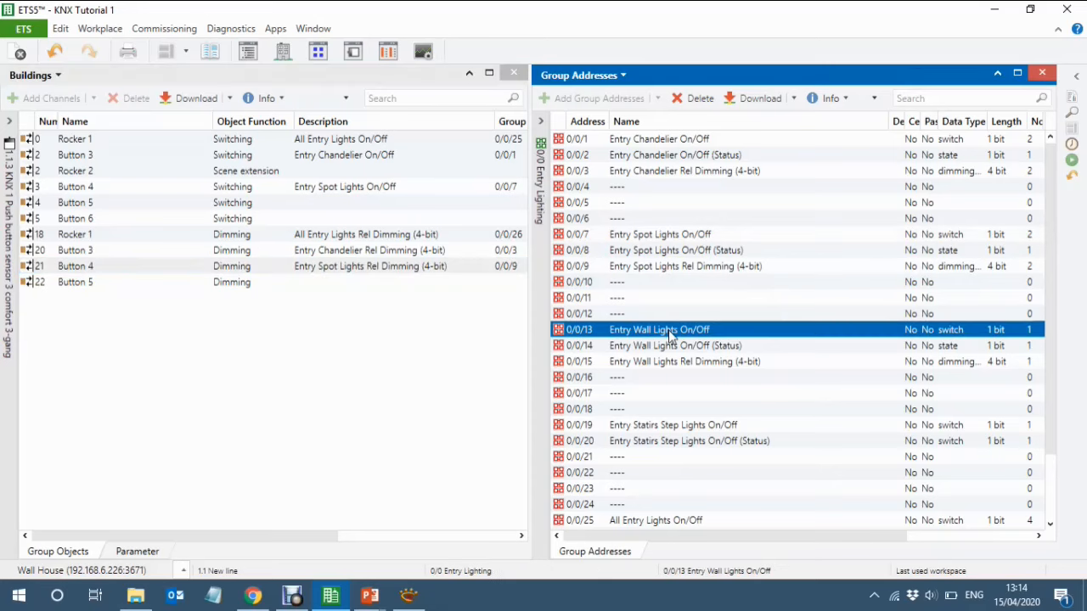
drag(668, 329, 311, 207)
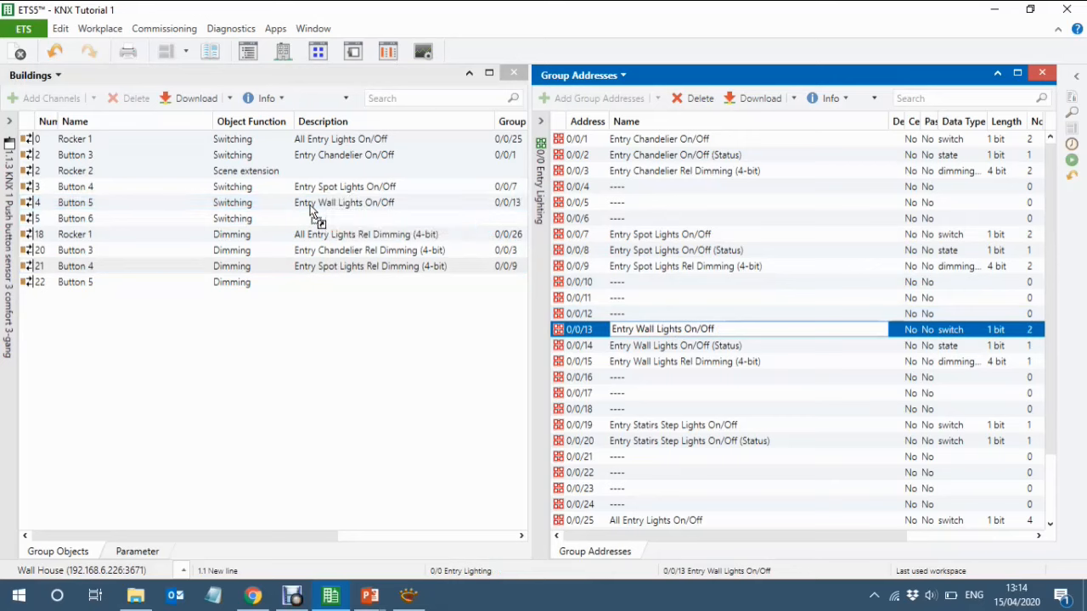
click(283, 289)
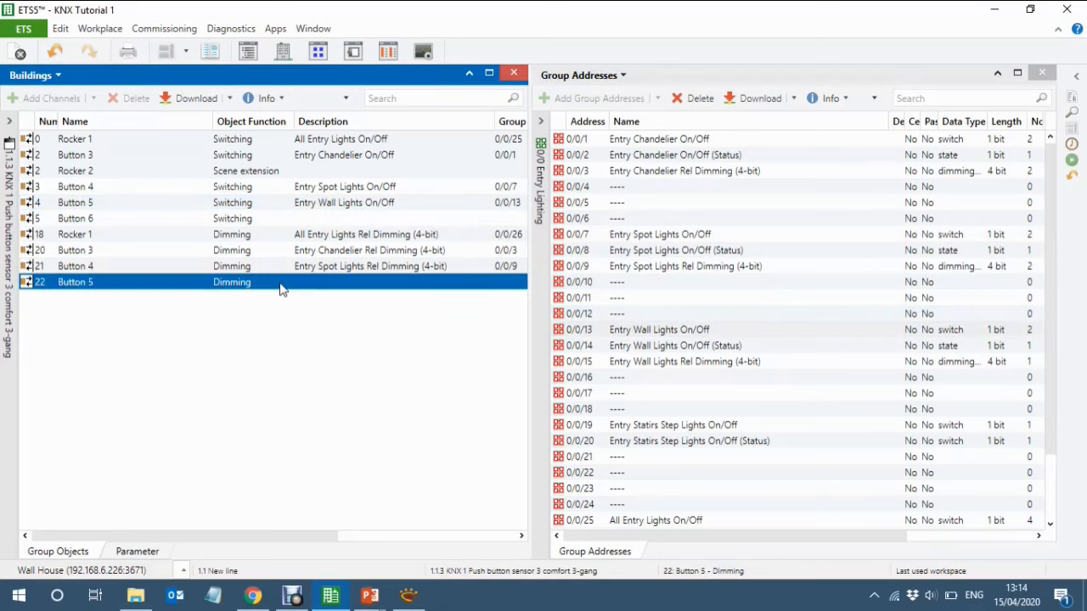
drag(282, 290, 684, 346)
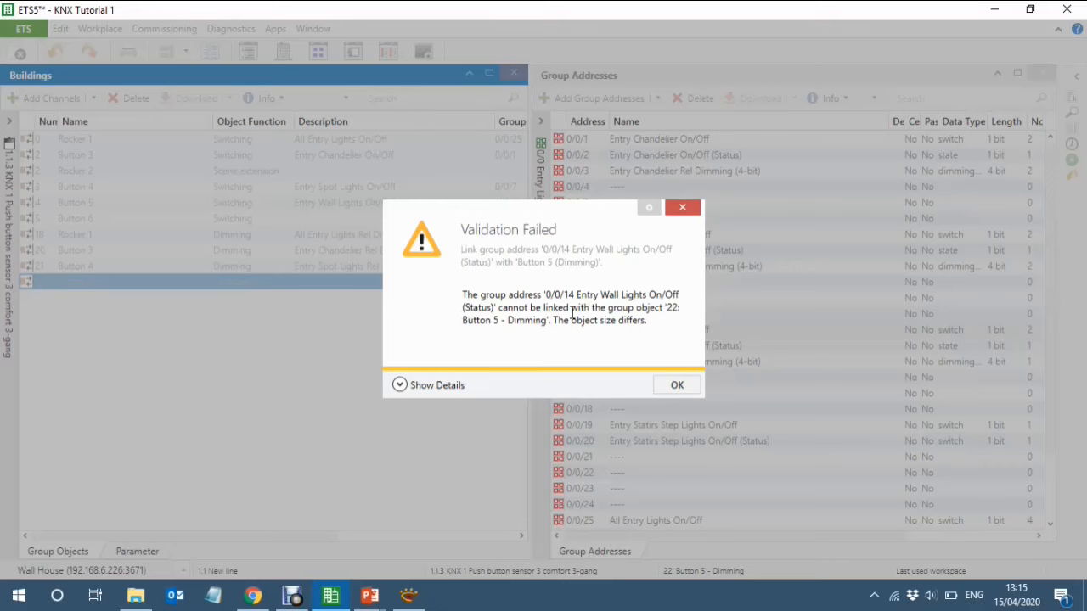
click(677, 386)
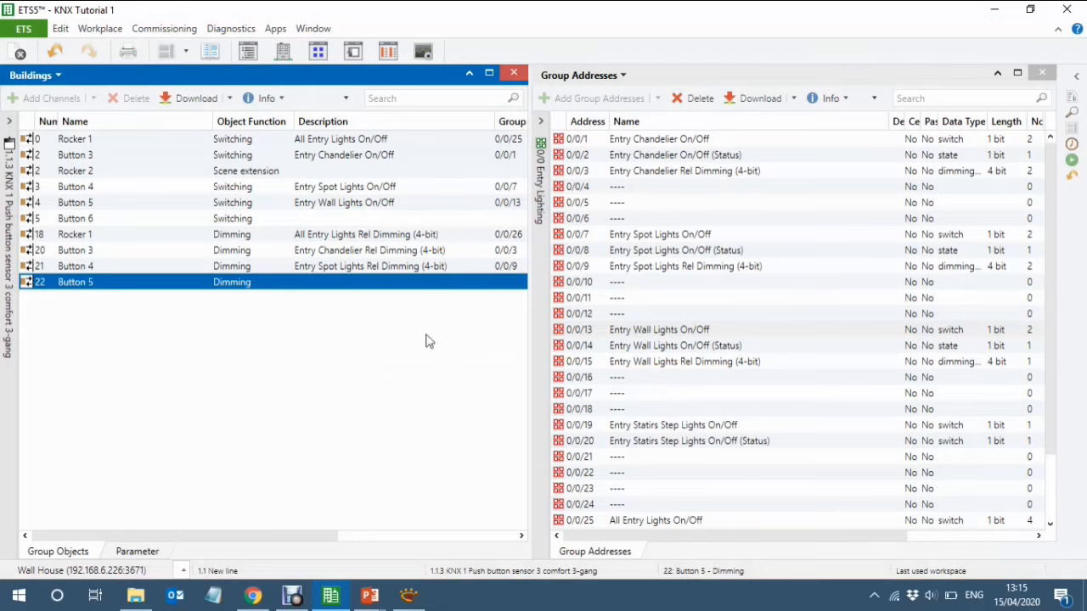
drag(223, 282, 761, 362)
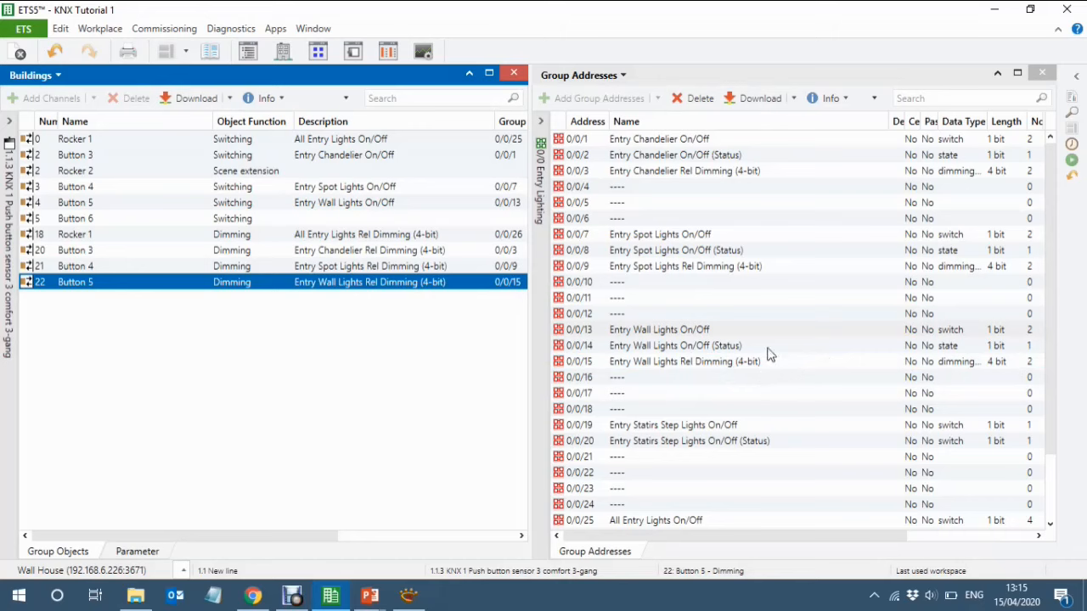
Link Button 6's Switching object to 0/0/19 Entry Statirs Step Lights On/Off and show the Buildings tree again
click(155, 223)
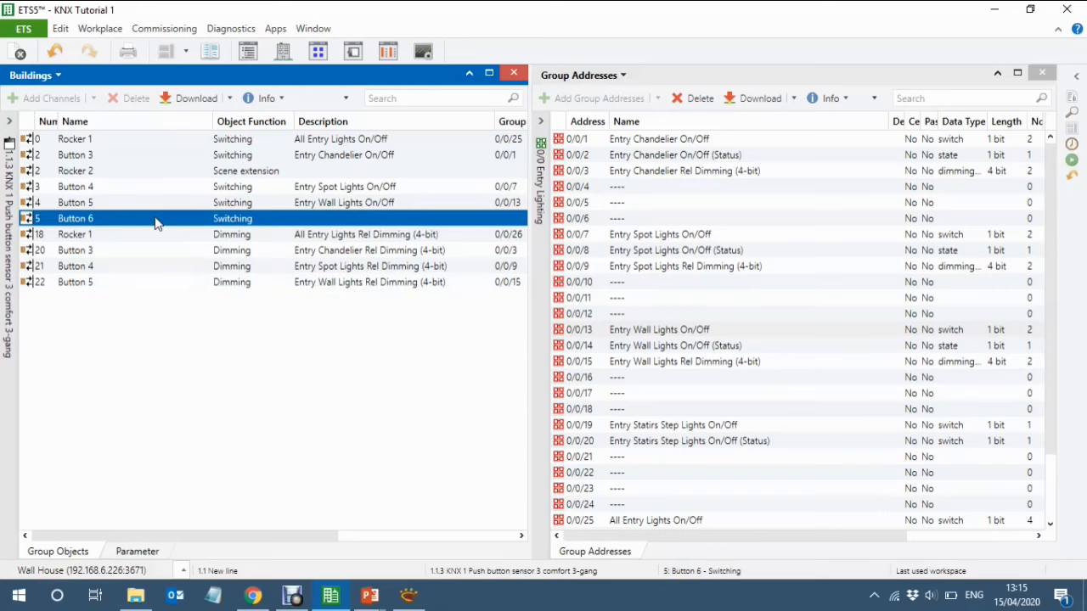
drag(155, 223, 777, 426)
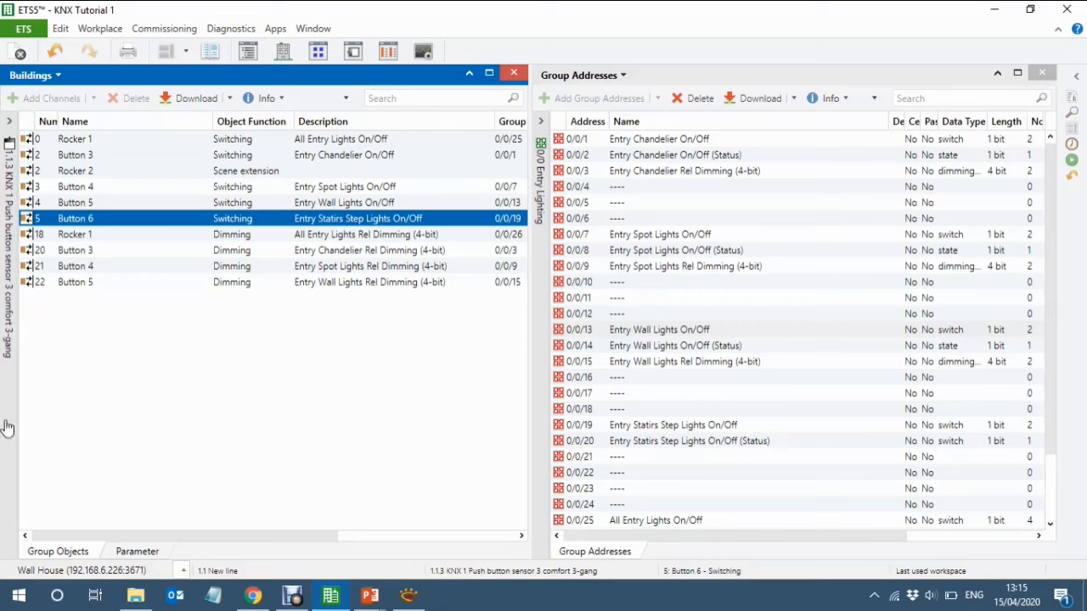
click(9, 121)
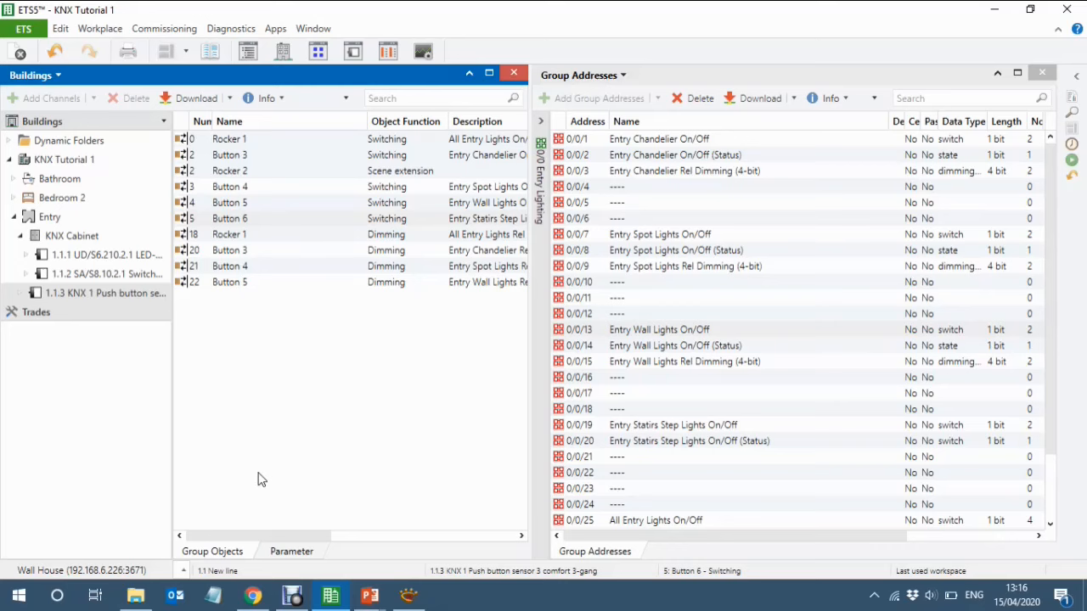
Show the group address tree and copy the text "Chandelier On/Off" from the name of entry address 0/0/1
click(544, 347)
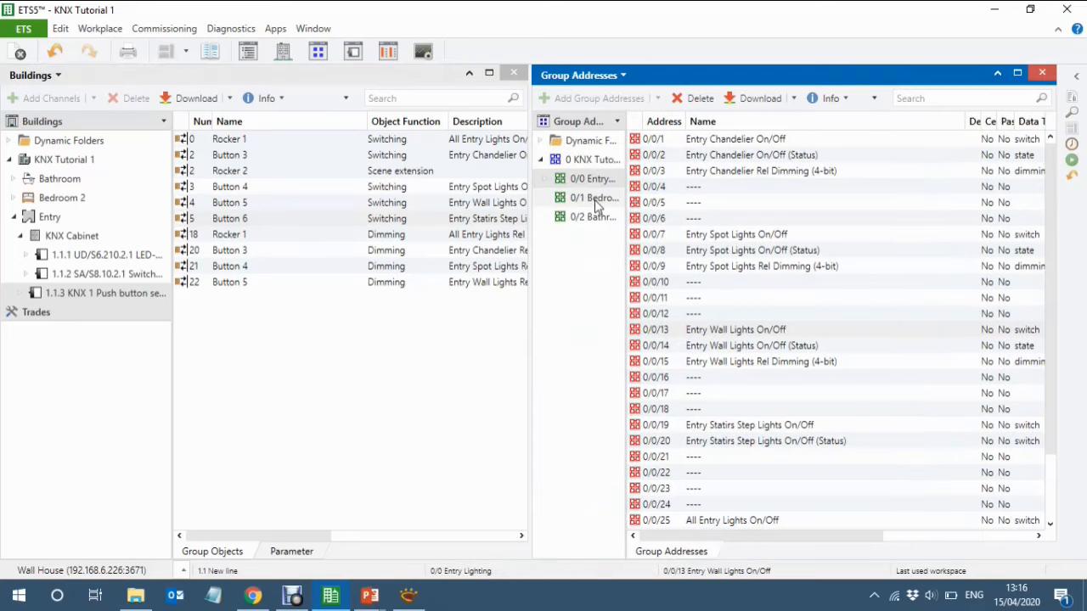
click(594, 200)
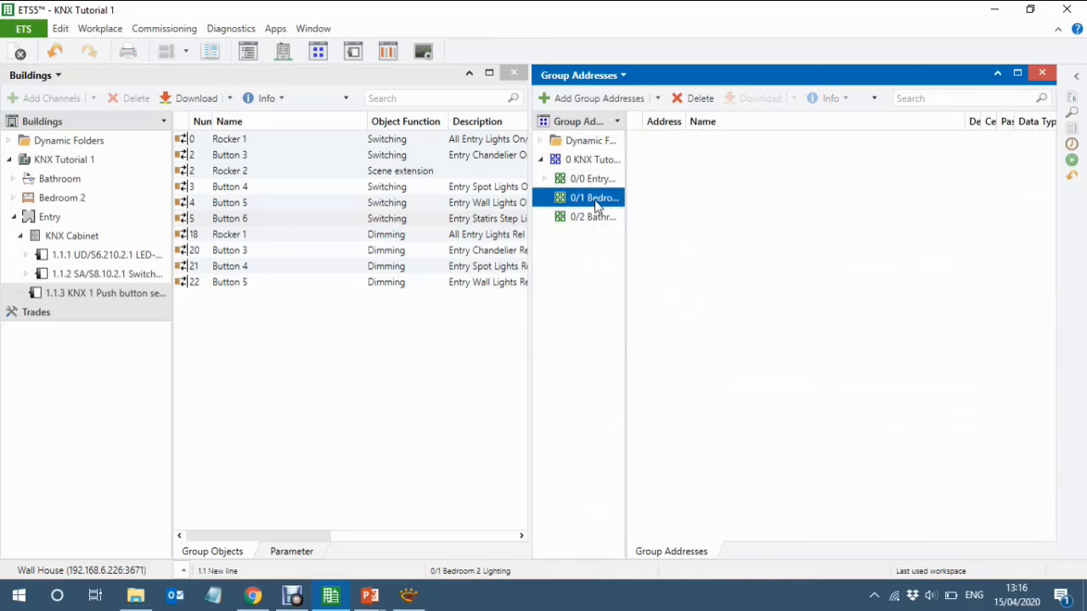
click(599, 179)
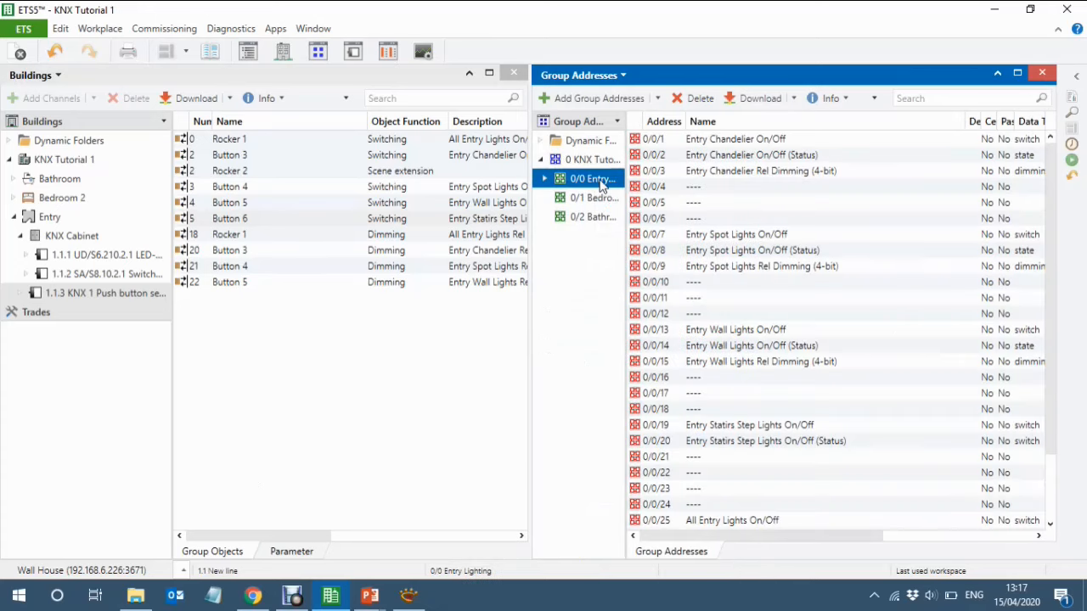
click(679, 142)
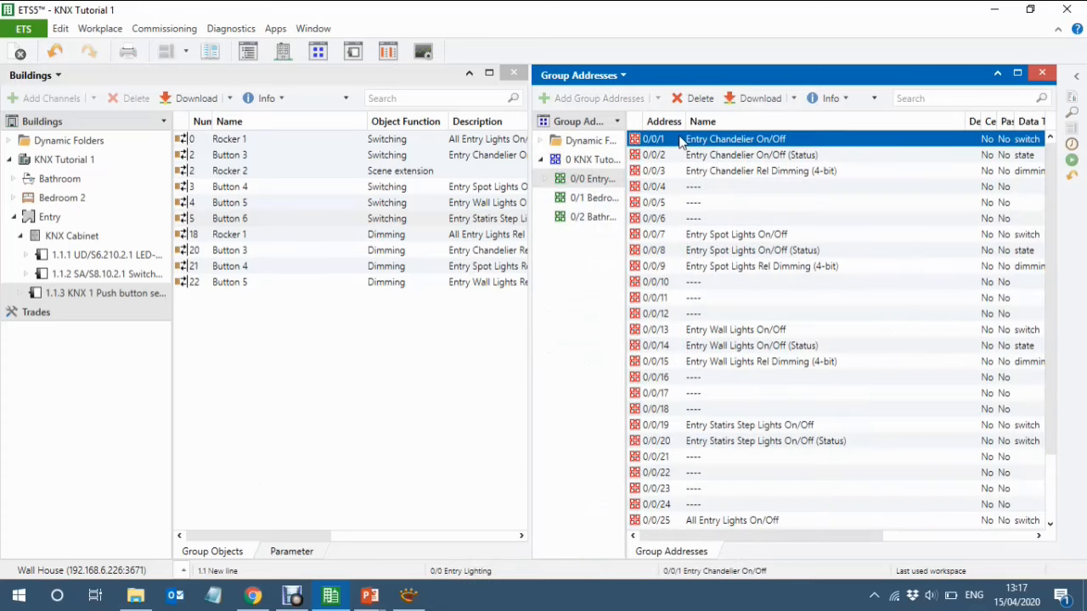
key(shift+Down)
key(shift+Down)
key(shift+Down)
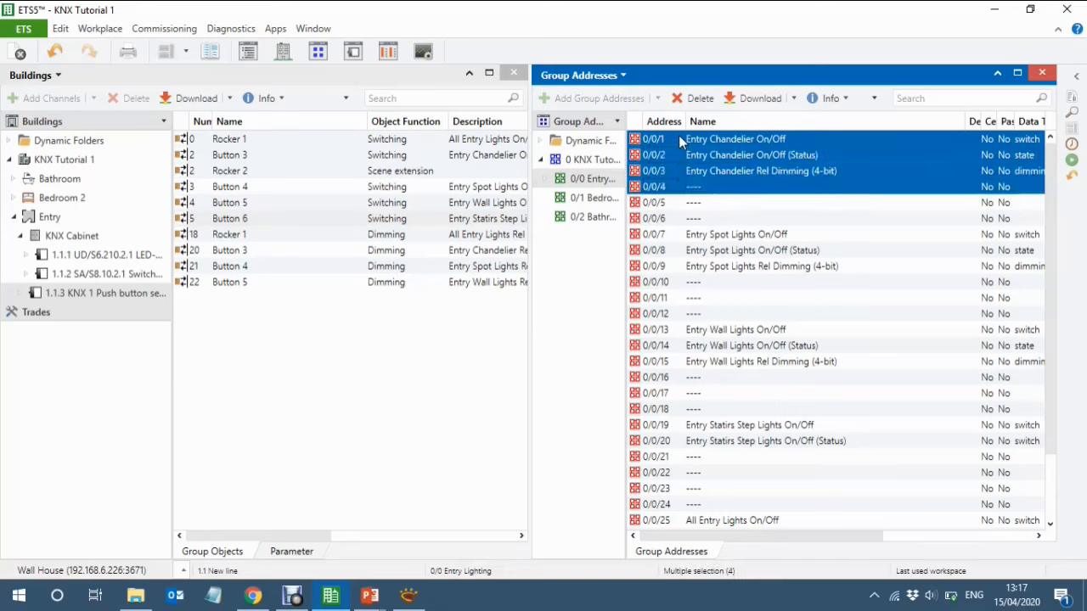
click(815, 138)
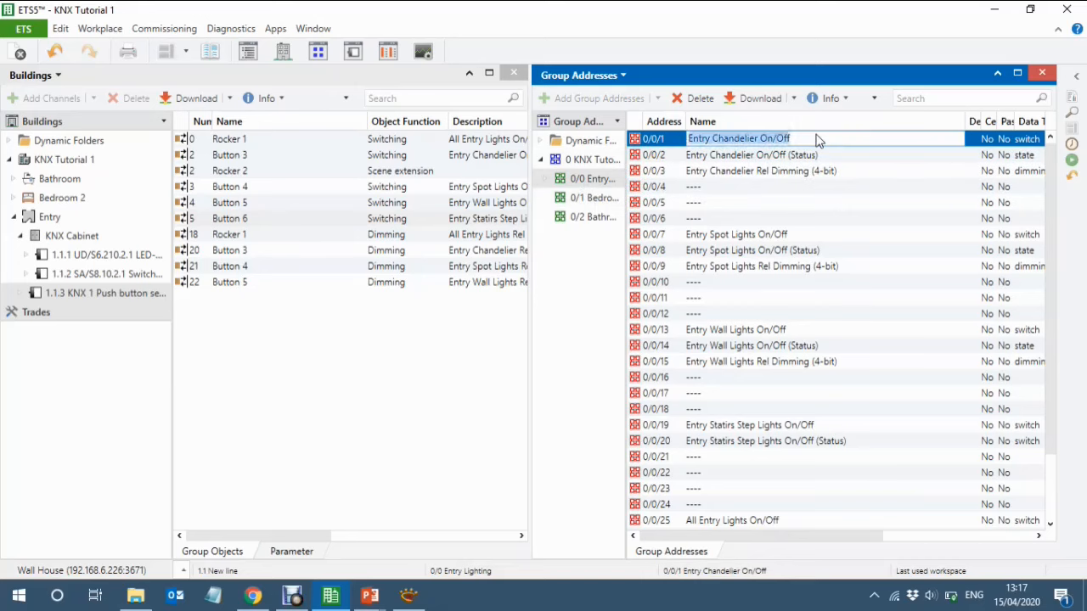
click(817, 140)
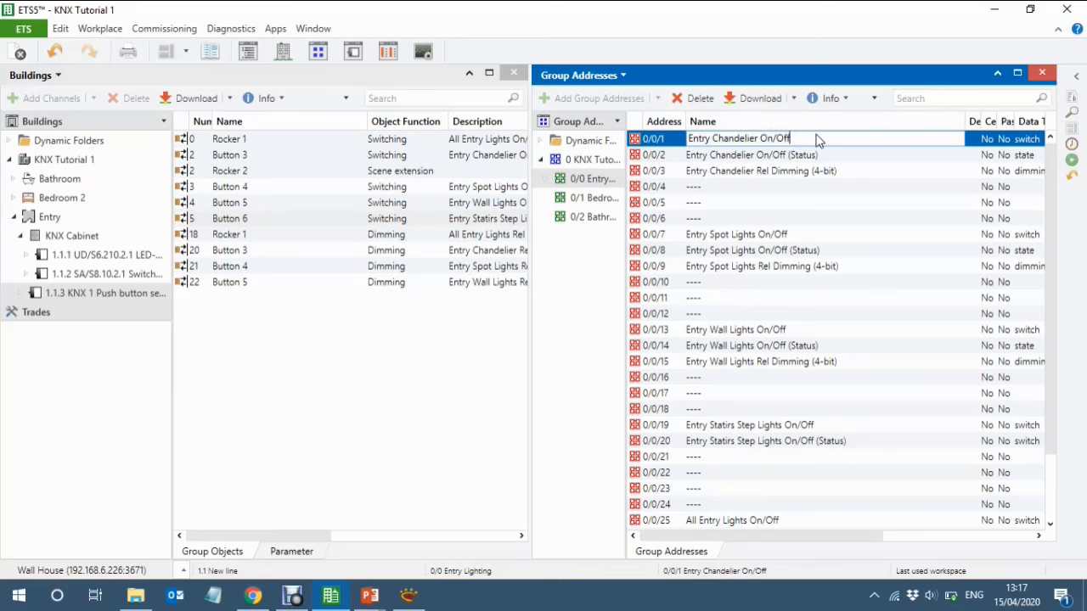
key(shift+Left)
key(shift+Left)
key(shift+Left)
key(shift+Left)
key(shift+Left)
key(shift+Left)
key(shift+Left)
key(shift+Left)
key(shift+Left)
key(ctrl+c)
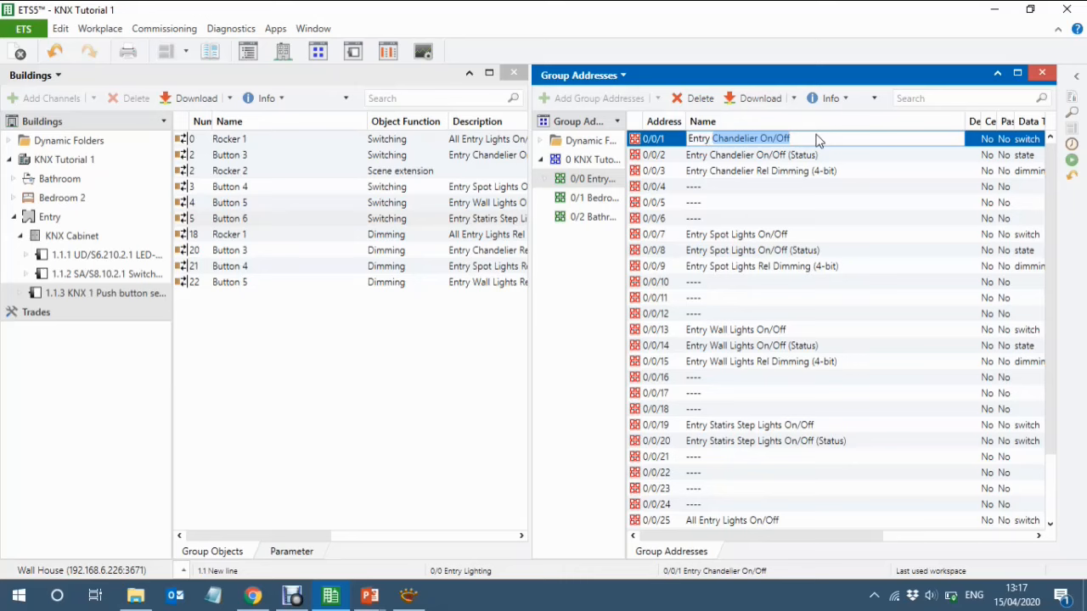
Start adding group addresses to 0/1 Bedroom 2 Lighting, naming the first one "Bedroom 2 Chandelier On/Off" using the copied text
click(588, 201)
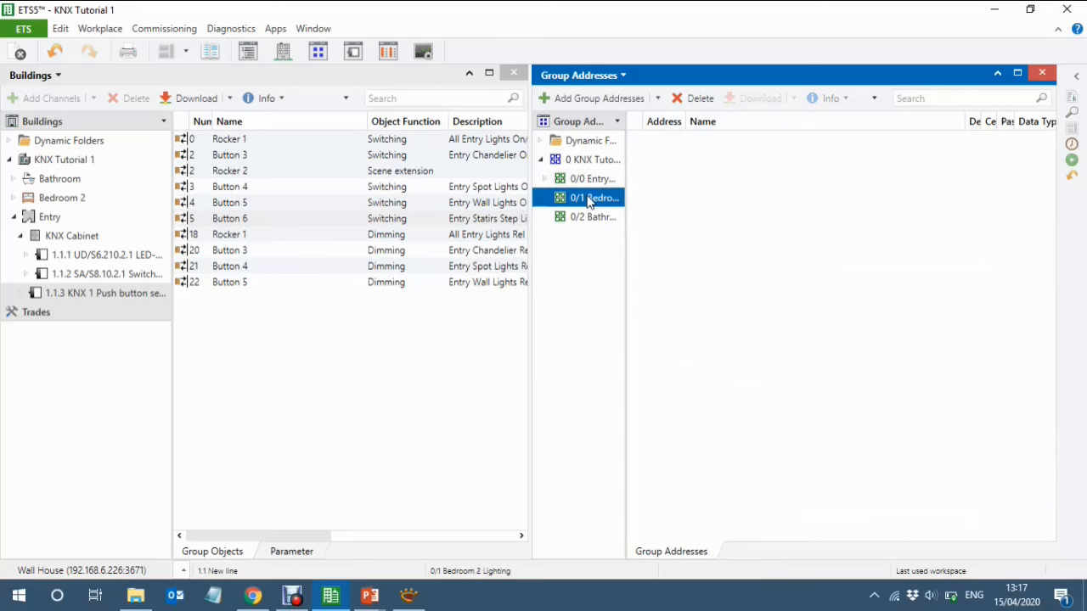
right_click(805, 251)
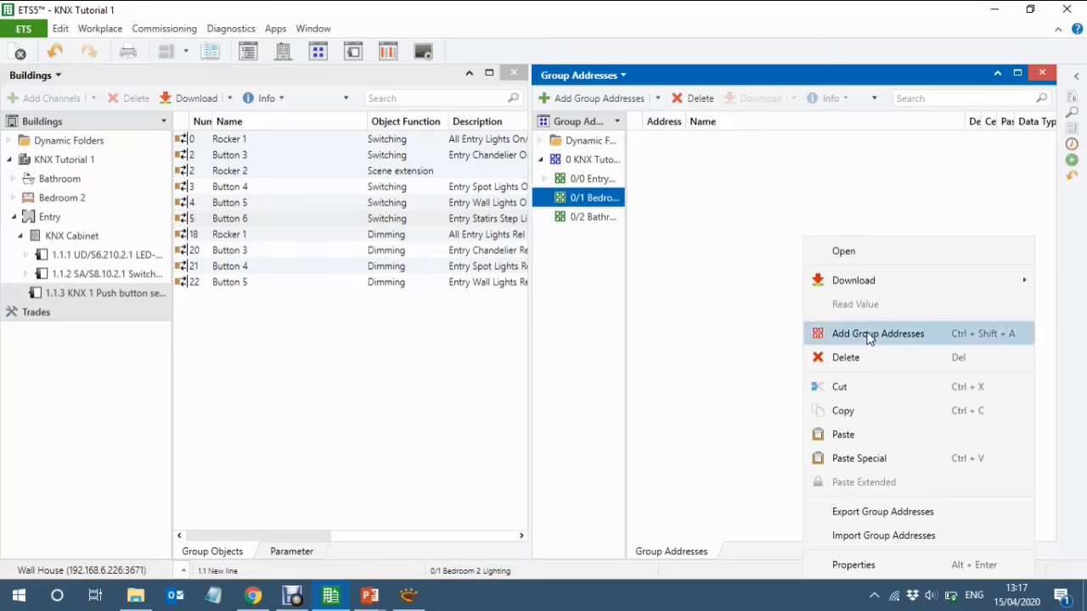
click(868, 338)
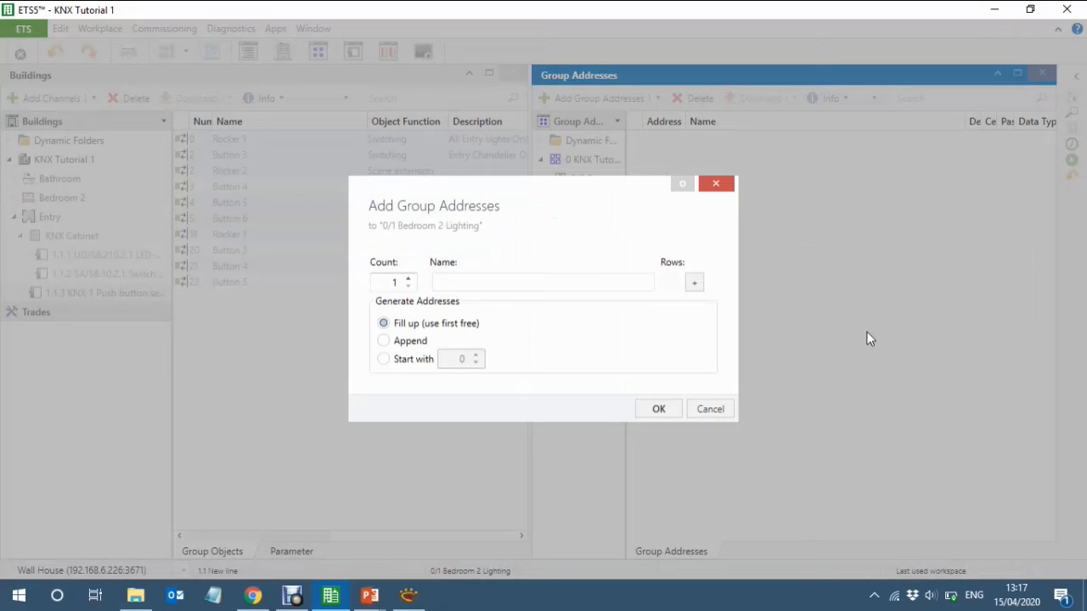
key(ctrl+v)
key(Left)
key(Left)
key(Left)
key(Left)
key(Left)
key(Left)
key(Left)
key(Left)
key(Left)
key(Left)
key(Left)
key(Left)
key(Left)
key(Left)
key(Left)
key(Left)
key(Left)
text(Bedroom)
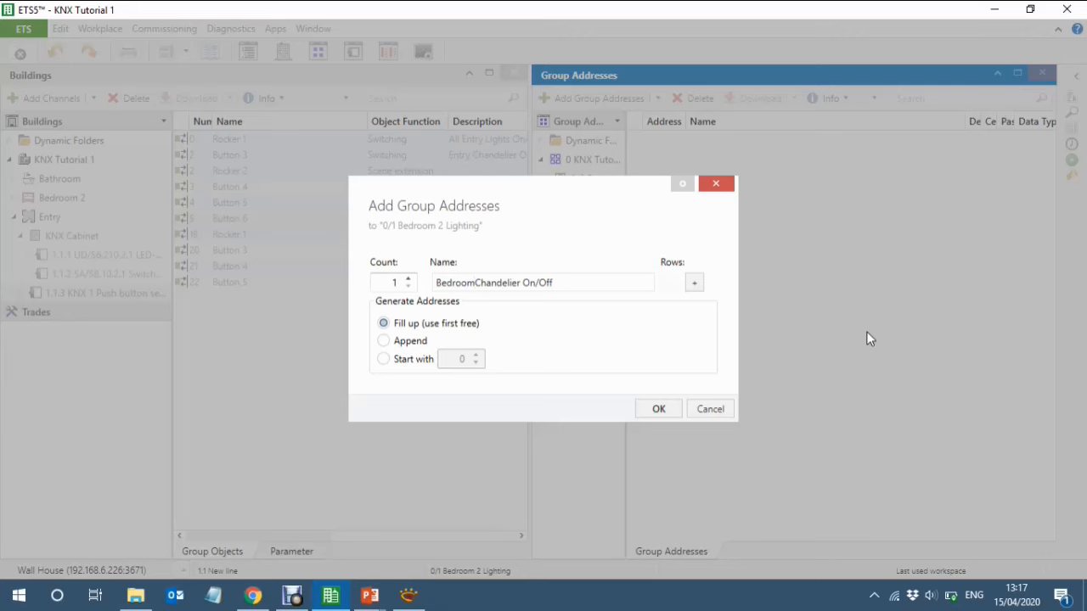
text( 2)
Add a second address row named "Bedroom 2 Chandelier On/Off (Status)"
click(693, 283)
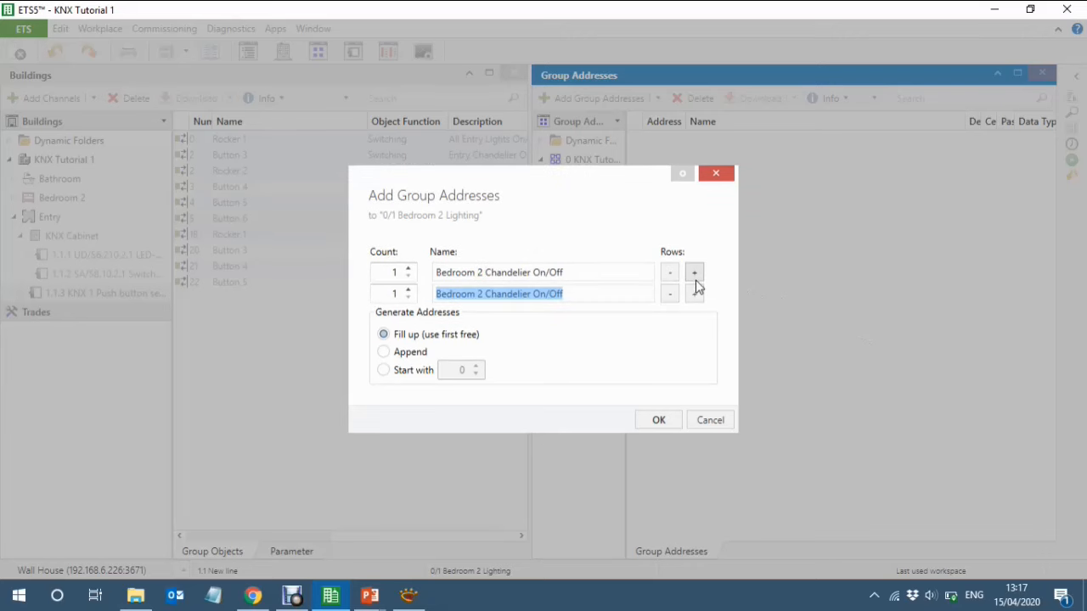
click(577, 293)
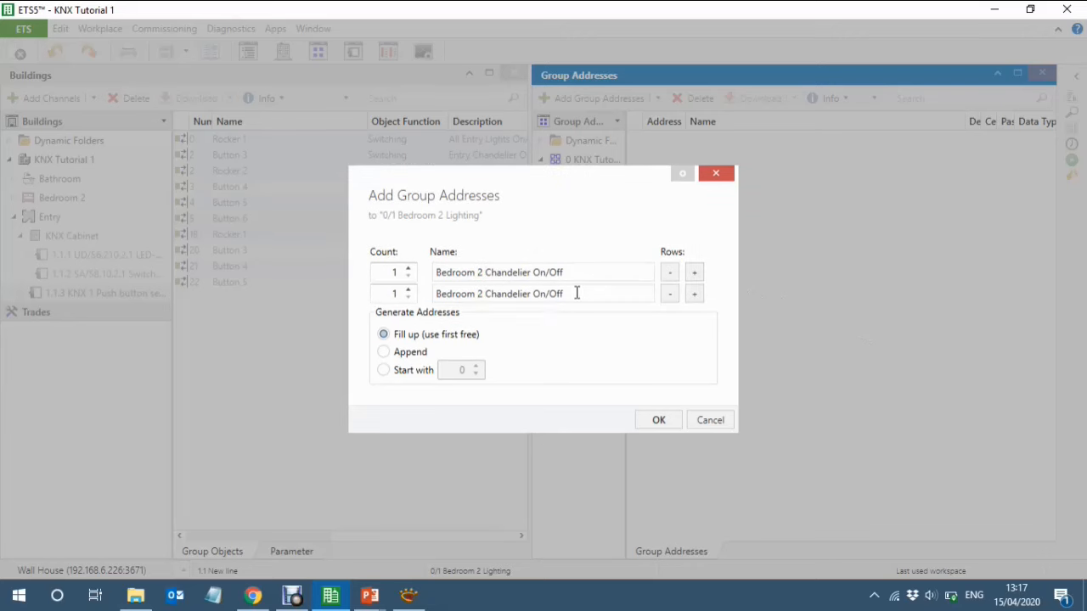
text(Status)
key(Left)
key(Left)
key(Left)
text(()
Add a third address row named "Bedroom 2 Chandelier Rel Dimming (4-bit)" and create the group addresses
click(694, 293)
key(Right)
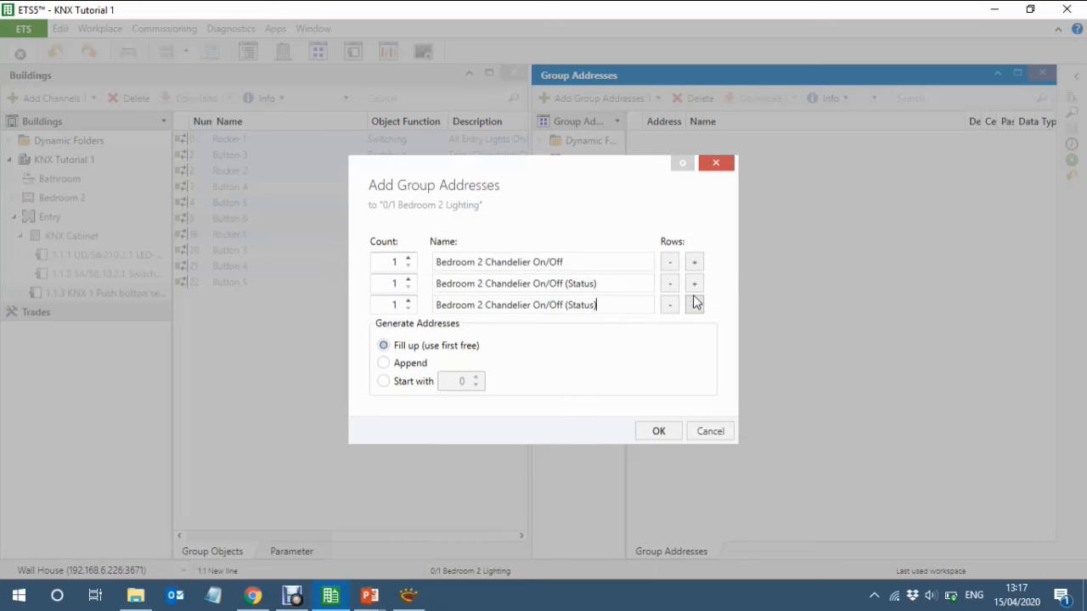
key(BackSpace)
key(BackSpace)
key(BackSpace)
key(BackSpace)
key(BackSpace)
key(BackSpace)
key(BackSpace)
key(BackSpace)
key(BackSpace)
key(BackSpace)
key(BackSpace)
key(BackSpace)
key(BackSpace)
key(BackSpace)
key(BackSpace)
text(R)
text(el)
text( Dimming)
text( ()
text($-)
text(bit)
text())
key(Left)
key(Left)
key(Delete)
text(4)
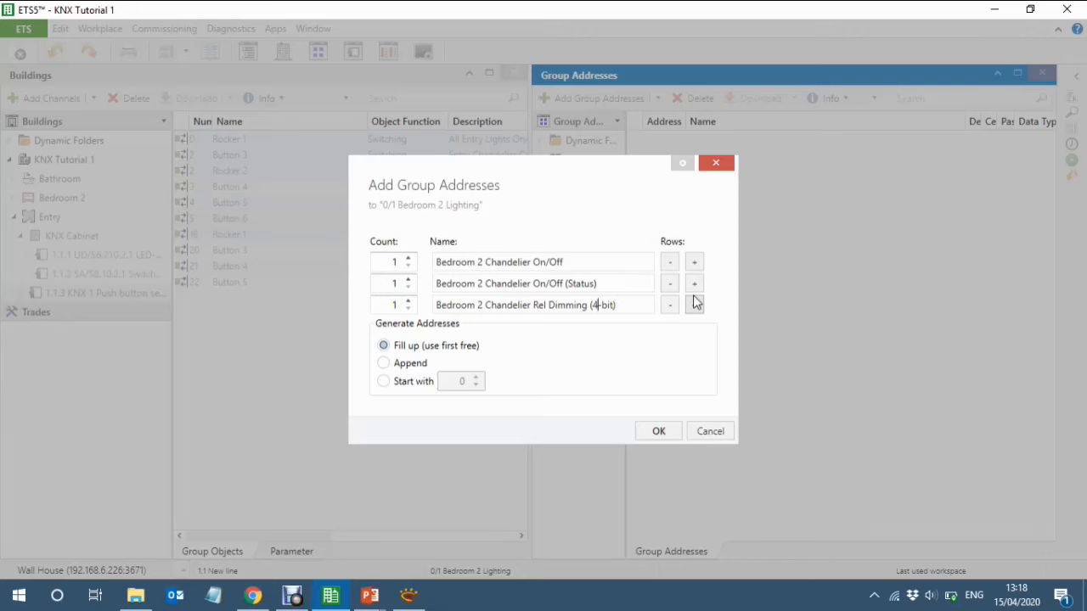
click(663, 436)
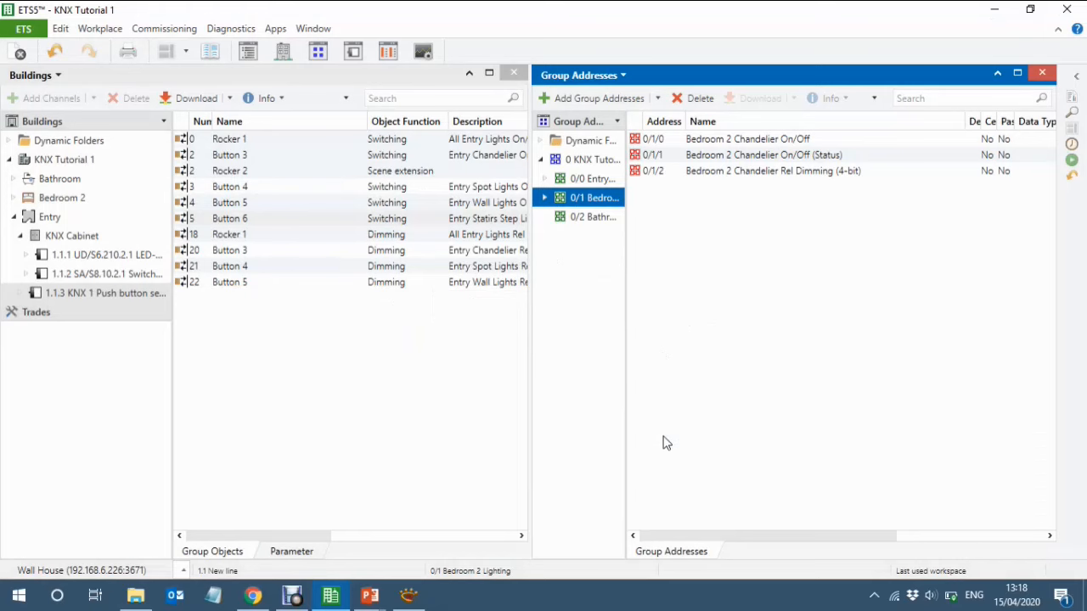
Copy the blank spacer address 0/0/4 from the entry lighting group and paste three of it into 0/1 Bedroom 2 Lighting, filling first free addresses
click(592, 180)
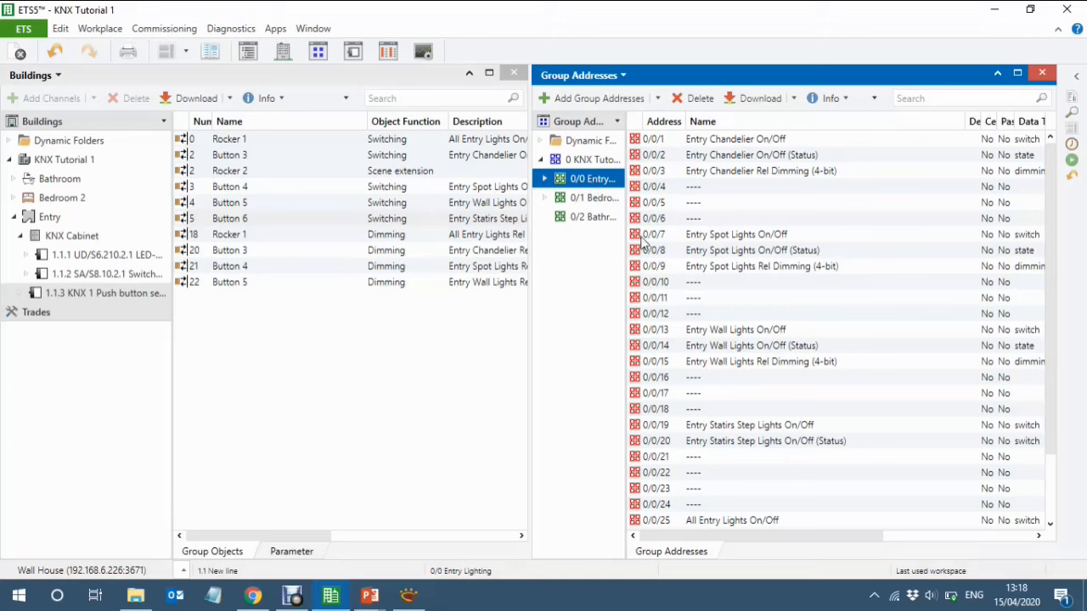
click(711, 189)
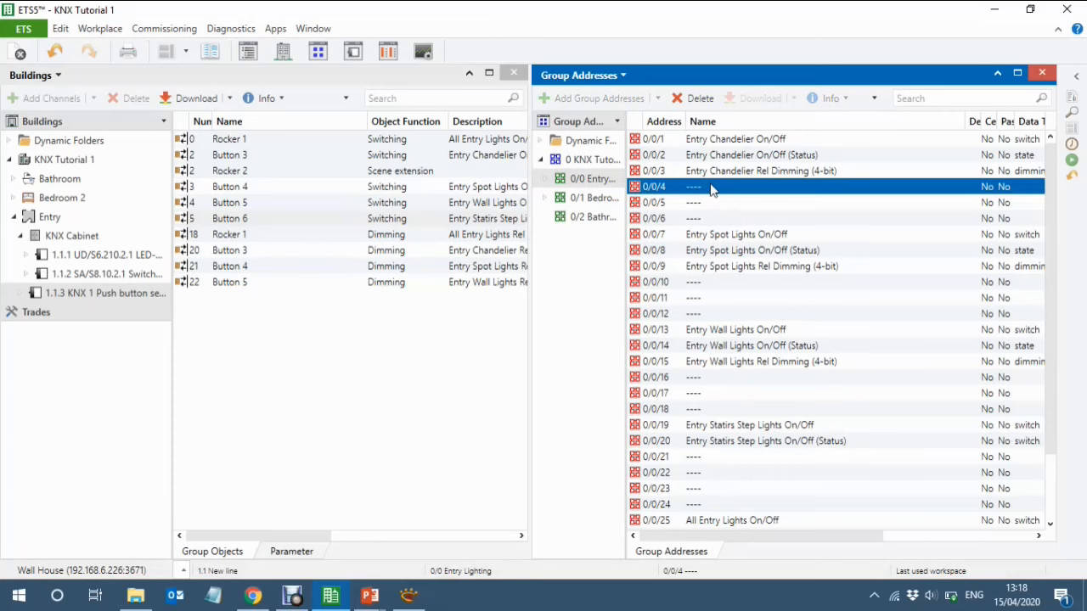
click(595, 199)
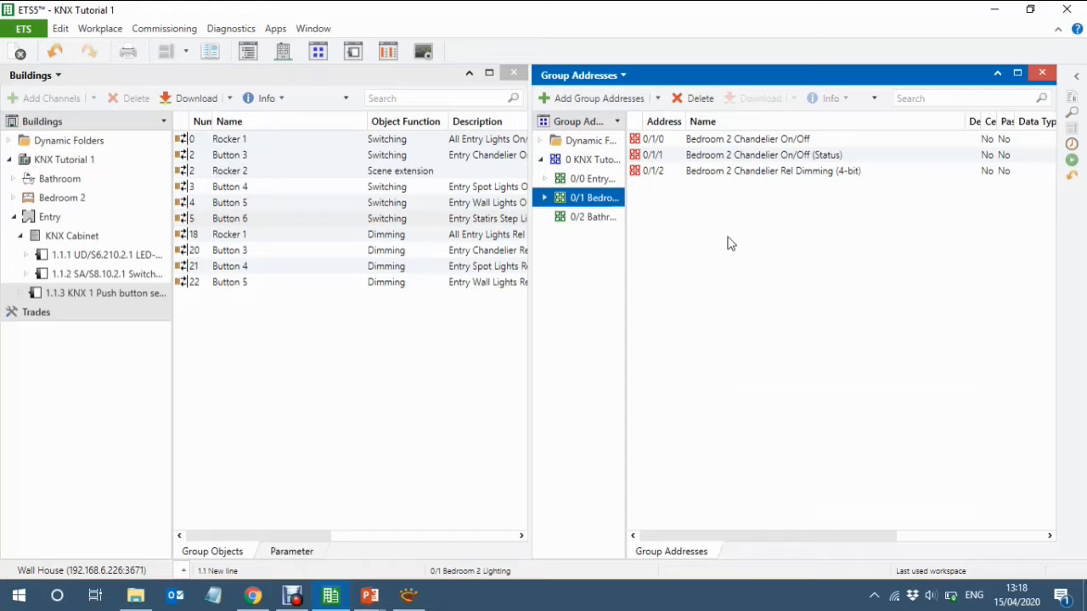
key(ctrl+shift+v)
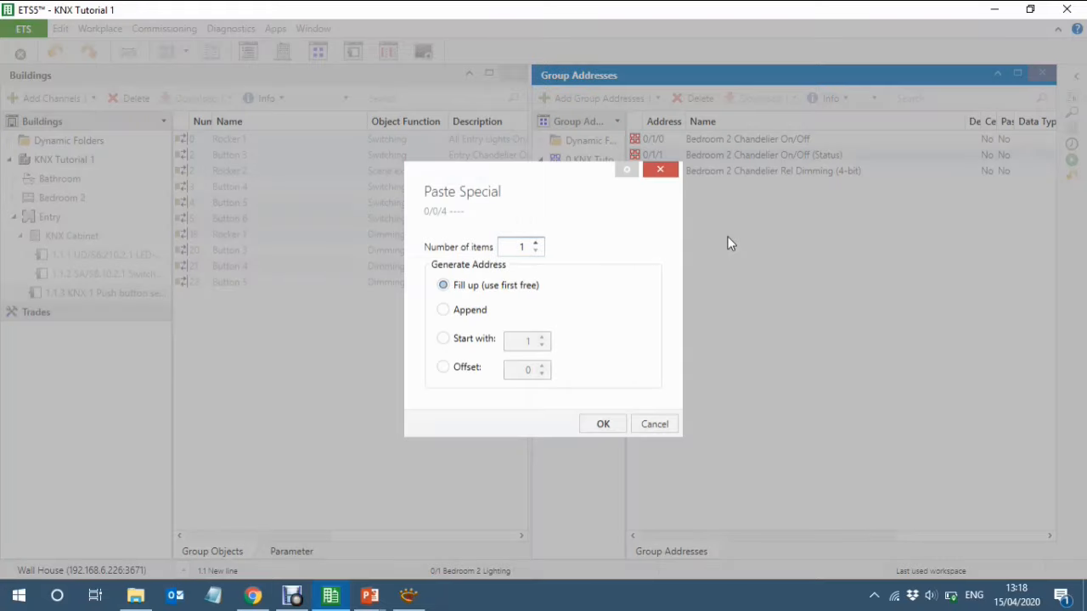
double_click(535, 243)
click(601, 426)
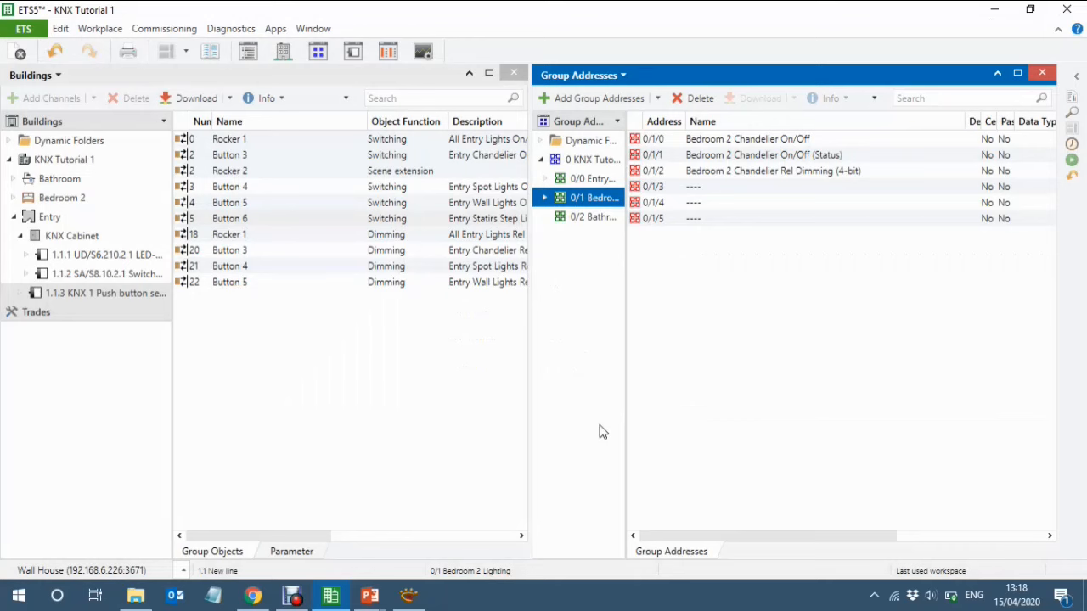
Review the entry lighting addresses and the bedroom circuits on the Lighting Details slide in PowerPoint, and return to ETS5
click(592, 180)
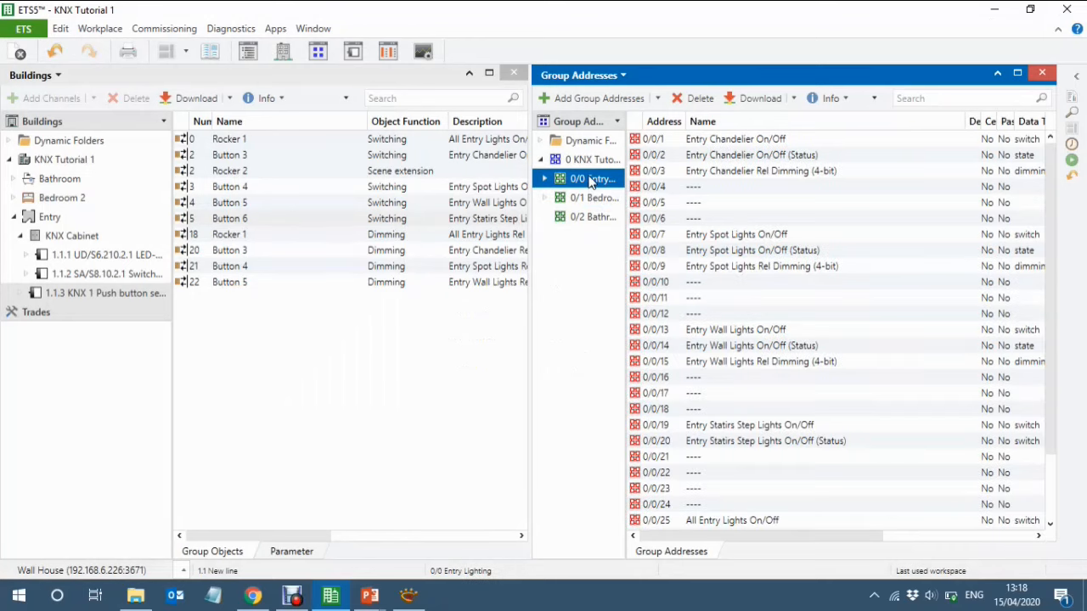
click(591, 198)
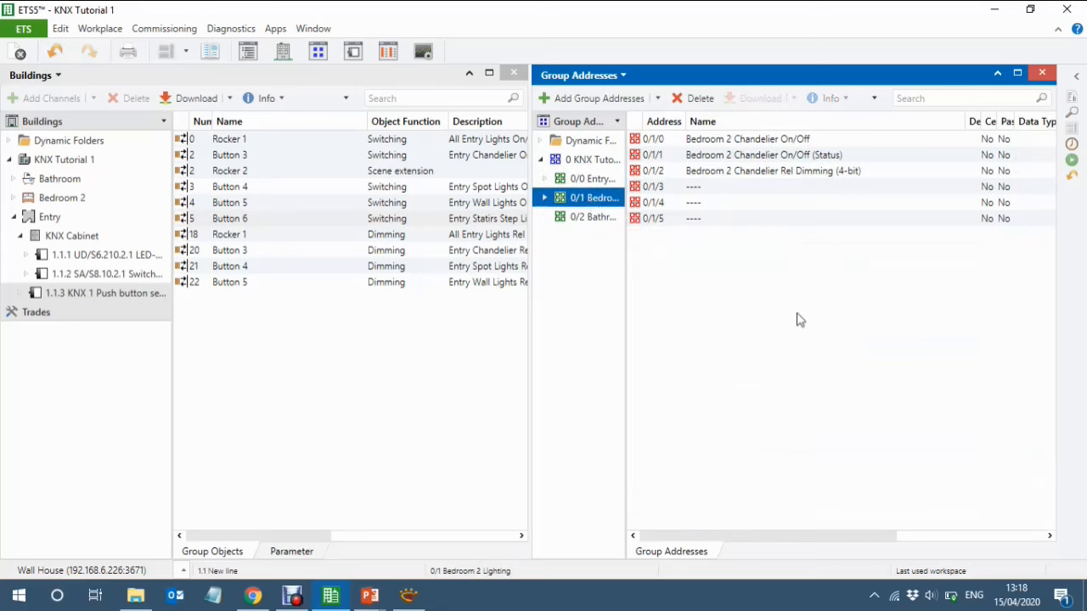
mouse_move(369, 595)
click(303, 540)
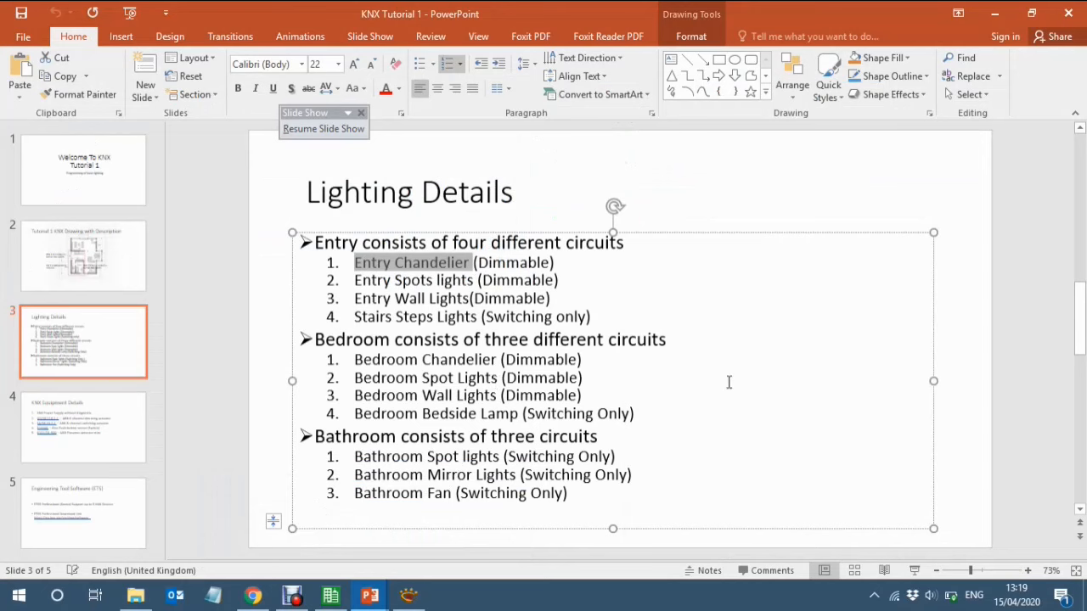
click(330, 596)
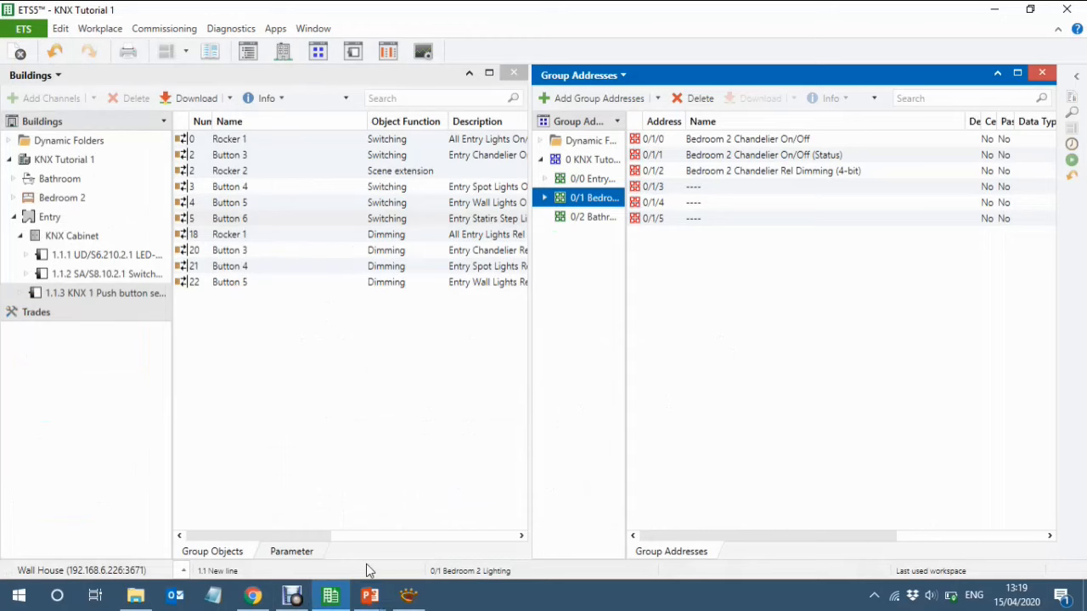
Duplicate the six Bedroom 2 addresses 0/1/0 to 0/1/5 with Paste Special, using 2 items and filling the first free addresses
click(681, 143)
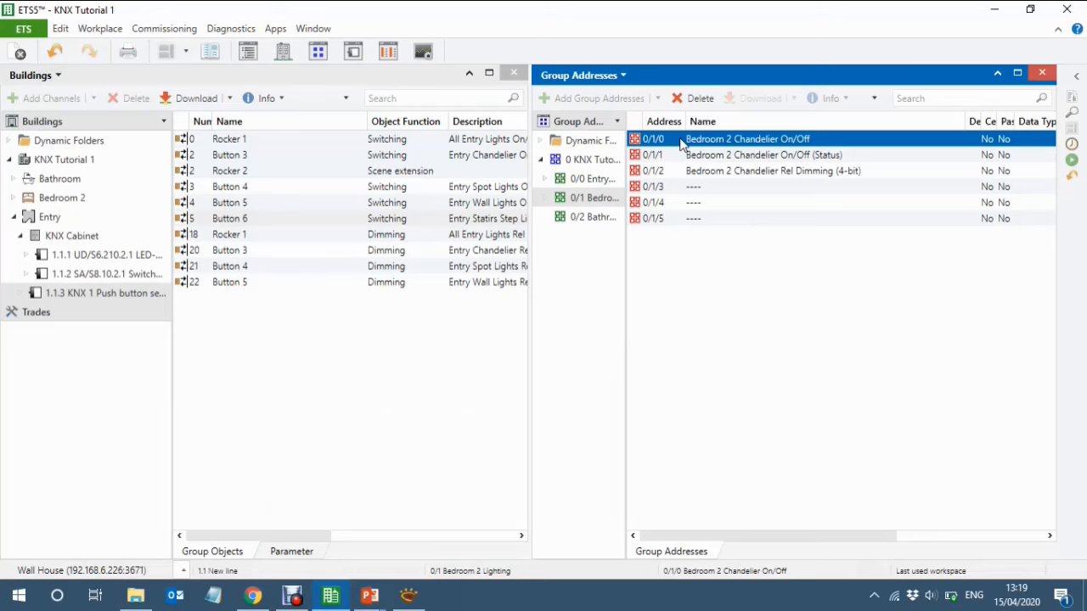
key(shift+Down)
key(shift+Down)
key(shift+Down)
key(shift+Down)
key(shift+Down)
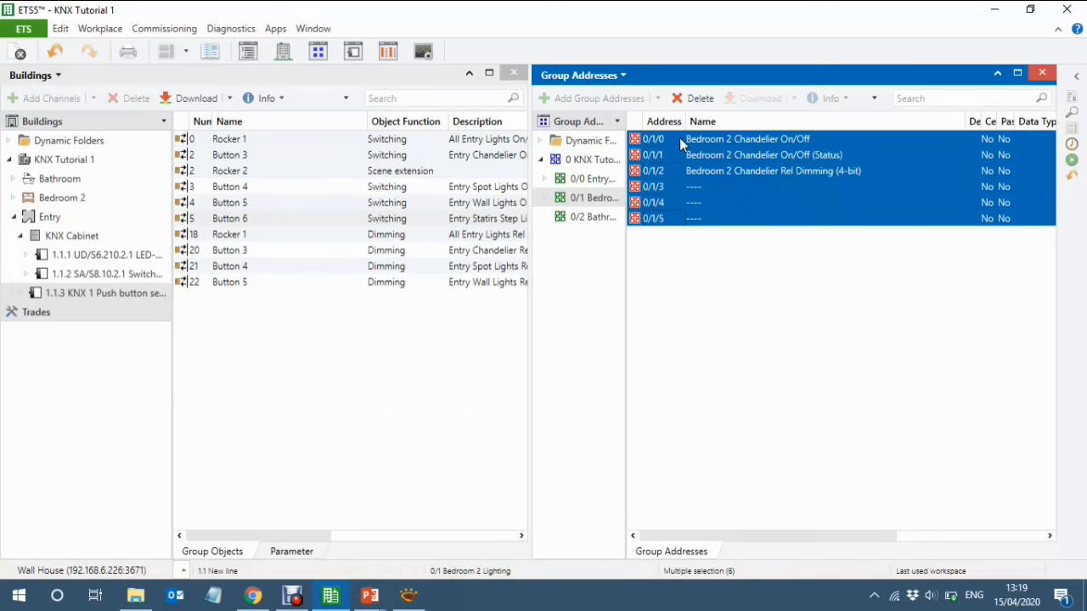
key(ctrl+shift+v)
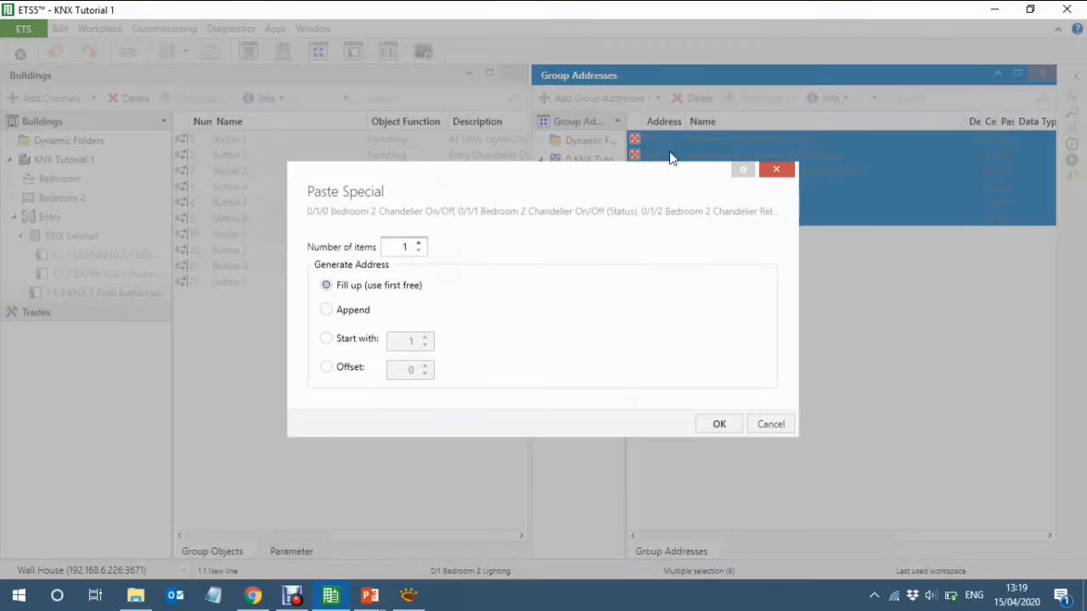
click(417, 243)
click(718, 424)
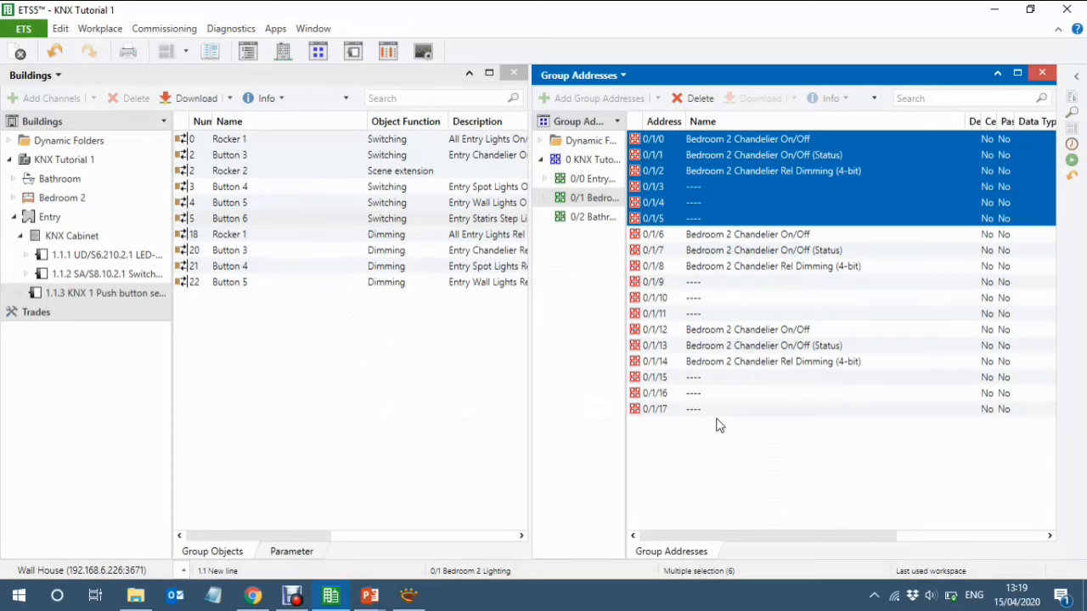
Rename group address 0/1/6 as "Bedroom 2 Spot Lights On/Off"
click(829, 238)
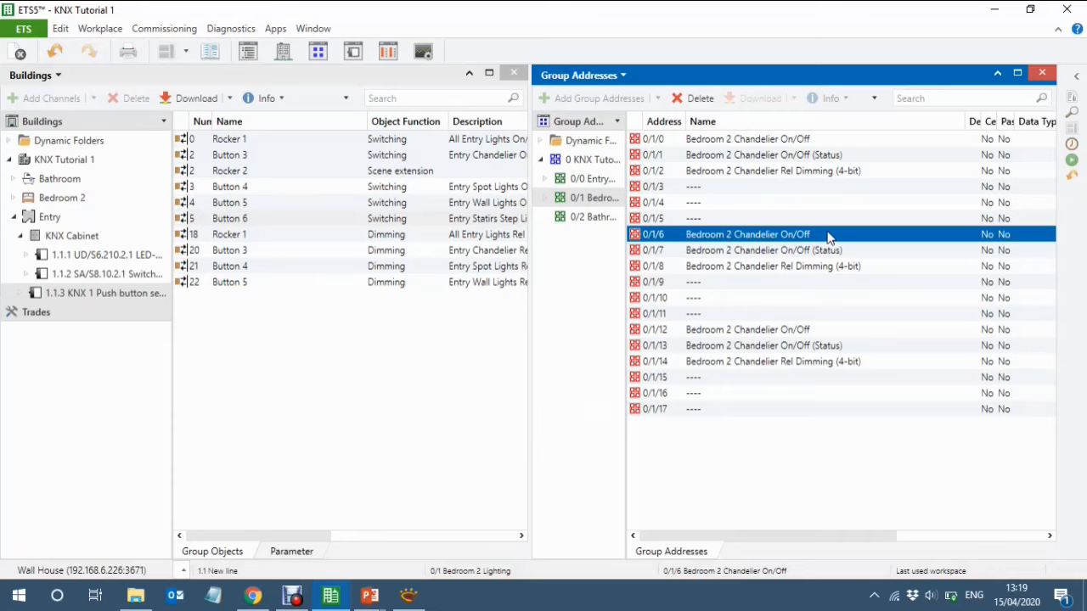
click(829, 237)
key(Home)
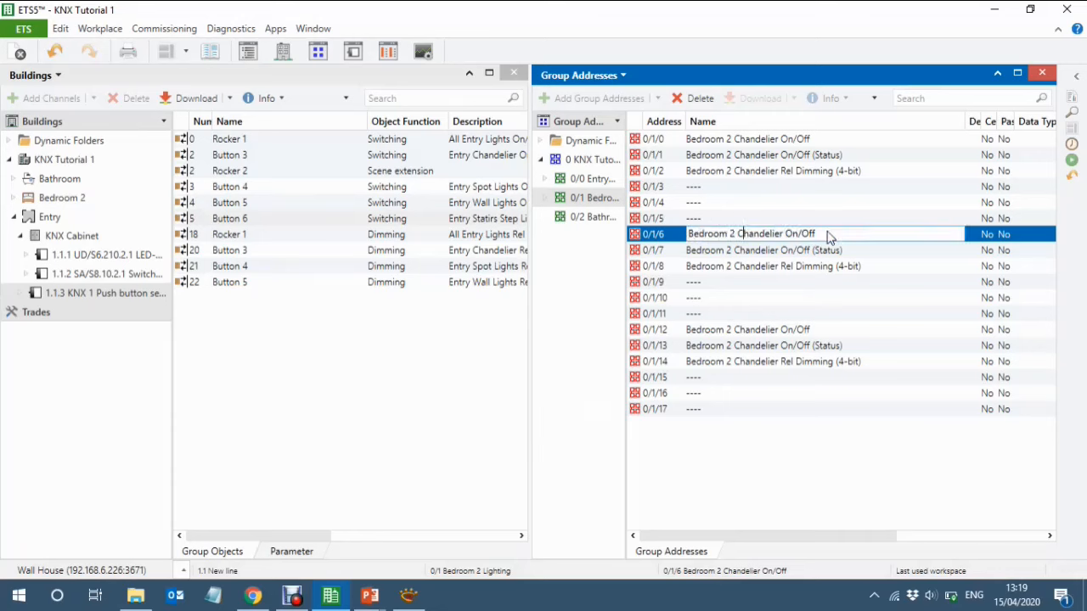
key(shift+Right)
key(shift+Right)
key(shift+Right)
key(shift+Right)
key(shift+Right)
key(shift+Right)
key(shift+Right)
key(shift+Right)
key(shift+Right)
key(shift+Right)
key(BackSpace)
text(Spot Lights)
Copy the text "Bedroom 2 Spot Lights" from 0/1/6 and use it to rename 0/1/7 as "Bedroom 2 Spot Lights On/Off (Status)"
key(shift+Left)
key(shift+Left)
key(shift+Left)
key(shift+Left)
key(shift+Left)
key(shift+Left)
key(shift+Left)
key(shift+Left)
key(shift+Left)
key(shift+Left)
key(shift+Left)
key(shift+Left)
key(shift+Left)
key(shift+Left)
key(shift+Left)
key(shift+Left)
key(shift+Left)
key(shift+Left)
key(shift+Left)
key(shift+Left)
key(ctrl+c)
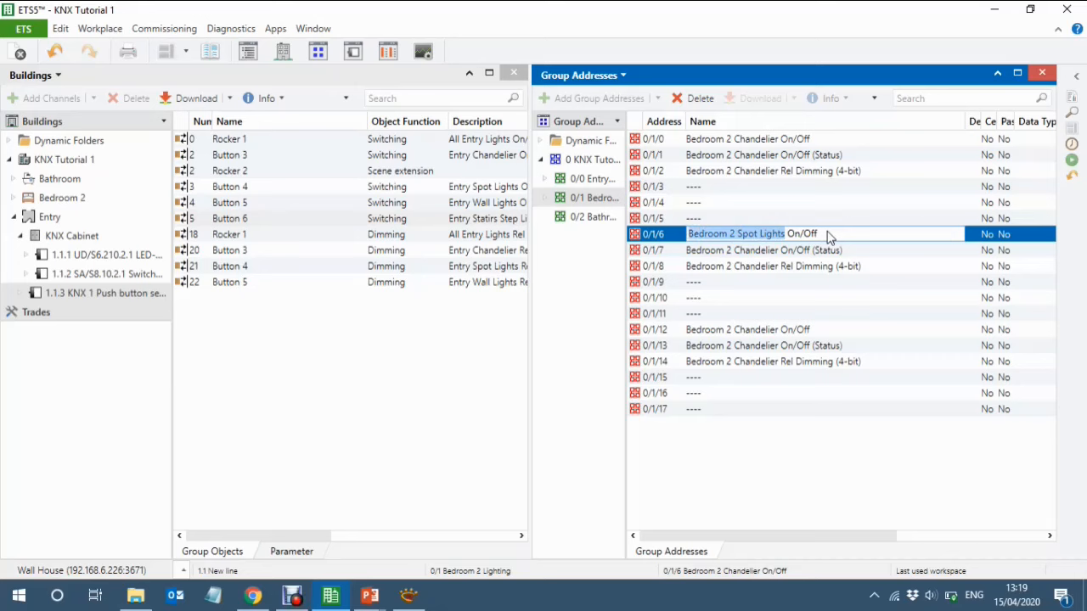
key(Right)
key(Down)
key(Left)
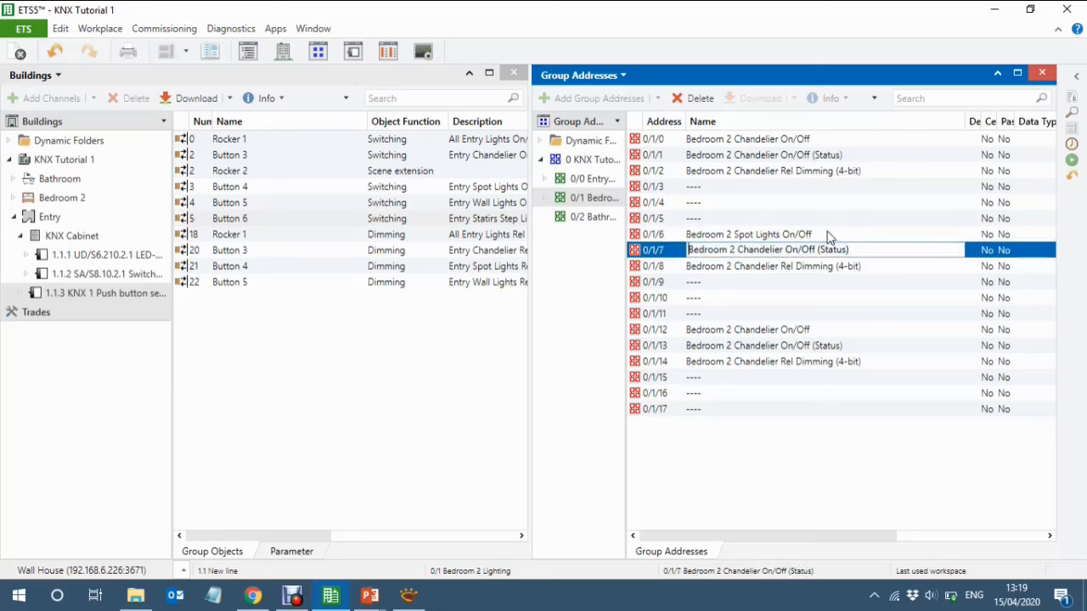
key(shift+Right)
key(shift+Right)
key(shift+Right)
key(shift+Right)
key(shift+Right)
key(shift+Right)
key(shift+Right)
key(shift+Right)
key(shift+Right)
key(shift+Right)
key(shift+Right)
key(shift+Right)
key(shift+Right)
key(shift+Right)
key(shift+Right)
key(shift+Right)
key(shift+Right)
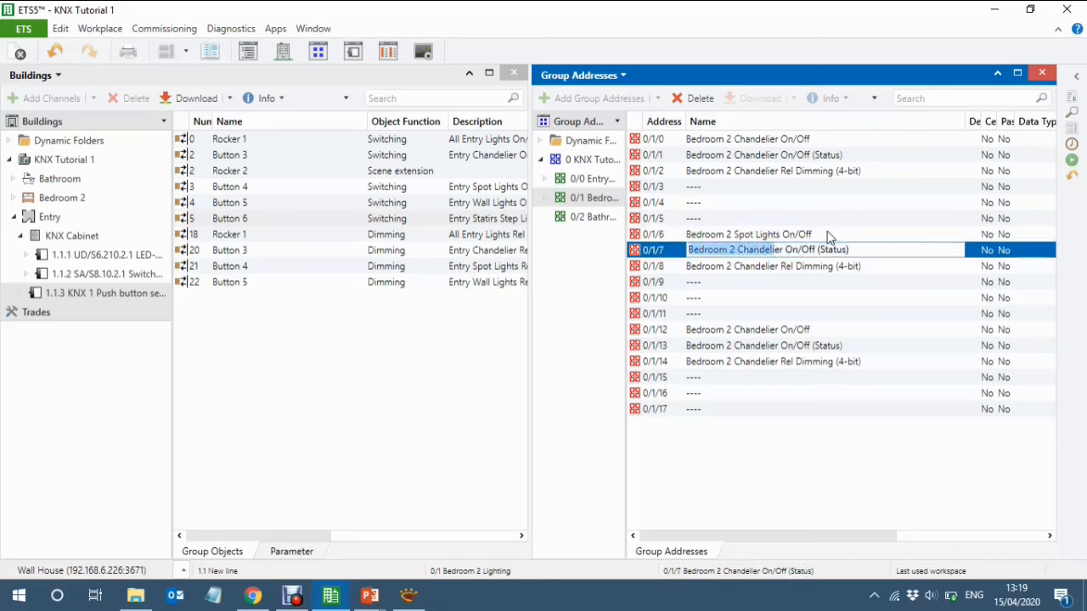
key(shift+Right)
key(shift+Right)
key(shift+Right)
key(ctrl+v)
key(Down)
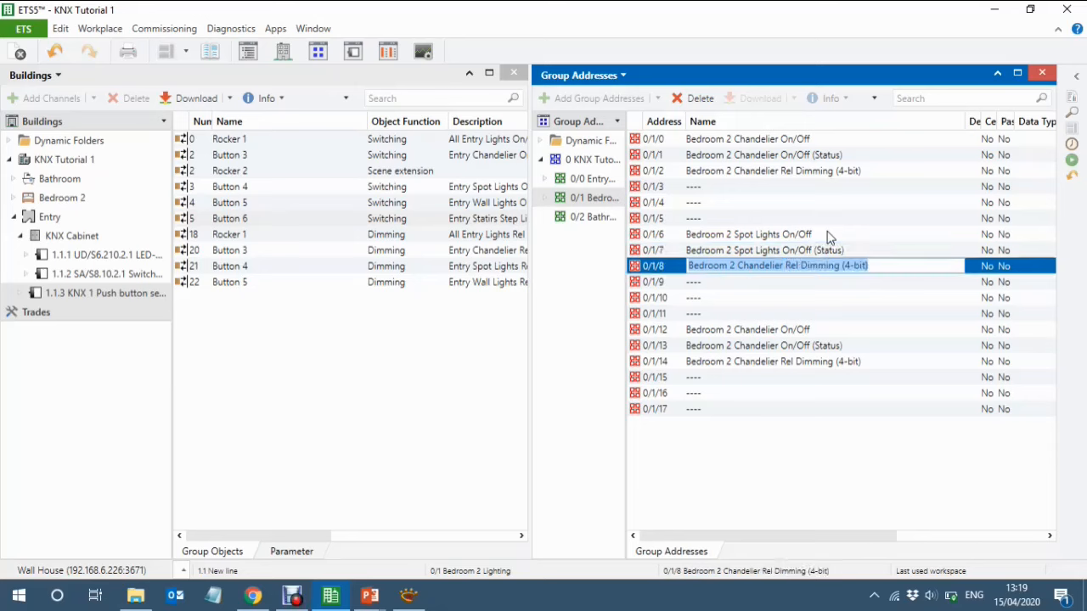
Rename group address 0/1/8 as "Bedroom 2 Spot Lights Rel Dimming (4-bit)" using the copied text
key(Home)
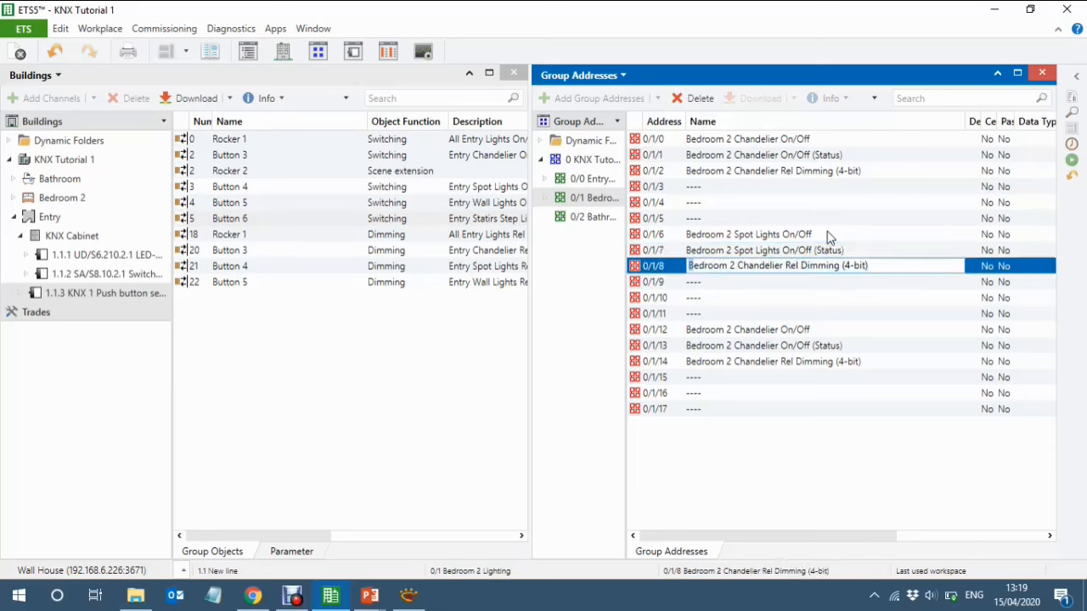
key(shift+Right)
key(shift+Right)
key(shift+Right)
key(shift+Right)
key(shift+Right)
key(shift+Right)
key(shift+Right)
key(shift+Right)
key(shift+Right)
key(shift+Right)
key(shift+Right)
key(shift+Right)
key(shift+Right)
key(shift+Right)
key(shift+Right)
key(shift+Right)
key(shift+Right)
key(shift+Right)
key(shift+Right)
key(shift+Right)
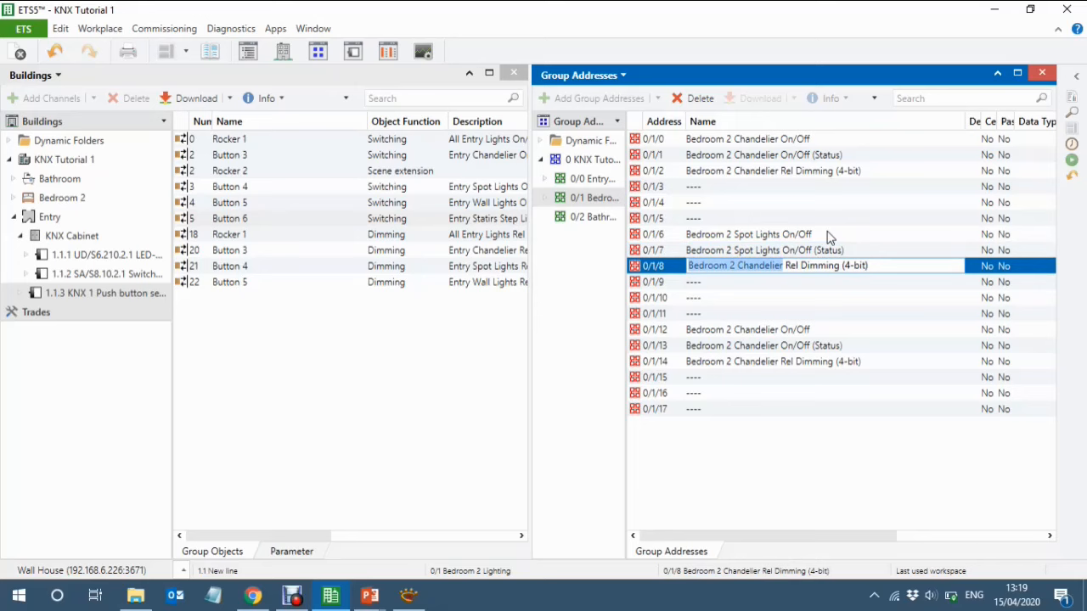
key(ctrl+v)
key(Down)
Rename group address 0/1/12 as "Bedroom 2 Wall Lights On/Off"
key(Down)
key(Down)
key(Down)
key(Down)
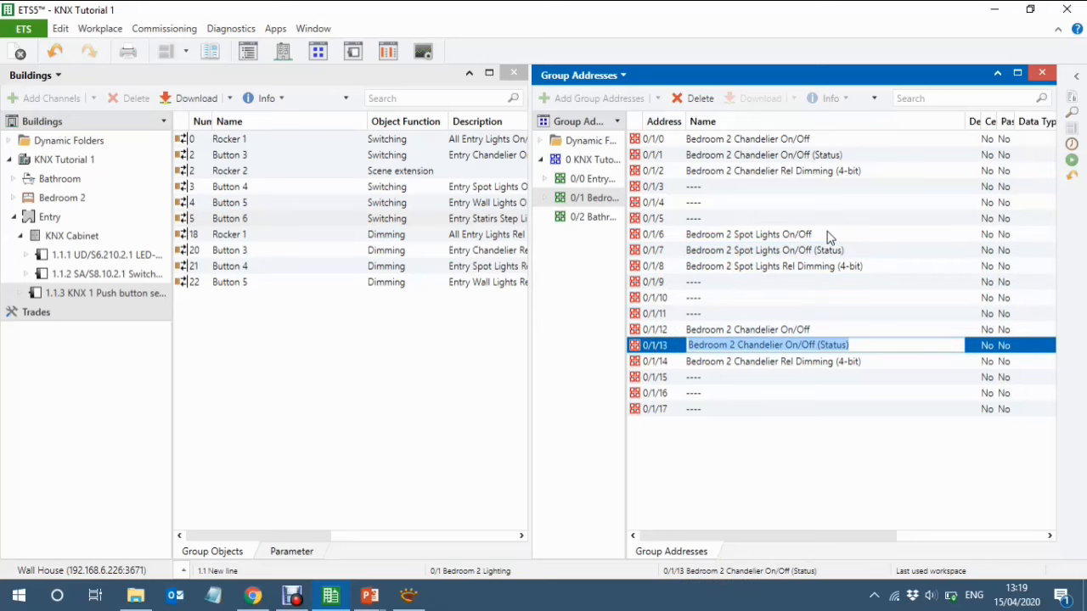
key(Up)
key(Home)
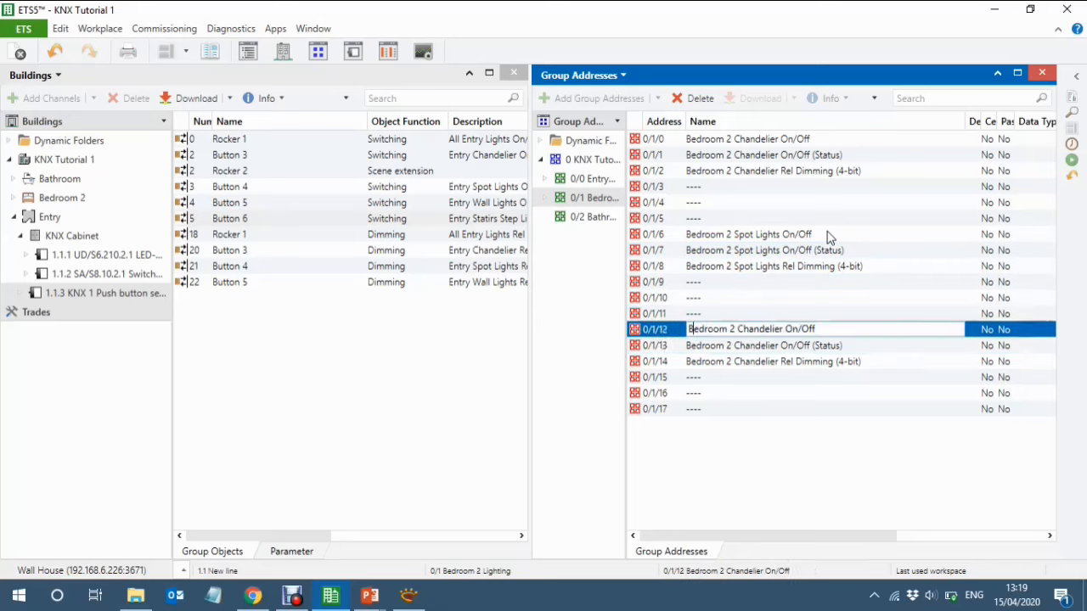
key(ctrl+Right)
key(ctrl+Right)
key(Delete)
key(Delete)
key(Delete)
key(Delete)
key(Delete)
key(Delete)
key(Delete)
key(Delete)
key(Delete)
key(Delete)
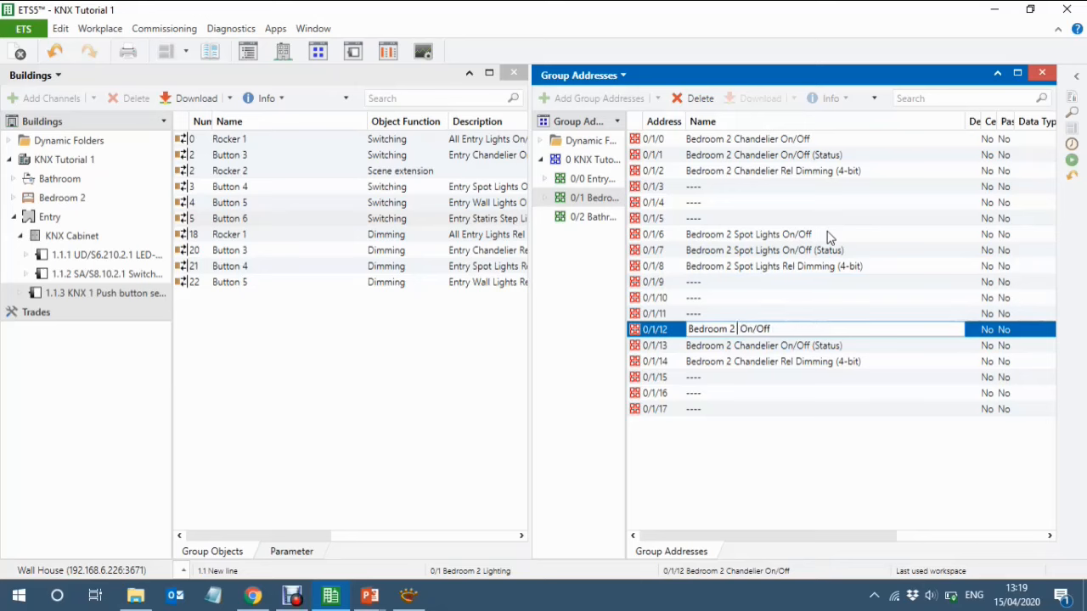
text(Wall Lights)
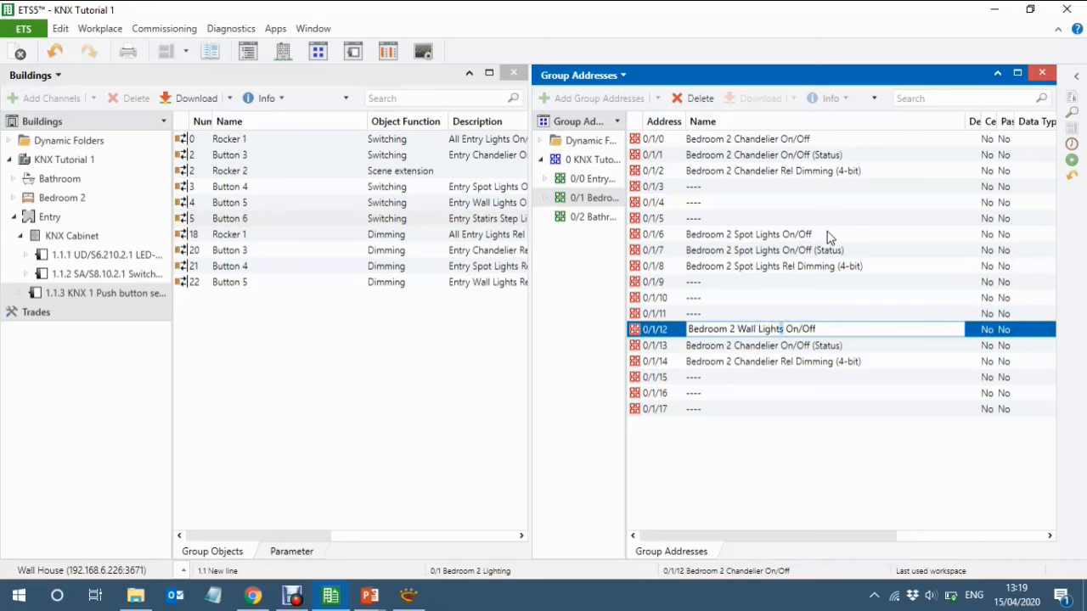
Copy the text "Bedroom 2 Wall Lights" from 0/1/12 and use it to rename 0/1/13 as "Bedroom 2 Wall Lights On/Off (Status)"
key(ctrl+shift+Left)
key(ctrl+shift+Left)
key(ctrl+shift+Left)
key(ctrl+shift+Left)
key(ctrl+c)
key(Return)
key(Down)
key(F2)
key(Home)
key(ctrl+shift+Right)
key(ctrl+shift+Right)
key(ctrl+shift+Right)
key(shift+Left)
key(ctrl+v)
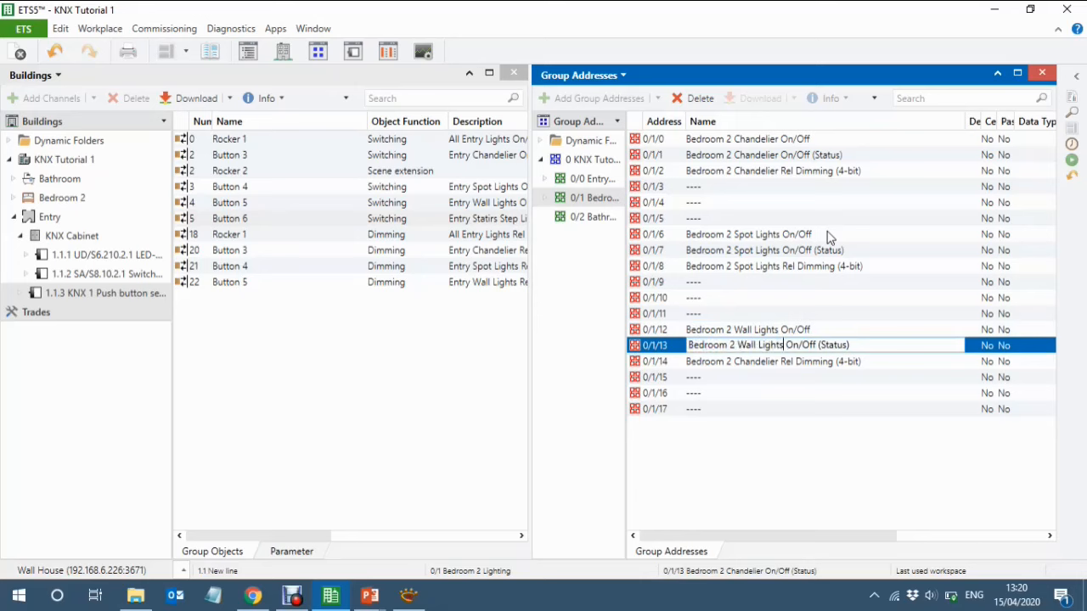
key(Return)
Rename group address 0/1/14 as "Bedroom 2 Wall Lights Rel Dimming (4-bit)" using the copied text
key(Down)
key(F2)
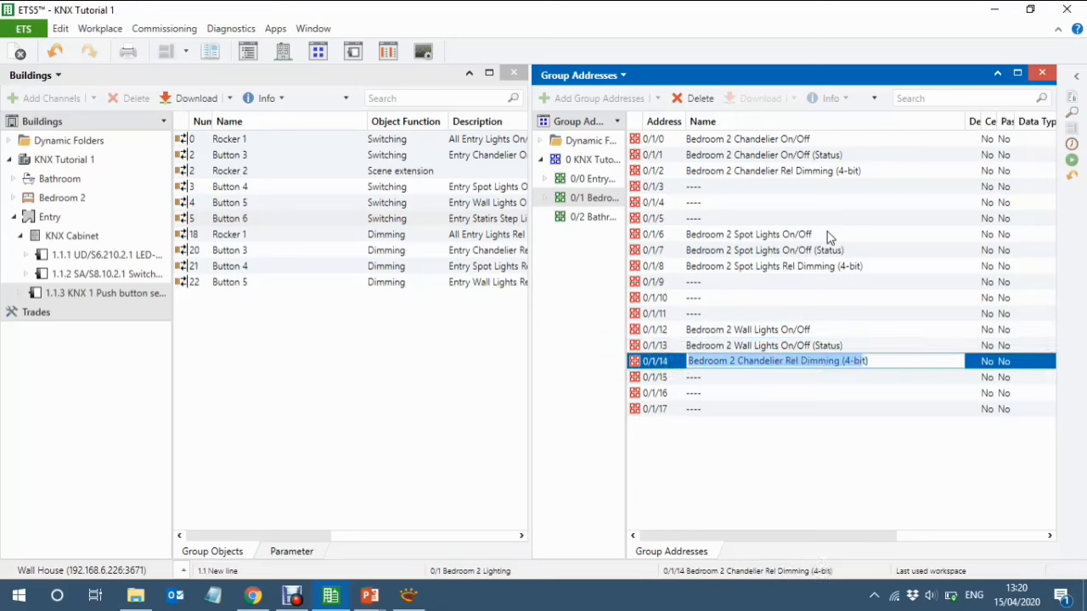
key(ctrl+shift+Left)
key(ctrl+shift+Left)
key(ctrl+shift+Left)
key(shift+Left)
key(shift+Left)
key(shift+Left)
key(shift+Left)
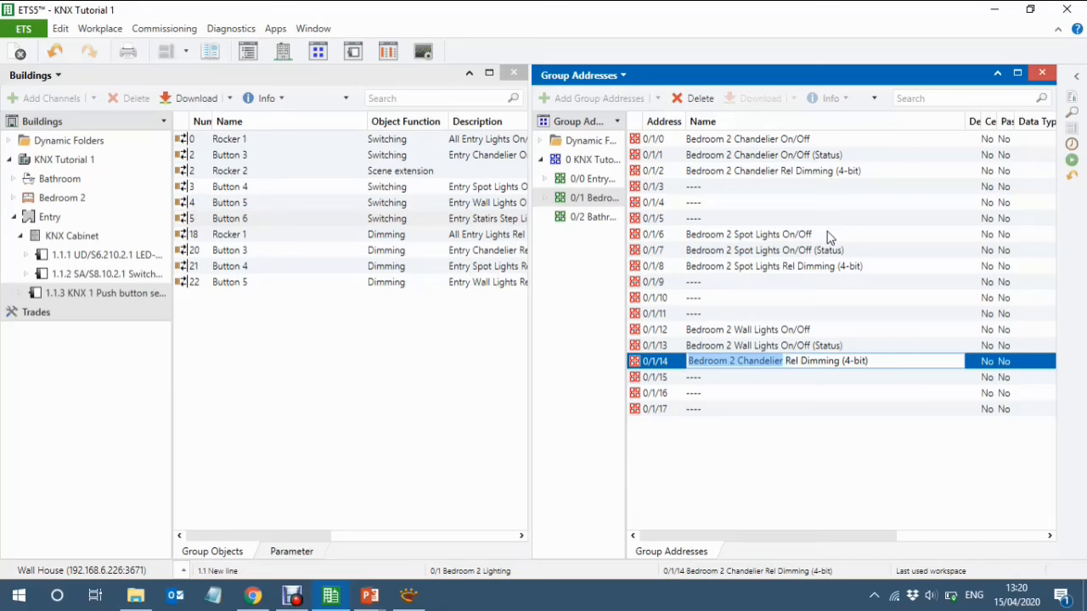
key(ctrl+v)
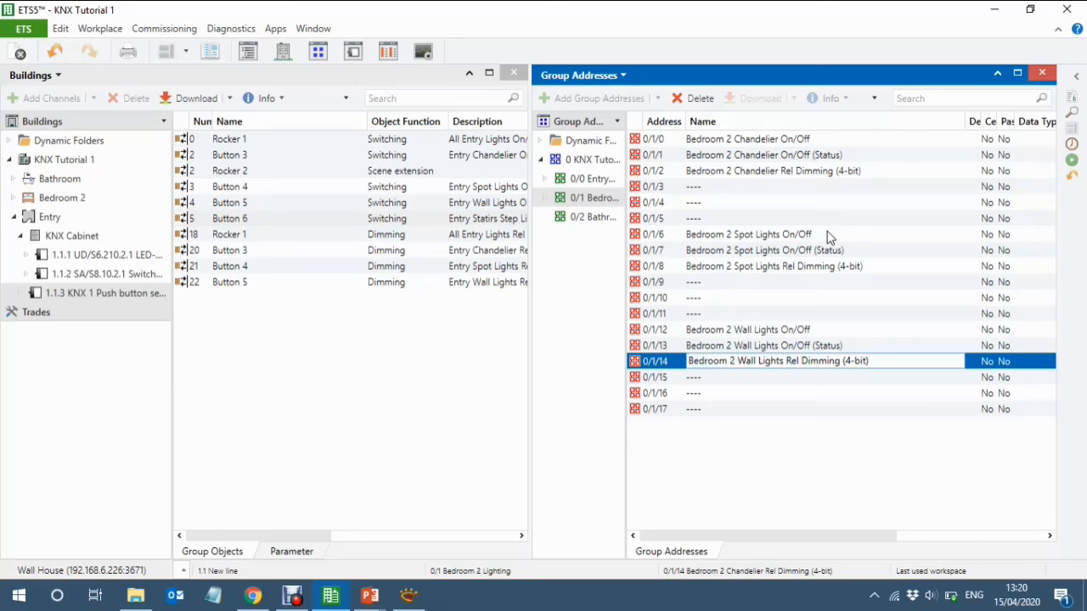
key(Return)
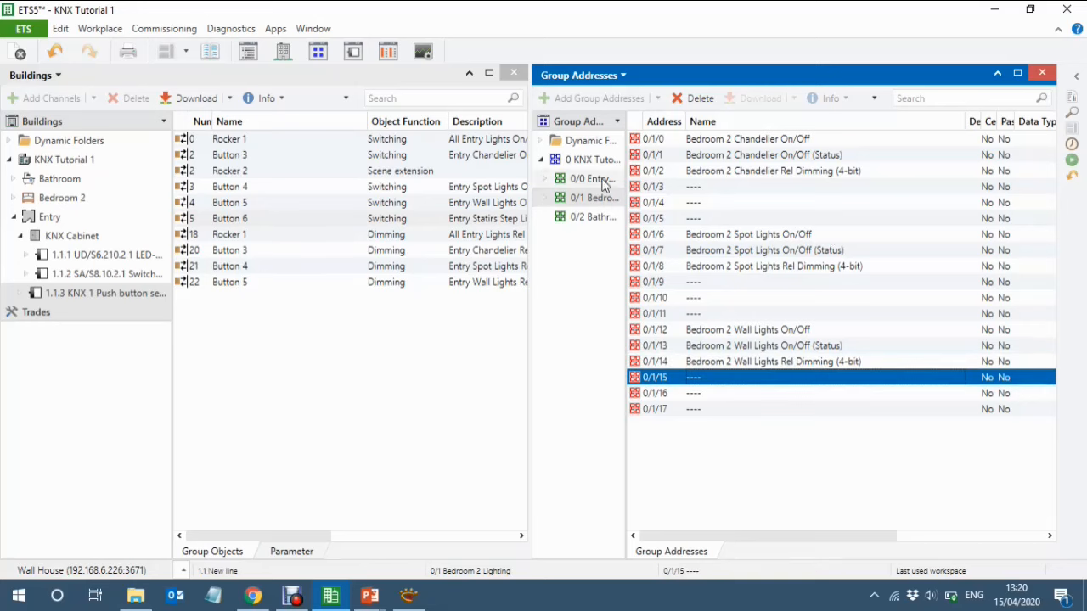
Copy the Entry Lighting group addresses 0/0/19 to 0/0/30 and paste them once into Bedroom 2 Lighting, filling the first free addresses
click(599, 180)
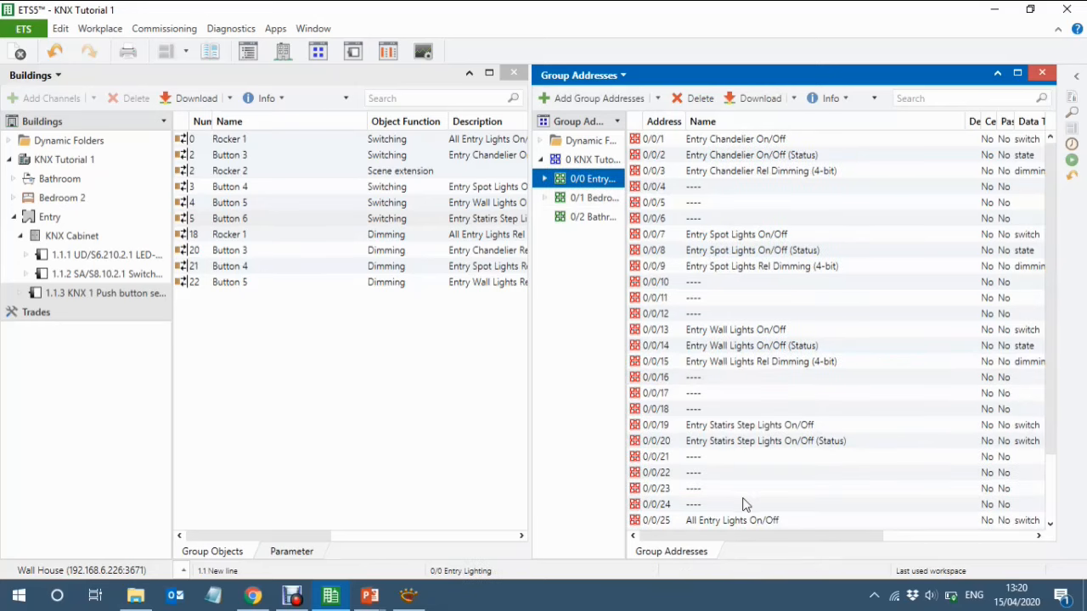
click(675, 424)
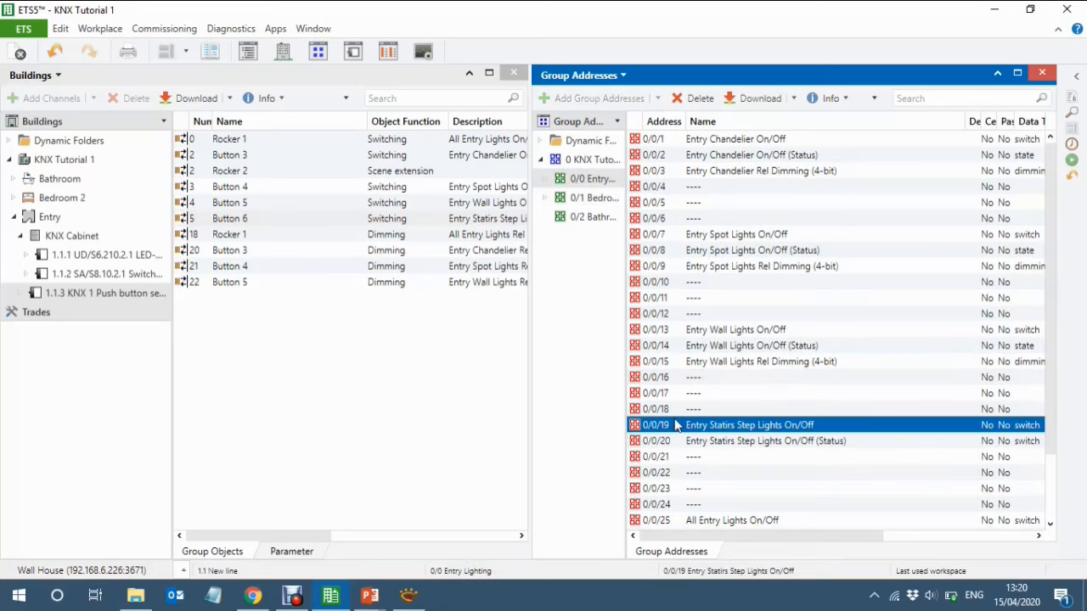
key(Down)
key(Down)
key(Down)
key(Down)
key(Down)
key(Down)
key(Down)
key(Down)
key(Down)
key(Down)
key(Down)
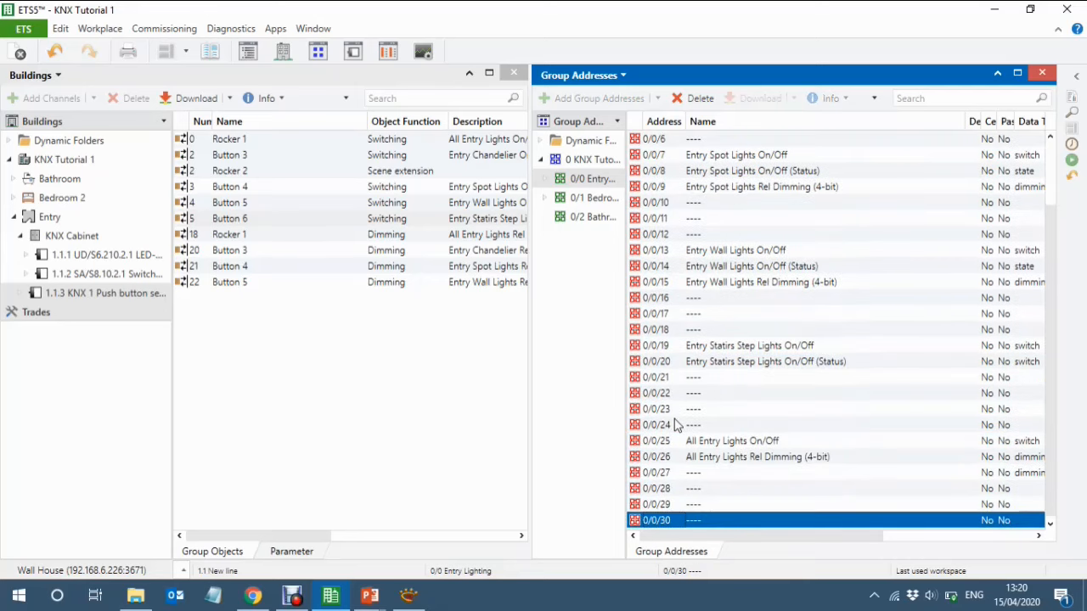
key(Up)
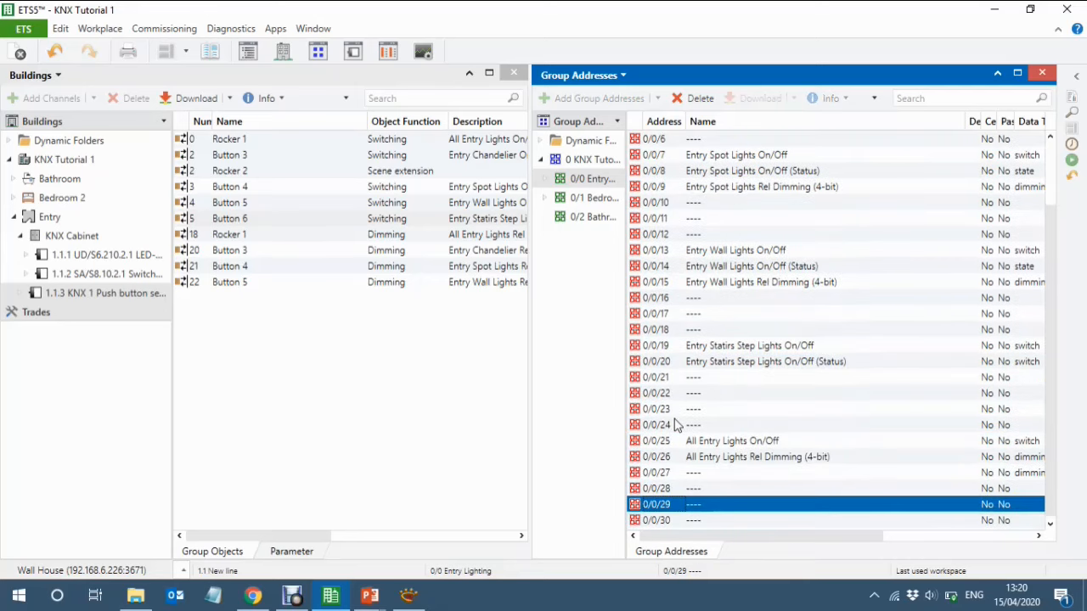
click(671, 346)
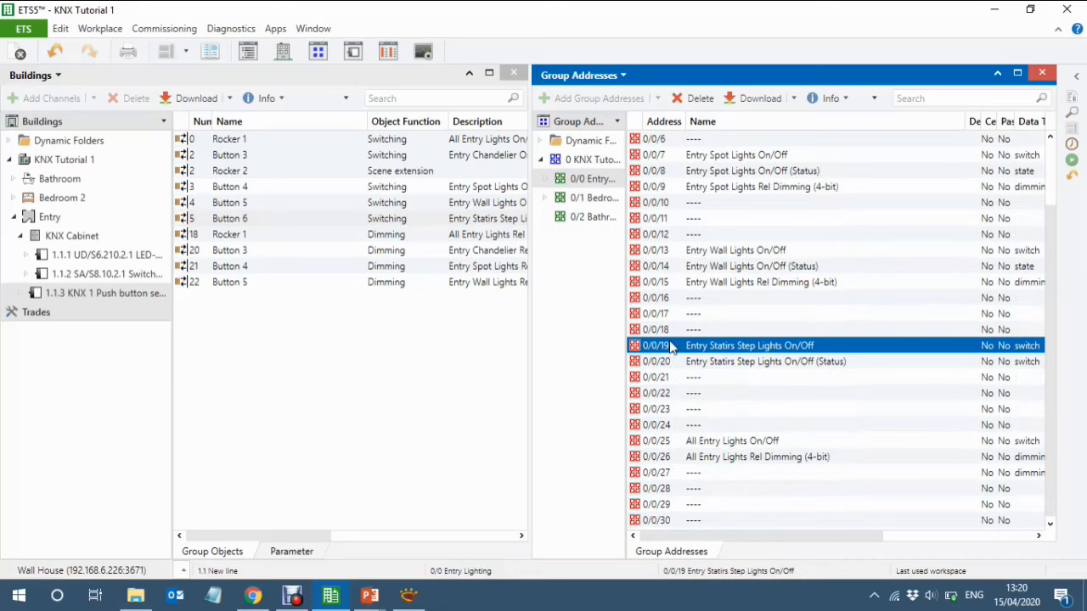
key(shift+Down)
key(shift+Down)
key(shift+Down)
key(shift+Down)
key(shift+Down)
key(shift+Down)
key(shift+Down)
key(shift+Down)
key(shift+Down)
key(shift+Down)
key(shift+Down)
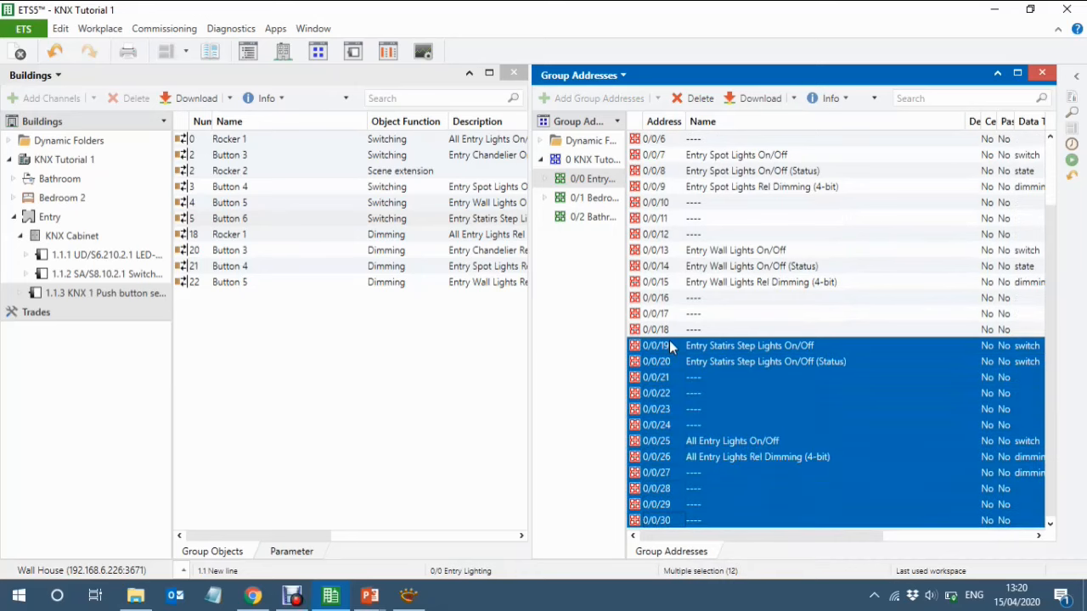
click(589, 197)
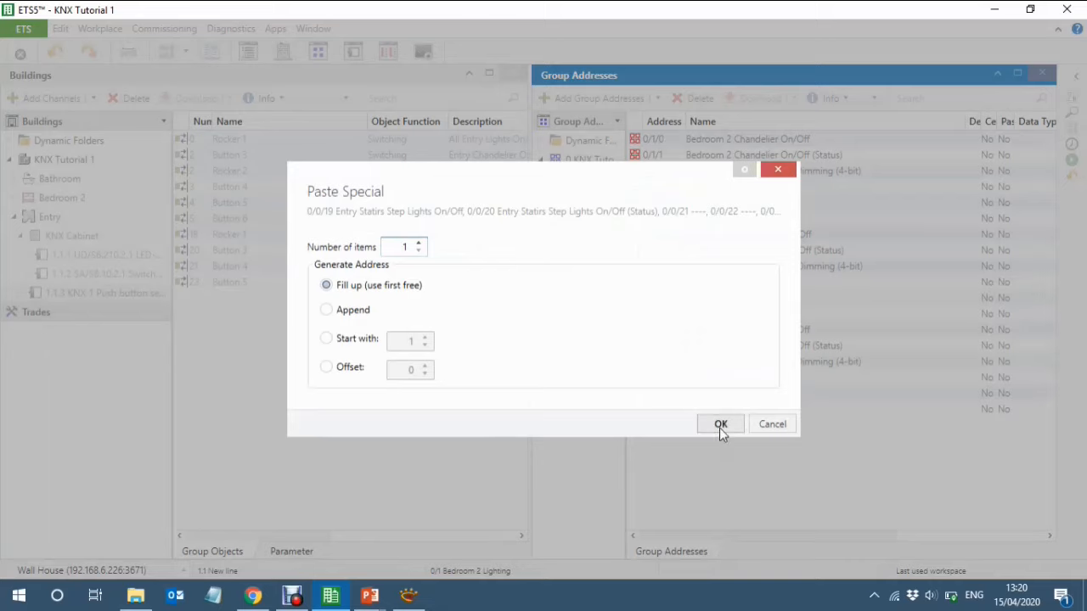
click(719, 427)
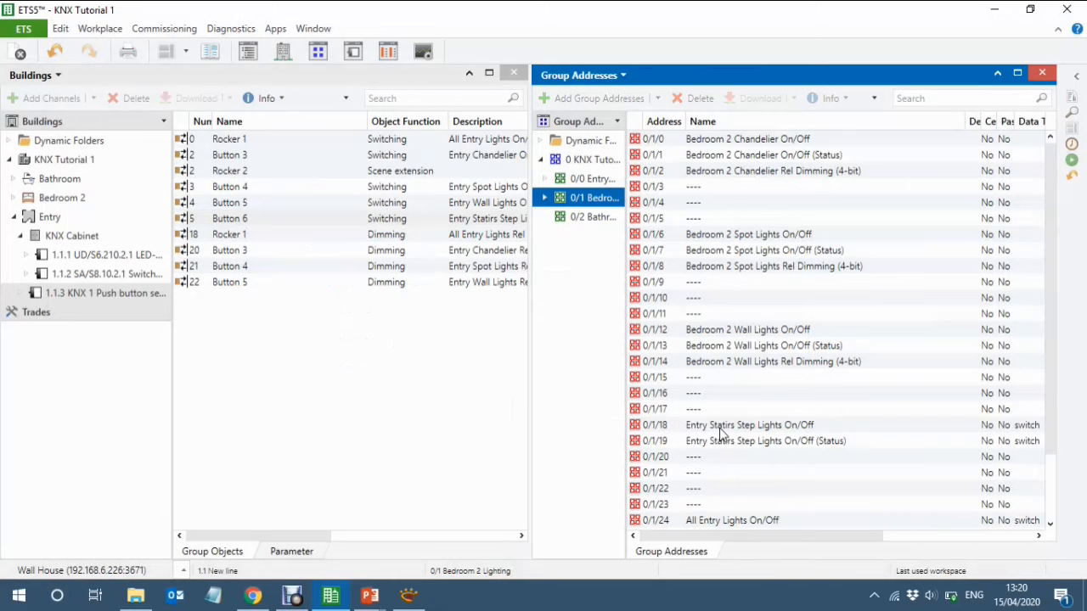
Rename group address 0/1/18 as "Bedroom 2 Bedside Lamp On/Off"
click(827, 426)
click(828, 427)
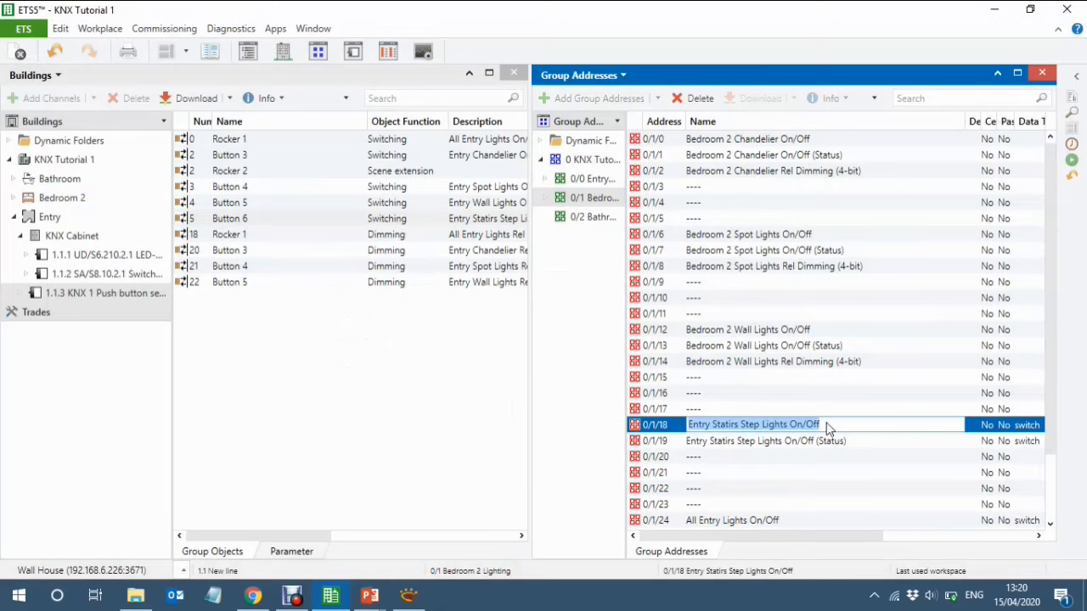
key(Home)
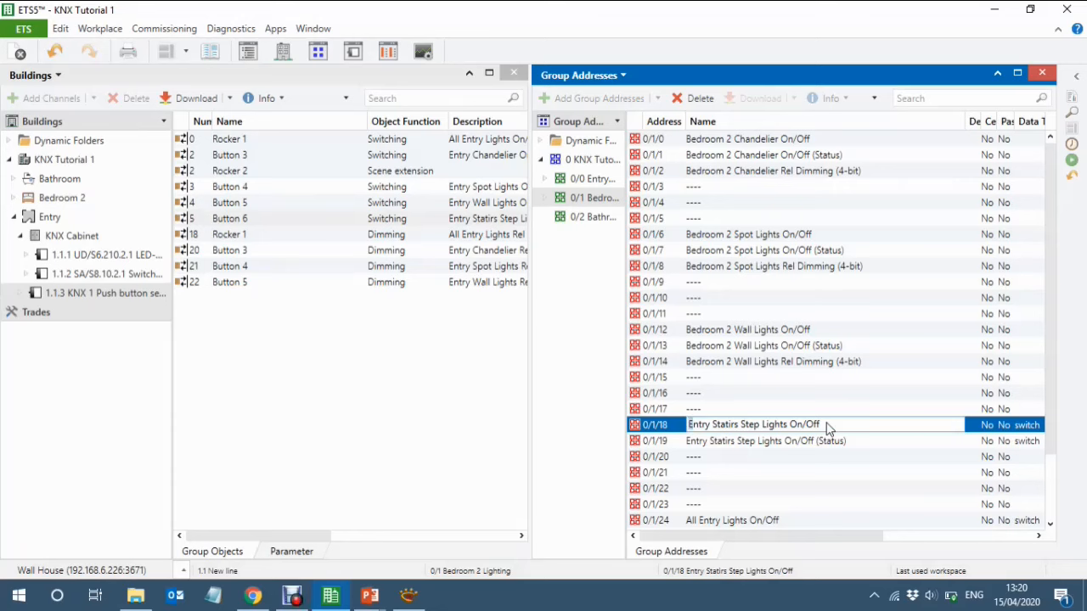
key(ctrl+shift+Right)
key(ctrl+shift+Right)
key(ctrl+shift+Right)
key(shift+Right)
key(shift+Right)
key(shift+Right)
key(shift+Right)
key(shift+Right)
key(shift+Right)
key(shift+Right)
key(shift+Right)
key(shift+Right)
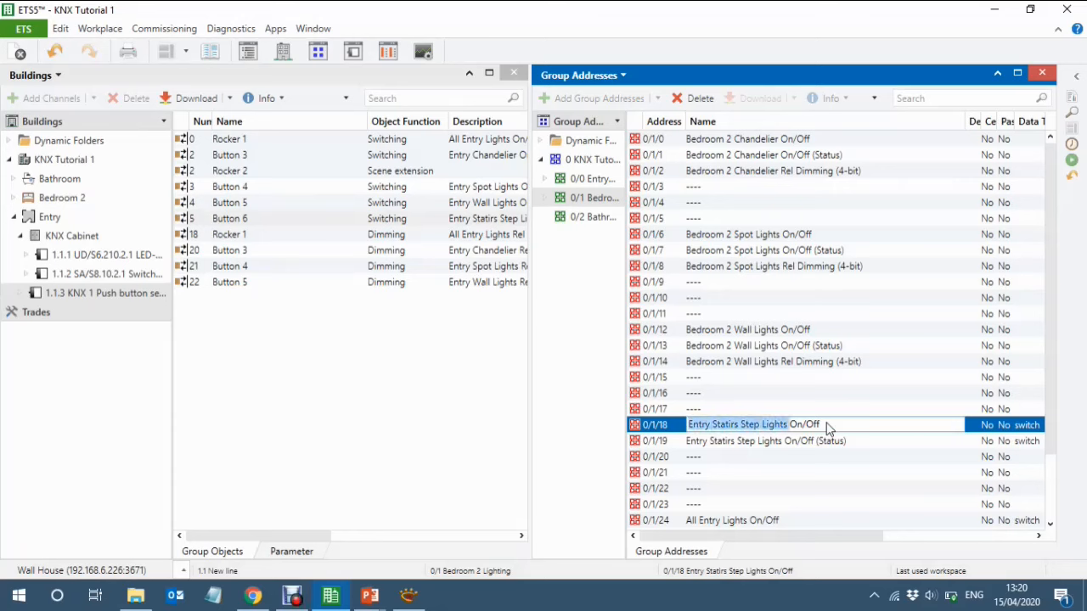
key(shift+Left)
key(shift+Left)
key(shift+Left)
key(shift+Right)
text(Be)
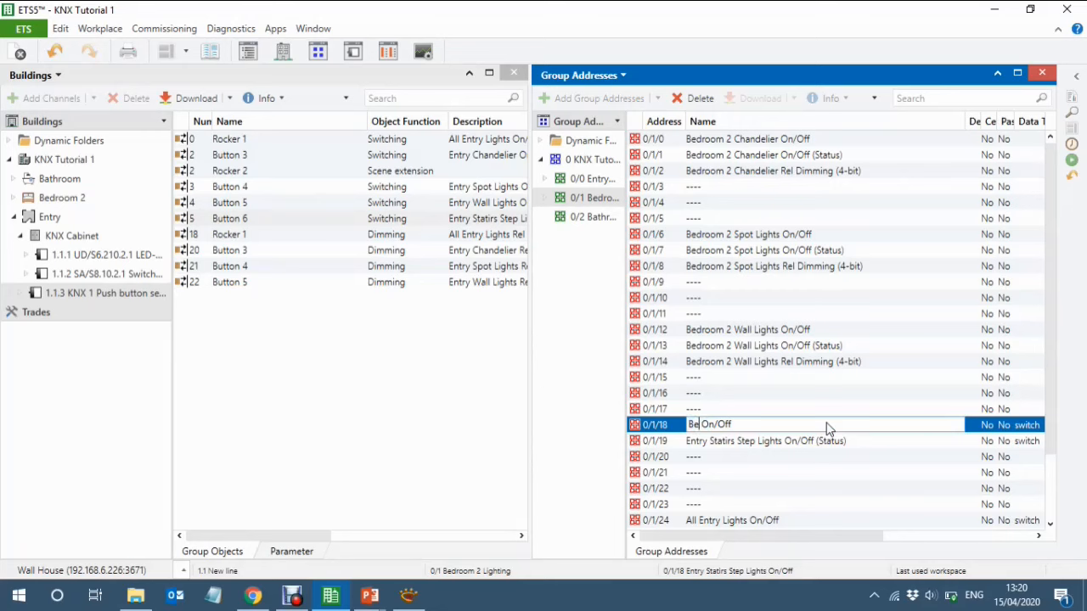
text(droom 2)
text(Bed)
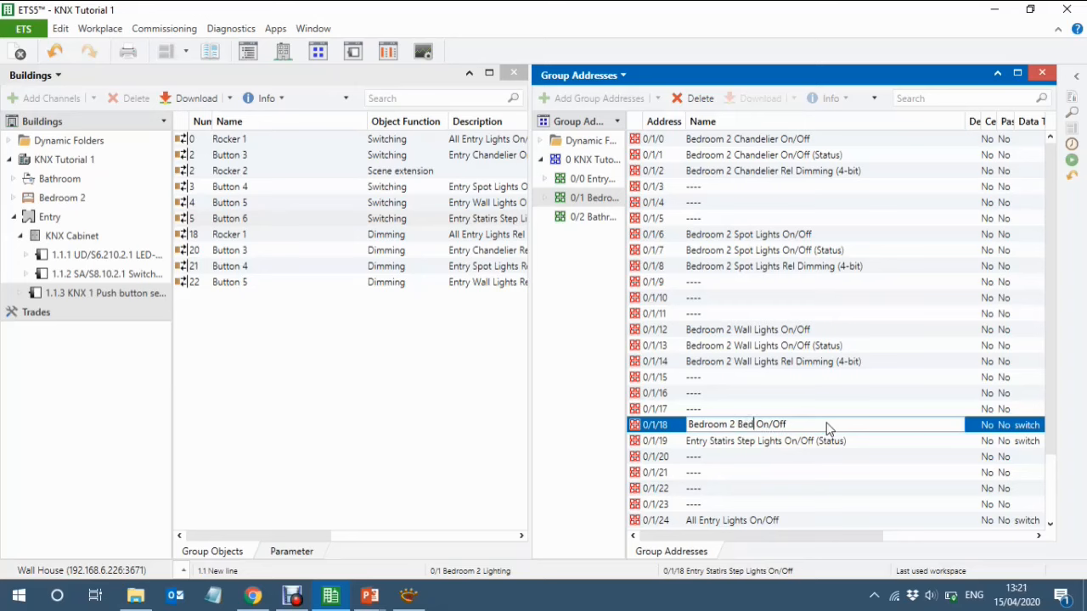
text(side Lamp)
Copy the text "Bedroom 2 Bedside Lamp" from 0/1/18 and use it to rename 0/1/19 as "Bedroom 2 Bedside Lamp On/Off (Status)"
key(ctrl+shift+Left)
key(ctrl+shift+Left)
key(ctrl+shift+Left)
key(ctrl+shift+Left)
key(ctrl+c)
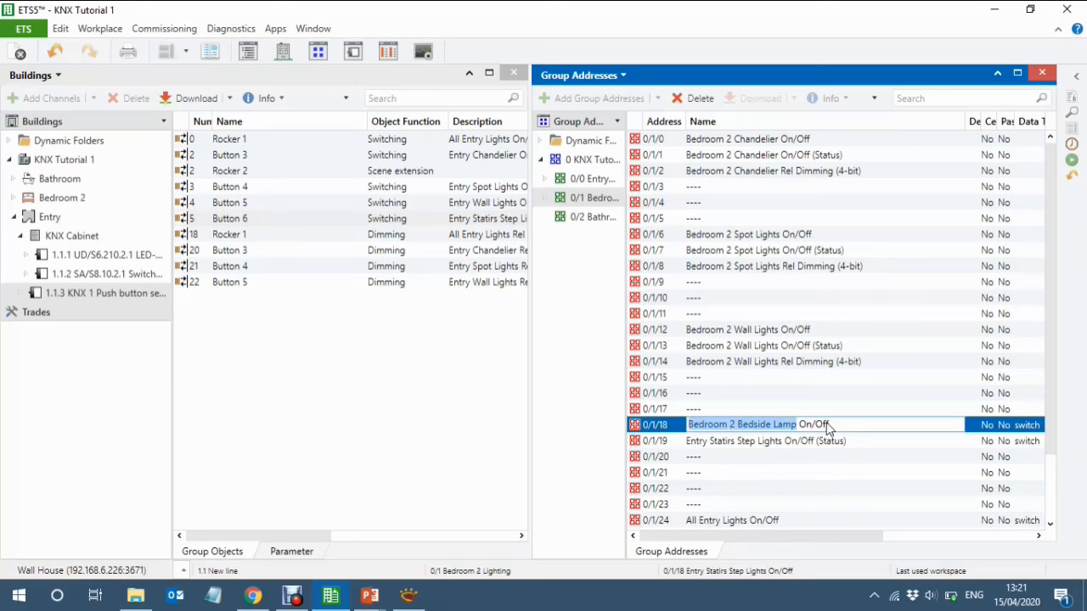
key(Right)
key(Down)
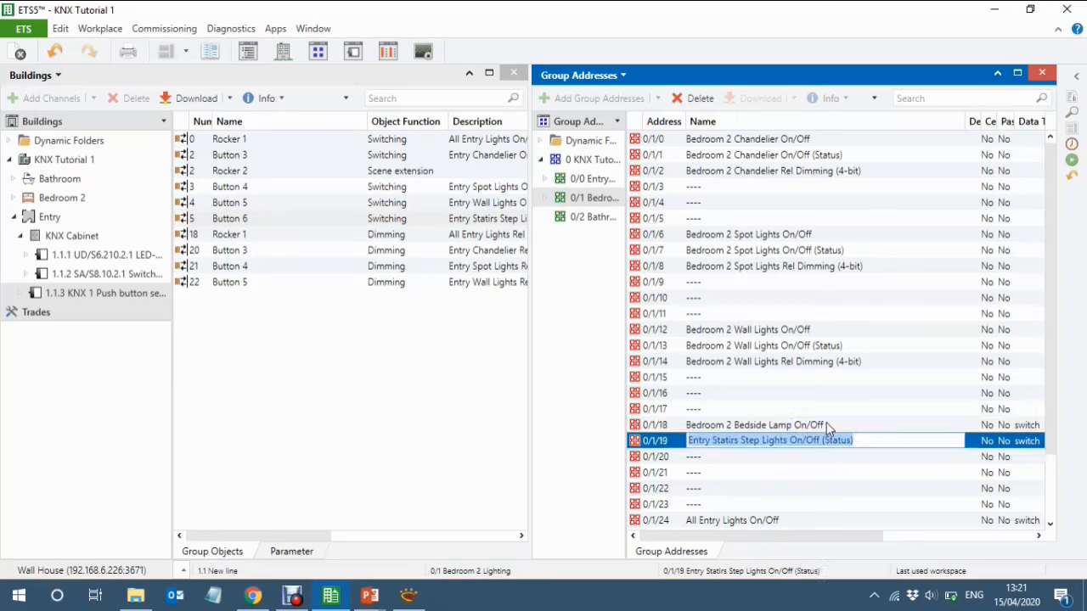
key(shift+Left)
key(shift+Left)
key(shift+Left)
key(shift+Left)
key(shift+Left)
key(shift+Left)
key(shift+Left)
key(shift+Left)
key(shift+Left)
key(shift+Left)
key(shift+Left)
key(shift+Left)
key(shift+Left)
key(shift+Left)
key(ctrl+v)
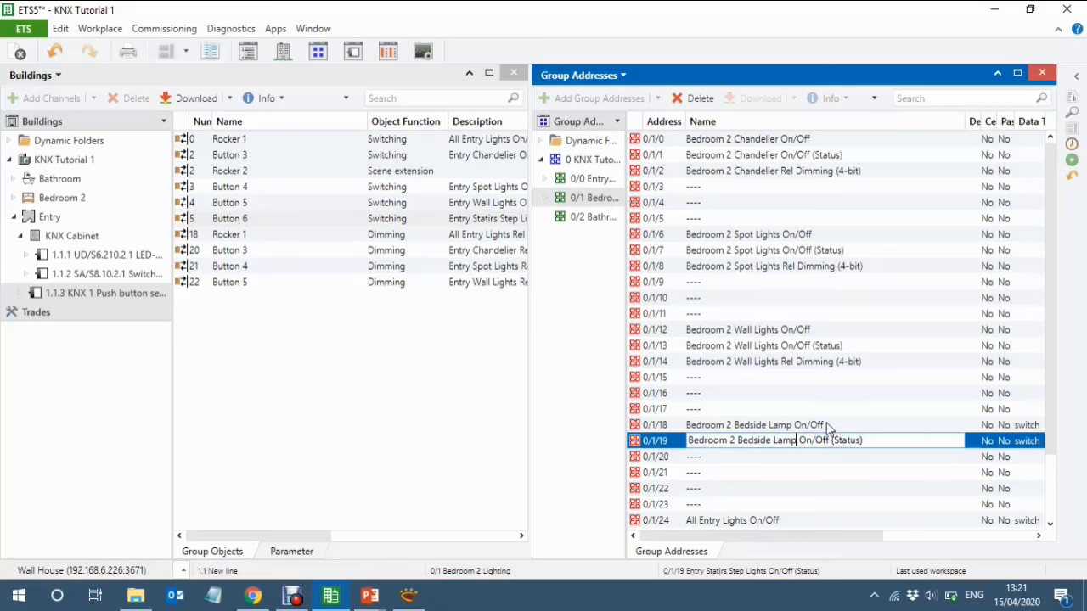
key(Down)
Rename group address 0/1/24 as "All Bedroom 2 Lights On/Off"
key(Down)
key(Down)
key(Down)
key(Down)
key(Down)
key(Down)
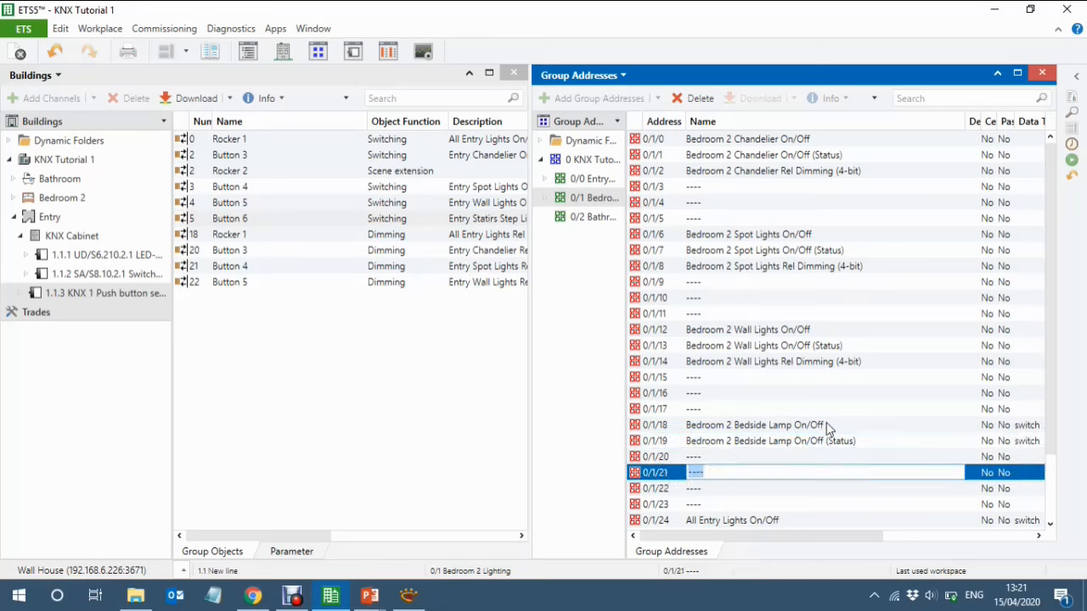
key(Down)
key(Down)
key(Up)
key(Up)
key(Up)
key(Up)
key(Home)
key(shift+Right)
key(shift+Right)
key(shift+Right)
key(shift+Right)
key(shift+Right)
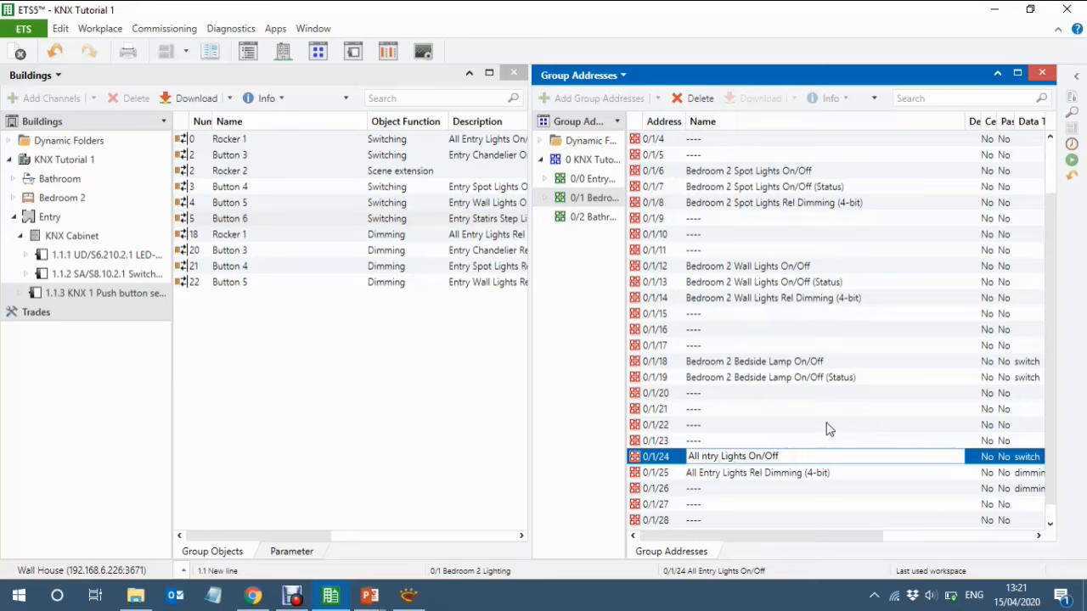
key(Delete)
text(Bedroom)
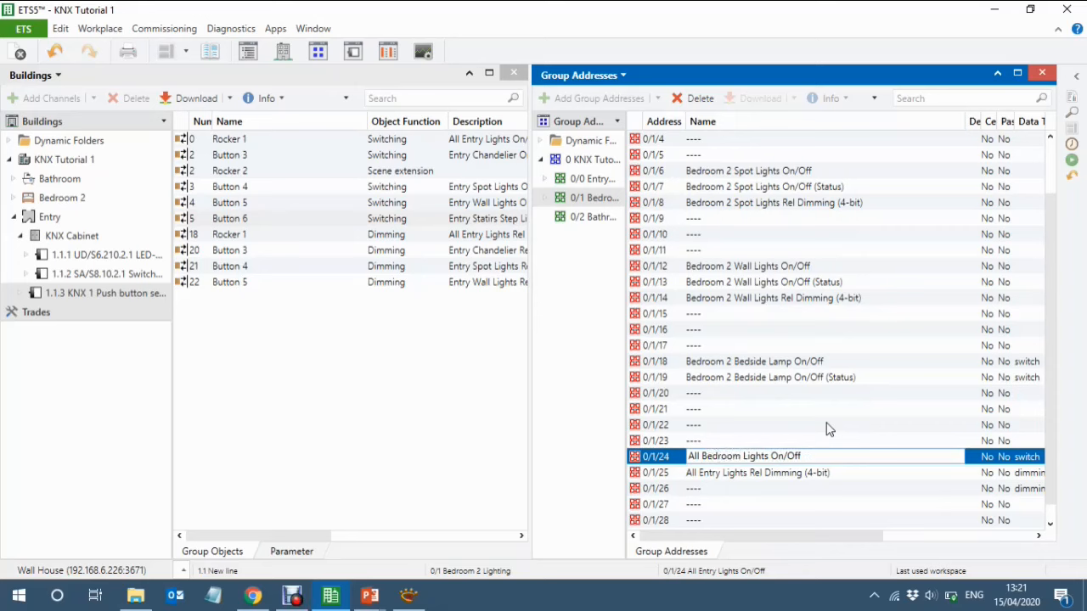
text( 2)
Rename group address 0/1/25 as "All Bedroom 2 Rel Dimming (4-bit)"
key(Down)
key(shift+Right)
key(shift+Right)
key(shift+Right)
key(shift+Right)
key(shift+Right)
key(shift+Right)
key(shift+Right)
key(shift+Right)
key(shift+Right)
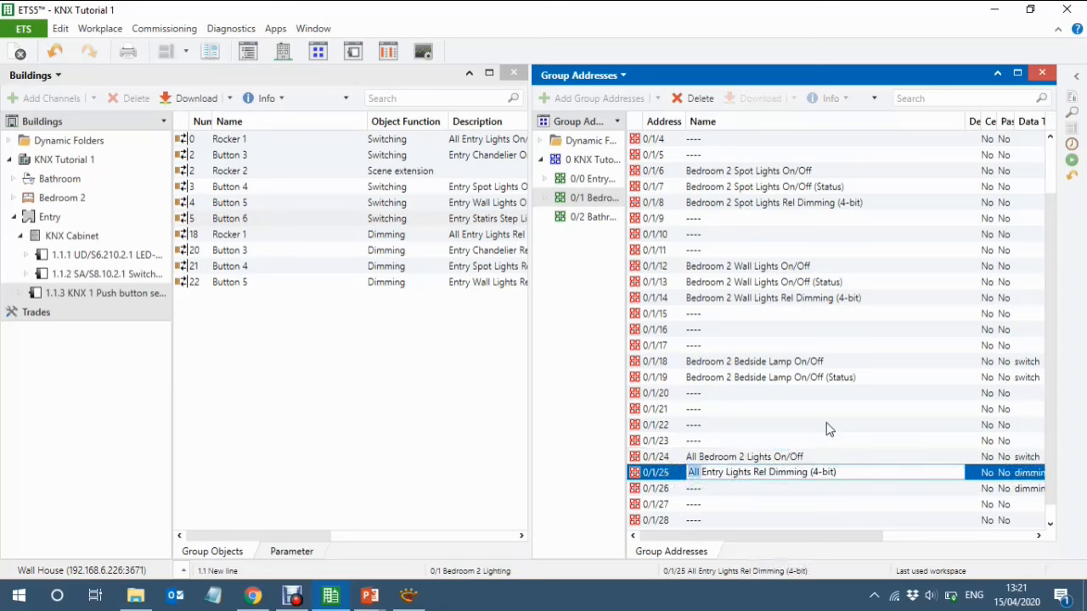
key(shift+Right)
key(shift+Right)
key(shift+Right)
key(shift+Right)
key(shift+Right)
key(shift+Right)
key(shift+Right)
text(All Bedroom 2)
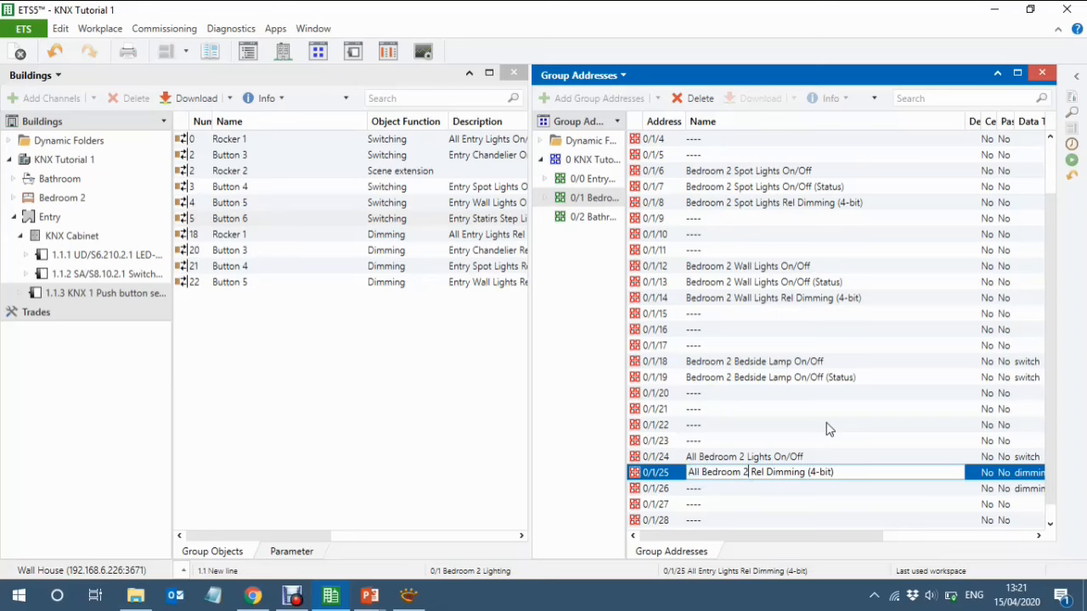
key(Return)
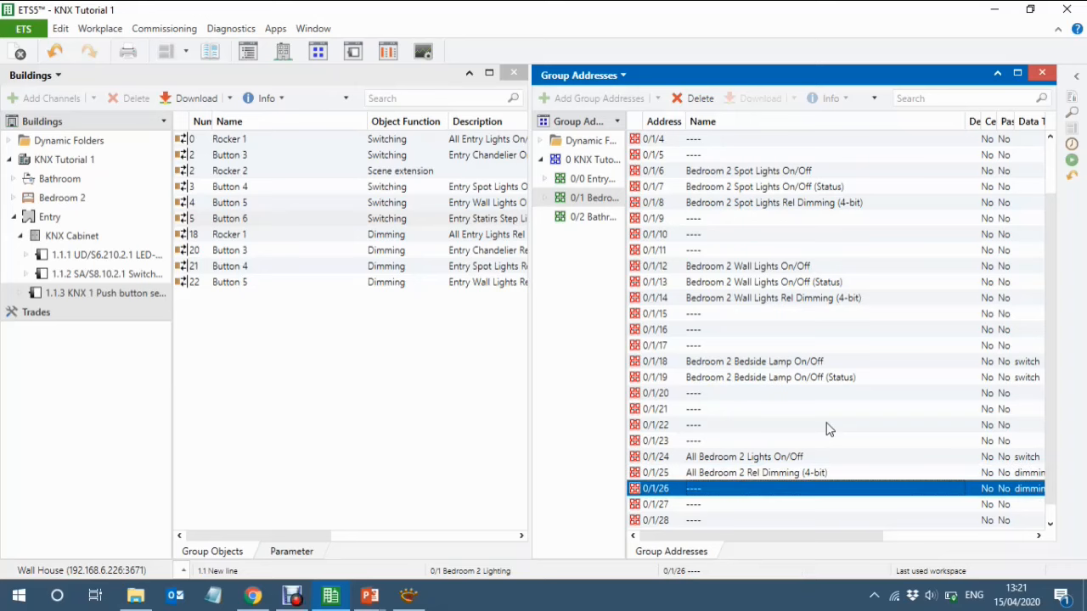
key(Down)
key(Down)
key(Down)
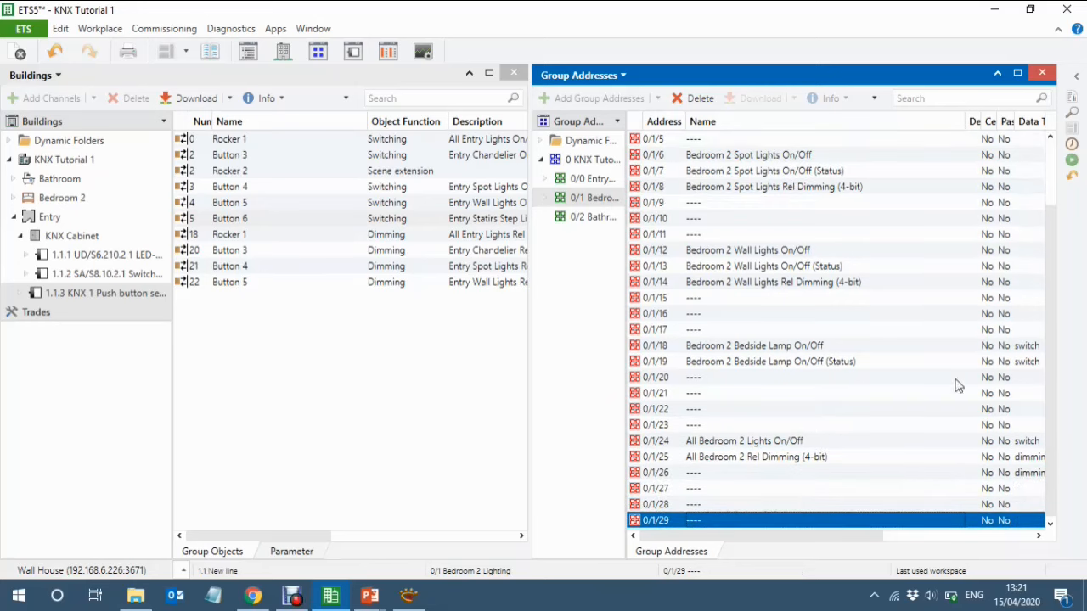
Show the group objects of LED dimmer 1.1.1 and link Bedroom 2 Chandelier On/Off (0/1/0) to Channel D: Switching
click(92, 258)
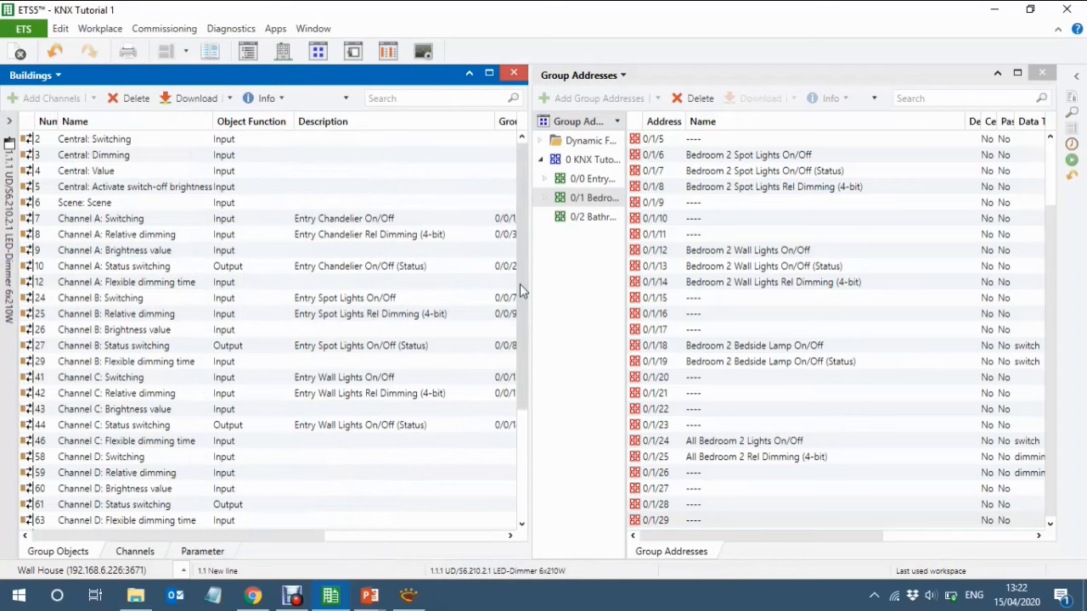
scroll(522, 373, down, 1)
scroll(522, 382, down, 2)
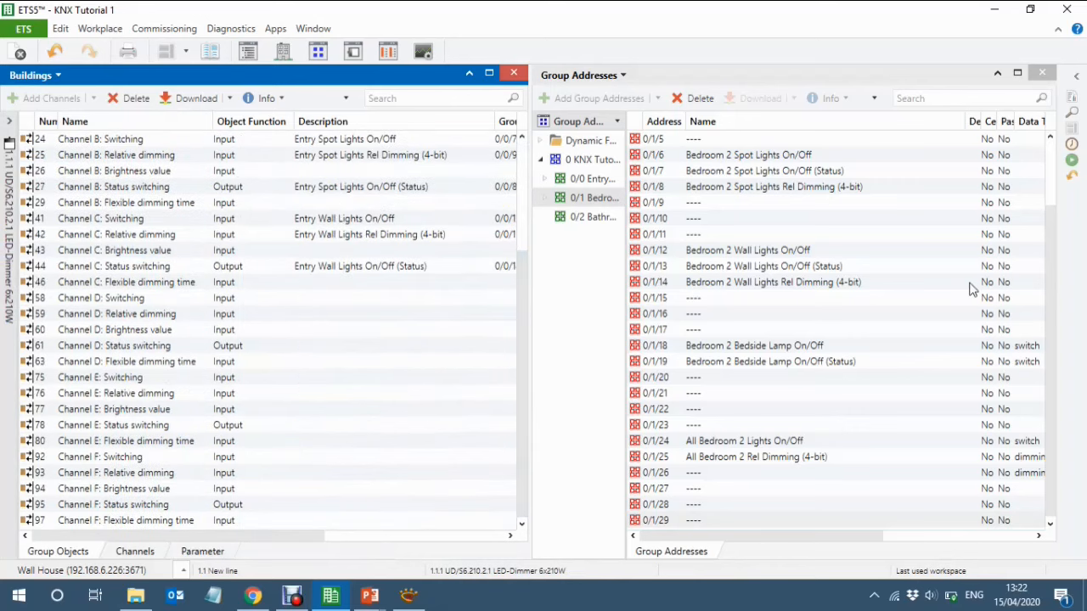
drag(1058, 353, 1046, 219)
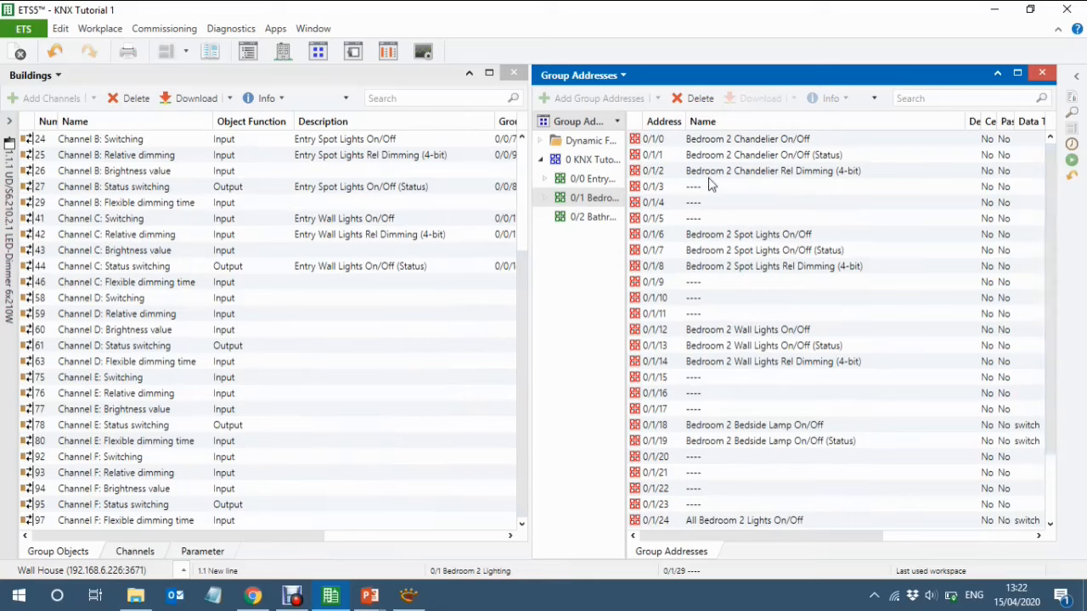
click(743, 142)
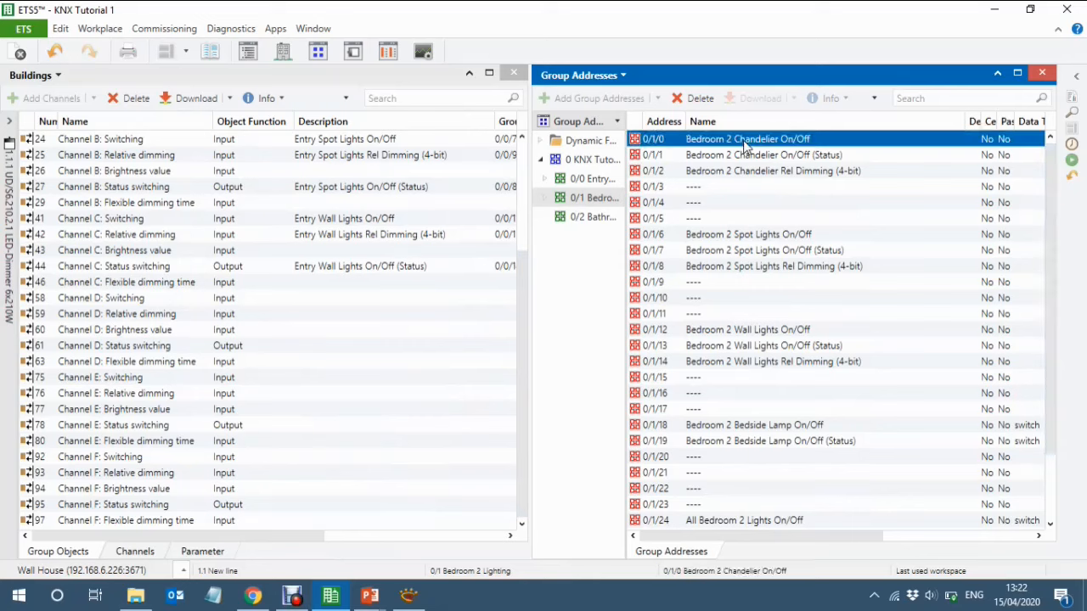
drag(743, 144, 280, 303)
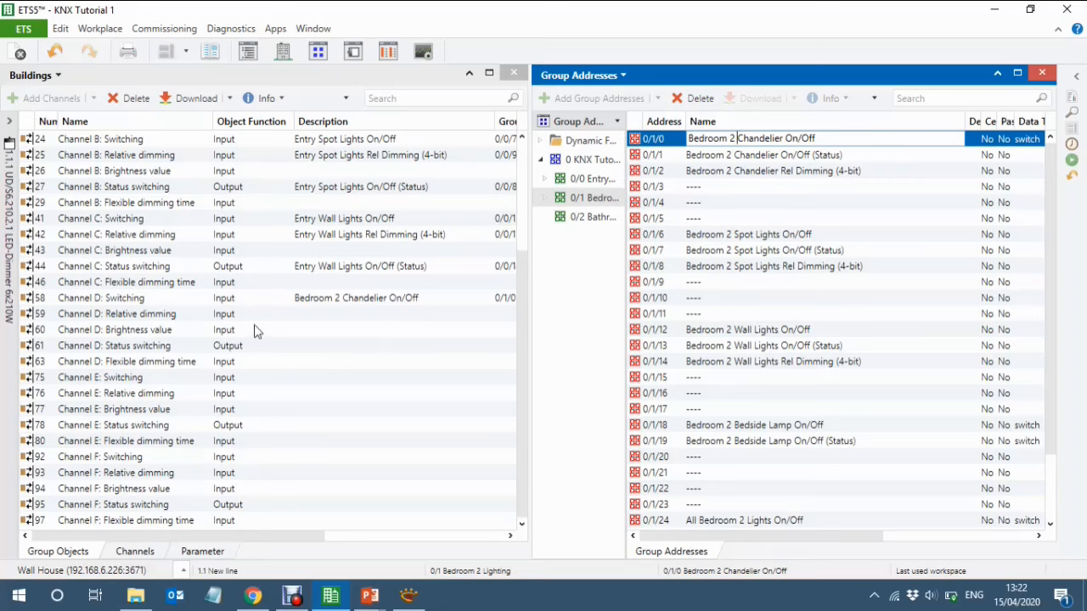
Link Channel D: Status switching to Bedroom 2 Chandelier On/Off (Status) and Channel D: Relative dimming to Bedroom 2 Chandelier Rel Dimming (4-bit)
click(263, 348)
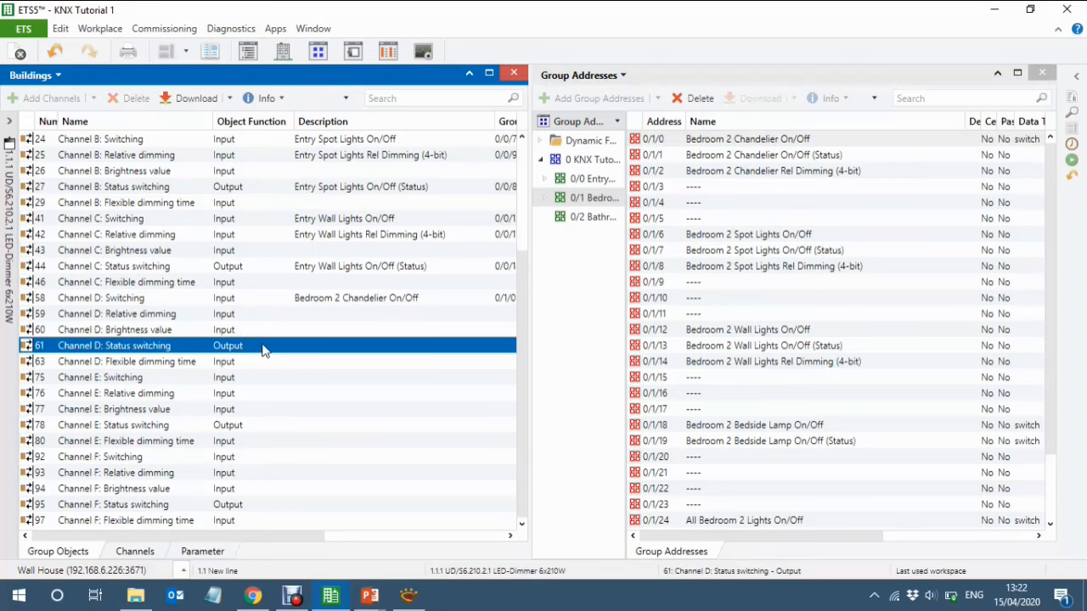
drag(263, 350, 879, 162)
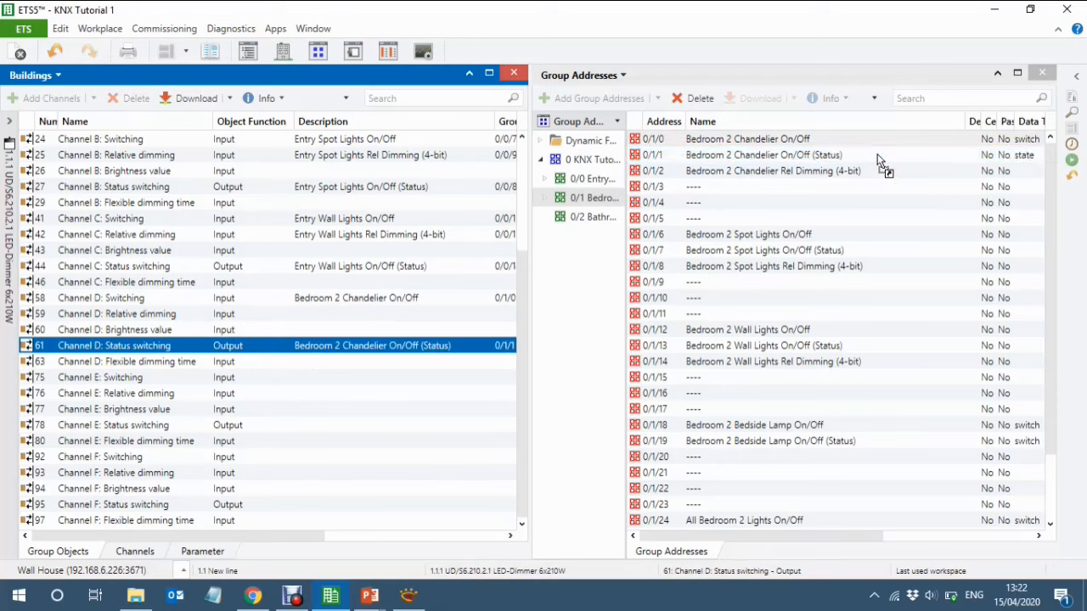
click(255, 316)
drag(255, 316, 833, 165)
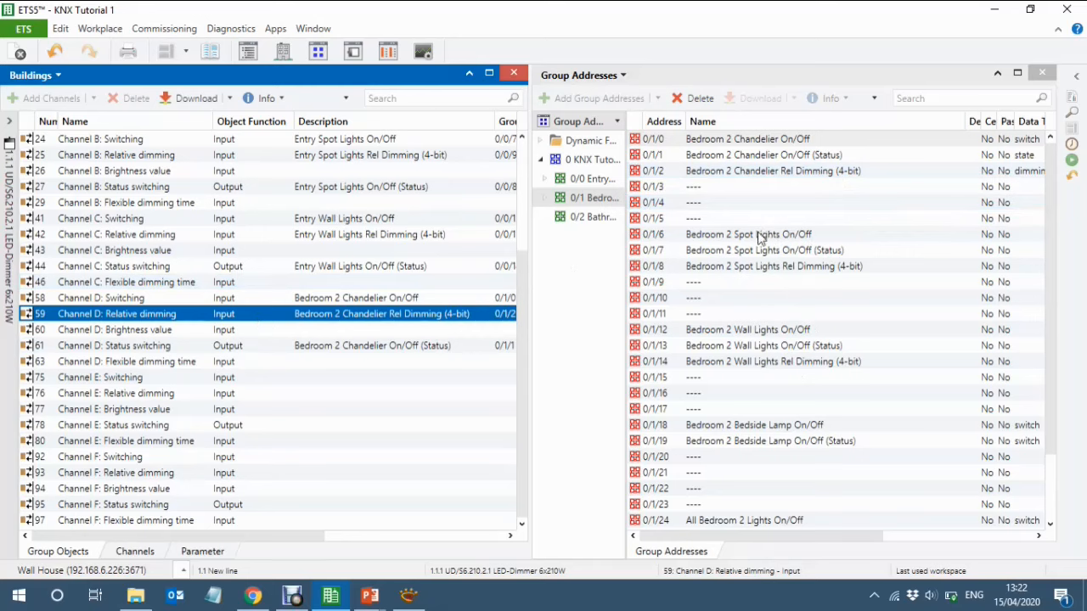
Link the Bedroom 2 Spot Lights On/Off, relative dimming and status addresses to the matching Channel E objects of the dimmer
click(760, 238)
drag(761, 238, 287, 380)
drag(287, 393, 348, 424)
click(813, 256)
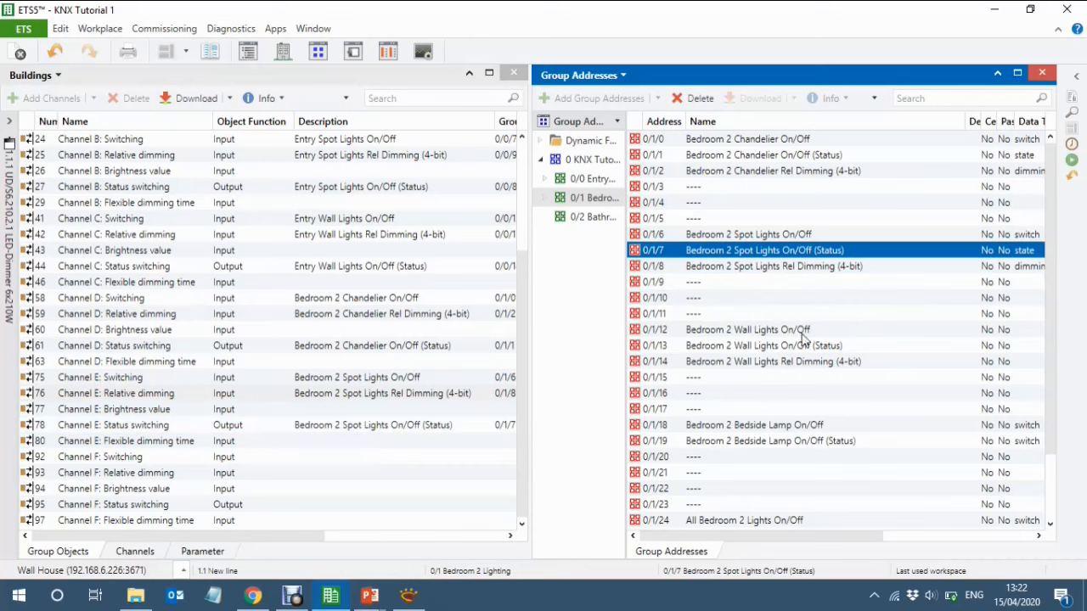
Link the Bedroom 2 Wall Lights On/Off, relative dimming and status addresses to the matching Channel F objects of the dimmer
drag(761, 336, 343, 462)
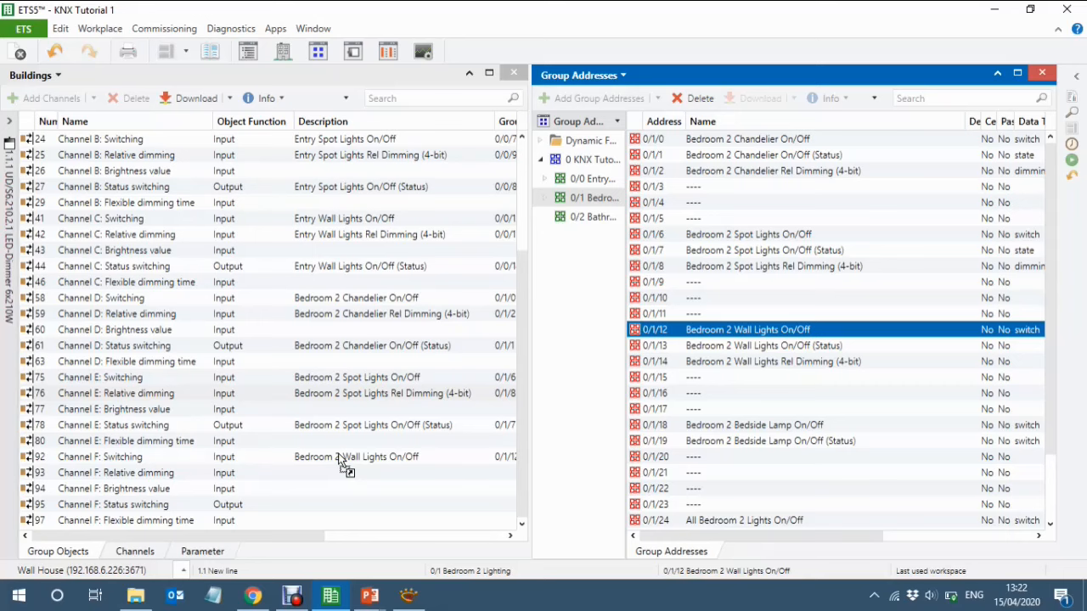
click(280, 479)
drag(280, 479, 820, 374)
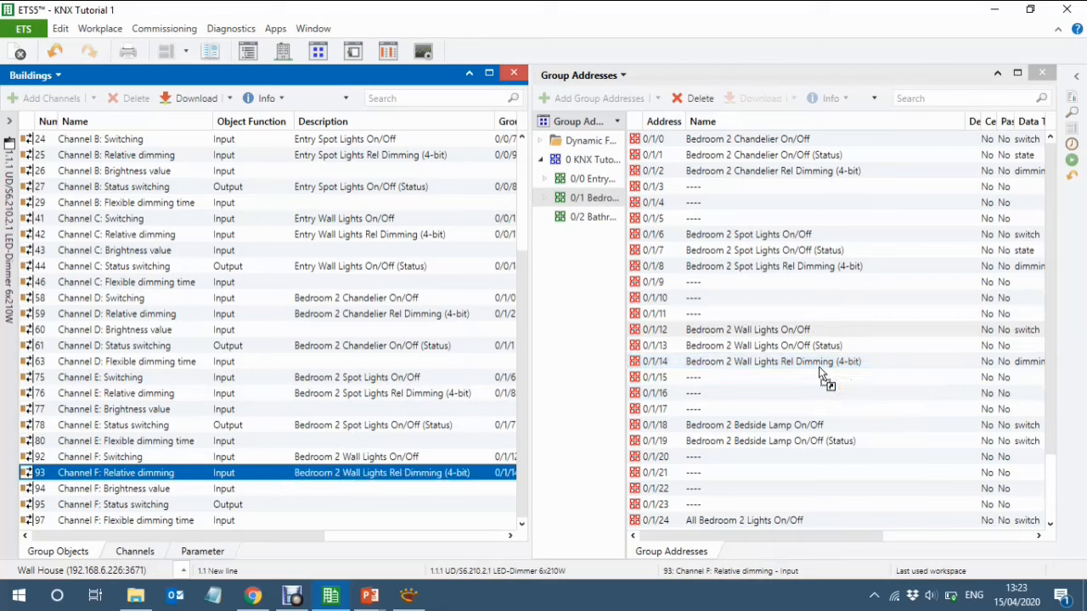
click(265, 506)
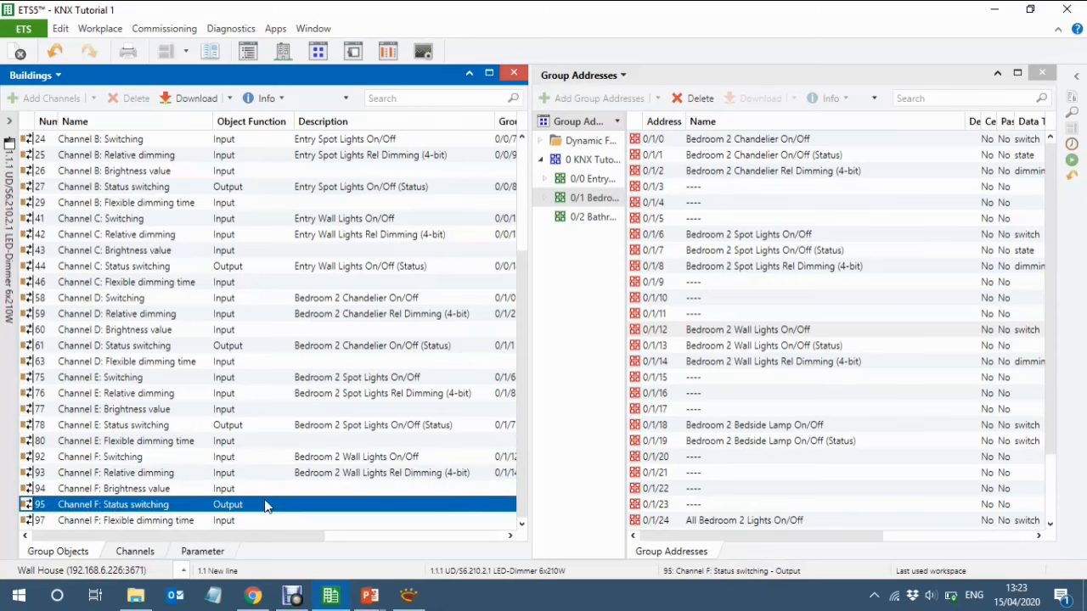
drag(265, 506, 825, 345)
Show the group objects of switch actuator 1.1.2 and link Bedroom 2 Bedside Lamp On/Off and its status address to Output B
click(8, 121)
click(96, 280)
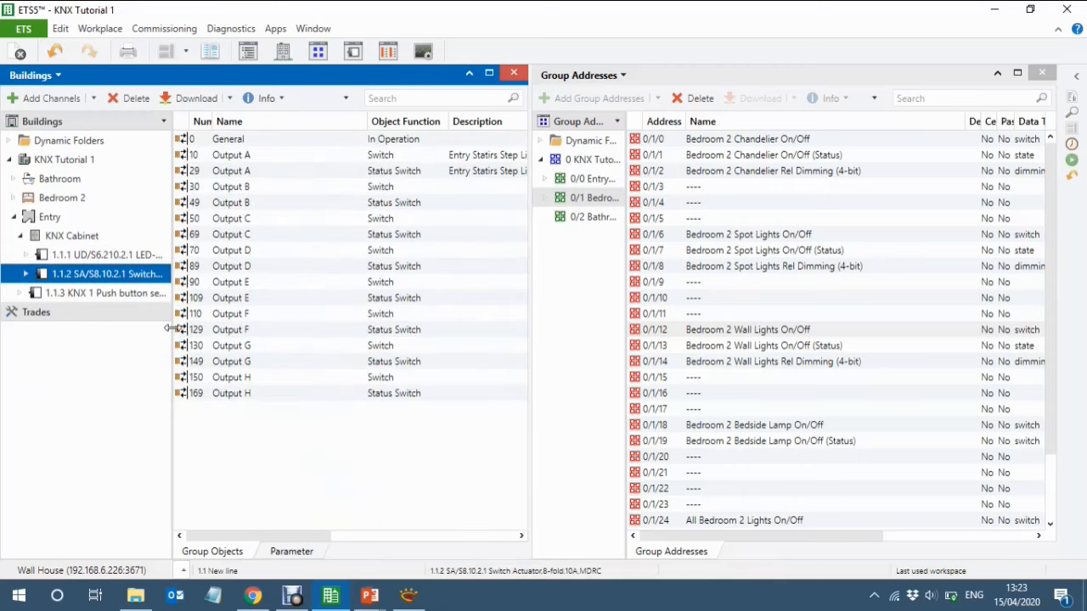
click(296, 187)
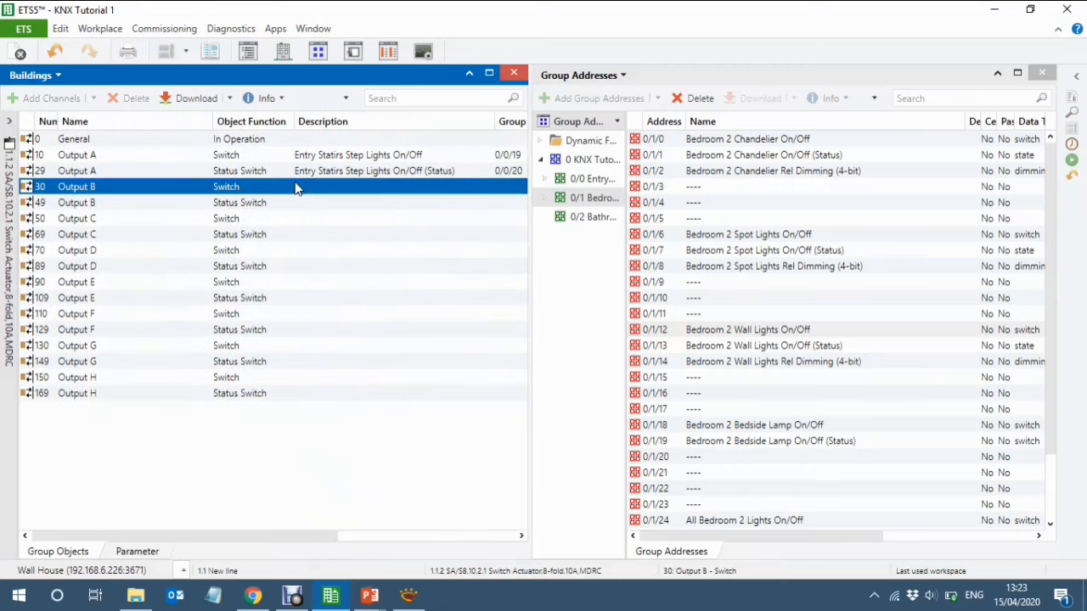
drag(296, 186, 792, 436)
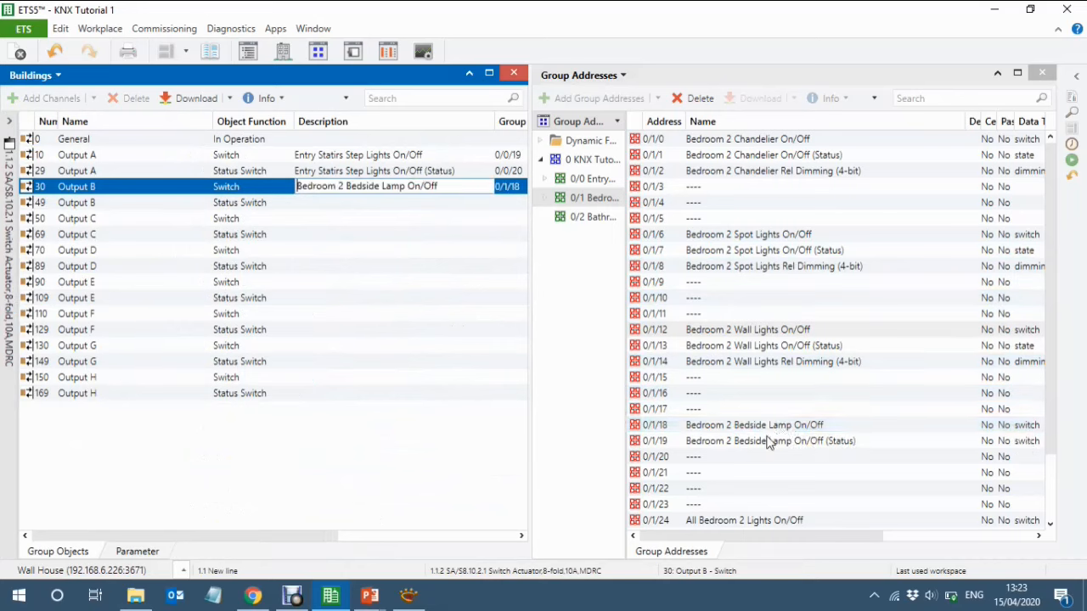
click(767, 442)
drag(766, 442, 338, 201)
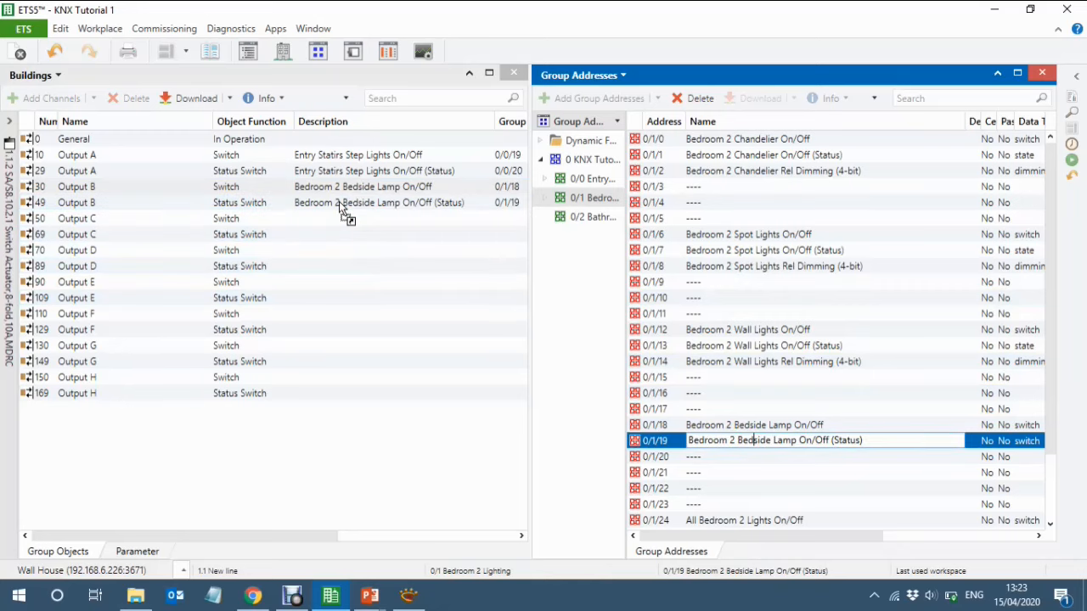
In LED dimmer 1.1.1, link the Switching objects of Channels D, E and F to All Bedroom 2 Lights On/Off (0/1/24)
click(9, 453)
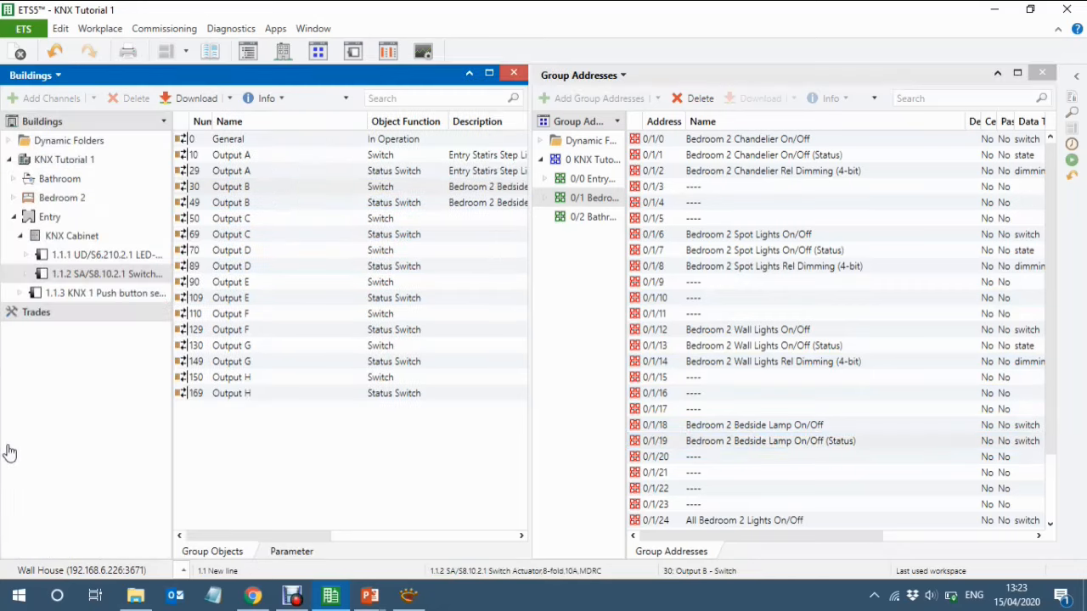
click(98, 254)
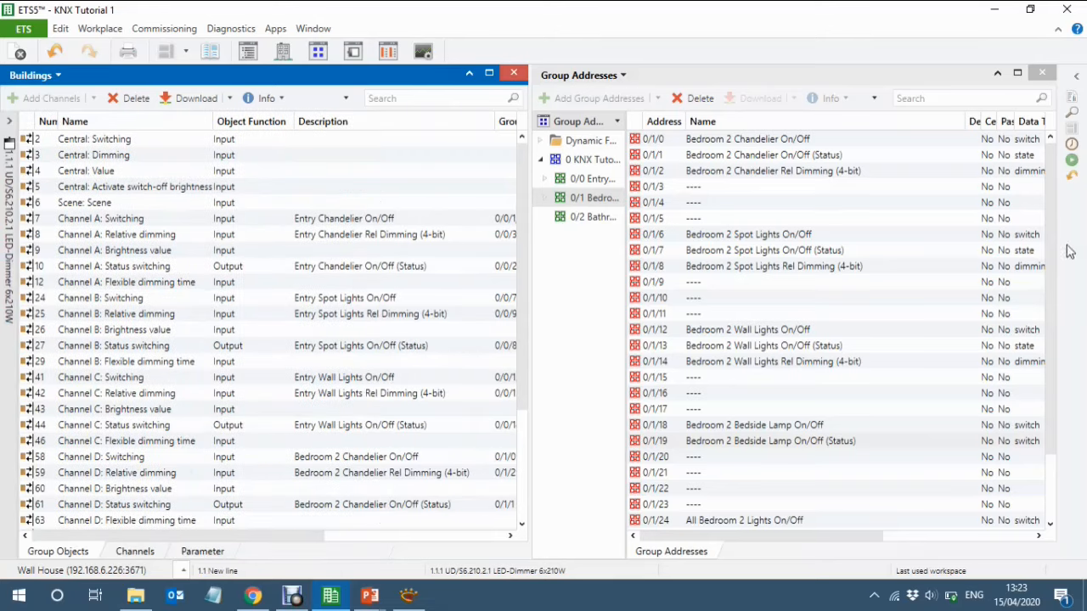
scroll(1053, 296, down, 2)
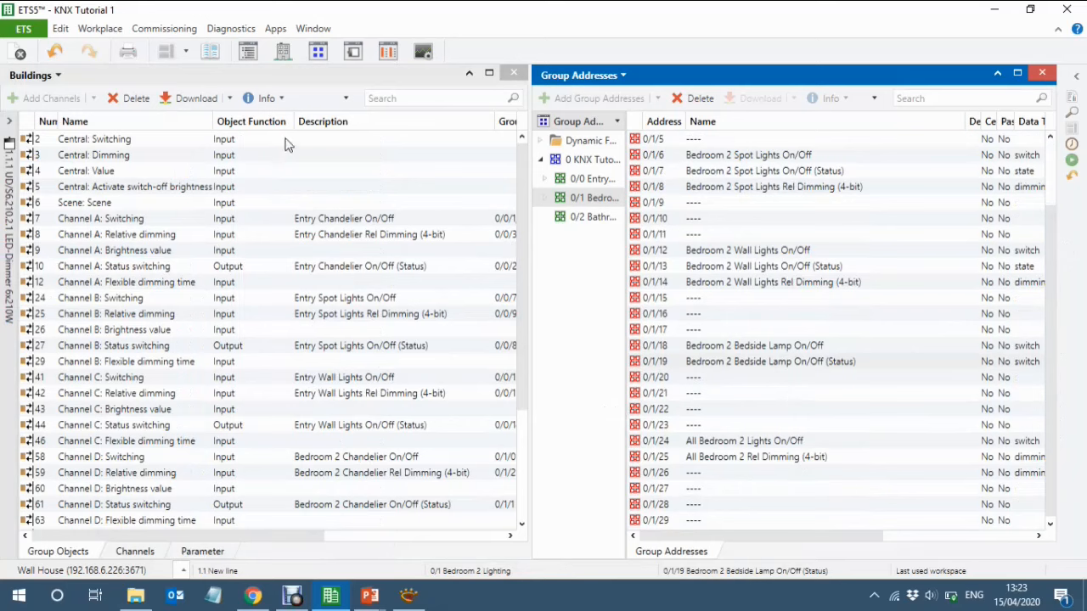
drag(293, 121, 265, 121)
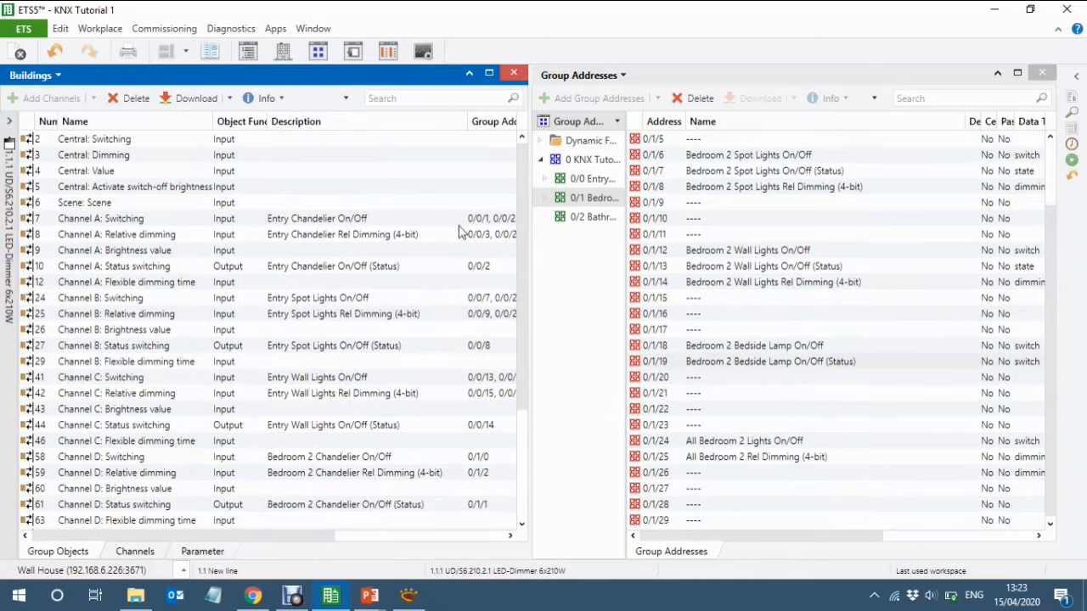
scroll(458, 340, down, 3)
click(403, 299)
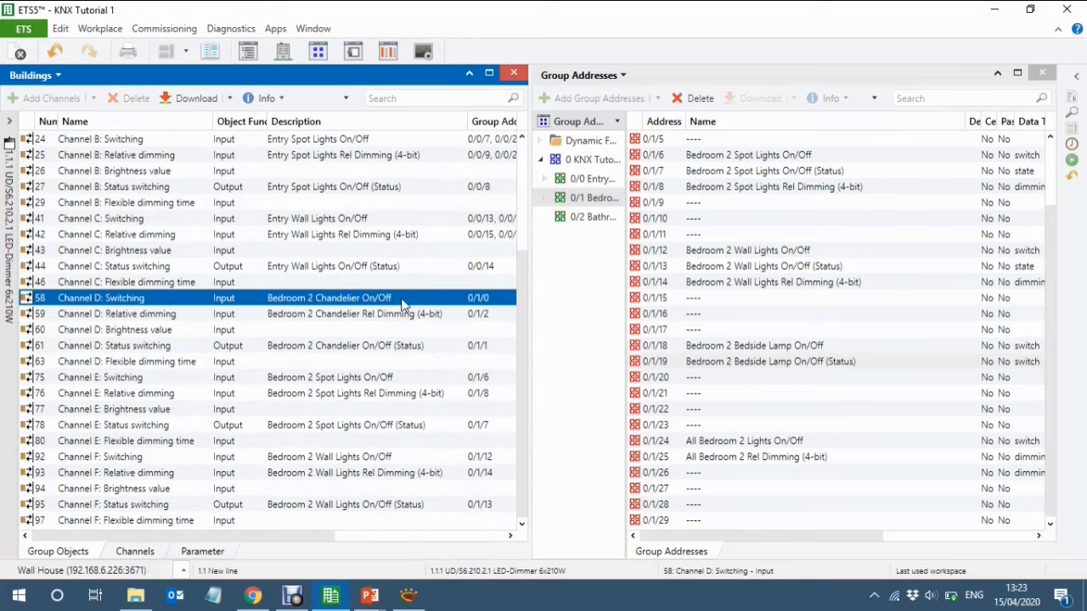
ctrl+click(402, 458)
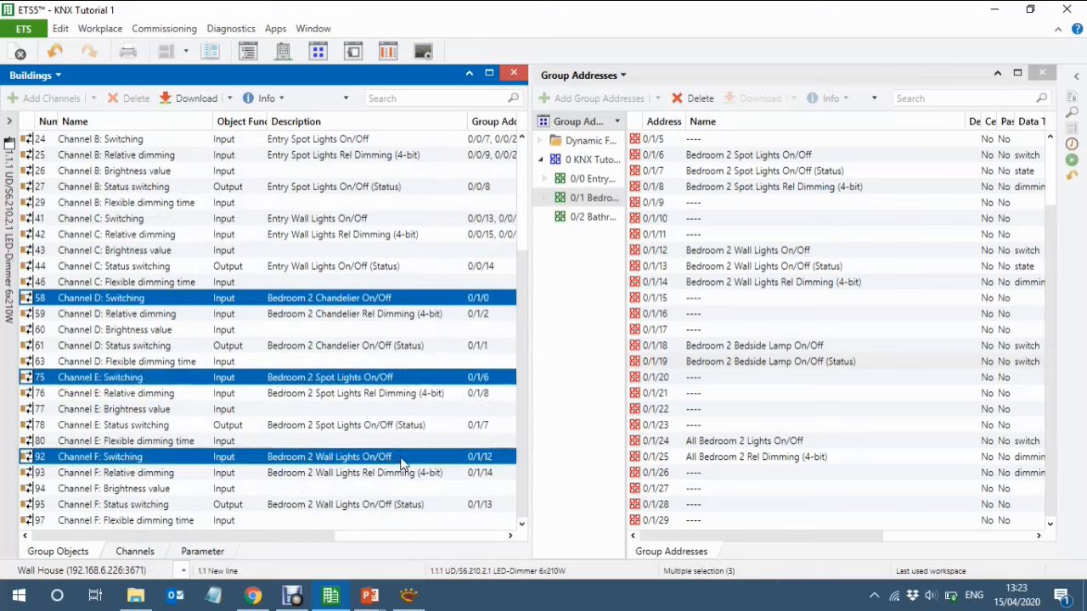
drag(402, 463, 755, 445)
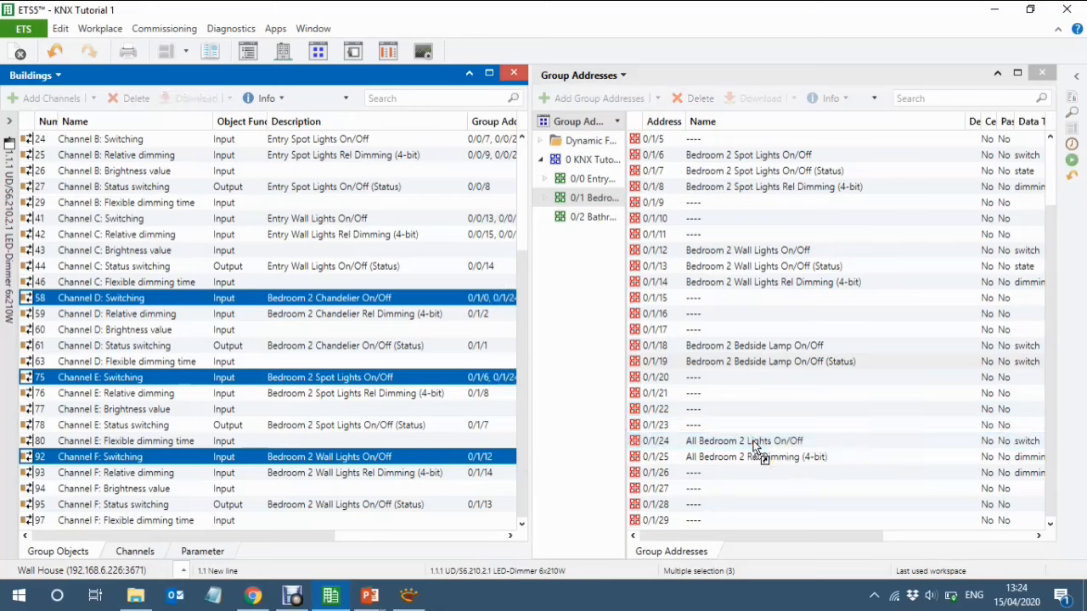
Link the Relative dimming objects of Channels D, E and F to All Bedroom 2 Rel Dimming (4-bit) (0/1/25)
click(377, 474)
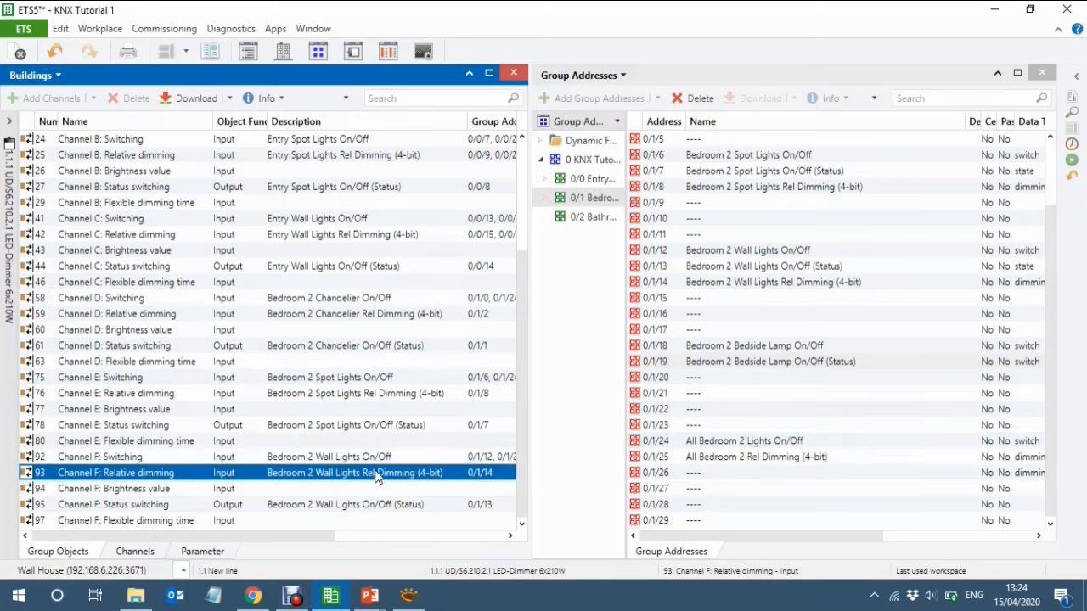
ctrl+click(450, 394)
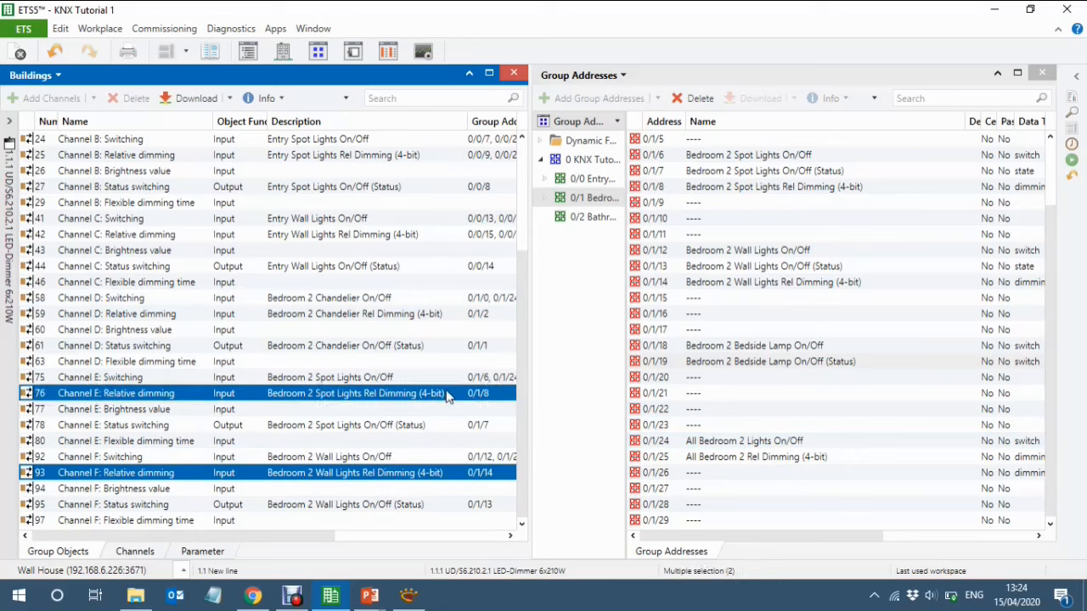
ctrl+click(435, 315)
drag(435, 315, 761, 458)
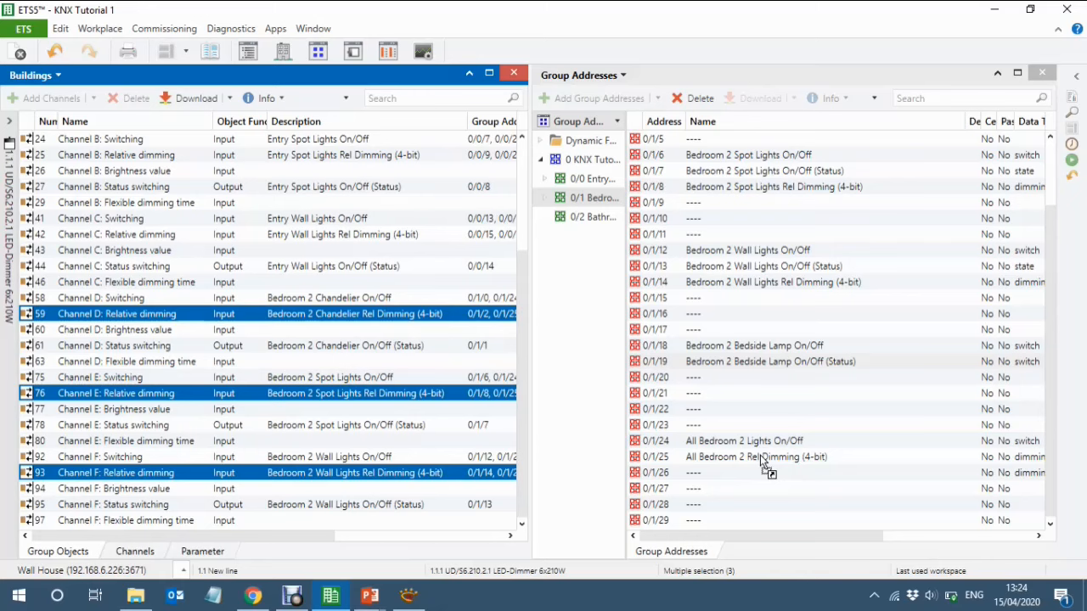
Link the Output B Switch object of switch actuator 1.1.2 to All Bedroom 2 Lights On/Off (0/1/24)
click(6, 437)
click(93, 236)
click(419, 187)
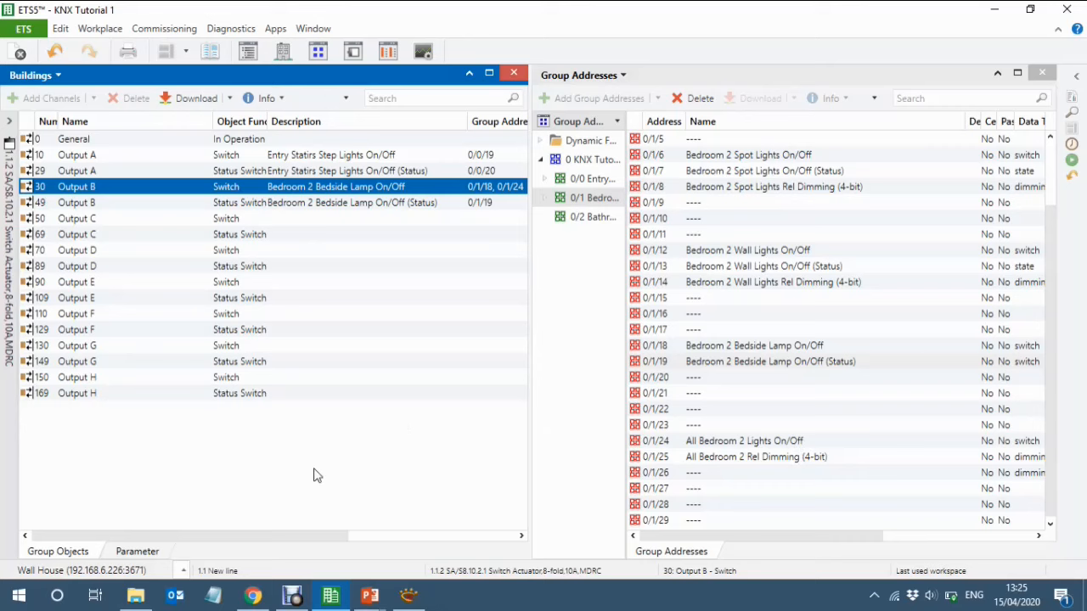
Examine the group objects and general parameters of Bedroom 2 push button sensor 1.1.4, with the Object Function column widened
click(12, 450)
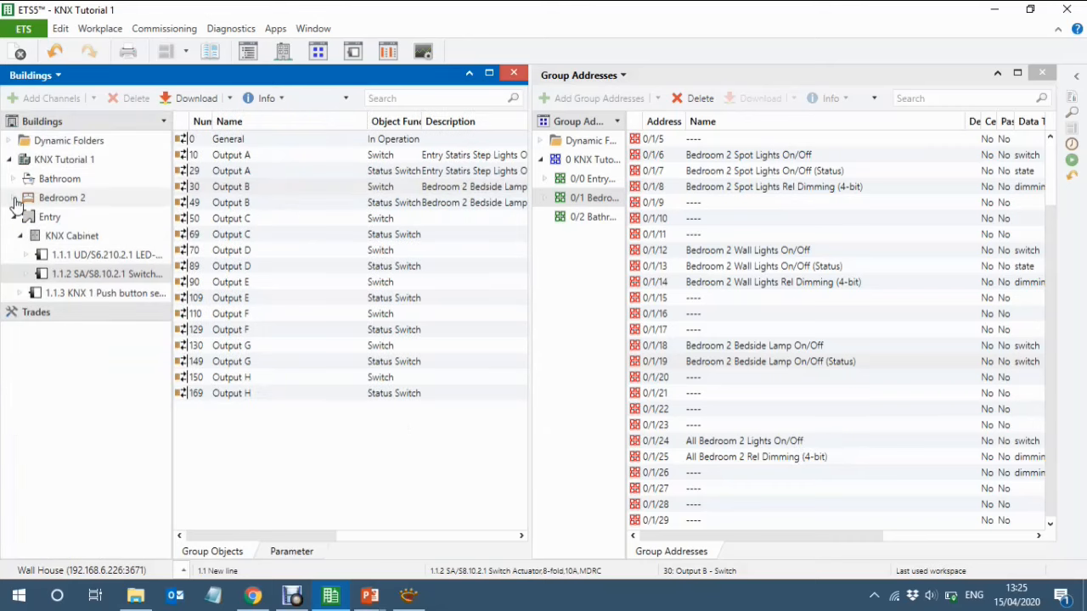
click(15, 198)
click(85, 218)
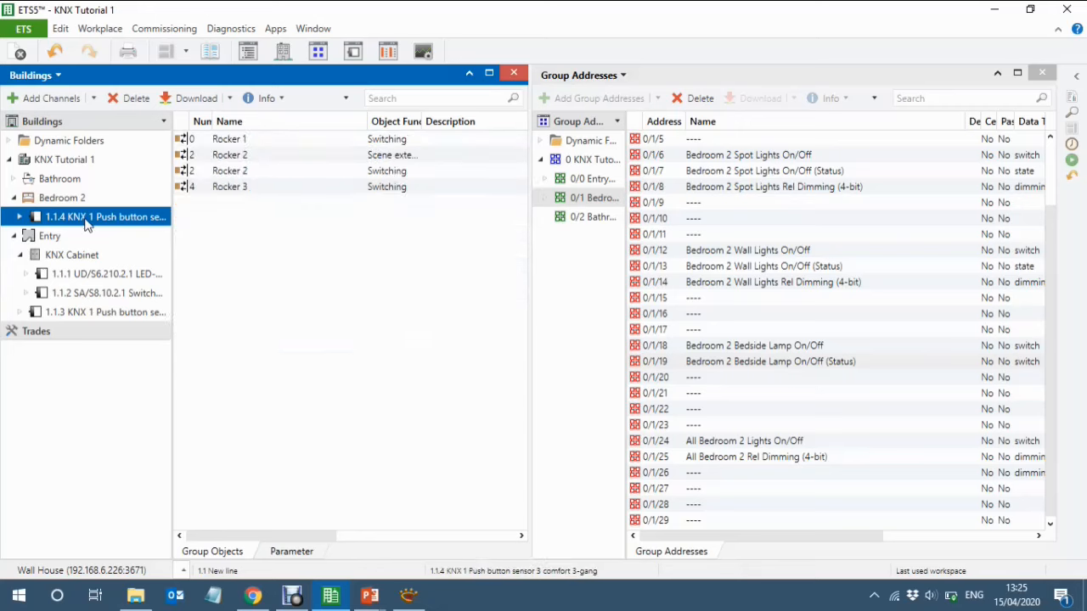
double_click(173, 311)
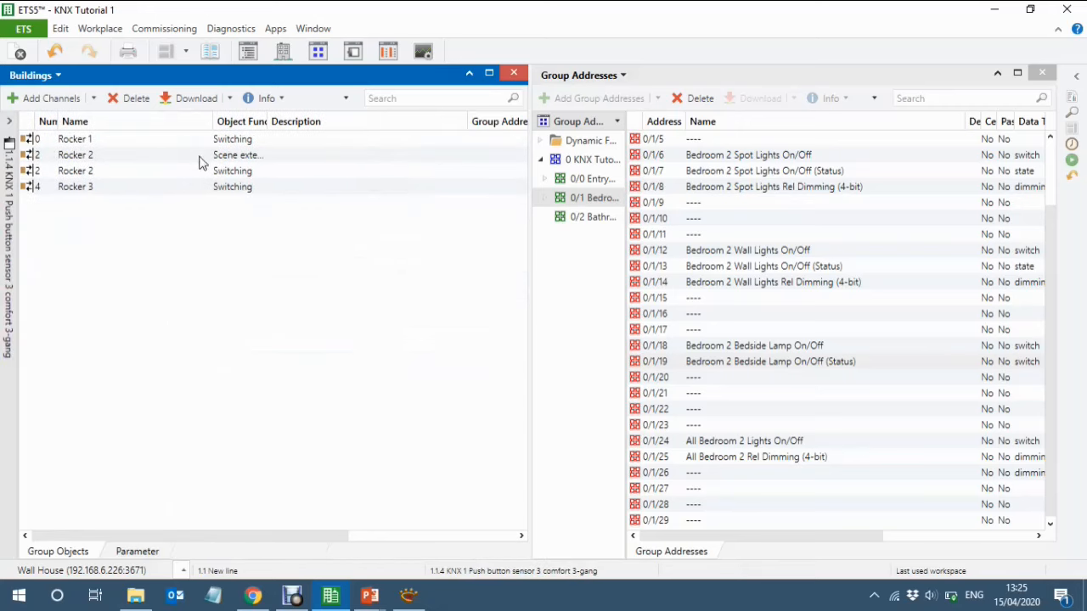
drag(269, 122, 292, 122)
click(246, 155)
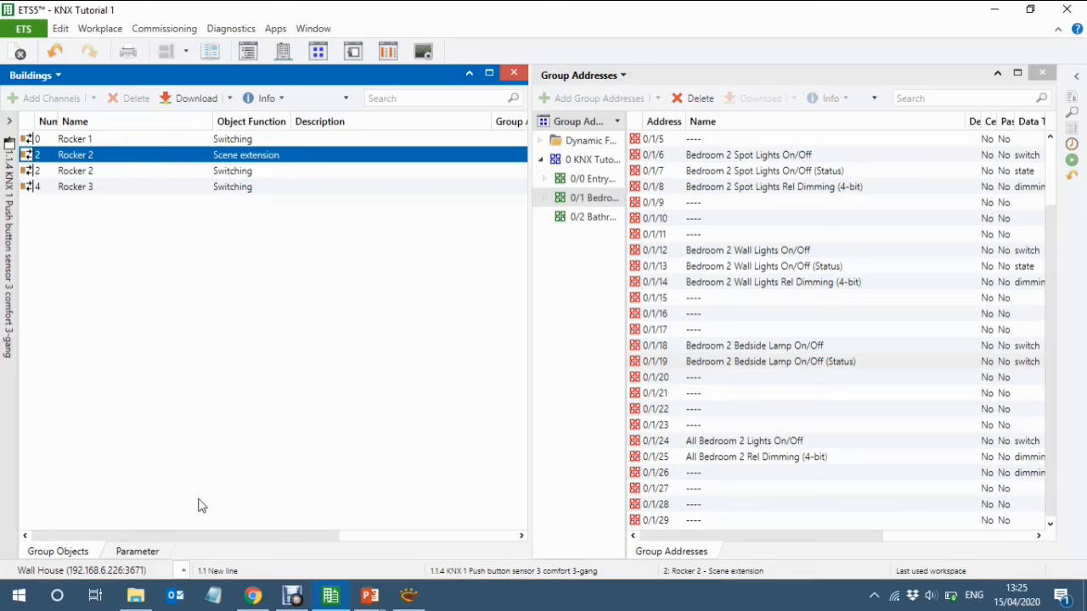
click(134, 552)
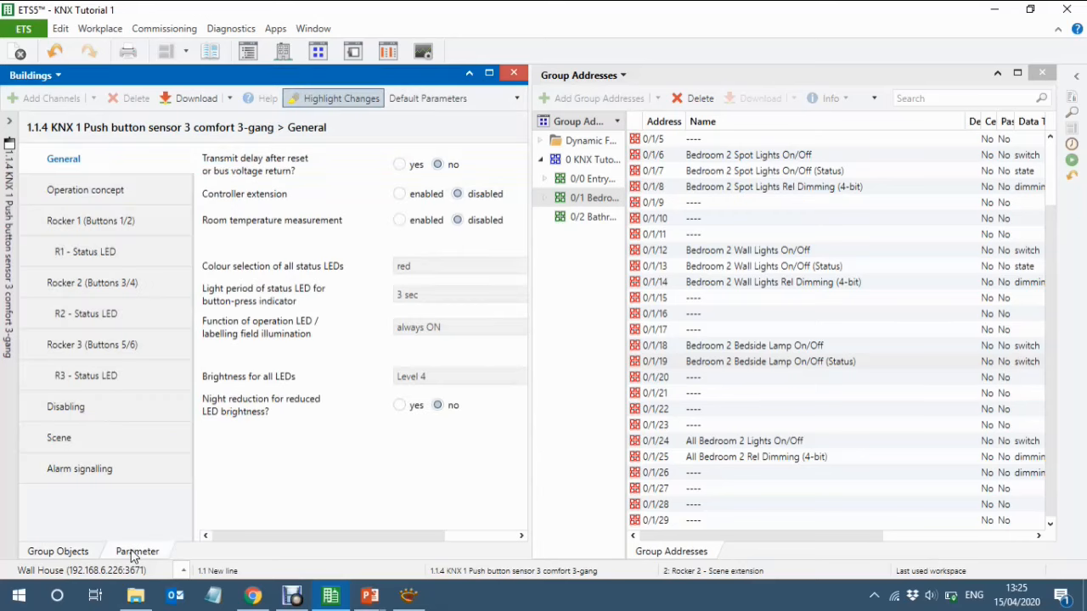
click(71, 553)
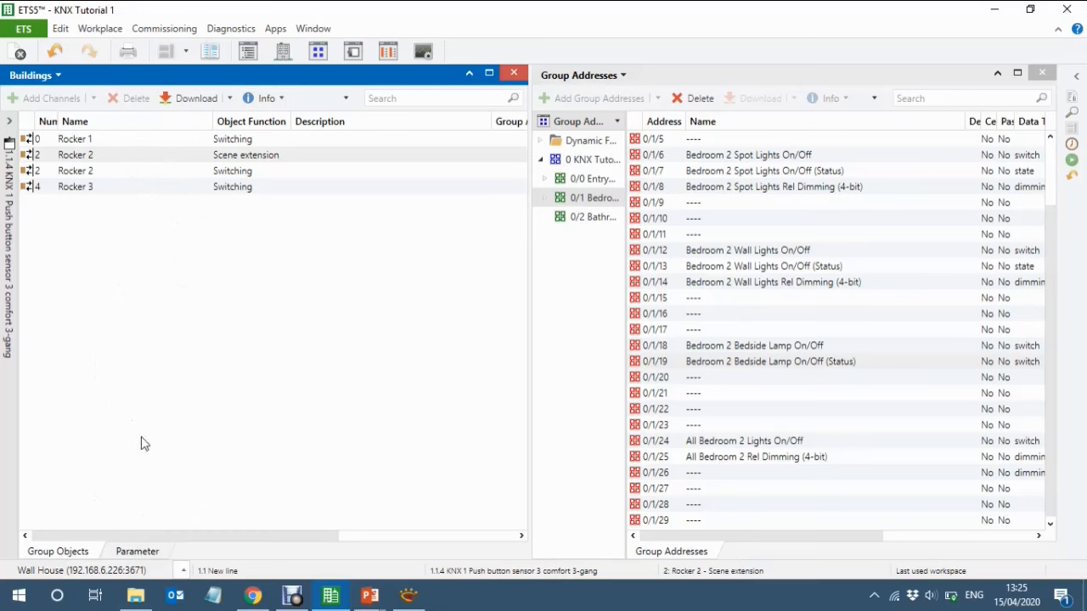
Close the group addresses view and set the operation concept of buttons 3/4 and 5/6 on sensor 1.1.4 to Button function
click(136, 551)
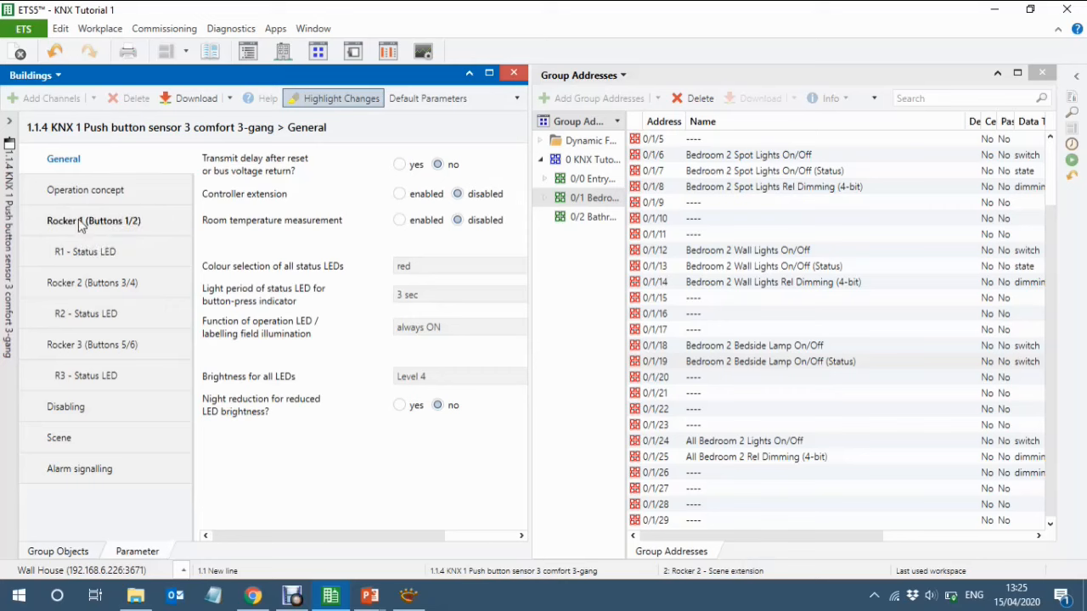
click(108, 193)
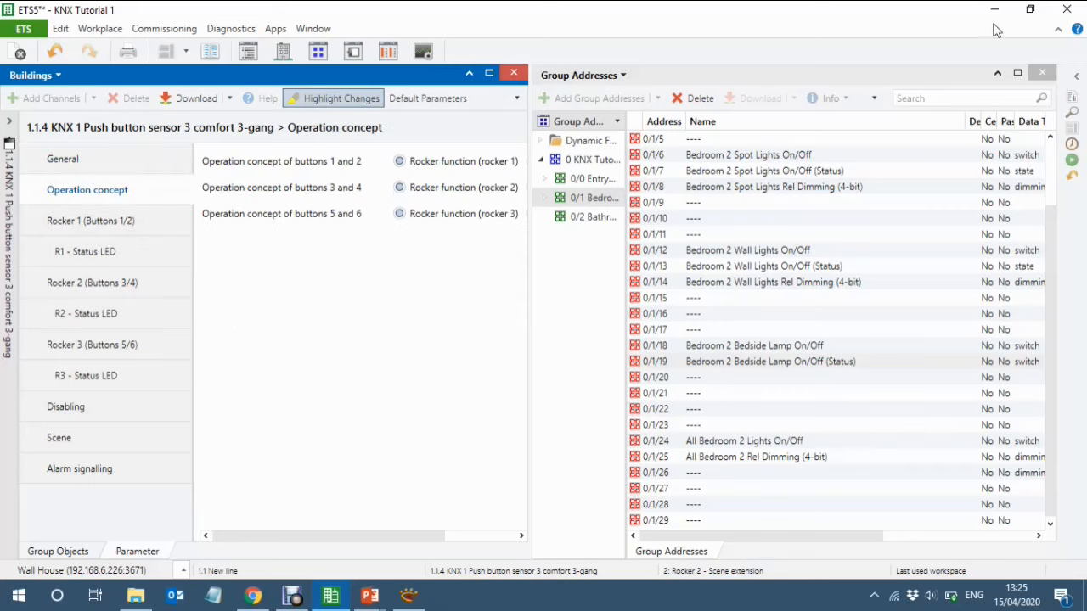
click(1044, 75)
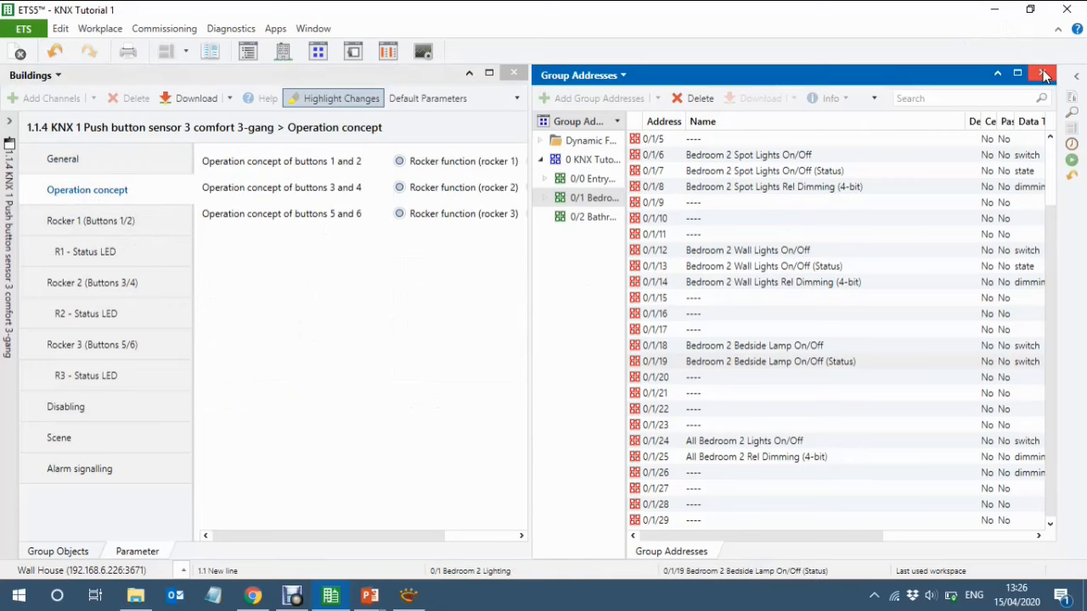
click(1044, 75)
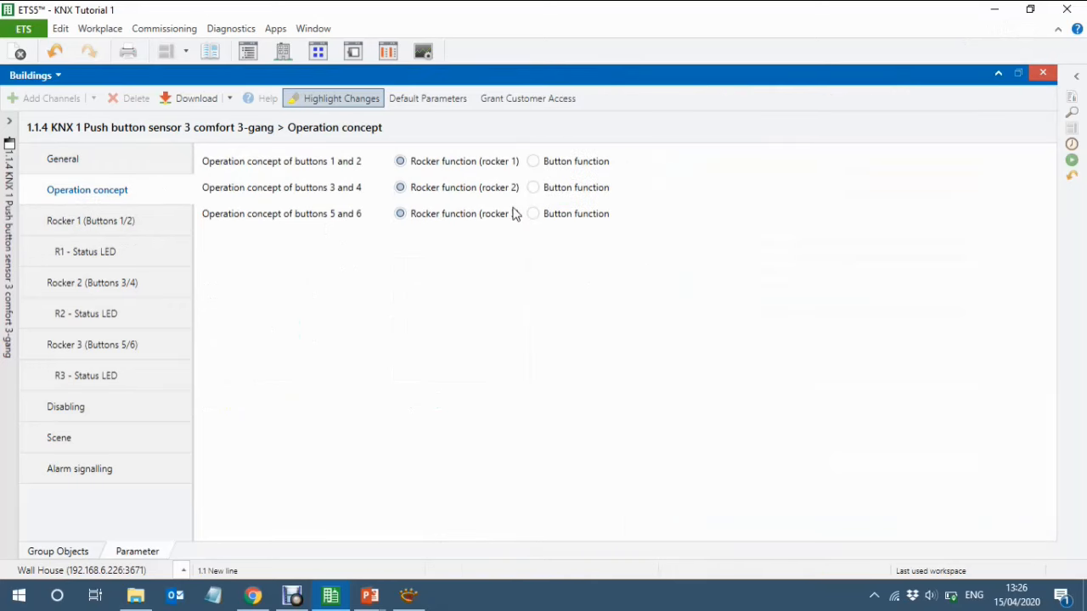
click(533, 187)
click(532, 214)
Set the function of Rocker 1 (Buttons 1/2) to Dimming
click(91, 223)
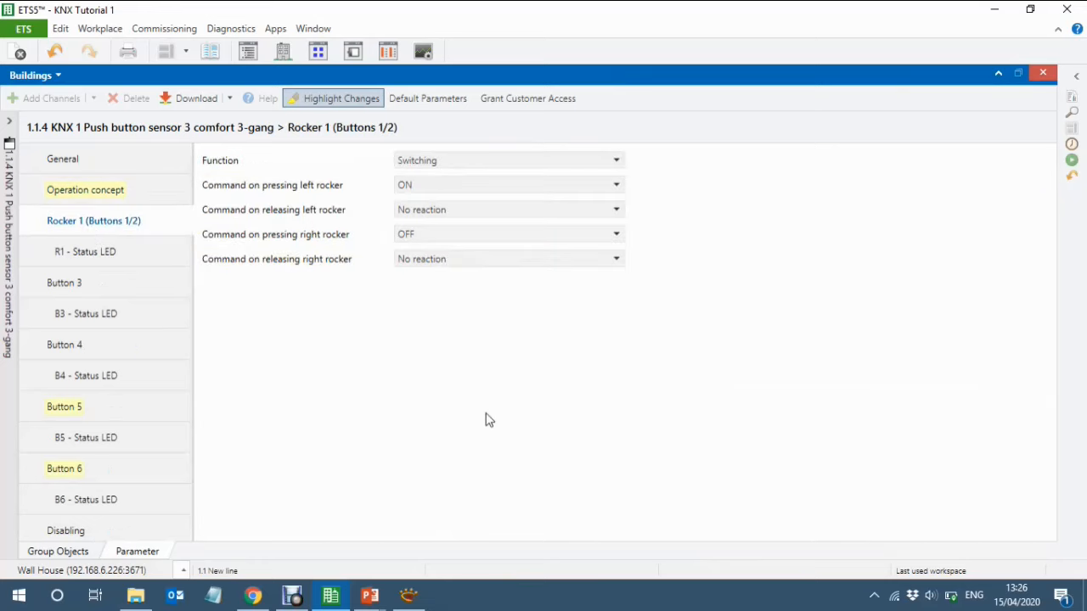
click(451, 160)
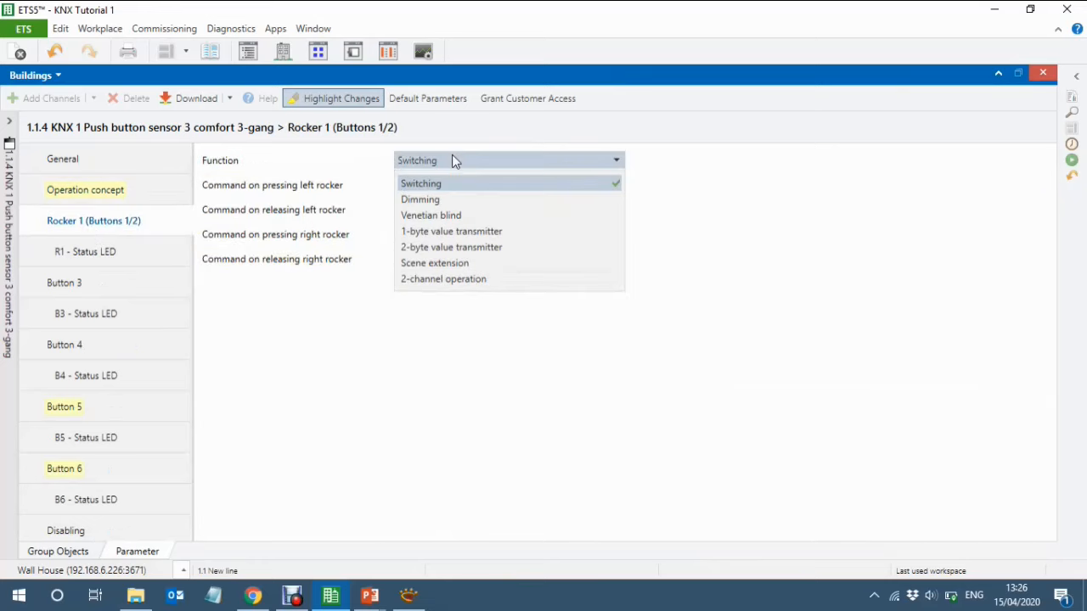
click(429, 203)
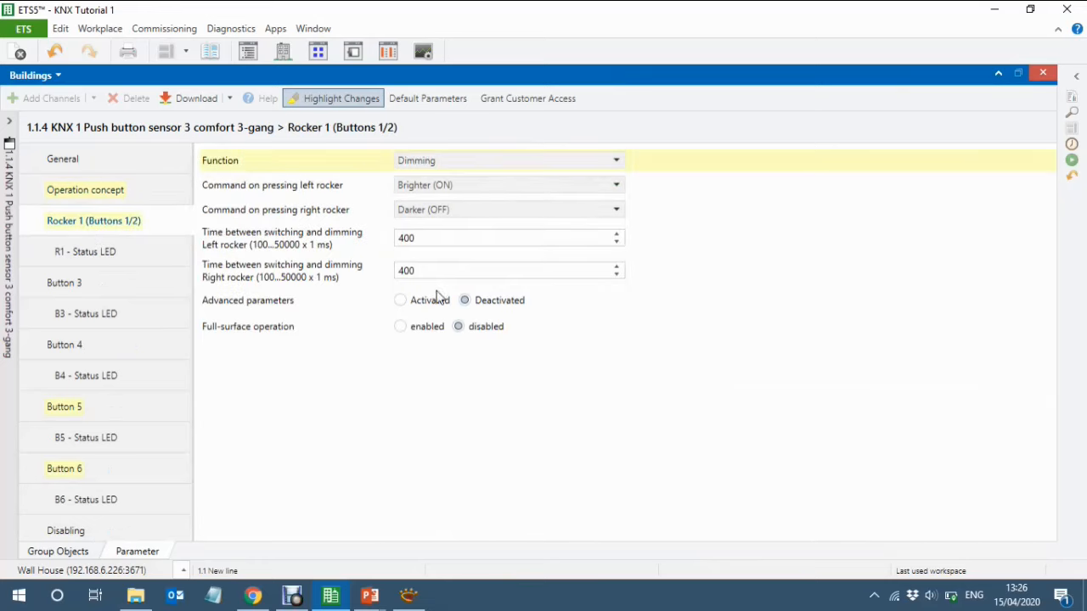
Set the functions of Button 3 and Button 4 to Dimming
click(72, 286)
click(434, 159)
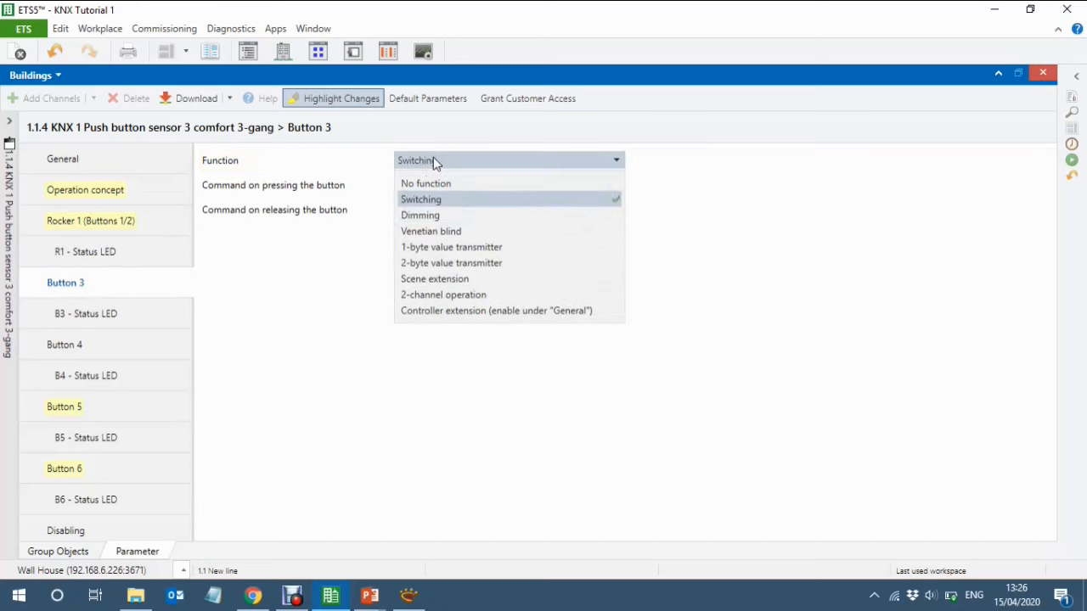
click(451, 216)
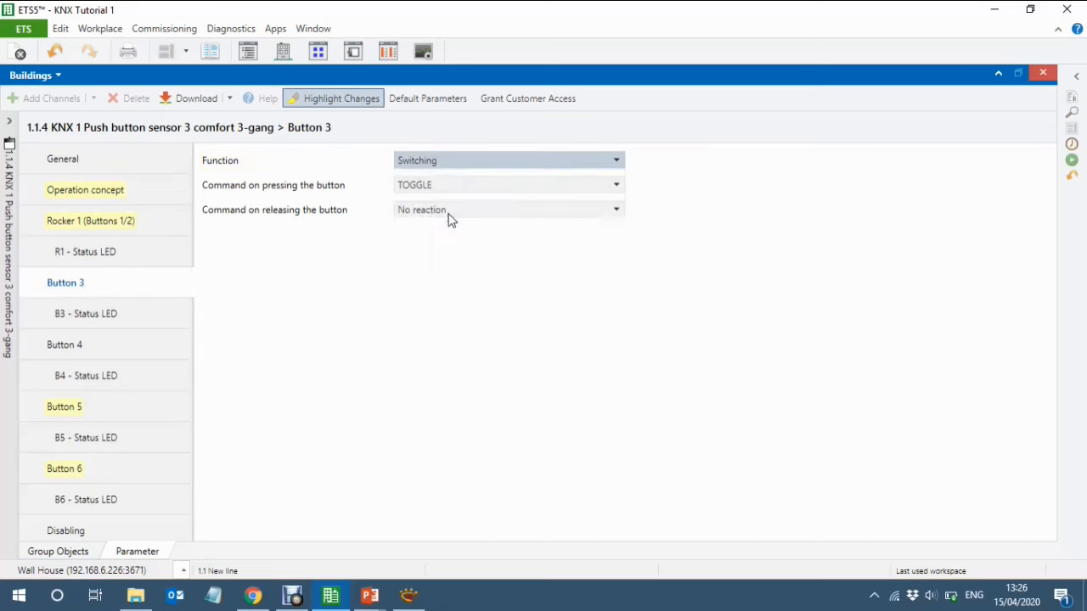
click(97, 348)
click(470, 160)
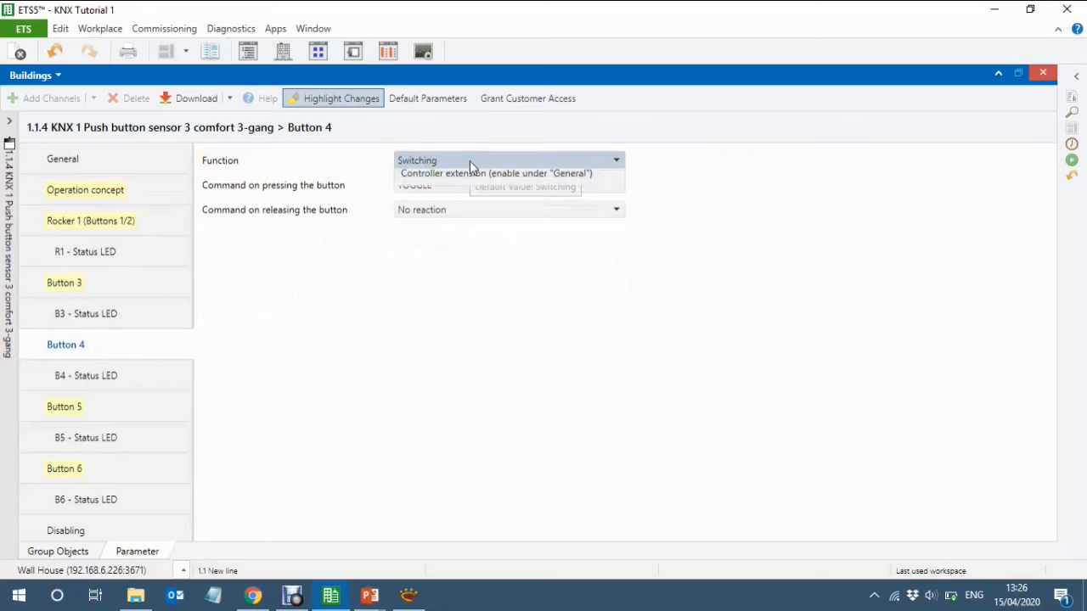
click(445, 214)
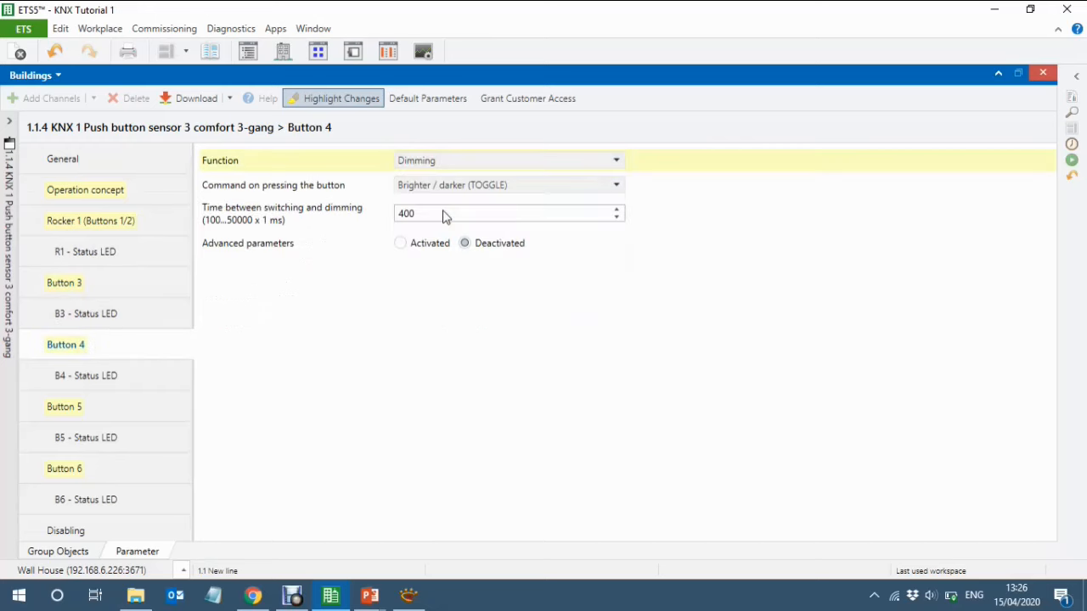
Set the function of Button 5 on push button sensor 1.1.4 to Dimming
click(102, 412)
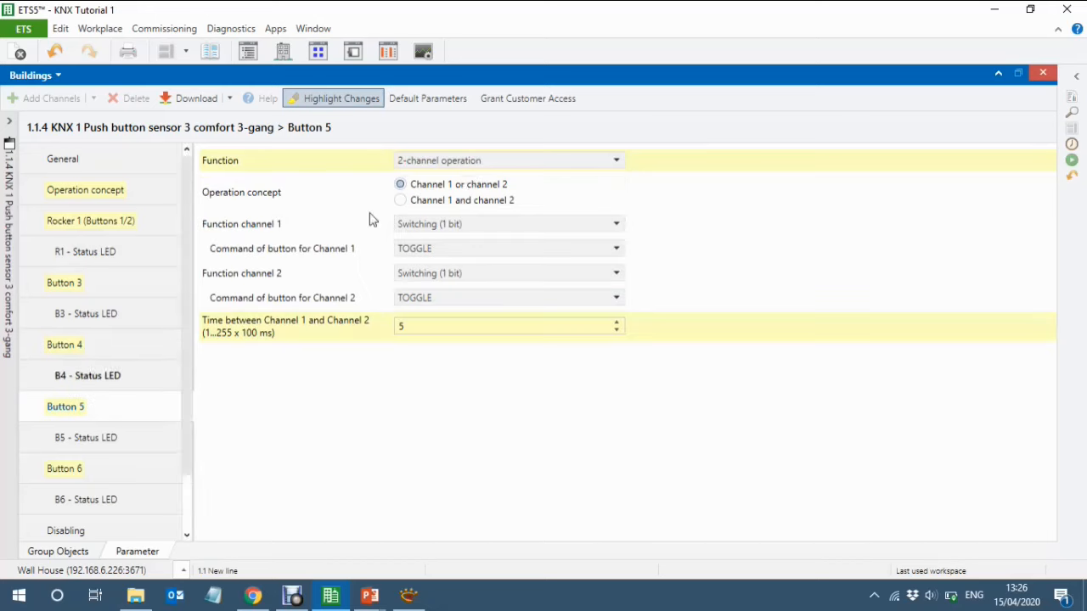
click(500, 163)
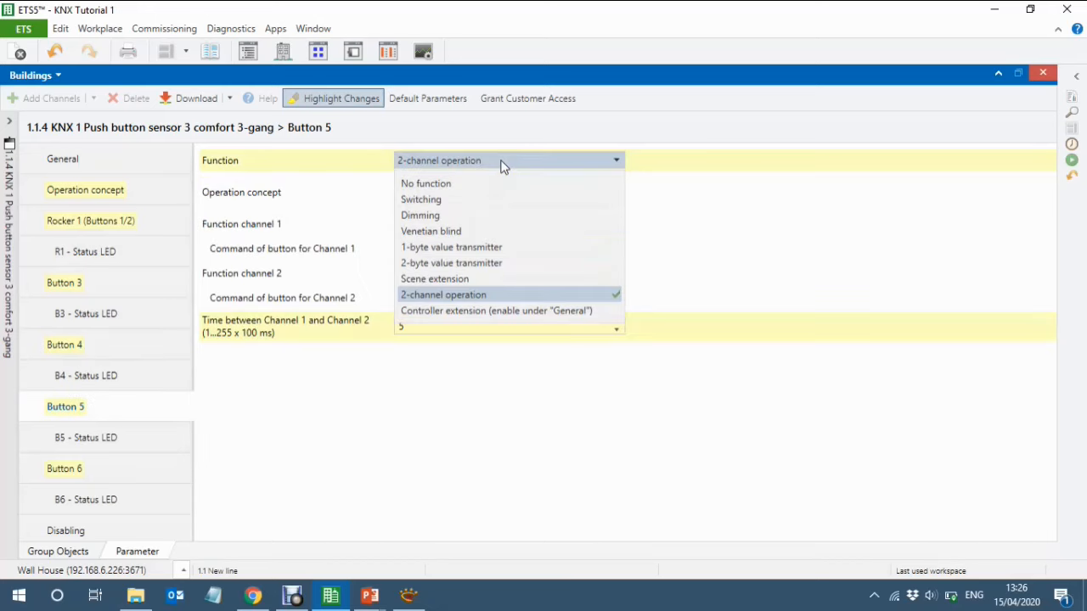
click(447, 213)
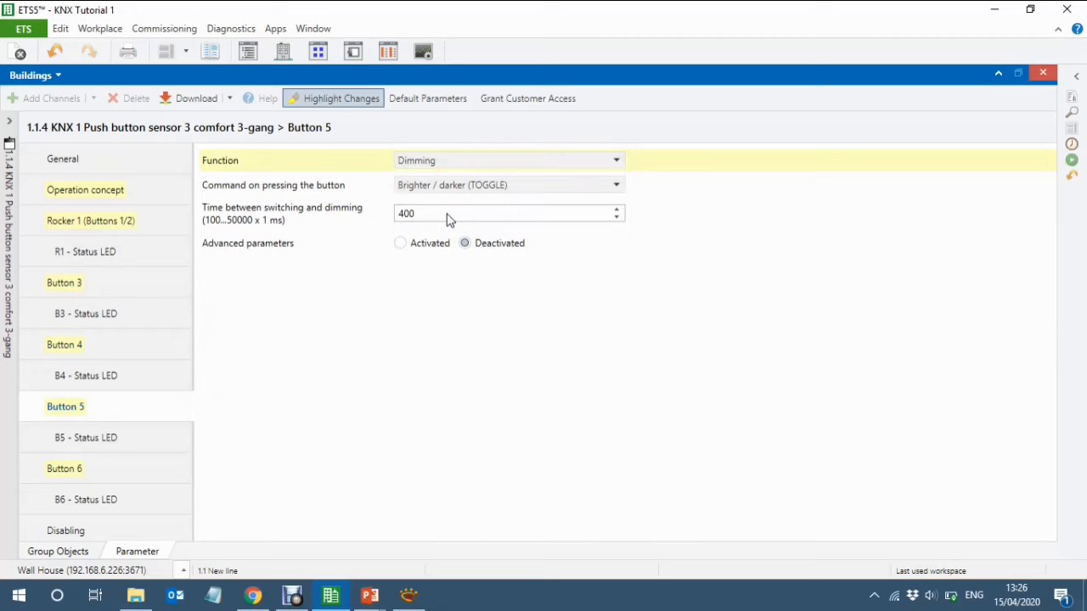
Set the function of Button 6 to Switching and check its status LED parameters
click(98, 470)
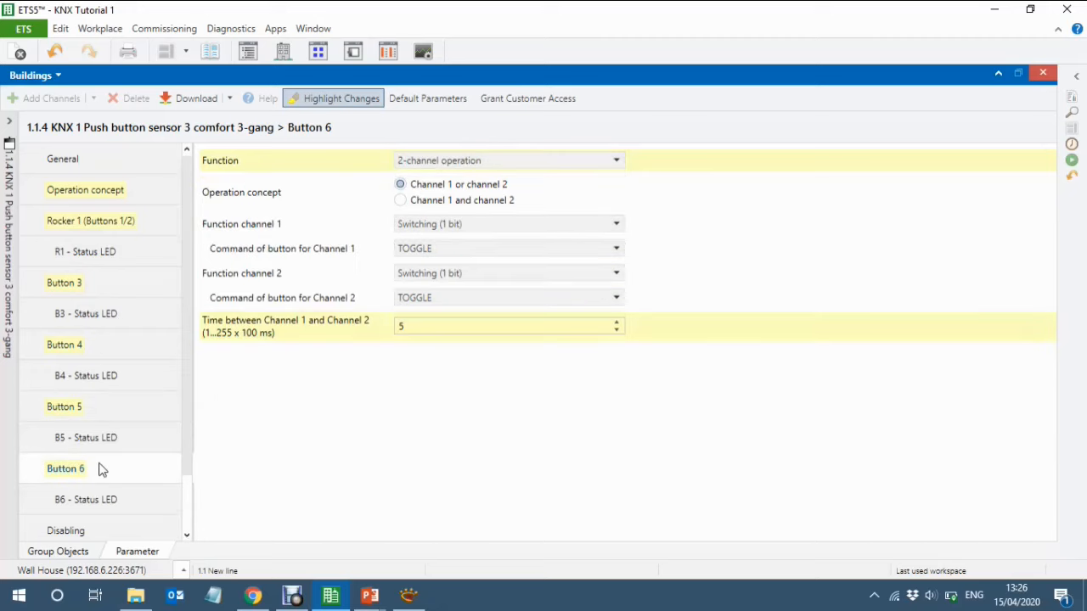
click(495, 161)
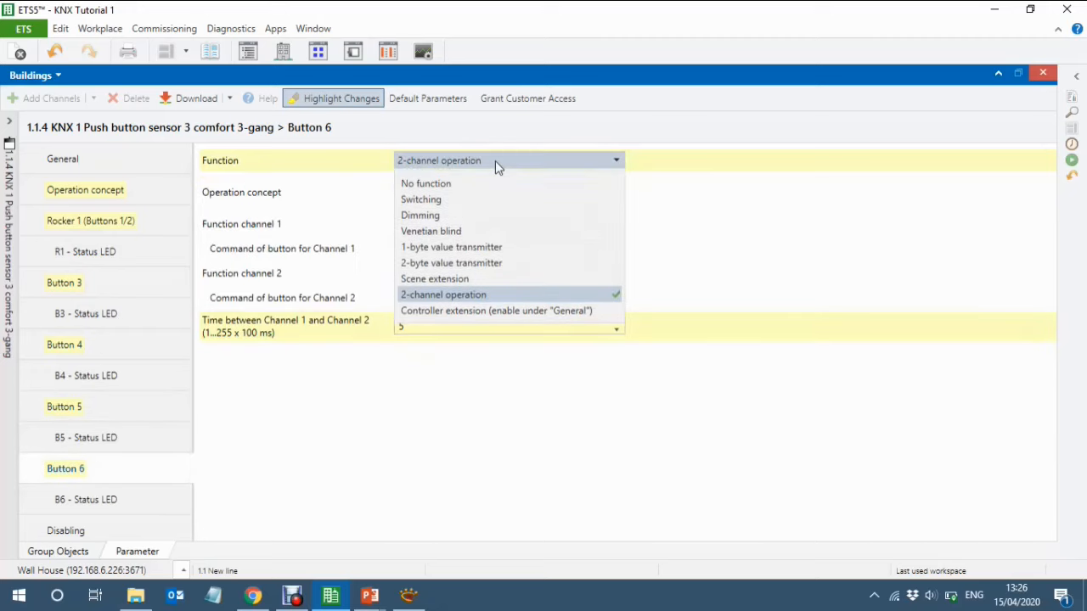
click(450, 203)
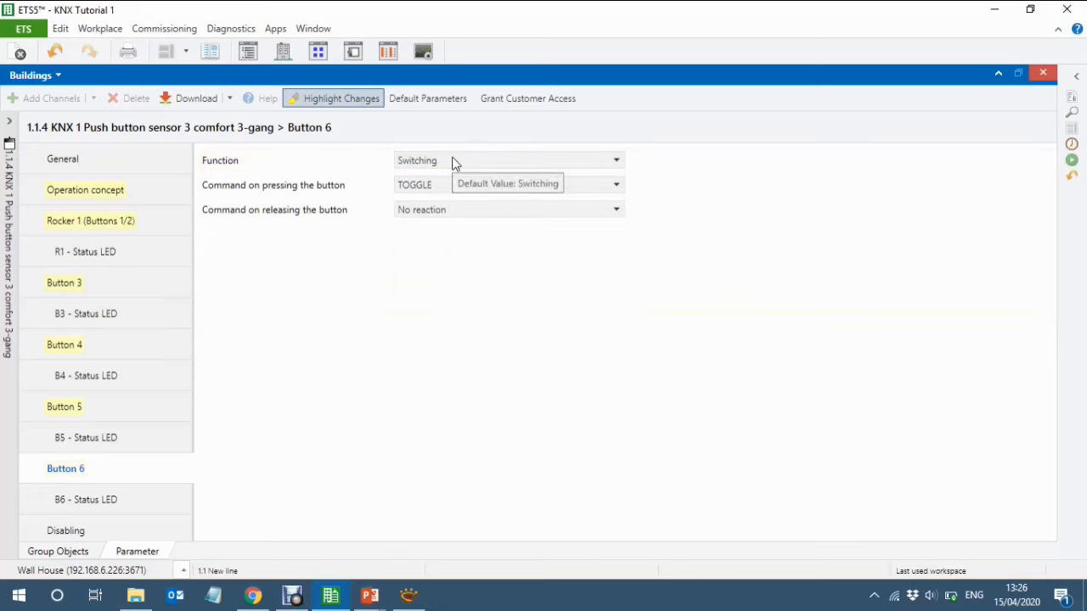
click(453, 162)
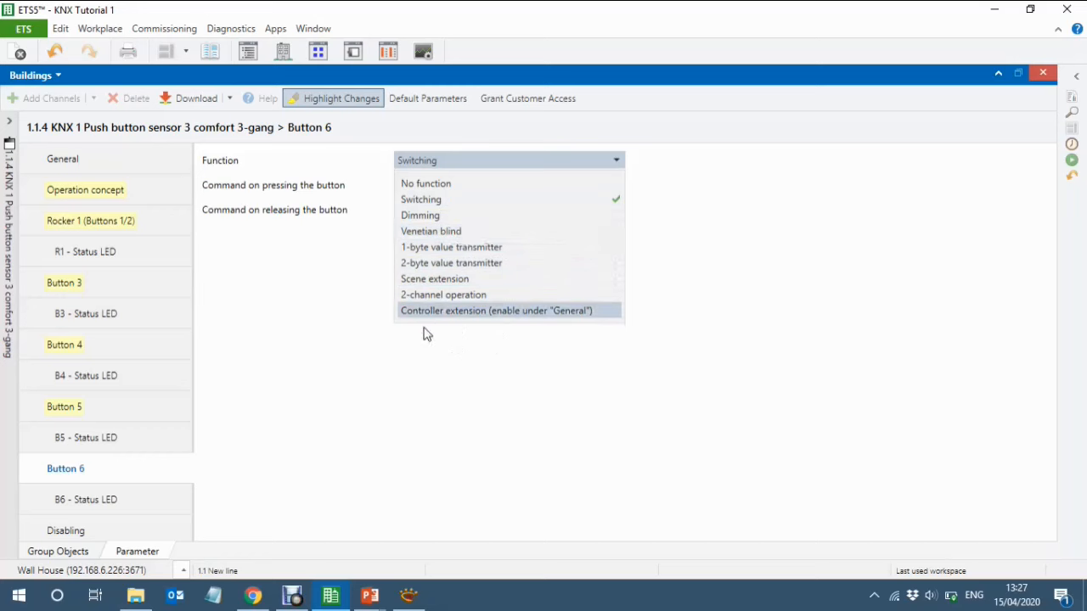
click(471, 202)
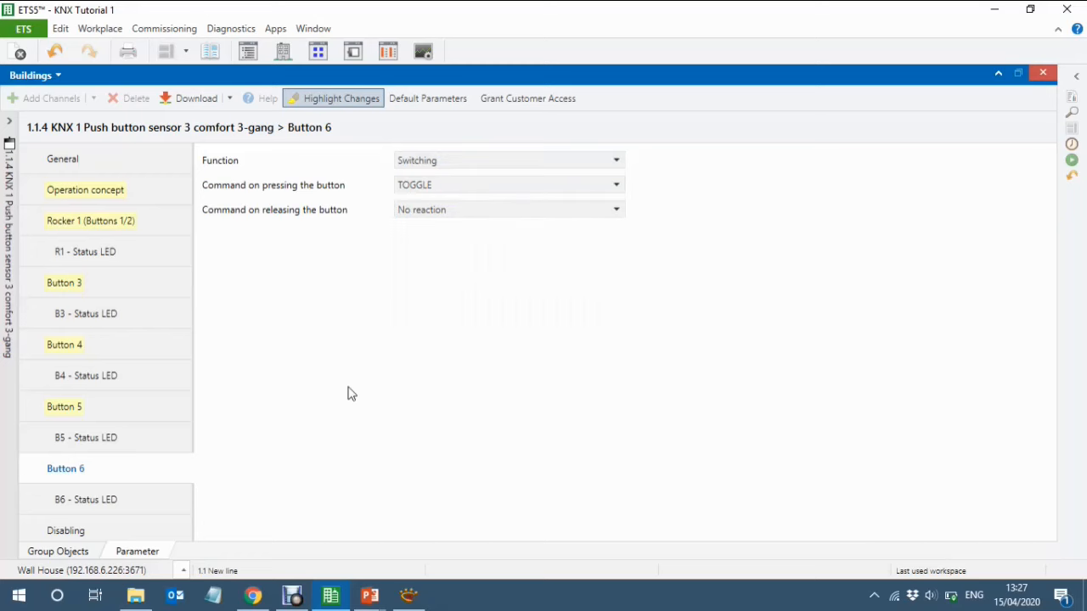
click(92, 507)
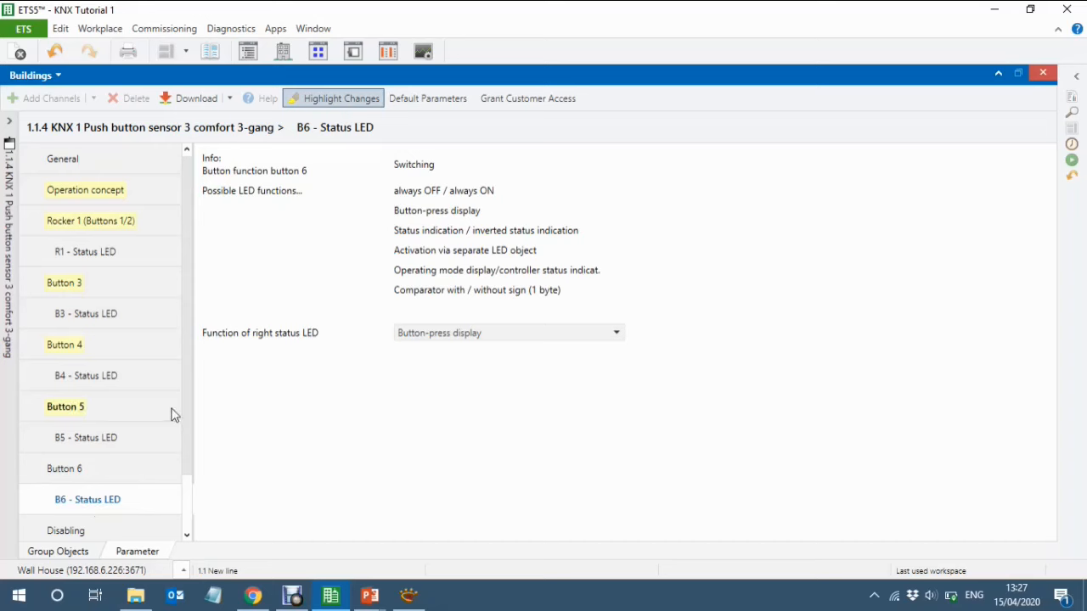
click(83, 474)
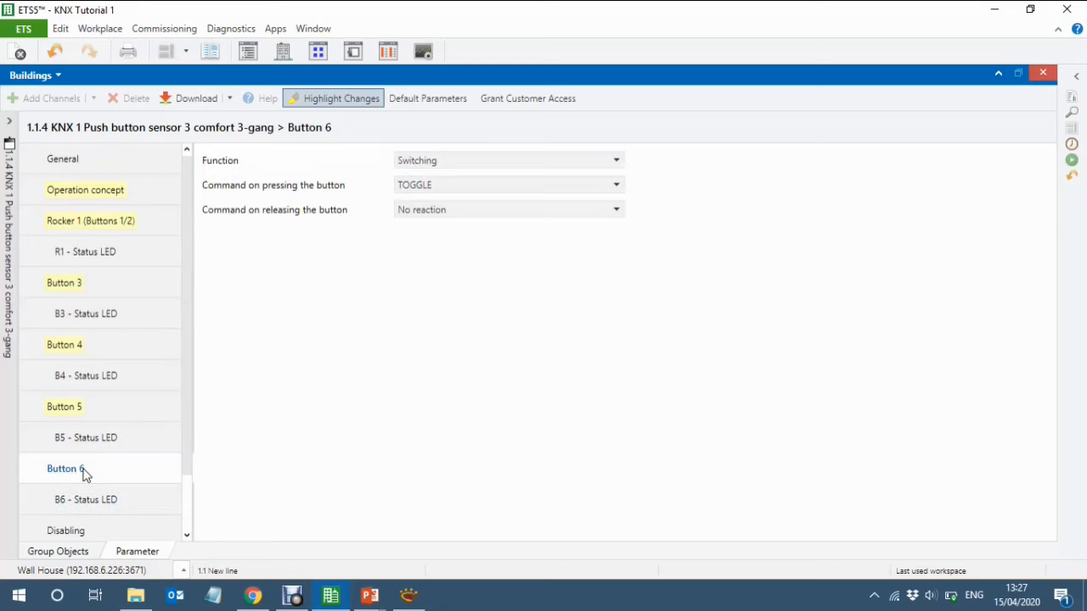
Link Rocker 1's switching object to All Bedroom 2 Lights On/Off (0/1/24) and its dimming object to All Bedroom 2 Rel Dimming (0/1/25)
click(57, 554)
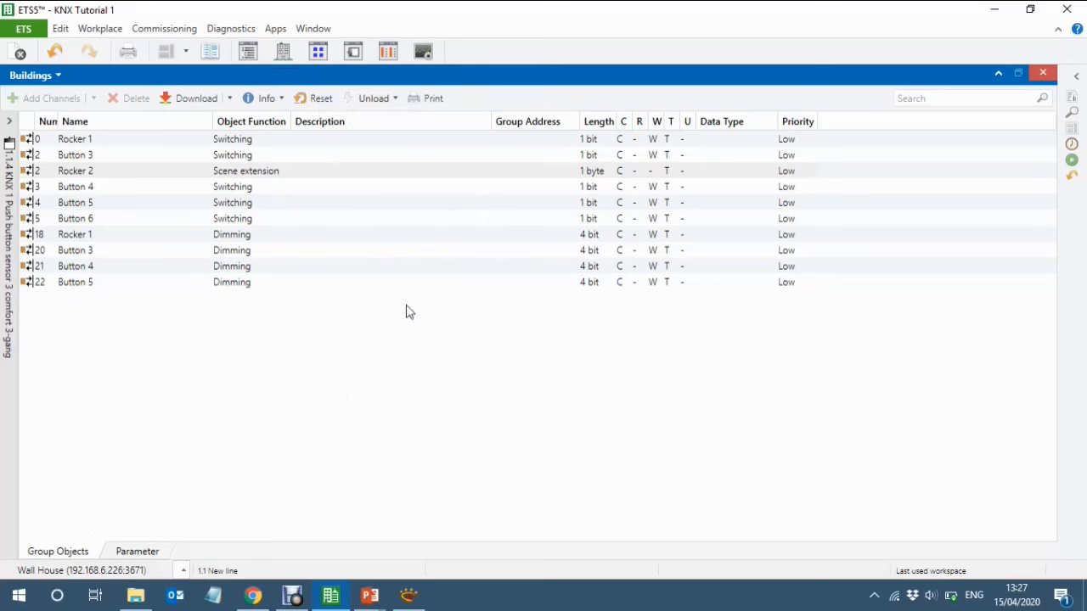
click(317, 51)
click(597, 197)
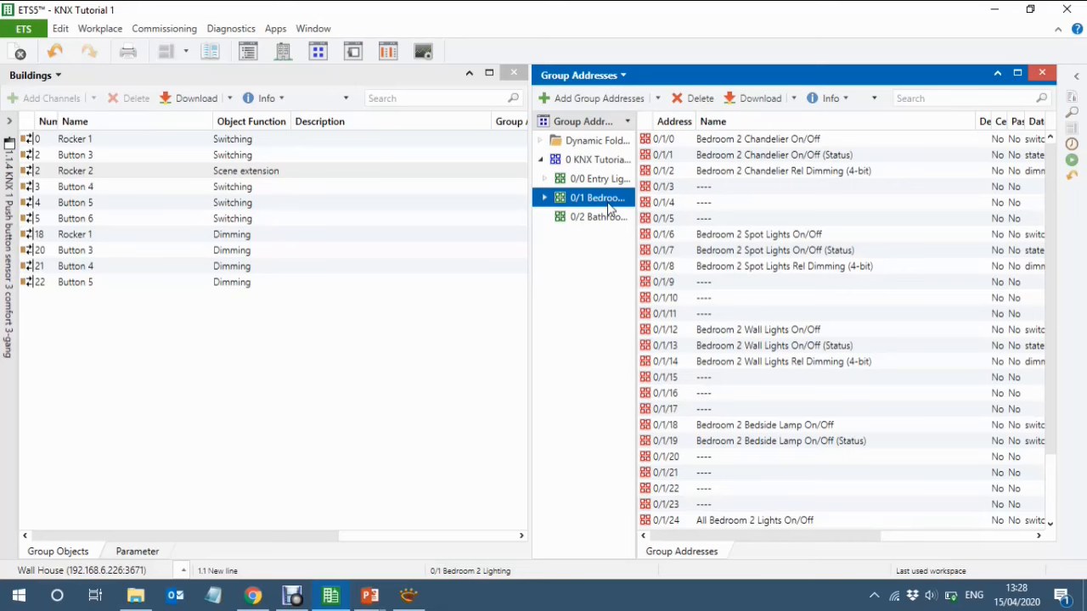
click(636, 272)
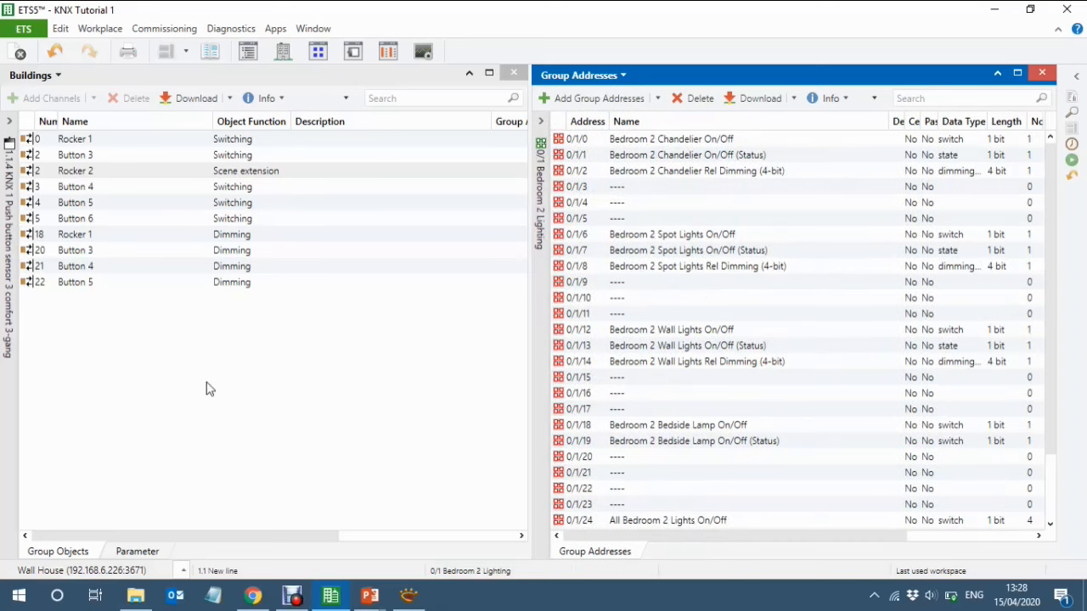
scroll(721, 382, down, 2)
drag(671, 441, 267, 140)
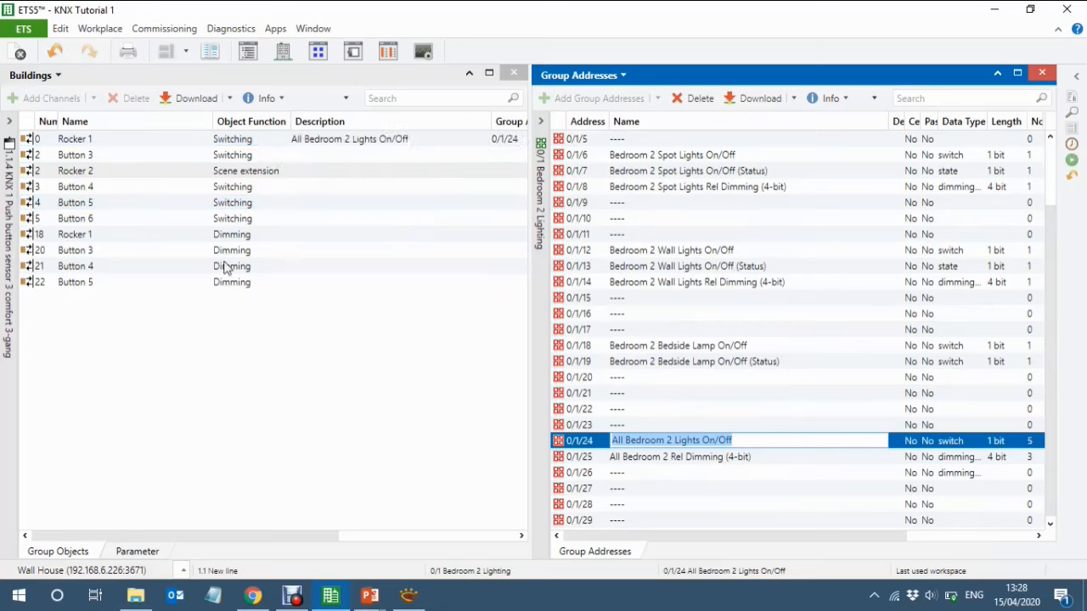
drag(136, 234, 671, 457)
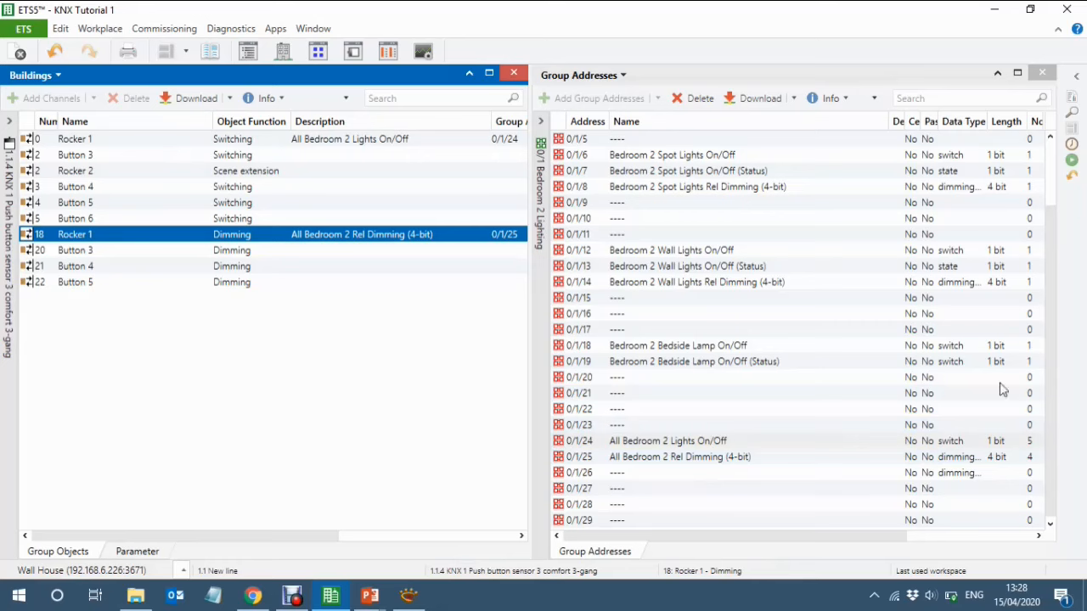
Link Button 3's switching object to Bedroom 2 Chandelier On/Off (0/1/0) and its dimming object to Chandelier Rel Dimming (0/1/2)
drag(1051, 399, 722, 161)
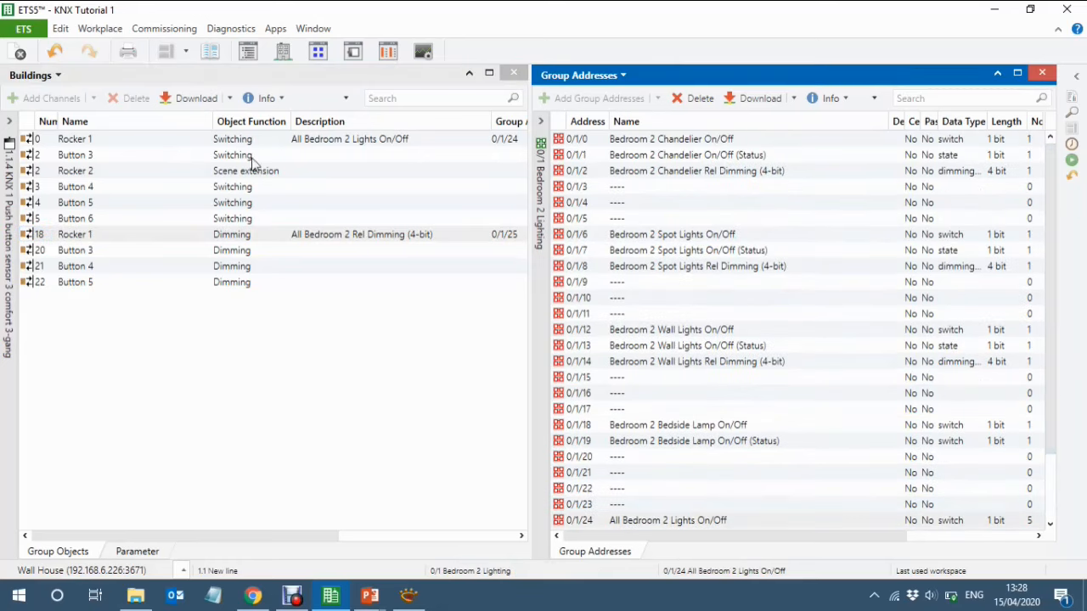
click(199, 160)
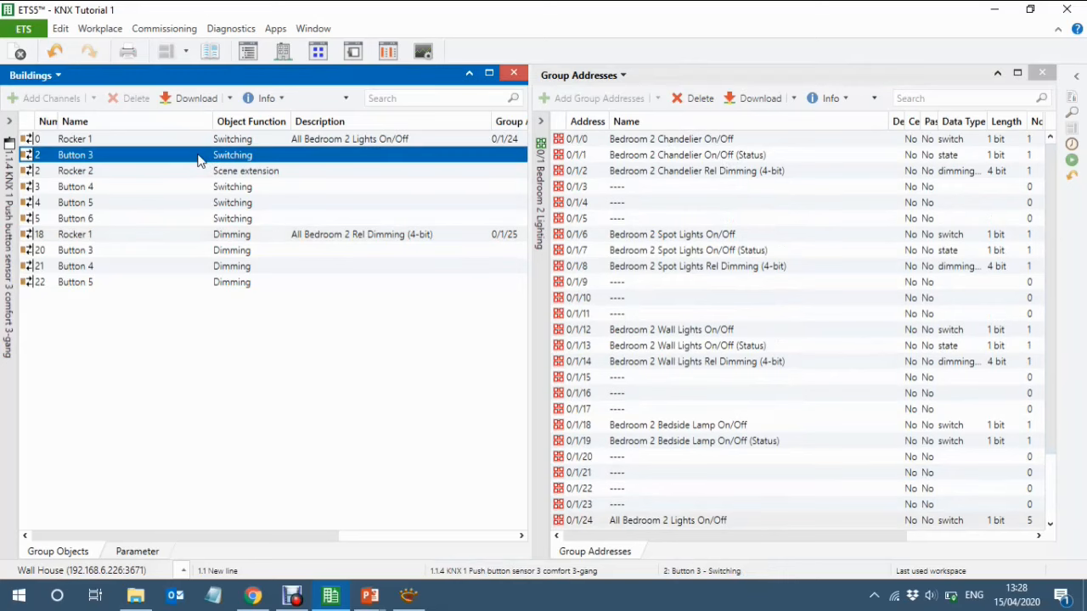
drag(199, 160, 731, 139)
drag(198, 250, 713, 170)
click(682, 171)
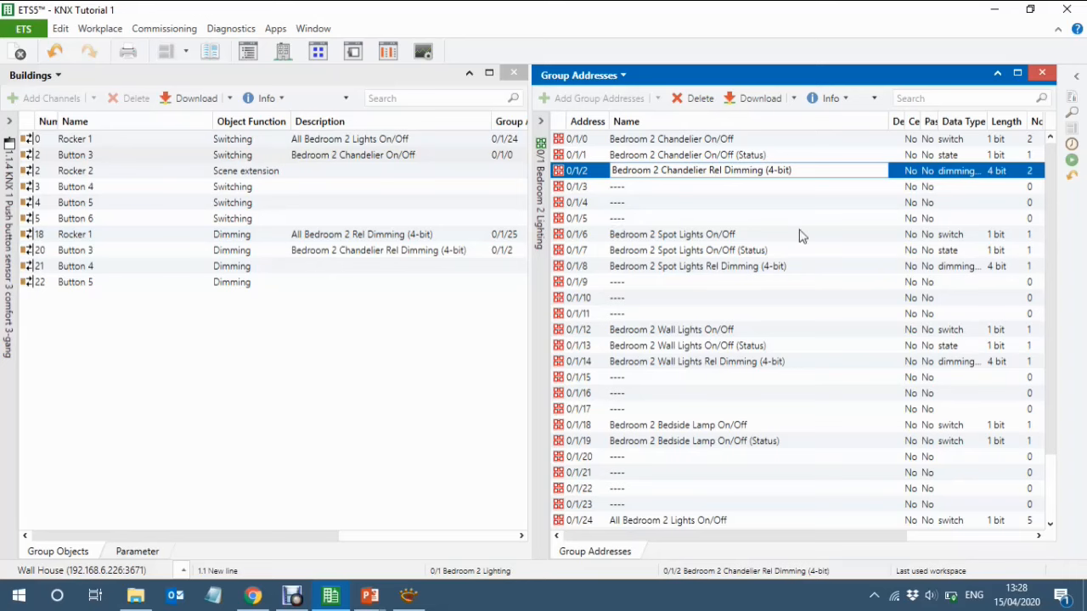
Link Button 4's switching object to Bedroom 2 Spot Lights On/Off (0/1/6) and its dimming object to Spot Lights Rel Dimming (0/1/8)
click(645, 242)
click(647, 243)
drag(645, 241, 358, 193)
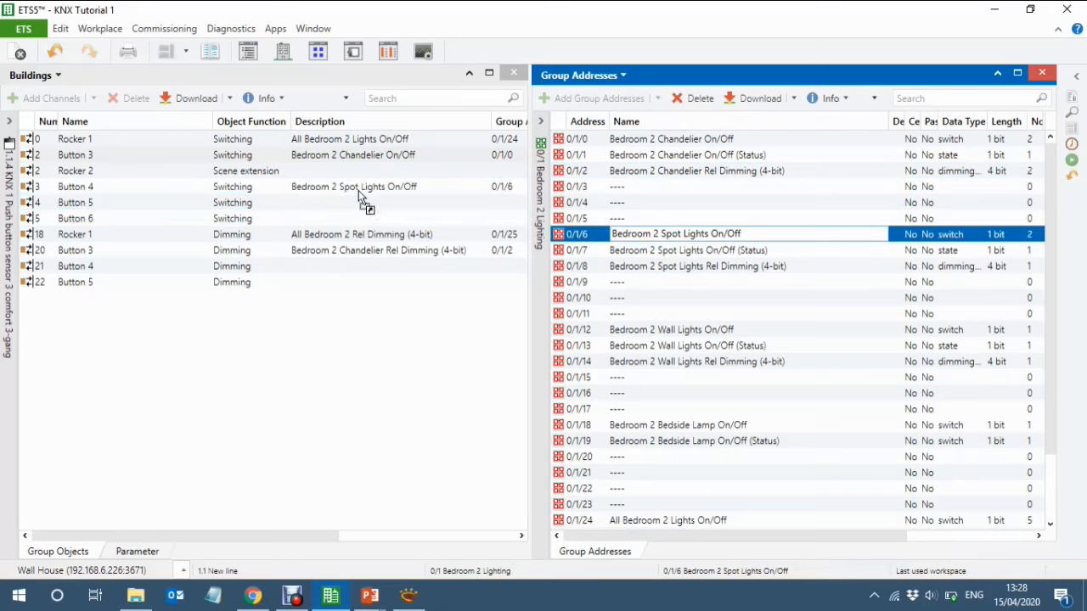
drag(272, 270, 679, 270)
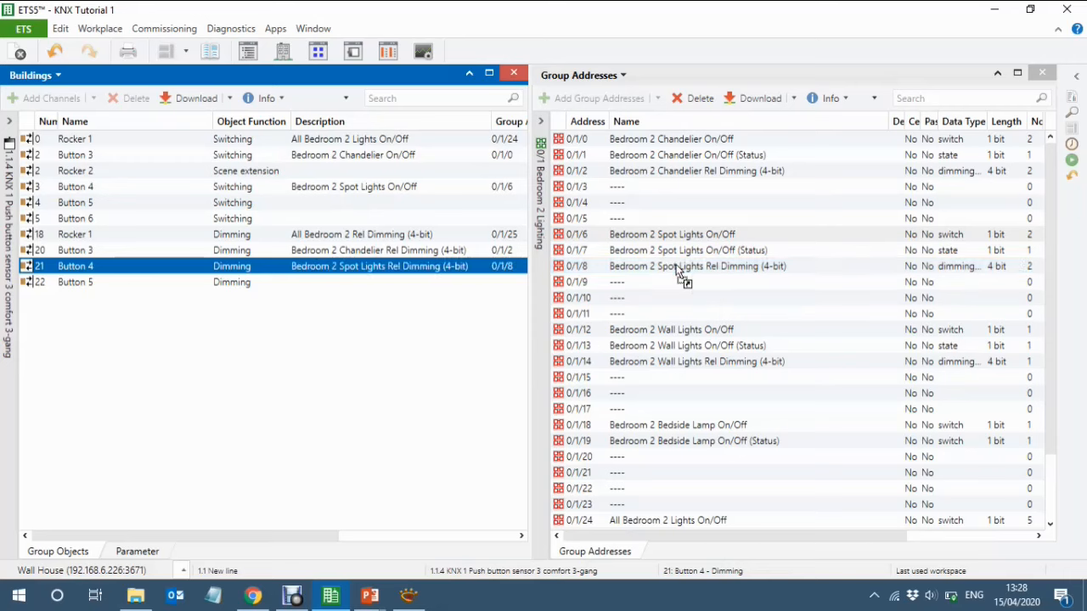
Link Button 5 to Bedroom 2 Wall Lights On/Off (0/1/12) and Rel Dimming (0/1/14), and Button 6 to Bedside Lamp On/Off (0/1/18)
click(705, 335)
drag(706, 337, 341, 202)
drag(127, 282, 751, 359)
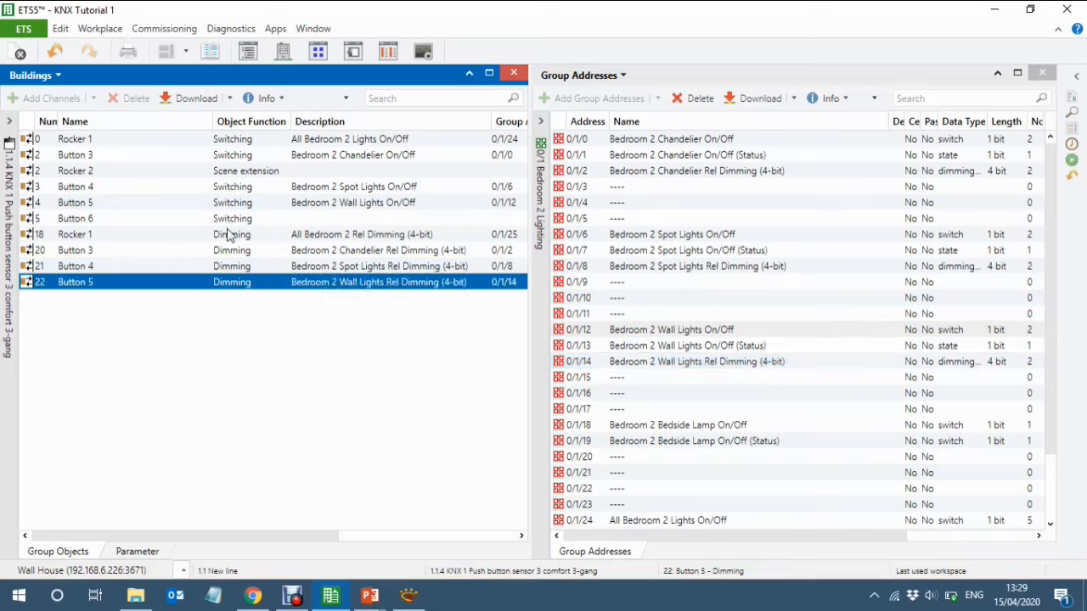
drag(140, 220, 730, 425)
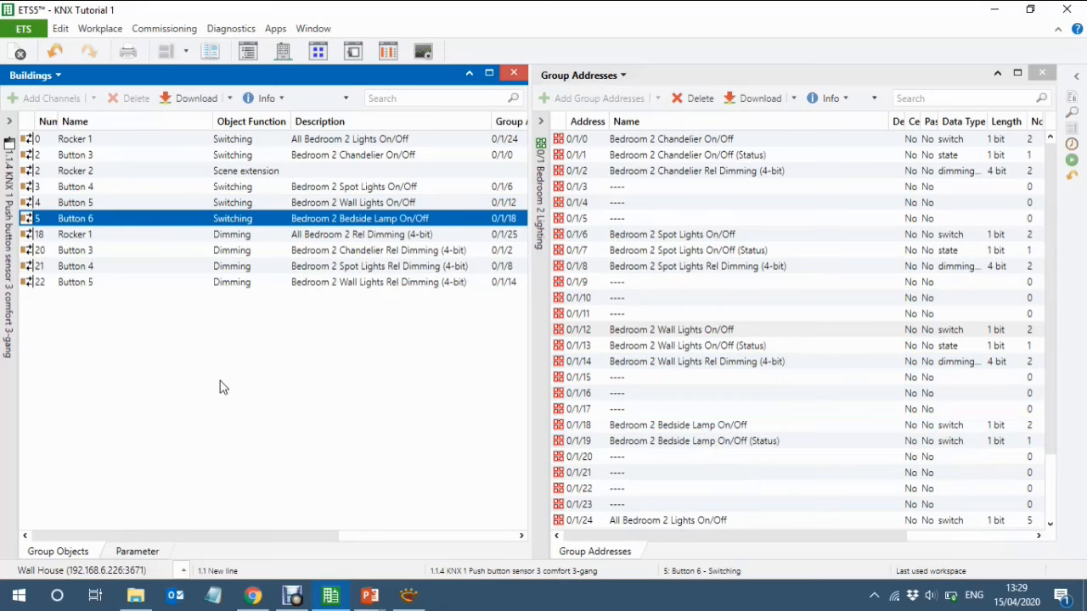
Set the brightness detection application of Bathroom presence detector 1.1.5 to Inactive
click(9, 411)
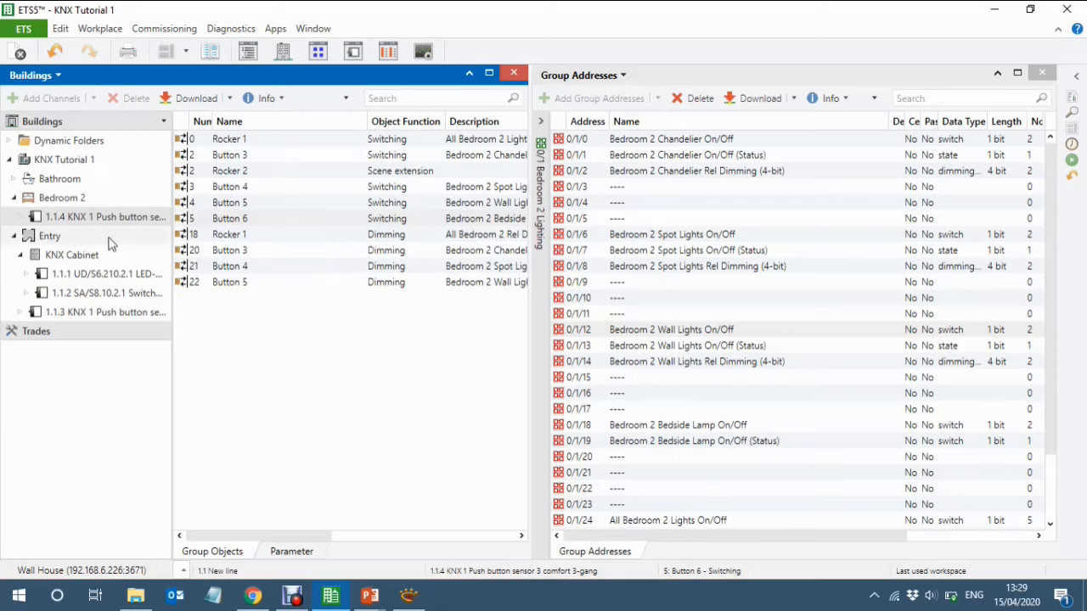
click(12, 181)
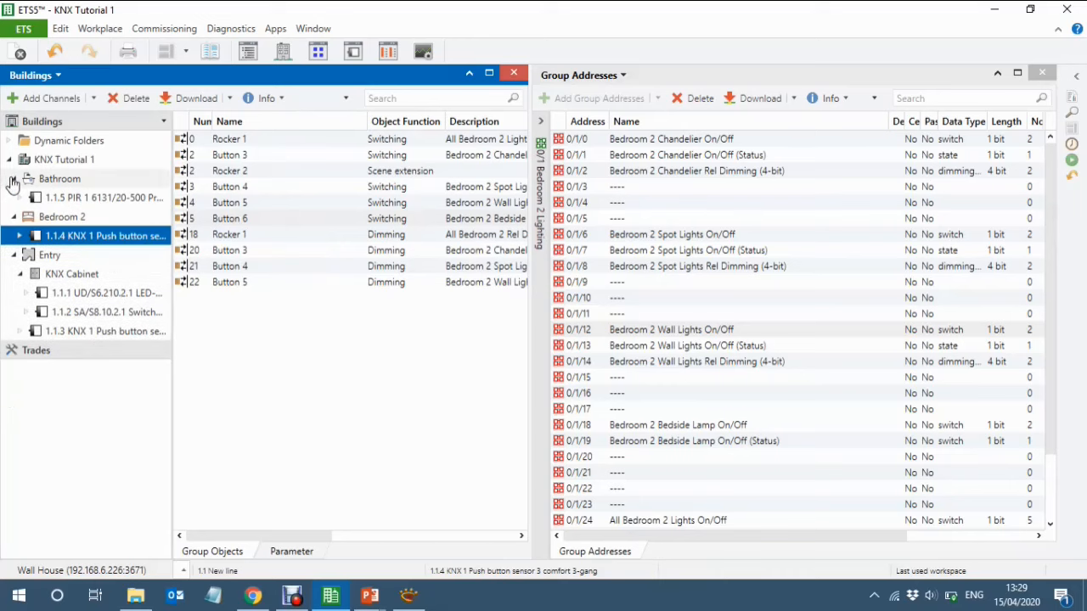
click(78, 200)
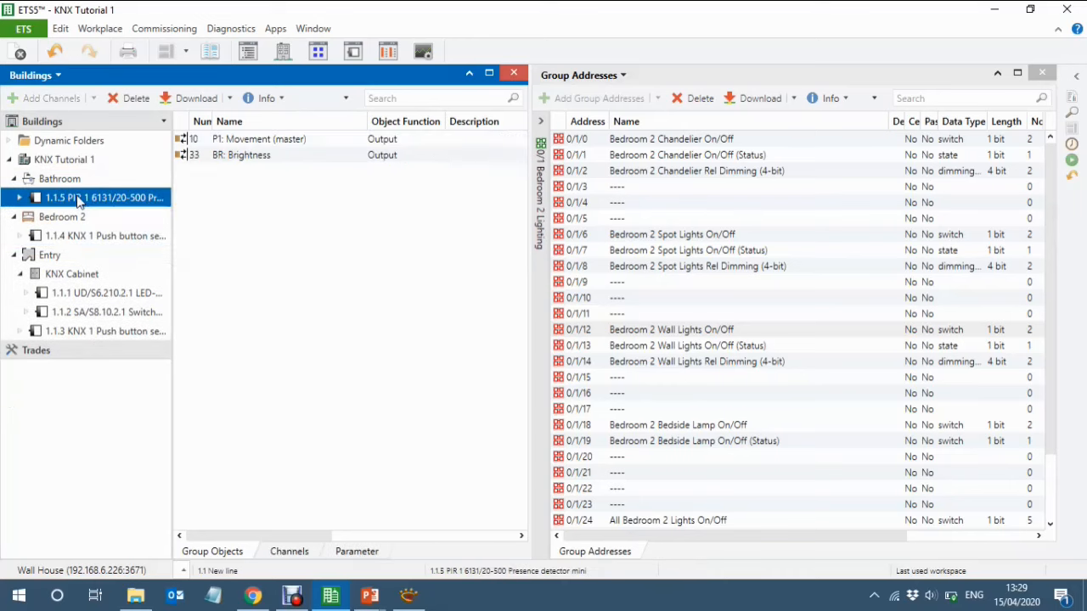
click(172, 291)
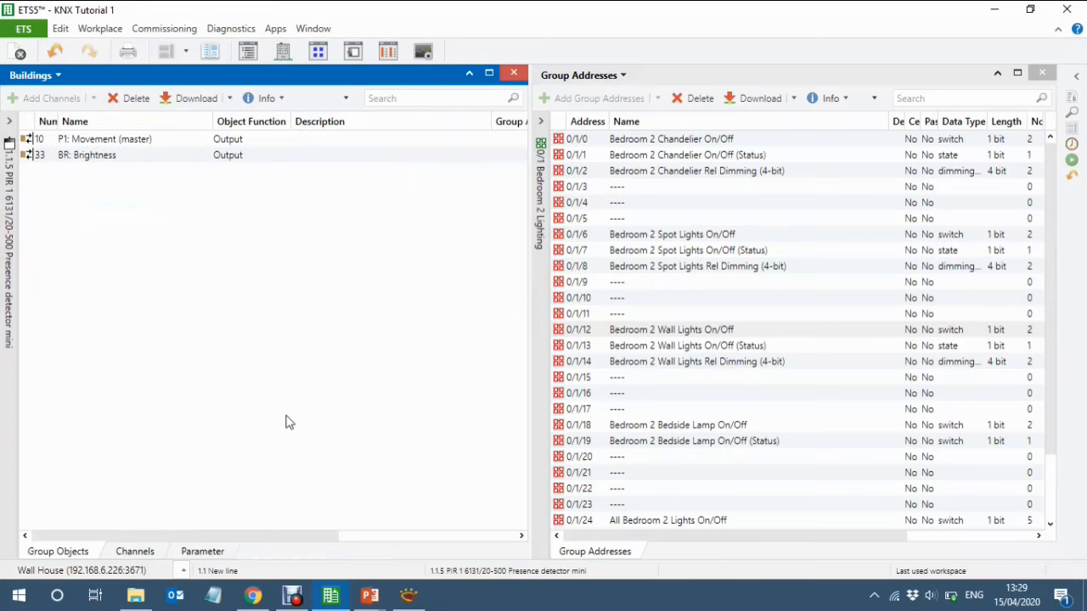
click(198, 556)
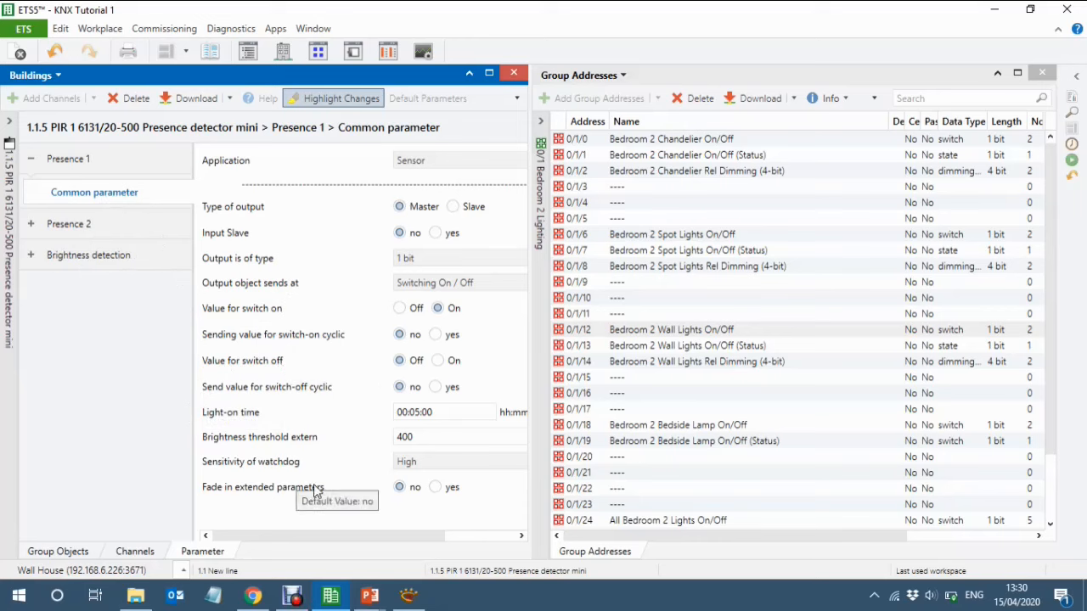
click(30, 256)
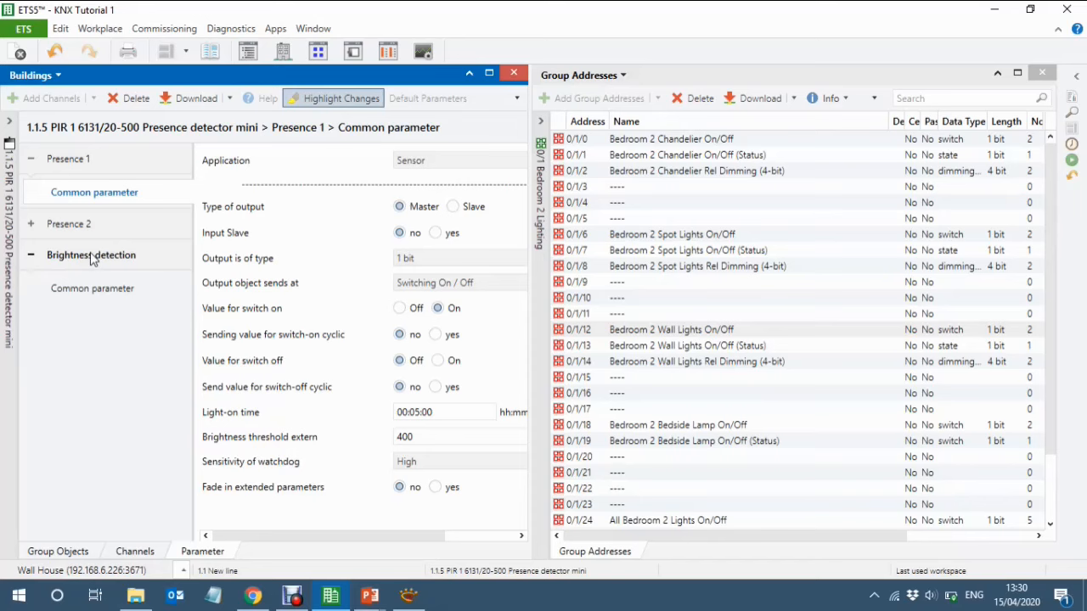
click(92, 288)
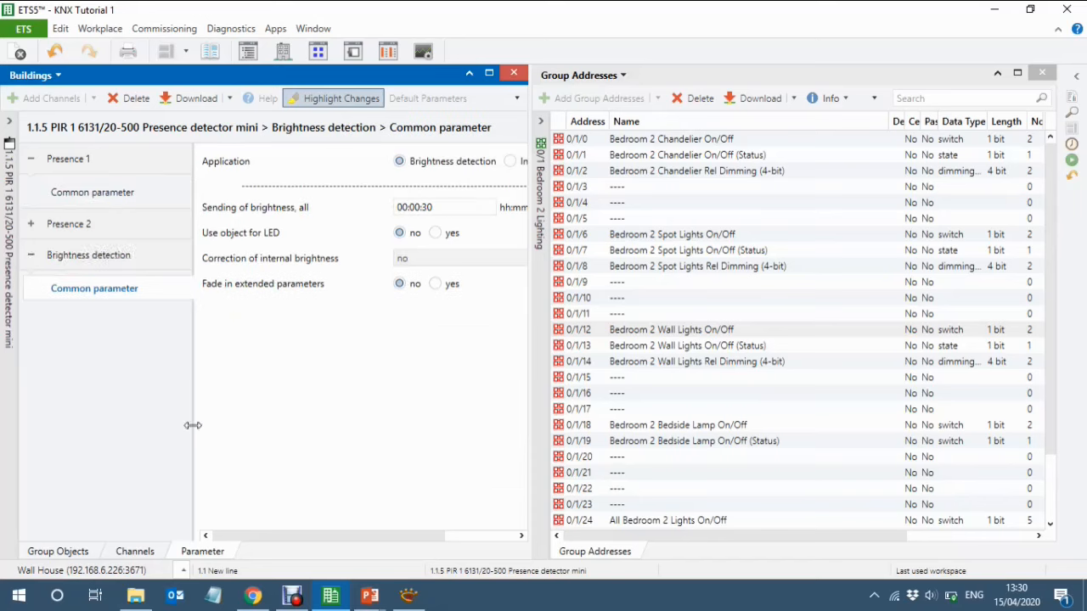
click(411, 162)
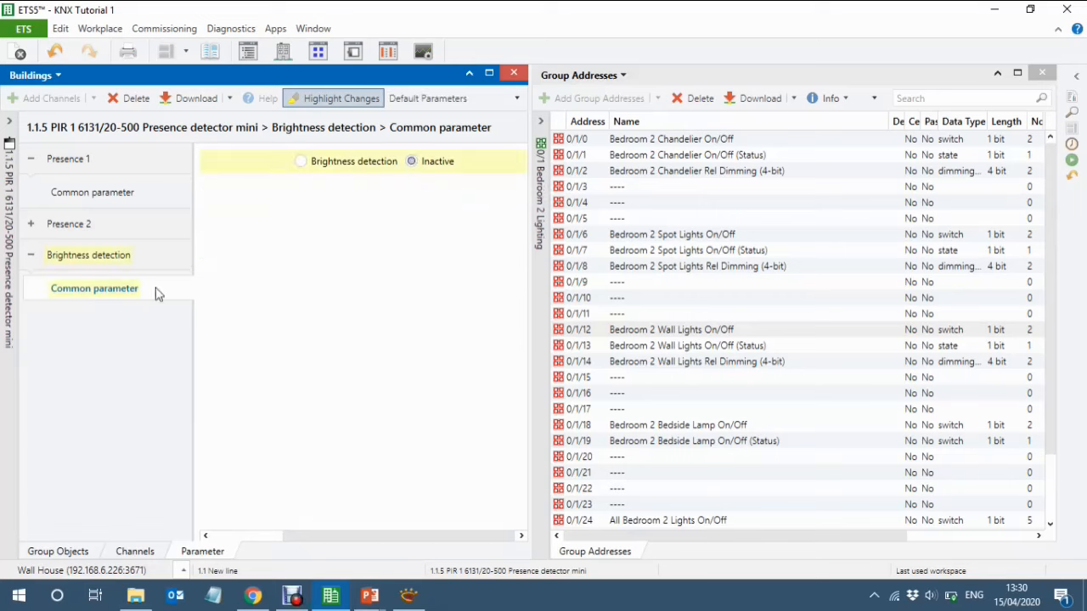
Examine the Presence 1 common parameters of detector 1.1.5, including the watchdog sensitivity options, and bring the building tree back into view
click(69, 161)
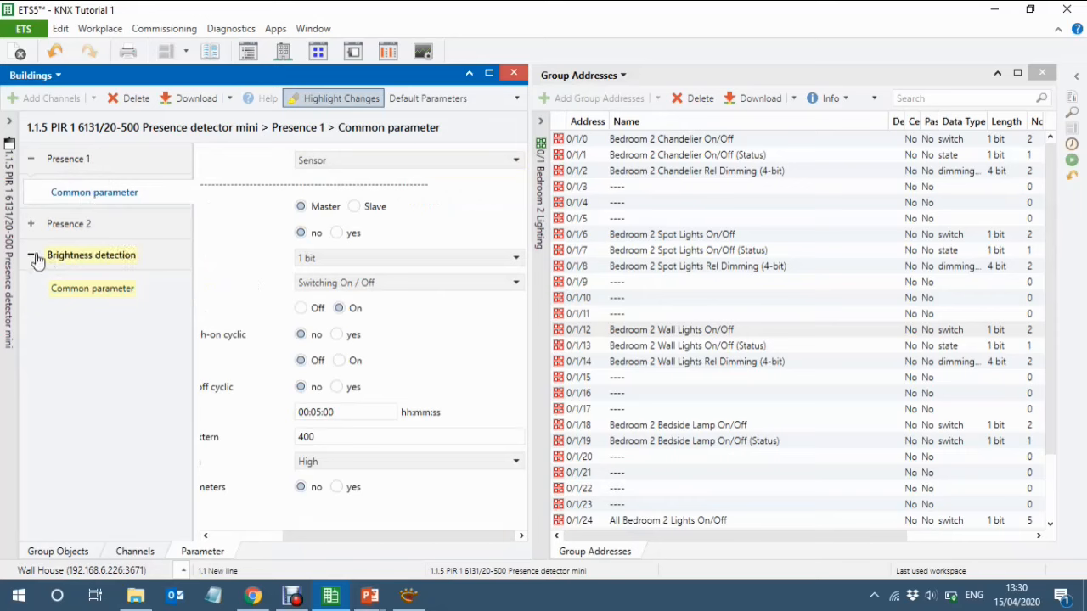
click(195, 368)
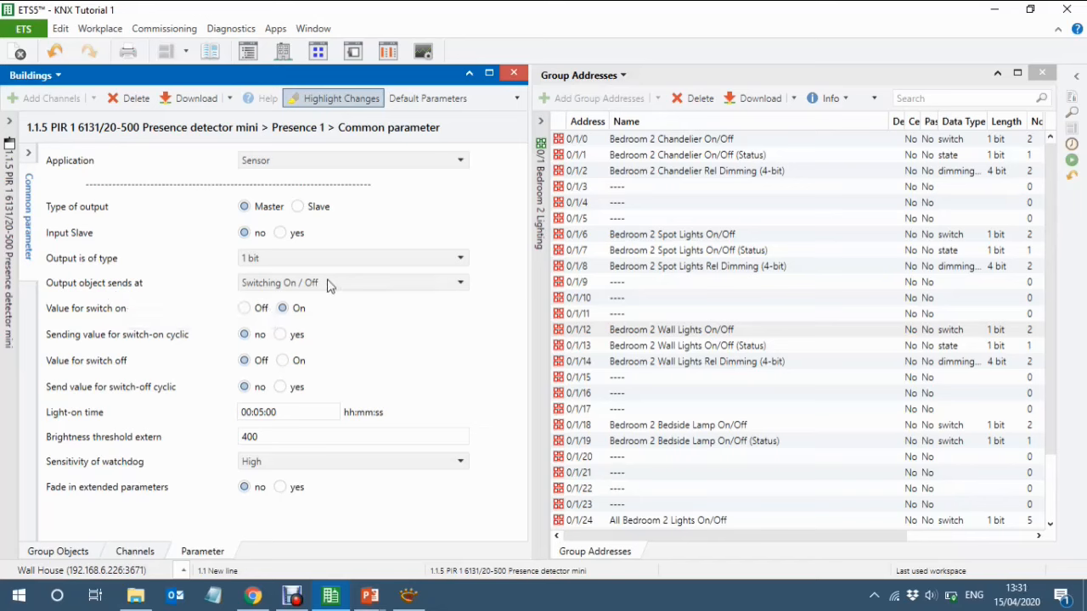
click(340, 460)
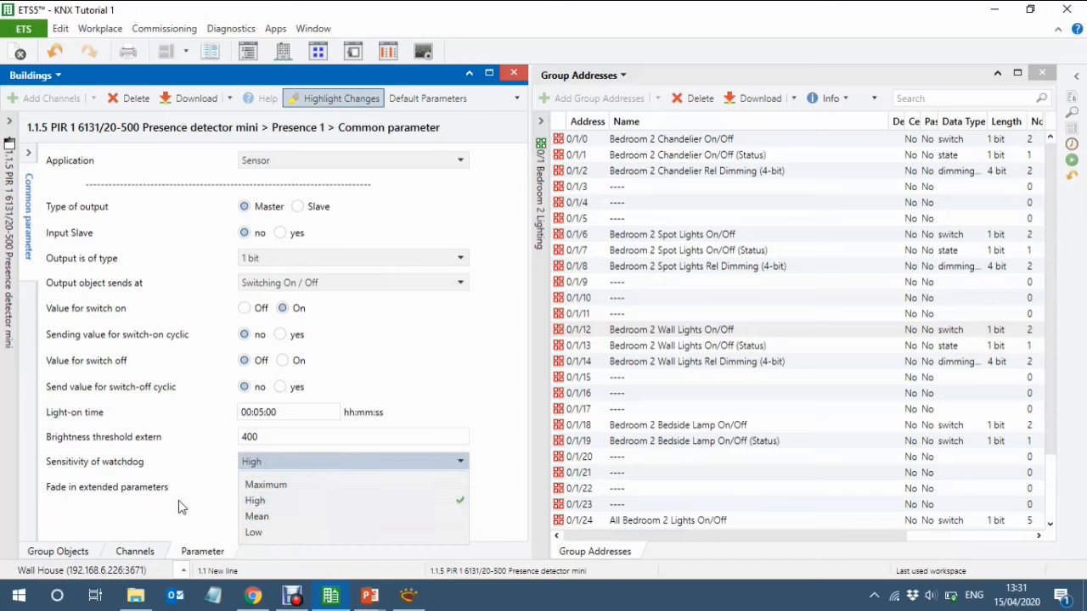
click(157, 524)
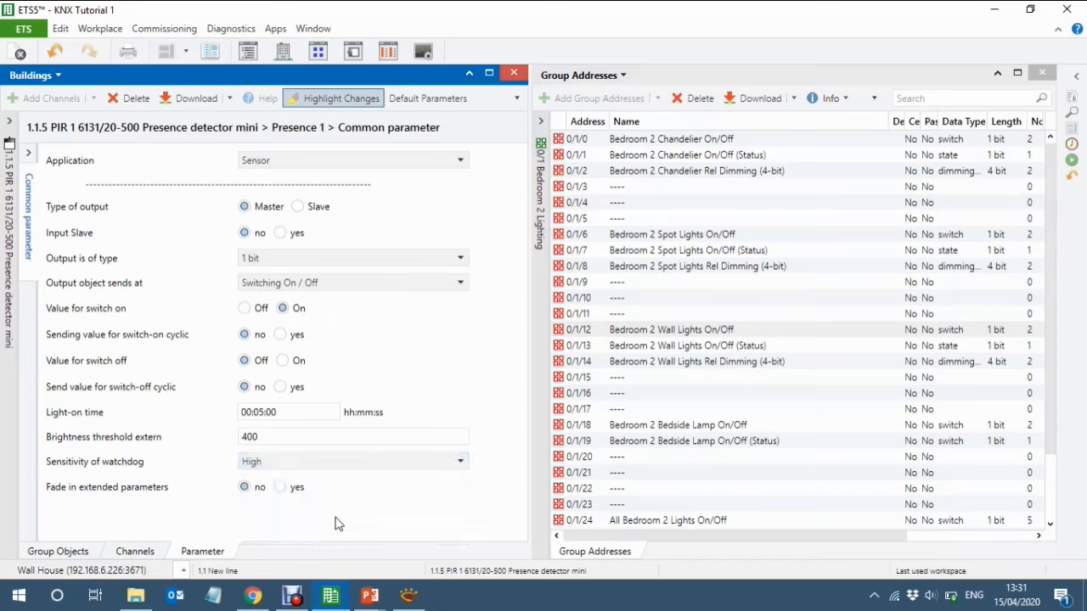
click(17, 415)
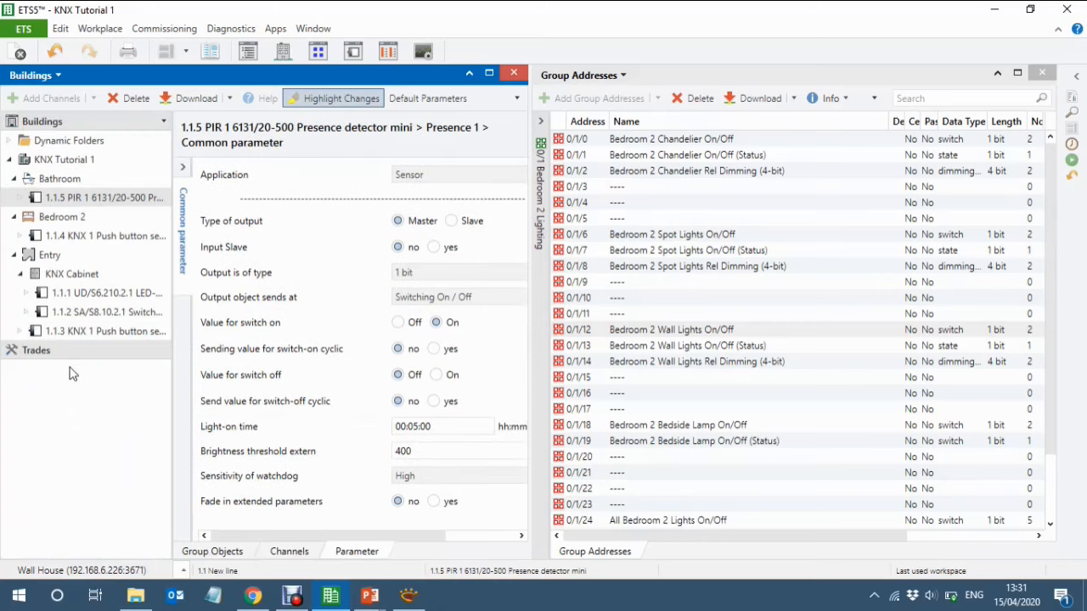
Add a group address named "Bathroom On/Off" to the 0/2 Bathroom Lighting & Fan middle group
click(540, 121)
click(594, 216)
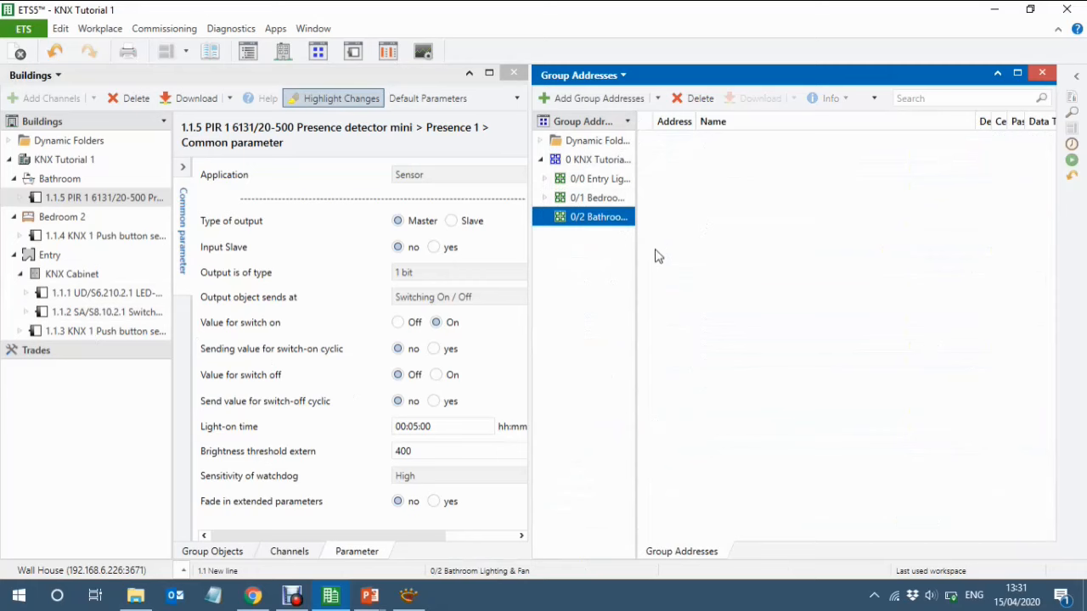
right_click(602, 219)
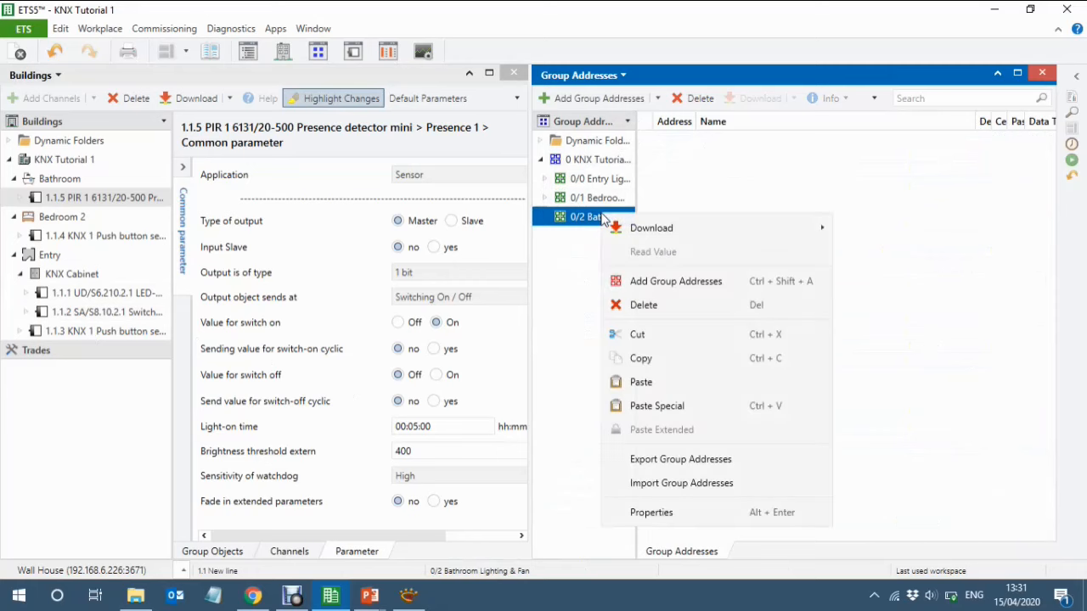
click(701, 288)
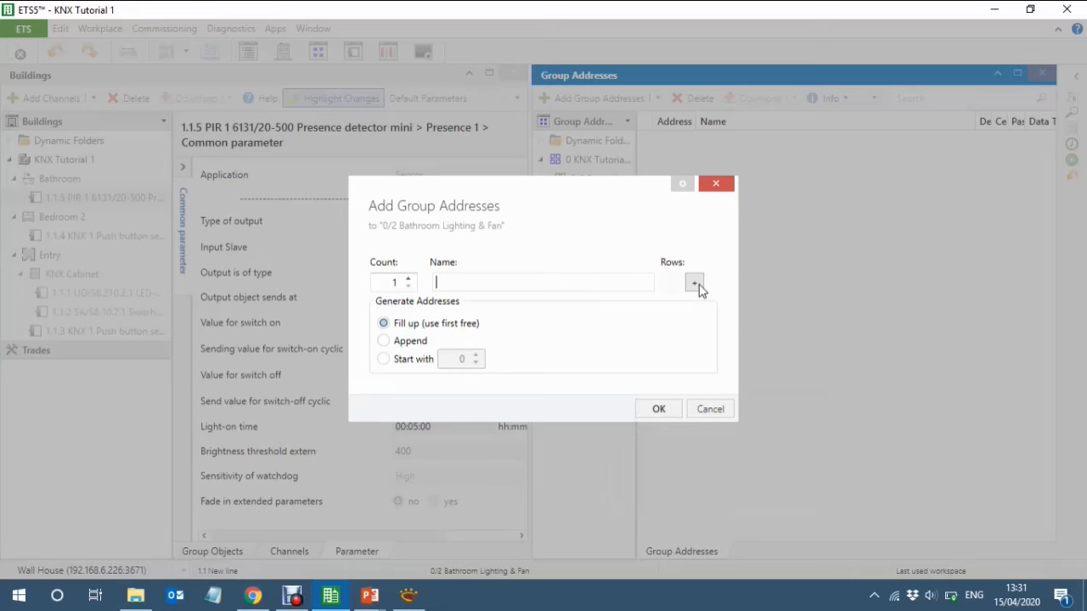
text(Bathroom On/Off)
click(659, 409)
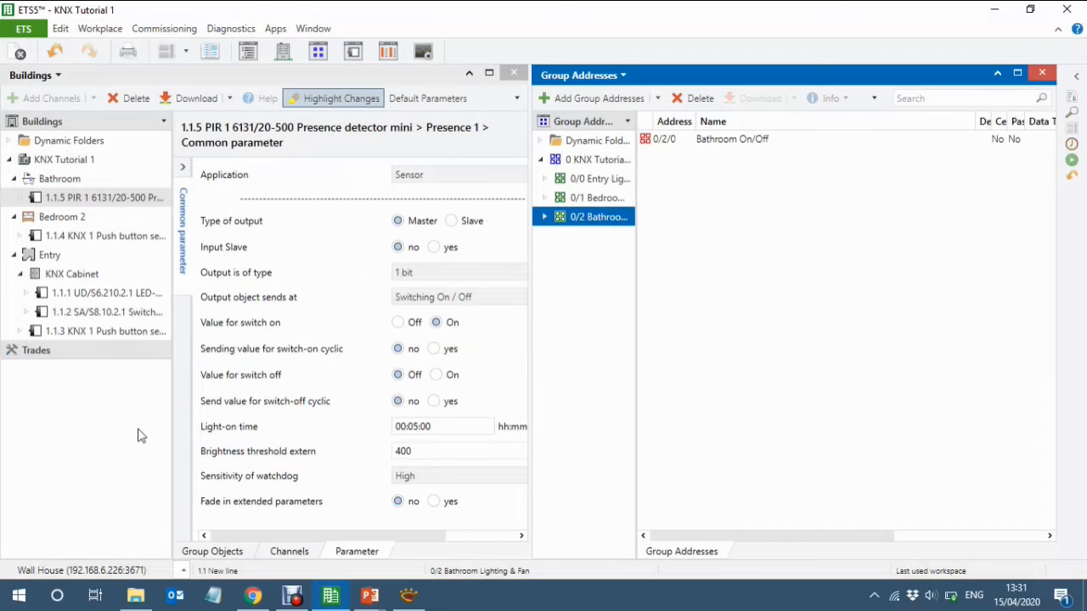
Link the Switch objects of outputs C, D and E on switch actuator 1.1.2 to Bathroom On/Off (0/2/0)
click(206, 551)
click(85, 314)
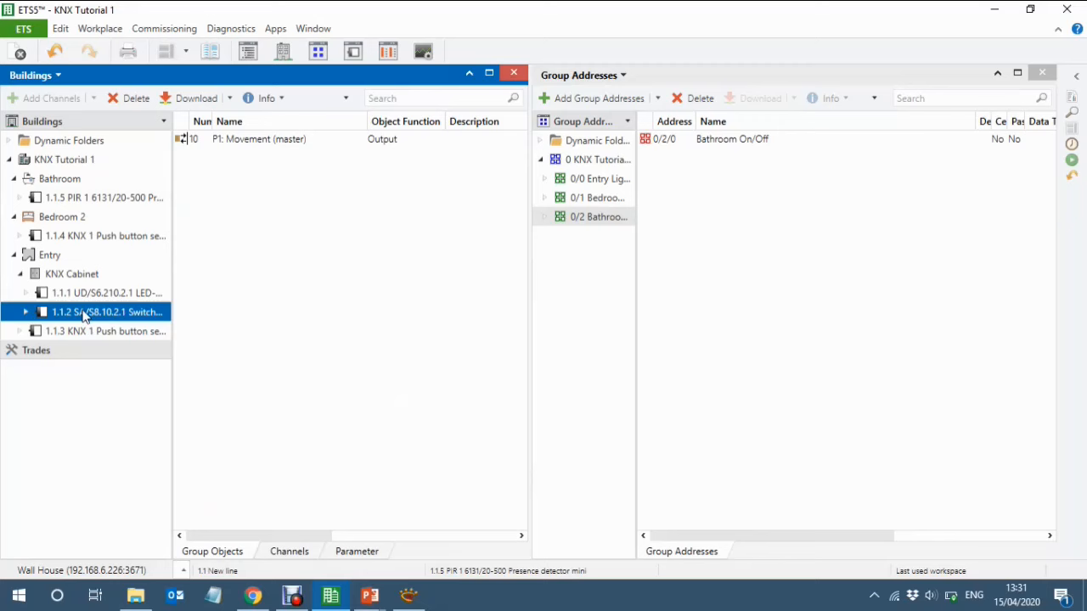
click(172, 425)
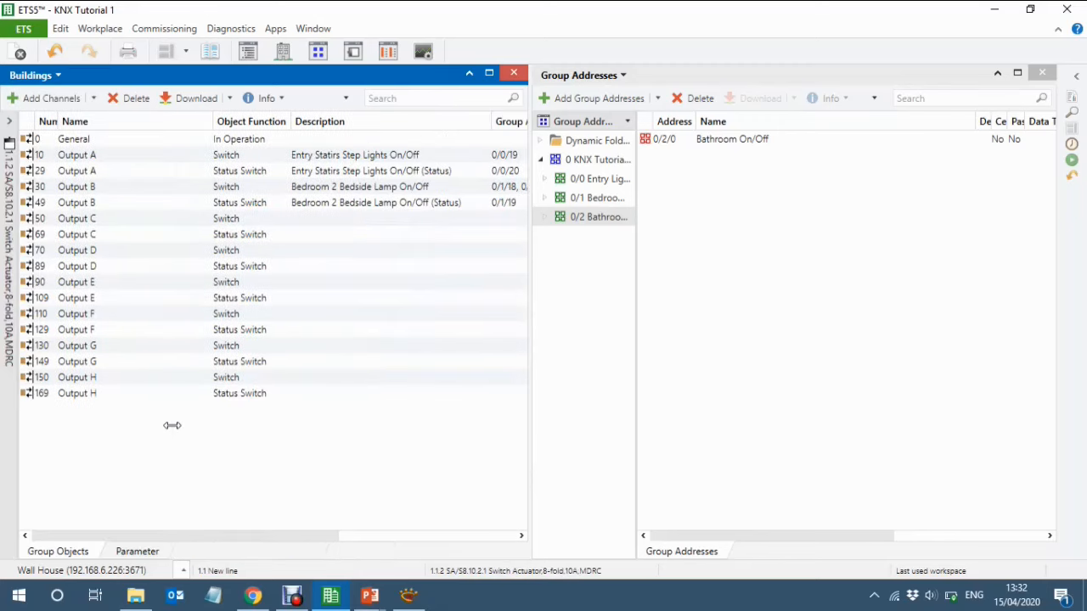
click(315, 222)
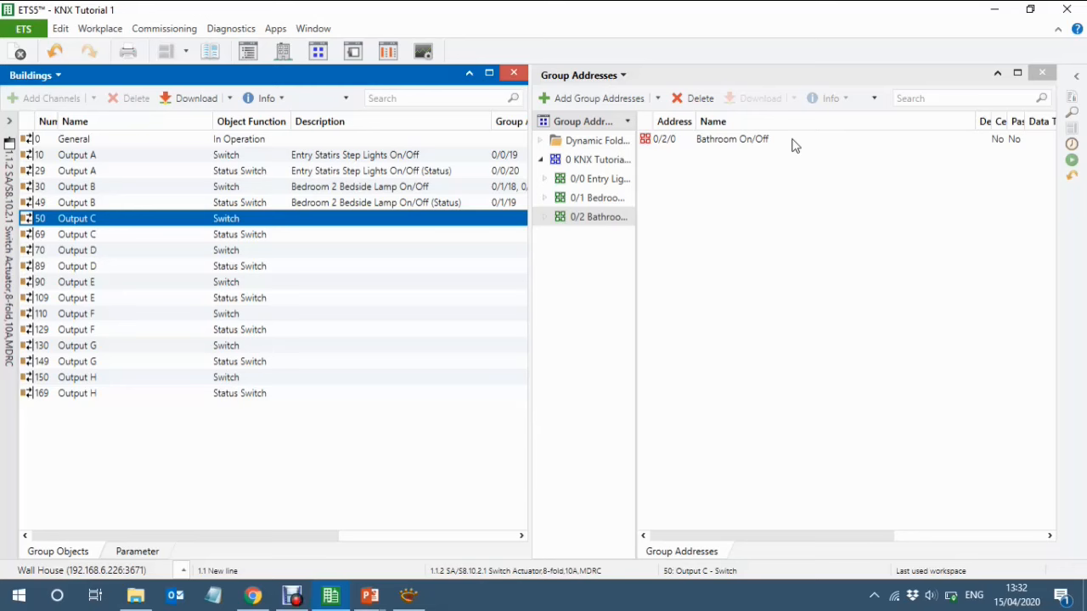
ctrl+click(124, 251)
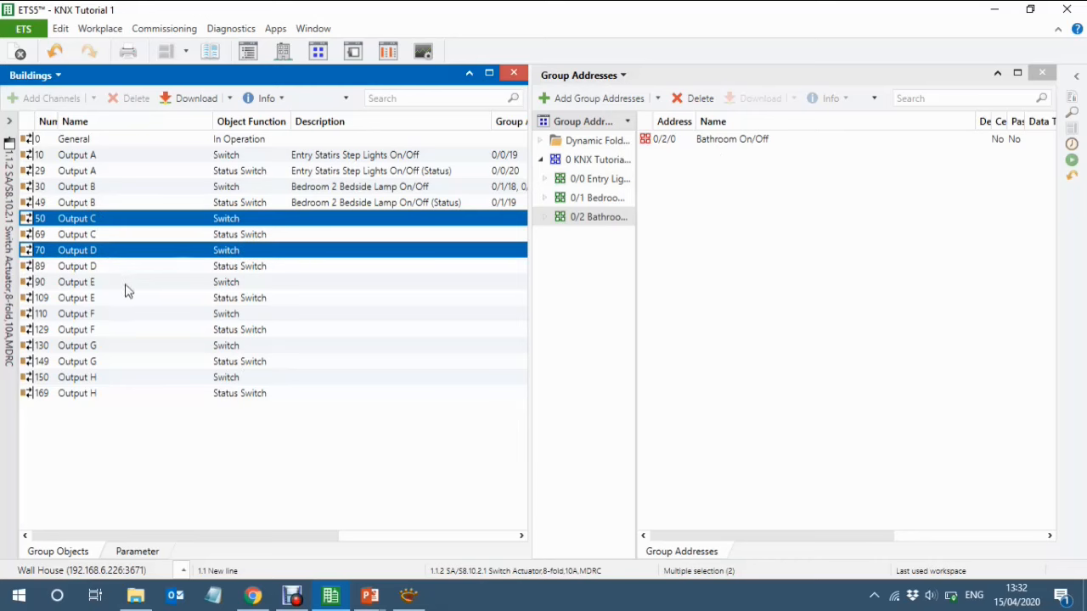
ctrl+click(127, 290)
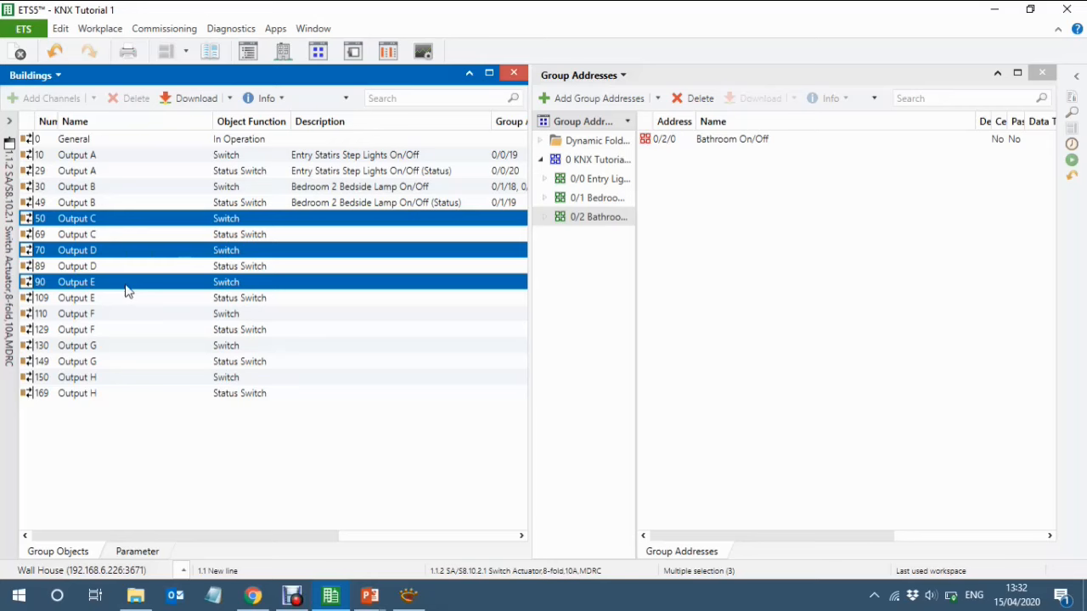
drag(127, 291, 740, 146)
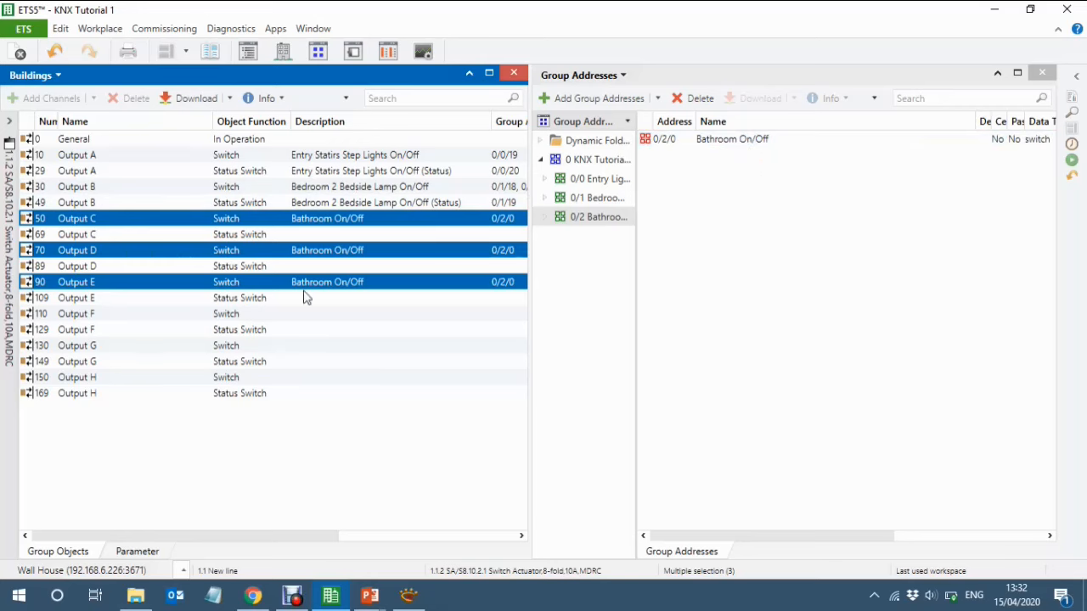
Change the description of Output C's Switch object to "Bathroom Spot Lights On/Off"
click(378, 221)
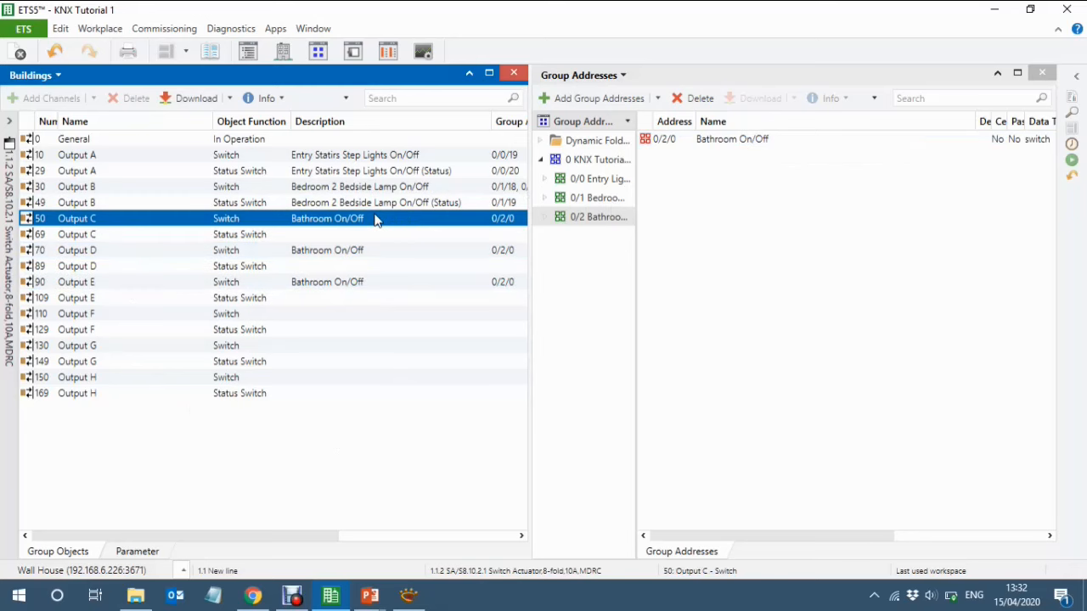
click(381, 220)
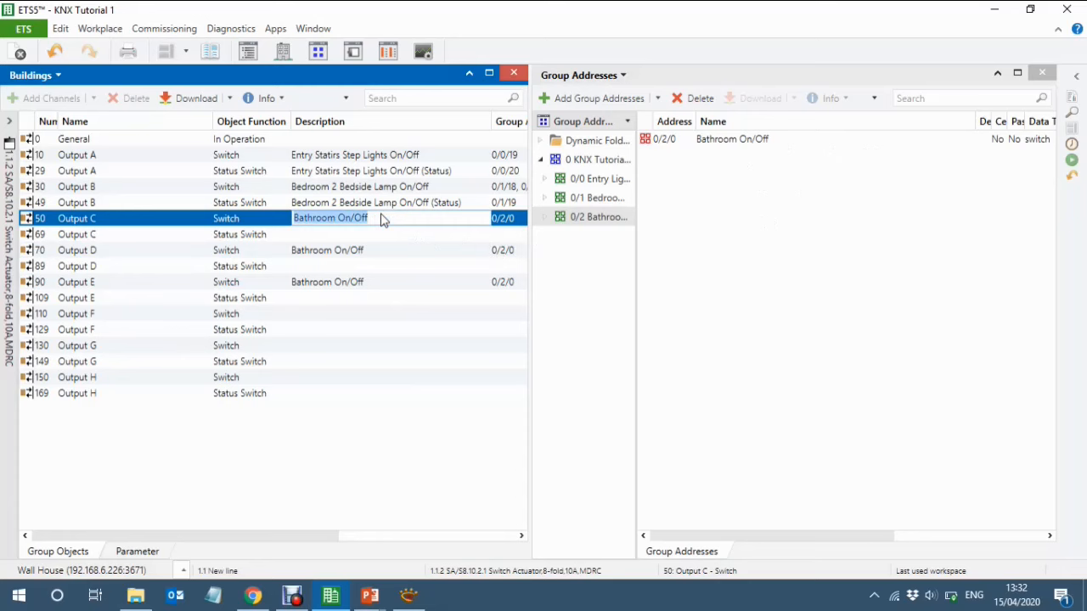
text(Bathroom Spot )
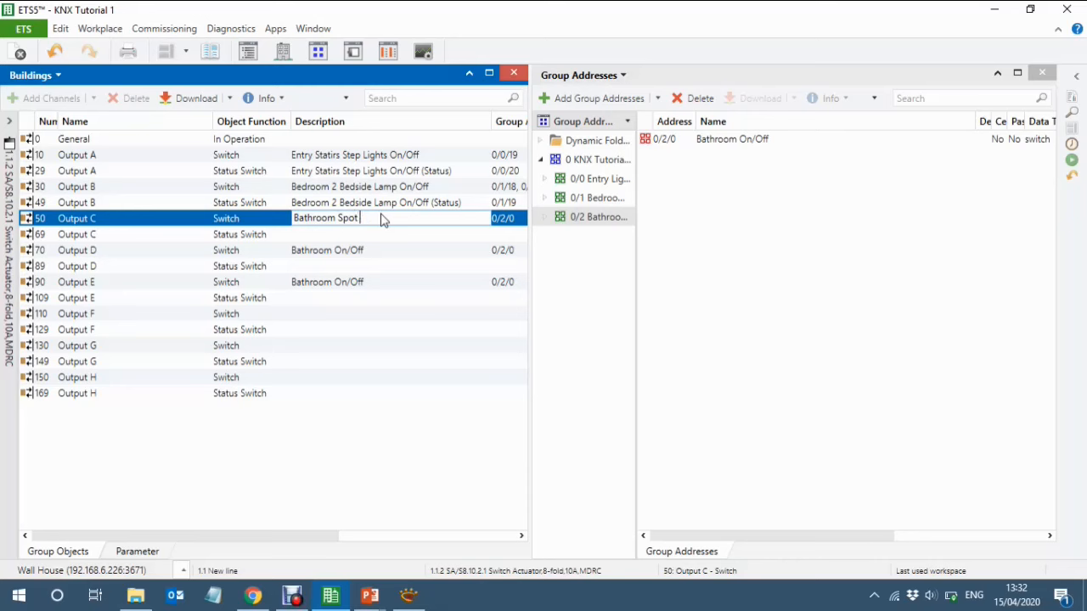
text(Lights On/Off)
Change the description of Output D's Switch object to "Bathroom Mirror Light On/Off"
click(379, 255)
click(378, 255)
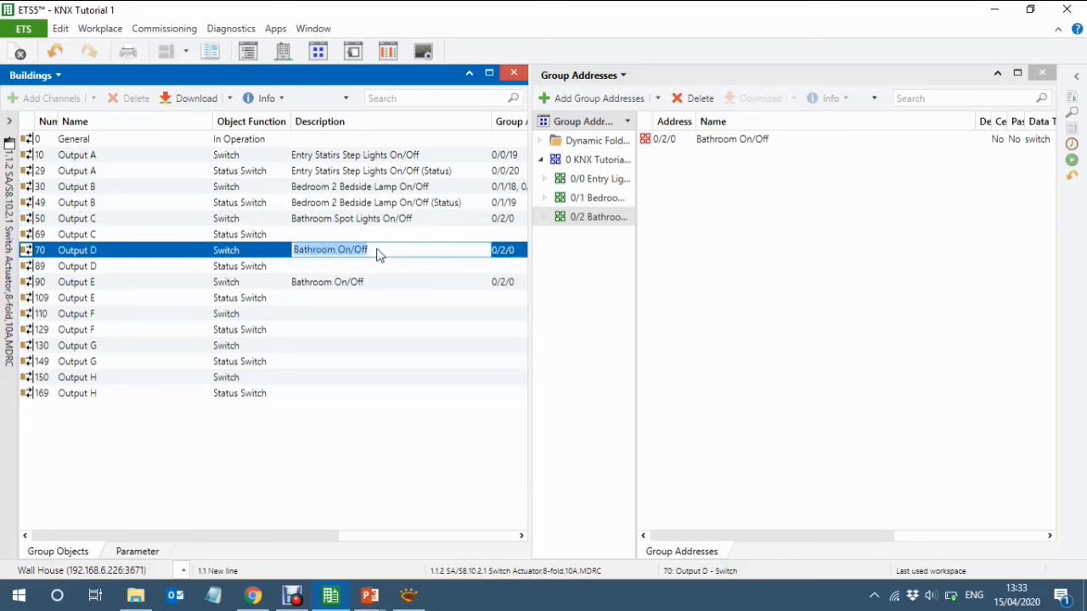
click(379, 255)
key(BackSpace)
key(BackSpace)
key(BackSpace)
key(BackSpace)
key(BackSpace)
key(BackSpace)
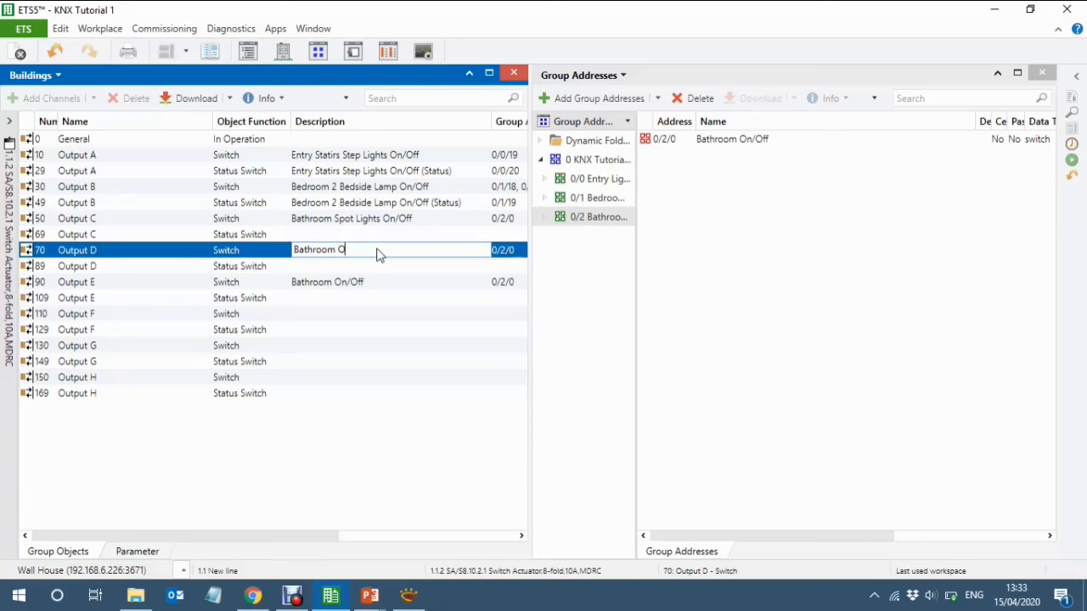
text(Mirror Light On/Off)
Change the description of Output E's Switch object to "Bathroom Fan On/Off"
click(371, 290)
click(371, 288)
click(371, 289)
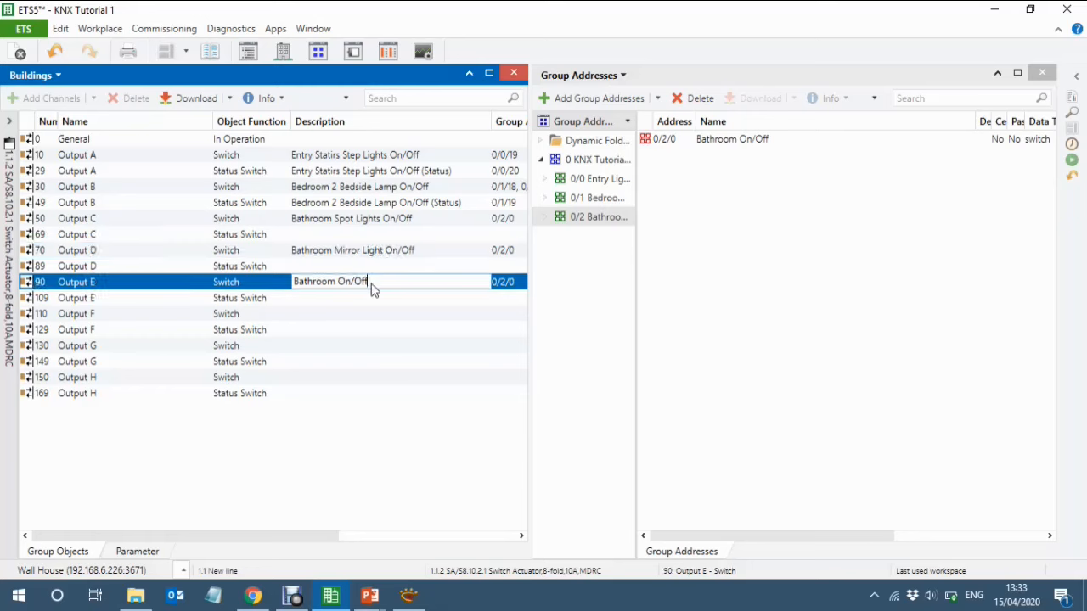
key(BackSpace)
key(BackSpace)
key(BackSpace)
key(BackSpace)
key(BackSpace)
key(BackSpace)
text(Fan On/Off)
click(156, 303)
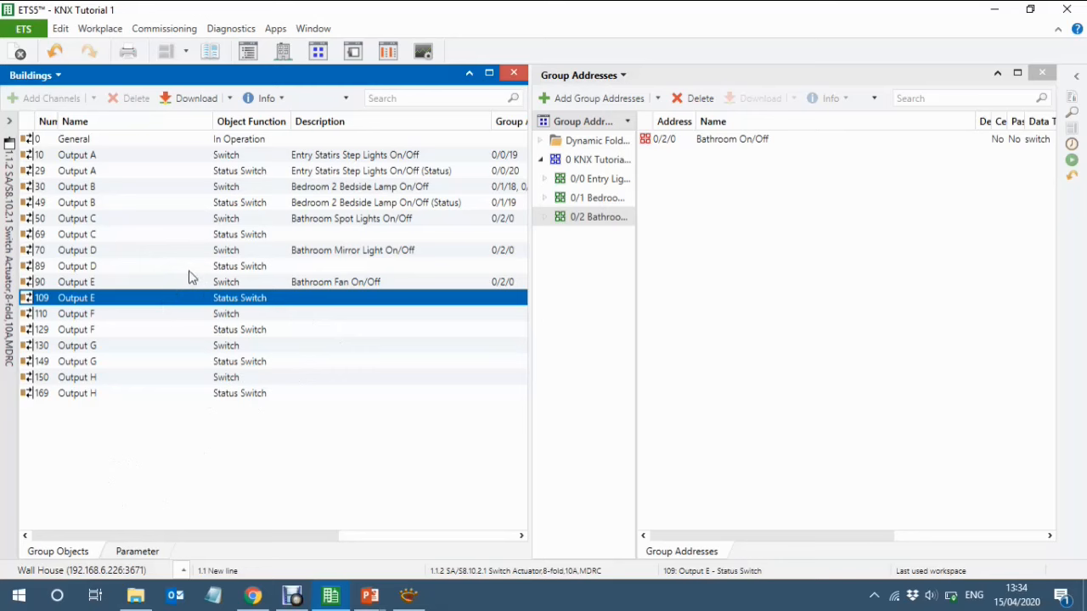
Close the Group Addresses window and enable the delay, staircase lighting and flashing time functions for output E of switch actuator 1.1.2
click(147, 284)
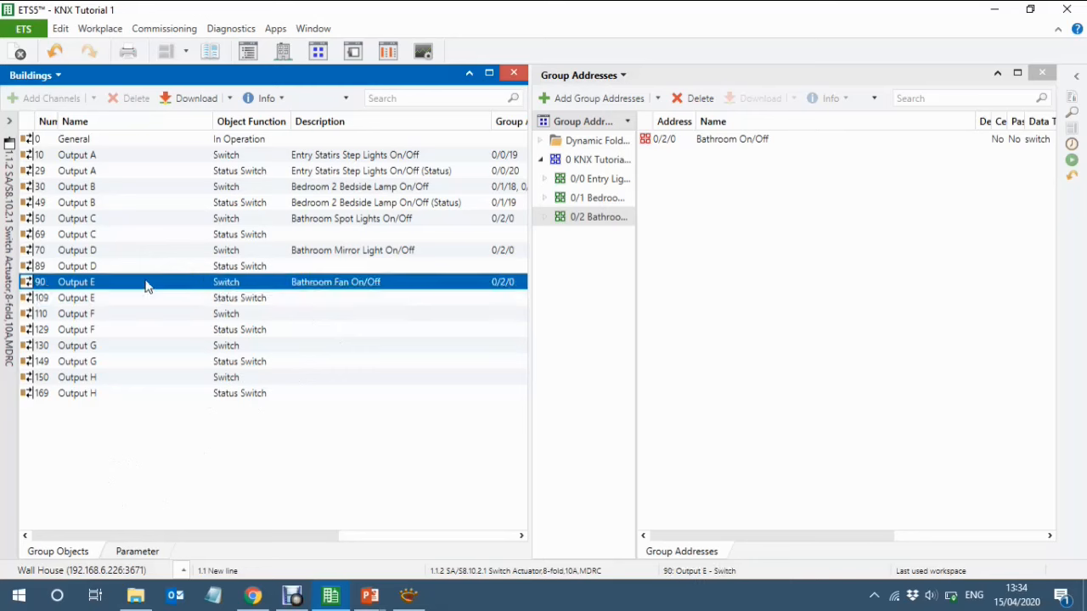
click(132, 551)
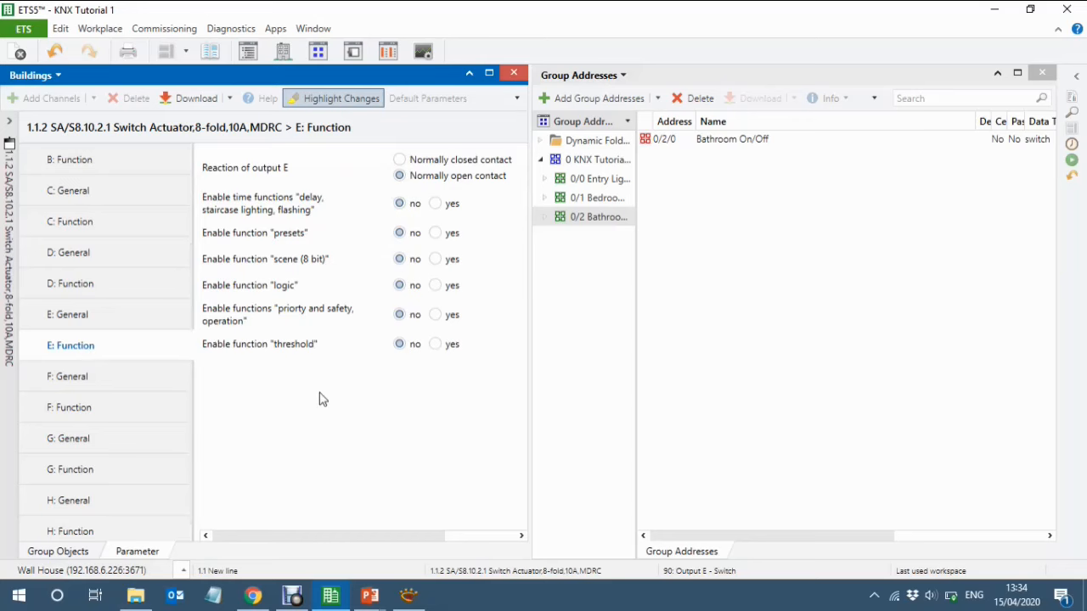
click(1043, 76)
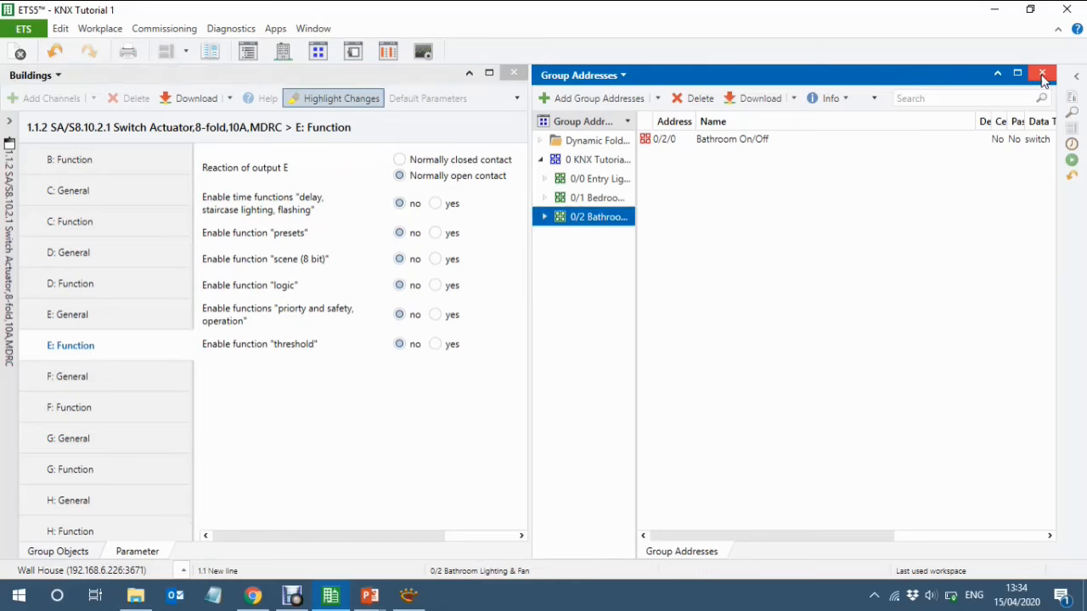
click(1043, 77)
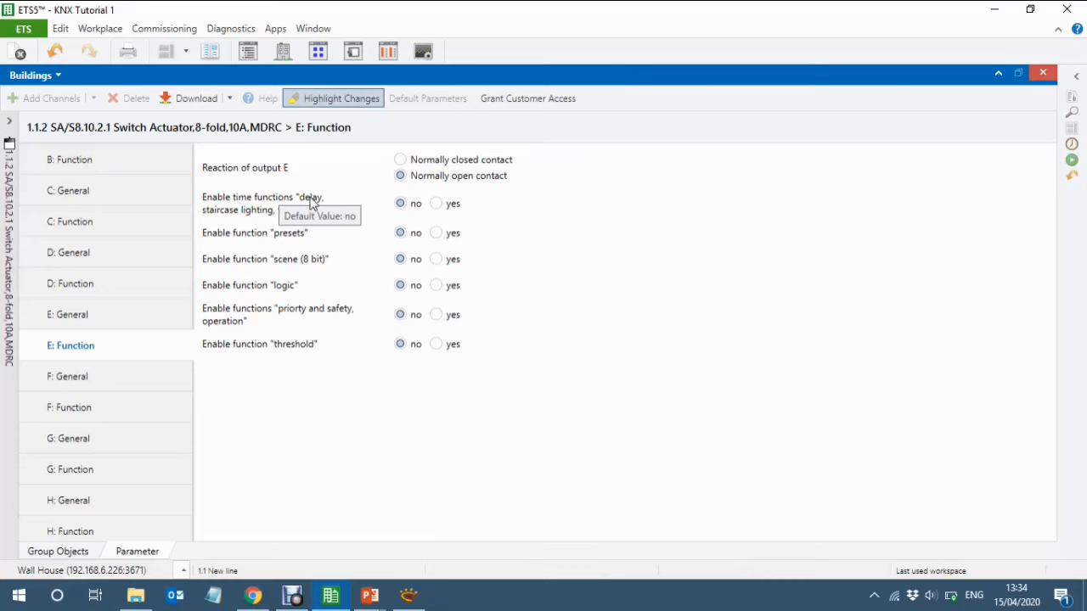
click(438, 204)
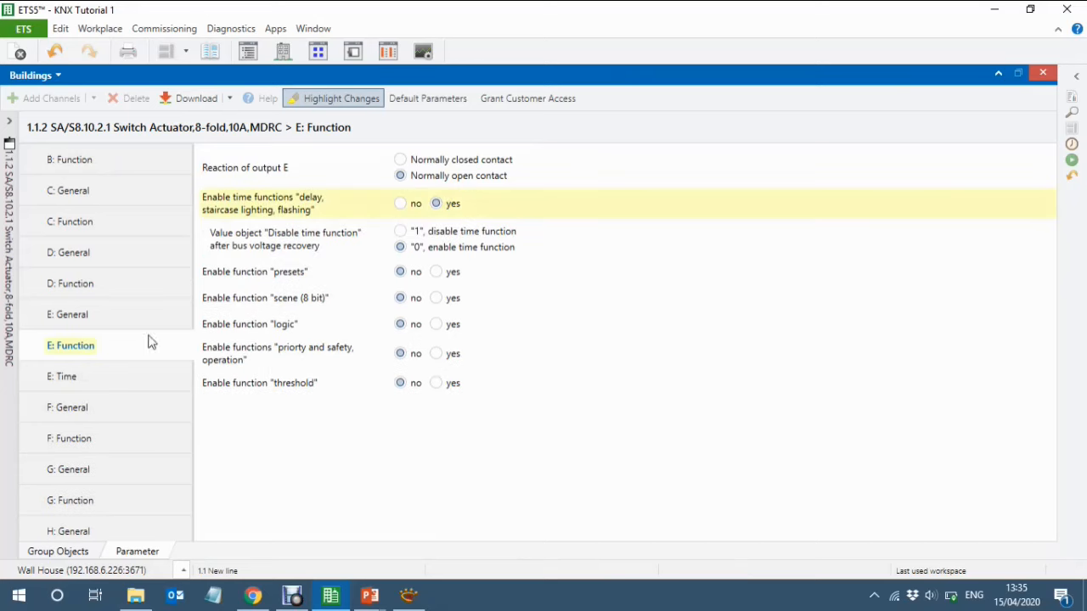
Set the time function of output E to ON/OFF delay
click(71, 378)
click(493, 161)
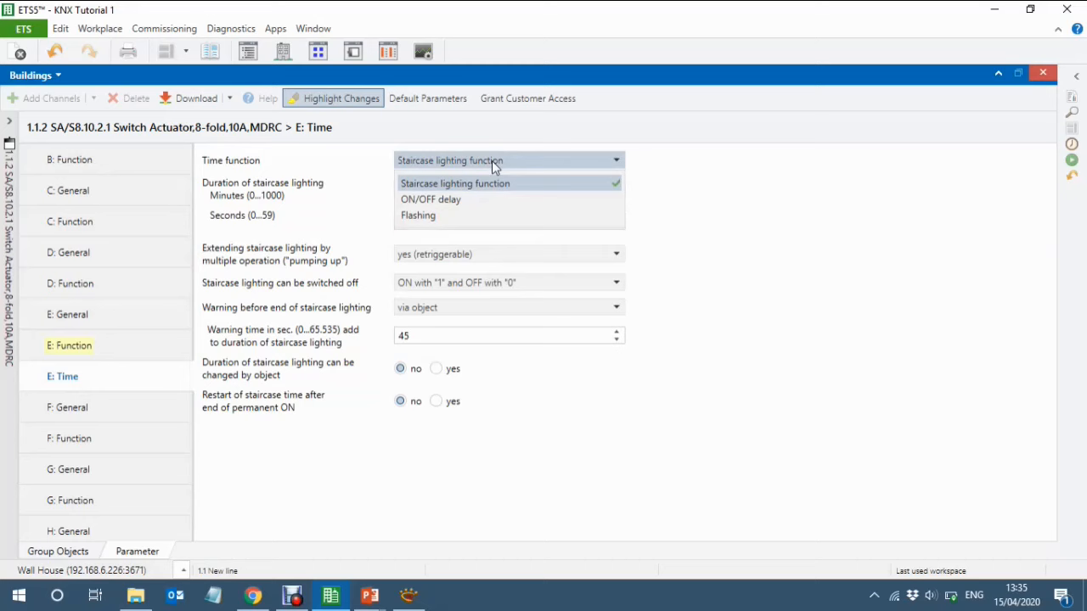
click(453, 202)
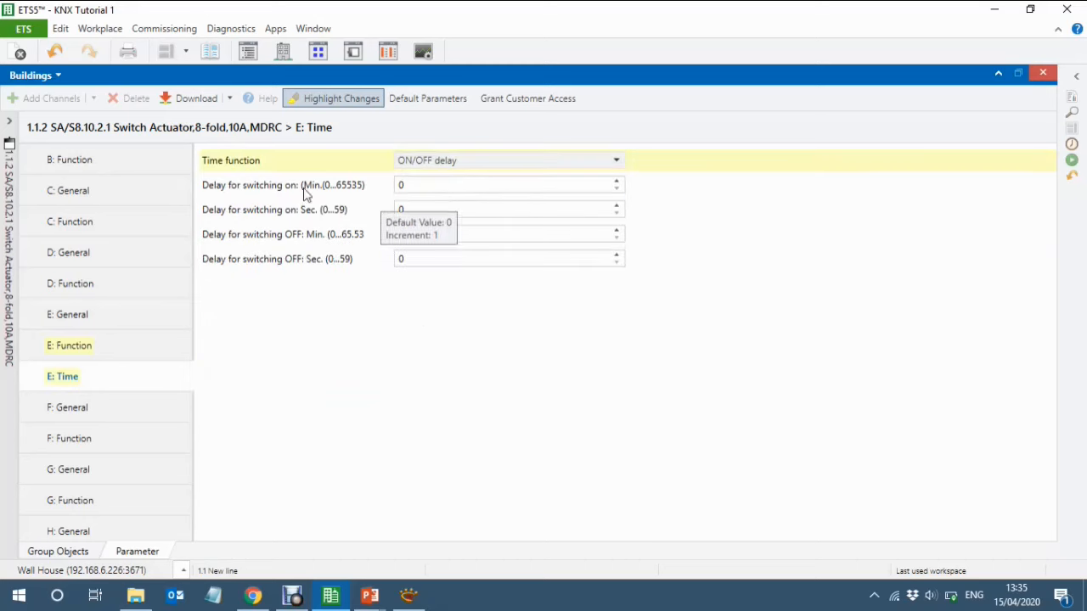
Review switch actuator 1.1.2's group objects, and examine Bathroom presence detector 1.1.5's movement object and Presence 1 common parameters
click(56, 552)
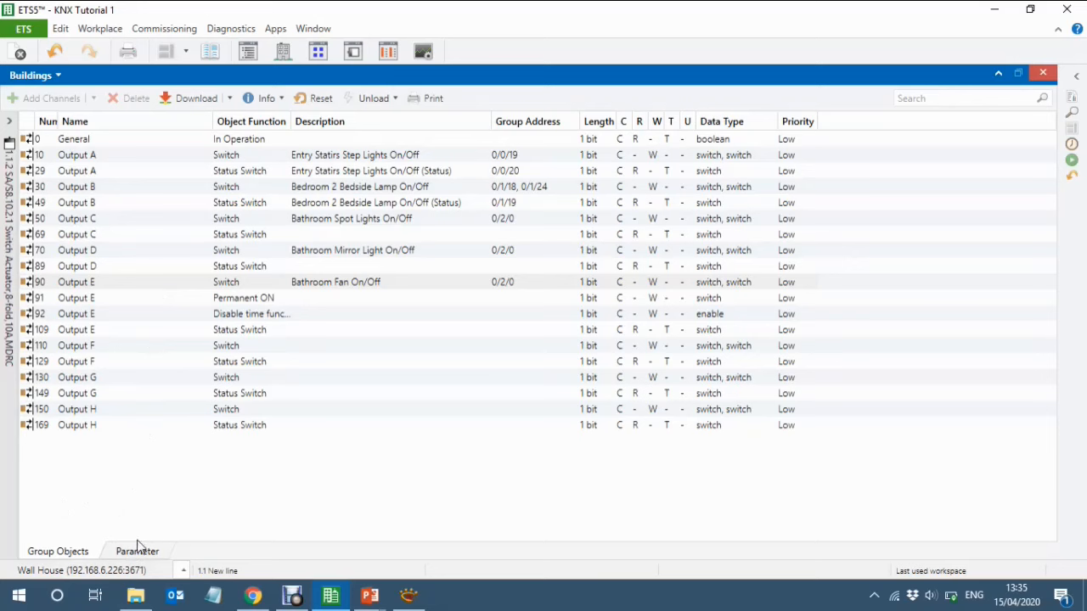
click(17, 484)
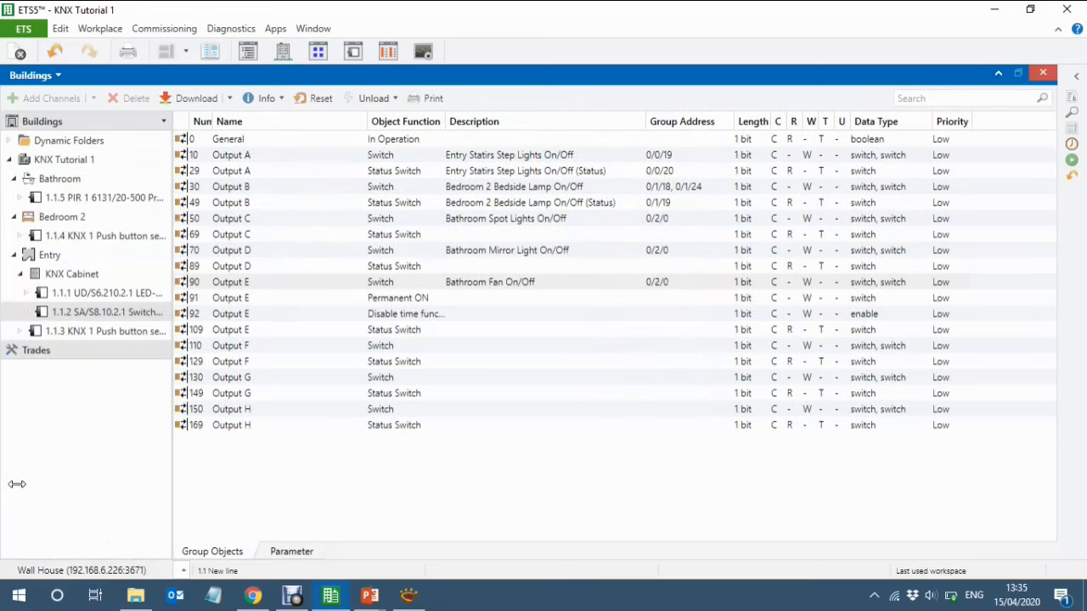
click(65, 200)
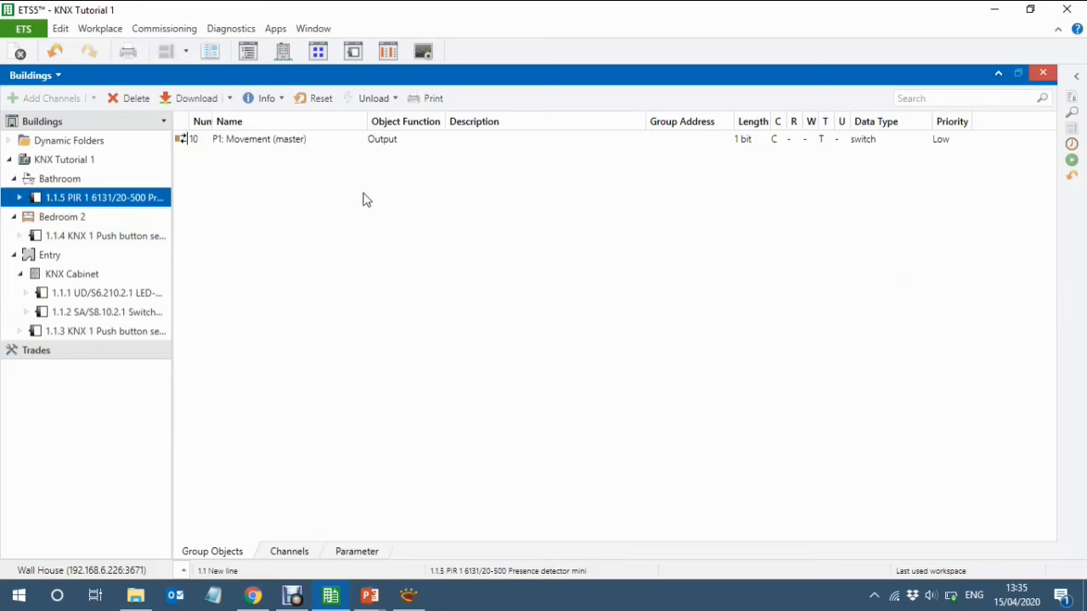
click(335, 144)
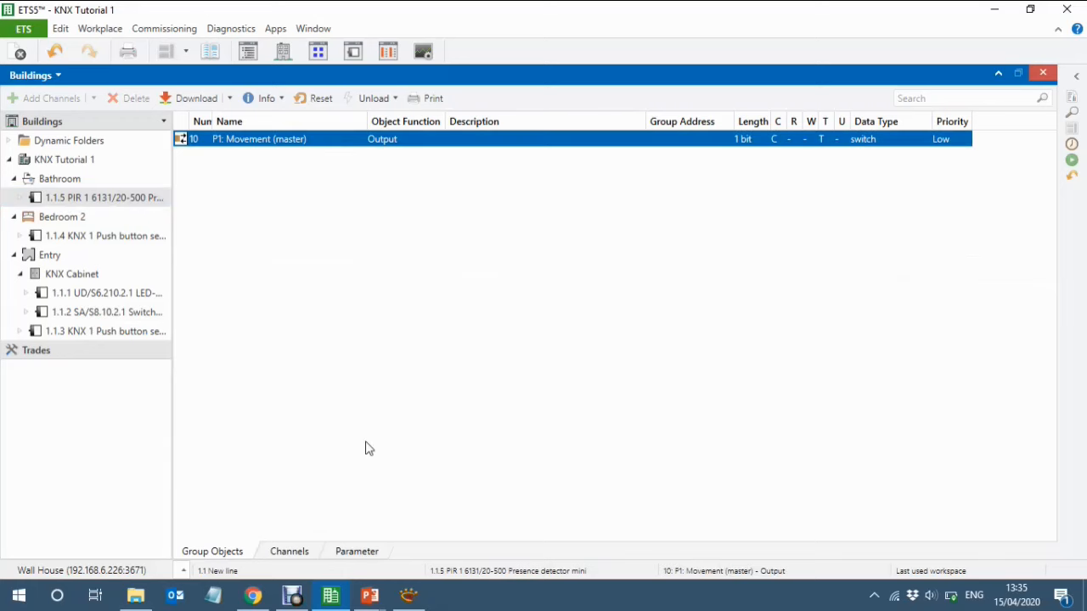
drag(172, 422, 132, 422)
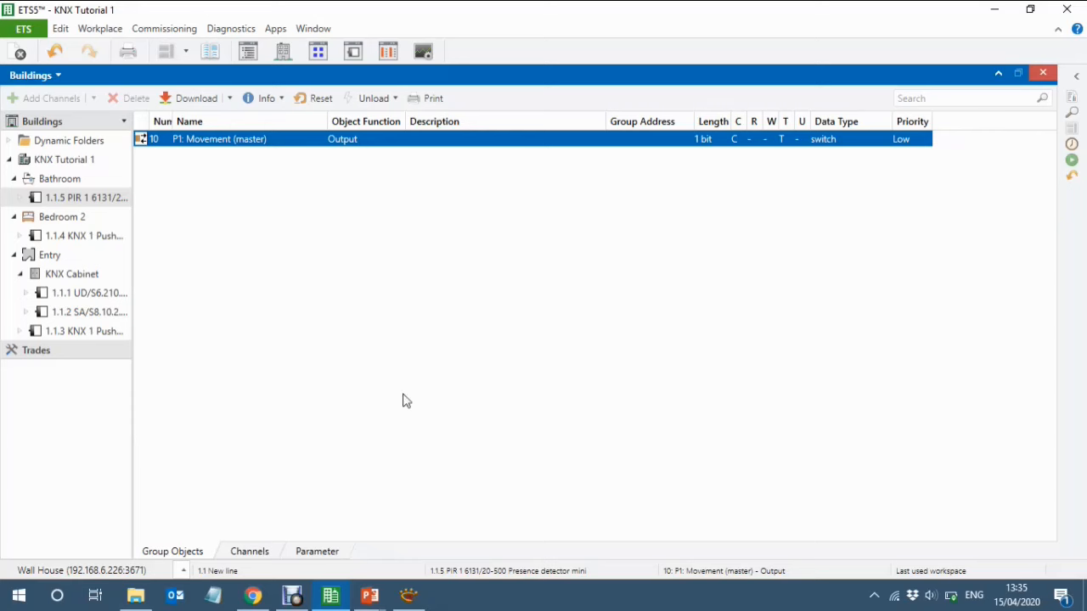
click(323, 553)
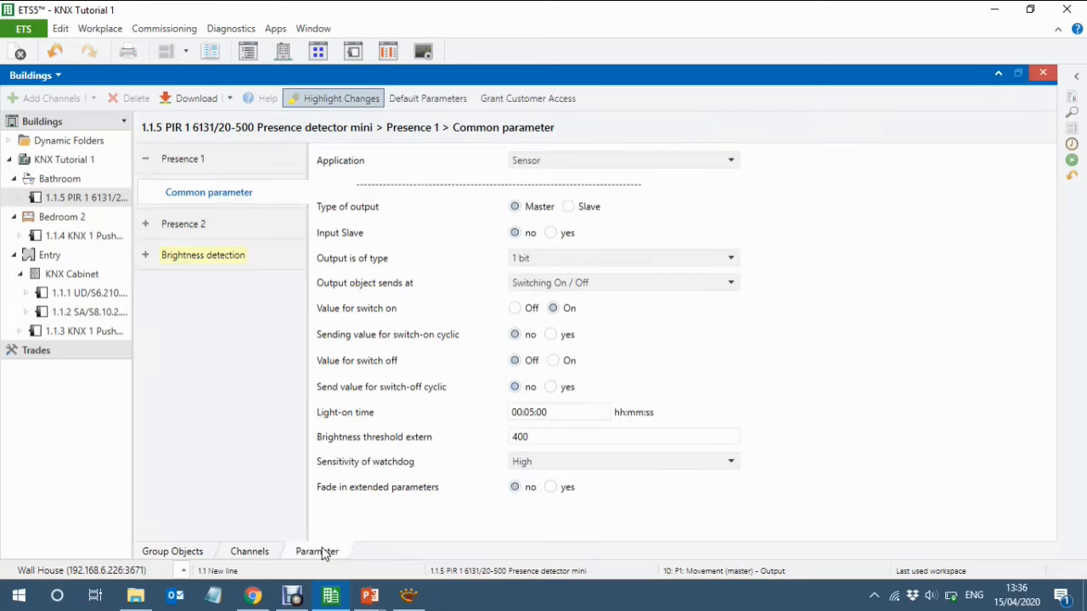